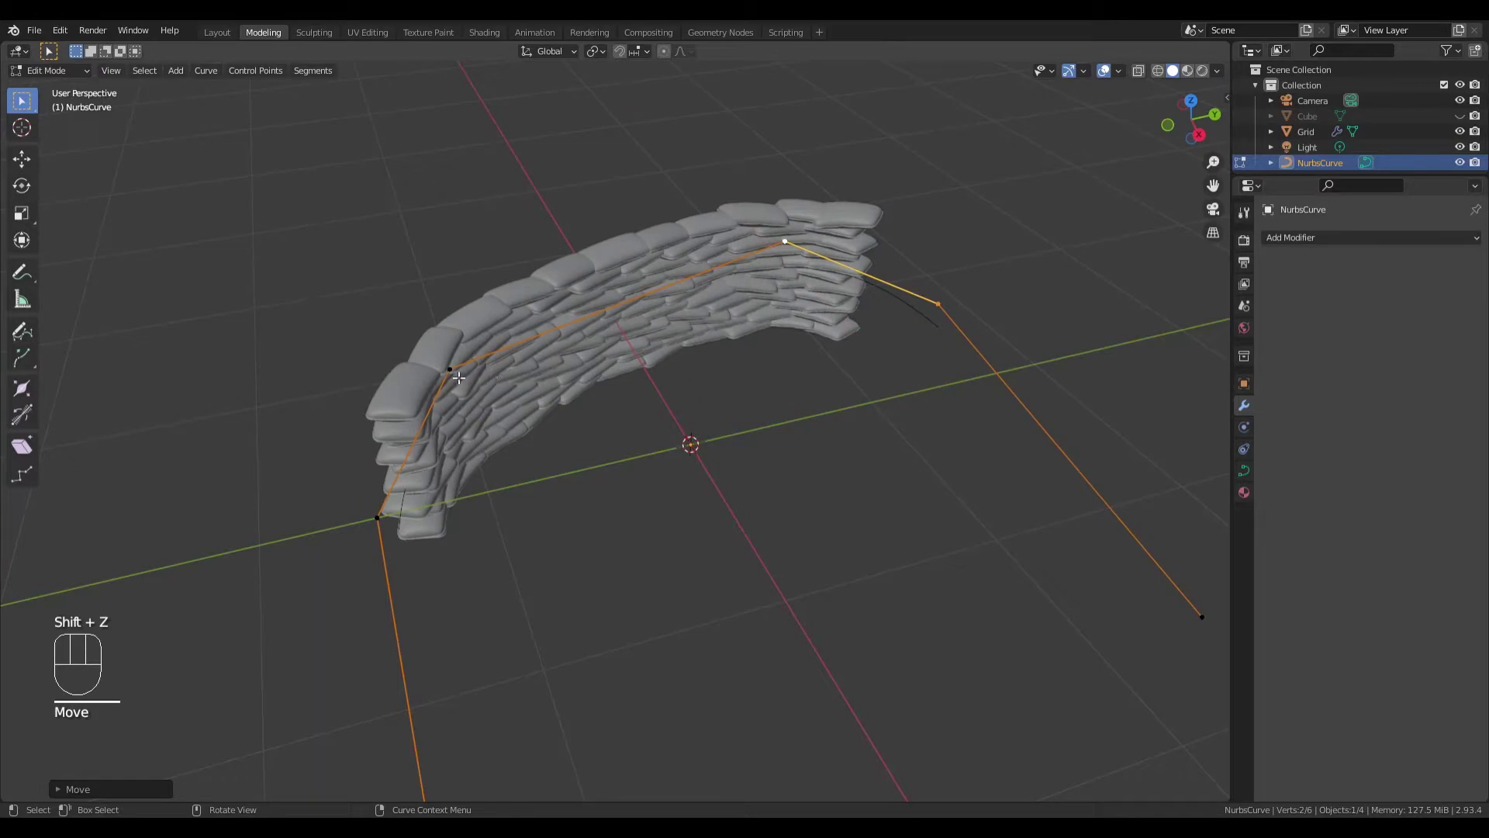
Step: Move the curve's inner control point near the wall's left end about 1.5 m toward the world origin, constrained to the XY plane
{"action": "left_click", "coordinate": [452, 371]}
{"action": "key", "text": "g"}
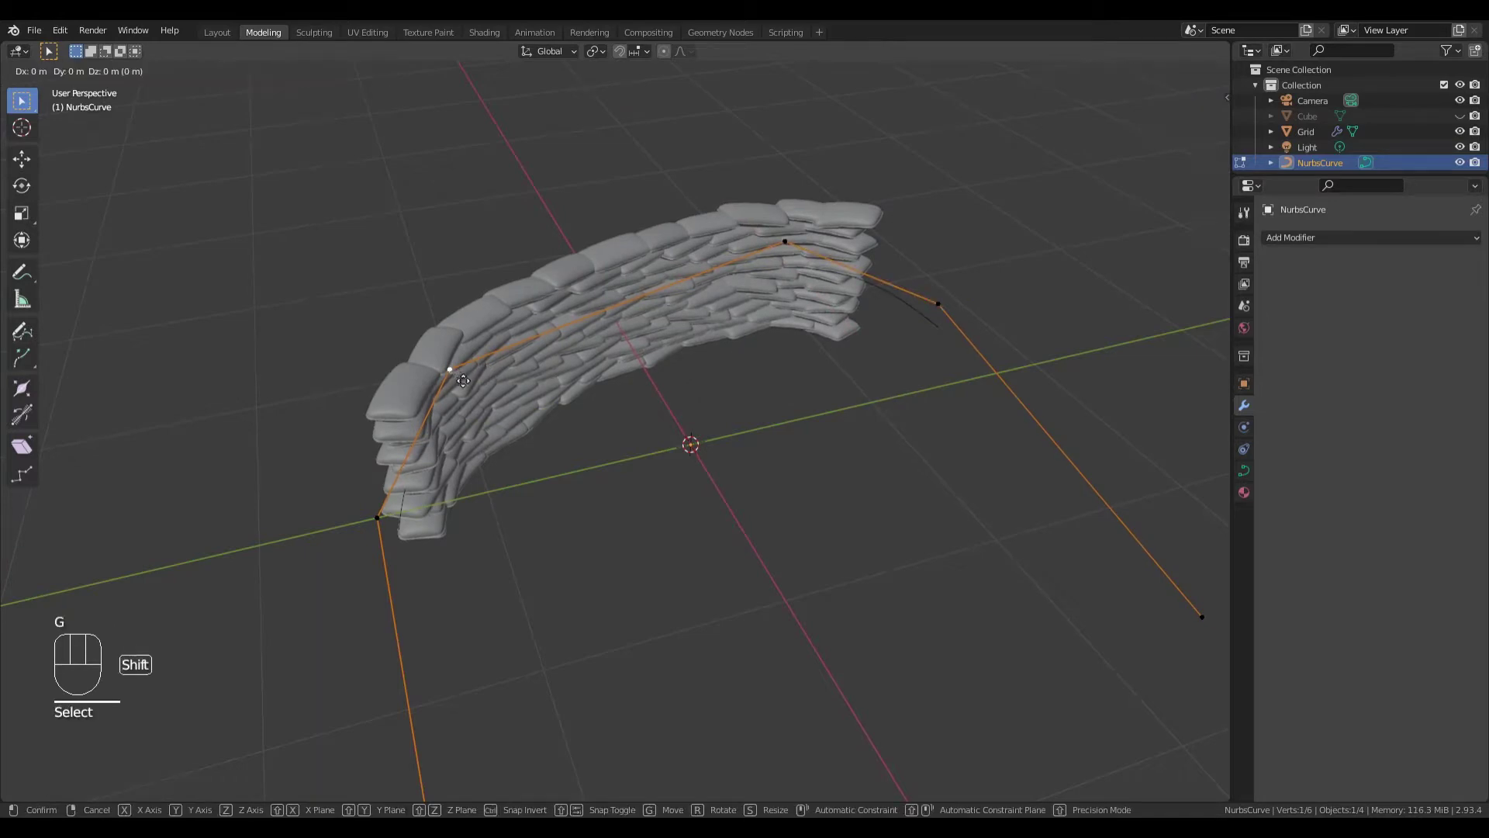
{"action": "key", "text": "shift+z"}
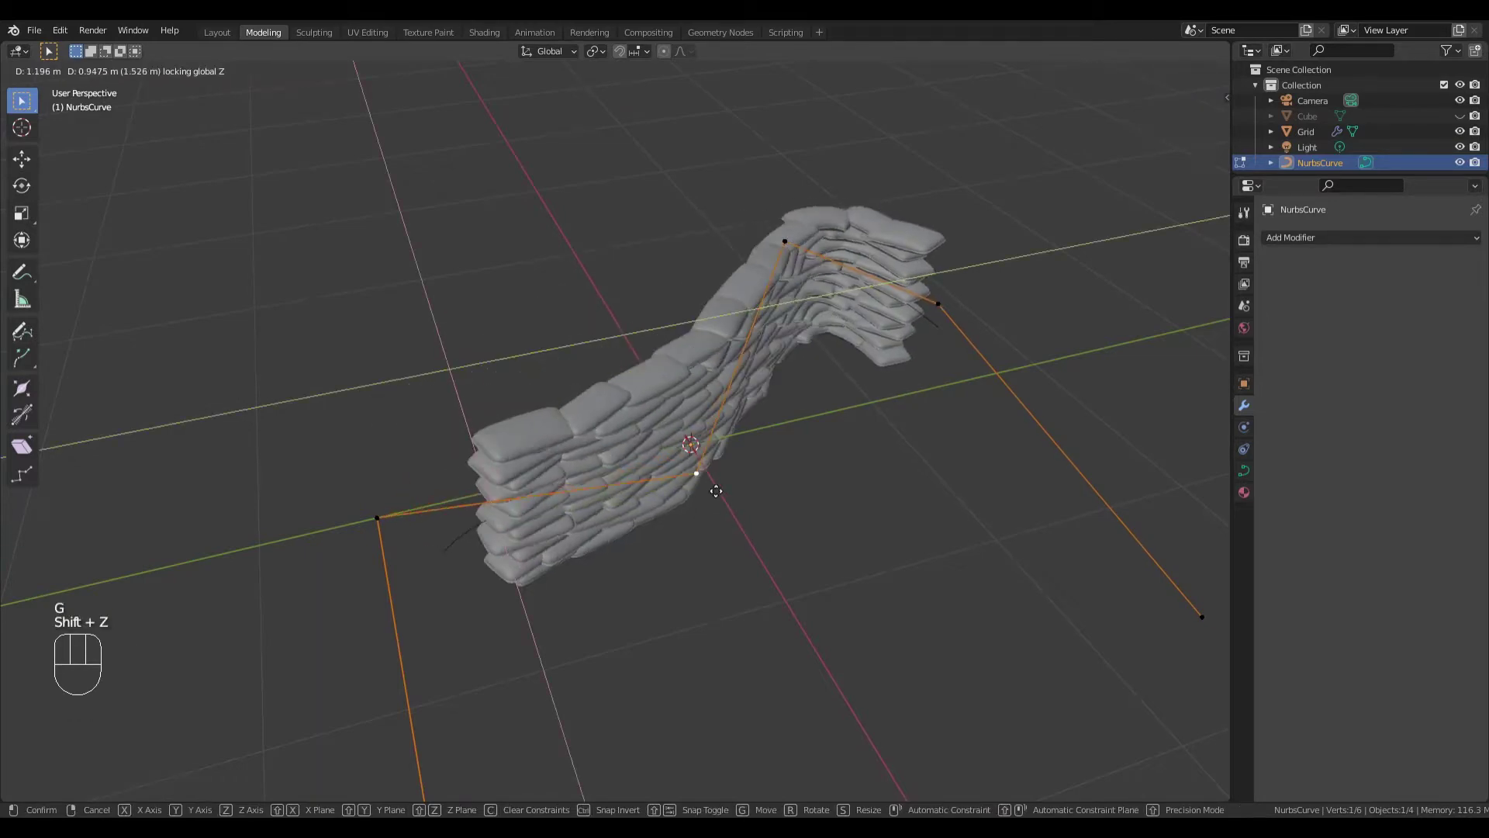
{"action": "left_click", "coordinate": [708, 489]}
Step: Move the curve's end control point and its neighbour, beyond the wall end nearest the moved point, together within the XY plane
{"action": "middle_click_drag", "start_coordinate": [708, 489], "coordinate": [745, 622]}
{"action": "left_click", "coordinate": [718, 632], "text": "shift"}
{"action": "left_click", "coordinate": [993, 479], "text": "shift"}
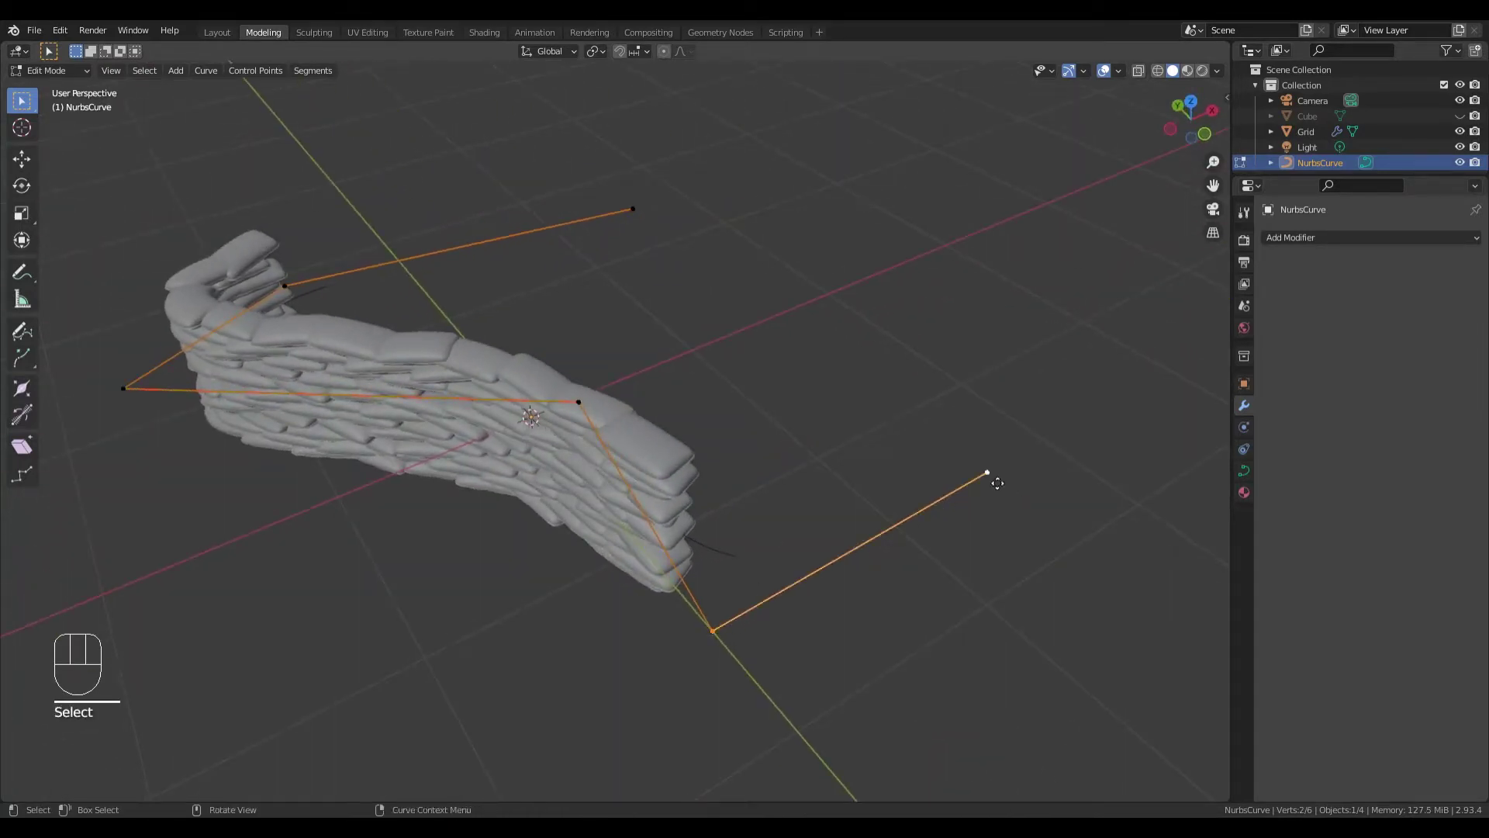
{"action": "key", "text": "g"}
{"action": "key", "text": "shift+z"}
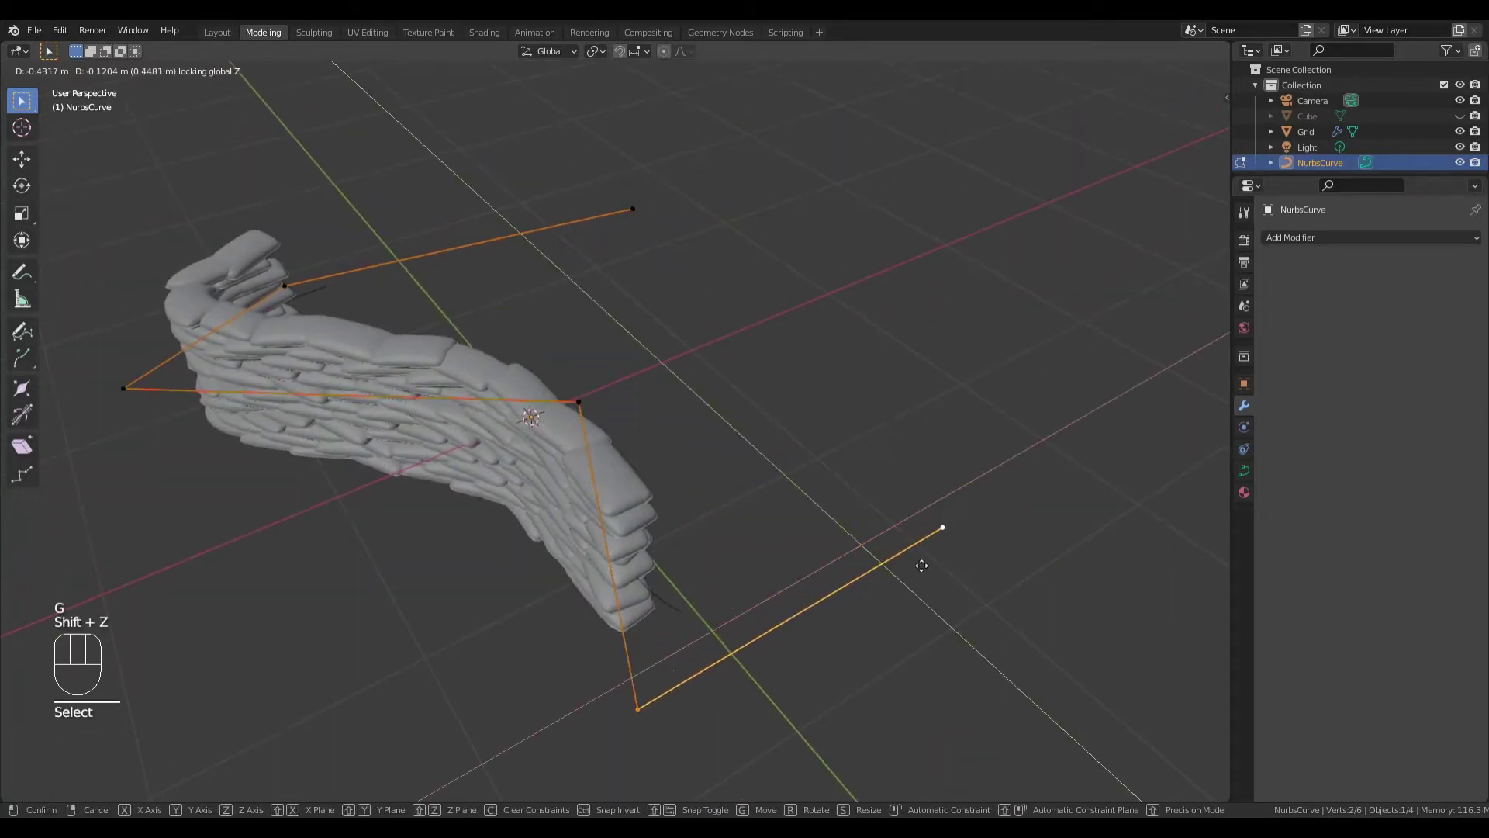
{"action": "left_click", "coordinate": [891, 588]}
{"action": "middle_click_drag", "start_coordinate": [629, 464], "coordinate": [761, 439]}
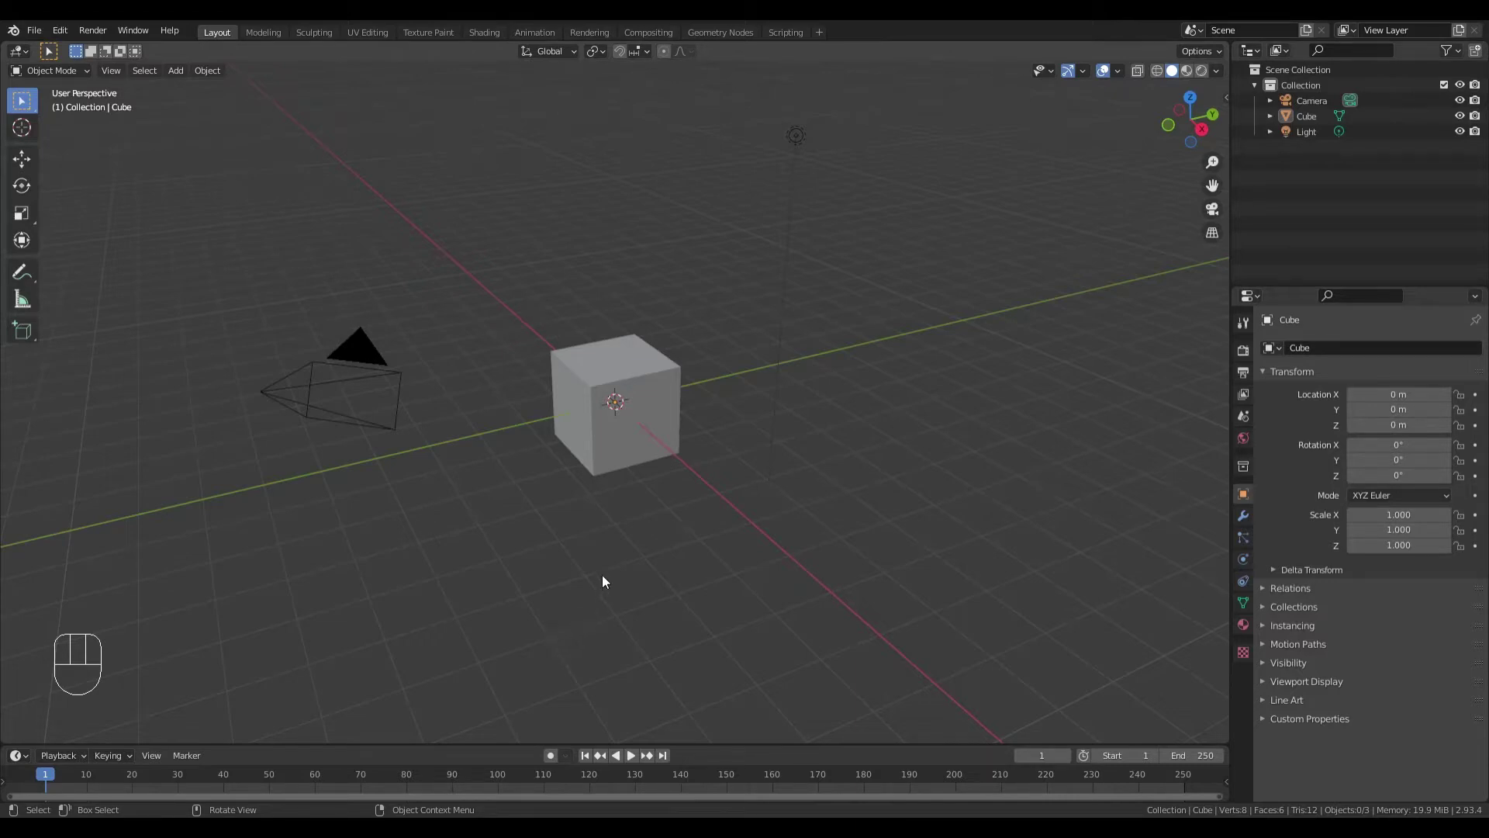
Step: Scale the default cube into a flat box, with about 0.293 on Z and 0.609 on X
{"action": "left_click", "coordinate": [642, 386]}
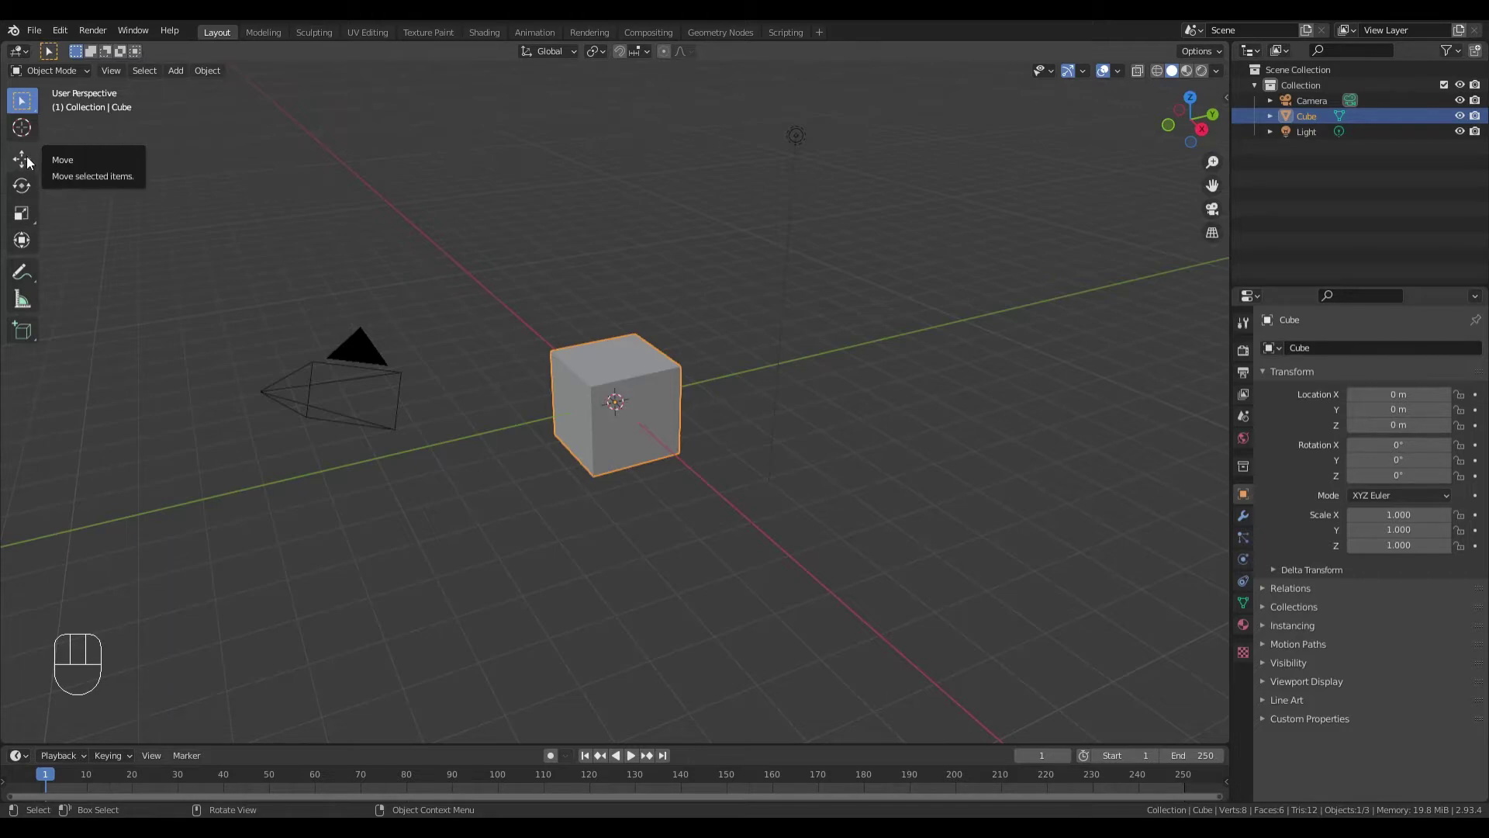
{"action": "left_click", "coordinate": [28, 216]}
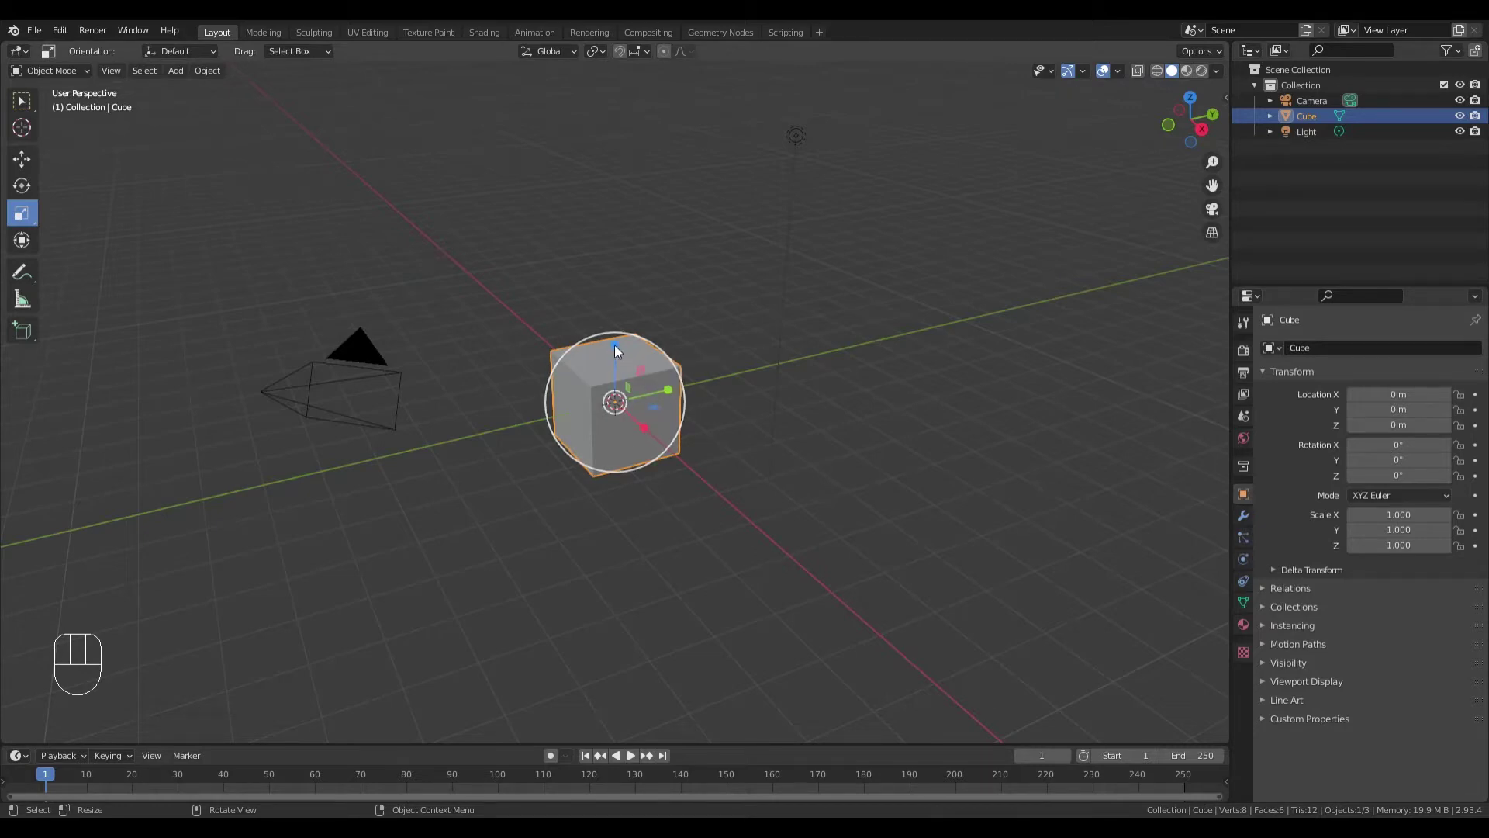
{"action": "left_click_drag", "start_coordinate": [614, 346], "coordinate": [613, 386]}
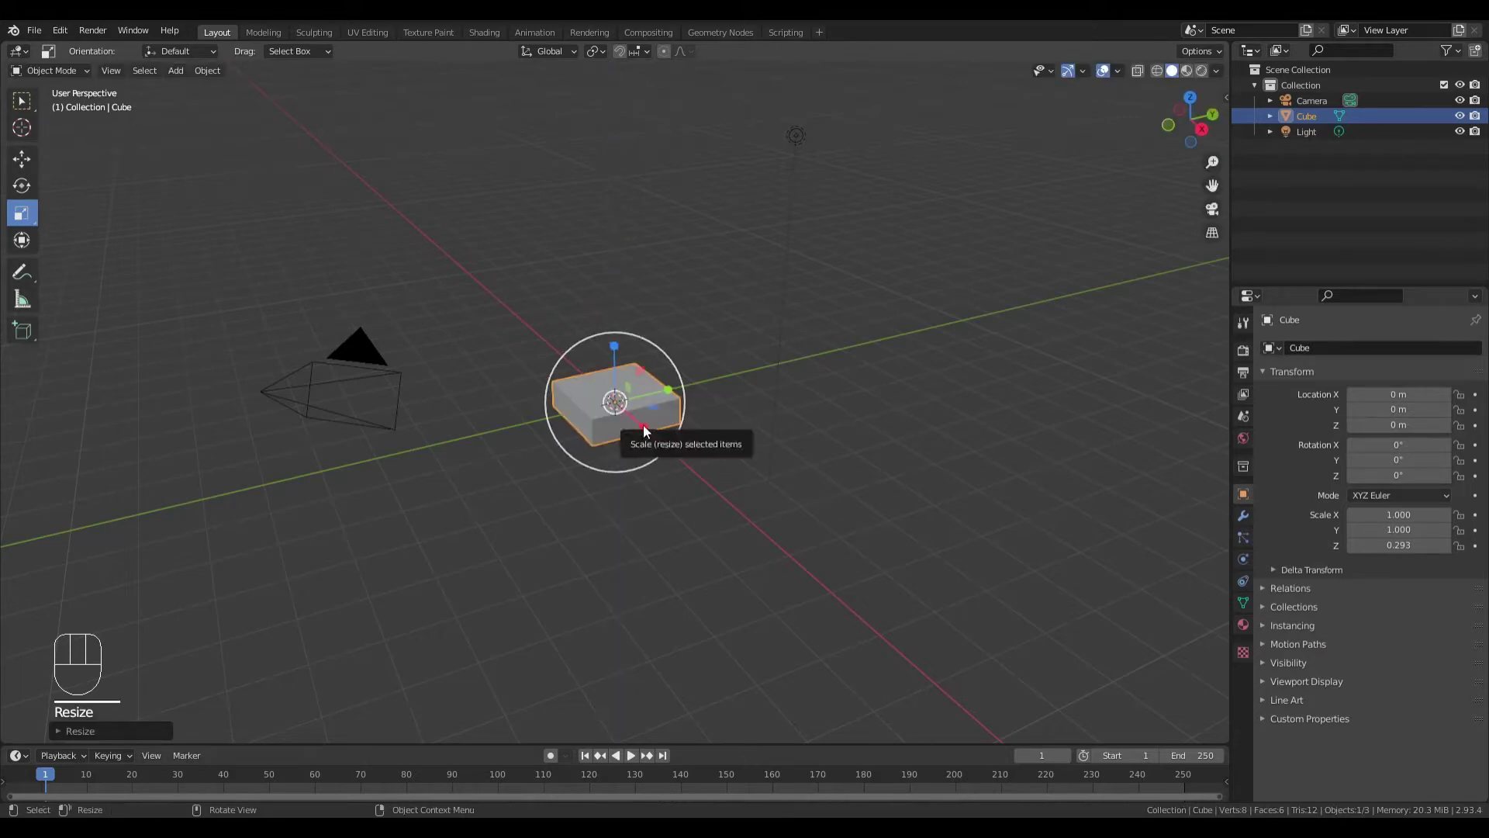
{"action": "left_click_drag", "start_coordinate": [644, 425], "coordinate": [630, 416]}
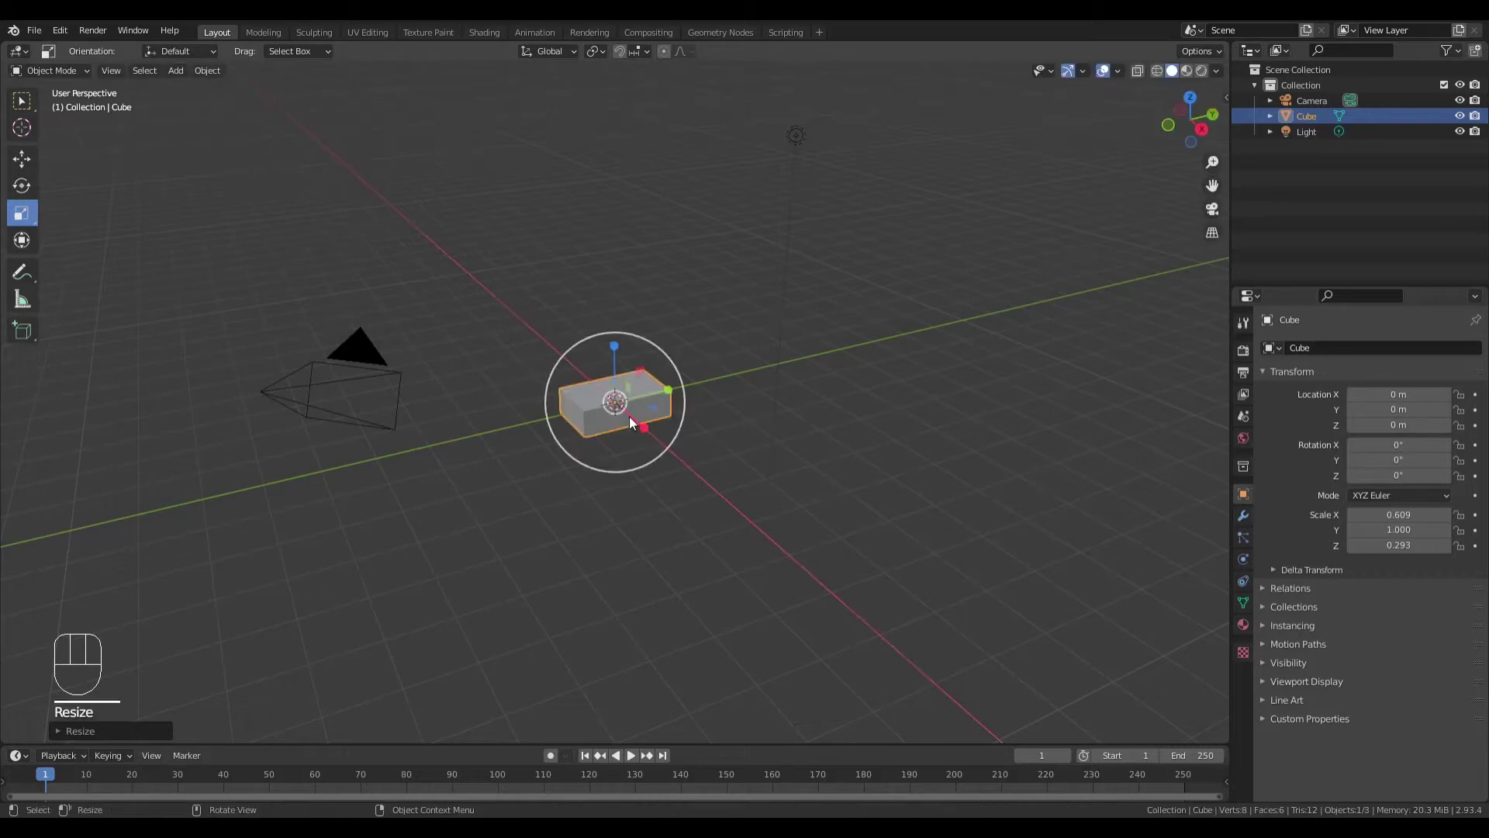
Step: Inspect the flattened box from several sides and distances
{"action": "scroll", "coordinate": [630, 413], "scroll_direction": "up", "scroll_amount": 5}
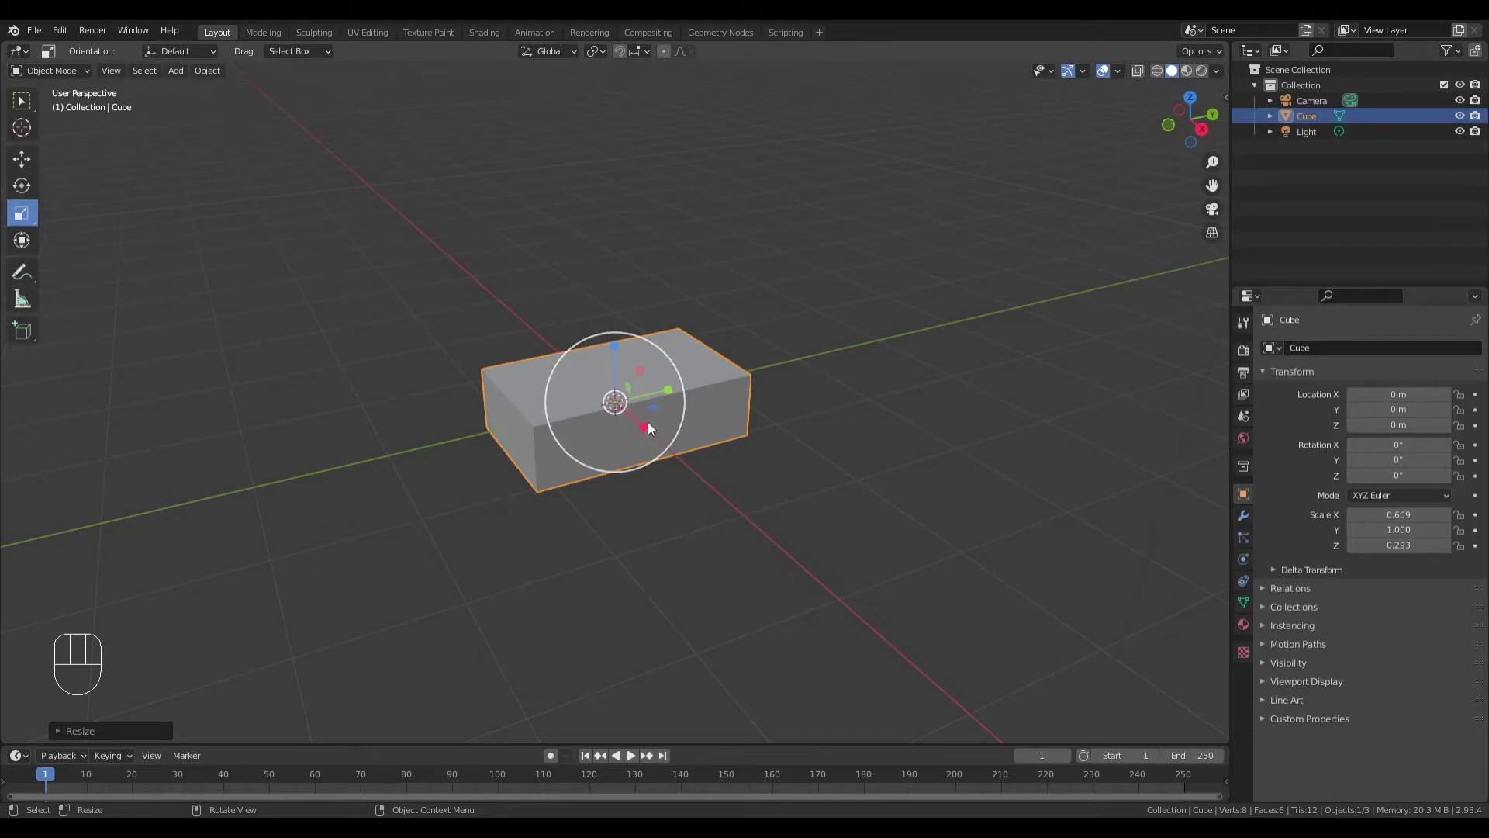
{"action": "scroll", "coordinate": [690, 417], "scroll_direction": "down", "scroll_amount": 1}
{"action": "scroll", "coordinate": [691, 417], "scroll_direction": "down", "scroll_amount": 3}
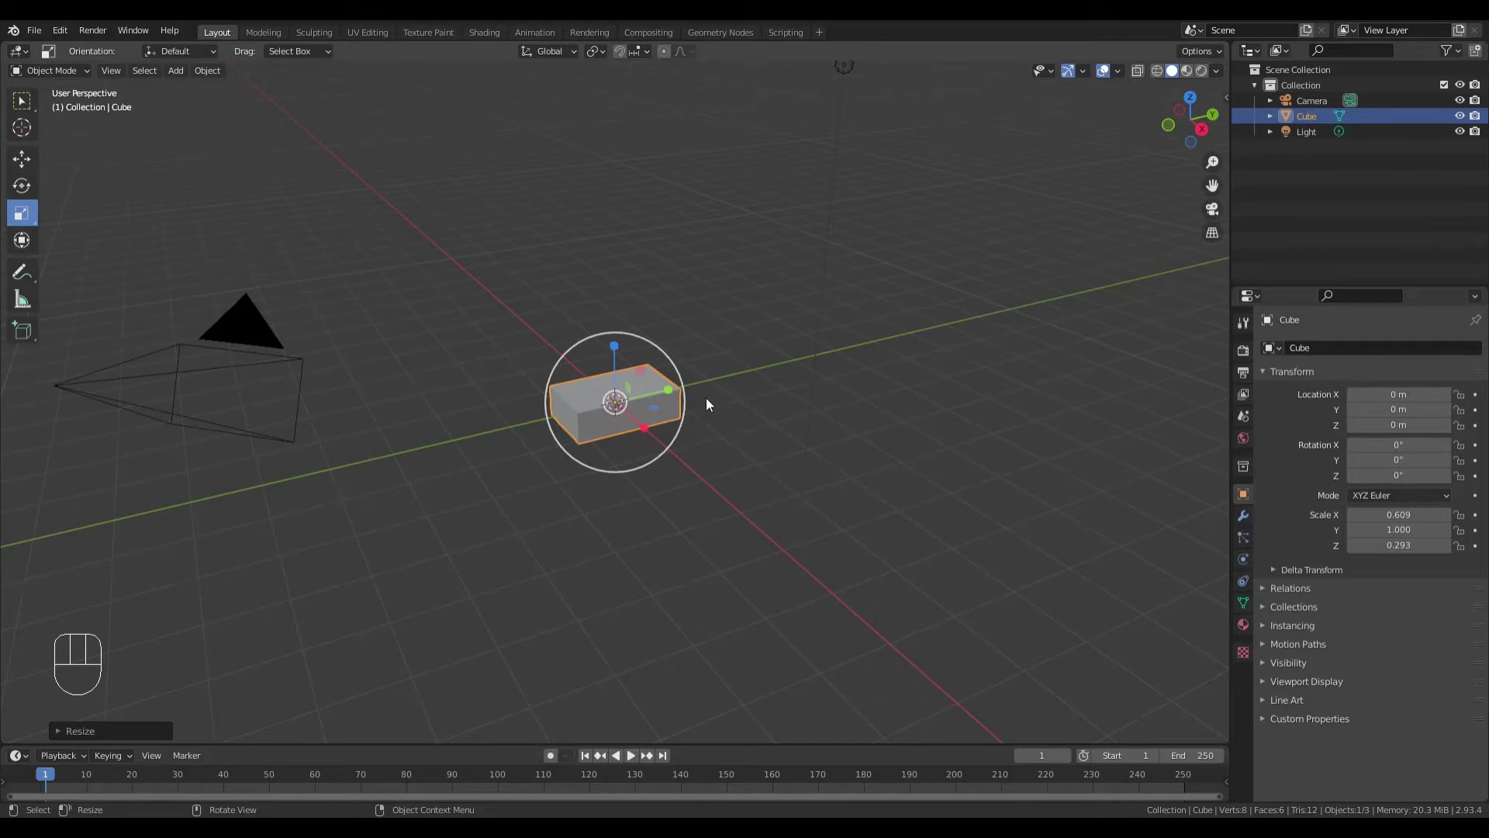
{"action": "key", "text": "alt+a"}
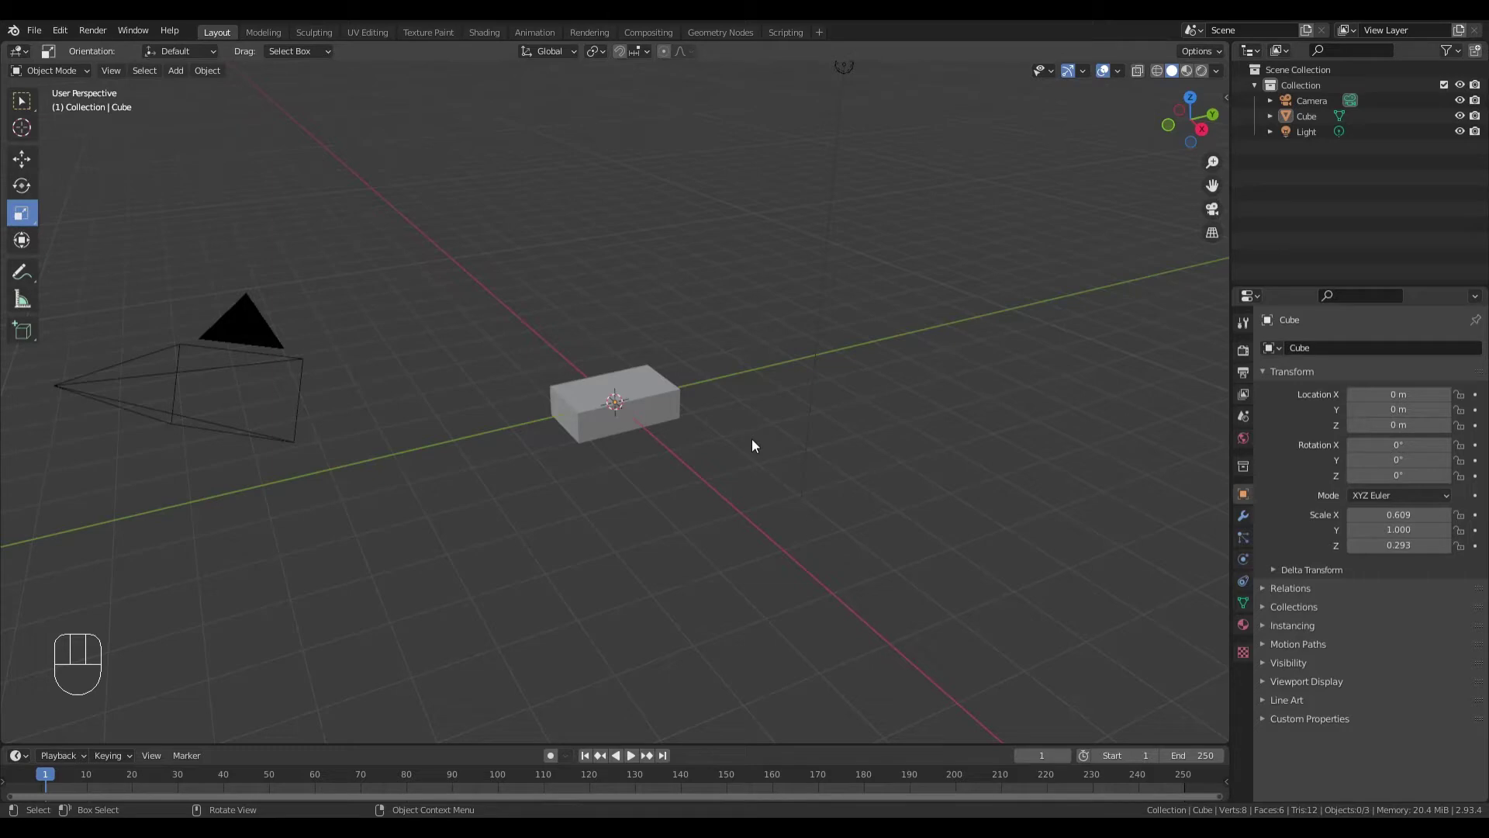
{"action": "left_click", "coordinate": [668, 402]}
{"action": "scroll", "coordinate": [640, 436], "scroll_direction": "up", "scroll_amount": 2}
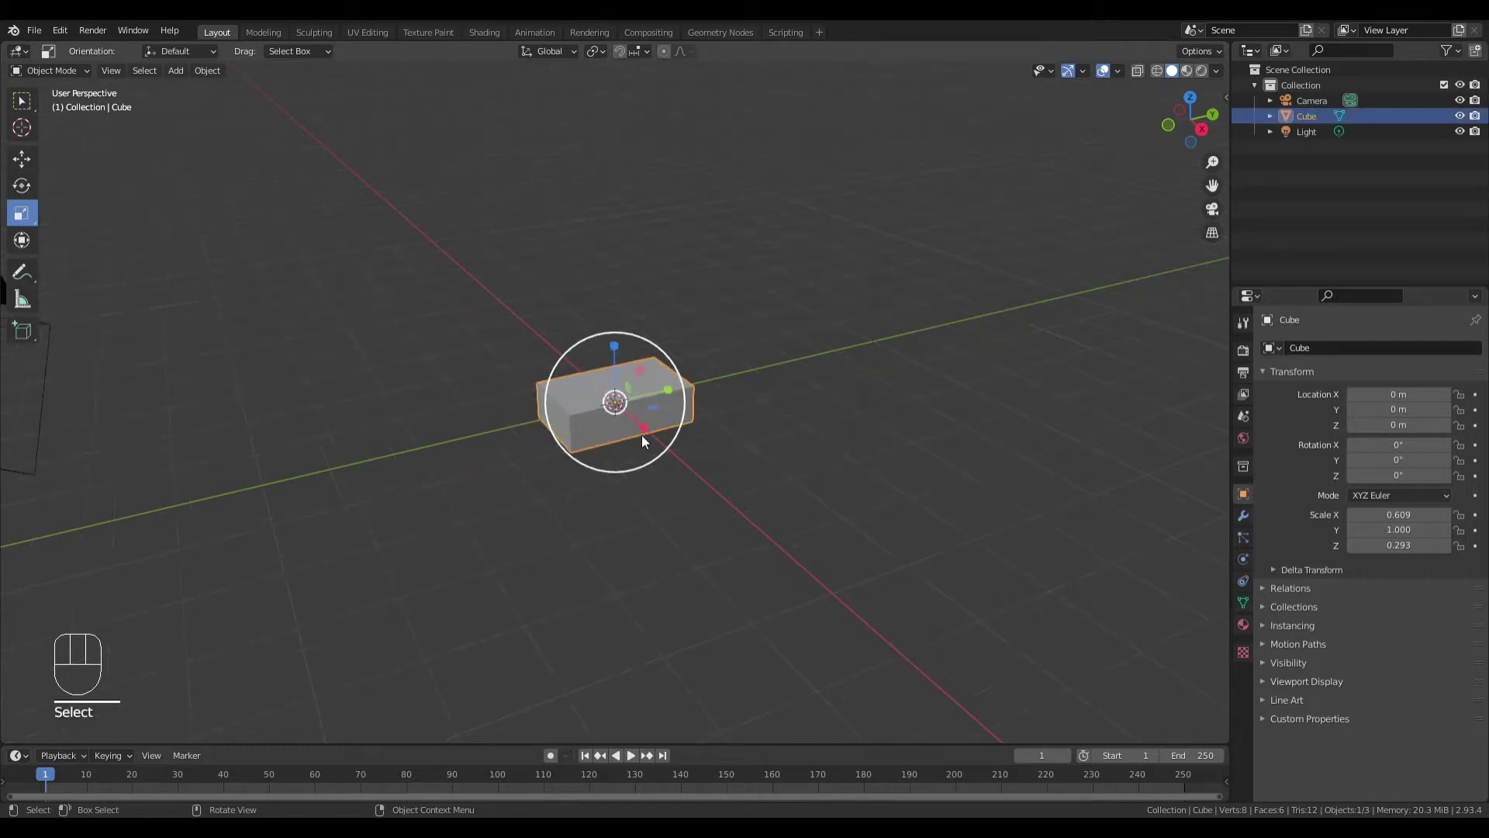
{"action": "left_click_drag", "start_coordinate": [641, 435], "coordinate": [719, 430]}
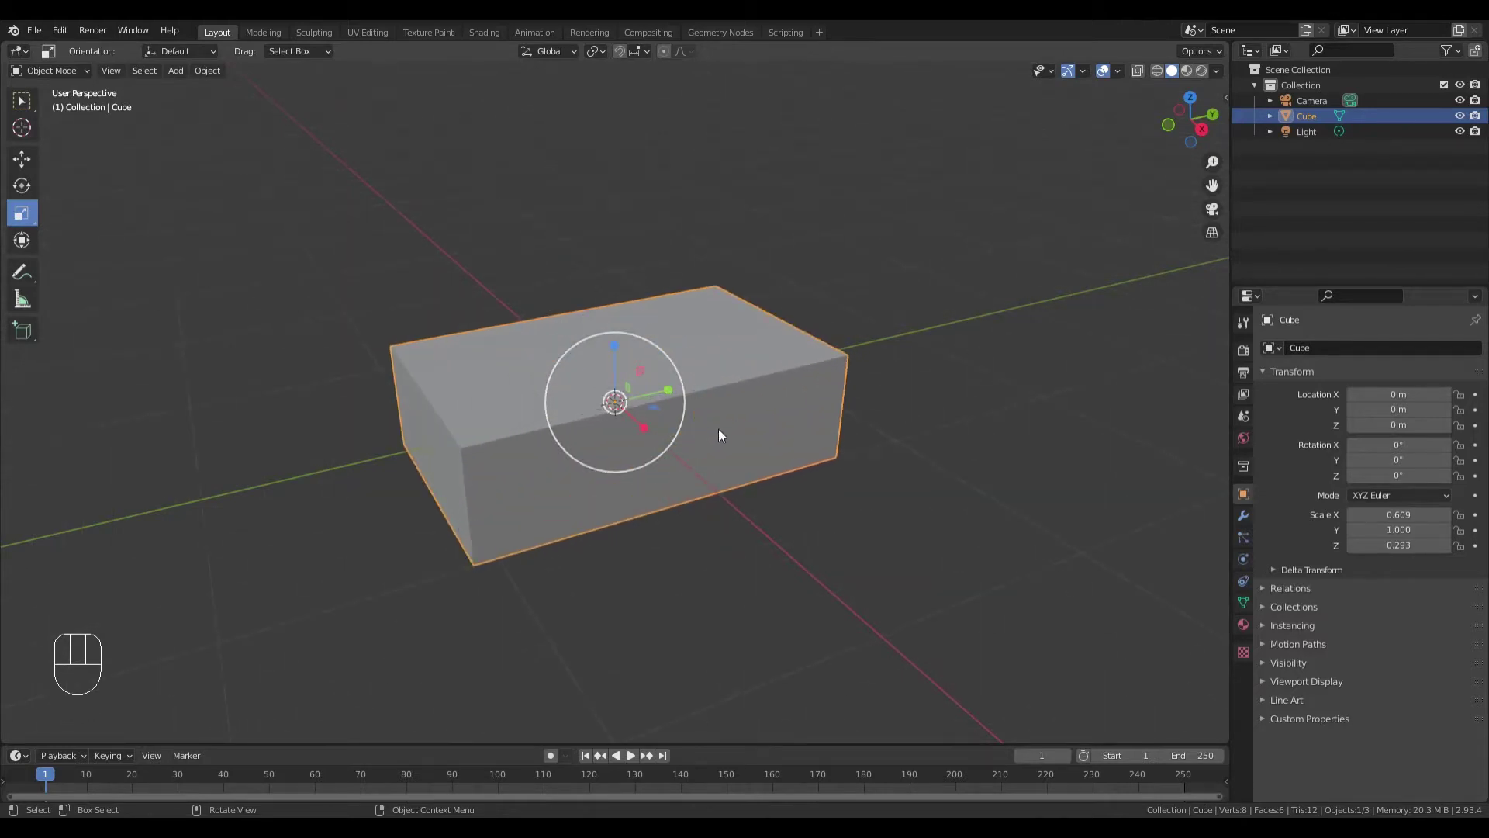
{"action": "scroll", "coordinate": [718, 430], "scroll_direction": "up", "scroll_amount": 2}
{"action": "middle_click_drag", "start_coordinate": [386, 478], "coordinate": [638, 441]}
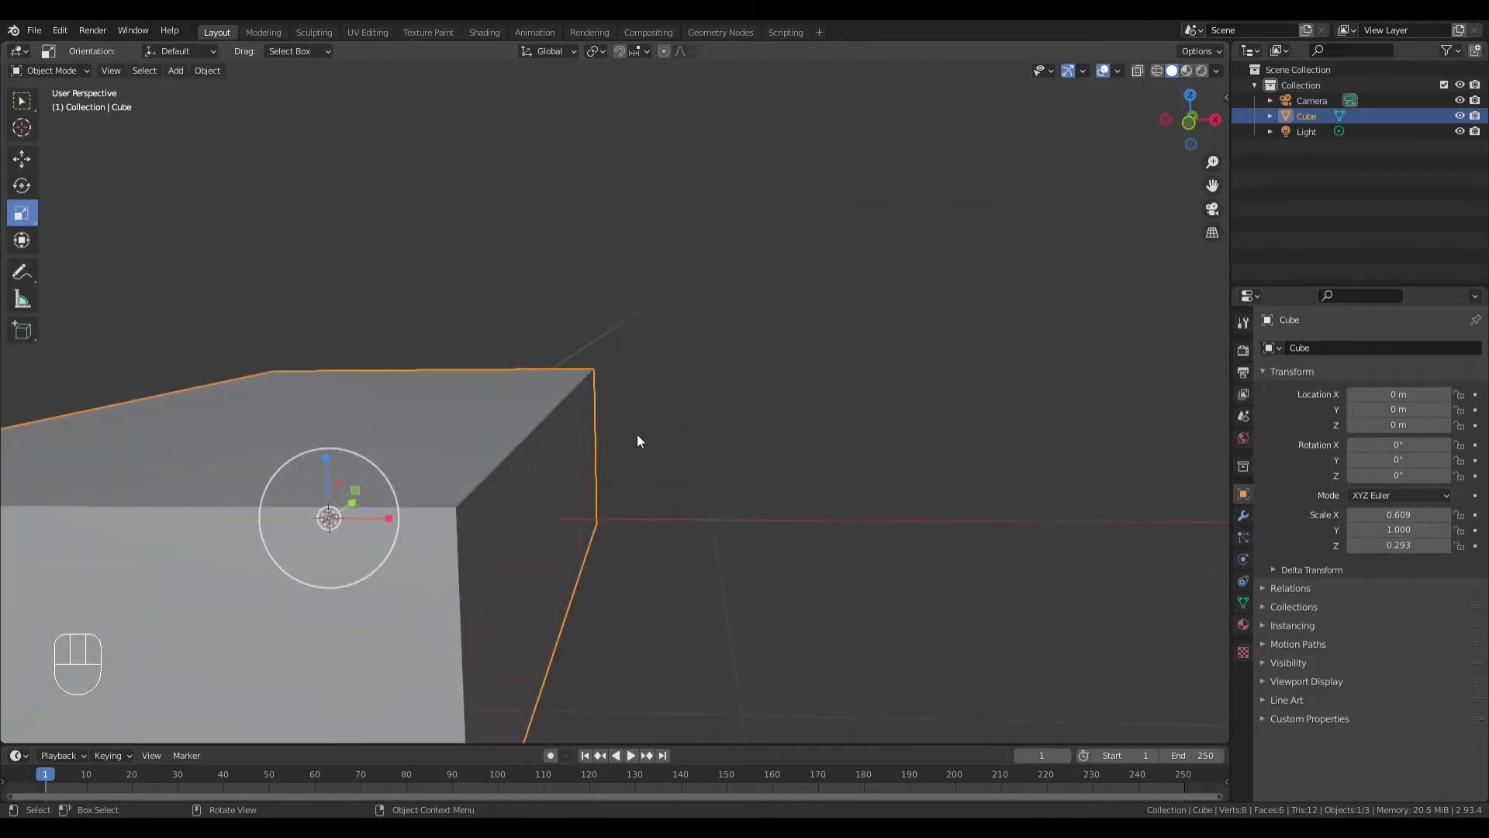
{"action": "middle_click_drag", "start_coordinate": [569, 511], "coordinate": [754, 425], "text": "shift"}
{"action": "mouse_move", "coordinate": [820, 502]}
{"action": "middle_mouse_down"}
{"action": "mouse_move", "coordinate": [761, 499]}
{"action": "mouse_move", "coordinate": [776, 442]}
{"action": "mouse_move", "coordinate": [822, 508]}
{"action": "middle_mouse_up"}
{"action": "scroll", "coordinate": [824, 497], "scroll_direction": "down", "scroll_amount": 3}
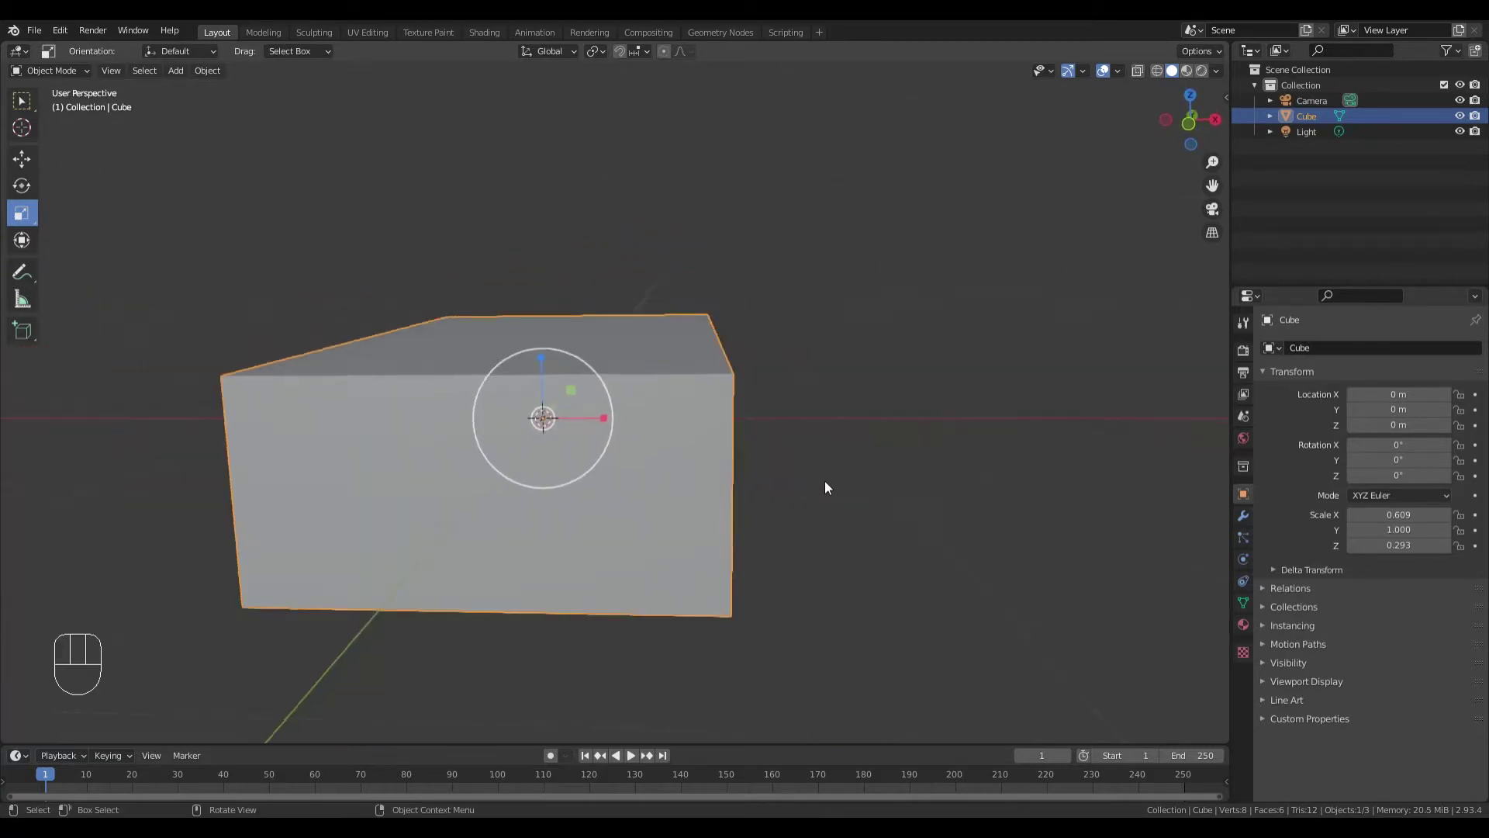
{"action": "middle_click_drag", "start_coordinate": [492, 389], "coordinate": [552, 416]}
{"action": "middle_click_drag", "start_coordinate": [910, 445], "coordinate": [628, 449], "text": "shift"}
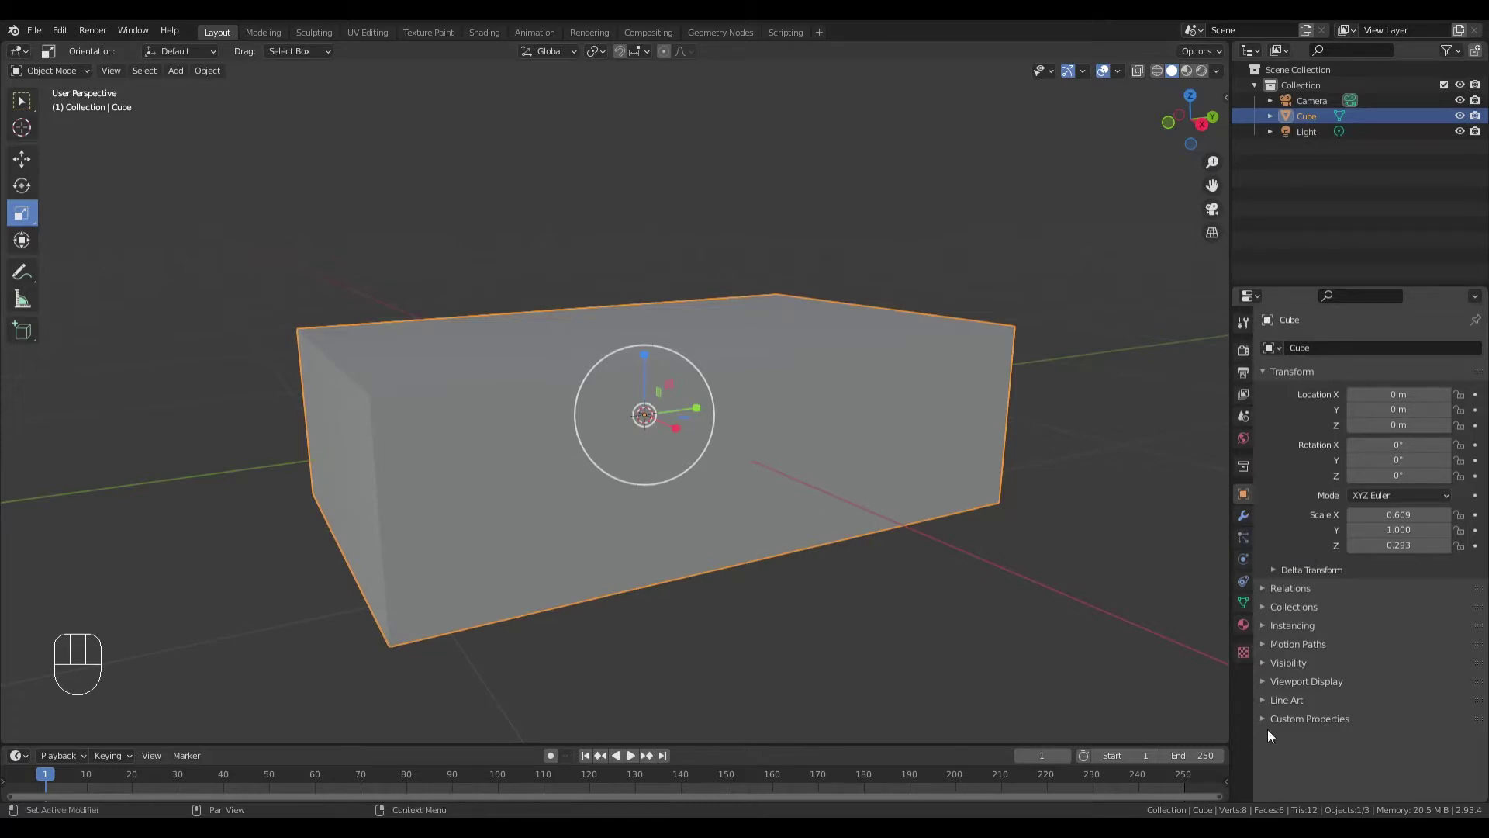
Step: Add a Subdivision Surface modifier to the flattened box and switch back to the Select Box tool
{"action": "left_click", "coordinate": [1247, 518]}
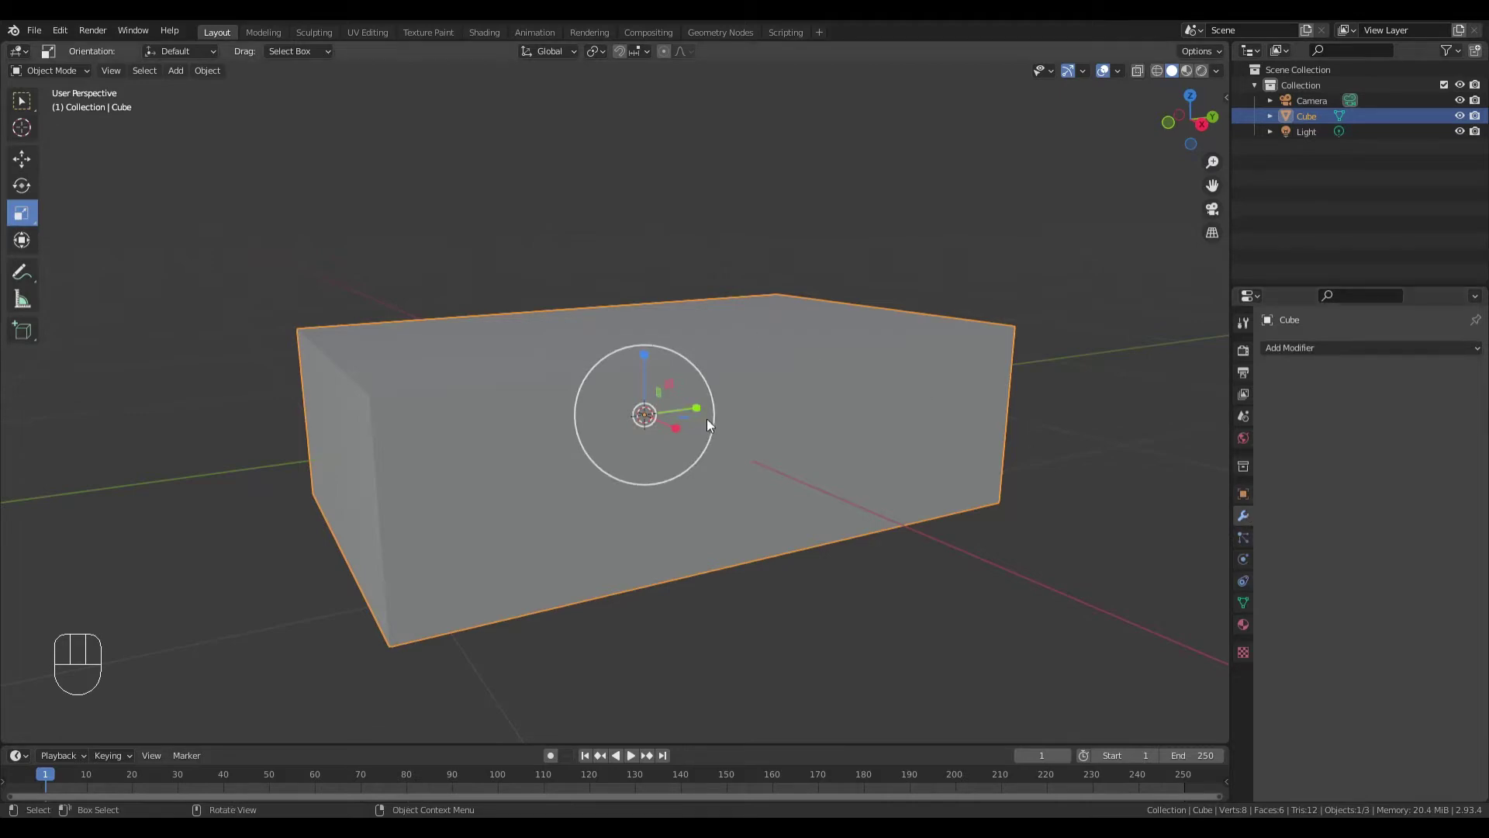
{"action": "scroll", "coordinate": [706, 419], "scroll_direction": "down", "scroll_amount": 5}
{"action": "middle_click_drag", "start_coordinate": [718, 384], "coordinate": [740, 418]}
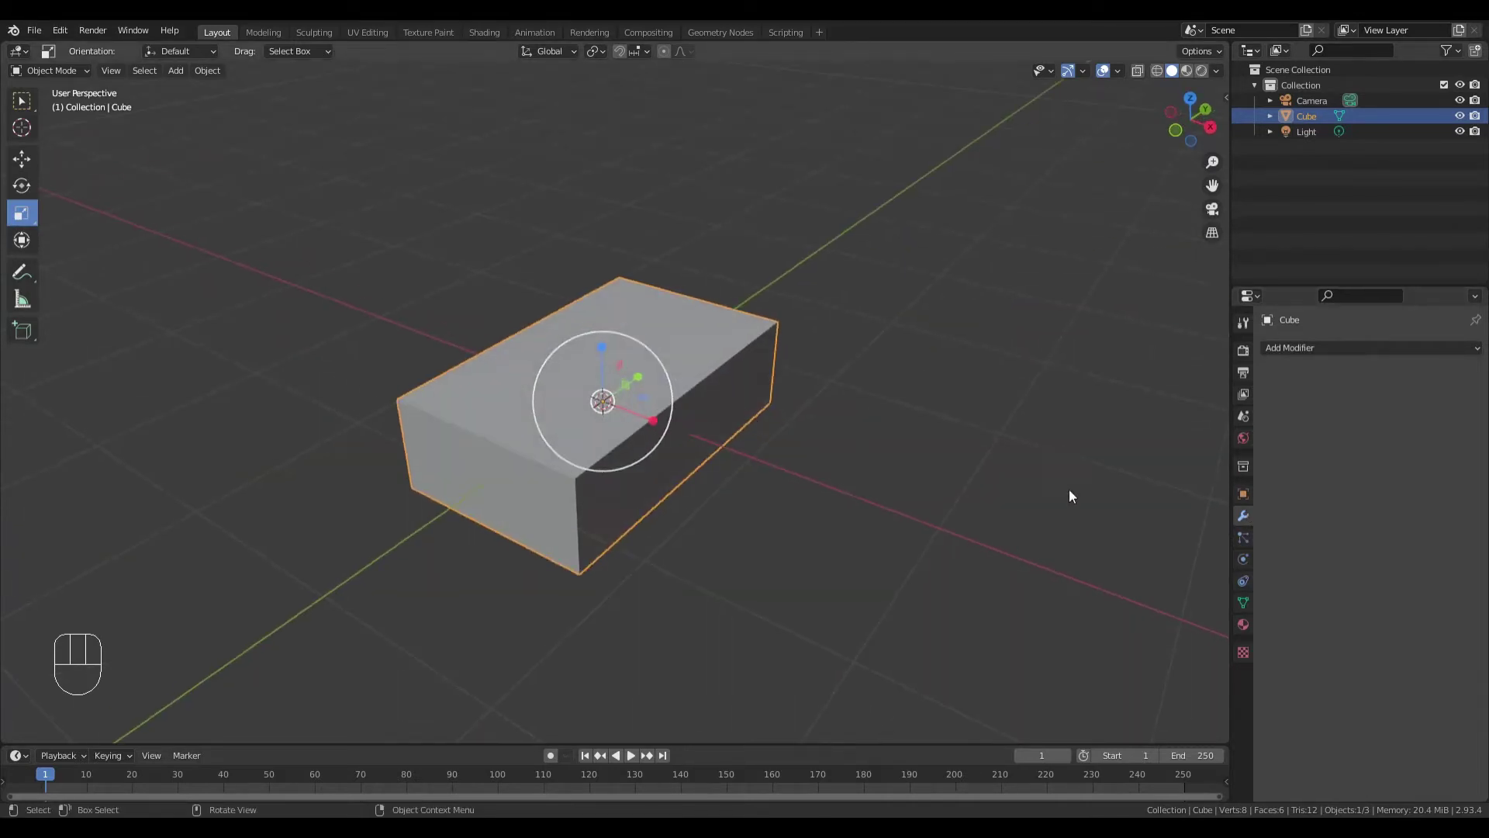
{"action": "left_click", "coordinate": [1315, 348]}
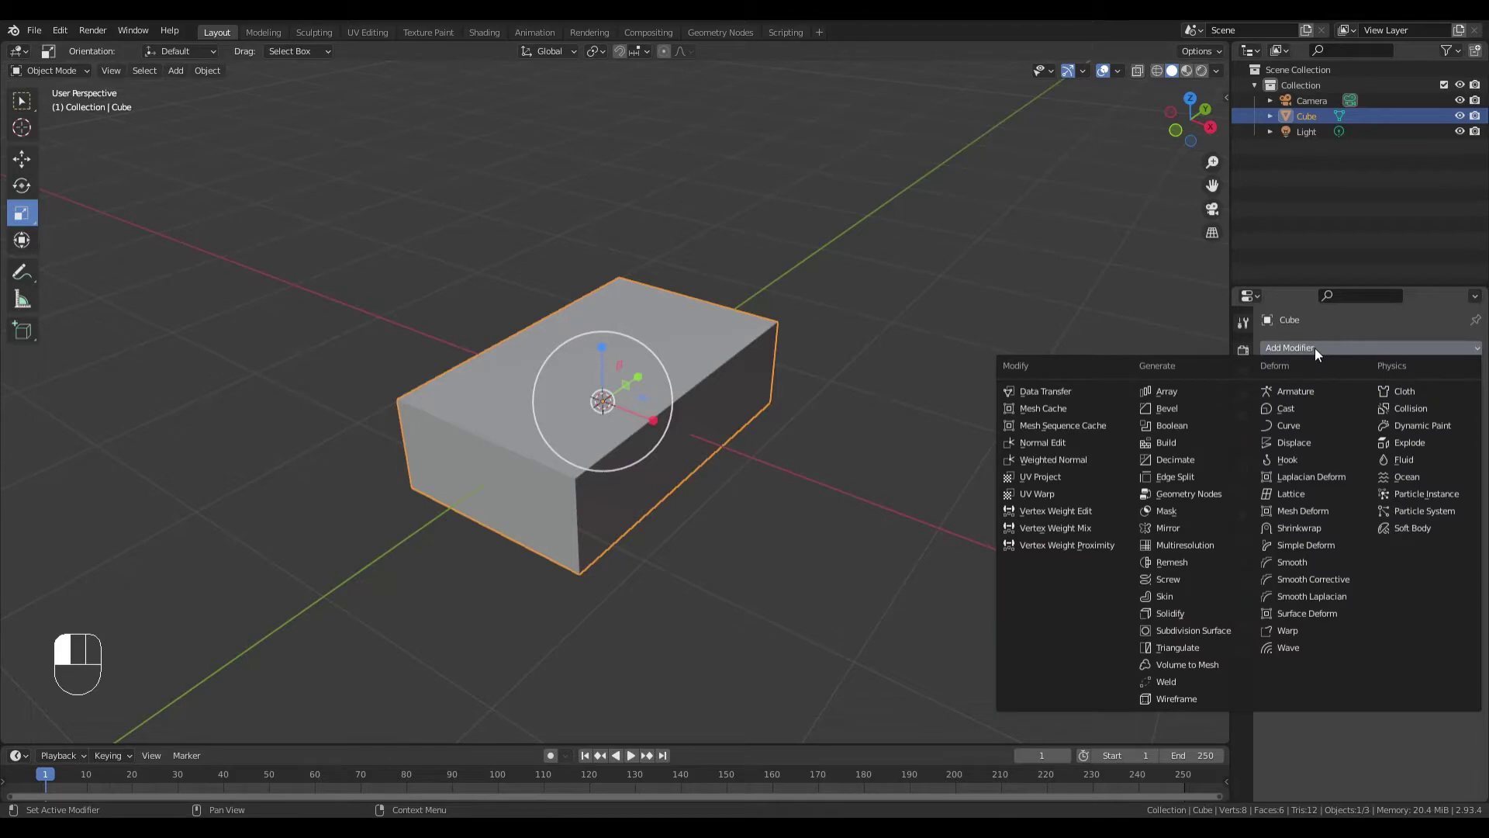
{"action": "left_click", "coordinate": [1187, 630]}
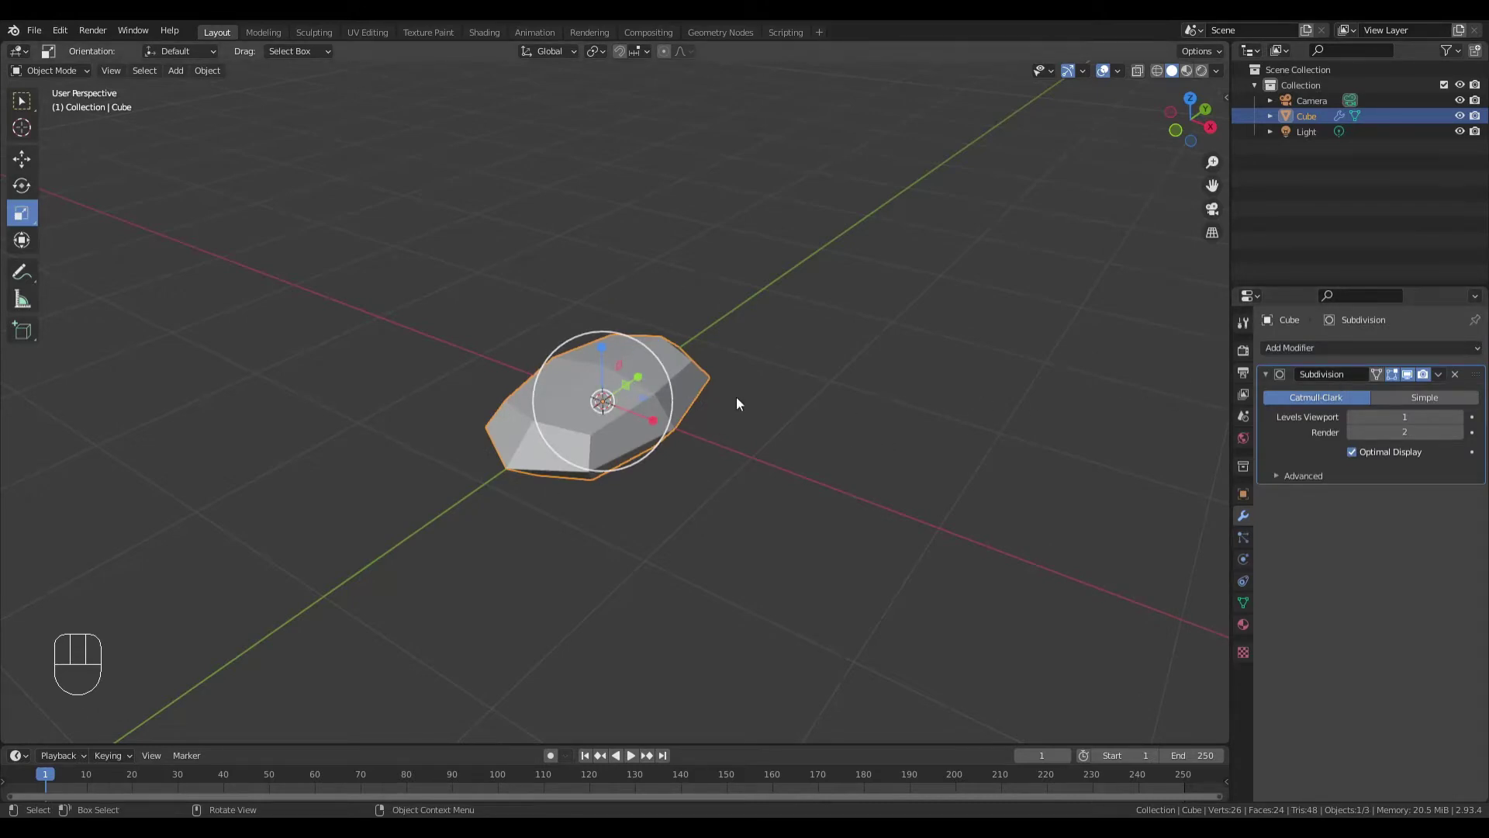
{"action": "mouse_move", "coordinate": [738, 403]}
{"action": "middle_mouse_down"}
{"action": "mouse_move", "coordinate": [718, 389]}
{"action": "mouse_move", "coordinate": [738, 403]}
{"action": "middle_mouse_up"}
{"action": "left_click", "coordinate": [22, 101]}
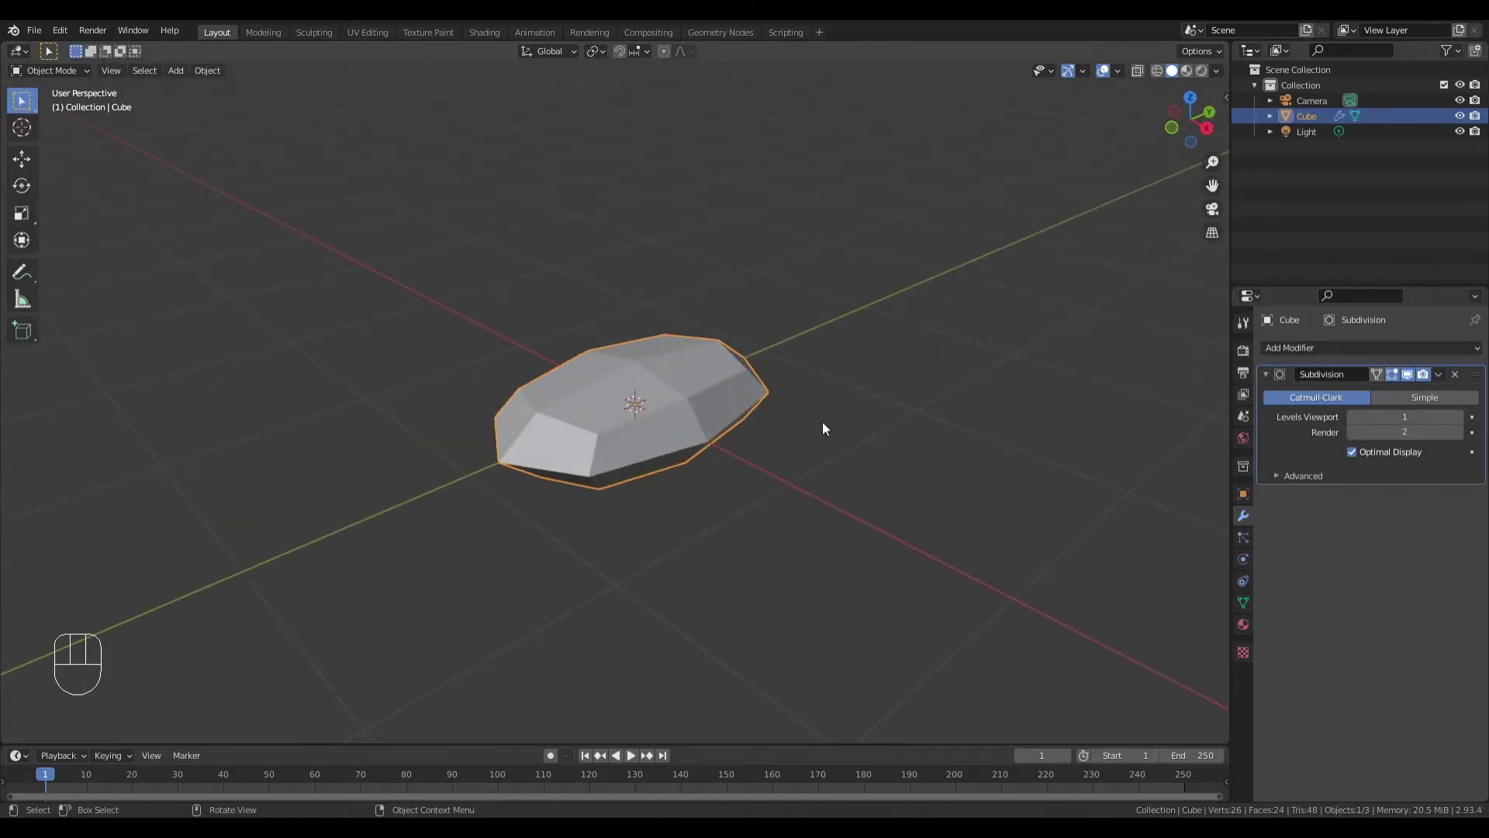
Step: Set the Subdivision modifier's viewport levels to 2
{"action": "middle_click_drag", "start_coordinate": [822, 421], "coordinate": [680, 380]}
{"action": "scroll", "coordinate": [688, 381], "scroll_direction": "up", "scroll_amount": 1}
{"action": "scroll", "coordinate": [686, 379], "scroll_direction": "up", "scroll_amount": 2}
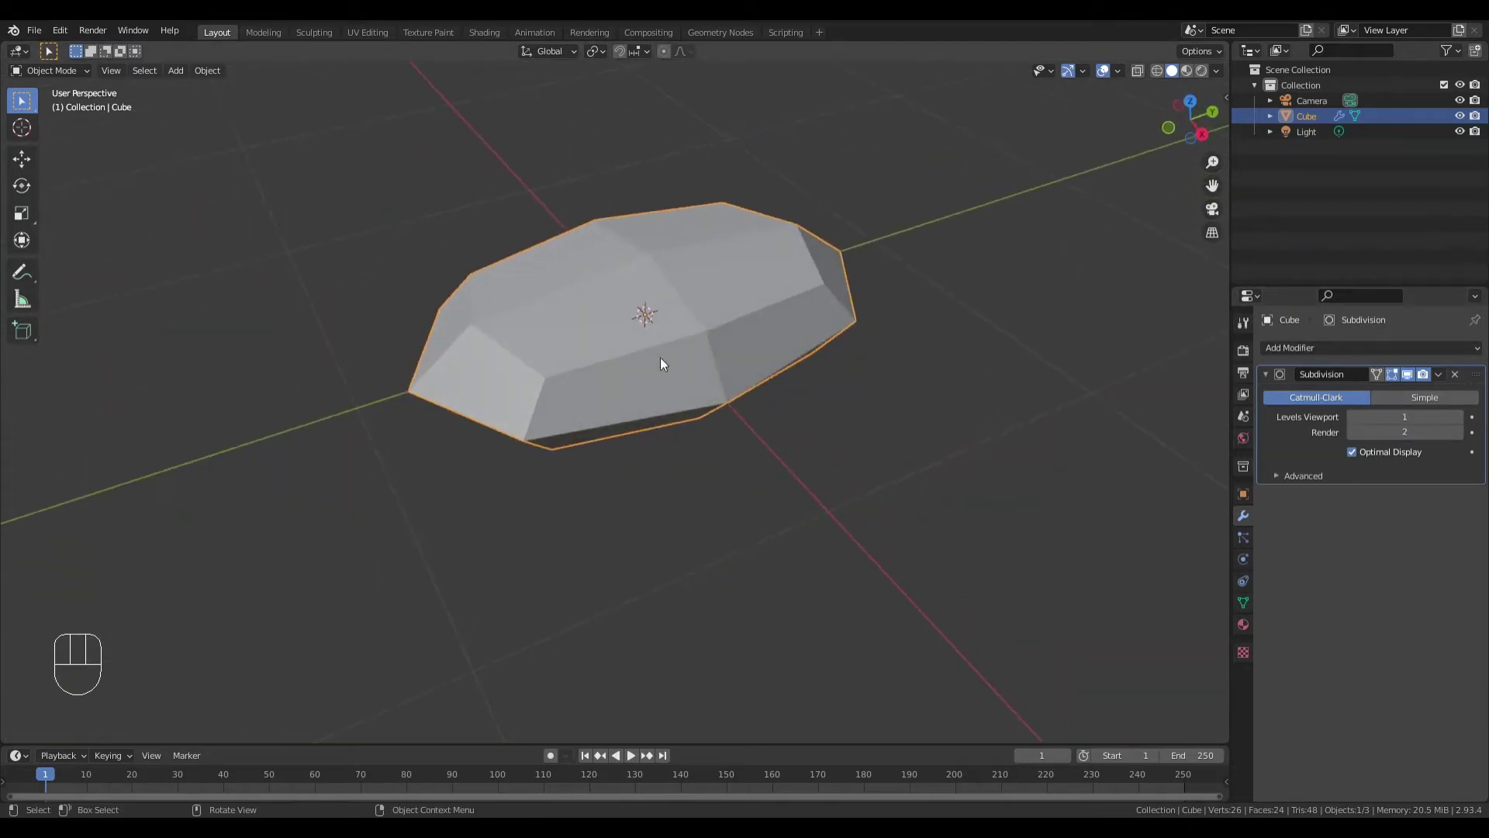
{"action": "scroll", "coordinate": [737, 406], "scroll_direction": "up", "scroll_amount": 1}
{"action": "scroll", "coordinate": [740, 408], "scroll_direction": "down", "scroll_amount": 1}
{"action": "middle_click_drag", "start_coordinate": [921, 432], "coordinate": [991, 406]}
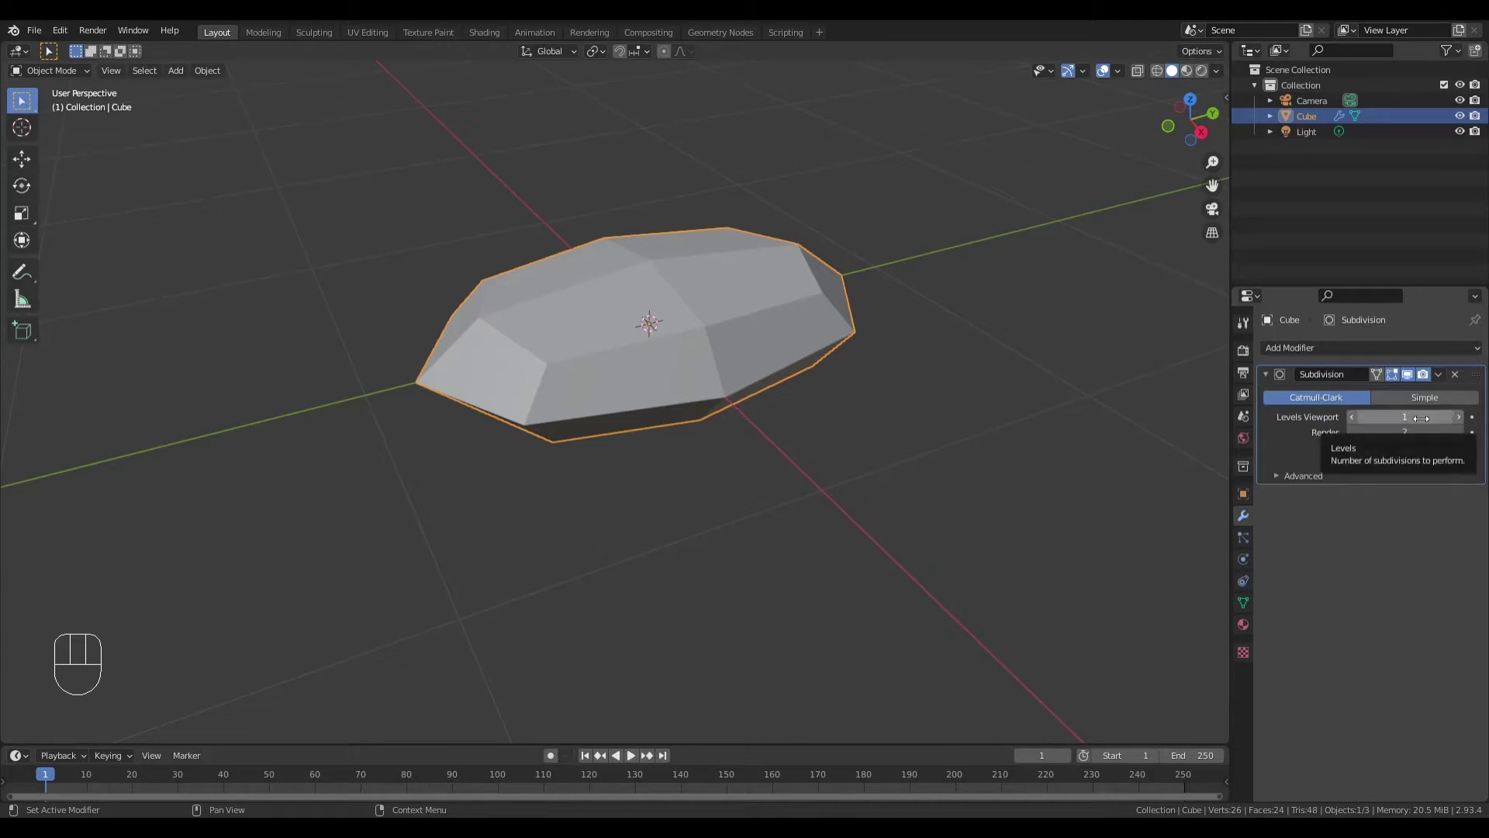
{"action": "left_click_drag", "start_coordinate": [1422, 418], "coordinate": [1449, 417]}
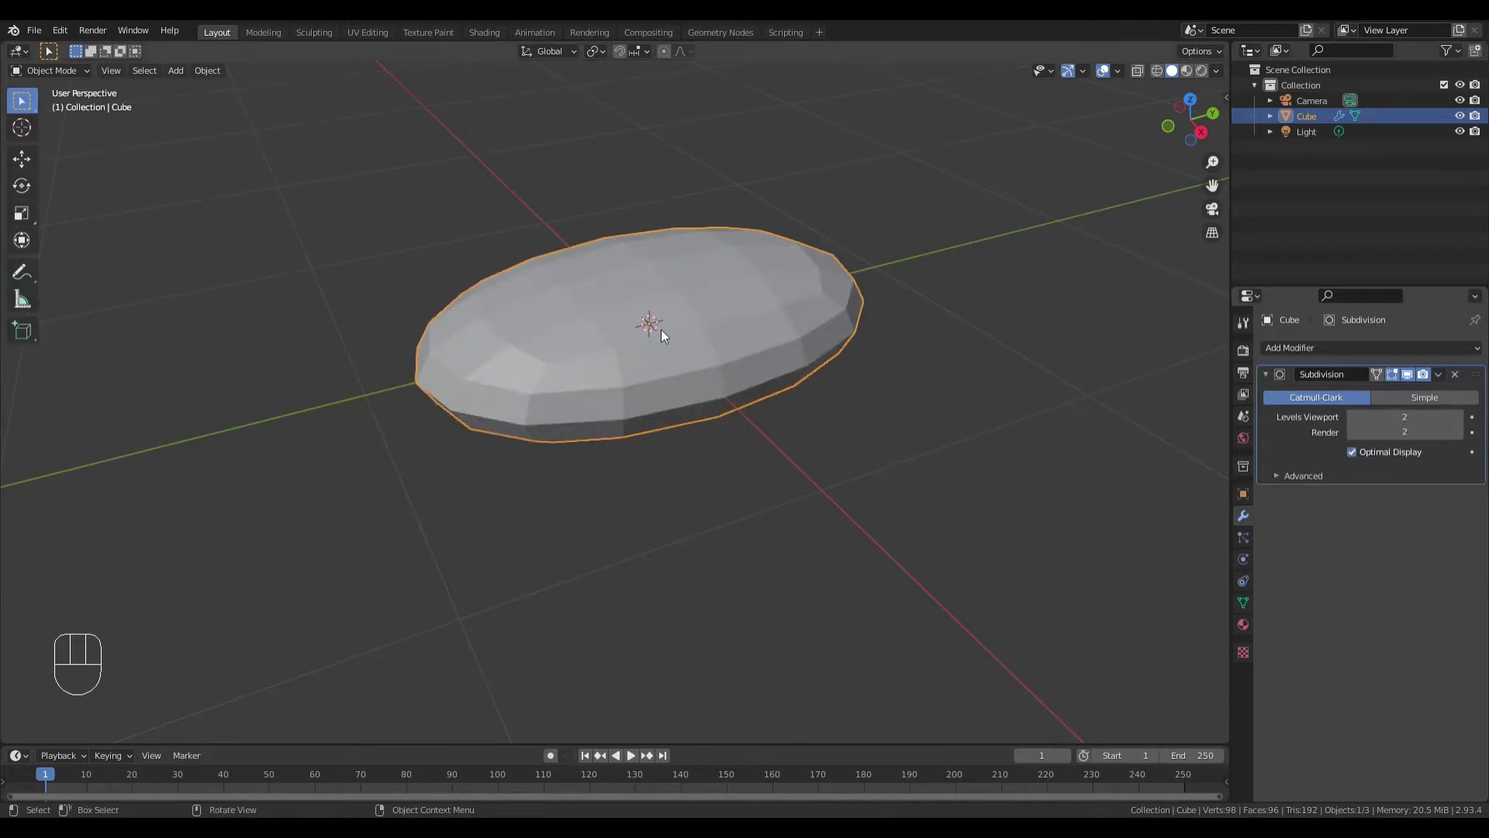
{"action": "middle_click_drag", "start_coordinate": [661, 328], "coordinate": [807, 380]}
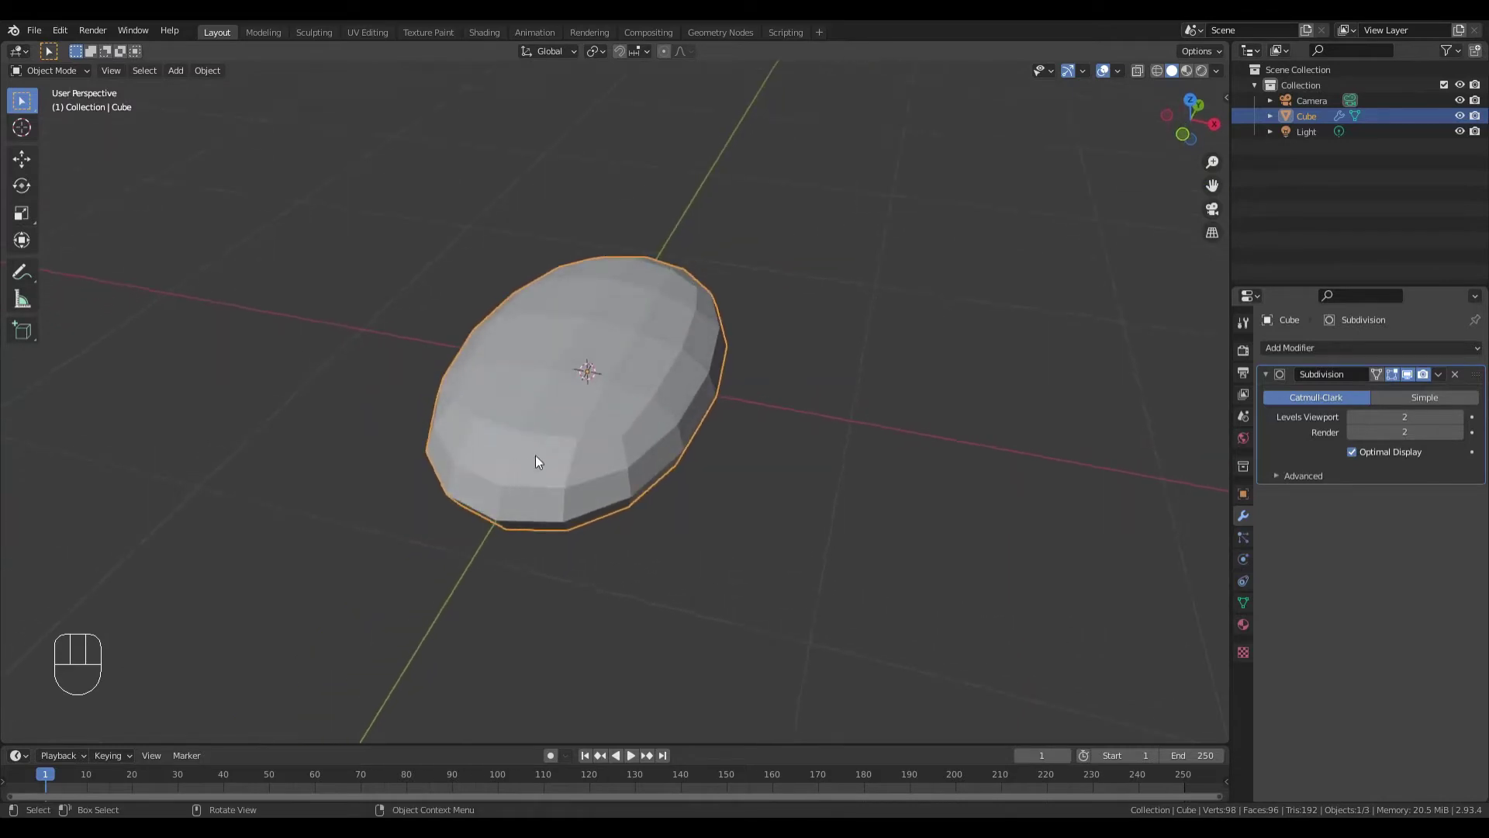
Step: Compare the rounded shape at viewport subdivision level 1 and restore level 2
{"action": "left_click", "coordinate": [1353, 417]}
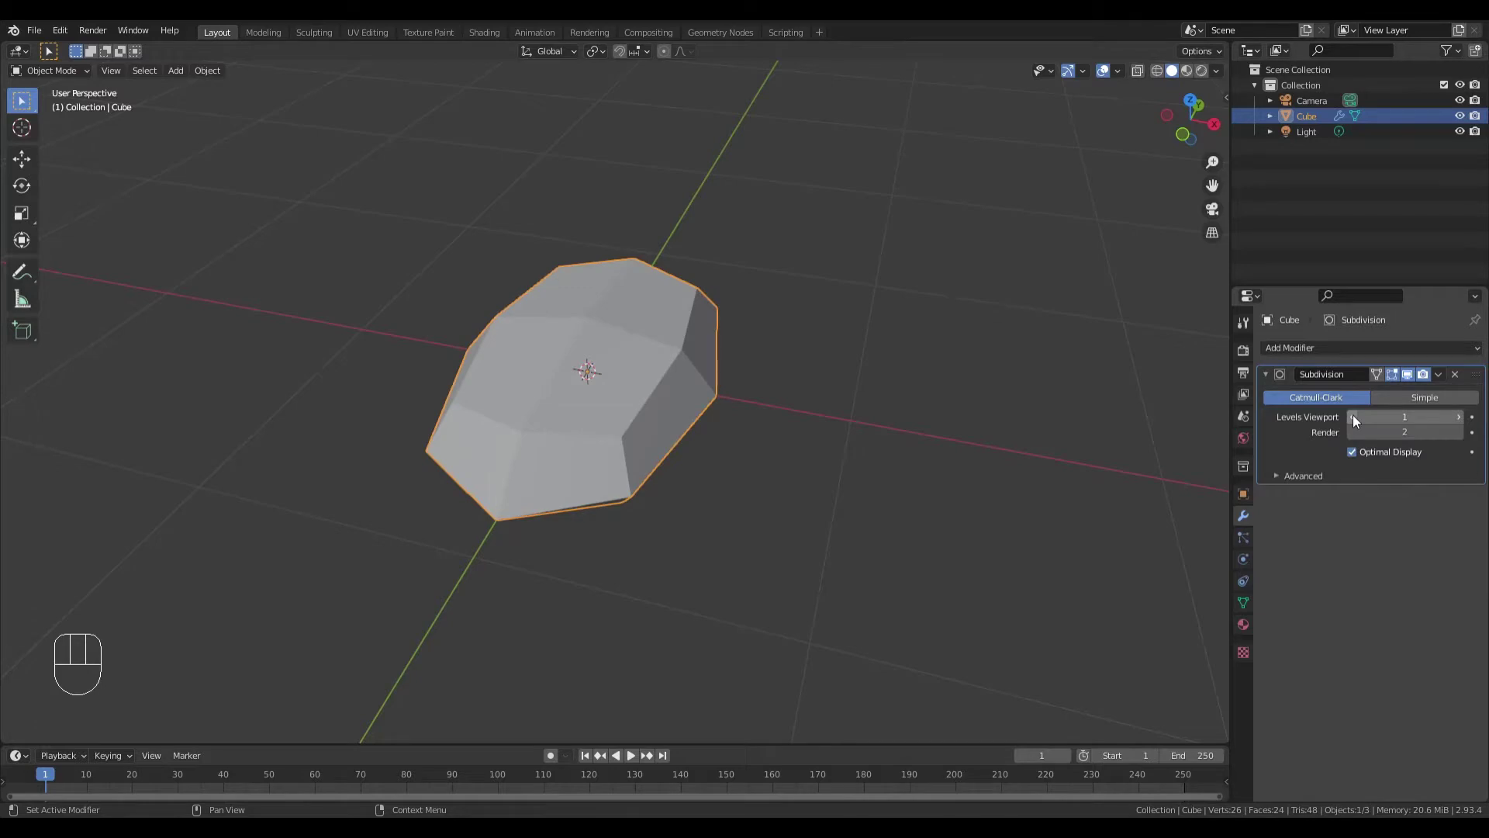
{"action": "left_click", "coordinate": [1460, 417]}
{"action": "middle_click_drag", "start_coordinate": [1119, 439], "coordinate": [846, 432]}
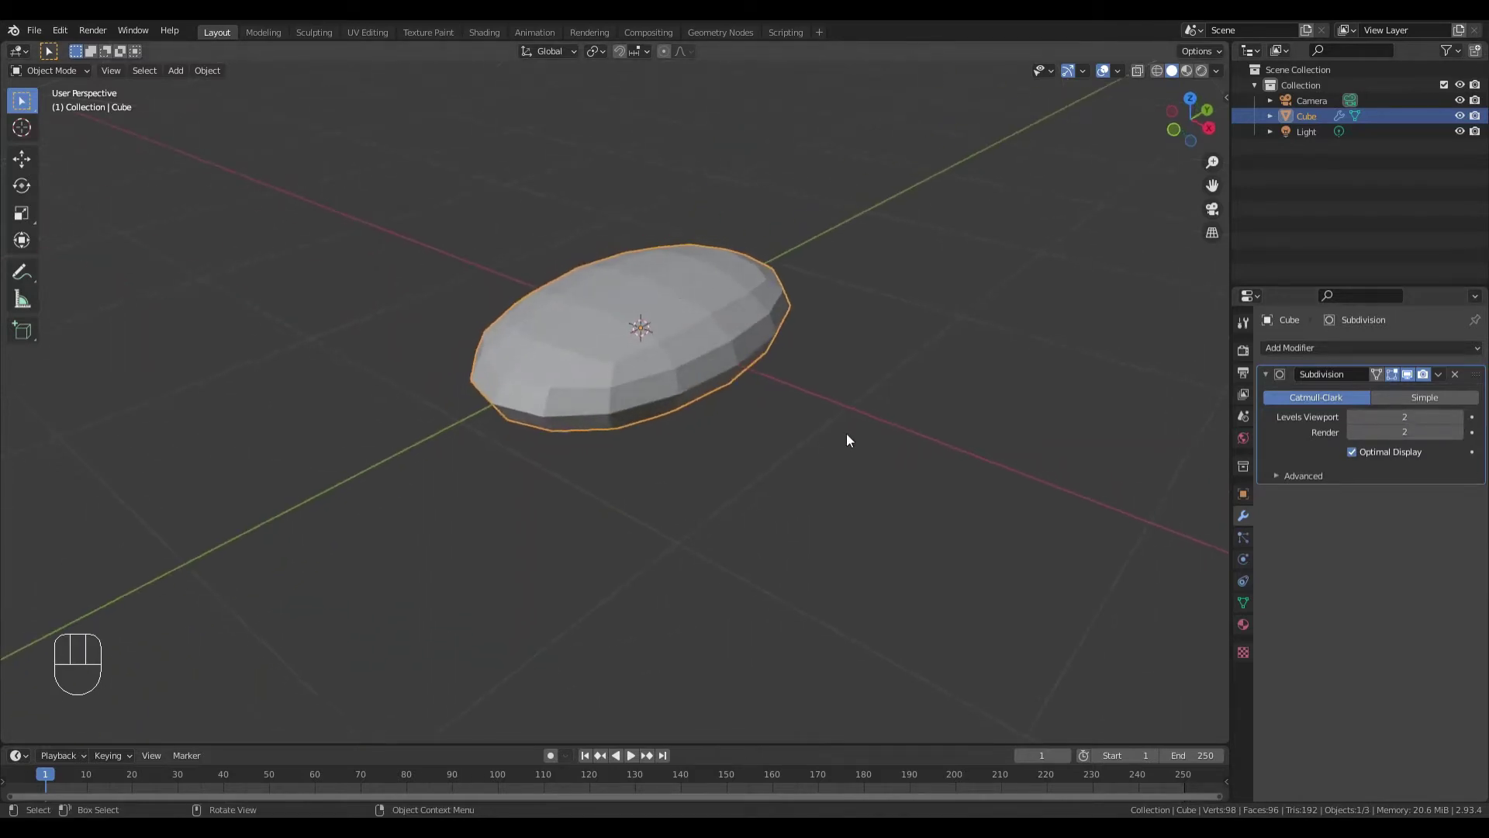
{"action": "scroll", "coordinate": [695, 353], "scroll_direction": "up", "scroll_amount": 1}
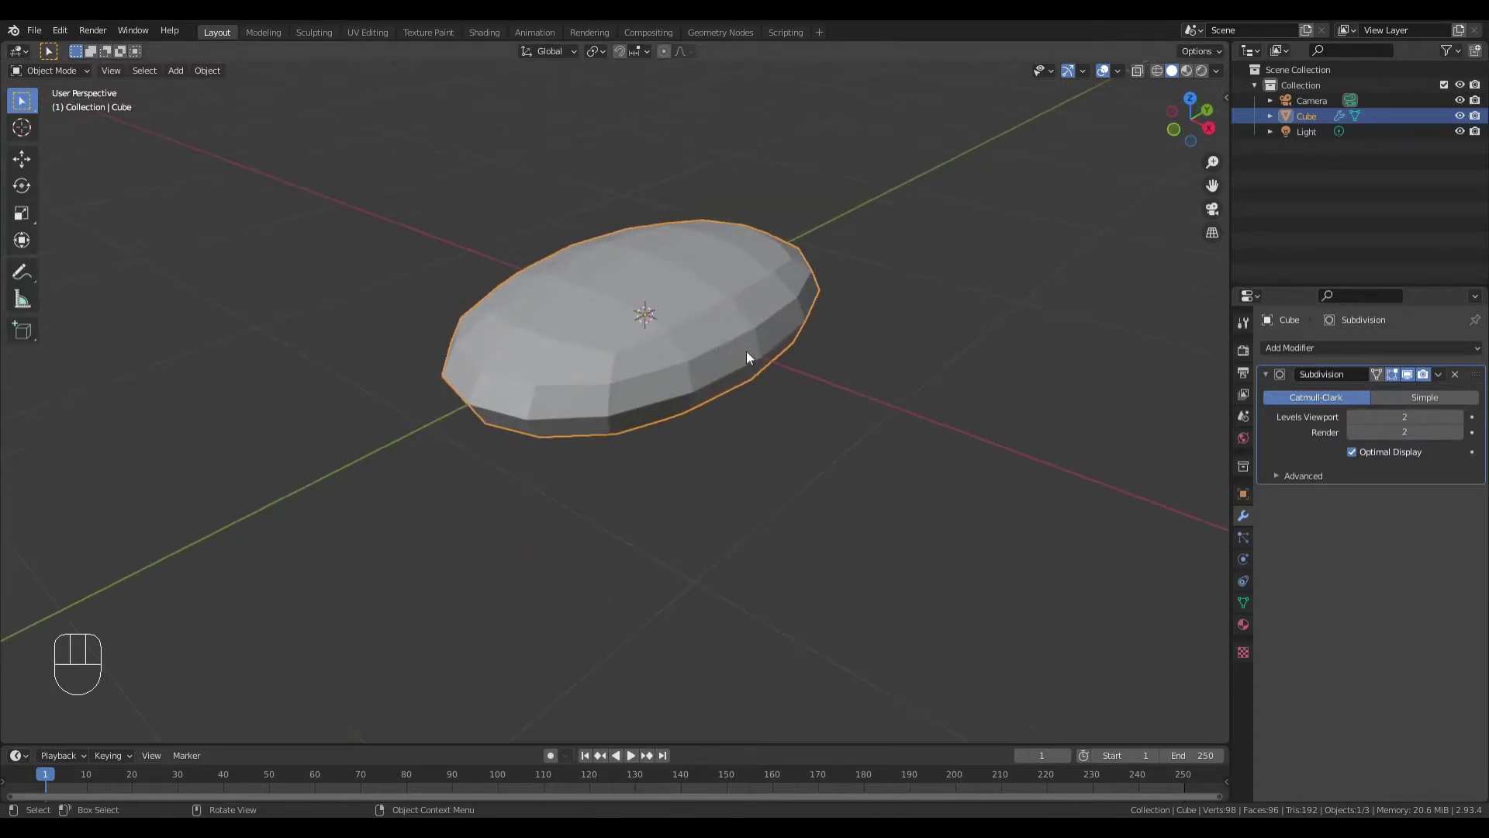
Step: Try viewport subdivision levels up to 5, examine the surface smoothness up close, and return the level to 2
{"action": "left_click", "coordinate": [1460, 418]}
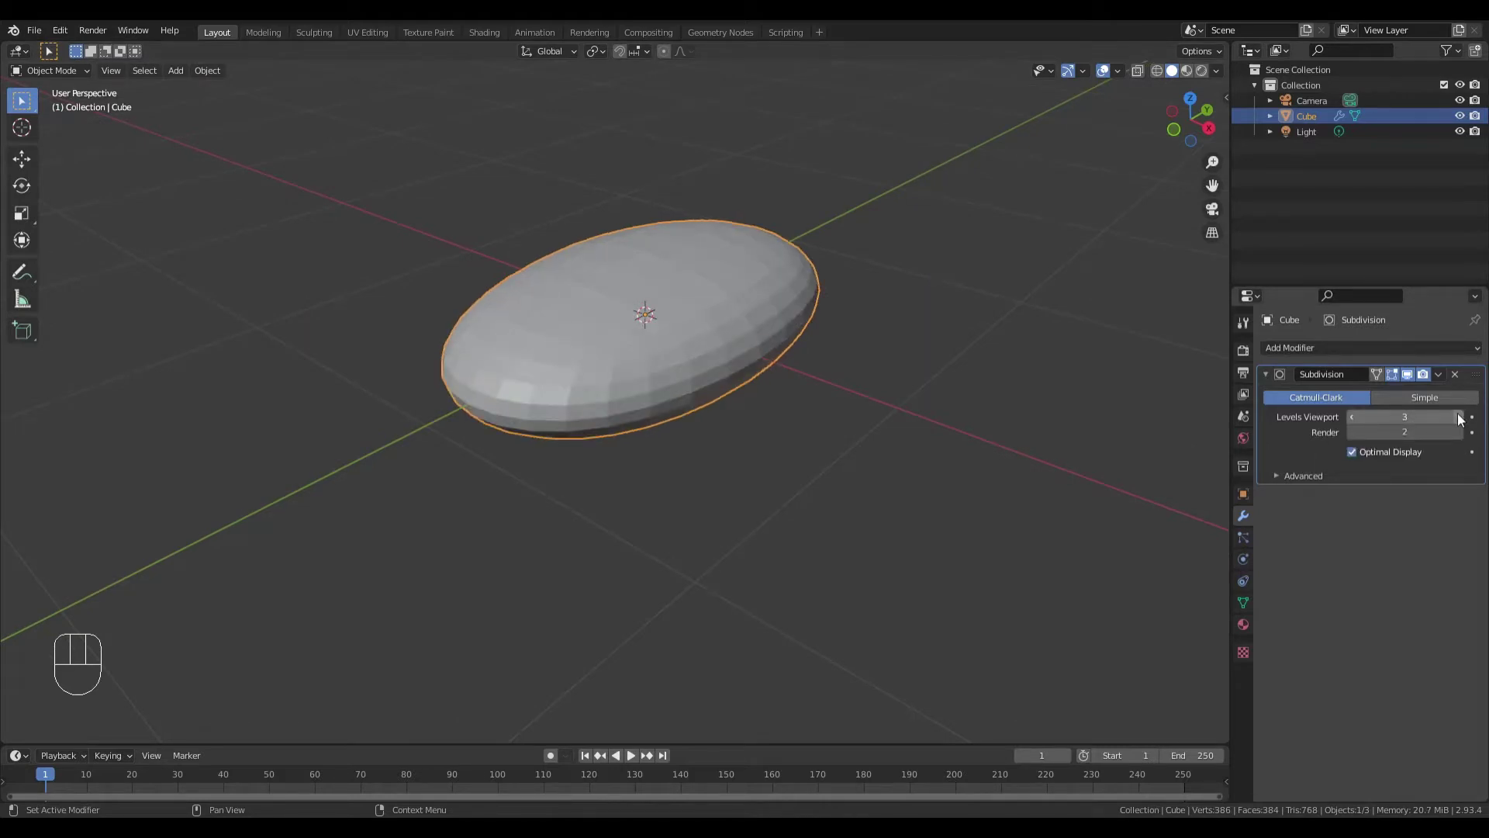
{"action": "left_click", "coordinate": [1460, 418]}
{"action": "left_click", "coordinate": [1460, 418]}
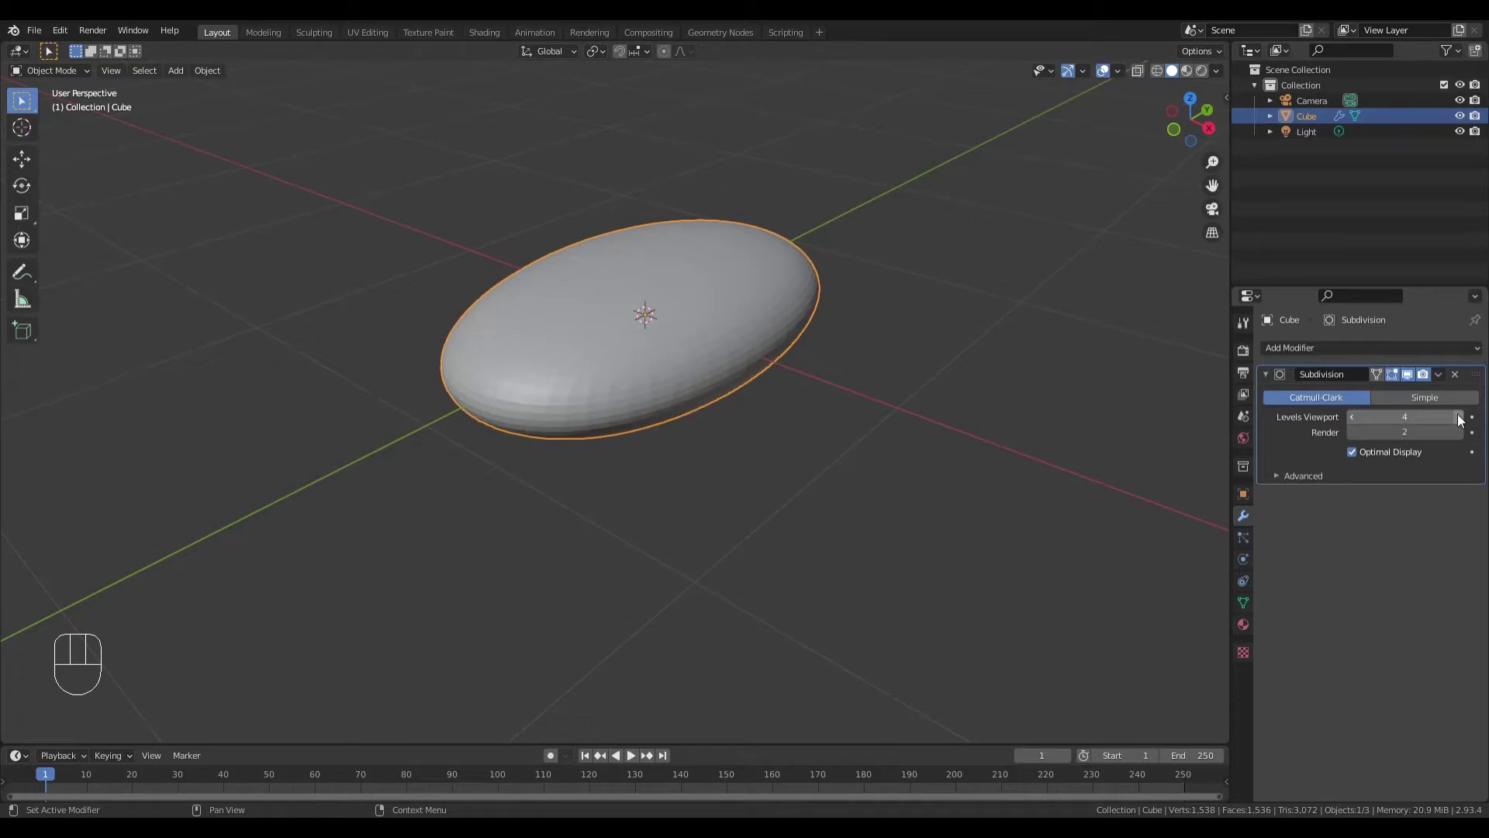
{"action": "scroll", "coordinate": [696, 334], "scroll_direction": "up", "scroll_amount": 6}
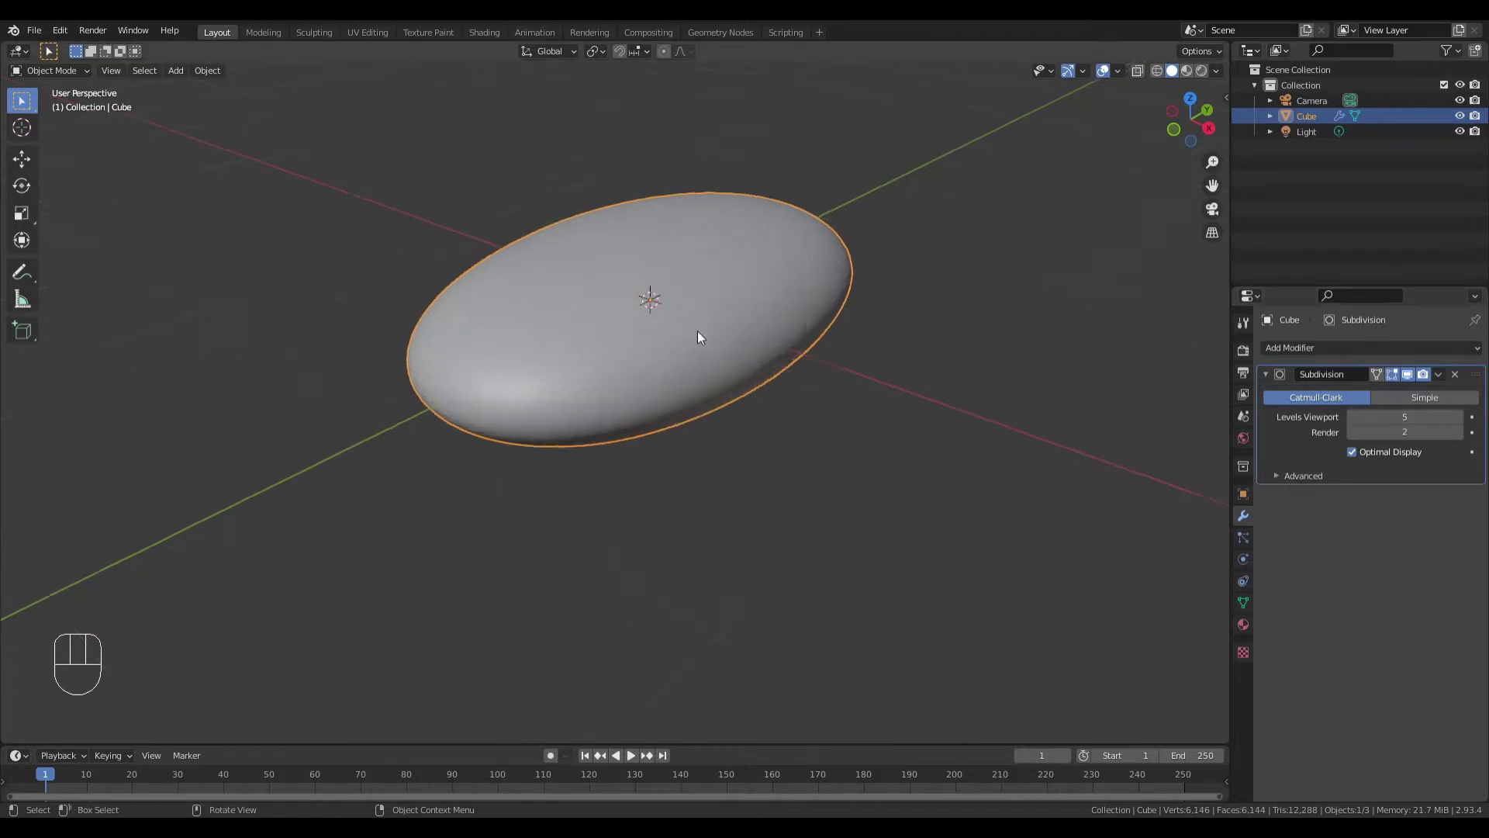
{"action": "scroll", "coordinate": [625, 371], "scroll_direction": "up", "scroll_amount": 2}
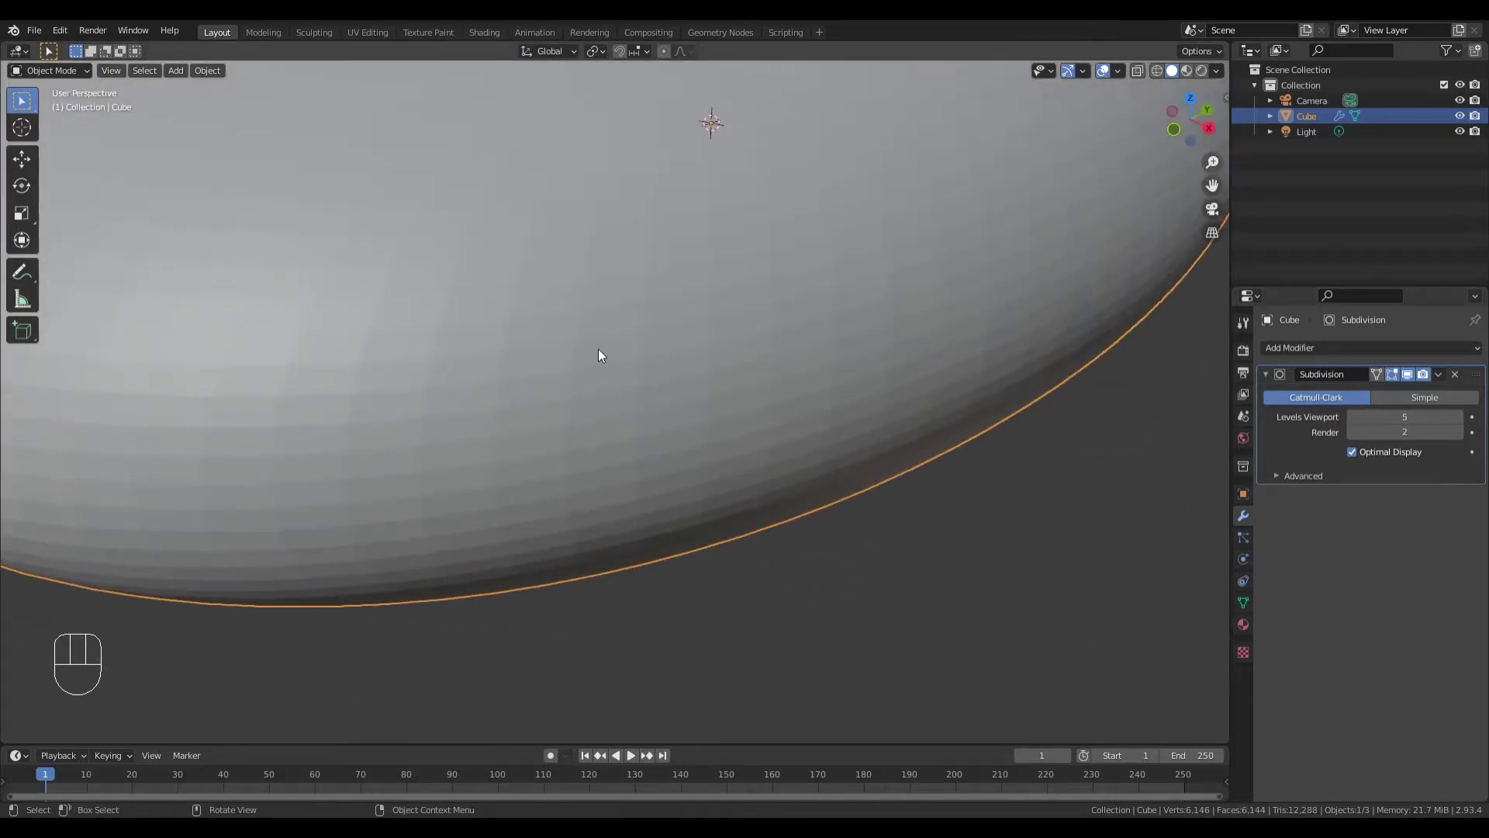
{"action": "scroll", "coordinate": [599, 353], "scroll_direction": "down", "scroll_amount": 7}
{"action": "left_click", "coordinate": [1354, 417]}
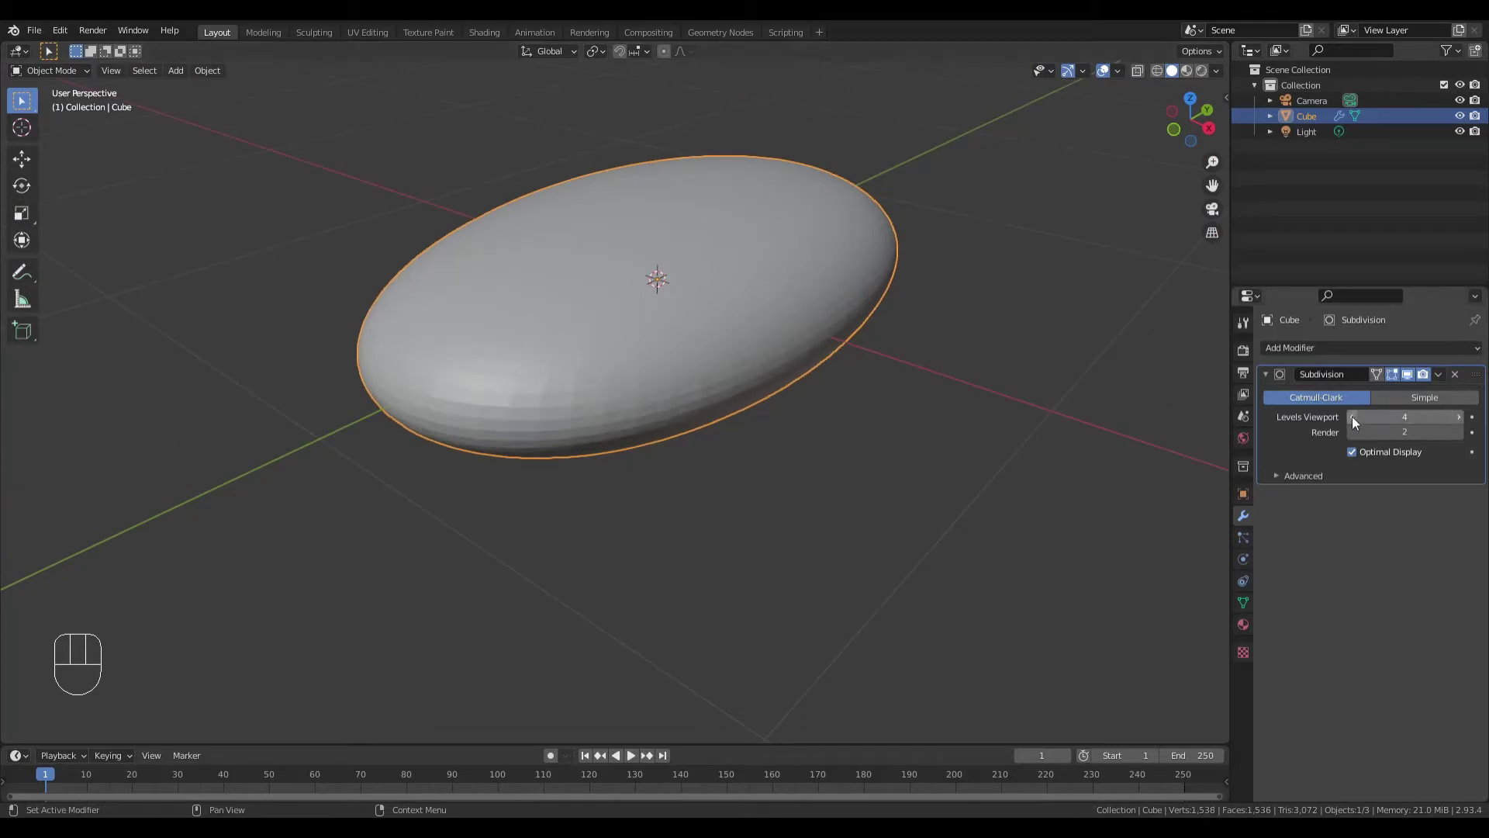
{"action": "left_click", "coordinate": [1352, 416]}
{"action": "left_click", "coordinate": [1352, 416]}
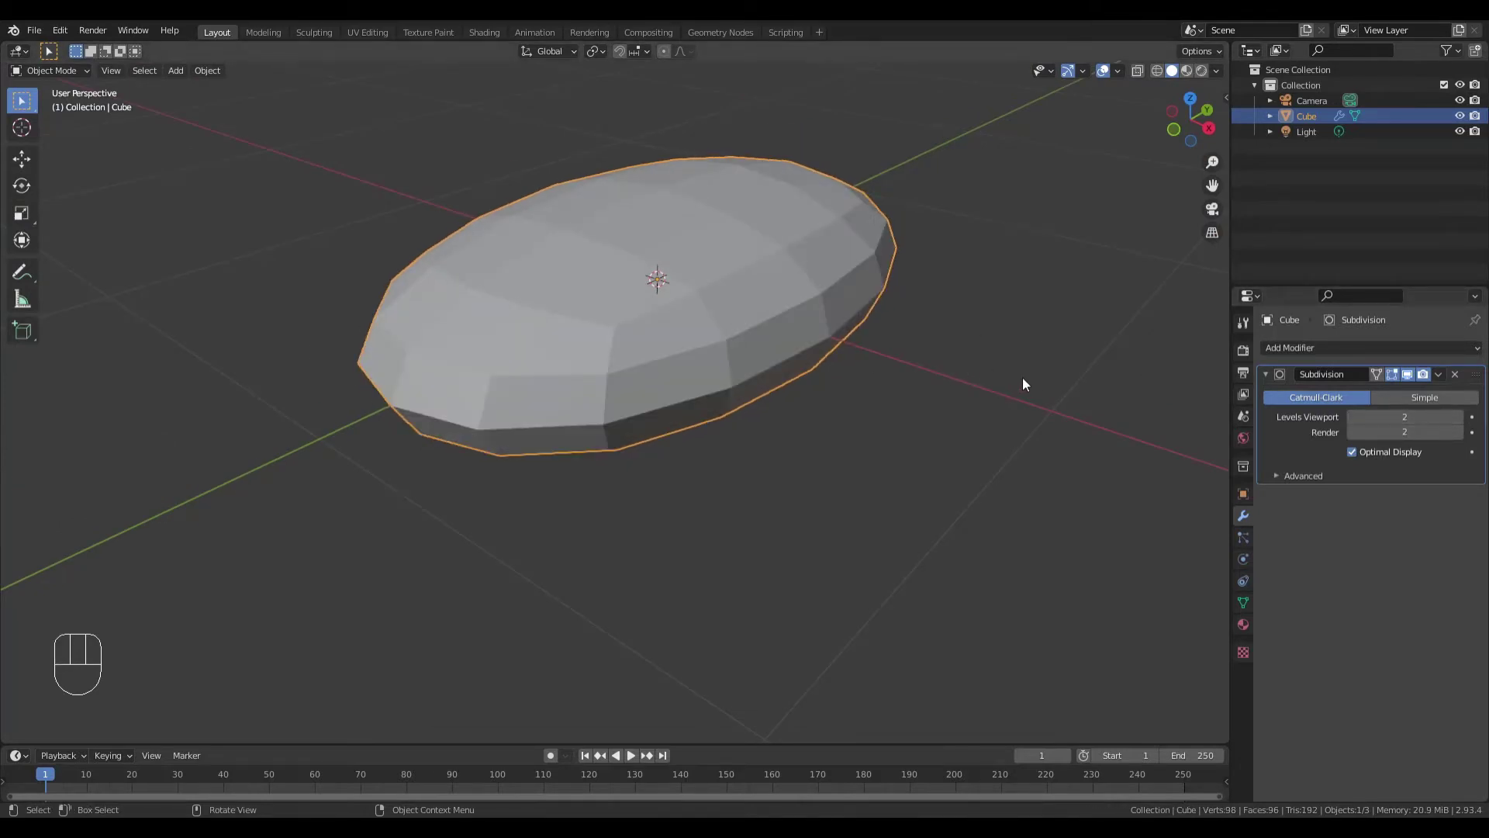
Step: Select the rounded box and enter Edit Mode to work on its original mesh cage
{"action": "middle_click_drag", "start_coordinate": [1023, 377], "coordinate": [835, 360]}
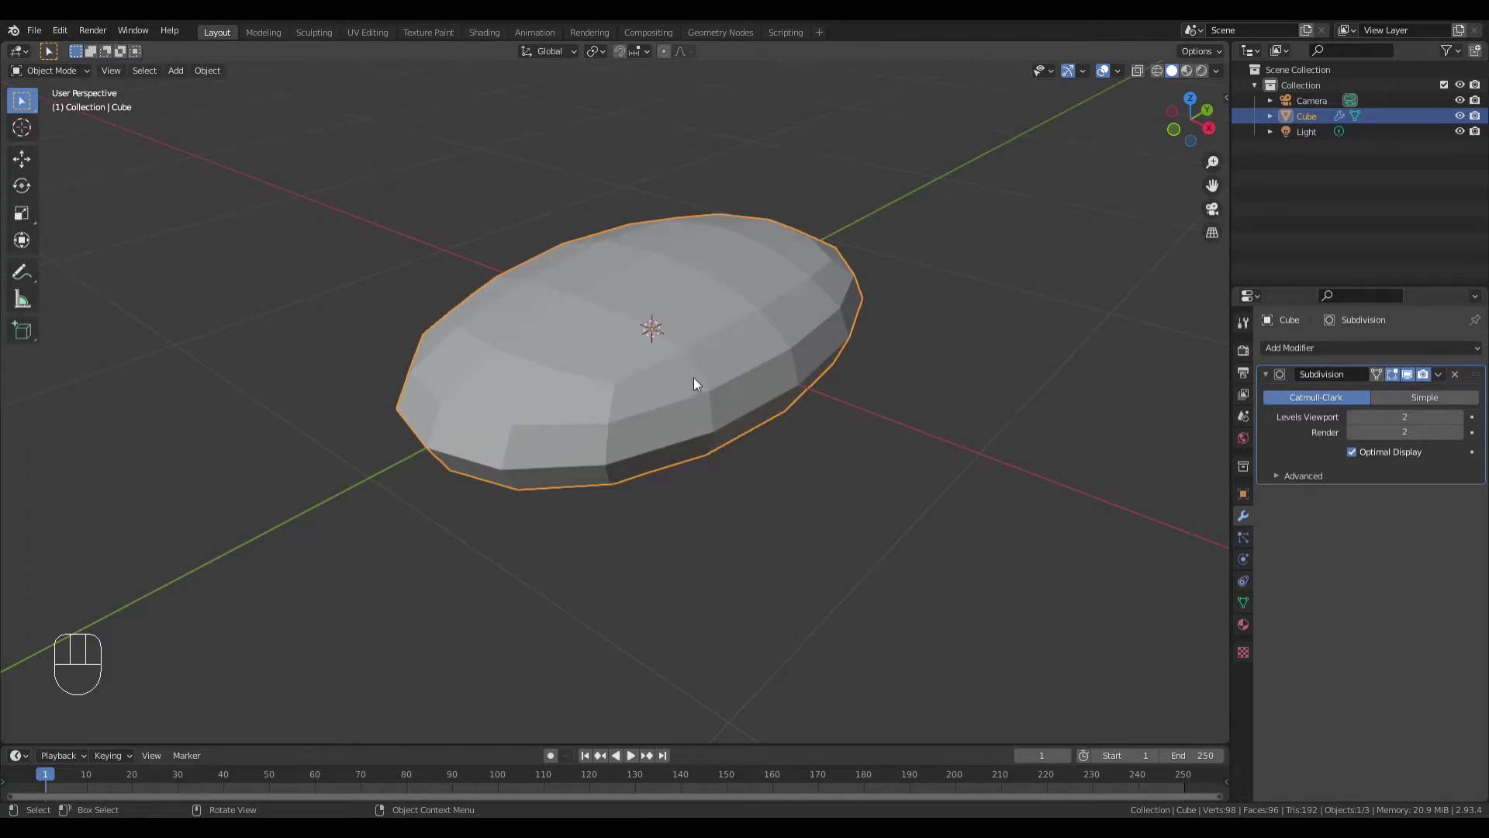
{"action": "mouse_move", "coordinate": [703, 389]}
{"action": "middle_mouse_down"}
{"action": "mouse_move", "coordinate": [682, 383]}
{"action": "mouse_move", "coordinate": [692, 366]}
{"action": "middle_mouse_up"}
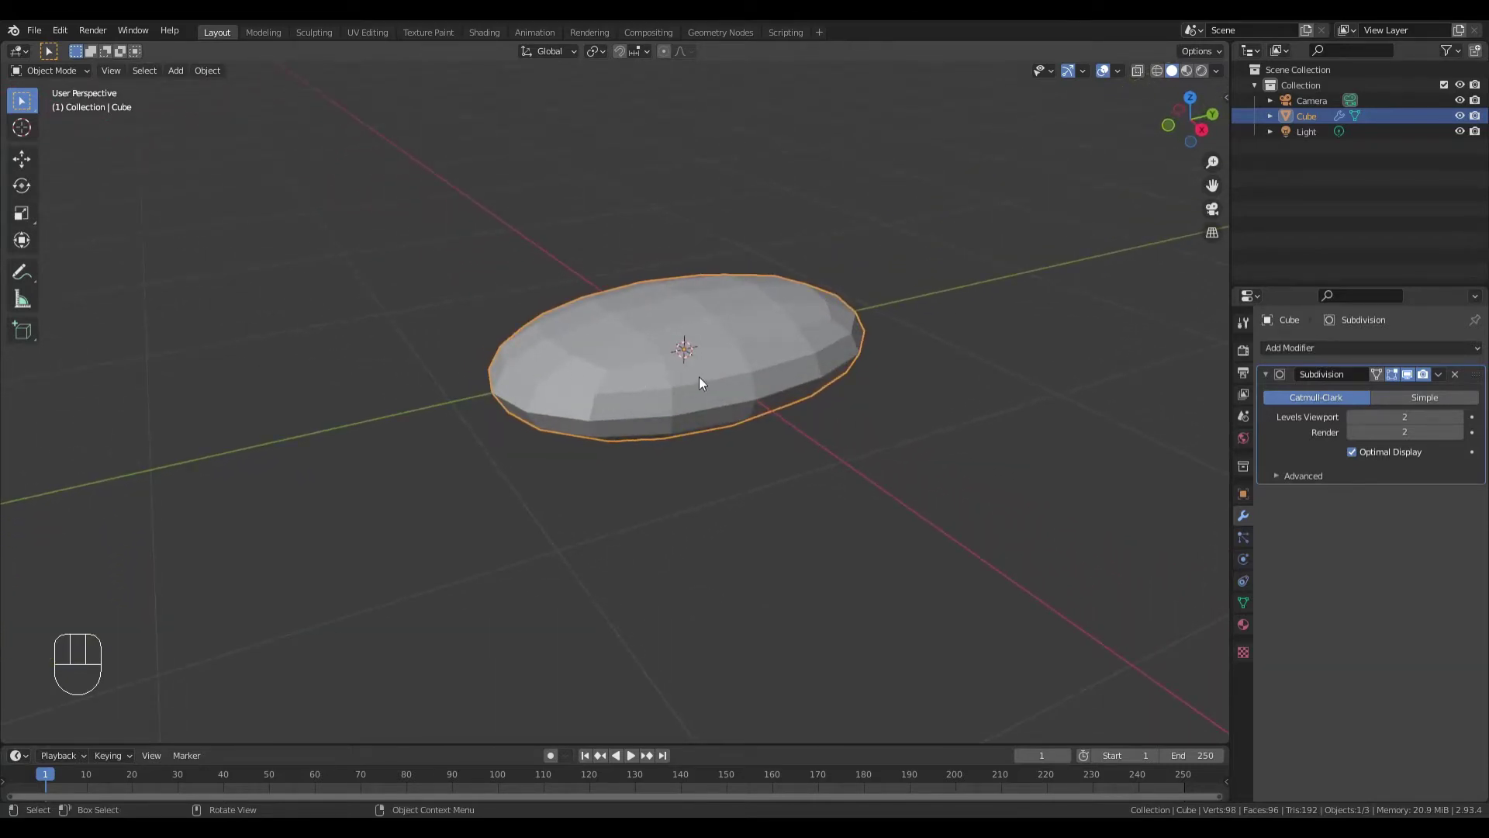
{"action": "middle_click_drag", "start_coordinate": [700, 382], "coordinate": [739, 394]}
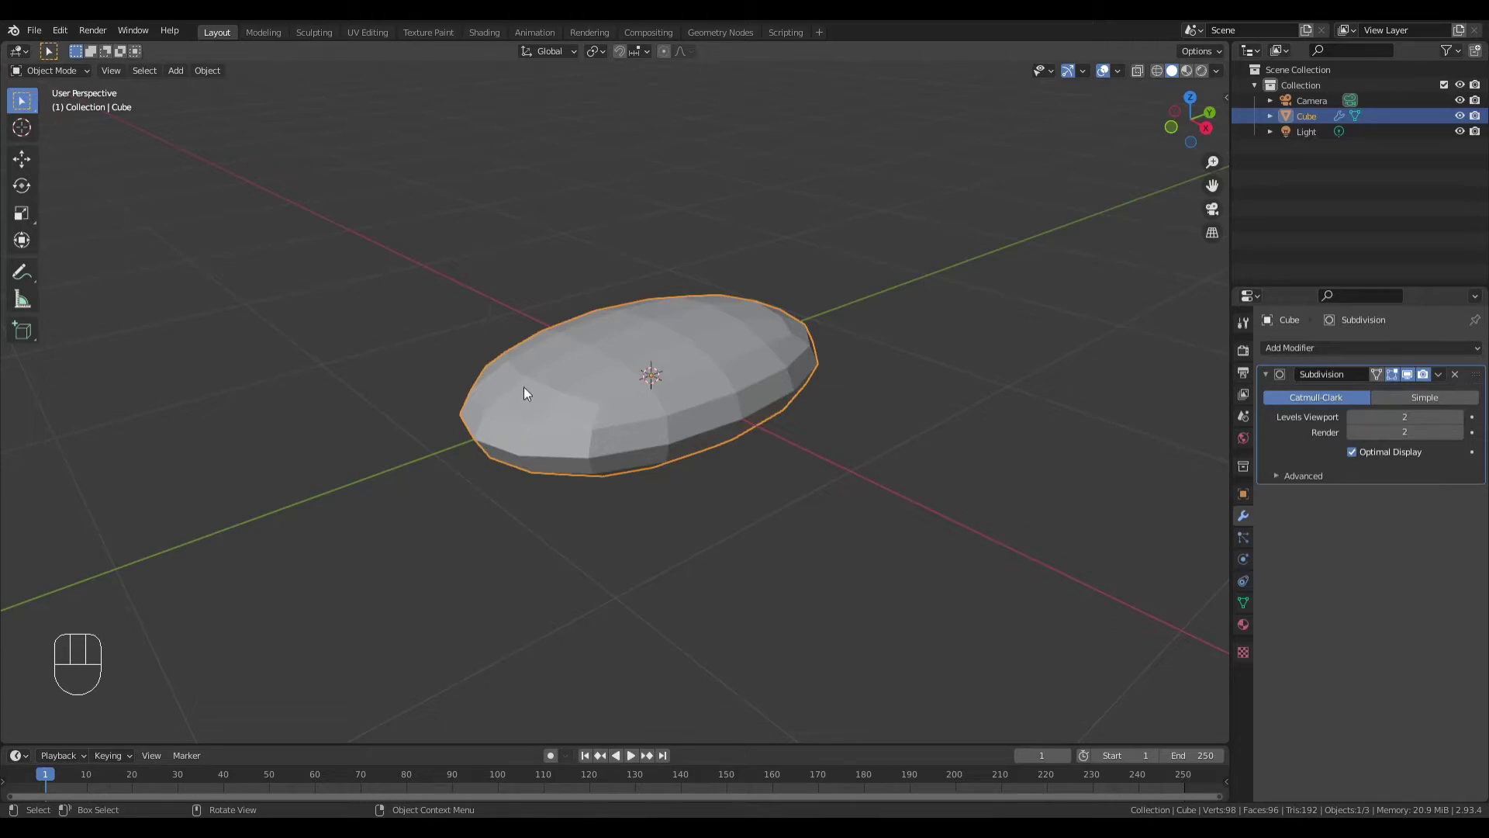
{"action": "left_click", "coordinate": [619, 344]}
{"action": "left_click", "coordinate": [82, 69]}
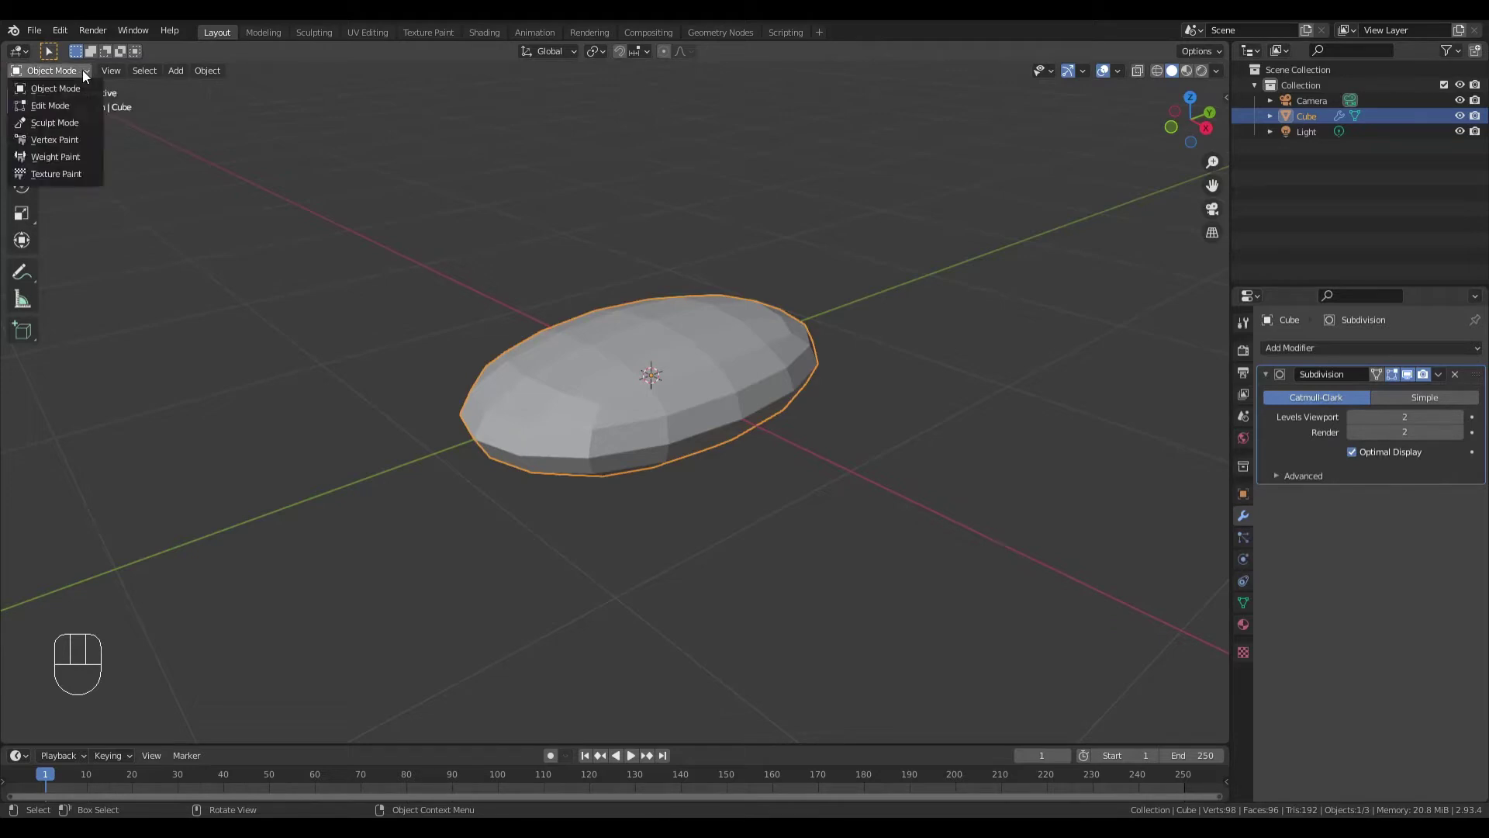
{"action": "left_click", "coordinate": [48, 106]}
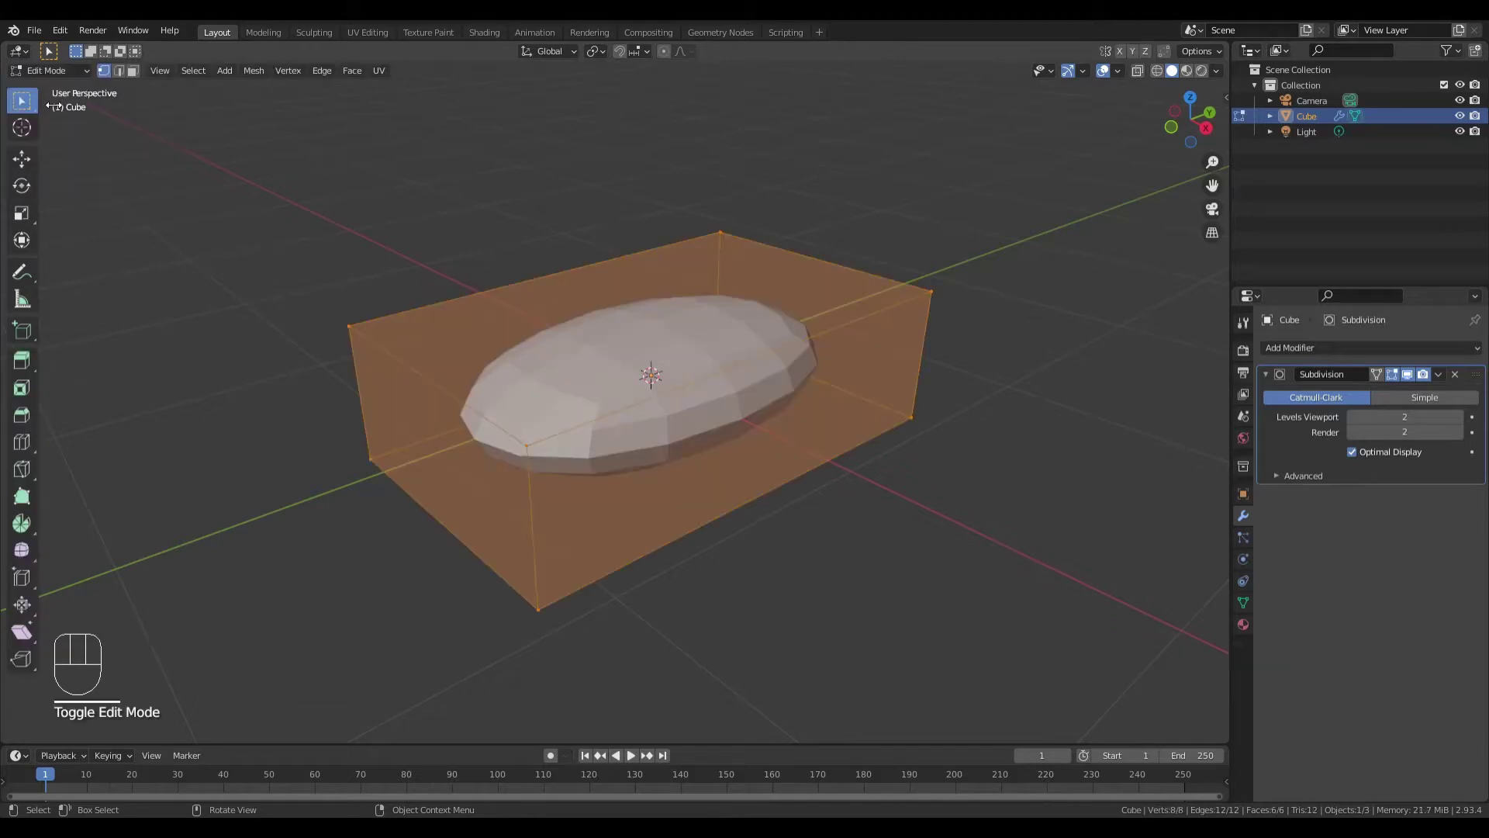
Step: Clear the mesh selection and examine the box cage around the rounded shape from several sides
{"action": "middle_click_drag", "start_coordinate": [732, 412], "coordinate": [704, 356]}
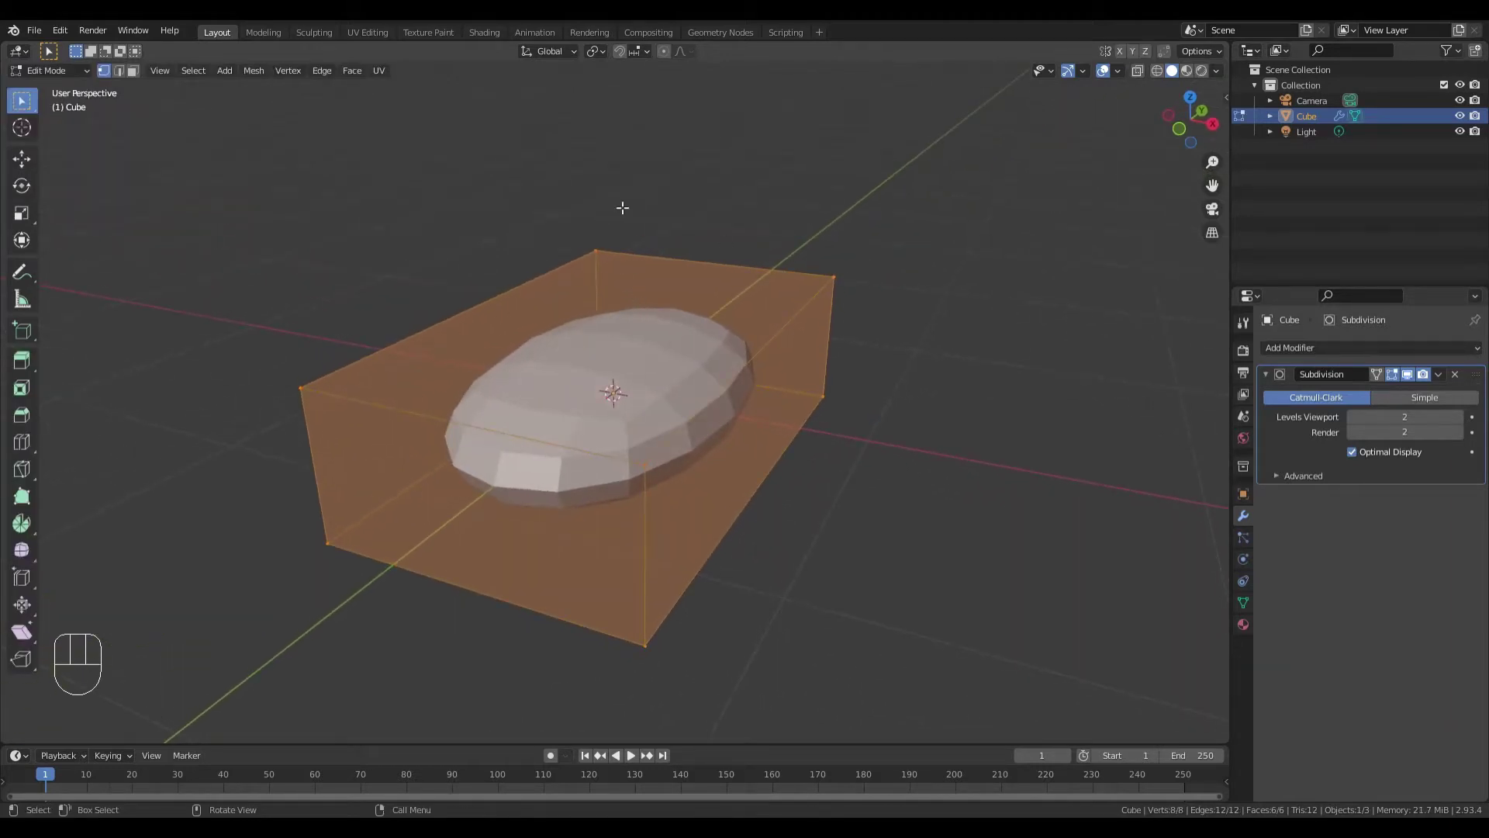
{"action": "middle_click_drag", "start_coordinate": [742, 417], "coordinate": [656, 356]}
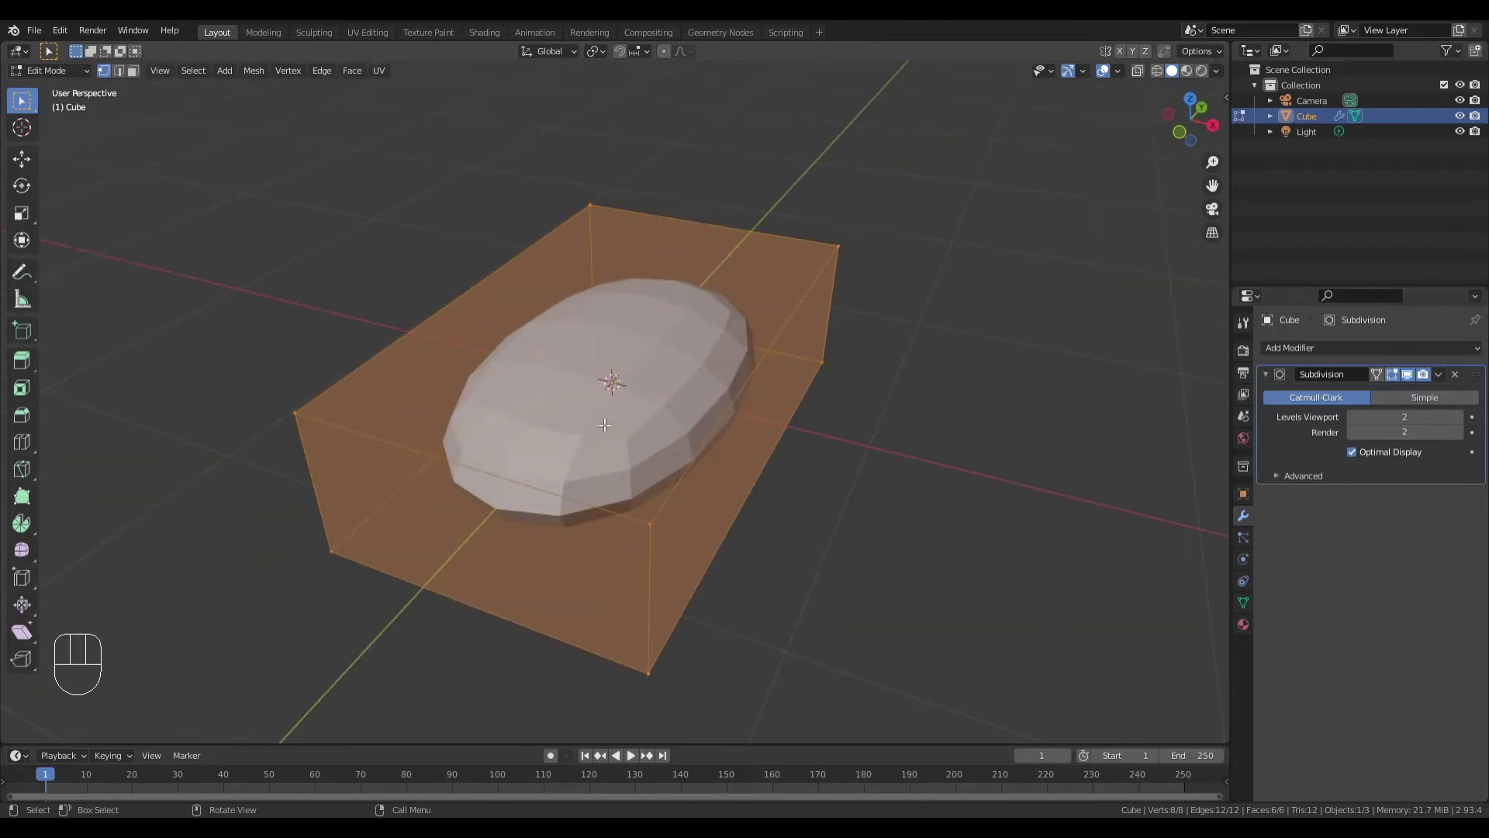
{"action": "middle_click_drag", "start_coordinate": [821, 418], "coordinate": [829, 368]}
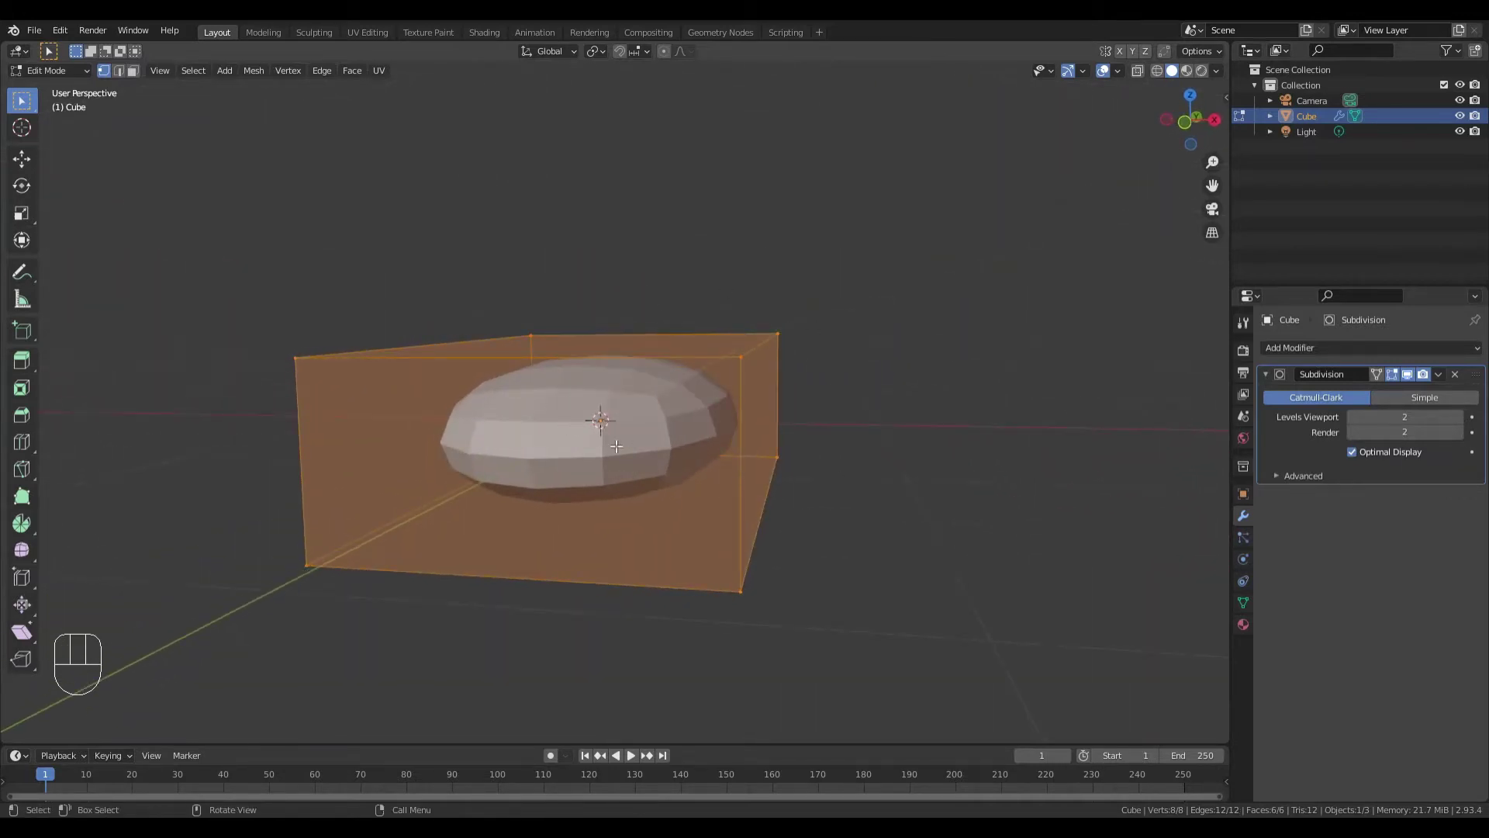
{"action": "middle_click_drag", "start_coordinate": [558, 371], "coordinate": [727, 415]}
{"action": "left_click", "coordinate": [799, 350]}
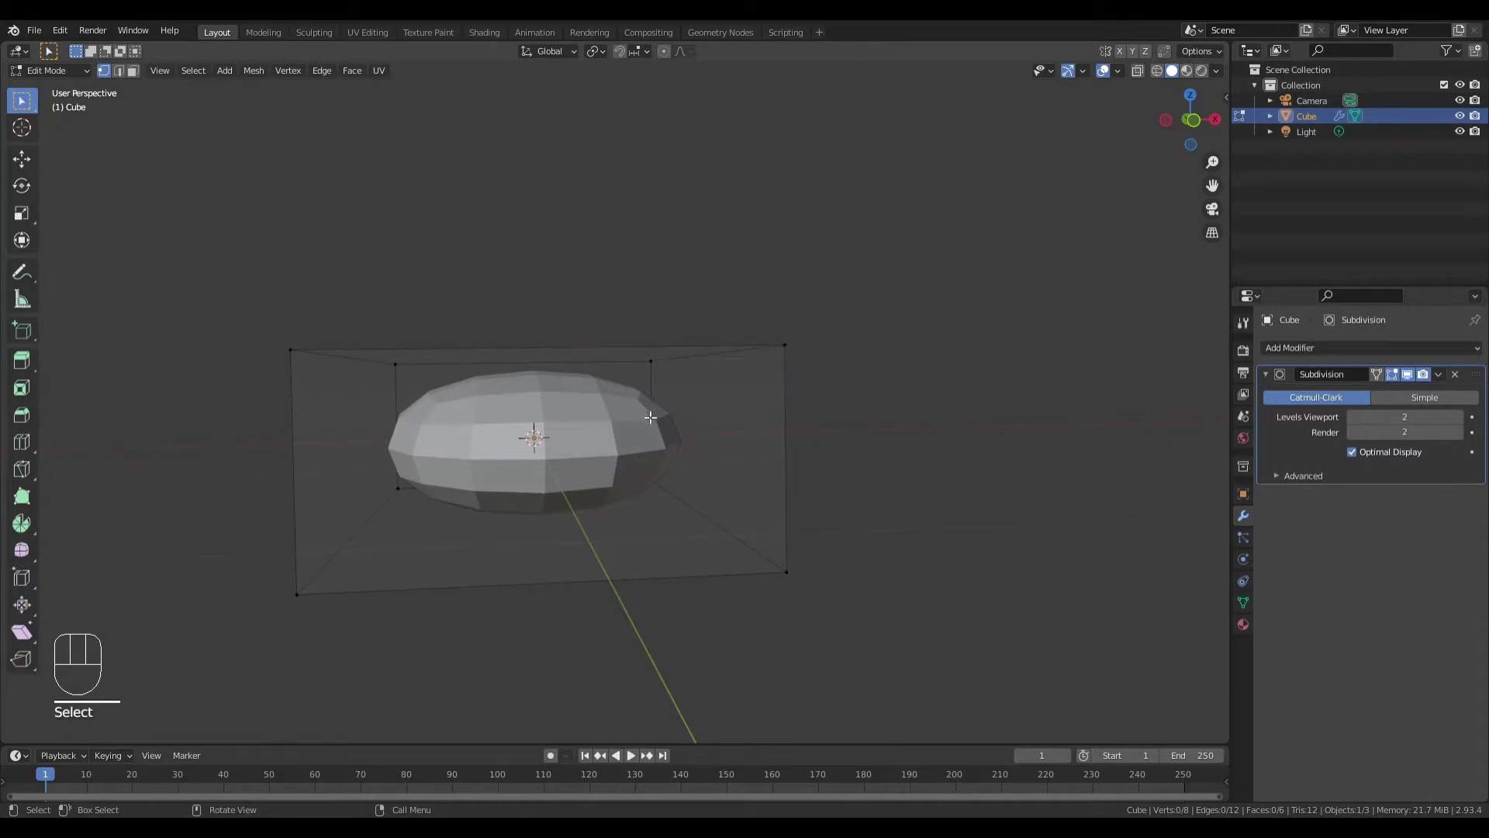
{"action": "middle_click_drag", "start_coordinate": [652, 418], "coordinate": [587, 238]}
{"action": "middle_click_drag", "start_coordinate": [570, 355], "coordinate": [594, 421]}
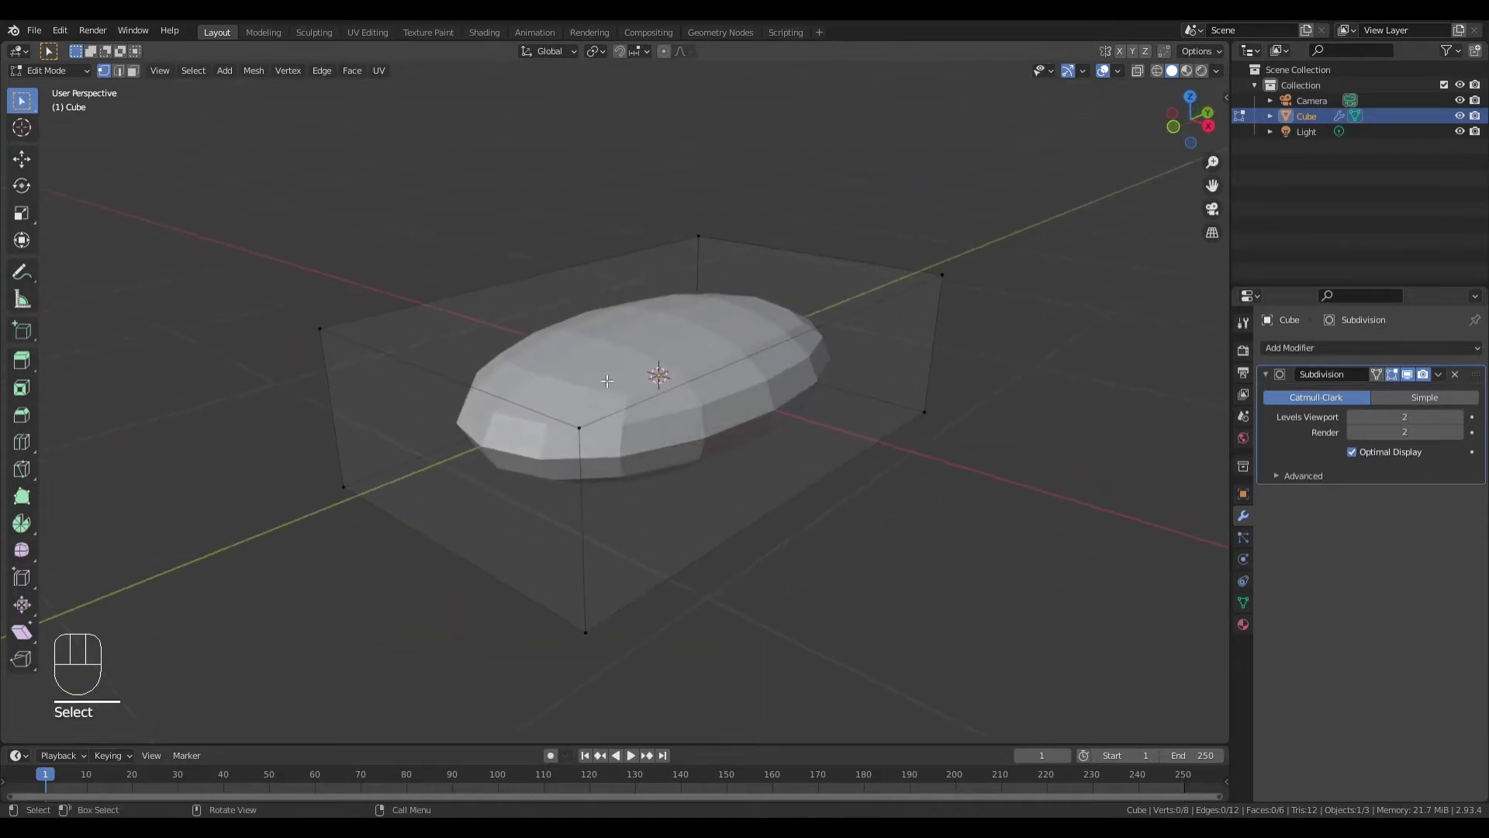
Step: Select the upper corner vertices of the cage one after another
{"action": "left_click", "coordinate": [586, 436]}
{"action": "middle_click_drag", "start_coordinate": [600, 516], "coordinate": [767, 495]}
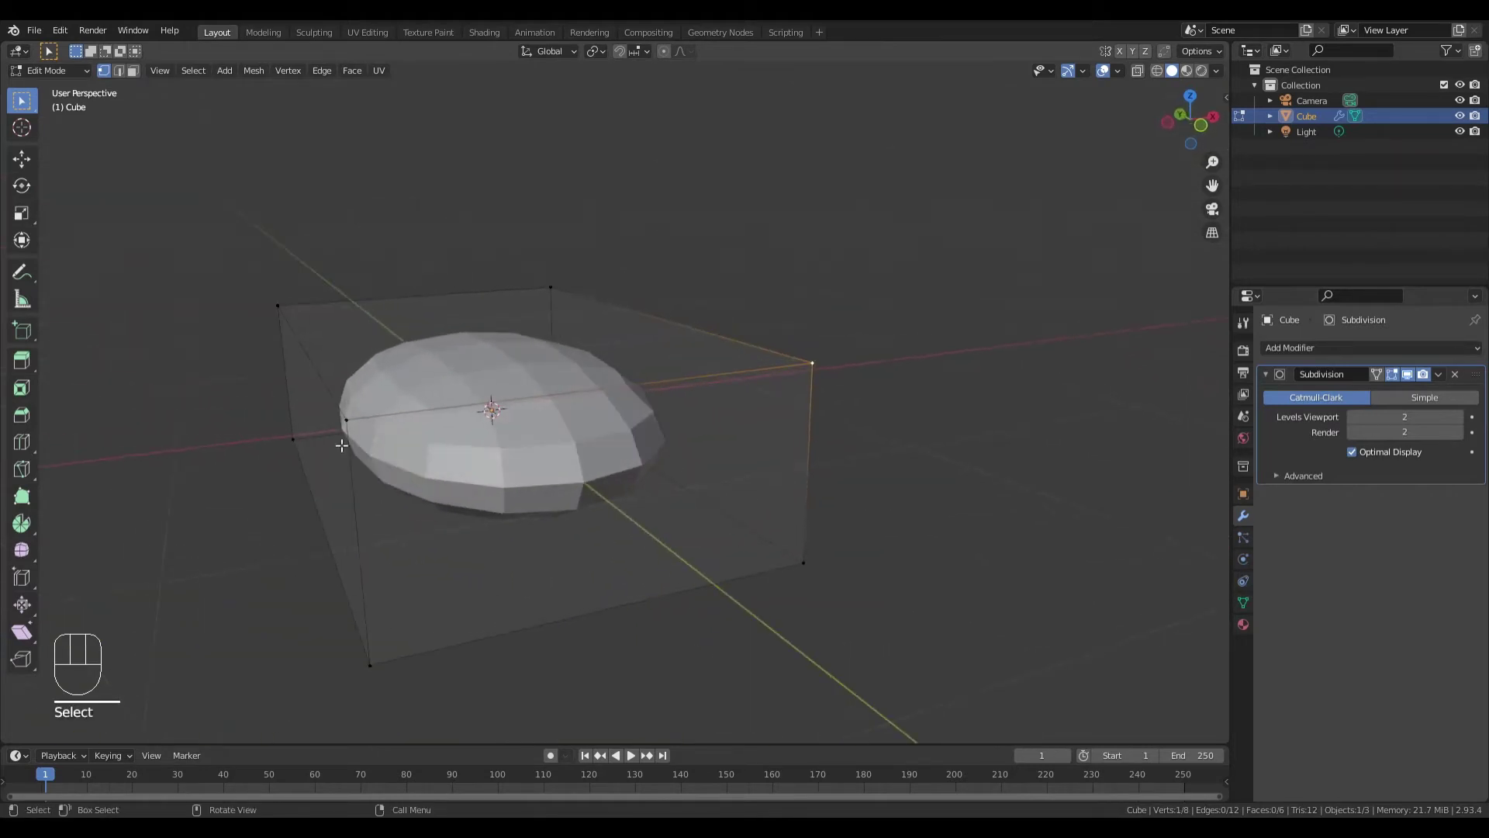
{"action": "left_click", "coordinate": [348, 424]}
{"action": "left_click", "coordinate": [279, 306]}
{"action": "left_click", "coordinate": [551, 287]}
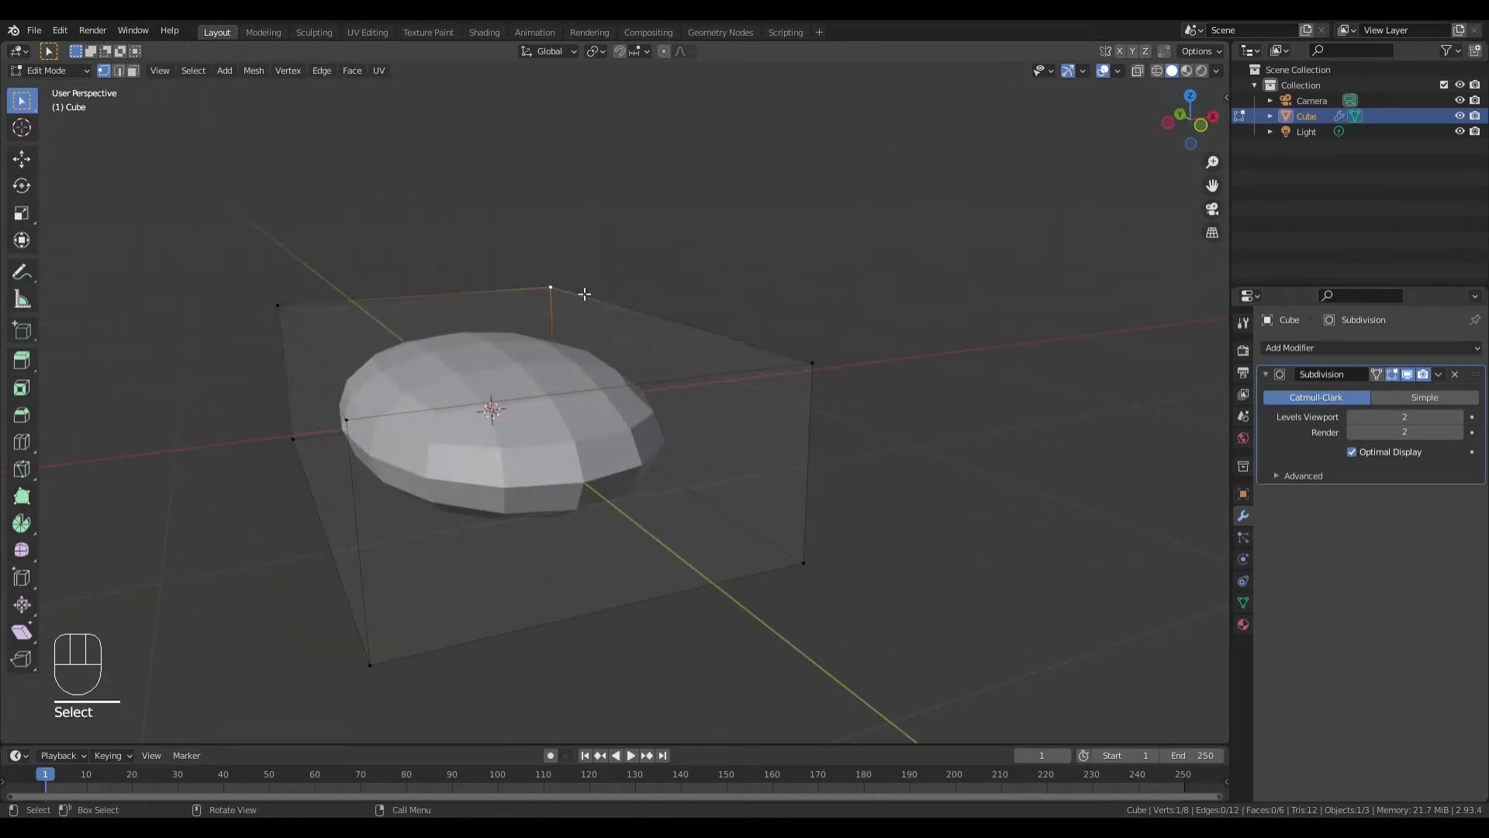
{"action": "left_click", "coordinate": [812, 362]}
Step: Try to move the selected upper corner vertex freely to test its influence on the rounded shape
{"action": "middle_click_drag", "start_coordinate": [820, 372], "coordinate": [871, 383]}
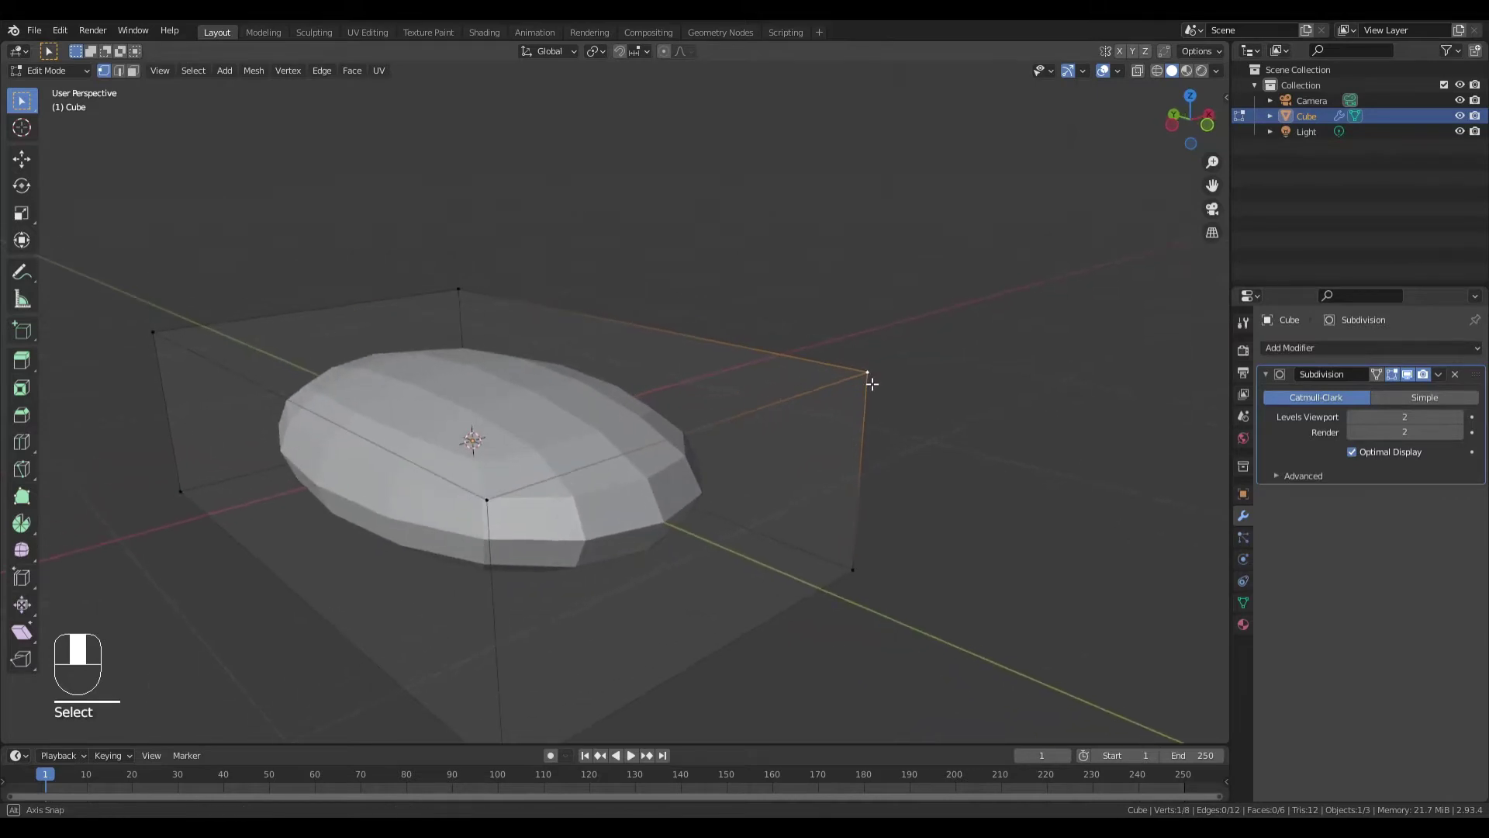
{"action": "key", "text": "g"}
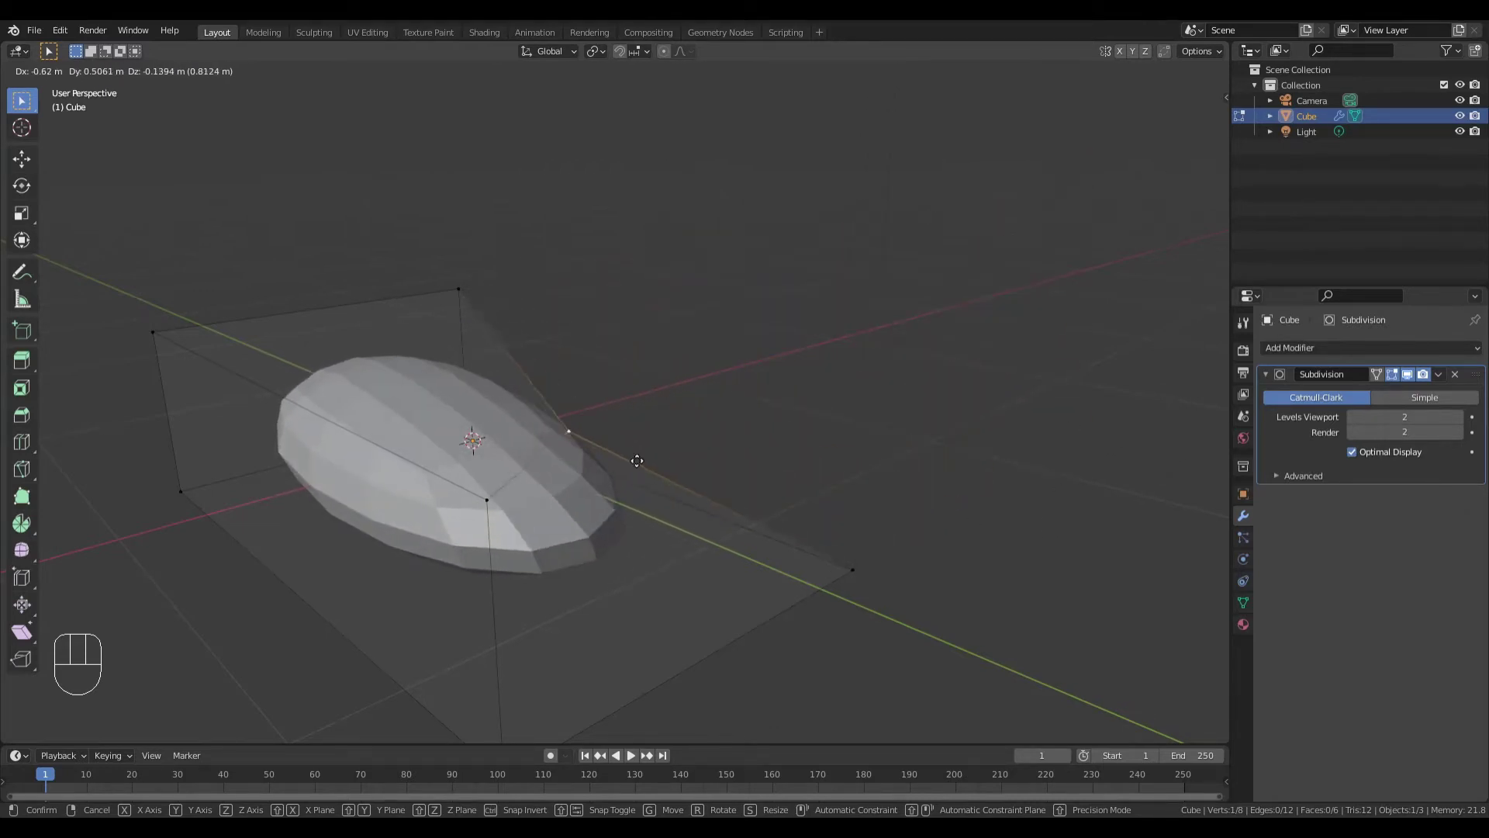
{"action": "key", "text": "Escape"}
{"action": "middle_click_drag", "start_coordinate": [1111, 468], "coordinate": [941, 476]}
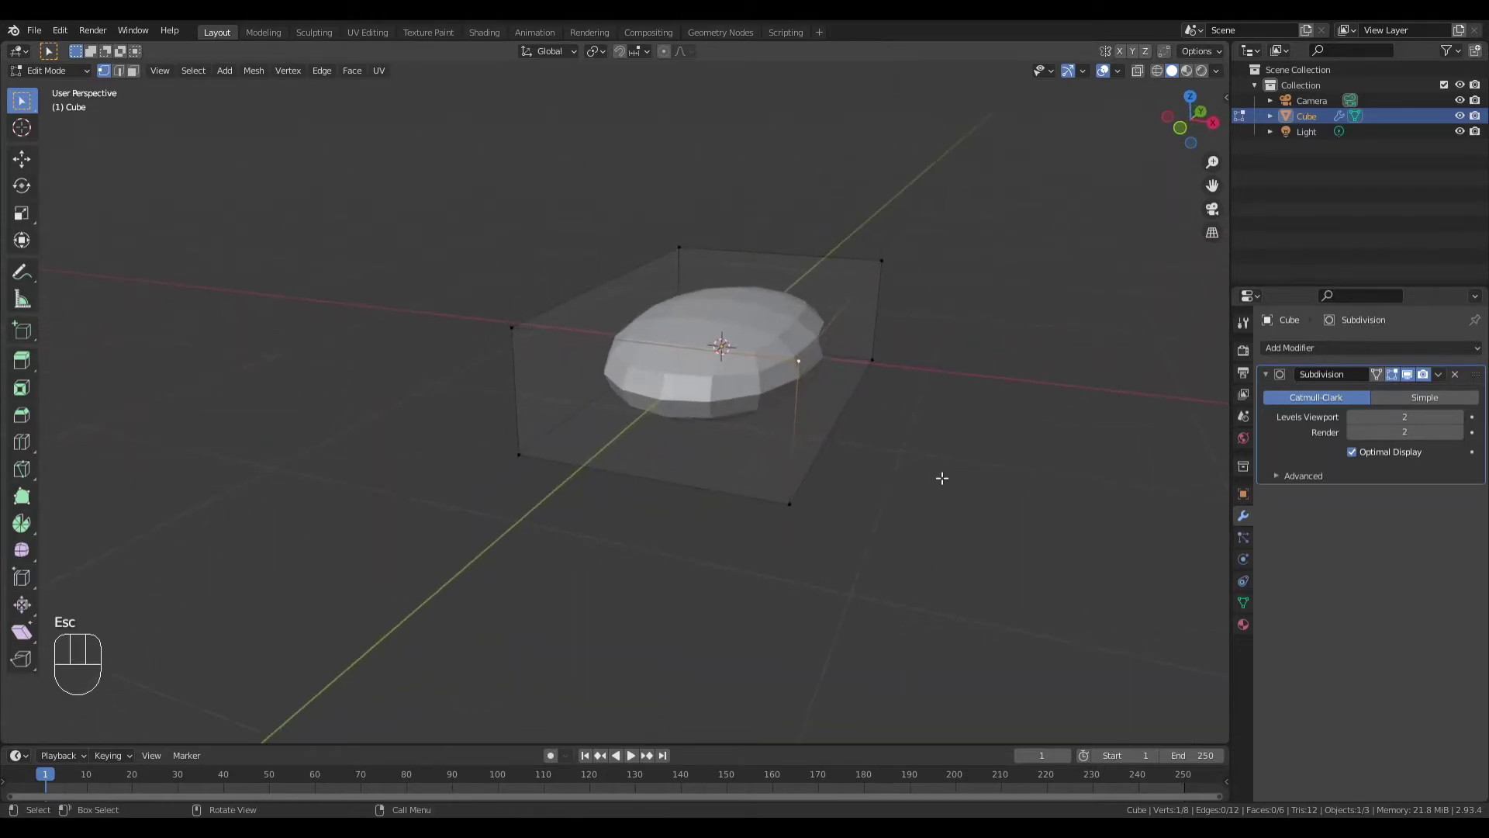
{"action": "scroll", "coordinate": [991, 426], "scroll_direction": "up", "scroll_amount": 2}
{"action": "middle_click_drag", "start_coordinate": [1032, 407], "coordinate": [757, 535], "text": "shift"}
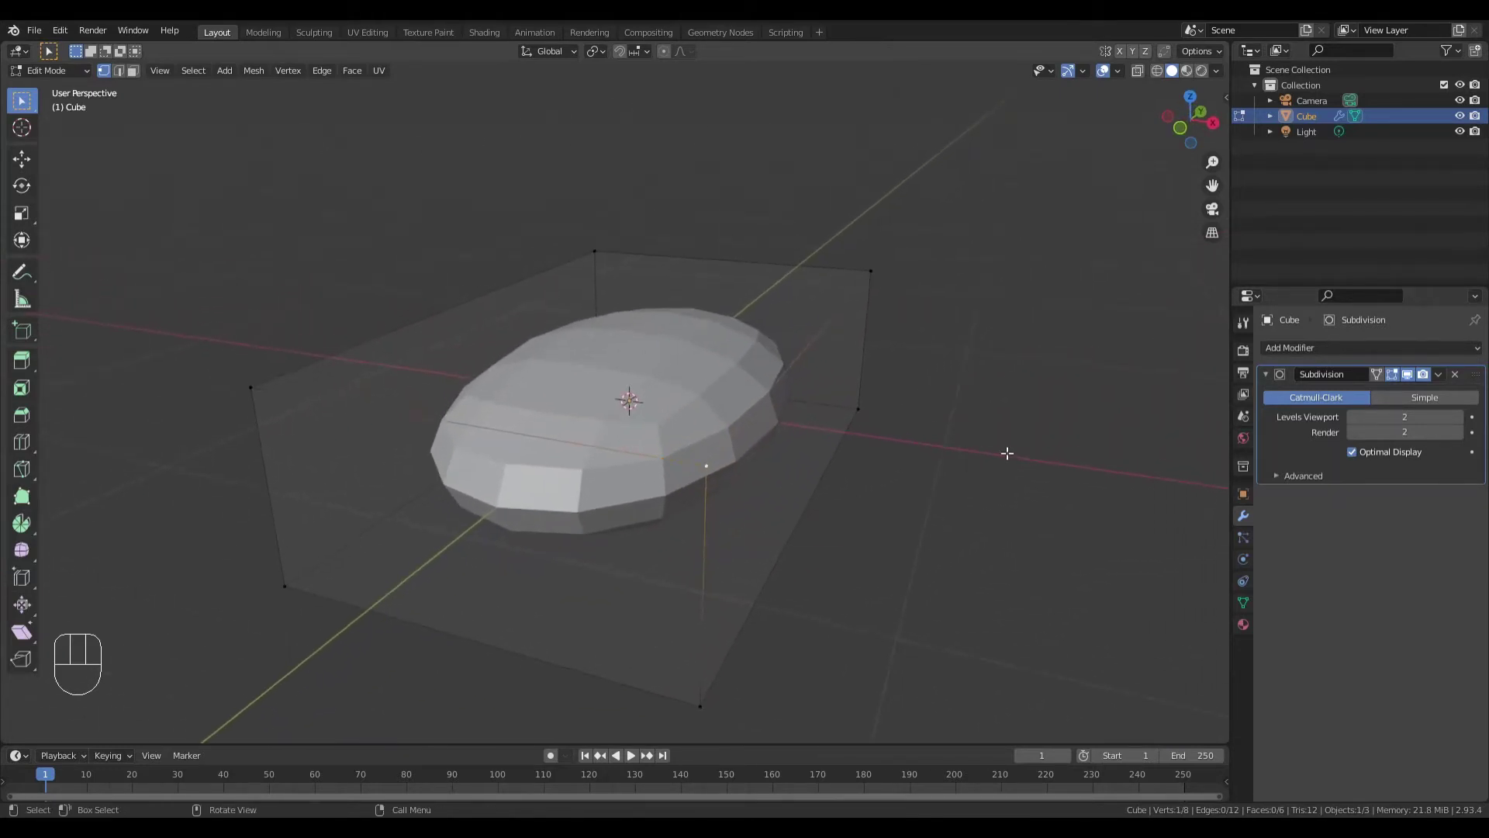
{"action": "middle_click_drag", "start_coordinate": [1007, 453], "coordinate": [871, 403]}
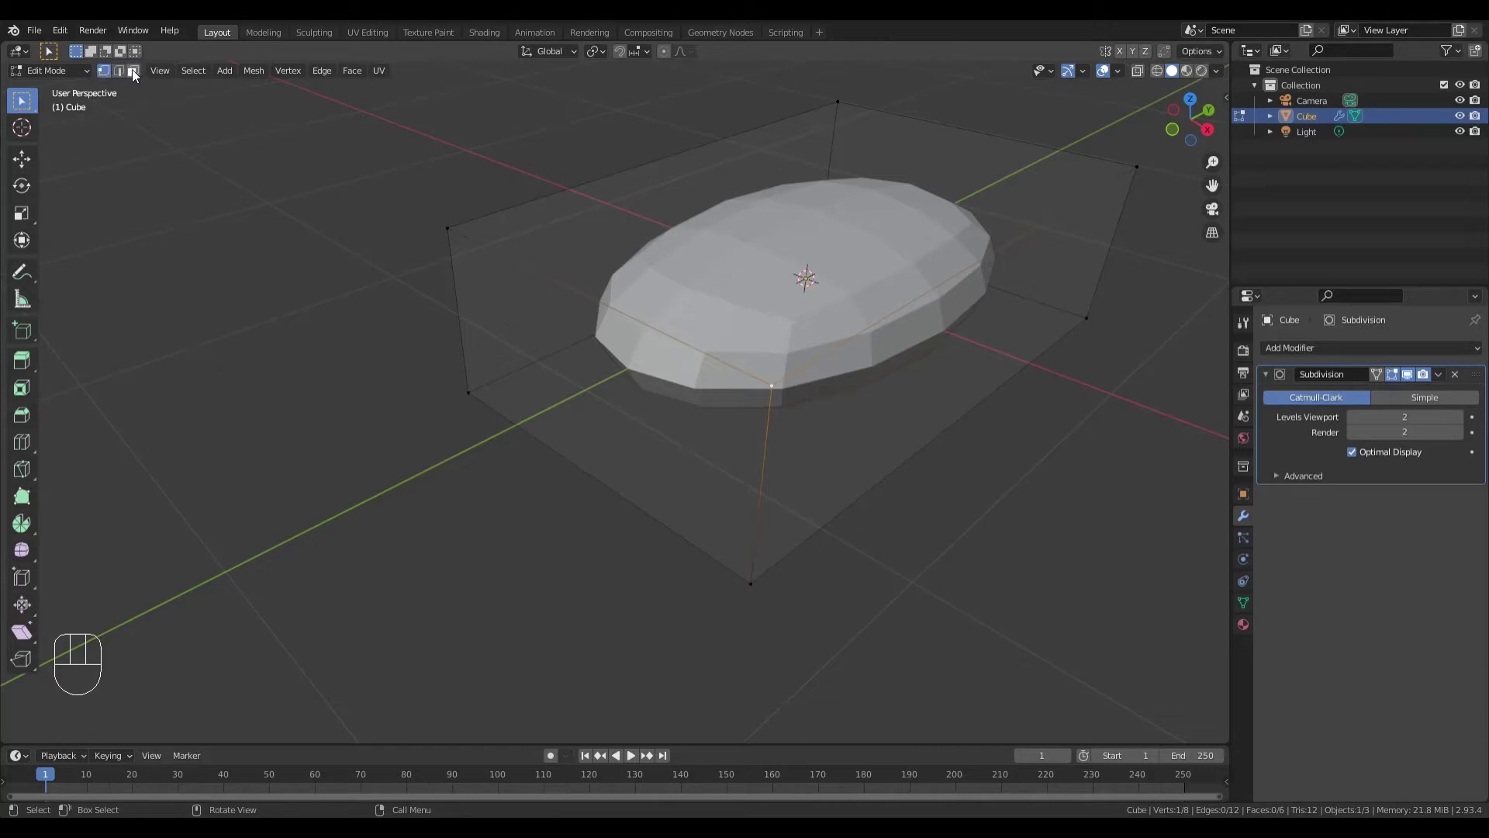
Step: Stay in vertex selection and pick the box's corner vertices individually around the cage
{"action": "left_click", "coordinate": [42, 71]}
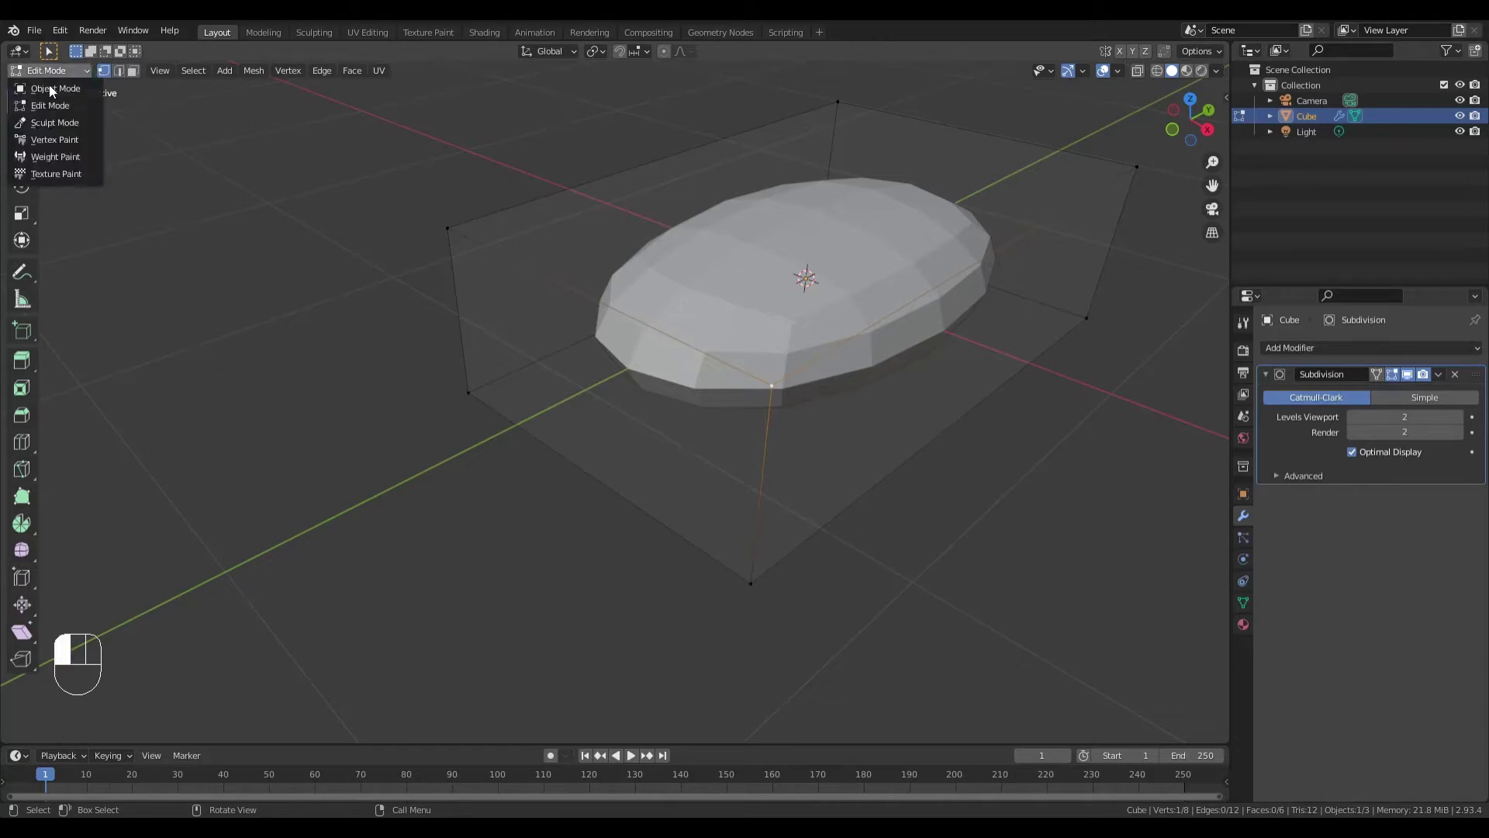
{"action": "left_click", "coordinate": [59, 68]}
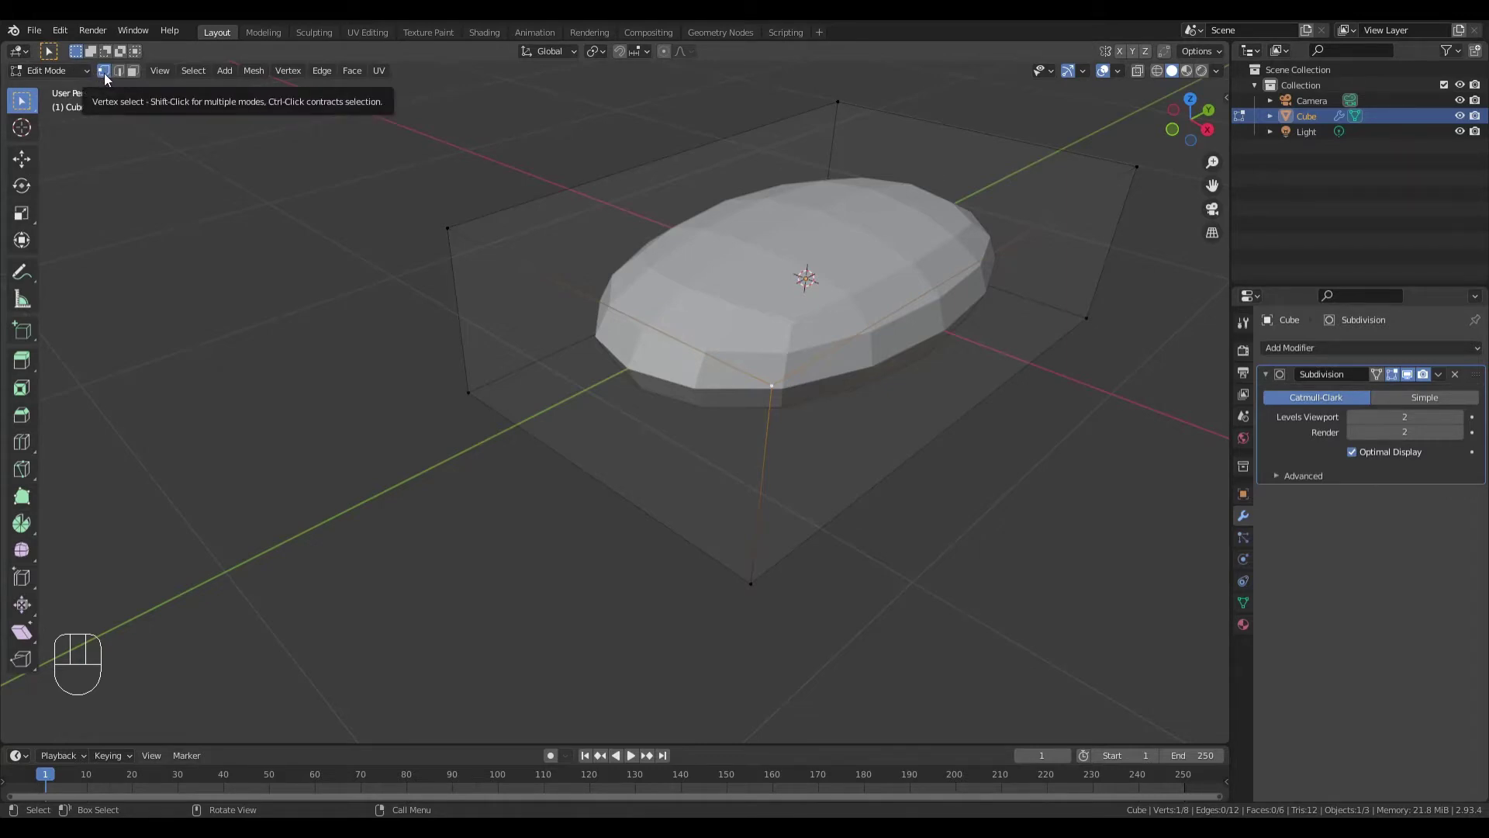
{"action": "left_click", "coordinate": [448, 227]}
{"action": "left_click", "coordinate": [773, 387]}
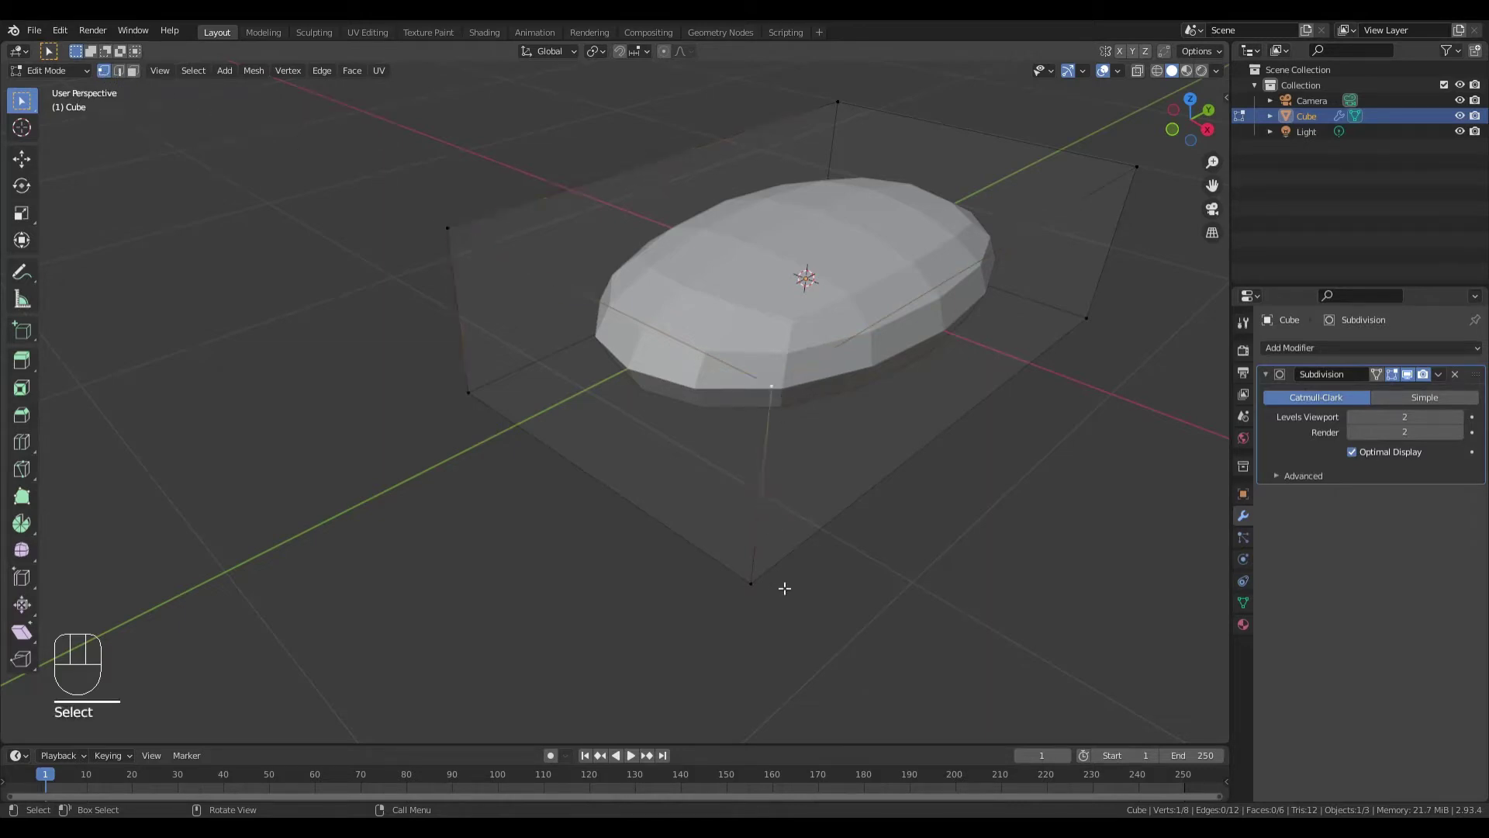
{"action": "left_click", "coordinate": [752, 581]}
{"action": "left_click", "coordinate": [467, 393]}
{"action": "left_click", "coordinate": [449, 228]}
{"action": "left_click", "coordinate": [839, 102]}
{"action": "left_click", "coordinate": [1137, 167]}
Step: Switch to edge selection and pick several upper edges of the cage one at a time
{"action": "left_click", "coordinate": [118, 70]}
{"action": "left_click", "coordinate": [585, 188]}
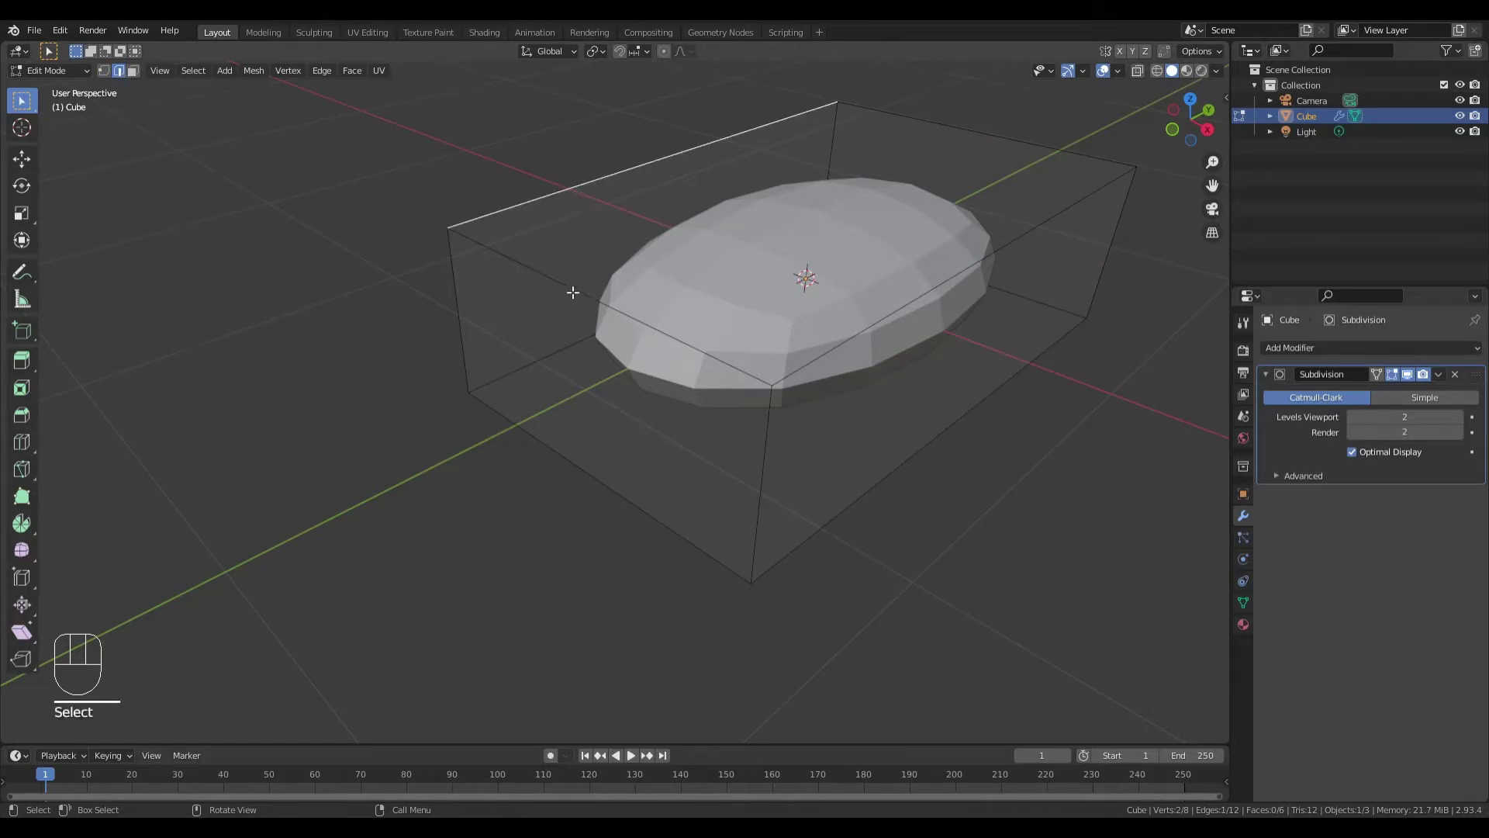
{"action": "left_click", "coordinate": [957, 128]}
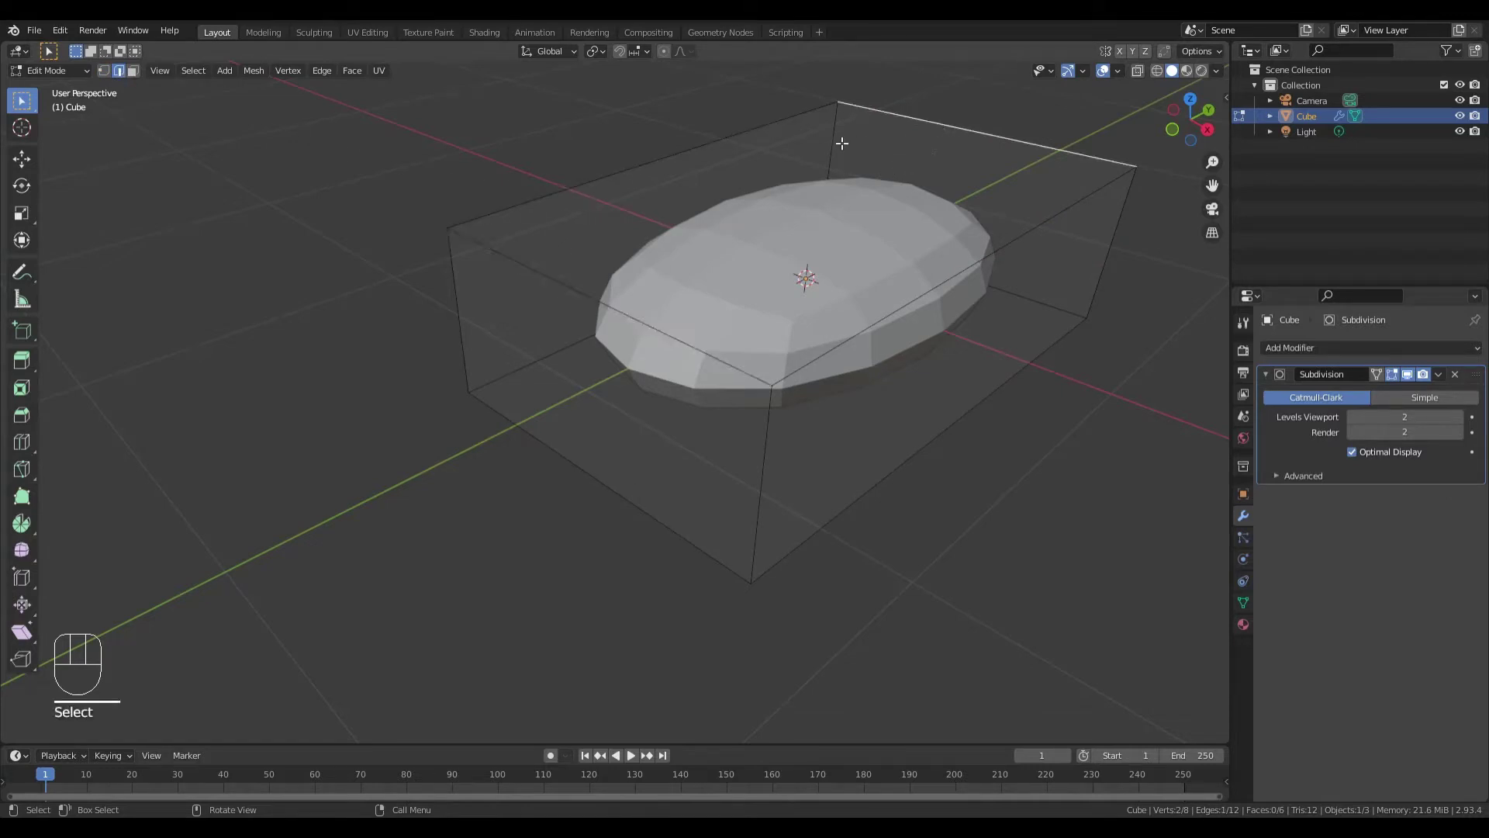
{"action": "left_click", "coordinate": [716, 146]}
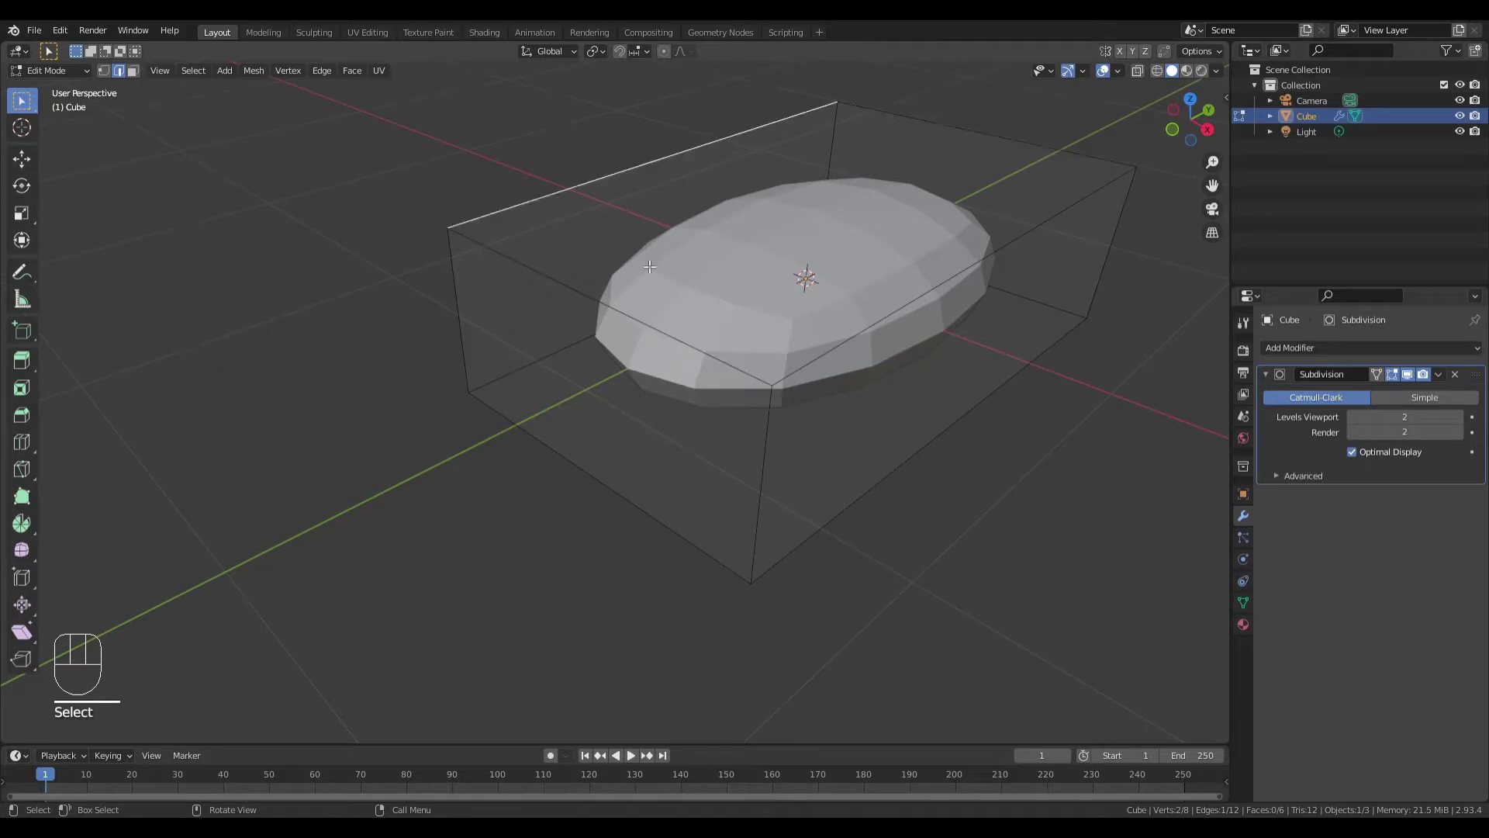
{"action": "left_click", "coordinate": [671, 344]}
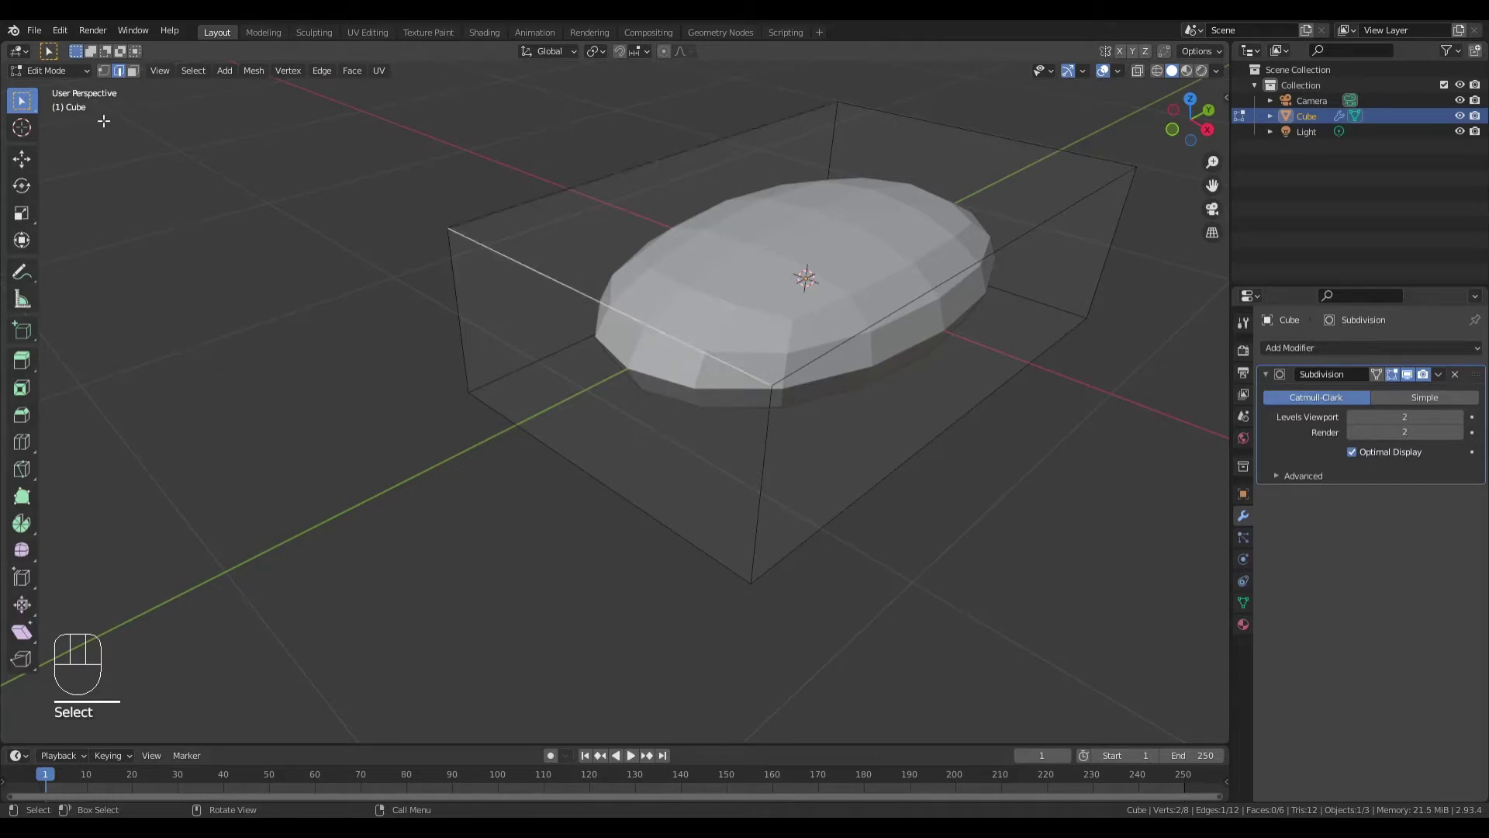
Step: Switch to face selection and pick the cage's top, end and side faces individually, finishing on the top face
{"action": "left_click", "coordinate": [132, 71]}
{"action": "left_click", "coordinate": [895, 198]}
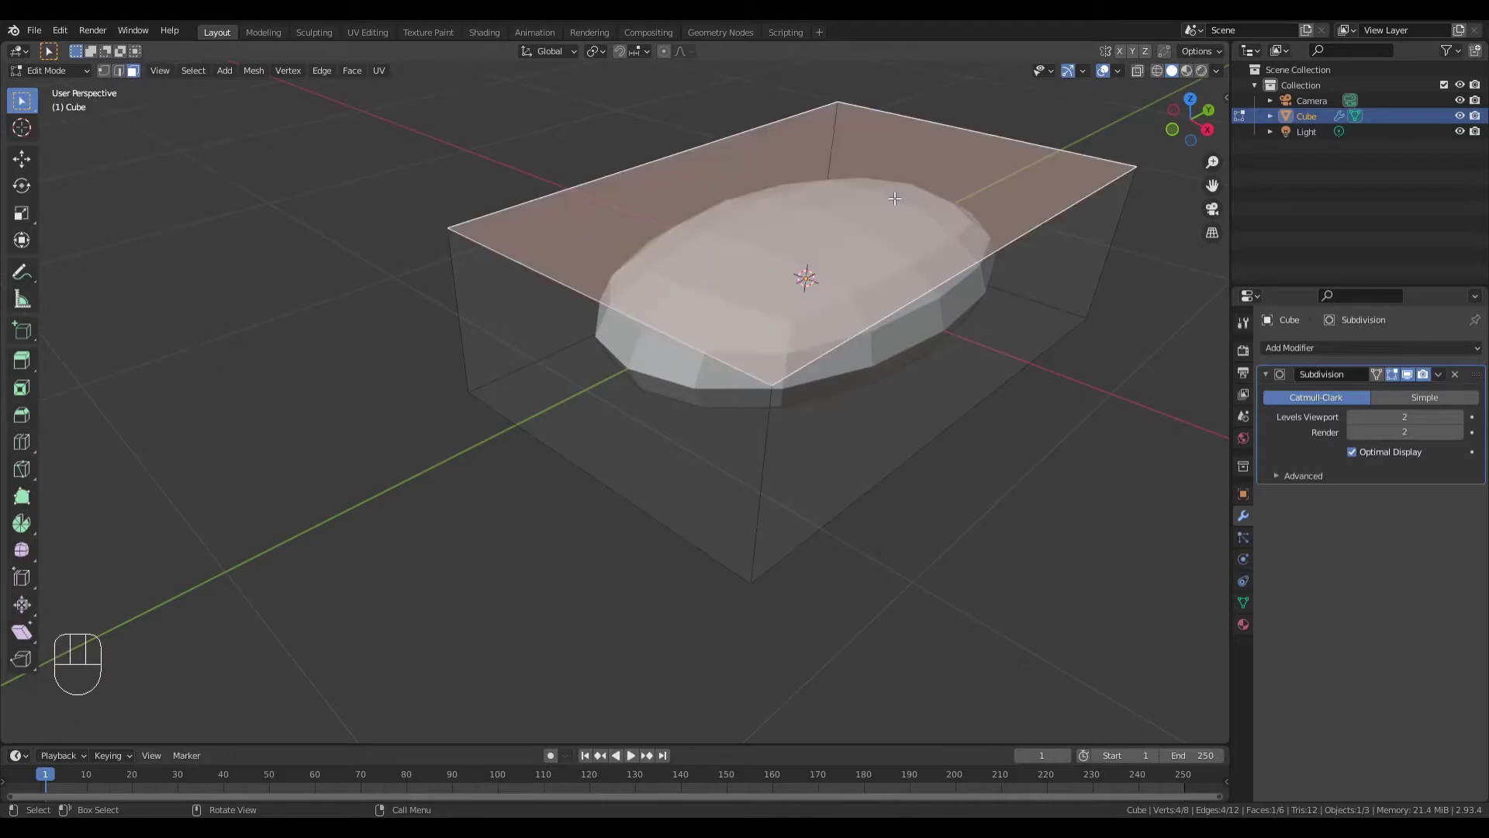
{"action": "left_click", "coordinate": [616, 365]}
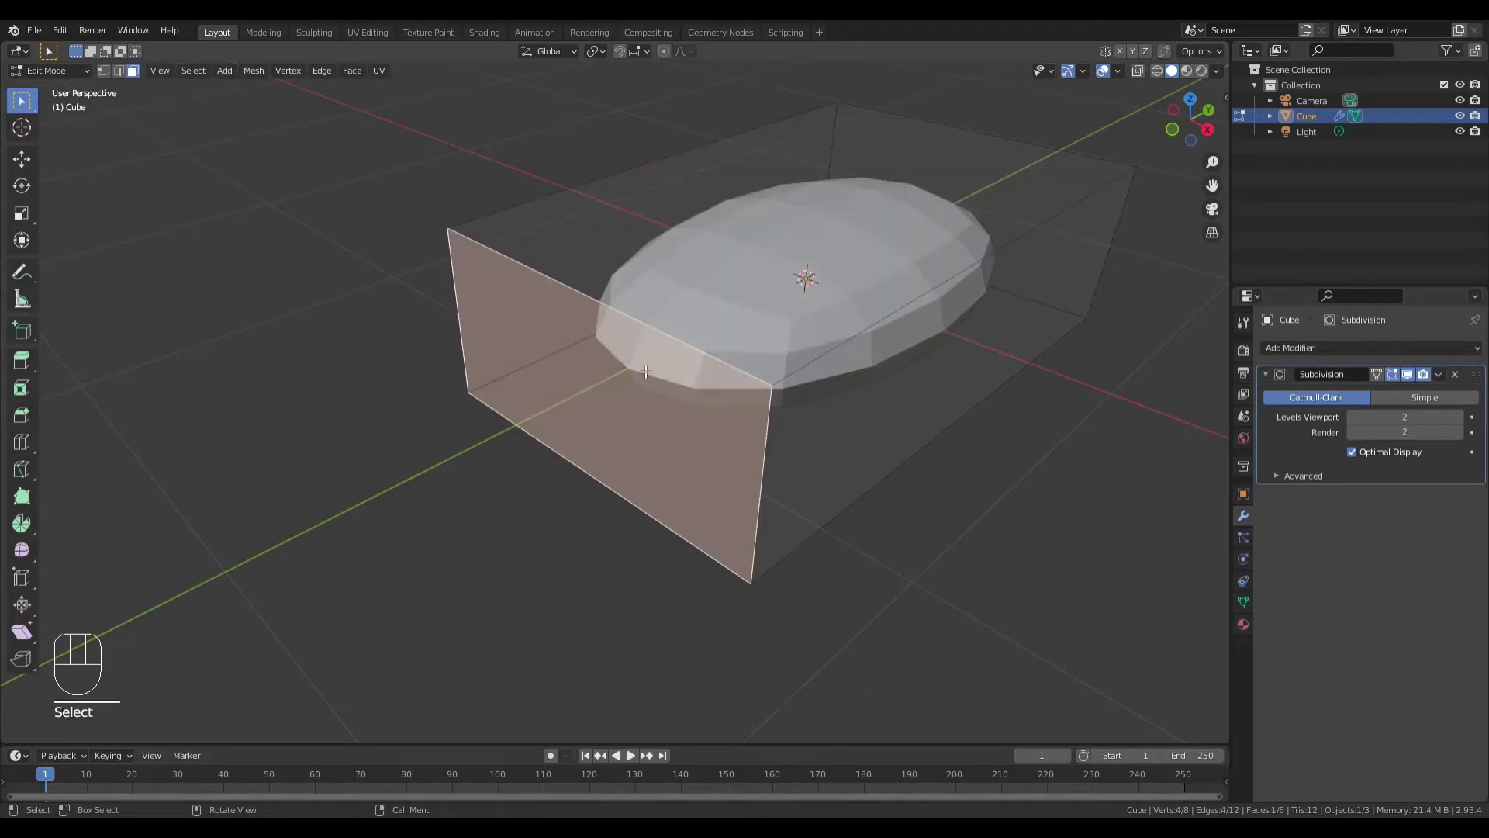
{"action": "left_click", "coordinate": [939, 367]}
{"action": "left_click", "coordinate": [817, 272]}
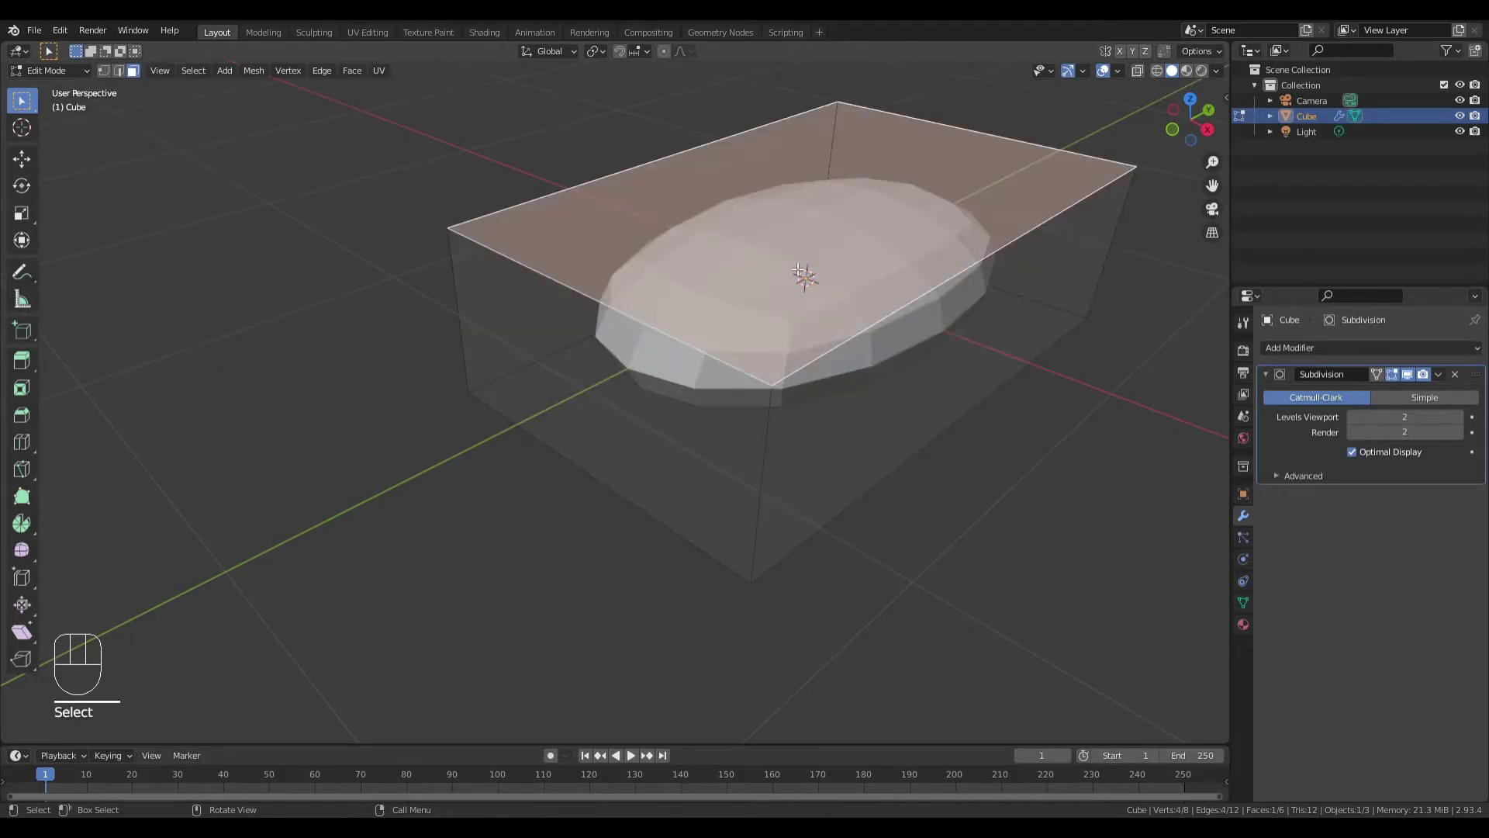
Step: Return to edge selection and select both vertical edges at one short end of the box
{"action": "left_click", "coordinate": [118, 71]}
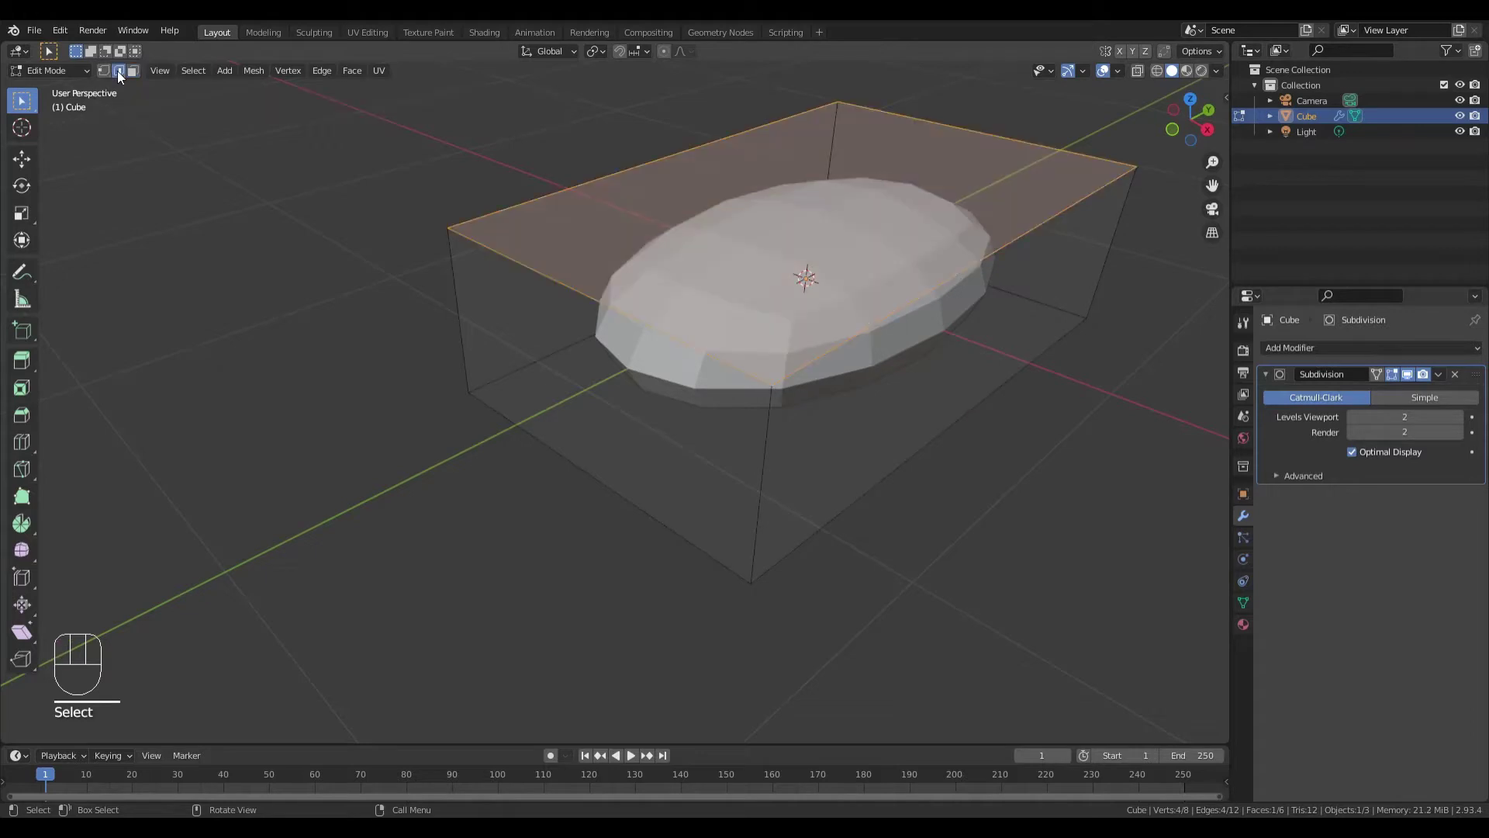
{"action": "left_click", "coordinate": [459, 281]}
{"action": "middle_click_drag", "start_coordinate": [440, 348], "coordinate": [490, 343]}
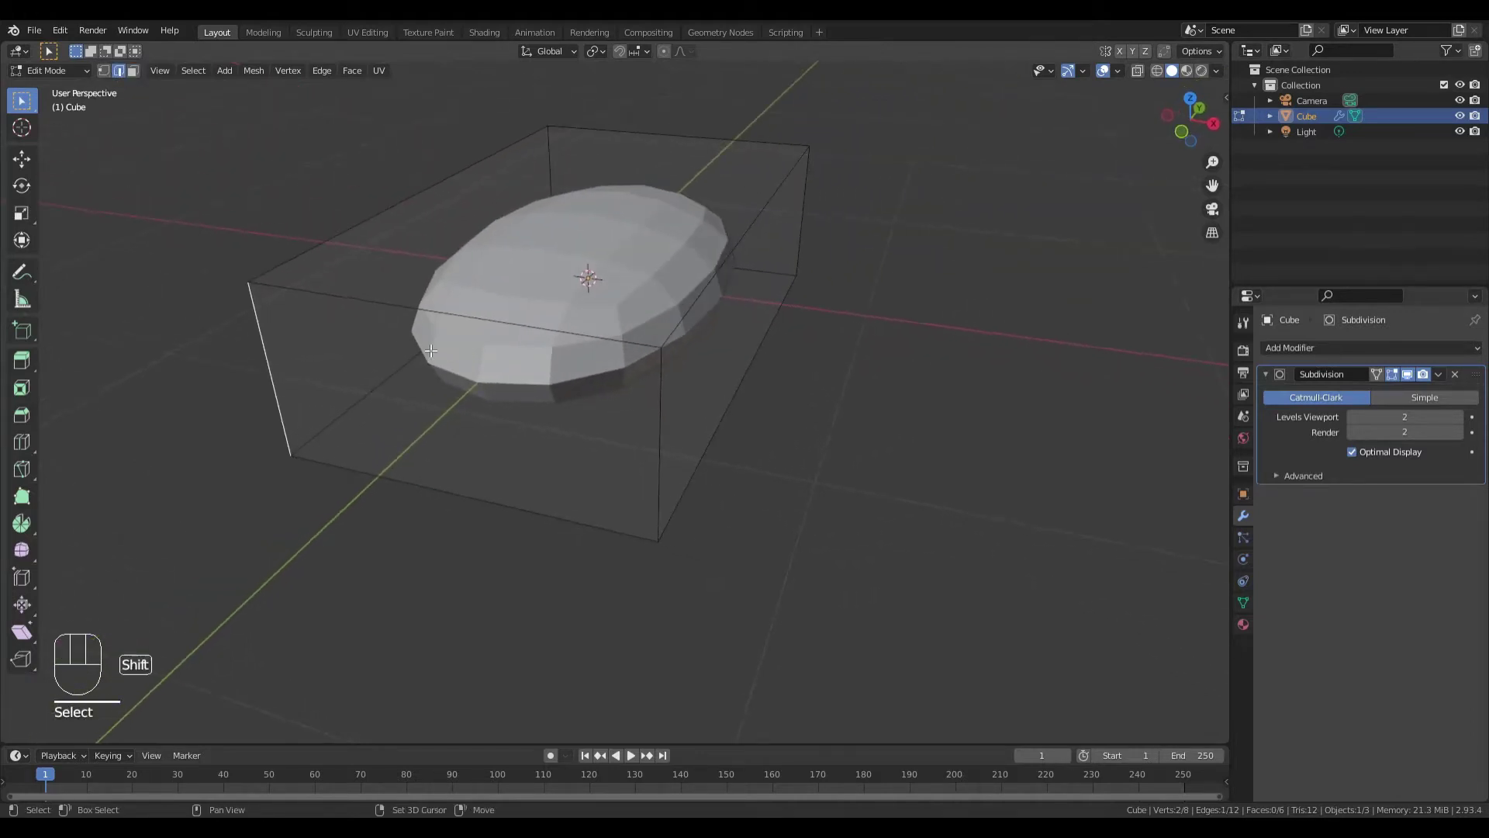
{"action": "middle_click_drag", "start_coordinate": [284, 346], "coordinate": [363, 353], "text": "shift"}
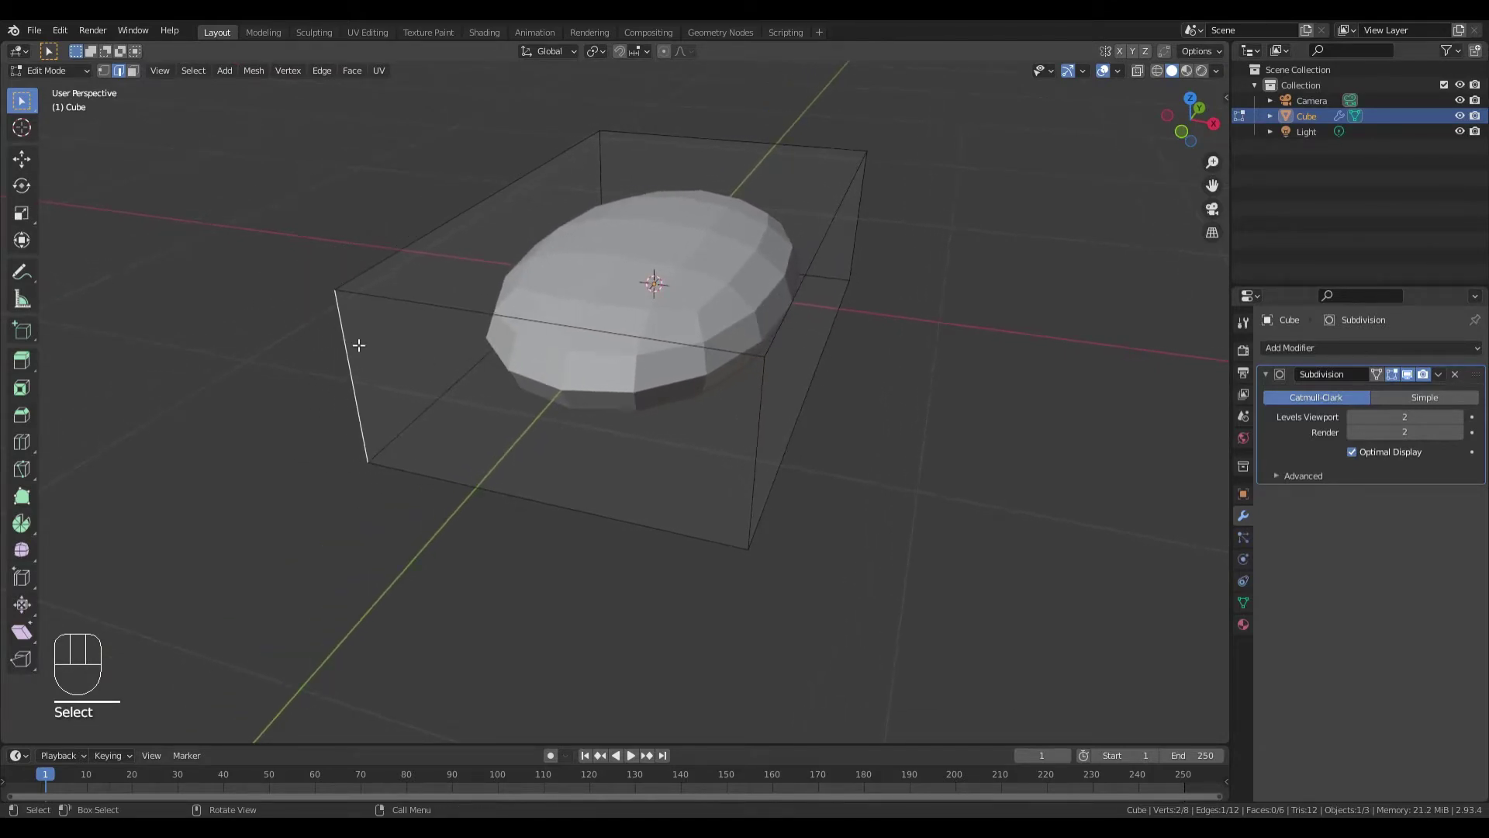
{"action": "key", "text": "shift"}
{"action": "left_click", "coordinate": [765, 420], "text": "shift"}
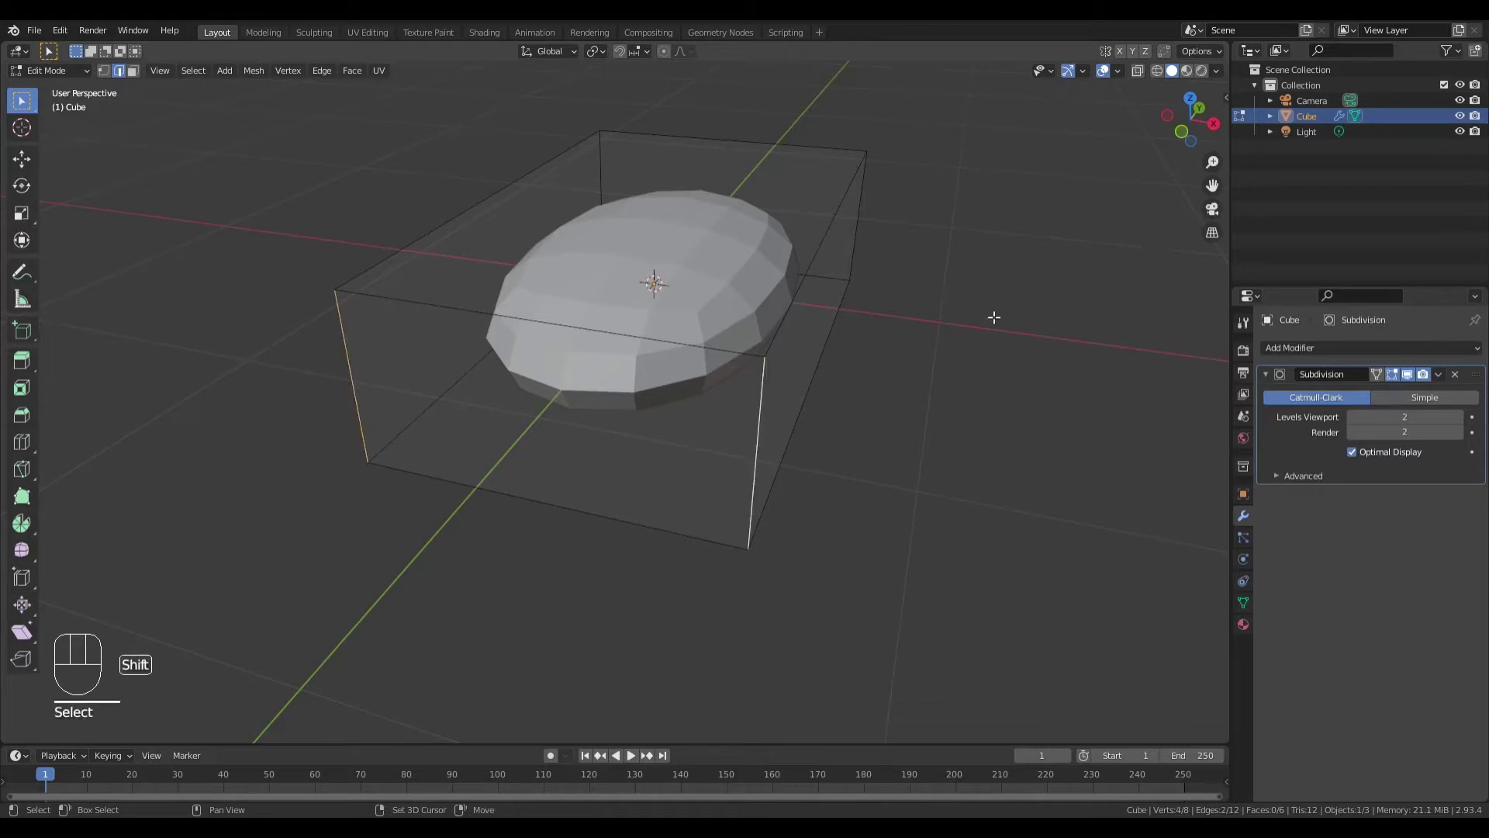
Step: Add the two vertical edges at the box's opposite short end to the selection
{"action": "middle_click_drag", "start_coordinate": [869, 398], "coordinate": [733, 475], "text": "shift"}
{"action": "middle_click_drag", "start_coordinate": [733, 475], "coordinate": [1044, 449]}
{"action": "middle_click_drag", "start_coordinate": [760, 386], "coordinate": [141, 164], "text": "shift"}
{"action": "scroll", "coordinate": [948, 461], "scroll_direction": "down", "scroll_amount": 4}
{"action": "middle_click_drag", "start_coordinate": [1002, 454], "coordinate": [620, 404], "text": "shift"}
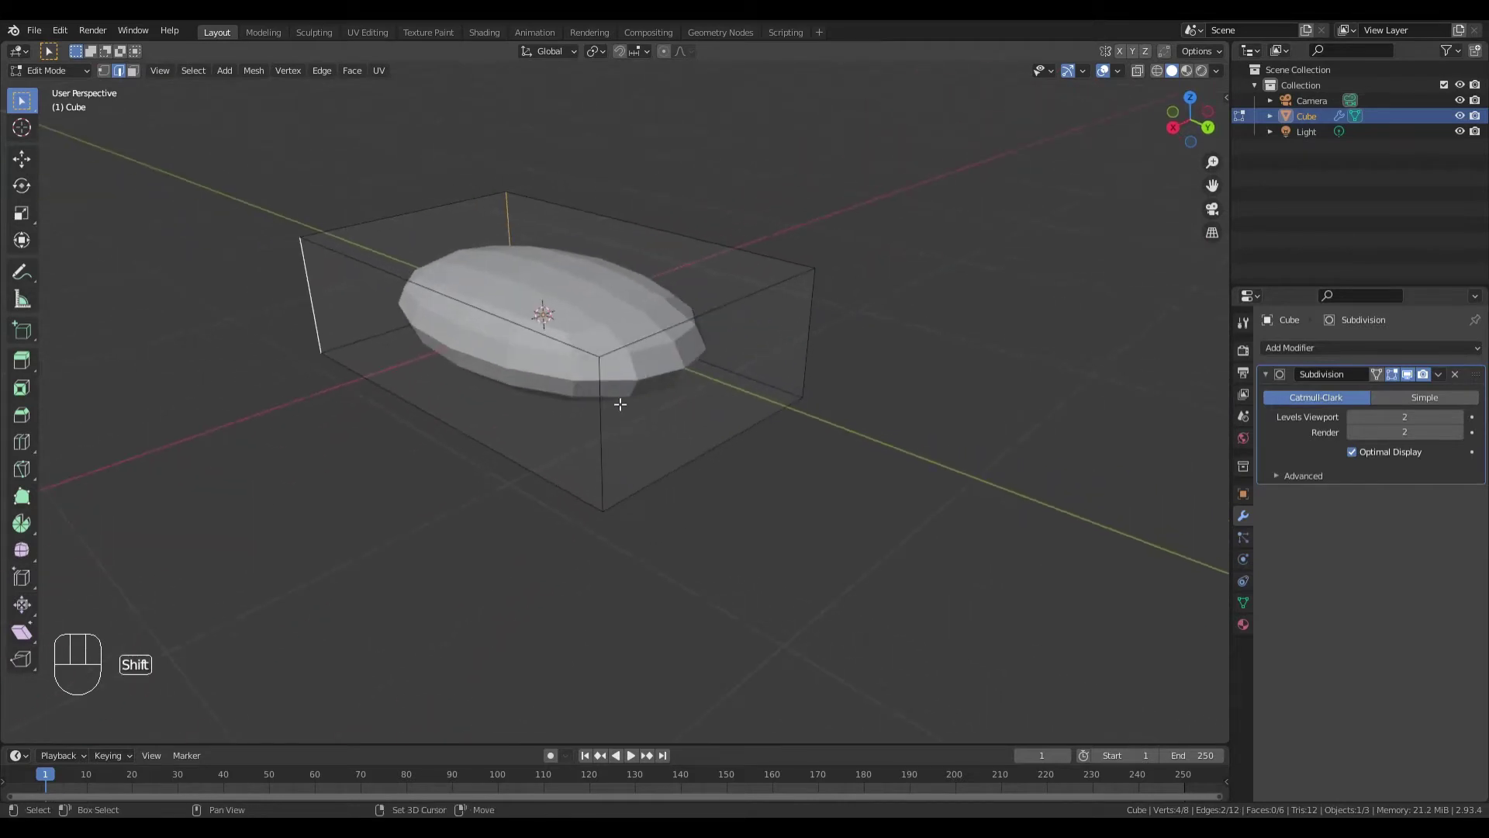
{"action": "left_click", "coordinate": [605, 409], "text": "shift"}
{"action": "left_click", "coordinate": [811, 327], "text": "shift"}
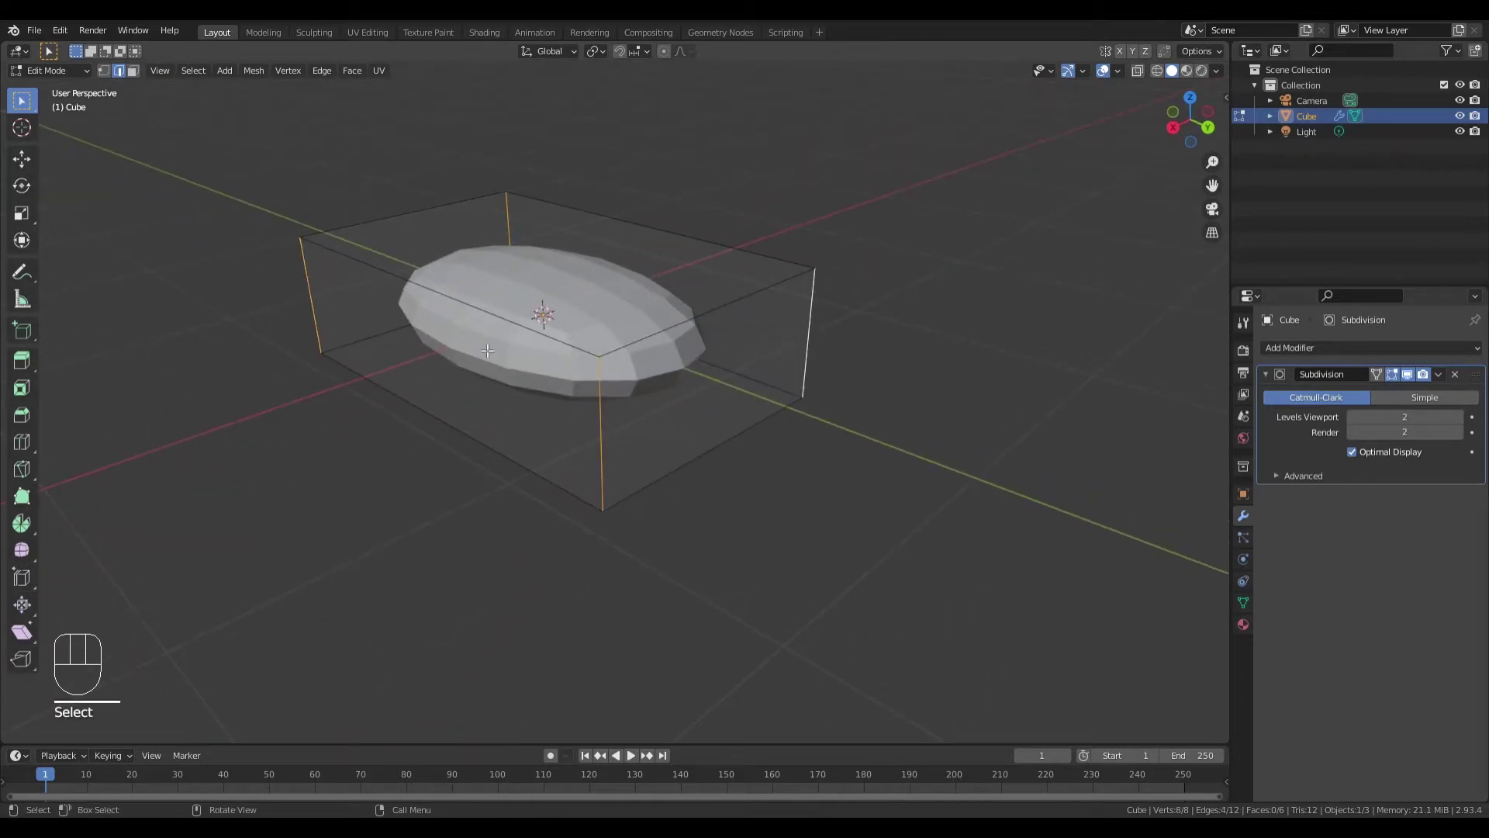
Step: Display the transform and edge data properties for the four selected vertical edges
{"action": "middle_click_drag", "start_coordinate": [487, 351], "coordinate": [710, 405]}
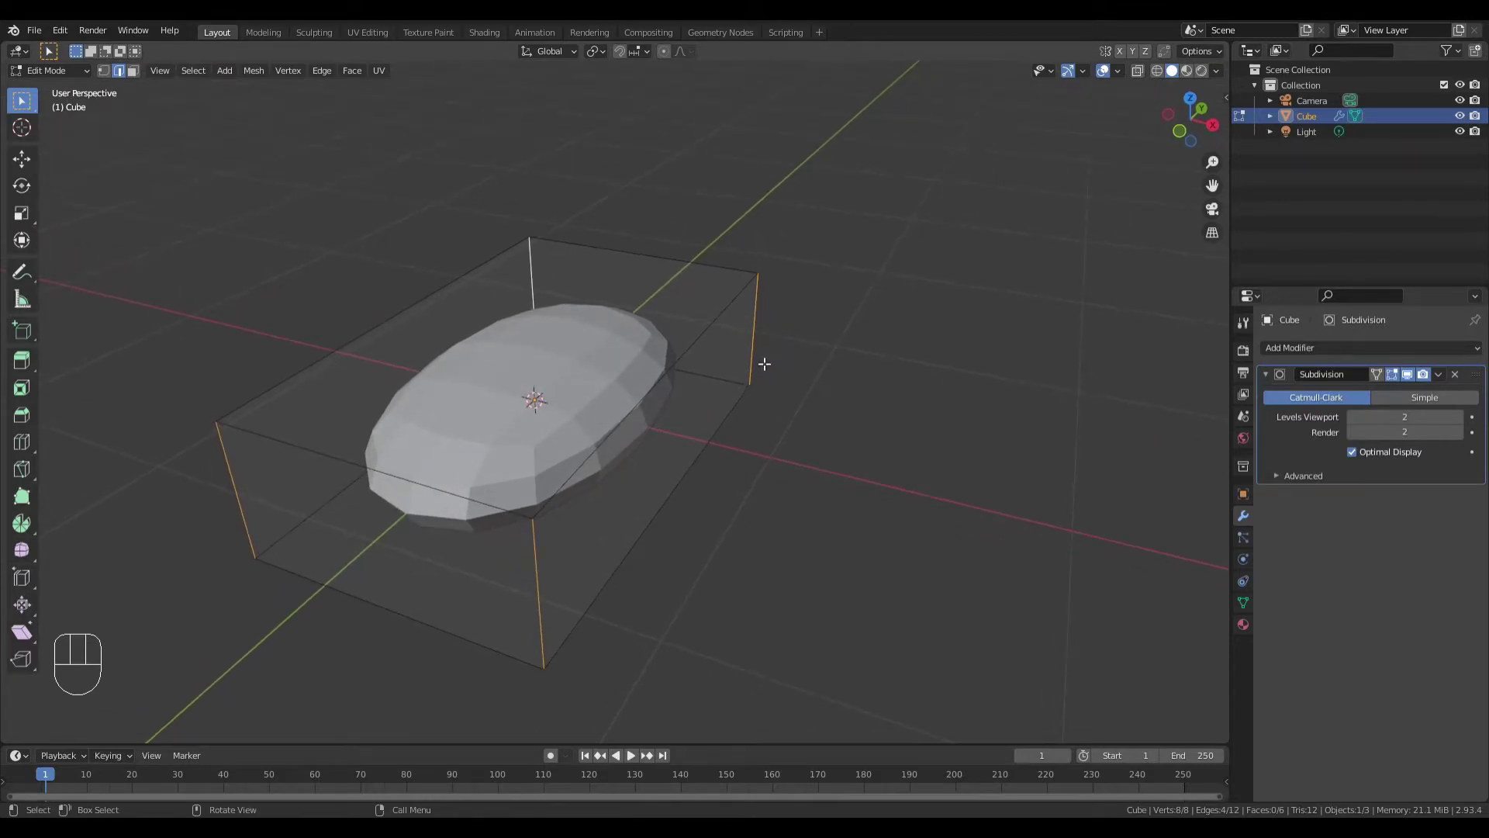
{"action": "left_click", "coordinate": [1227, 99]}
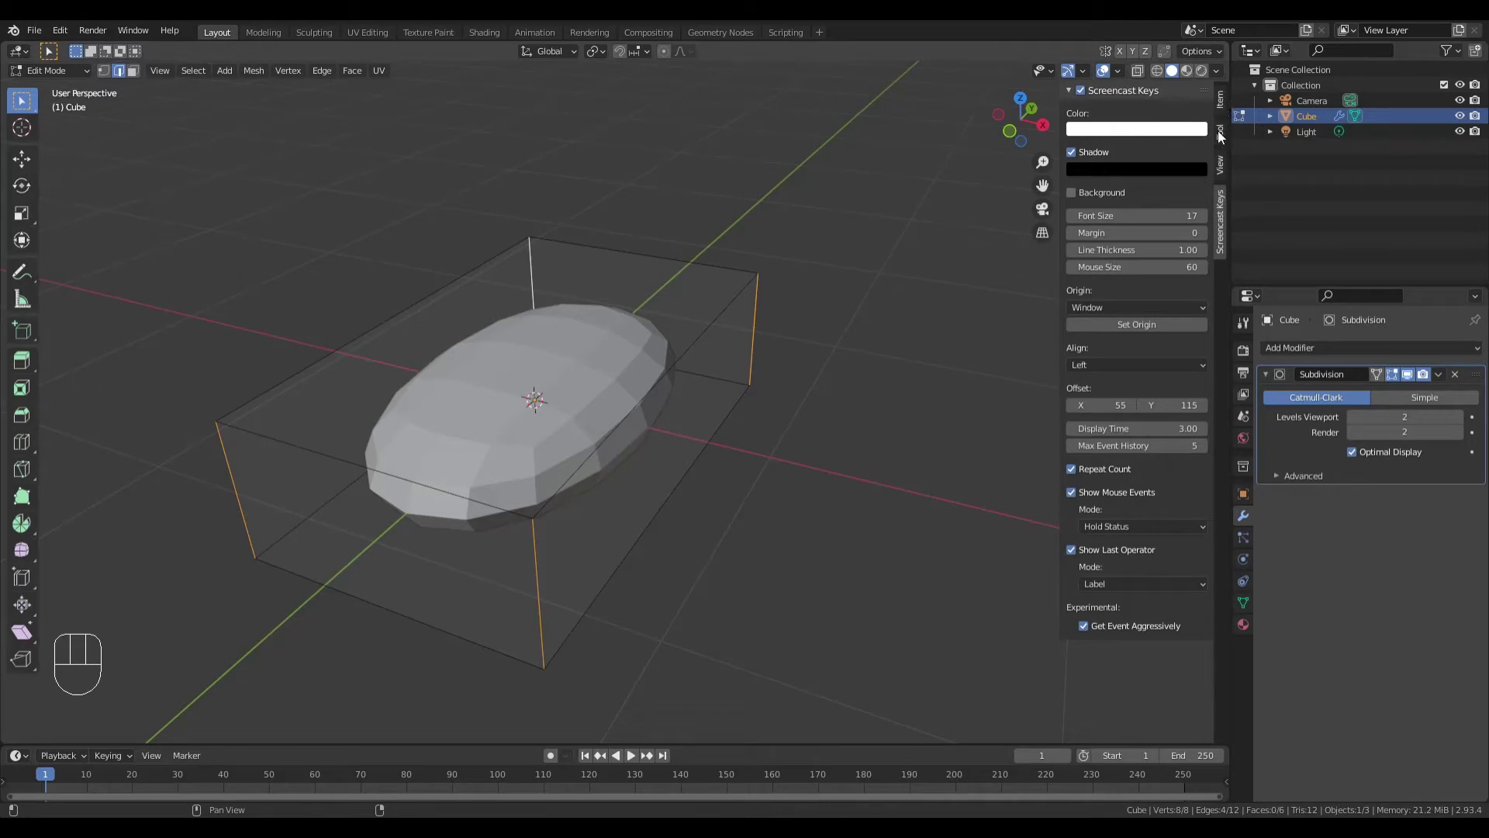
{"action": "left_click", "coordinate": [1223, 109]}
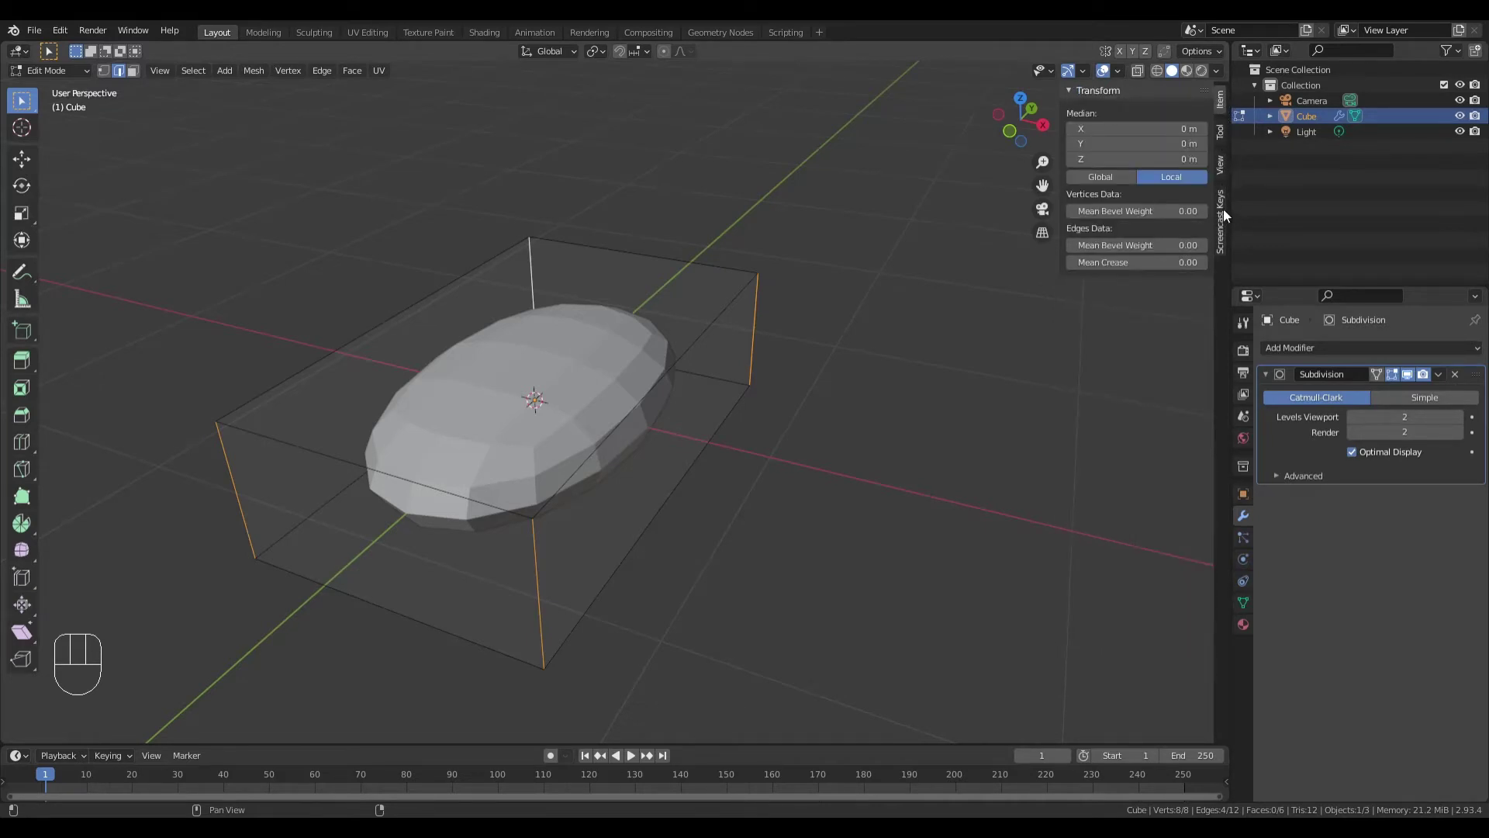
{"action": "left_click", "coordinate": [1222, 97]}
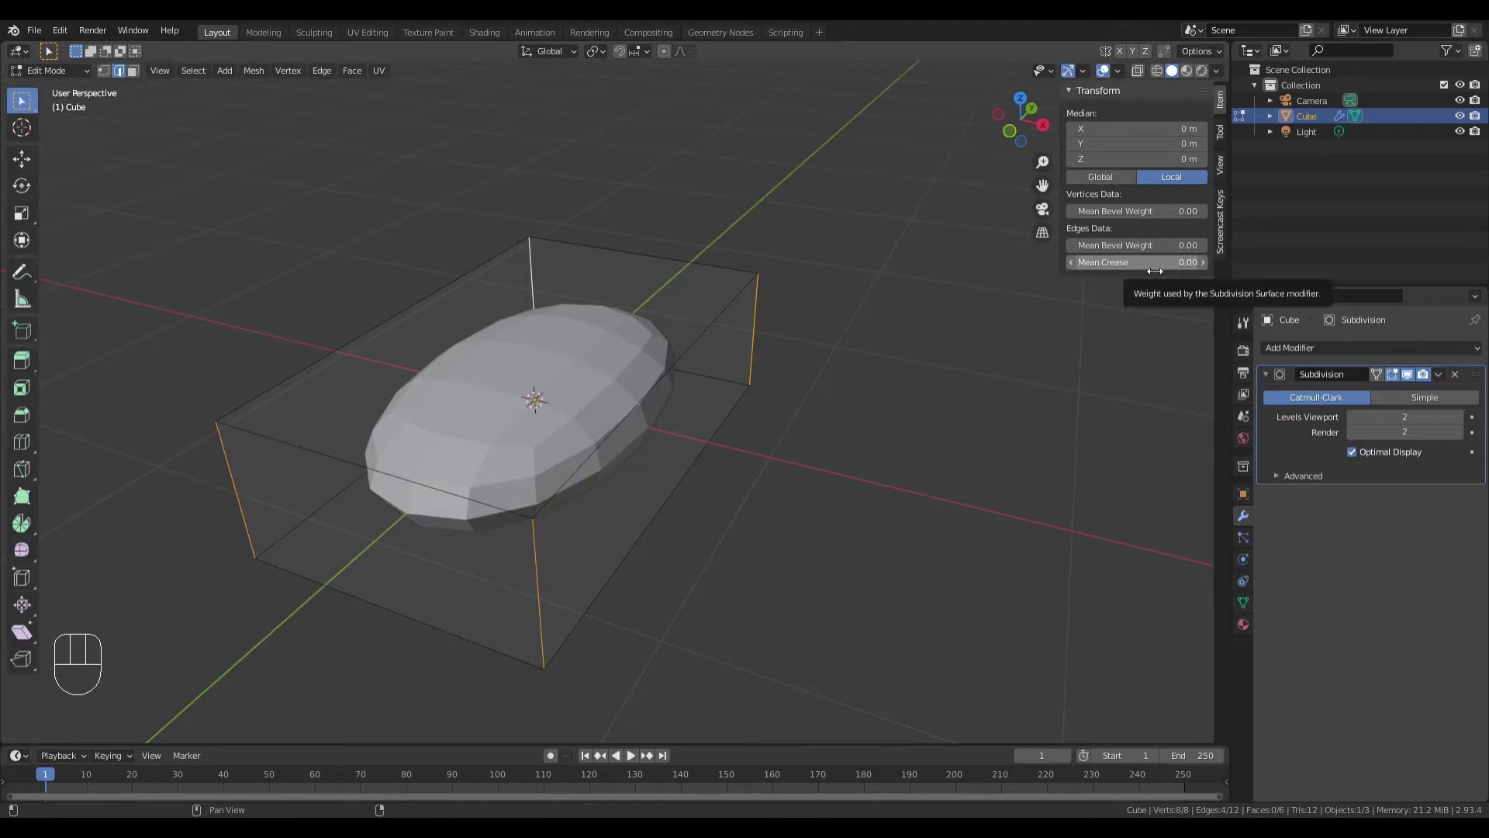
{"action": "middle_click_drag", "start_coordinate": [987, 338], "coordinate": [951, 342]}
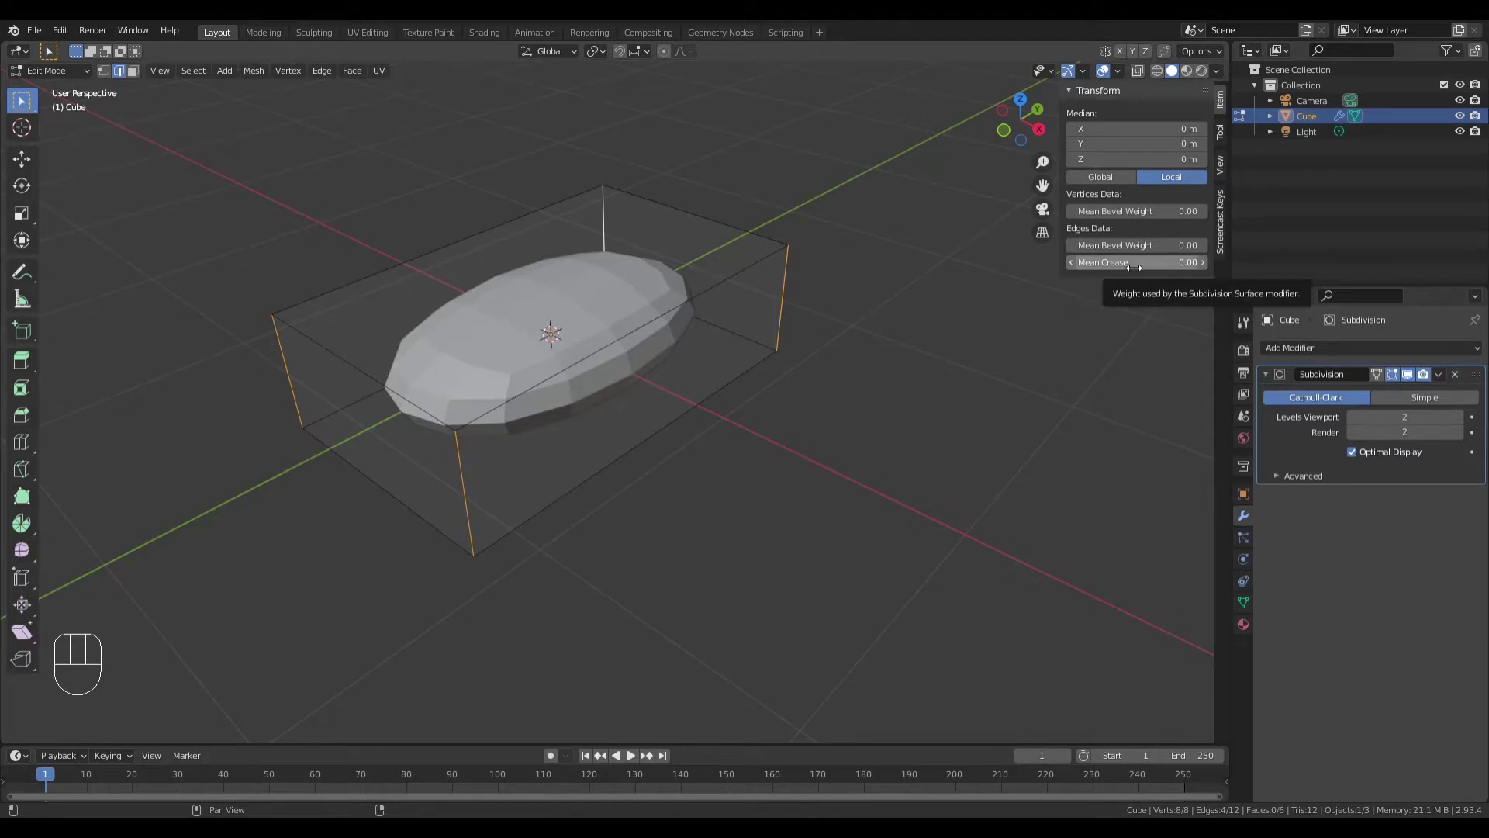
Step: Raise the mean crease of the four vertical edges to 1.00, and reduce it again to a partial crease
{"action": "left_click_drag", "start_coordinate": [1127, 268], "coordinate": [1171, 268]}
{"action": "middle_click_drag", "start_coordinate": [682, 349], "coordinate": [556, 468]}
{"action": "scroll", "coordinate": [550, 505], "scroll_direction": "up", "scroll_amount": 1}
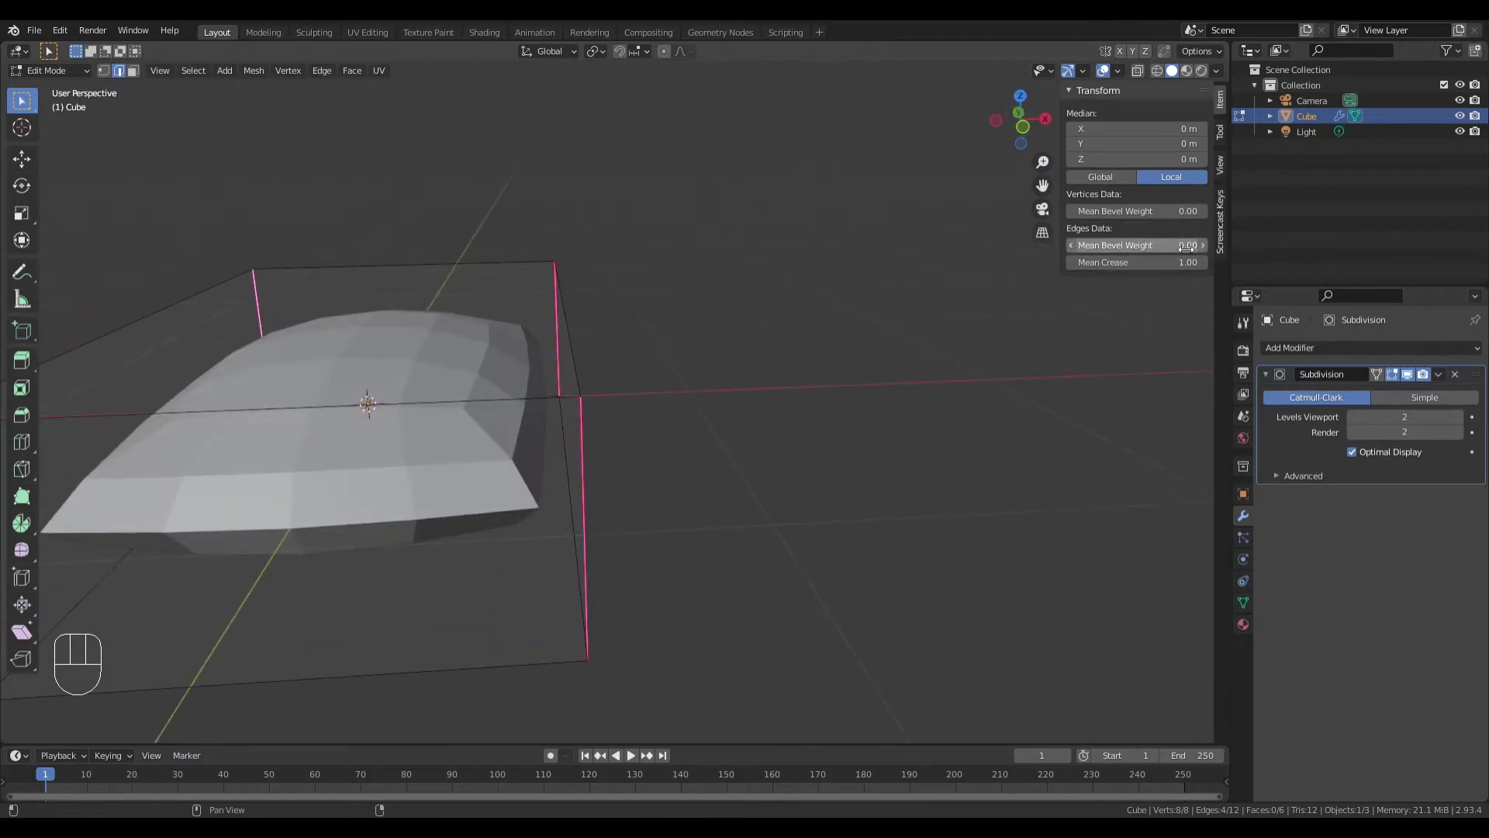
{"action": "left_click_drag", "start_coordinate": [1125, 262], "coordinate": [1111, 263]}
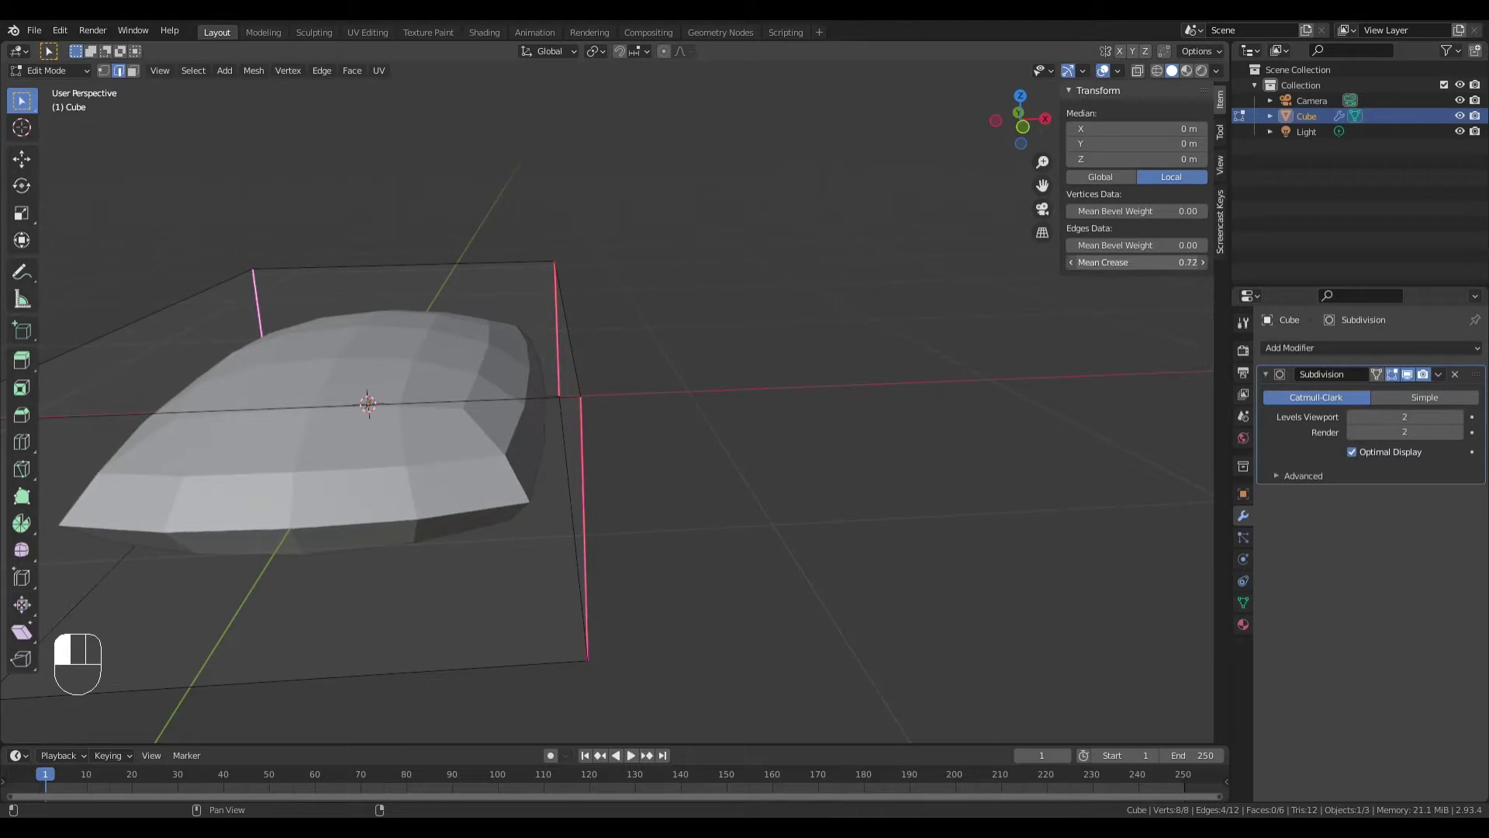
{"action": "left_click_drag", "start_coordinate": [1111, 262], "coordinate": [1047, 262]}
Step: Select the upper and lower horizontal edges at both short ends of the box, four edges in total
{"action": "middle_click_drag", "start_coordinate": [741, 336], "coordinate": [492, 305]}
{"action": "scroll", "coordinate": [677, 359], "scroll_direction": "up", "scroll_amount": 4}
{"action": "left_click", "coordinate": [441, 313]}
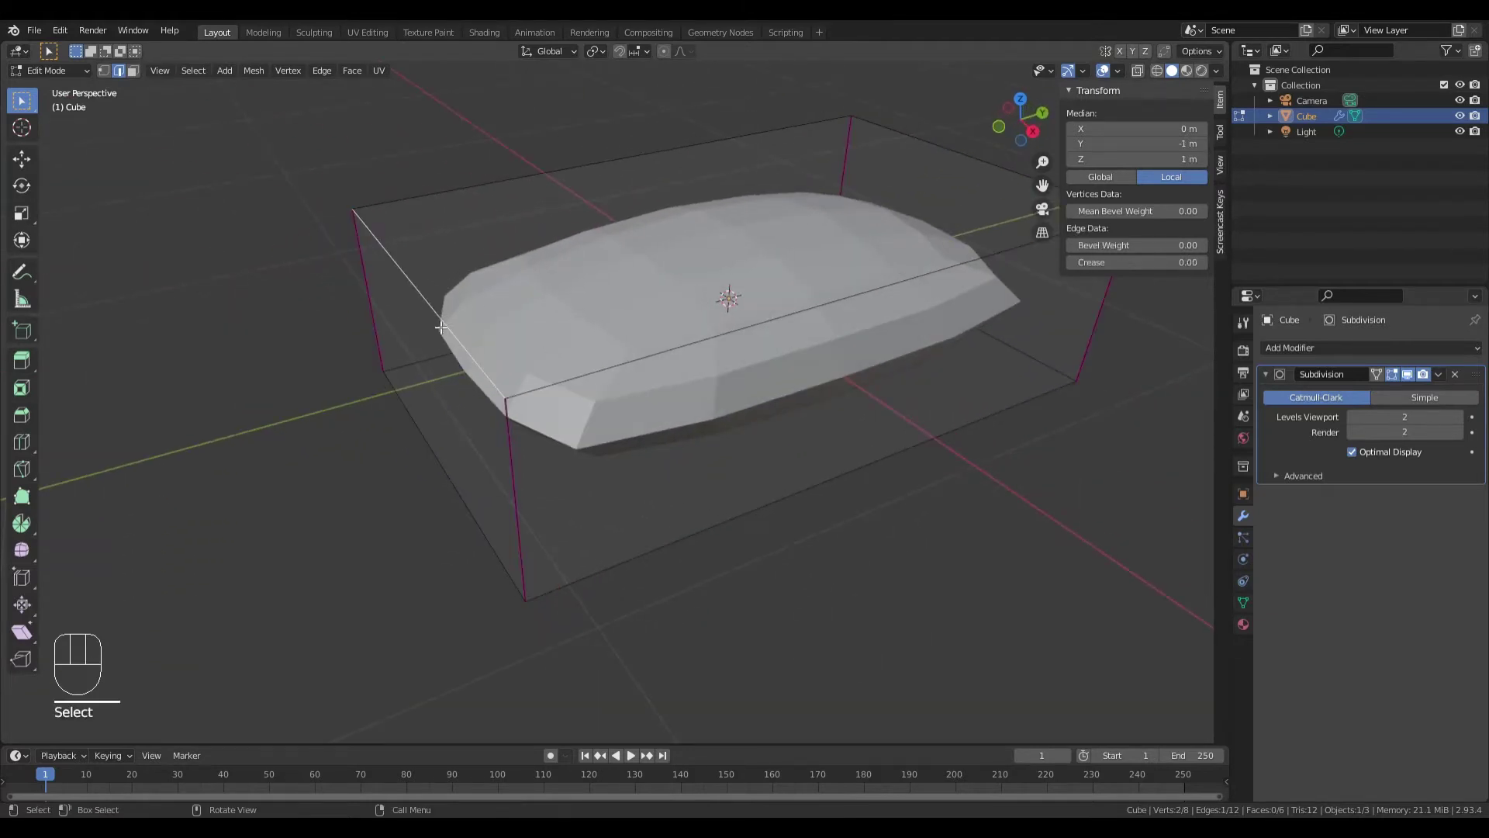
{"action": "left_click", "coordinate": [425, 430], "text": "shift"}
{"action": "middle_click_drag", "start_coordinate": [425, 431], "coordinate": [850, 285]}
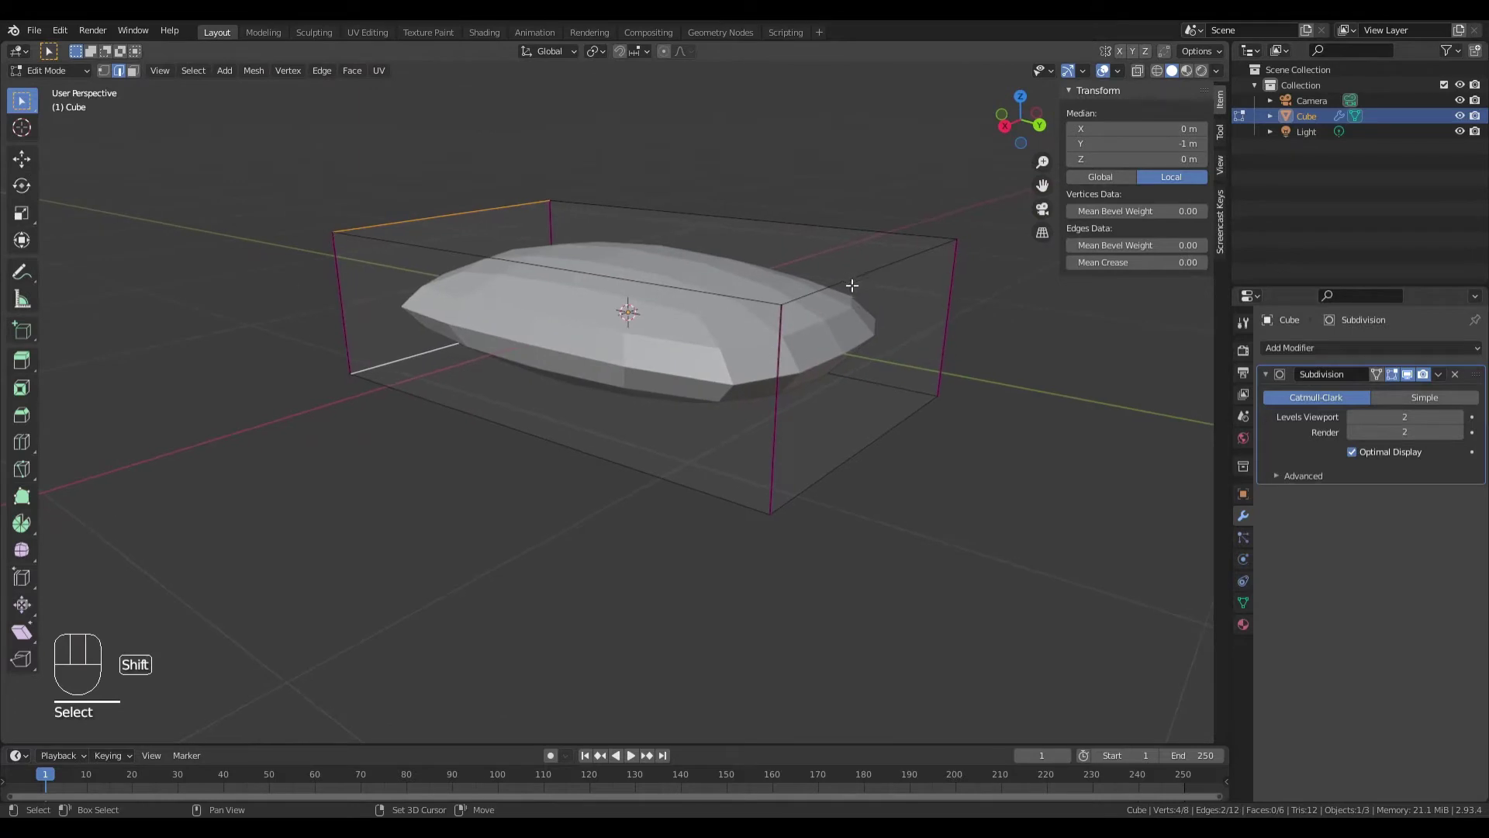
{"action": "left_click", "coordinate": [850, 283], "text": "shift"}
{"action": "left_click", "coordinate": [878, 451], "text": "shift"}
{"action": "middle_click_drag", "start_coordinate": [878, 451], "coordinate": [816, 307]}
{"action": "middle_click_drag", "start_coordinate": [640, 271], "coordinate": [345, 368]}
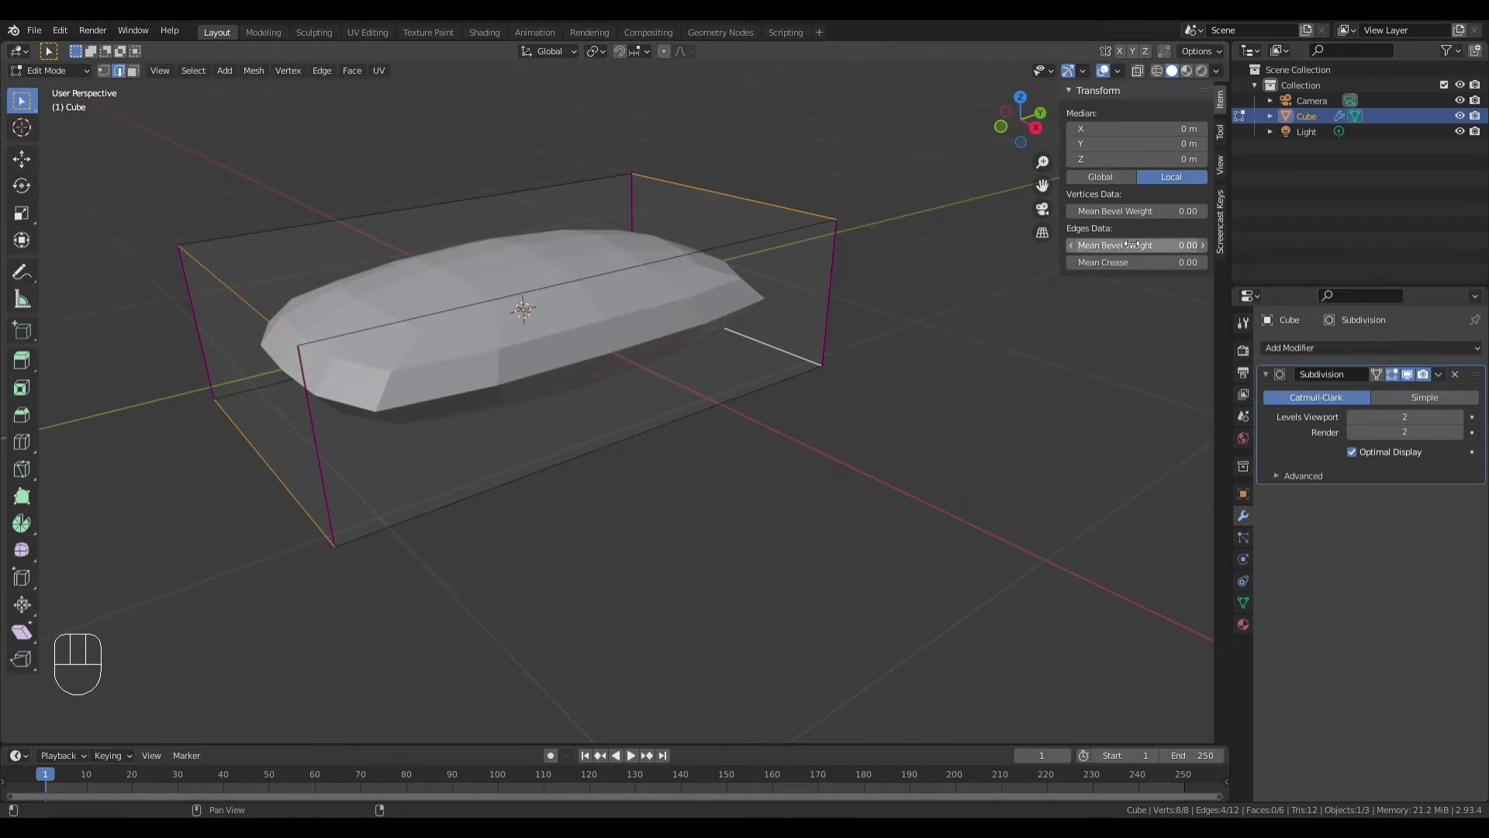
Step: Raise the mean crease of the four end edges, ease it back to a softer value, and return to Object Mode
{"action": "left_click_drag", "start_coordinate": [1133, 262], "coordinate": [1204, 262]}
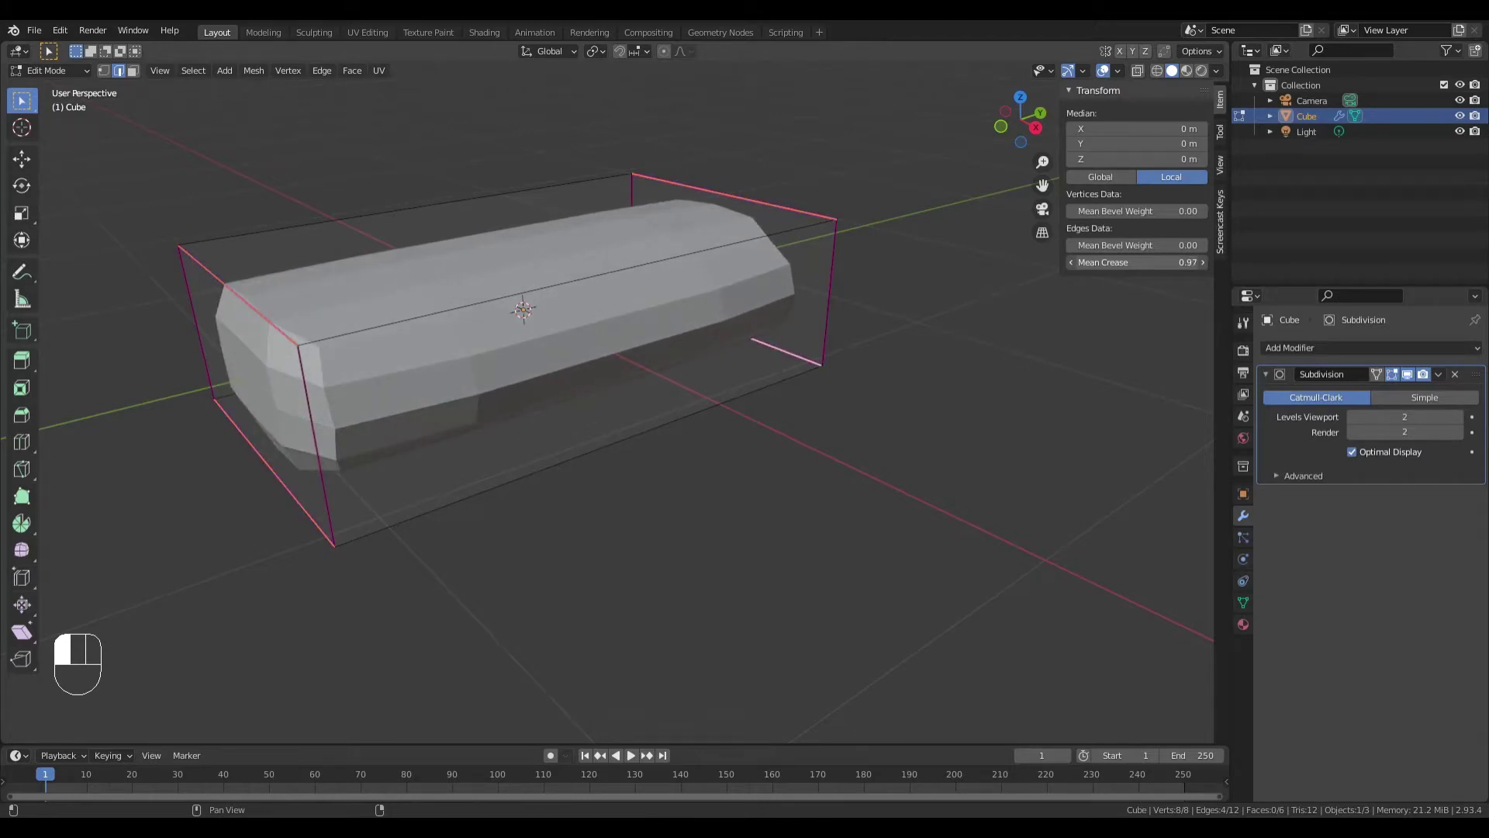
{"action": "left_click_drag", "start_coordinate": [1205, 263], "coordinate": [1168, 262]}
{"action": "middle_click_drag", "start_coordinate": [621, 370], "coordinate": [666, 417]}
{"action": "key", "text": "Tab"}
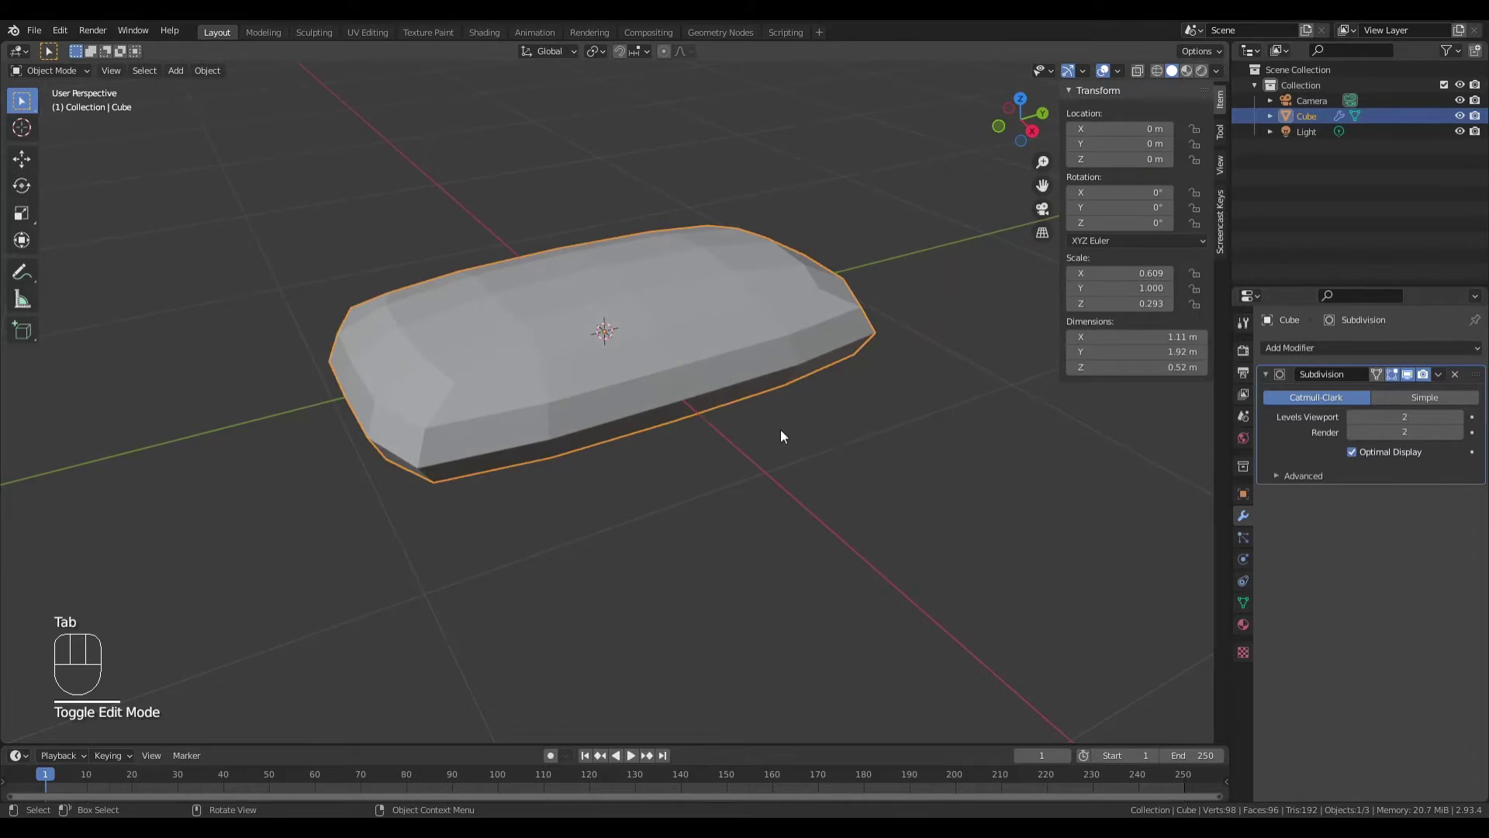
Step: Lower the Subdivision modifier's viewport level to 1 and inspect the coarse shape
{"action": "middle_click_drag", "start_coordinate": [724, 466], "coordinate": [677, 450]}
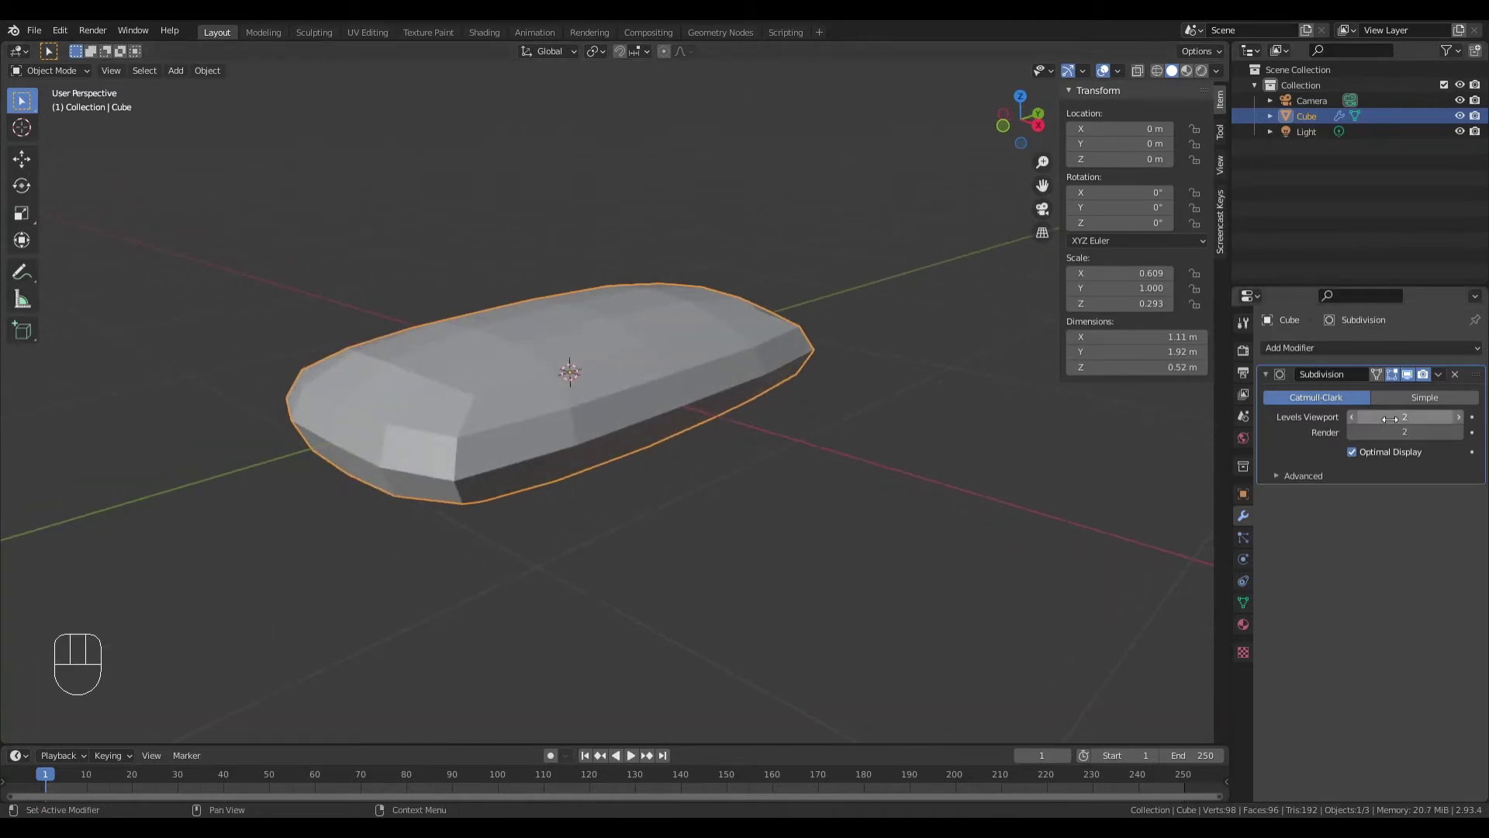
{"action": "left_click", "coordinate": [1353, 416]}
{"action": "middle_click_drag", "start_coordinate": [701, 458], "coordinate": [796, 468]}
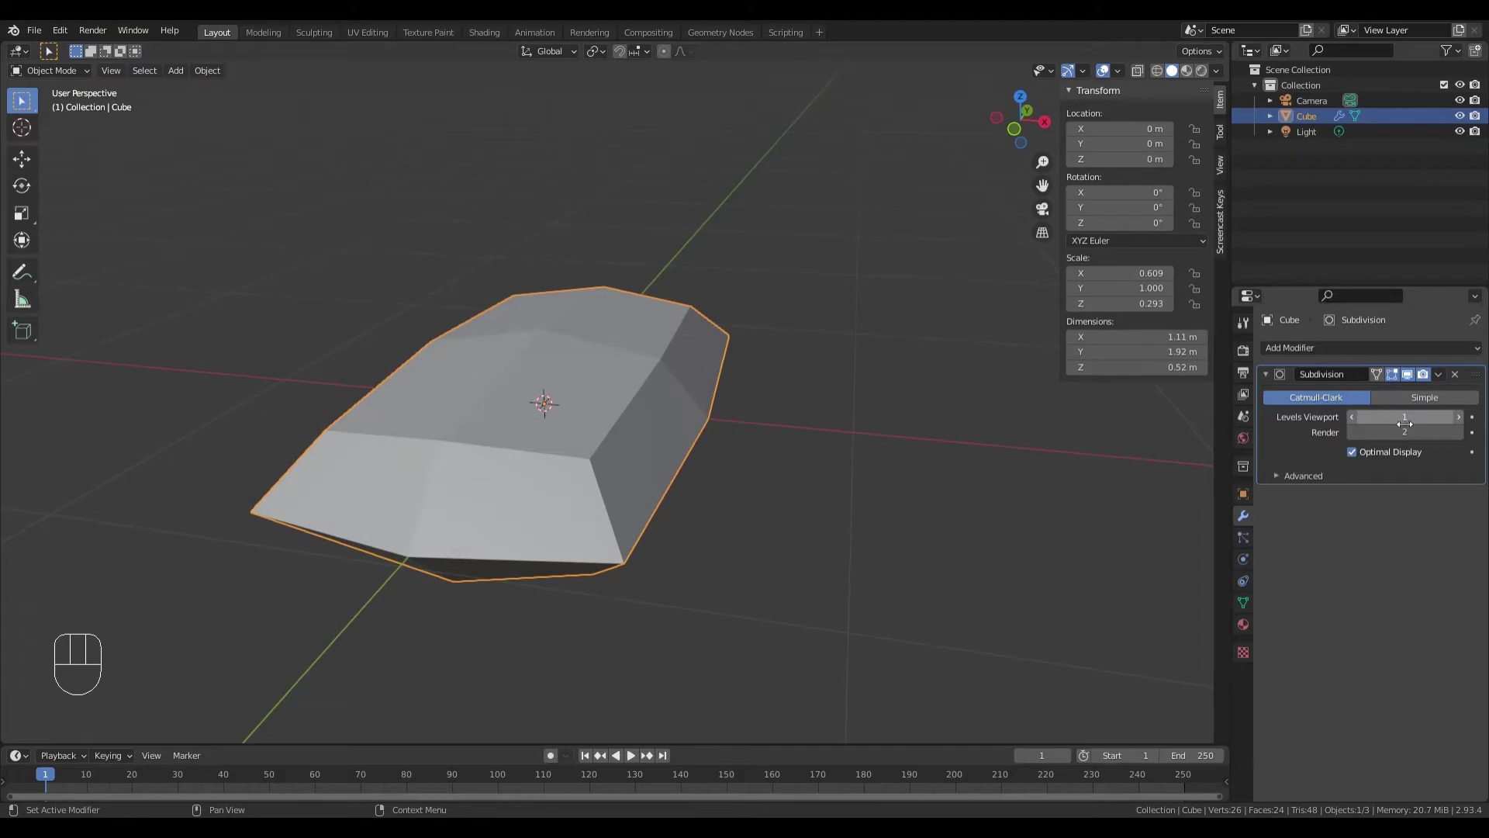
{"action": "middle_click_drag", "start_coordinate": [895, 470], "coordinate": [833, 419]}
{"action": "middle_click_drag", "start_coordinate": [682, 442], "coordinate": [776, 403]}
Step: Try the Subdivision modifier at viewport level 4, and compare it with level 3
{"action": "left_click", "coordinate": [1458, 418]}
{"action": "left_click", "coordinate": [1458, 419]}
{"action": "left_click", "coordinate": [1458, 419]}
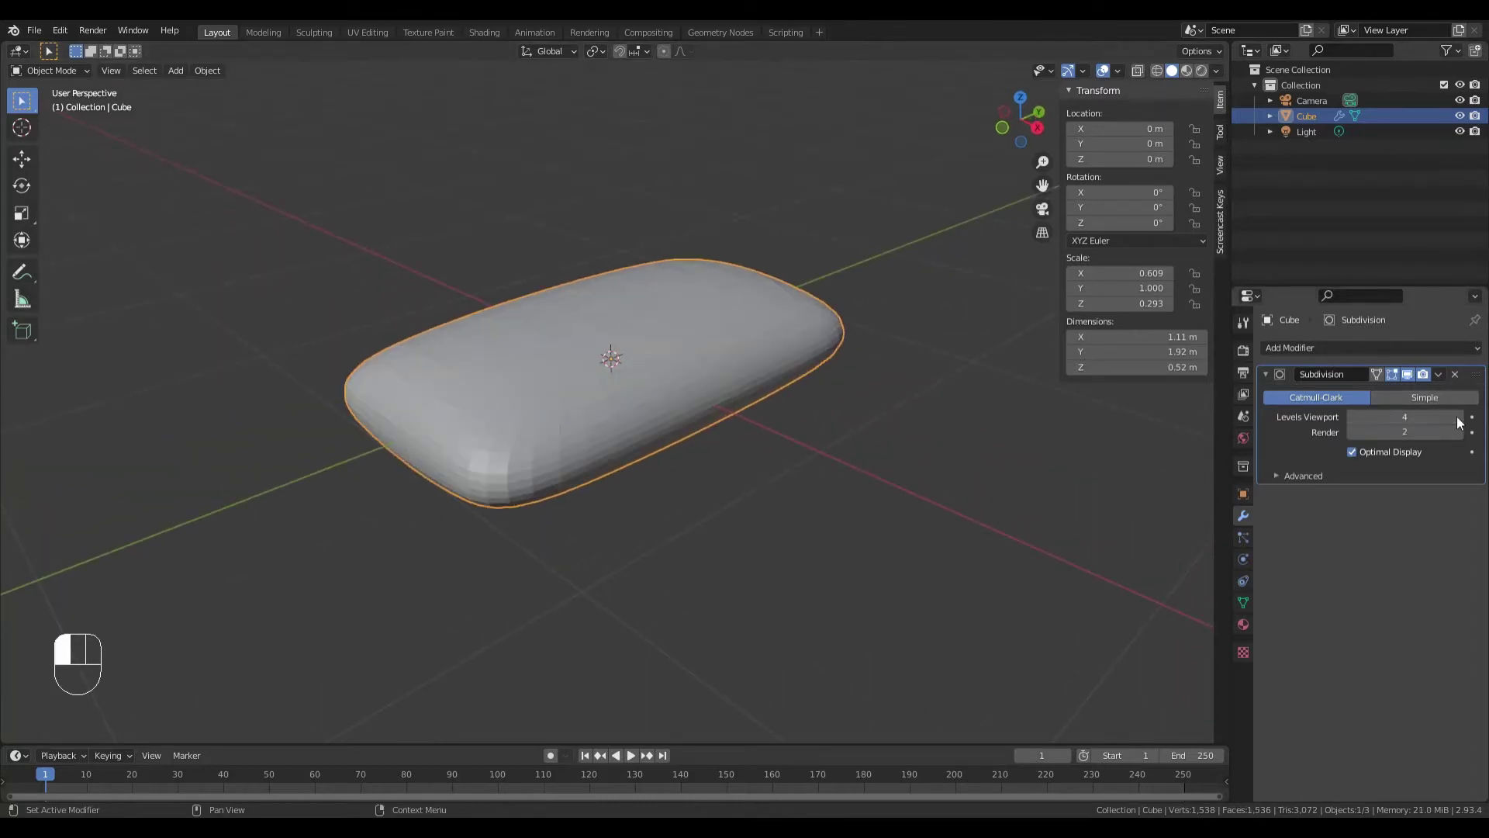
{"action": "mouse_move", "coordinate": [910, 422]}
{"action": "middle_mouse_down"}
{"action": "mouse_move", "coordinate": [962, 425]}
{"action": "mouse_move", "coordinate": [989, 404]}
{"action": "mouse_move", "coordinate": [977, 382]}
{"action": "mouse_move", "coordinate": [838, 424]}
{"action": "mouse_move", "coordinate": [918, 428]}
{"action": "mouse_move", "coordinate": [914, 446]}
{"action": "middle_mouse_up"}
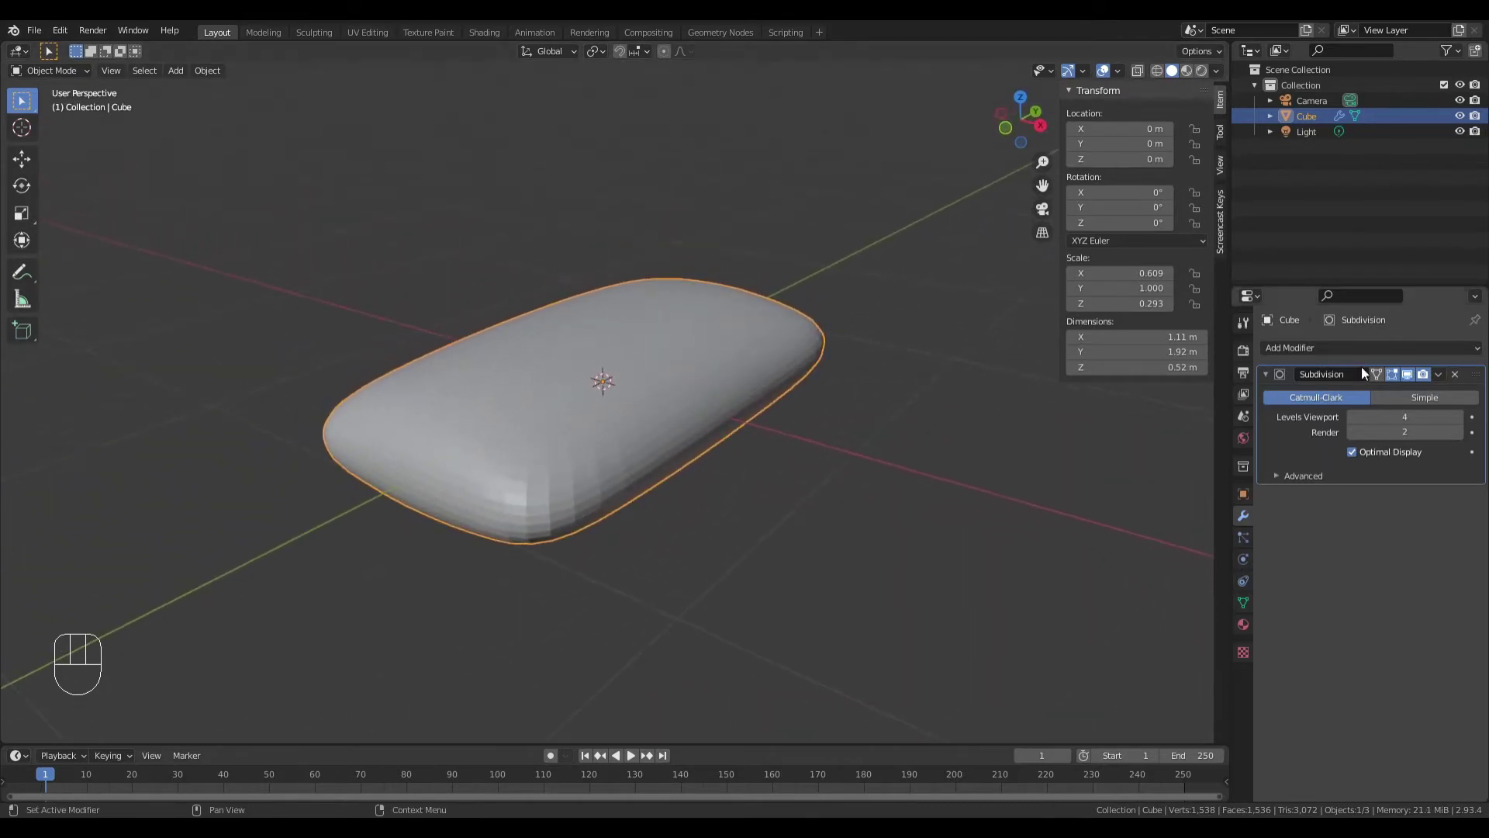
{"action": "left_click", "coordinate": [1354, 418]}
{"action": "middle_click_drag", "start_coordinate": [974, 575], "coordinate": [944, 555]}
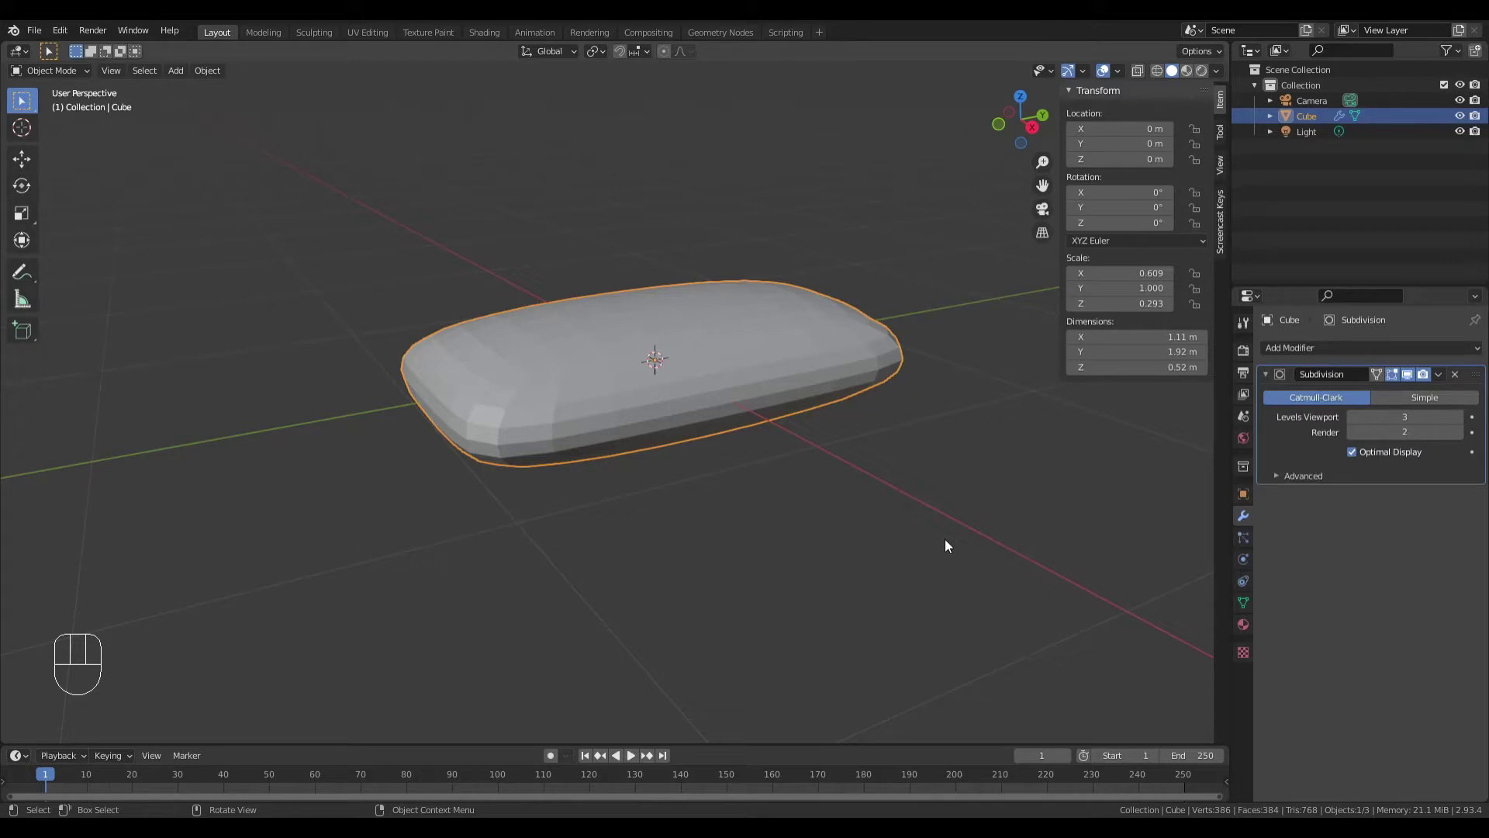
{"action": "scroll", "coordinate": [872, 506], "scroll_direction": "up", "scroll_amount": 1}
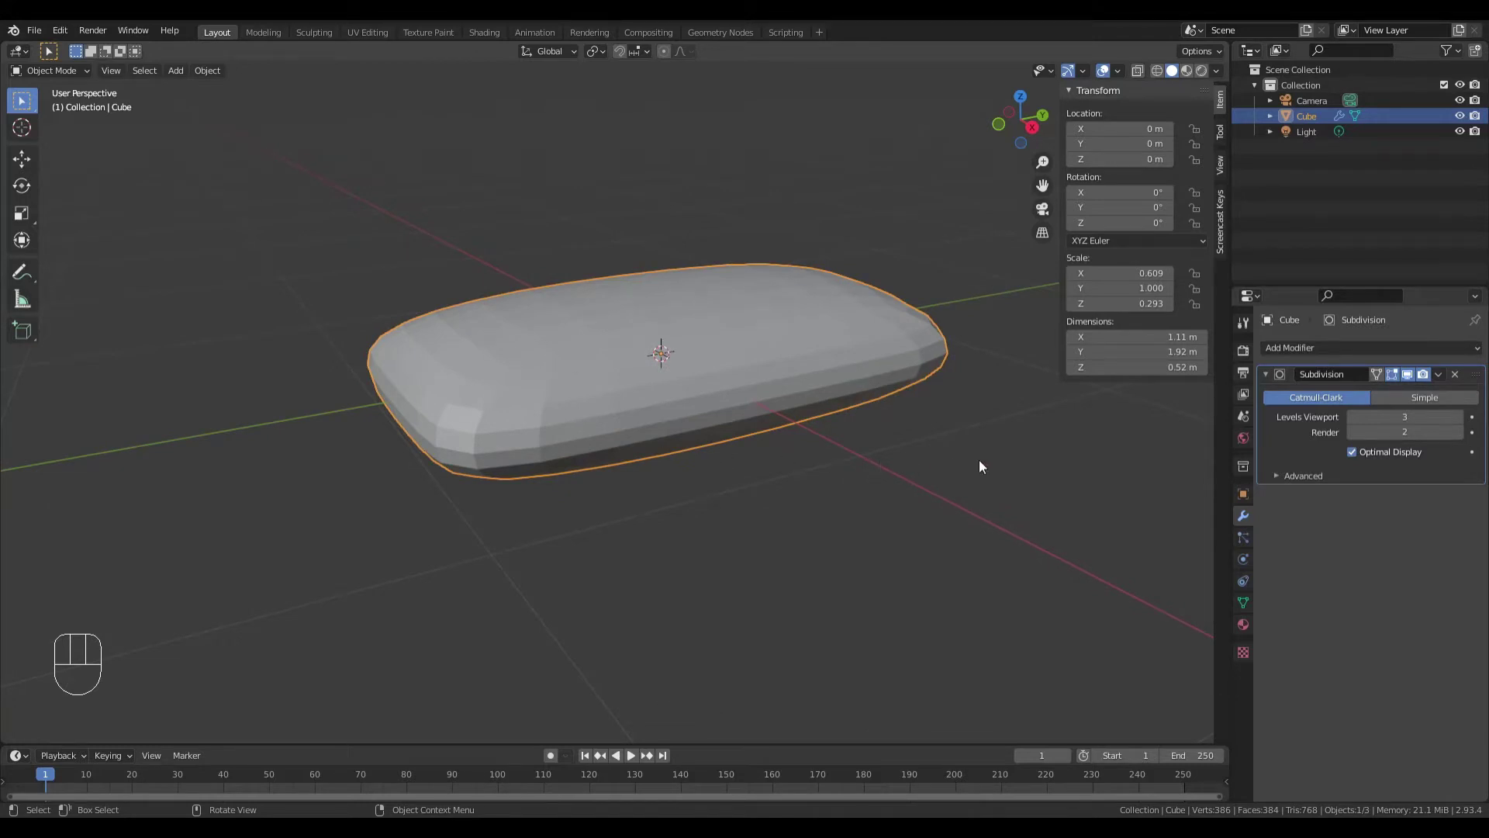
Step: Raise the Subdivision modifier's viewport level to 5 for a smooth sandbag surface
{"action": "left_click", "coordinate": [1457, 418]}
{"action": "middle_click_drag", "start_coordinate": [923, 422], "coordinate": [979, 425]}
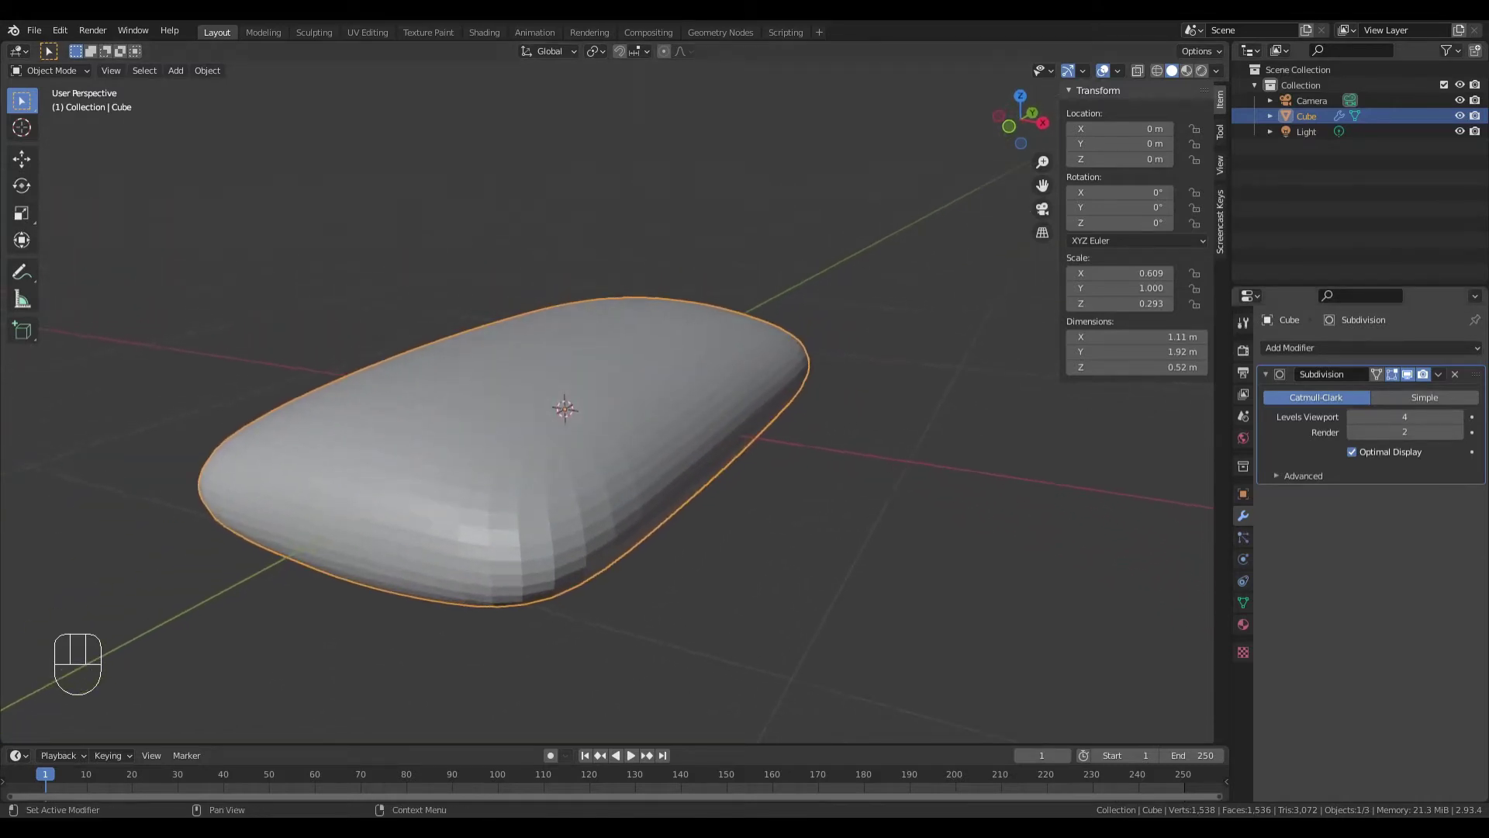
{"action": "left_click", "coordinate": [1458, 417]}
{"action": "middle_click_drag", "start_coordinate": [962, 502], "coordinate": [921, 463]}
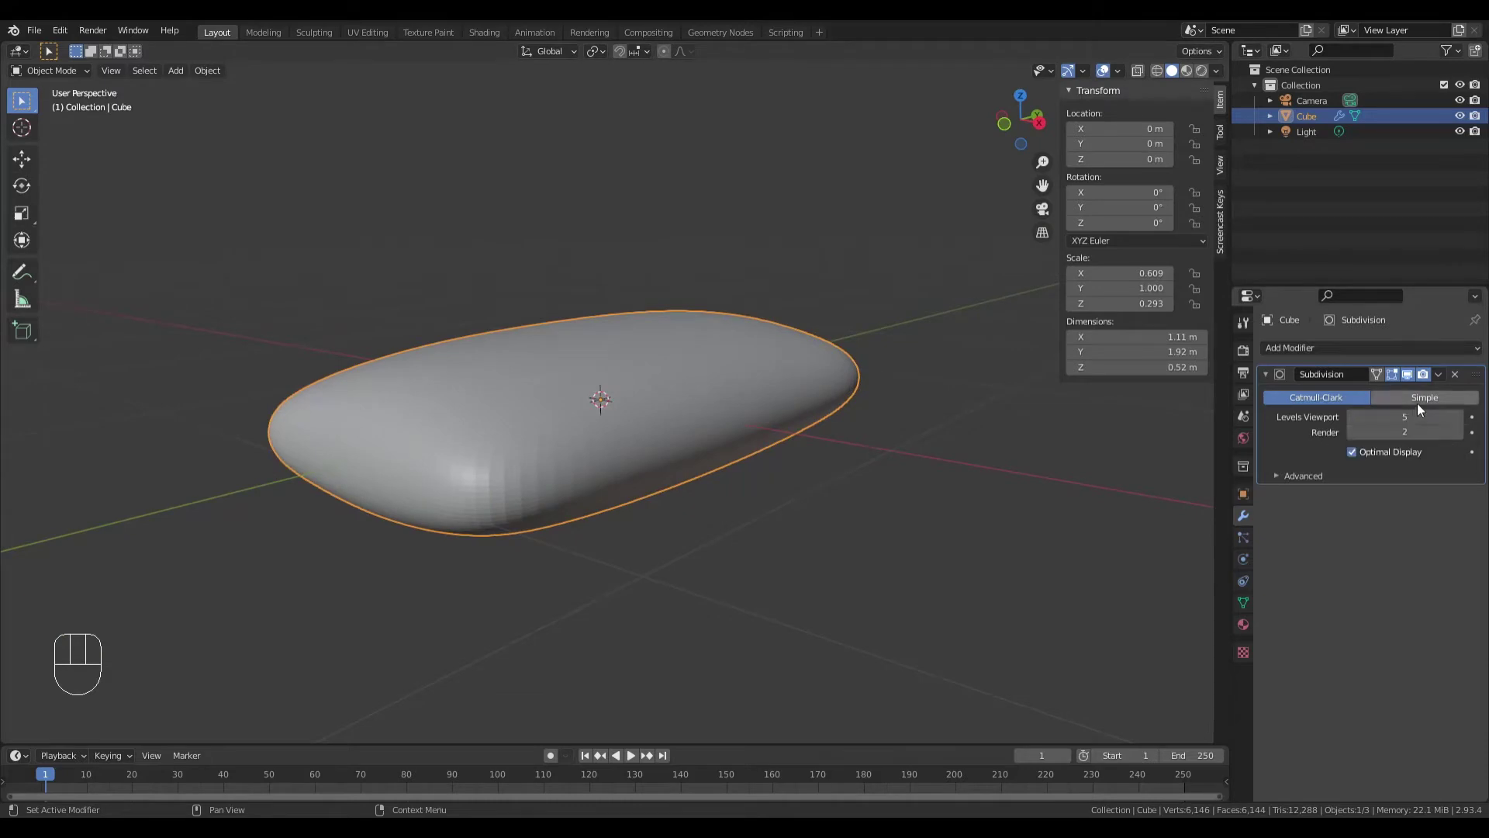
{"action": "middle_click_drag", "start_coordinate": [779, 405], "coordinate": [656, 395]}
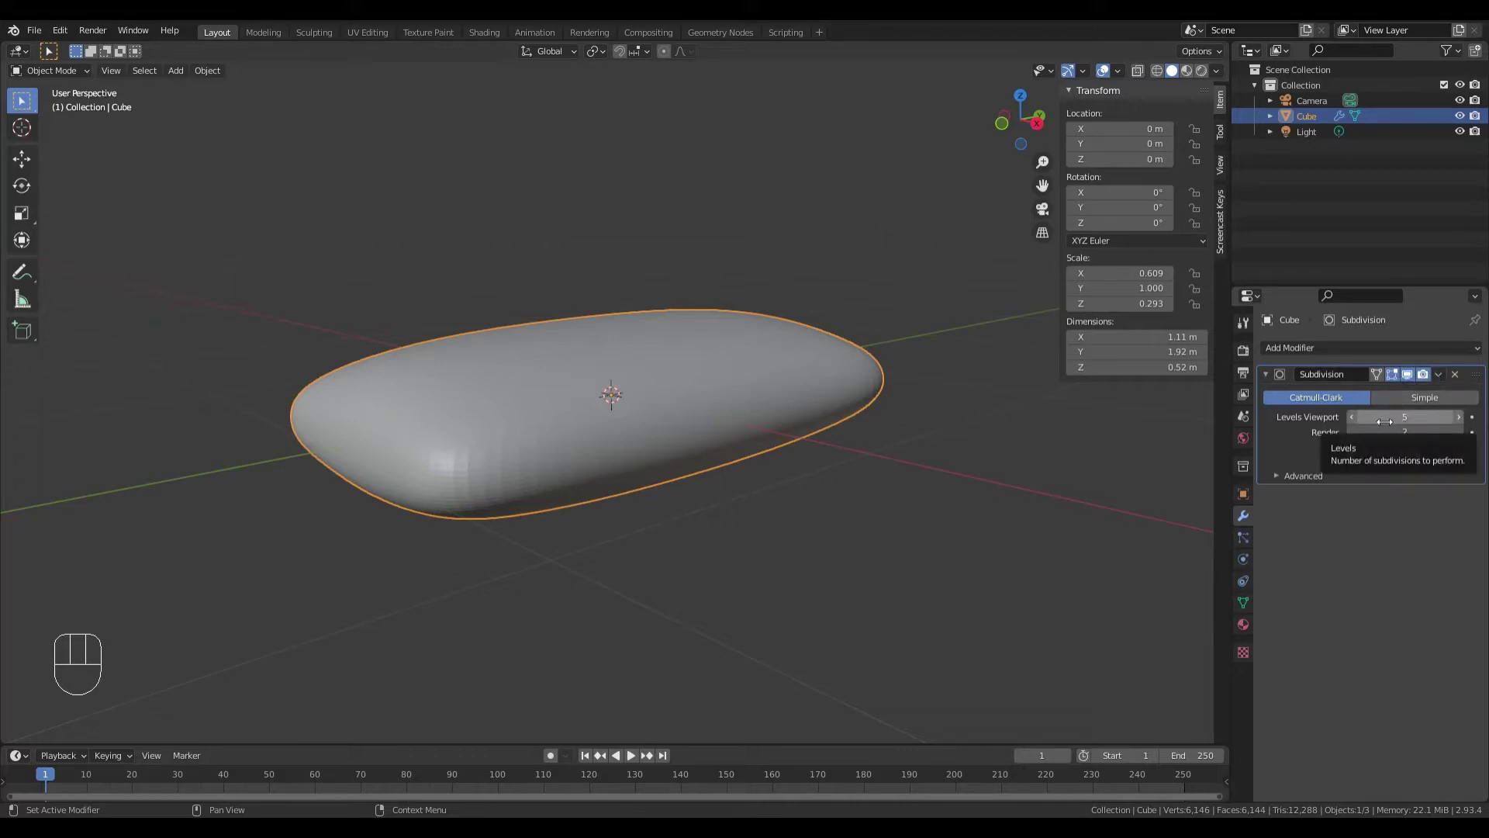
Step: Drop the viewport subdivision level to 3 for comparison and restore it to 5
{"action": "left_click", "coordinate": [1352, 418]}
{"action": "left_click", "coordinate": [1352, 417]}
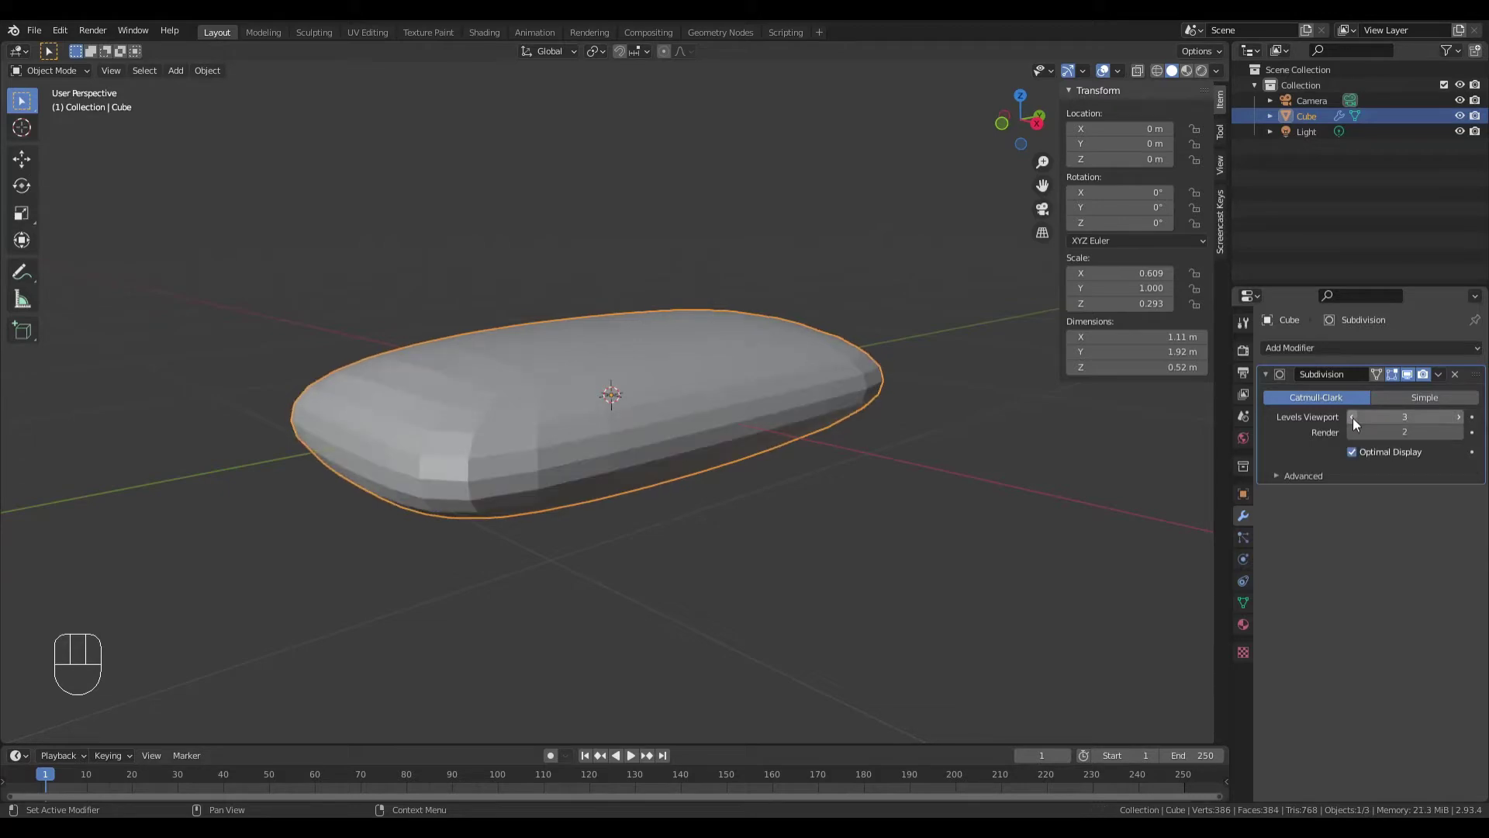
{"action": "left_click", "coordinate": [1464, 417]}
{"action": "left_click", "coordinate": [1464, 416]}
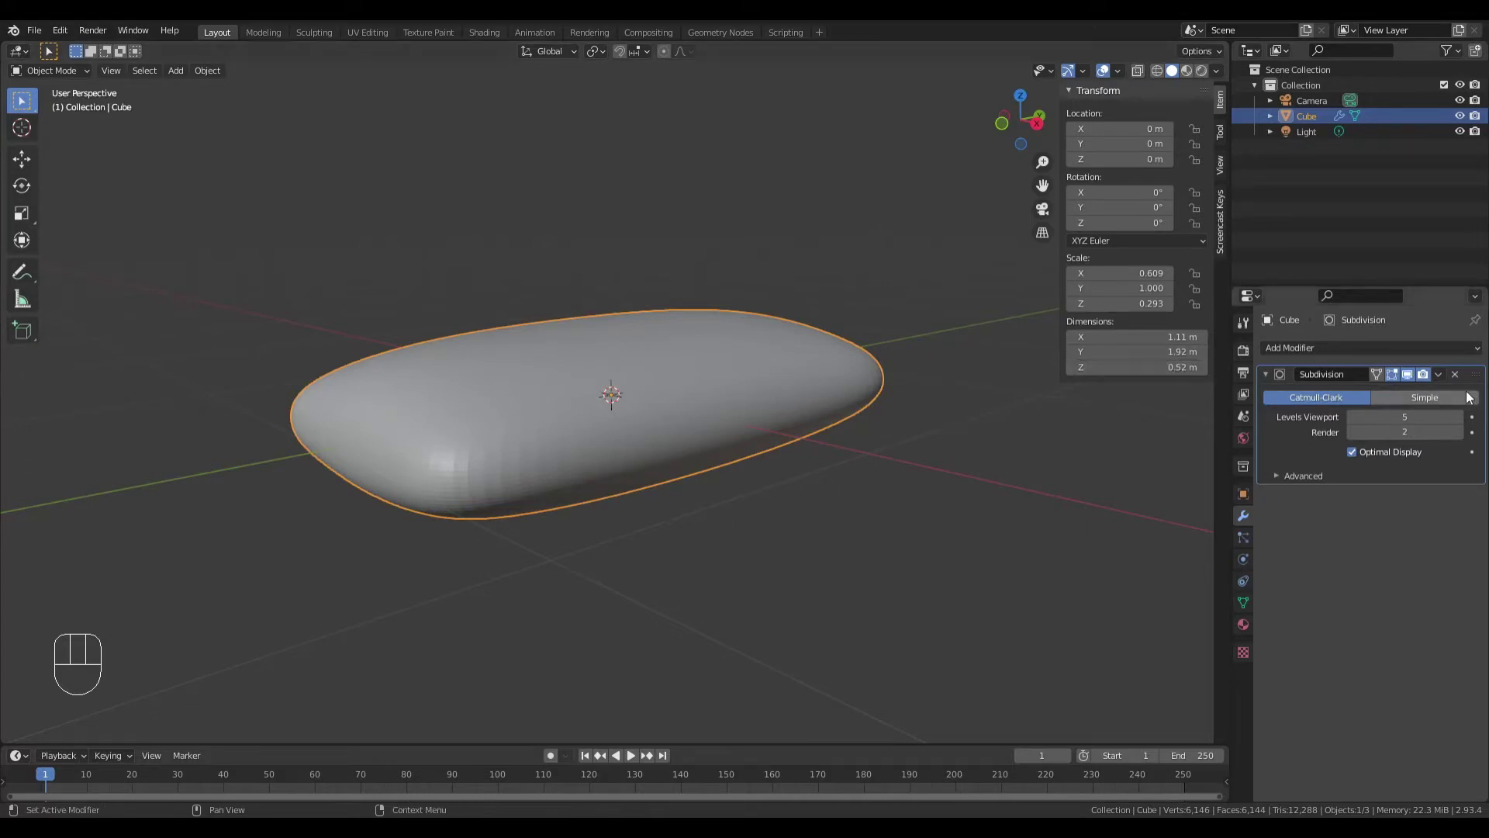
Step: Apply the Subdivision modifier to the sandbag mesh
{"action": "left_click", "coordinate": [1440, 373]}
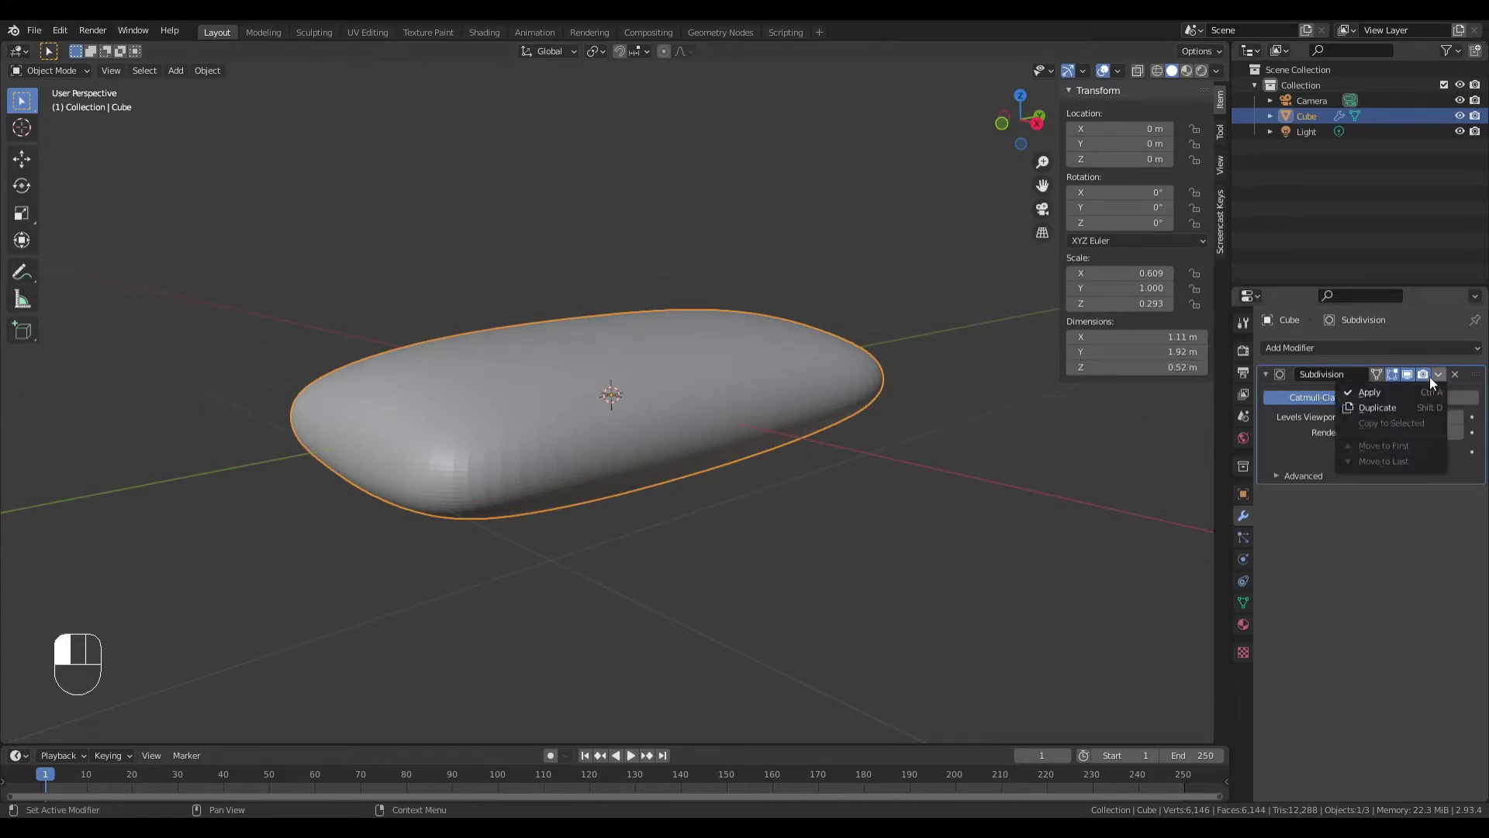
{"action": "left_click", "coordinate": [1417, 388]}
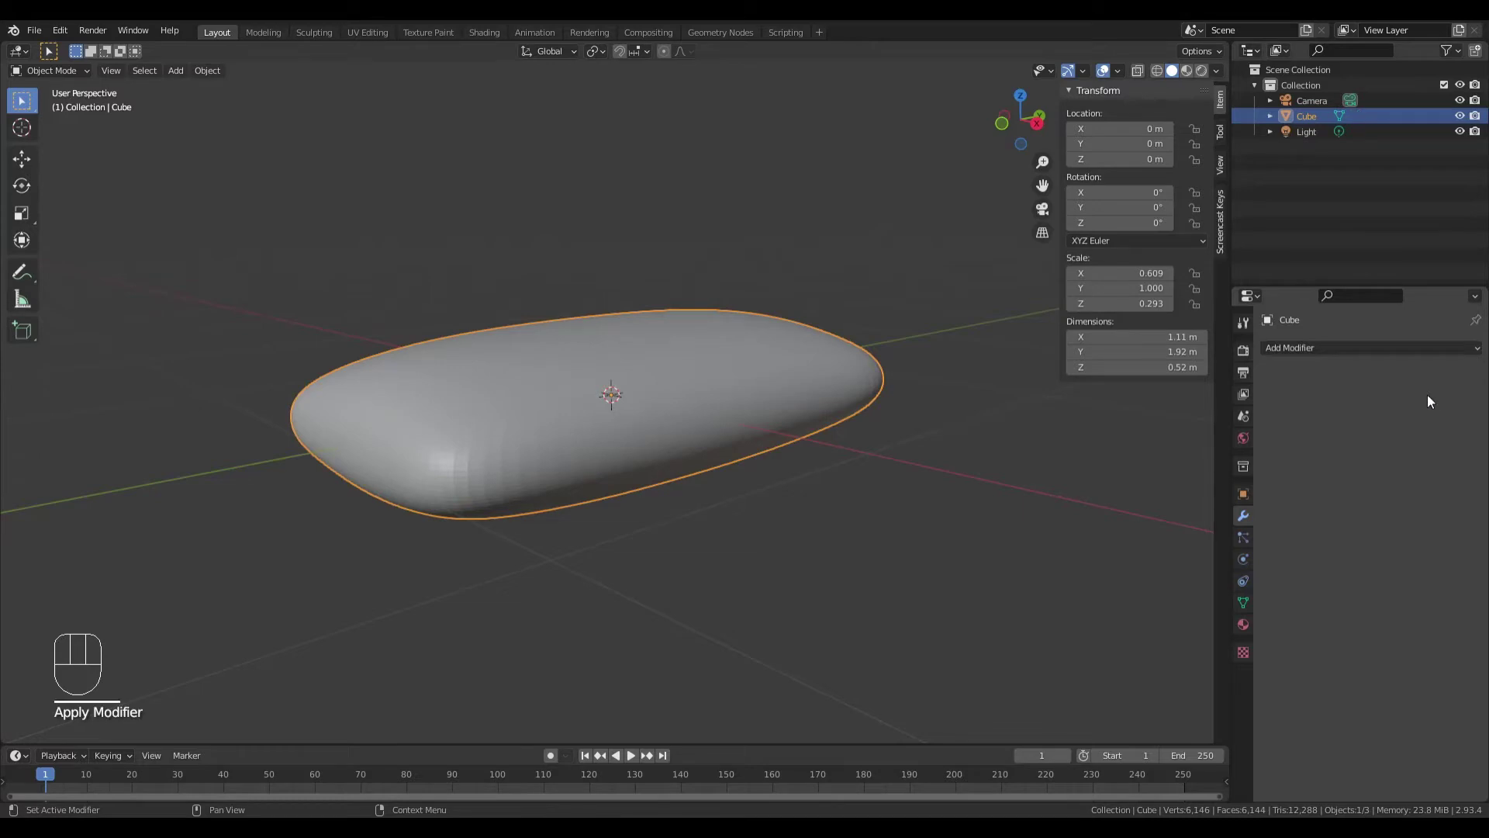
{"action": "middle_click_drag", "start_coordinate": [734, 380], "coordinate": [749, 392]}
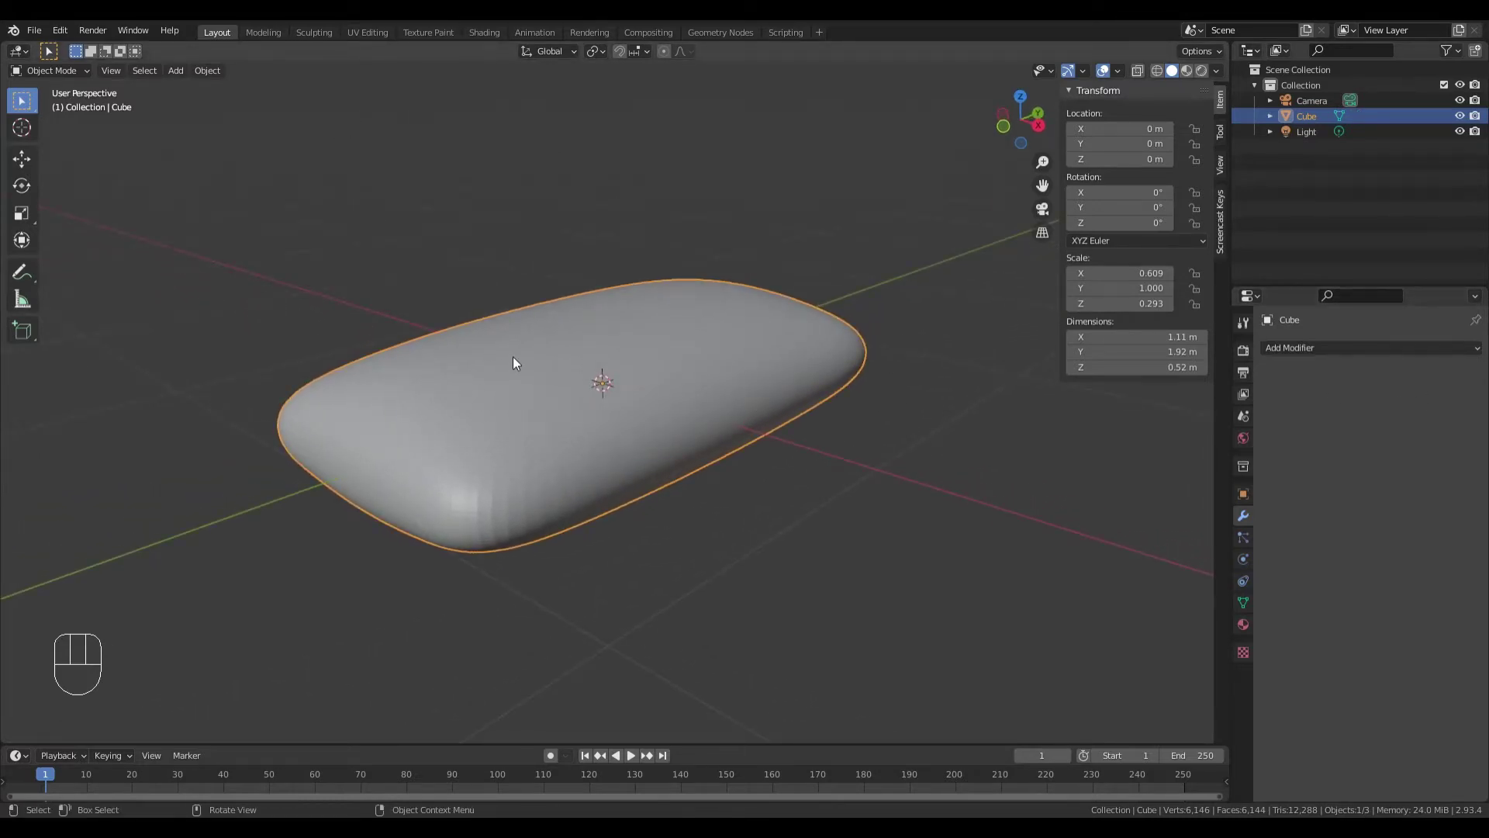
Step: Switch the sandbag to Sculpt Mode
{"action": "left_click", "coordinate": [78, 73]}
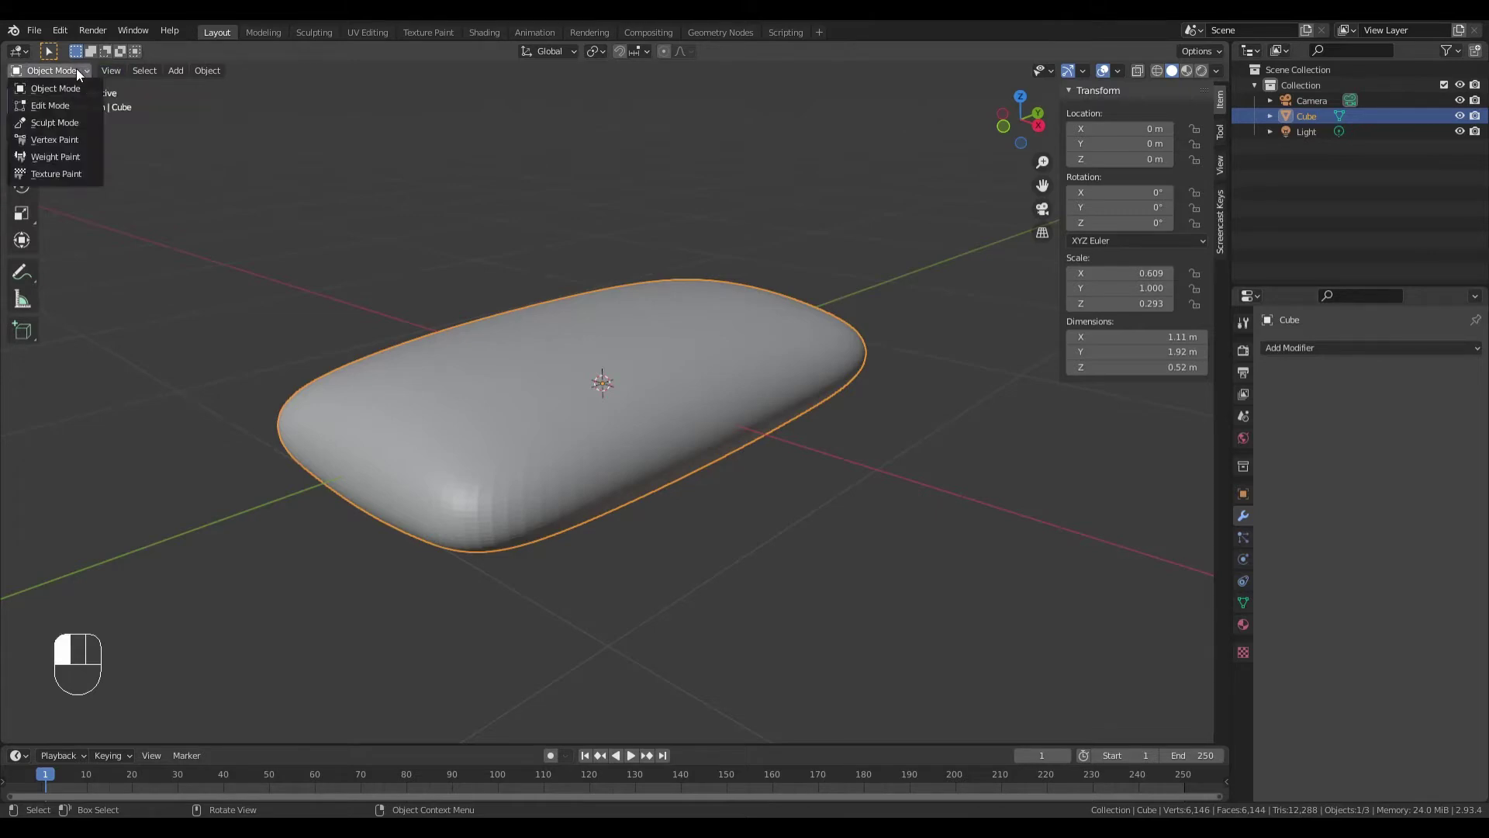
{"action": "left_click", "coordinate": [67, 122]}
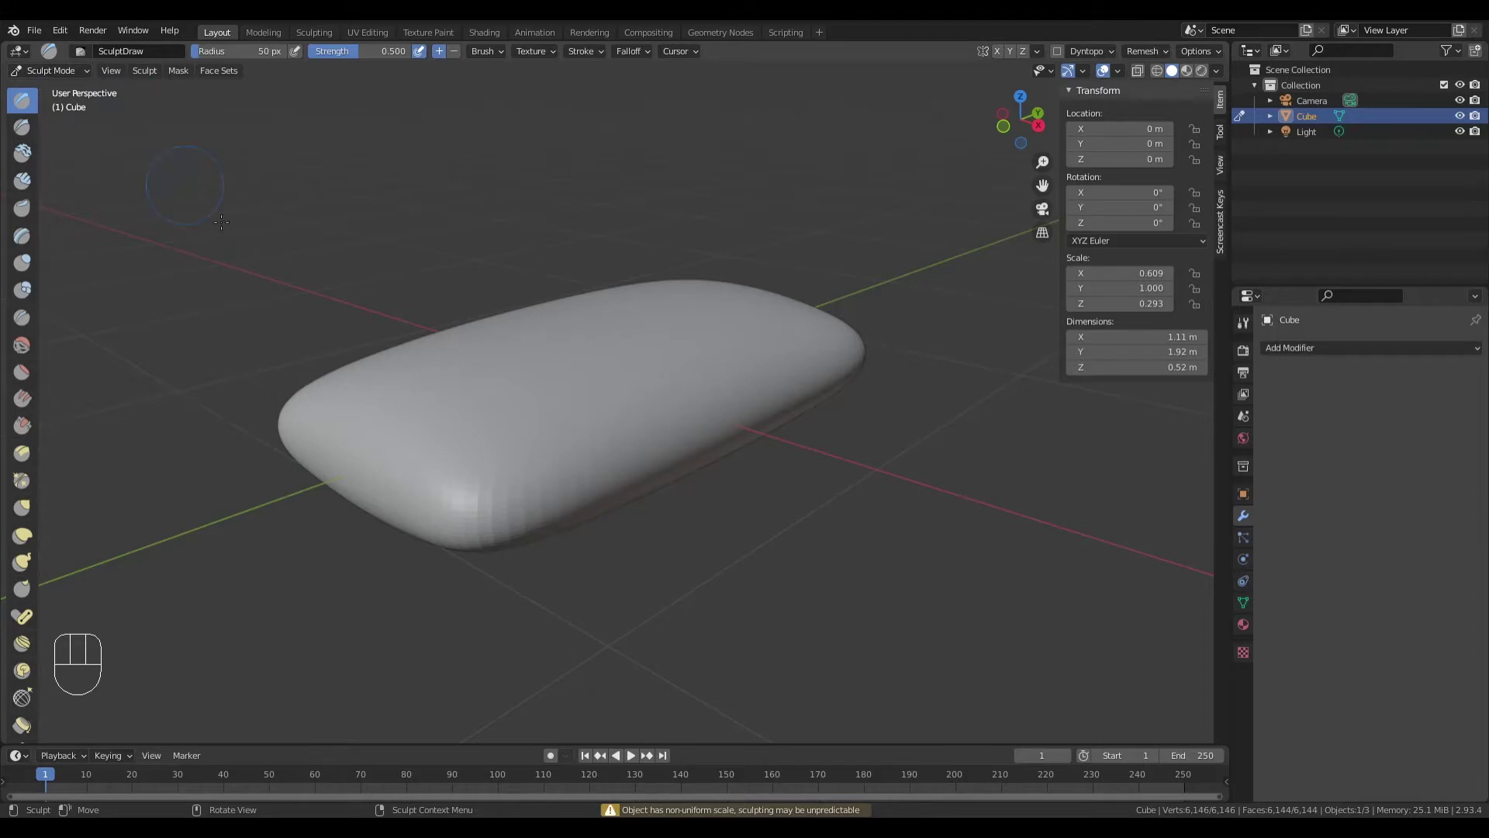
{"action": "middle_click_drag", "start_coordinate": [669, 366], "coordinate": [663, 373]}
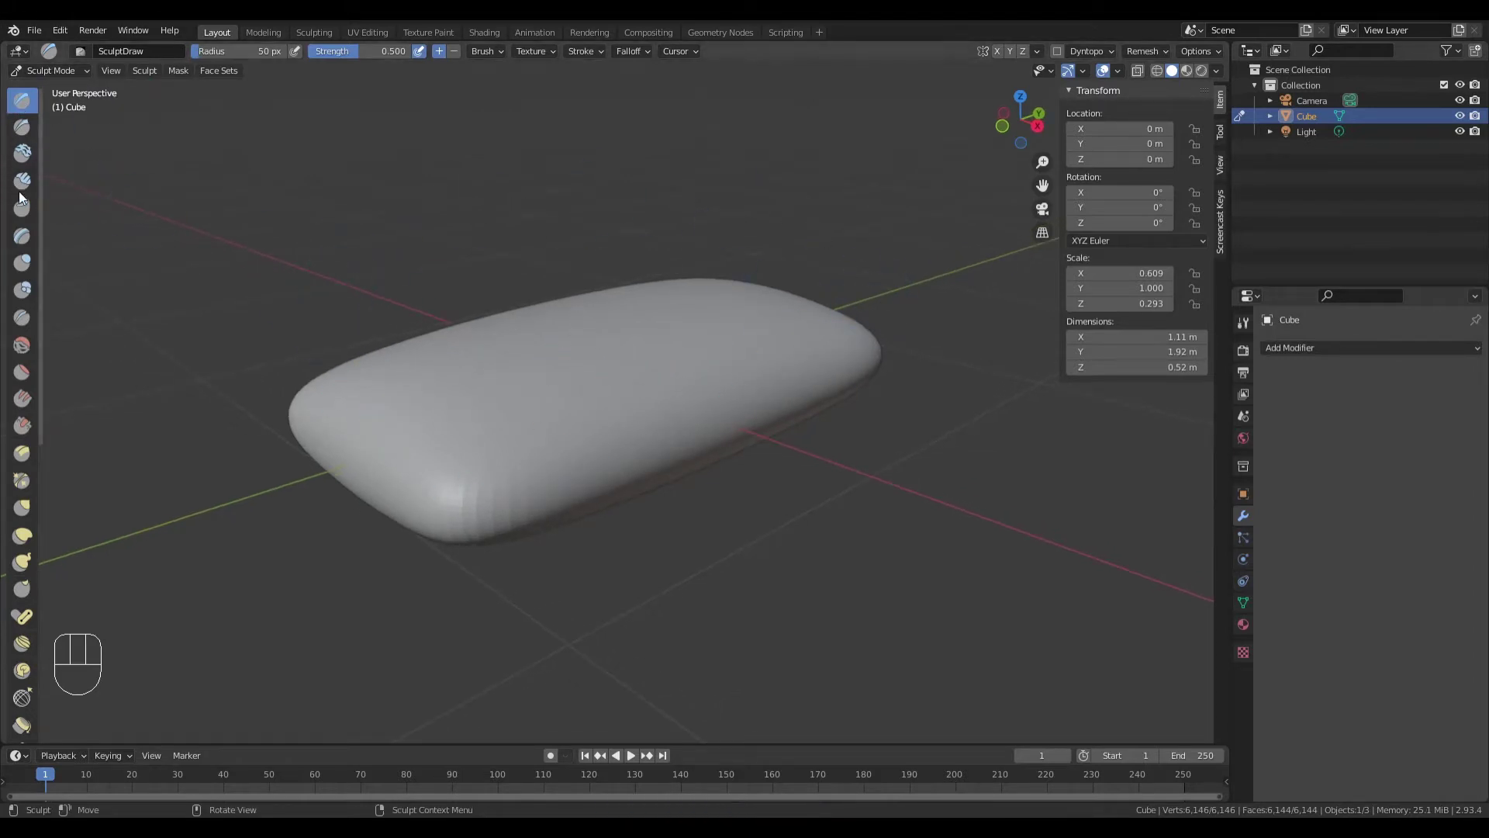
Step: Look through the available sculpting brushes and choose the Draw Sharp brush
{"action": "scroll", "coordinate": [4, 570], "scroll_direction": "down", "scroll_amount": 5}
{"action": "scroll", "coordinate": [23, 673], "scroll_direction": "down", "scroll_amount": 5}
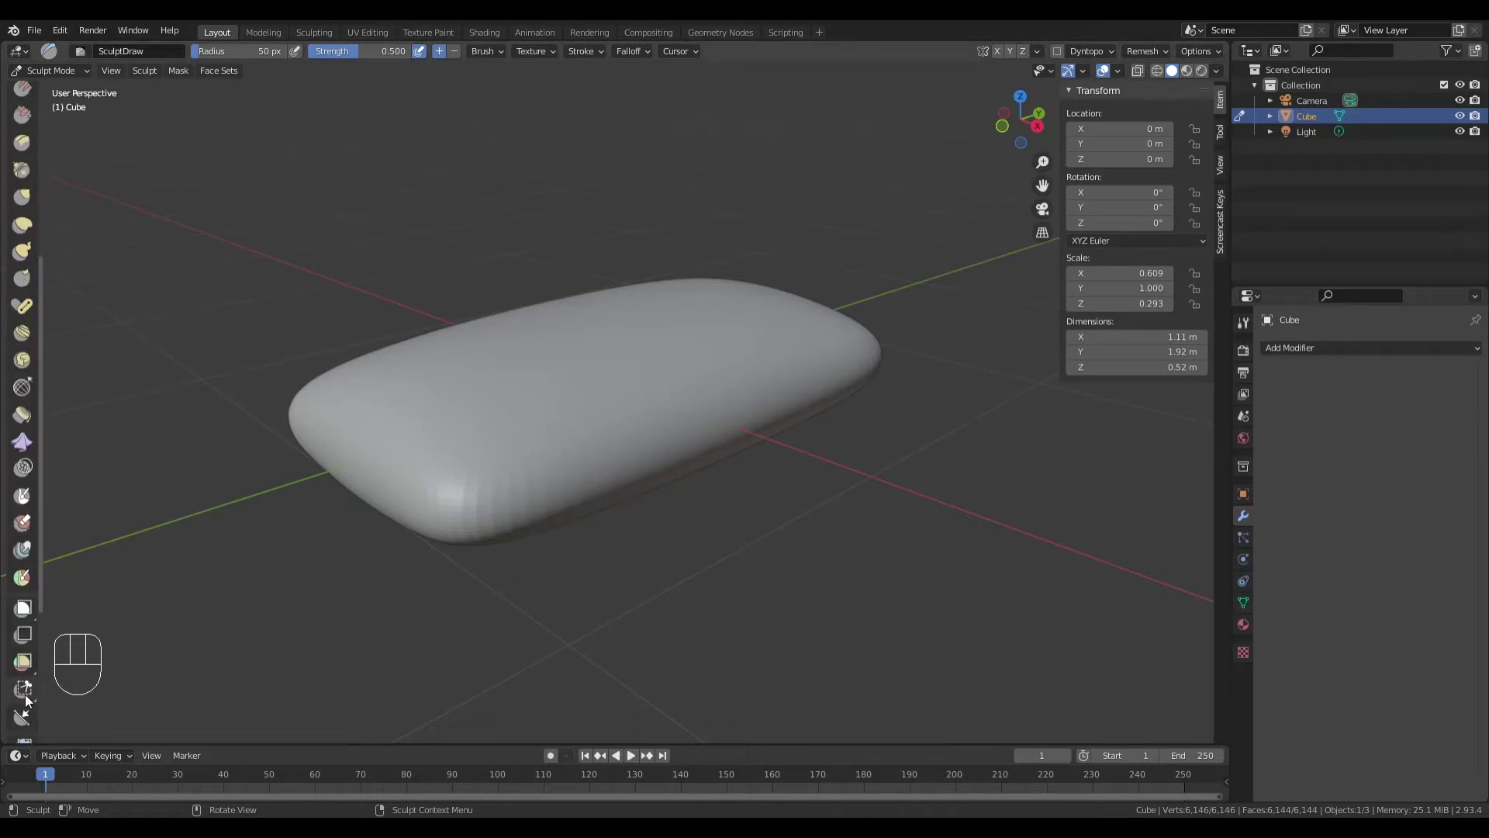
{"action": "scroll", "coordinate": [23, 673], "scroll_direction": "up", "scroll_amount": 4}
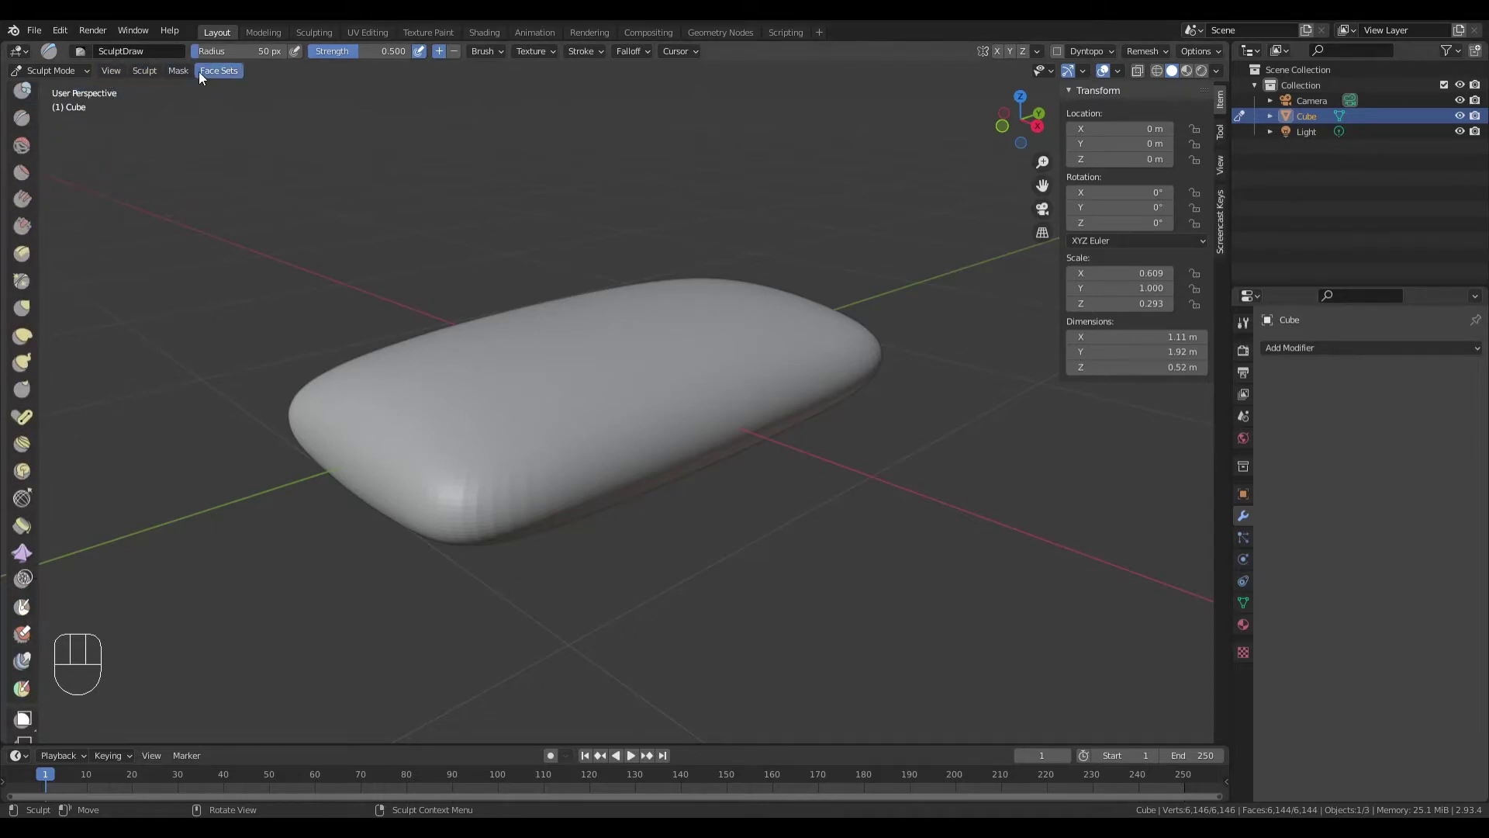
{"action": "scroll", "coordinate": [322, 359], "scroll_direction": "up", "scroll_amount": 2}
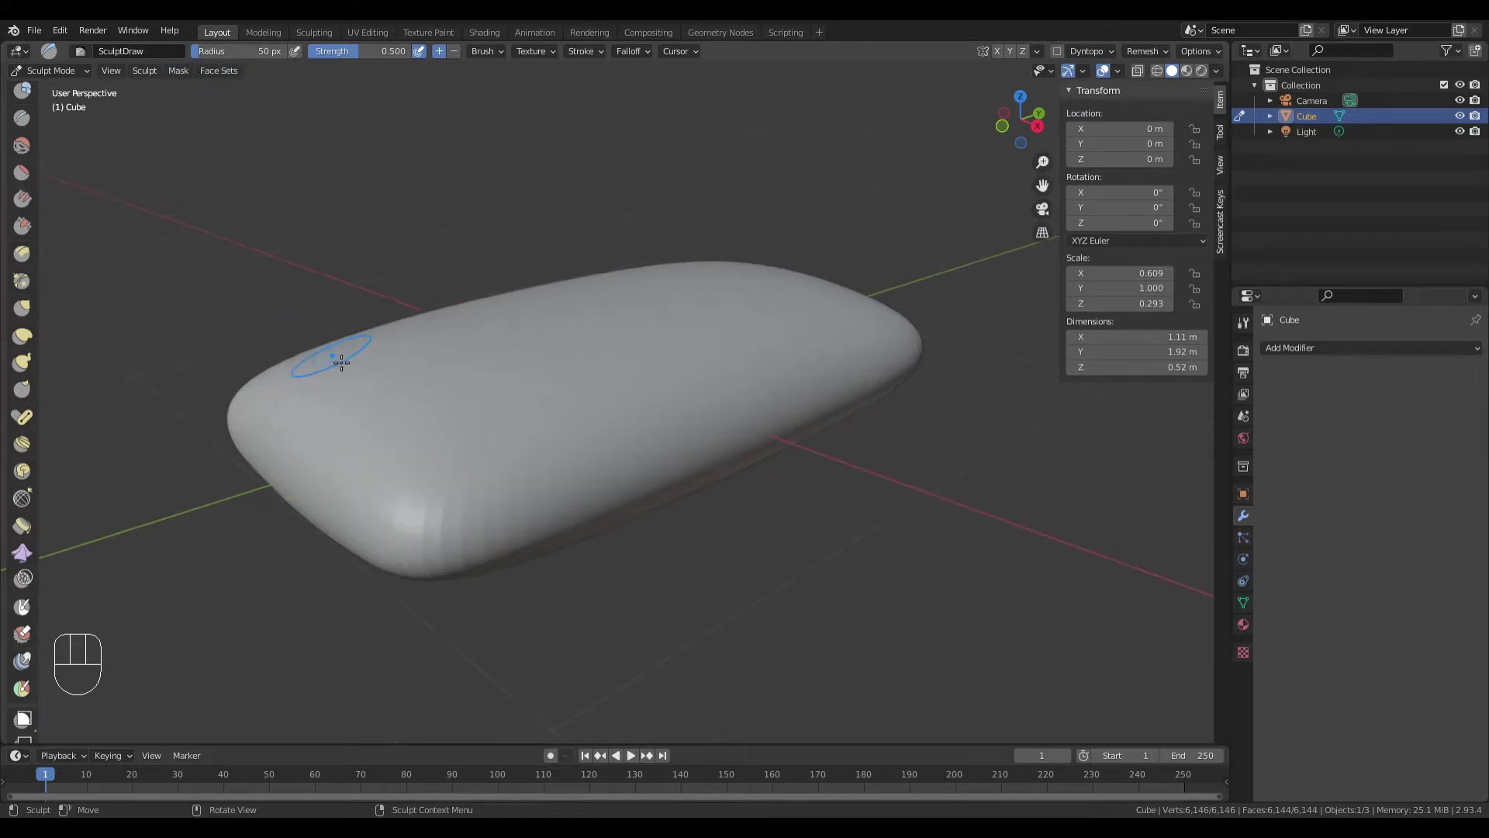
{"action": "scroll", "coordinate": [419, 415], "scroll_direction": "up", "scroll_amount": 1}
{"action": "mouse_move", "coordinate": [435, 432]}
{"action": "middle_mouse_down"}
{"action": "mouse_move", "coordinate": [550, 466]}
{"action": "mouse_move", "coordinate": [579, 439]}
{"action": "mouse_move", "coordinate": [505, 438]}
{"action": "middle_mouse_up"}
{"action": "scroll", "coordinate": [21, 199], "scroll_direction": "up", "scroll_amount": 3}
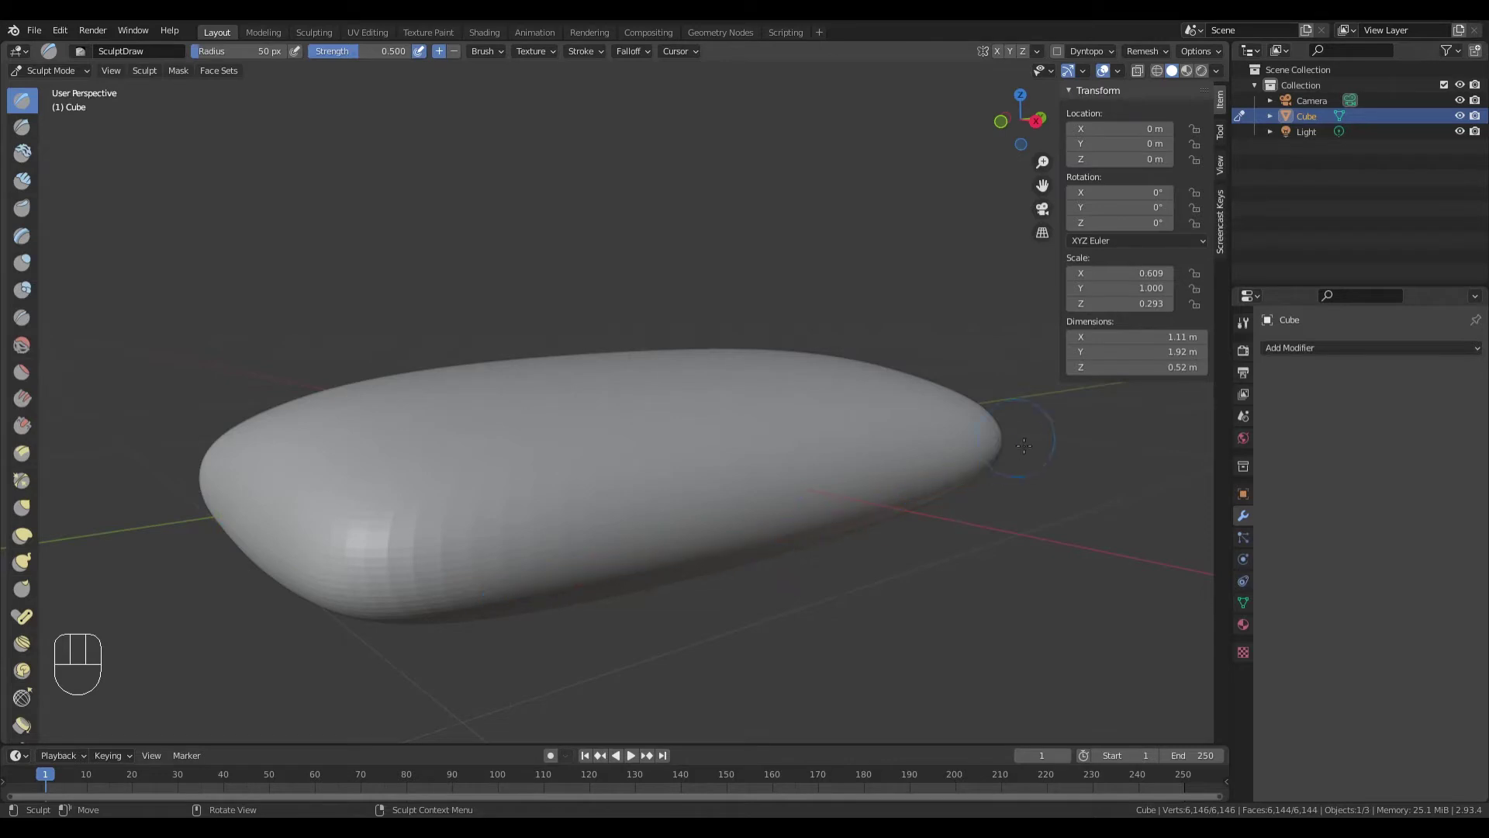
{"action": "left_click", "coordinate": [22, 126]}
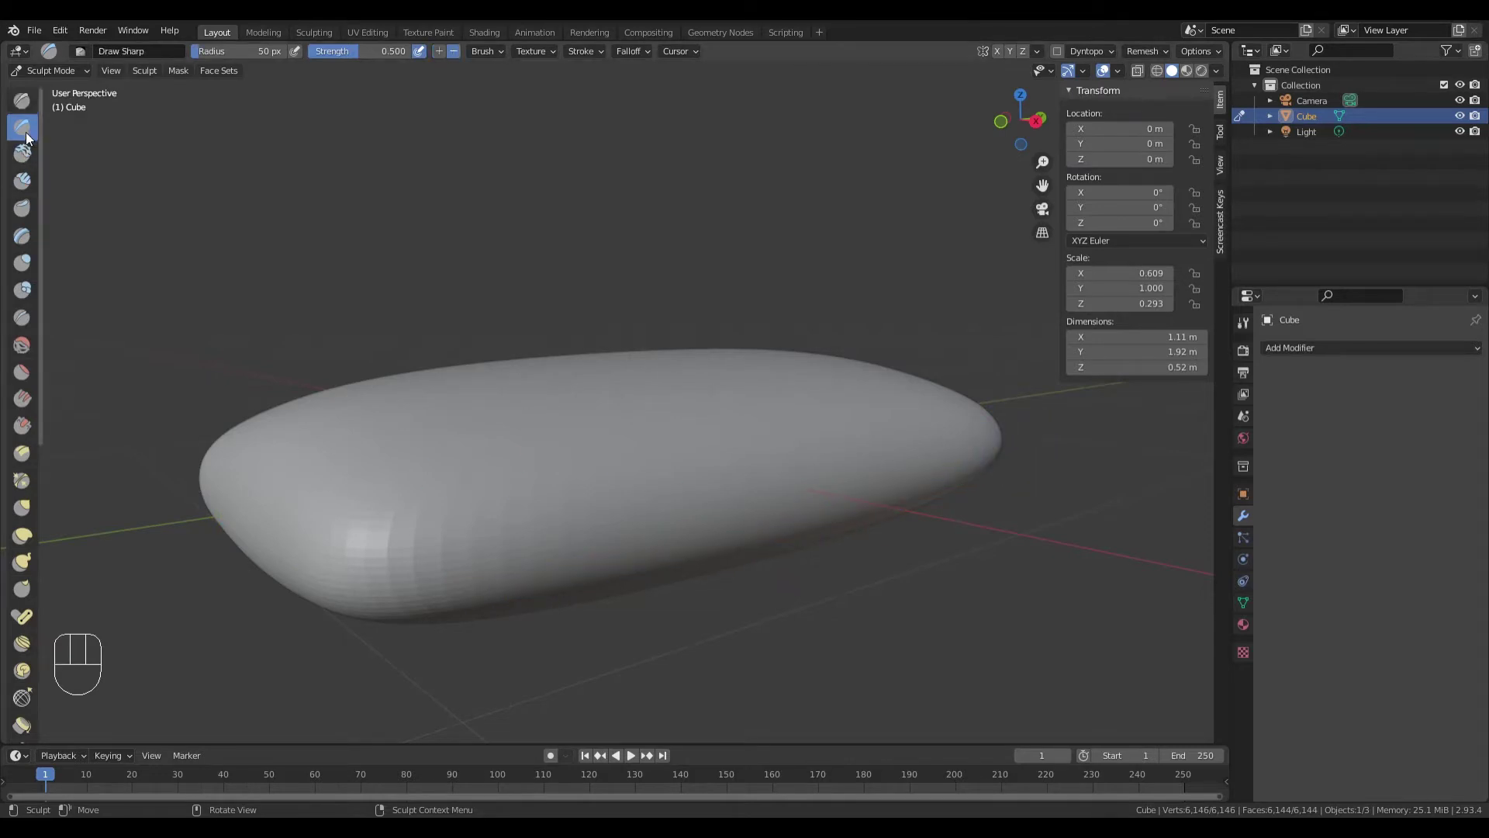
{"action": "middle_click_drag", "start_coordinate": [306, 539], "coordinate": [409, 553]}
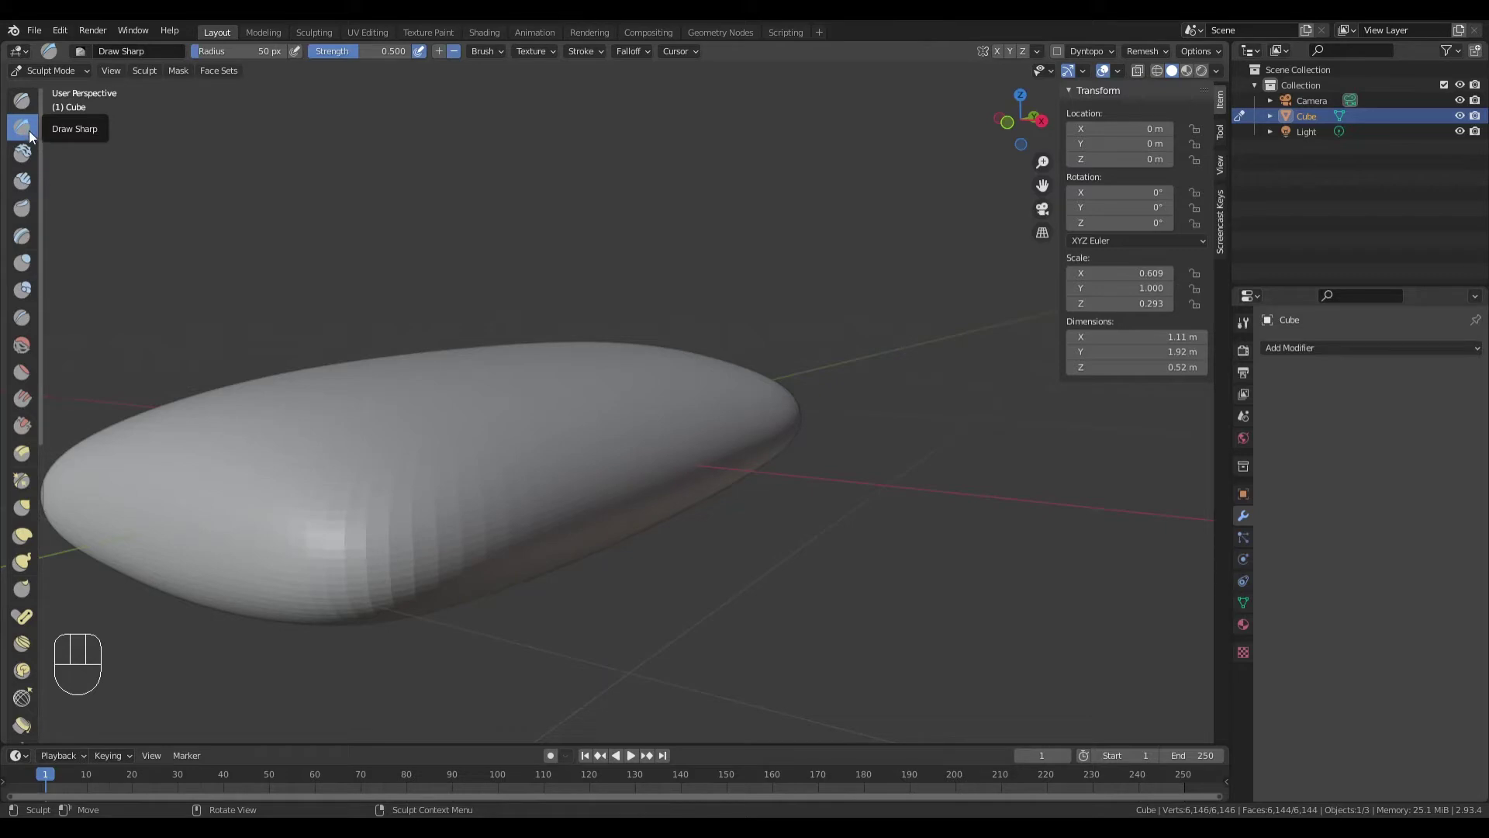
Step: Enable sculpt symmetry on the X and Y axes for the sandbag
{"action": "mouse_move", "coordinate": [316, 416]}
{"action": "middle_mouse_down", "text": "shift"}
{"action": "mouse_move", "coordinate": [412, 406]}
{"action": "mouse_move", "coordinate": [398, 415]}
{"action": "middle_mouse_up", "text": "shift"}
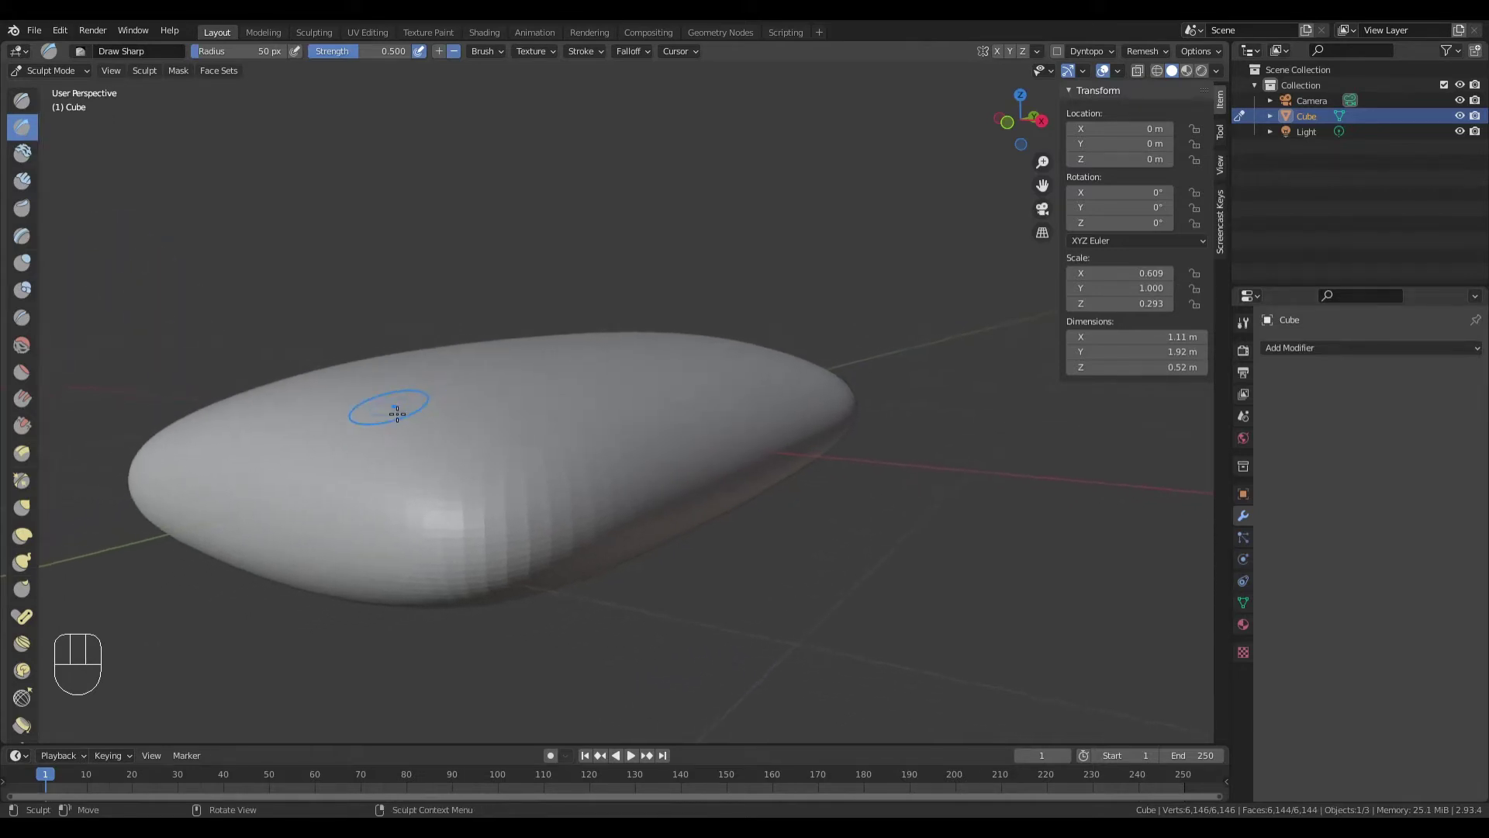
{"action": "left_click", "coordinate": [998, 51]}
{"action": "left_click", "coordinate": [1010, 51]}
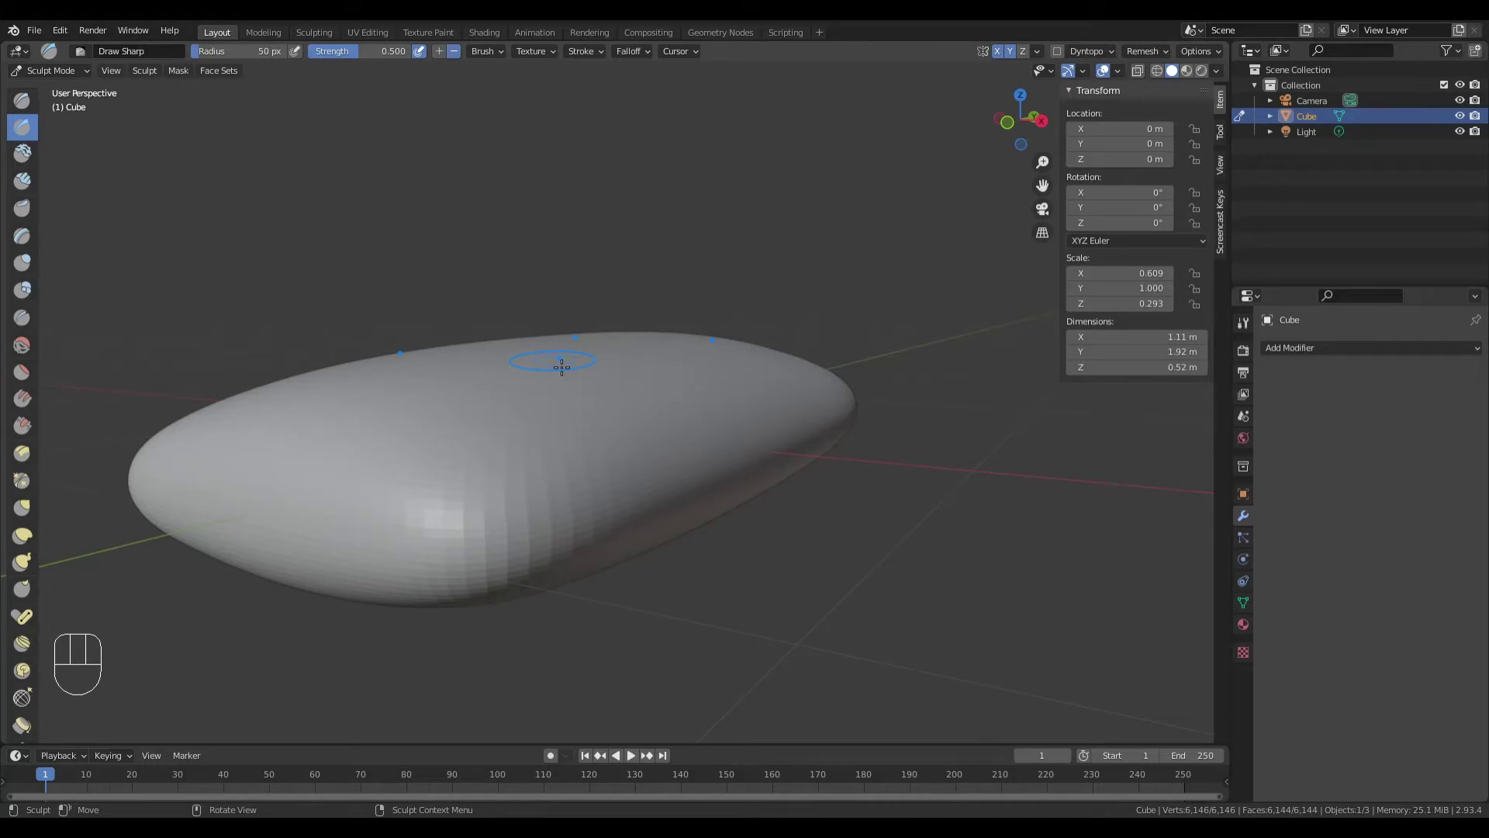
Step: Try mirrored Draw Sharp strokes across the top of the sandbag and undo them
{"action": "mouse_move", "coordinate": [561, 367]}
{"action": "left_mouse_down"}
{"action": "mouse_move", "coordinate": [485, 427]}
{"action": "mouse_move", "coordinate": [404, 444]}
{"action": "mouse_move", "coordinate": [434, 384]}
{"action": "mouse_move", "coordinate": [479, 376]}
{"action": "mouse_move", "coordinate": [411, 380]}
{"action": "left_mouse_up"}
{"action": "mouse_move", "coordinate": [411, 380]}
{"action": "middle_mouse_down"}
{"action": "mouse_move", "coordinate": [599, 352]}
{"action": "mouse_move", "coordinate": [581, 312]}
{"action": "mouse_move", "coordinate": [586, 249]}
{"action": "mouse_move", "coordinate": [655, 366]}
{"action": "mouse_move", "coordinate": [617, 365]}
{"action": "middle_mouse_up"}
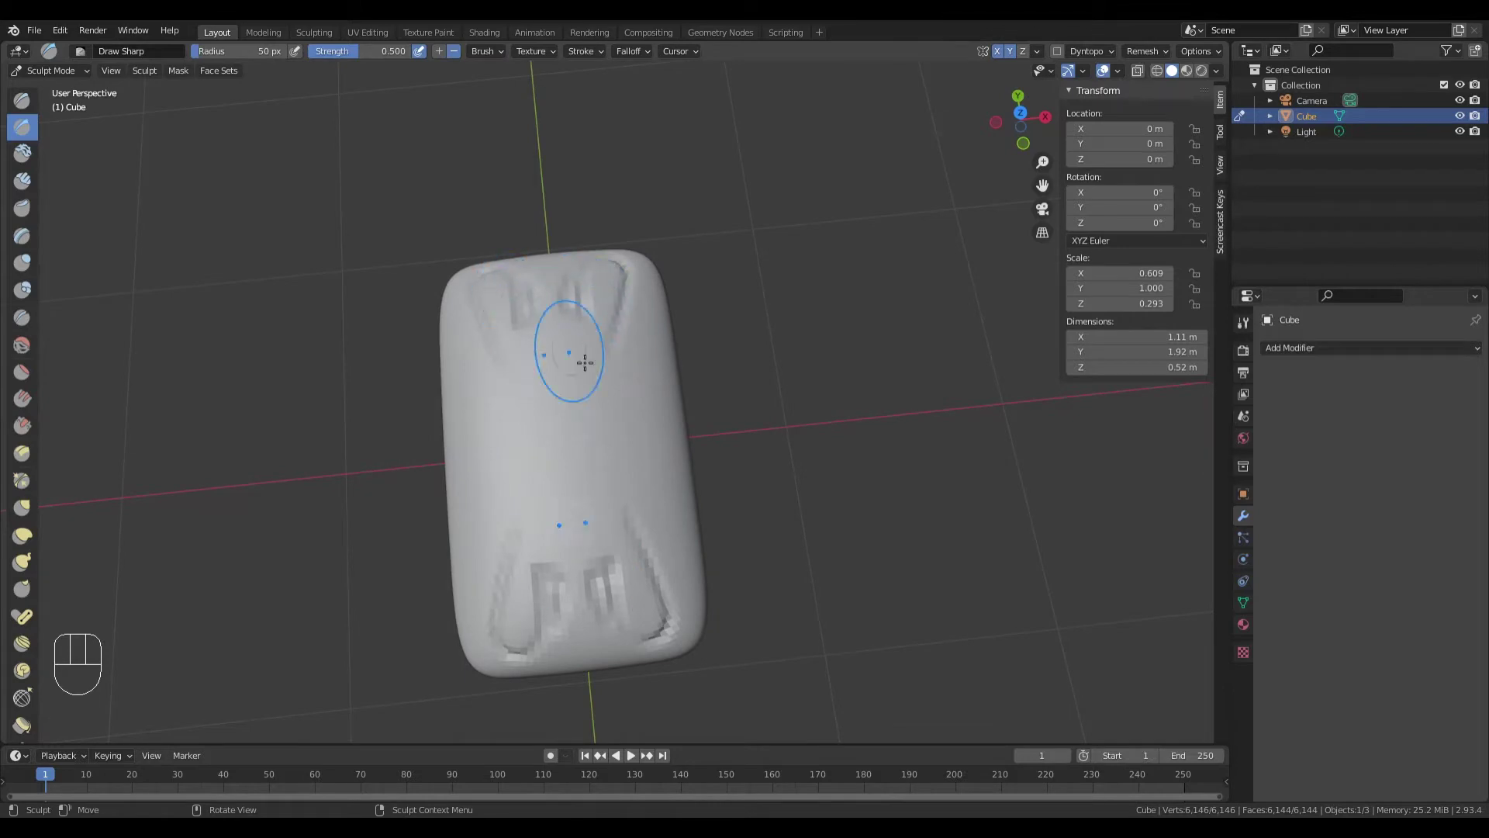
{"action": "key", "text": "ctrl+z"}
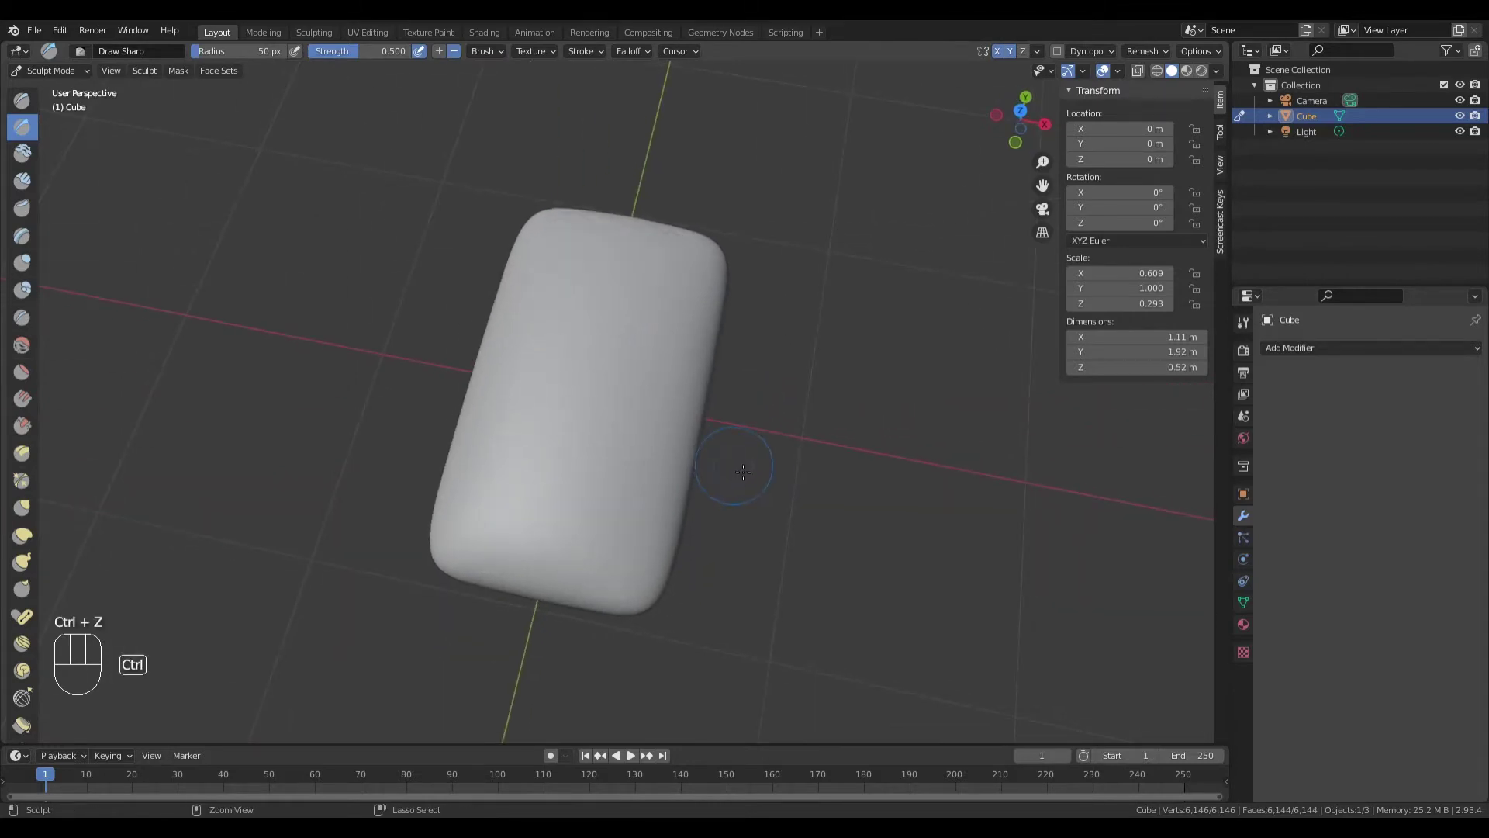
Step: Set the Draw Sharp brush to the Add direction with a radius of 49 px and a strength of 0.833
{"action": "mouse_move", "coordinate": [737, 488]}
{"action": "middle_mouse_down"}
{"action": "mouse_move", "coordinate": [713, 450]}
{"action": "mouse_move", "coordinate": [725, 409]}
{"action": "mouse_move", "coordinate": [682, 465]}
{"action": "mouse_move", "coordinate": [749, 517]}
{"action": "mouse_move", "coordinate": [775, 434]}
{"action": "middle_mouse_up"}
{"action": "scroll", "coordinate": [682, 469], "scroll_direction": "up", "scroll_amount": 5}
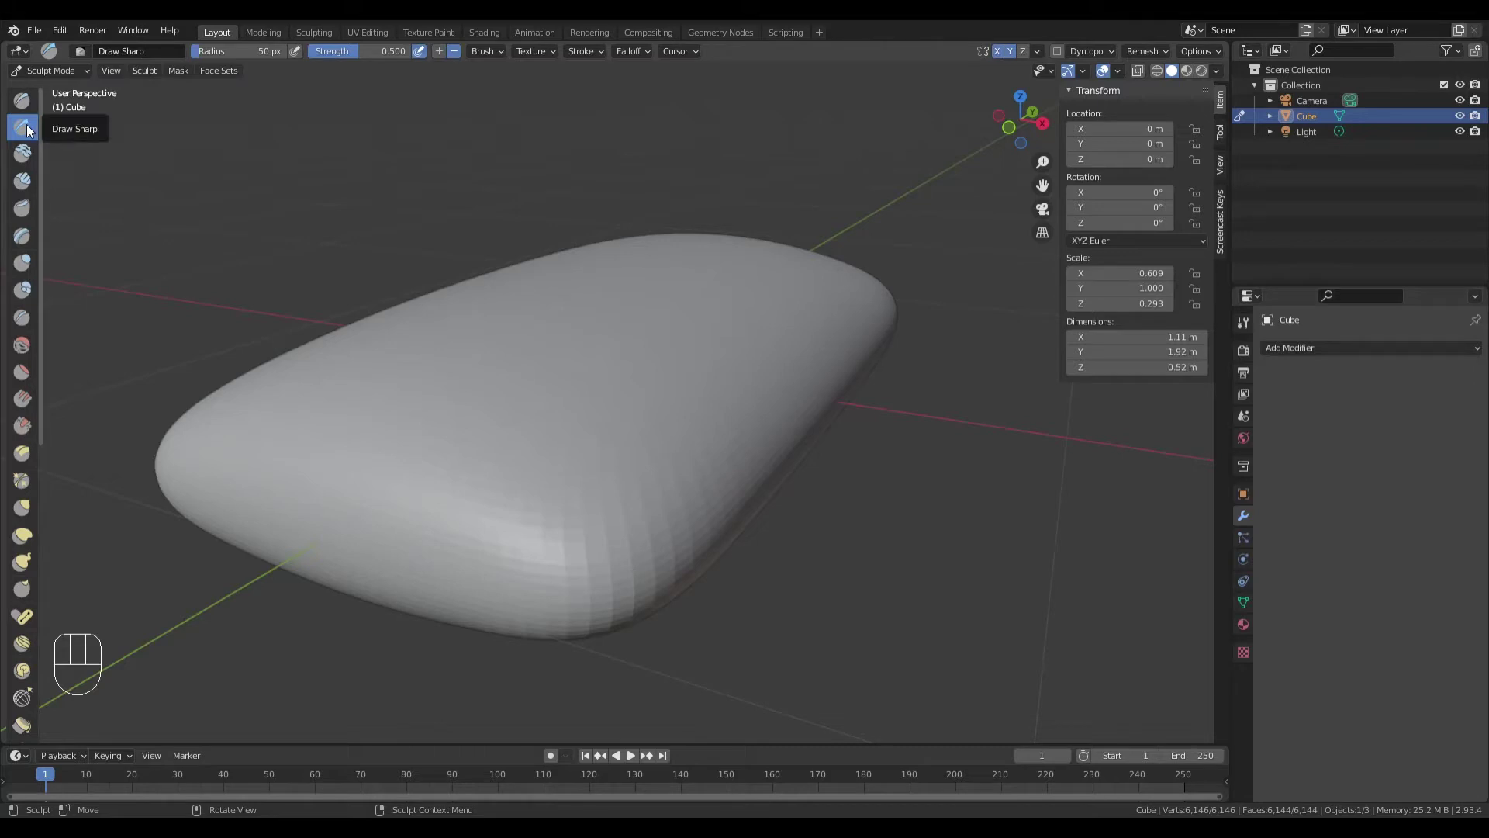
{"action": "left_click", "coordinate": [439, 52]}
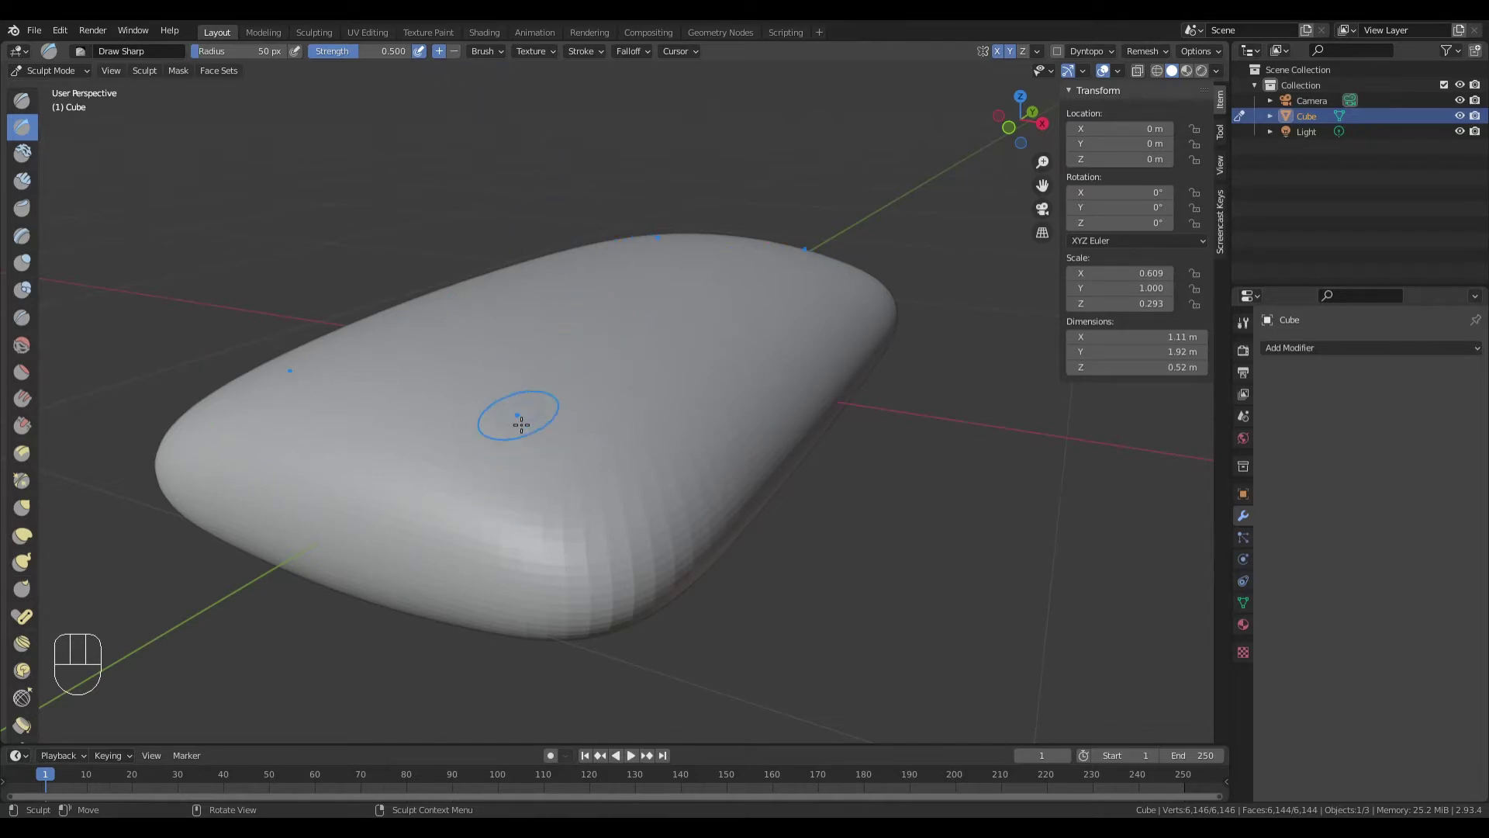
{"action": "middle_click_drag", "start_coordinate": [548, 370], "coordinate": [538, 400]}
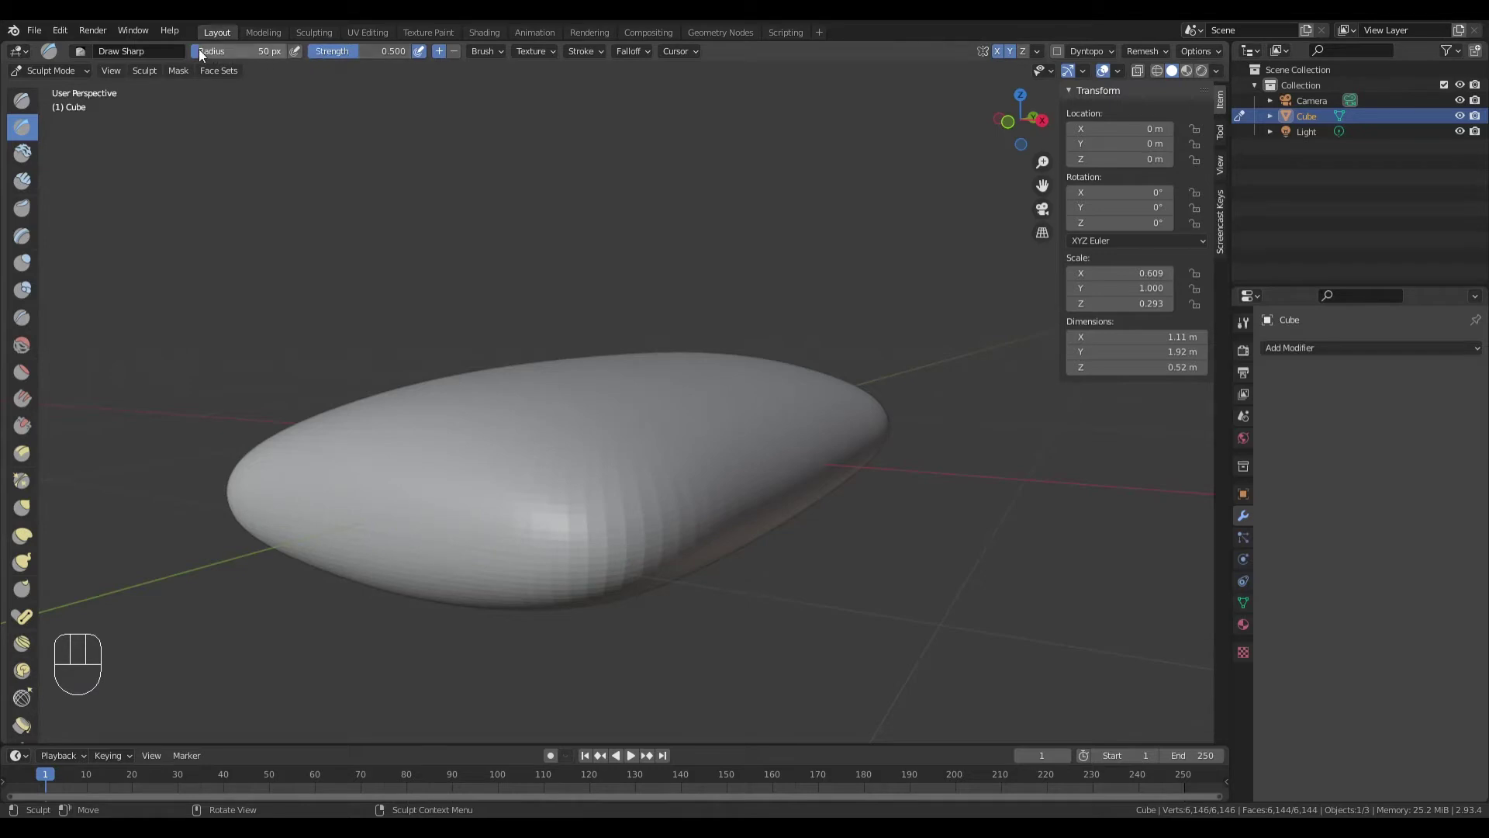
{"action": "left_click_drag", "start_coordinate": [200, 51], "coordinate": [268, 52]}
{"action": "left_click_drag", "start_coordinate": [266, 53], "coordinate": [265, 52]}
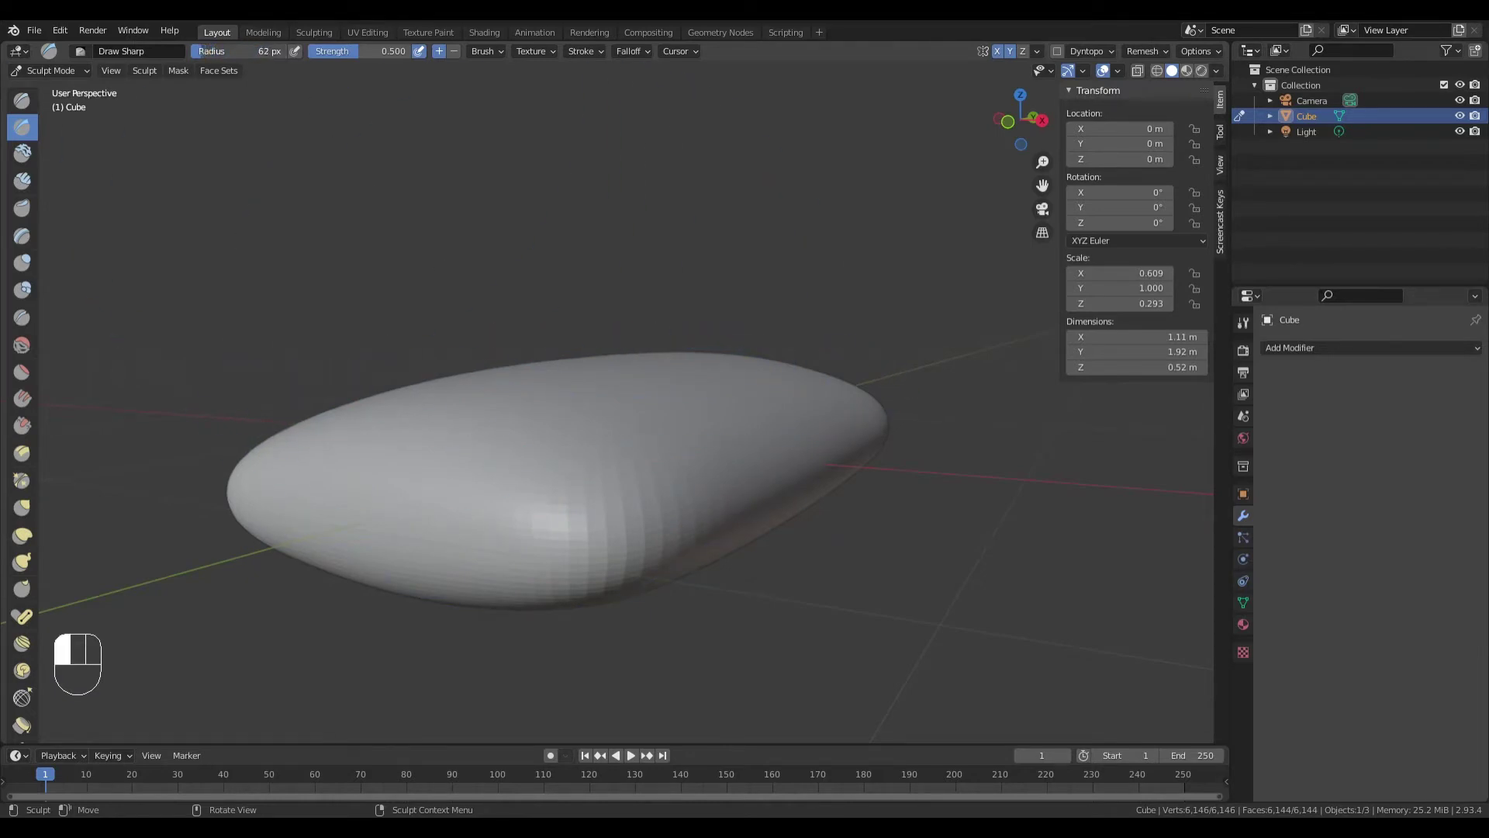
{"action": "left_click_drag", "start_coordinate": [266, 53], "coordinate": [256, 53]}
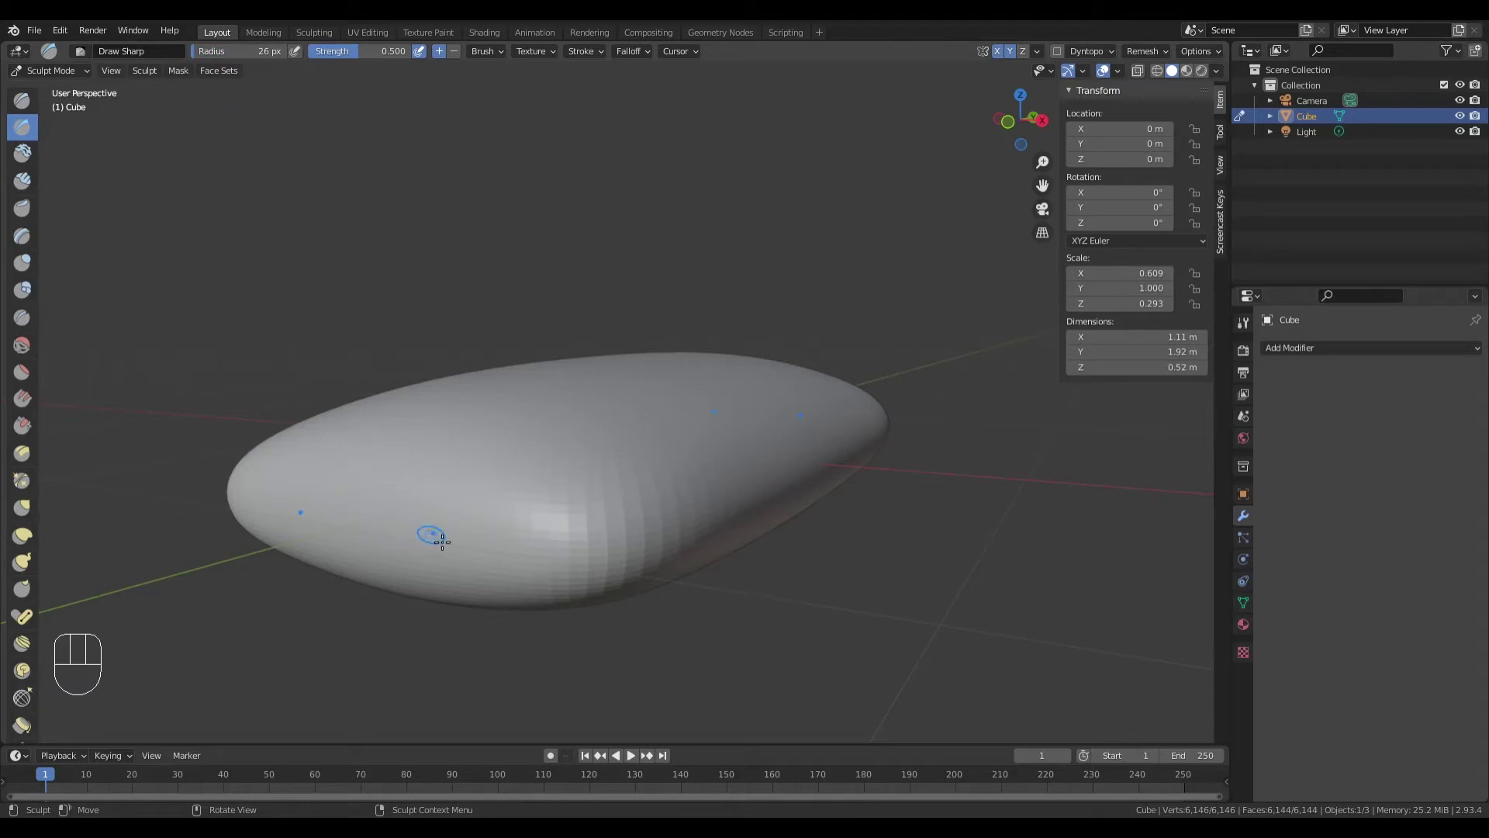
{"action": "mouse_move", "coordinate": [198, 49]}
{"action": "left_mouse_down"}
{"action": "mouse_move", "coordinate": [253, 49]}
{"action": "mouse_move", "coordinate": [208, 55]}
{"action": "mouse_move", "coordinate": [228, 51]}
{"action": "left_mouse_up"}
{"action": "left_click_drag", "start_coordinate": [356, 53], "coordinate": [386, 51]}
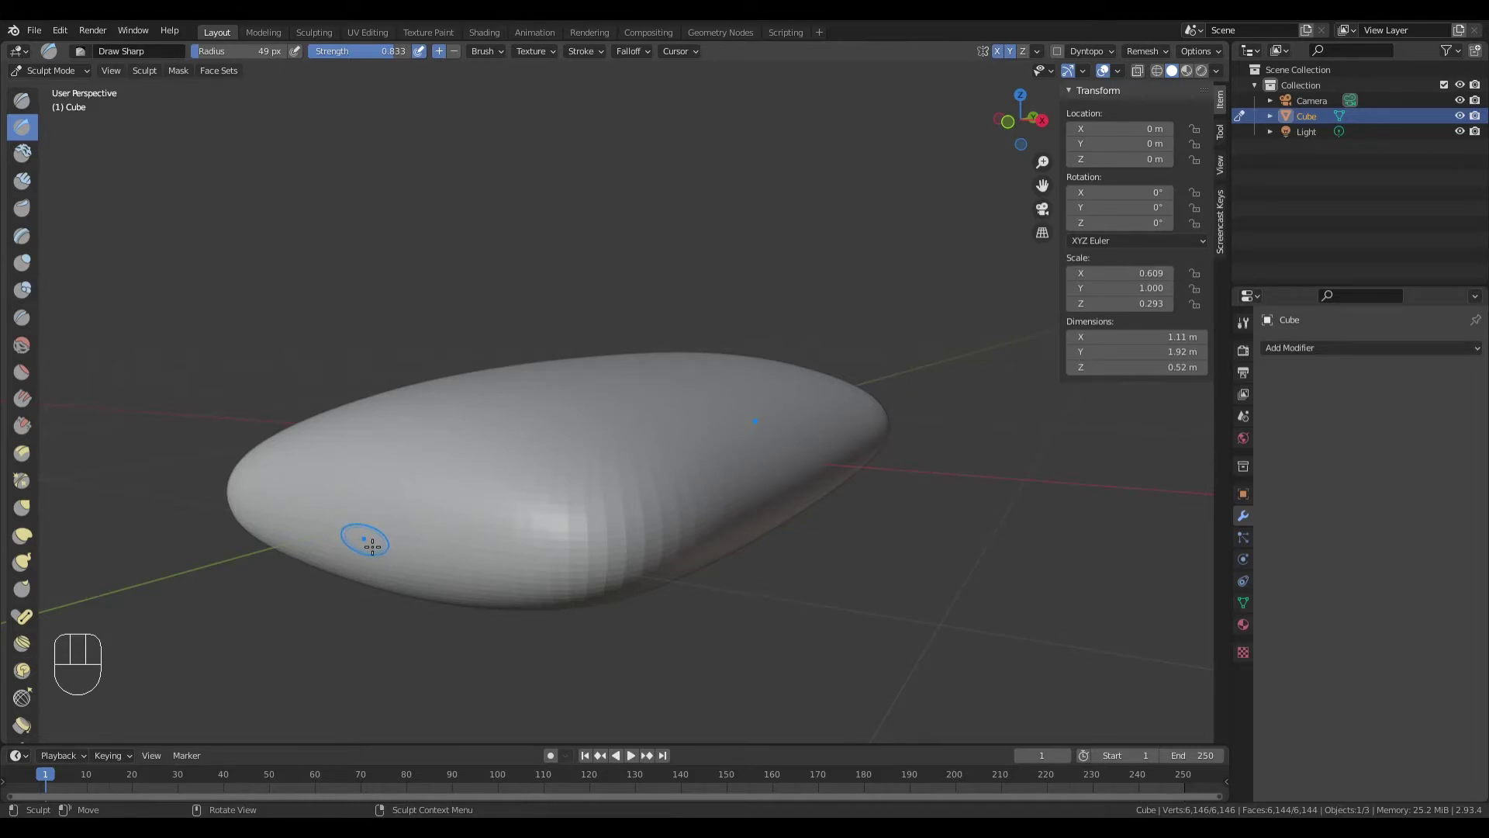
Step: Sculpt a raised seam around the sandbag's outer side edge with the Draw Sharp brush
{"action": "mouse_move", "coordinate": [372, 545]}
{"action": "left_mouse_down"}
{"action": "mouse_move", "coordinate": [594, 574]}
{"action": "mouse_move", "coordinate": [689, 554]}
{"action": "mouse_move", "coordinate": [835, 484]}
{"action": "left_mouse_up"}
{"action": "mouse_move", "coordinate": [835, 484]}
{"action": "middle_mouse_down"}
{"action": "mouse_move", "coordinate": [734, 492]}
{"action": "mouse_move", "coordinate": [776, 473]}
{"action": "mouse_move", "coordinate": [656, 531]}
{"action": "mouse_move", "coordinate": [434, 493]}
{"action": "middle_mouse_up"}
{"action": "scroll", "coordinate": [434, 493], "scroll_direction": "down", "scroll_amount": 2}
{"action": "key", "text": "shift+z"}
{"action": "middle_click_drag", "start_coordinate": [222, 467], "coordinate": [426, 493], "text": "shift"}
{"action": "key", "text": "z"}
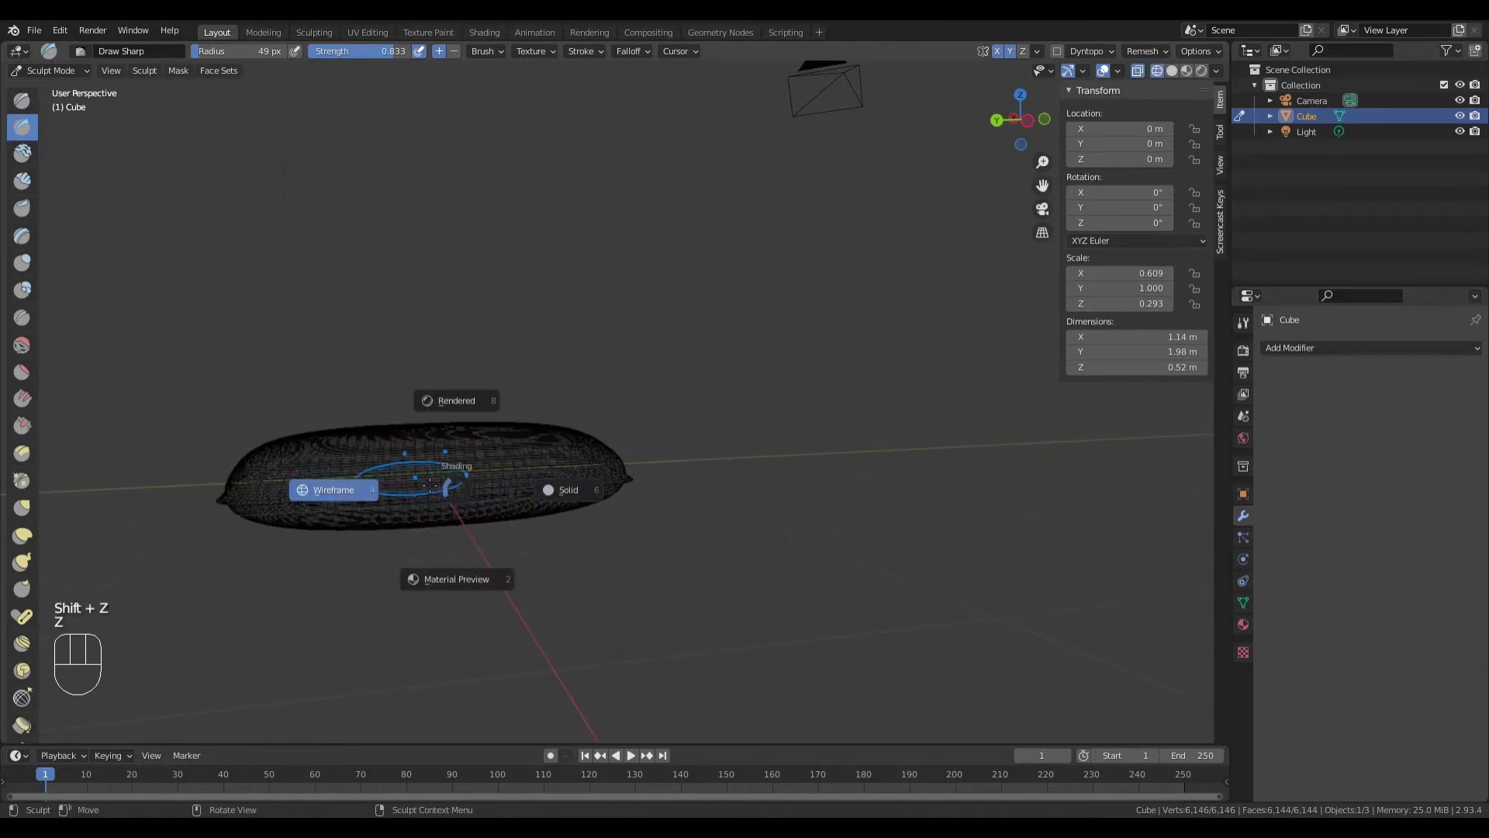
{"action": "left_click", "coordinate": [567, 488]}
{"action": "scroll", "coordinate": [567, 489], "scroll_direction": "up", "scroll_amount": 6}
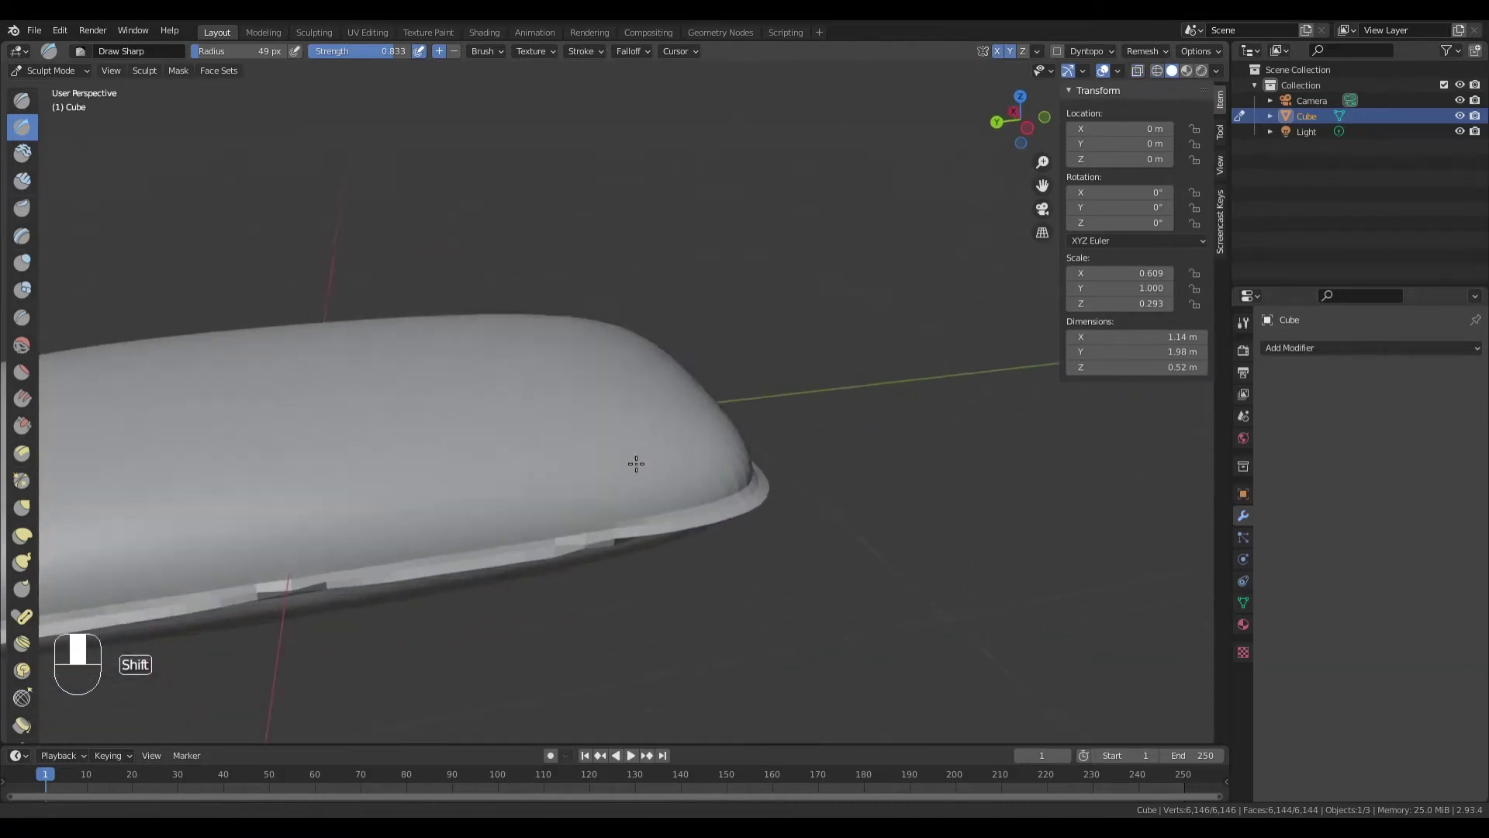
Step: Inspect the raised seam from several sides and return the sandbag to Object Mode
{"action": "middle_click_drag", "start_coordinate": [677, 433], "coordinate": [1036, 443]}
{"action": "middle_click_drag", "start_coordinate": [459, 439], "coordinate": [578, 450]}
{"action": "middle_click_drag", "start_coordinate": [292, 452], "coordinate": [1090, 426], "text": "shift"}
{"action": "scroll", "coordinate": [602, 471], "scroll_direction": "down", "scroll_amount": 3}
{"action": "middle_click_drag", "start_coordinate": [459, 403], "coordinate": [526, 445]}
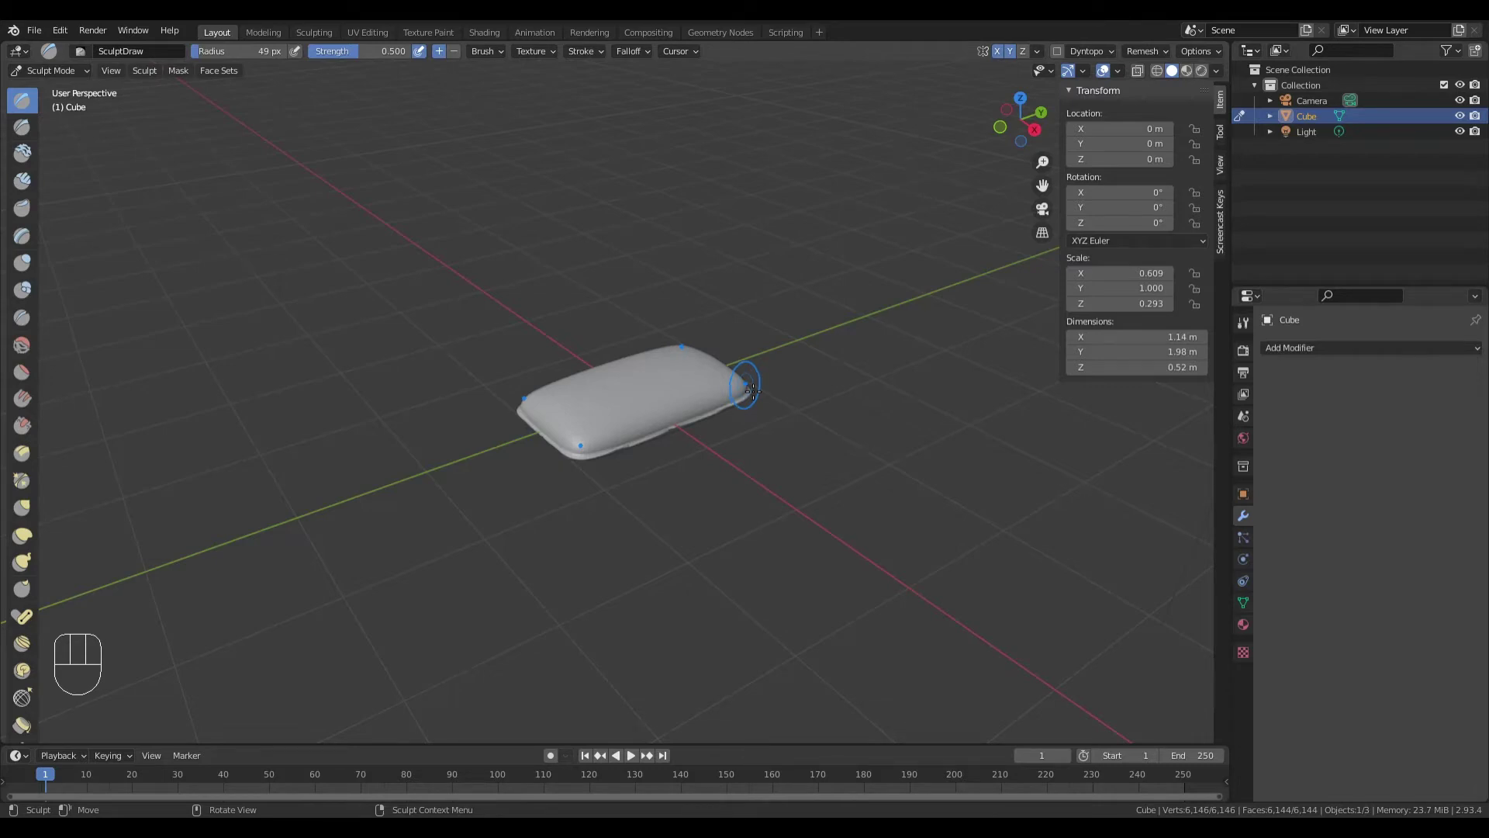
{"action": "left_click", "coordinate": [68, 71]}
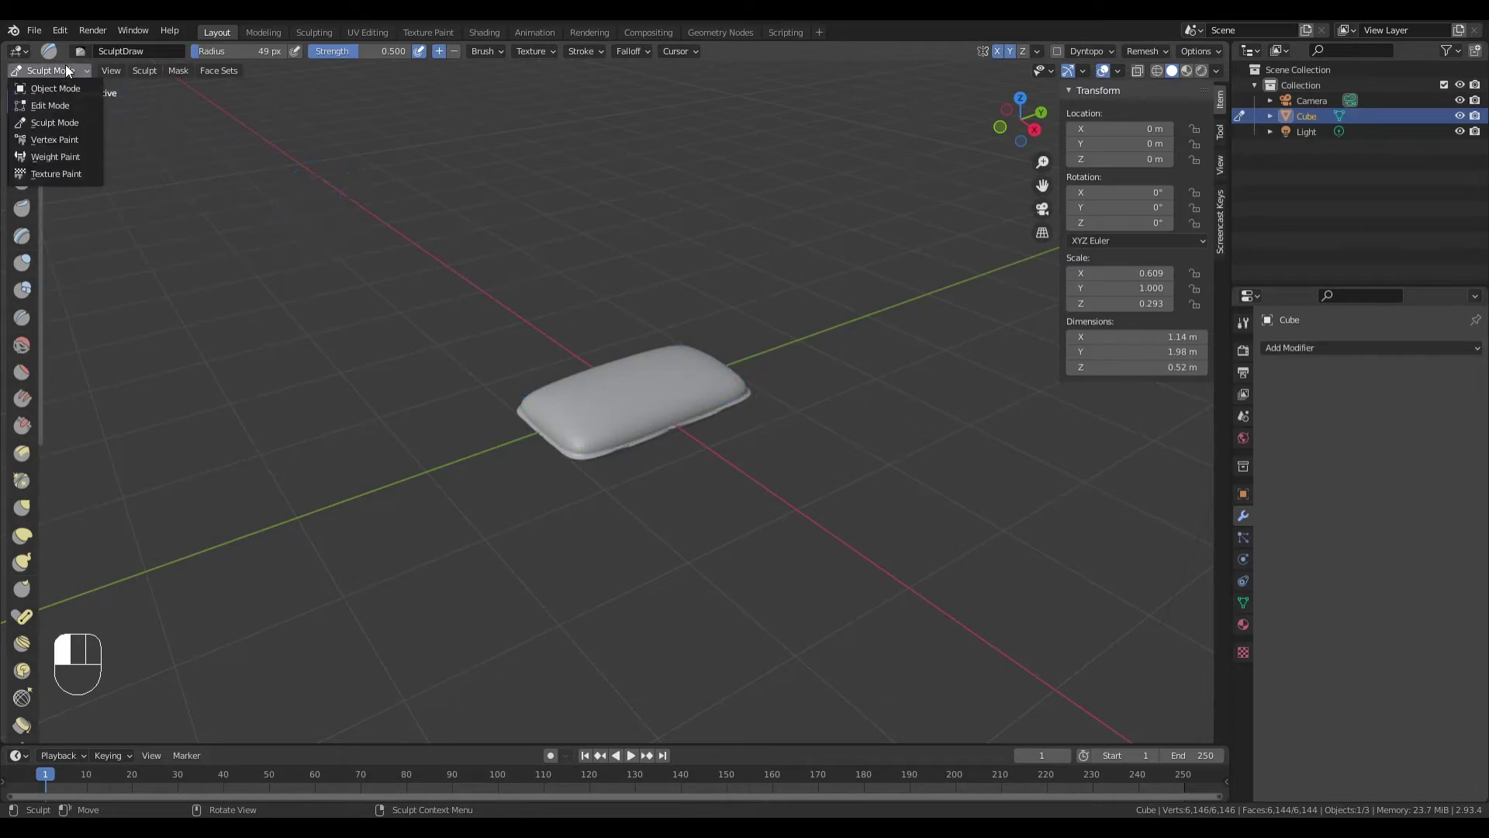
{"action": "left_click", "coordinate": [65, 87]}
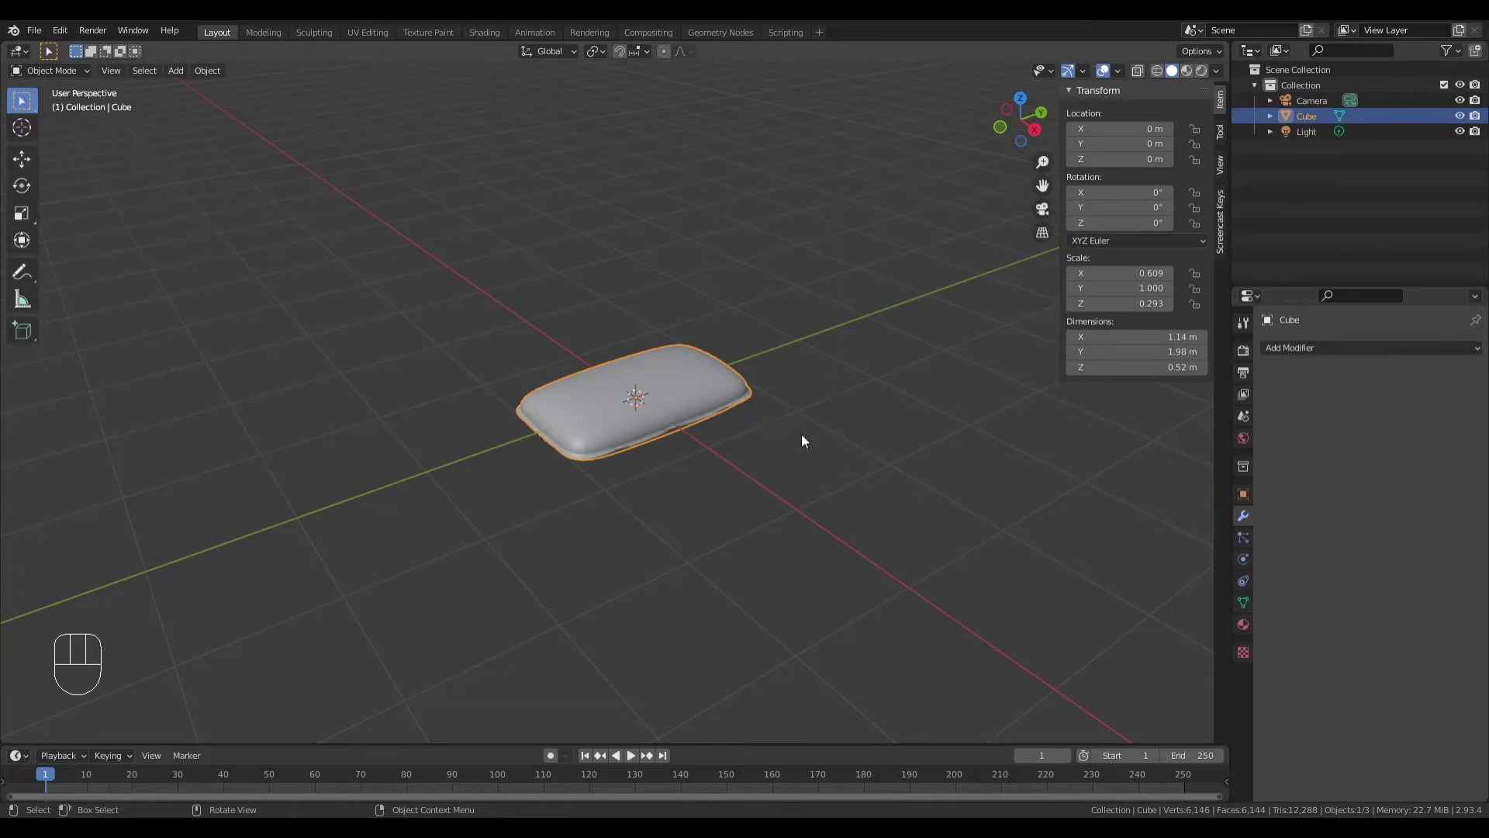
Step: Add a Grid mesh at the origin and hide the sandbag Cube in the viewport
{"action": "key", "text": "shift"}
{"action": "left_click", "coordinate": [185, 69]}
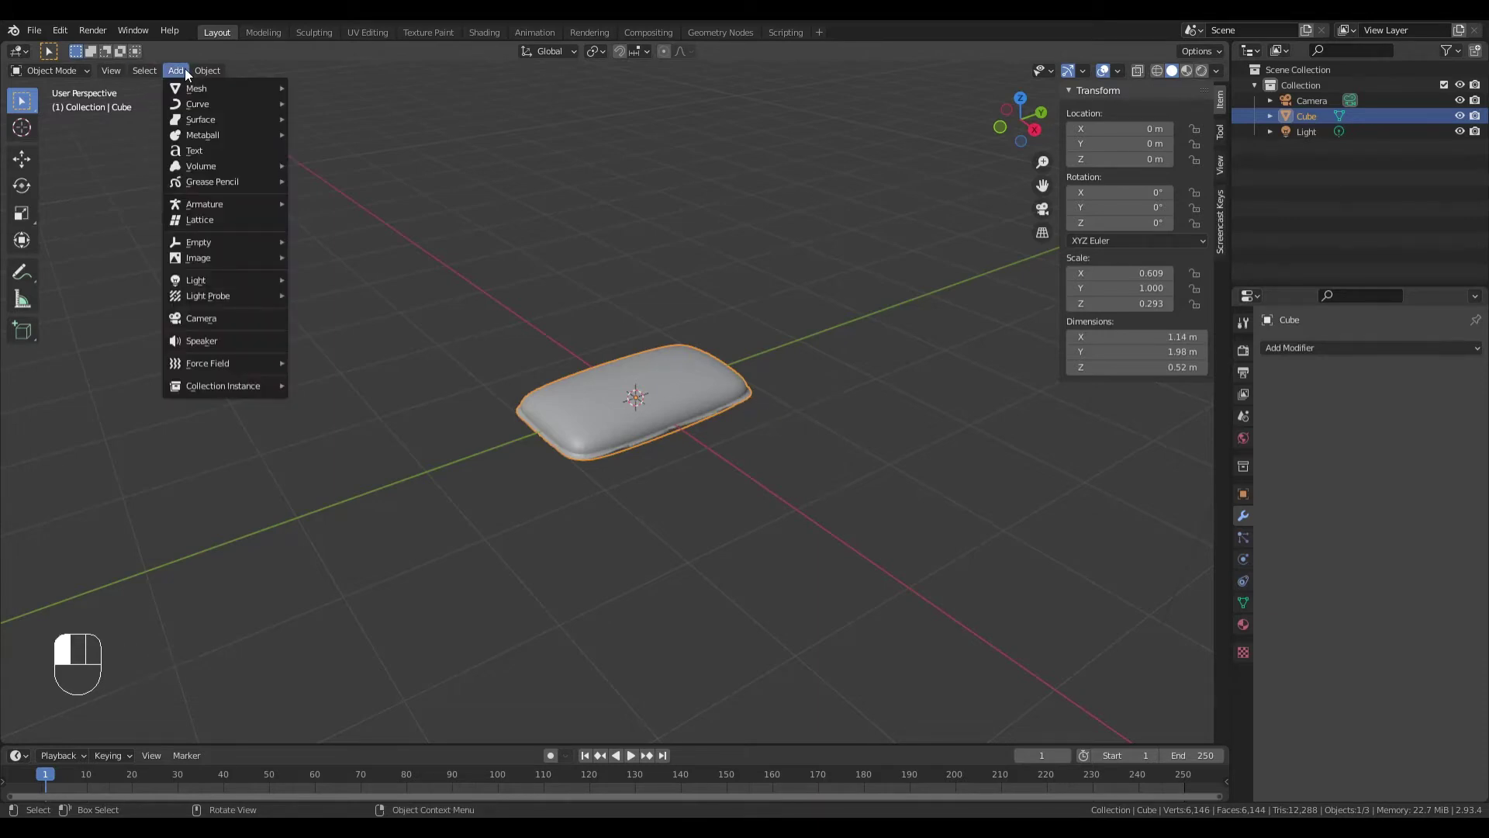
{"action": "left_click", "coordinate": [203, 71]}
{"action": "mouse_move", "coordinate": [180, 68]}
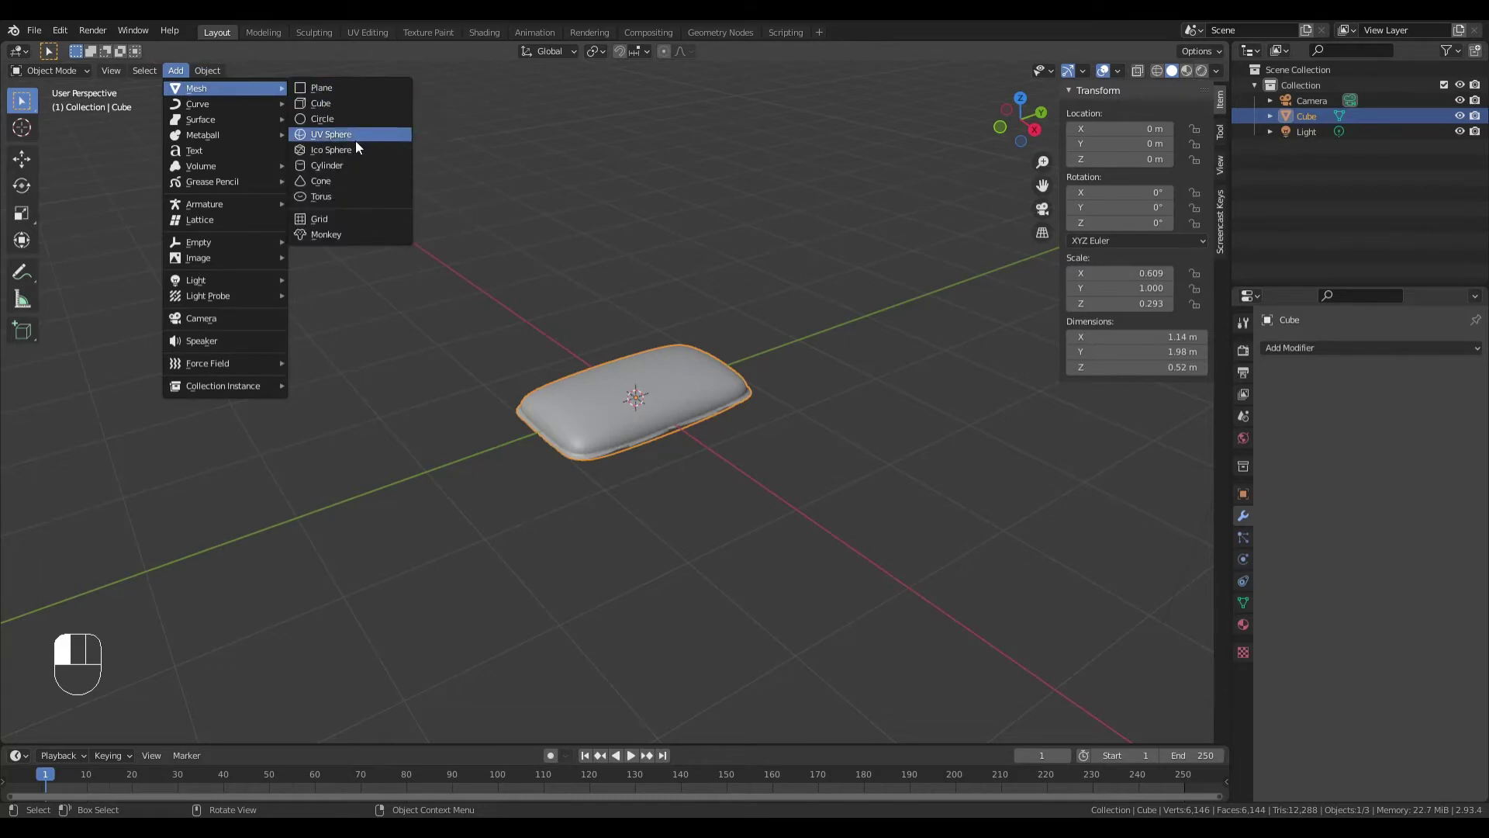
{"action": "left_click", "coordinate": [347, 221]}
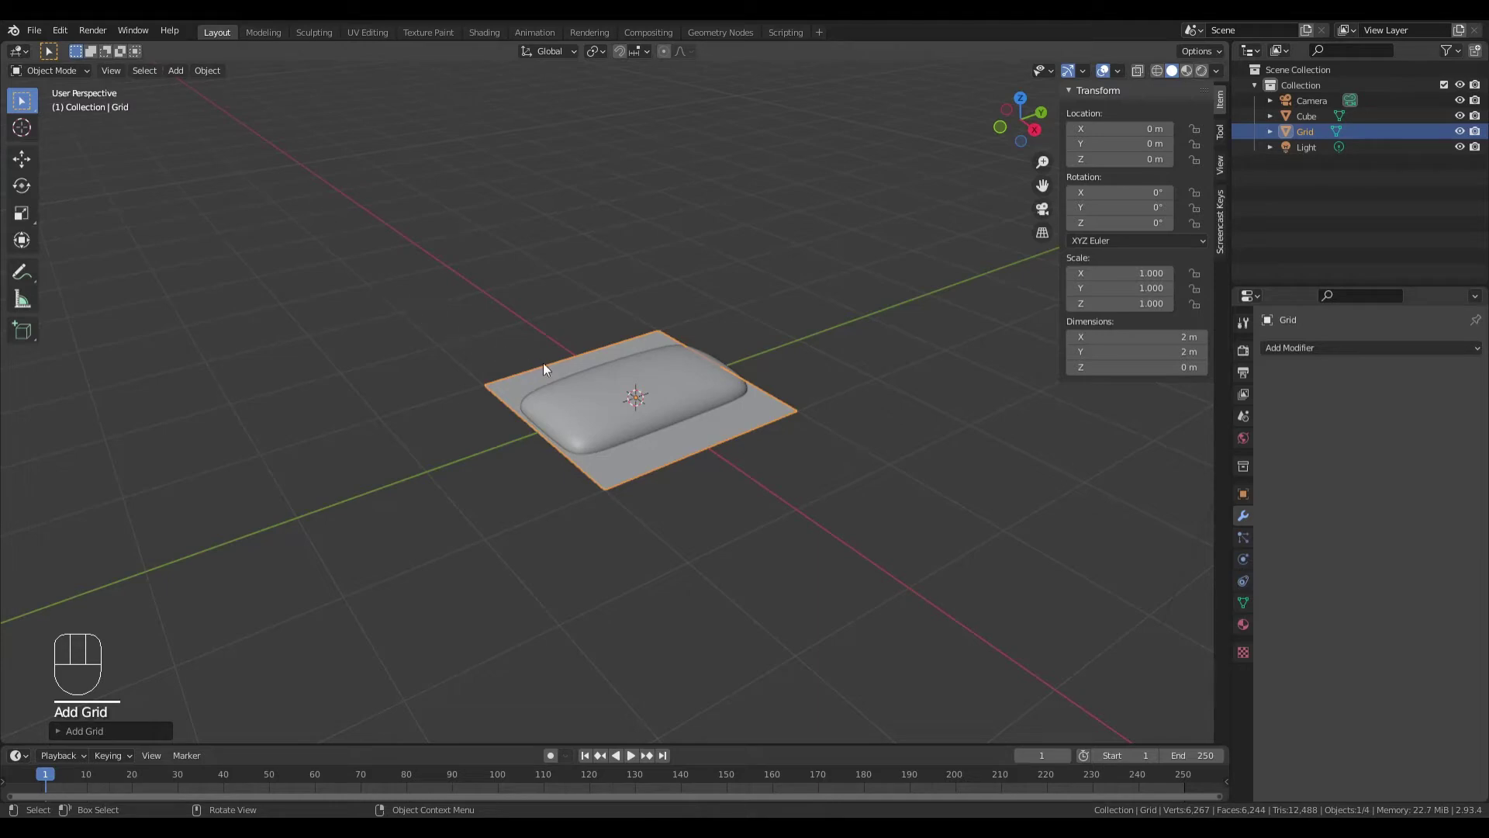
{"action": "left_click", "coordinate": [639, 375]}
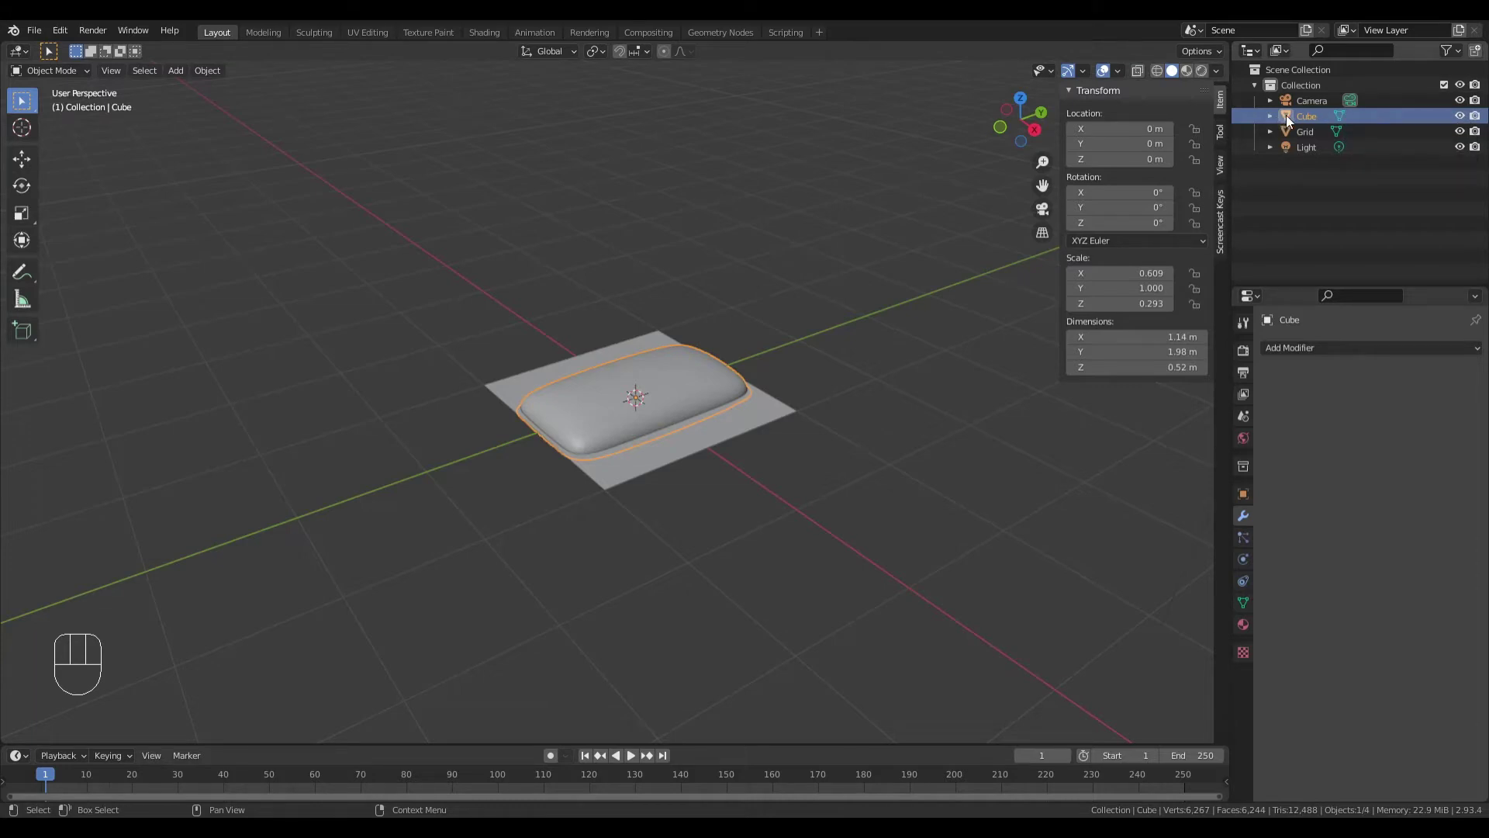
{"action": "left_click", "coordinate": [1461, 116]}
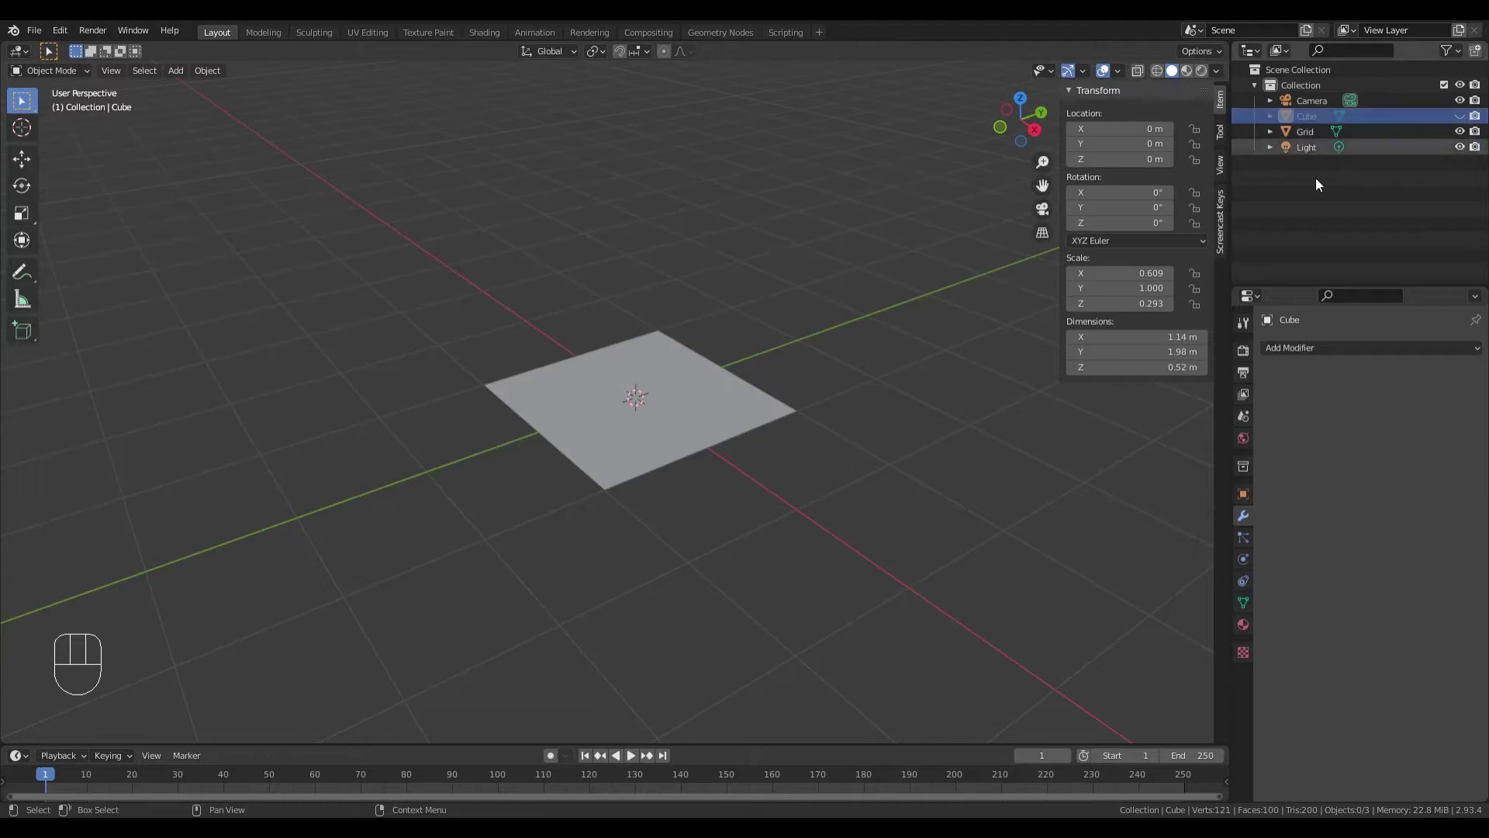
Step: Stand the grid upright by setting its Y rotation to 90°
{"action": "scroll", "coordinate": [839, 454], "scroll_direction": "up", "scroll_amount": 1}
{"action": "scroll", "coordinate": [847, 442], "scroll_direction": "up", "scroll_amount": 1}
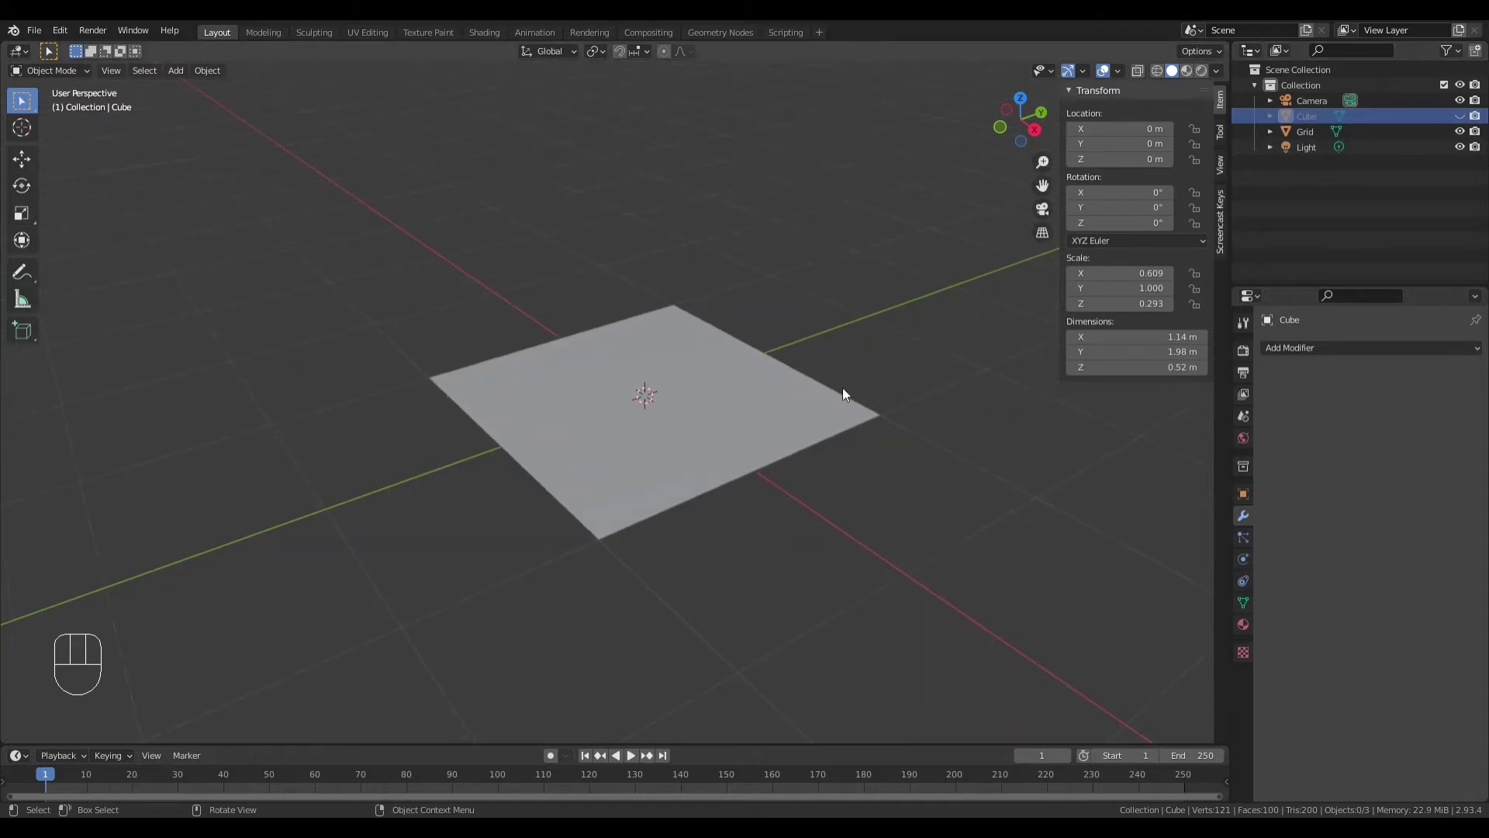
{"action": "left_click", "coordinate": [680, 319]}
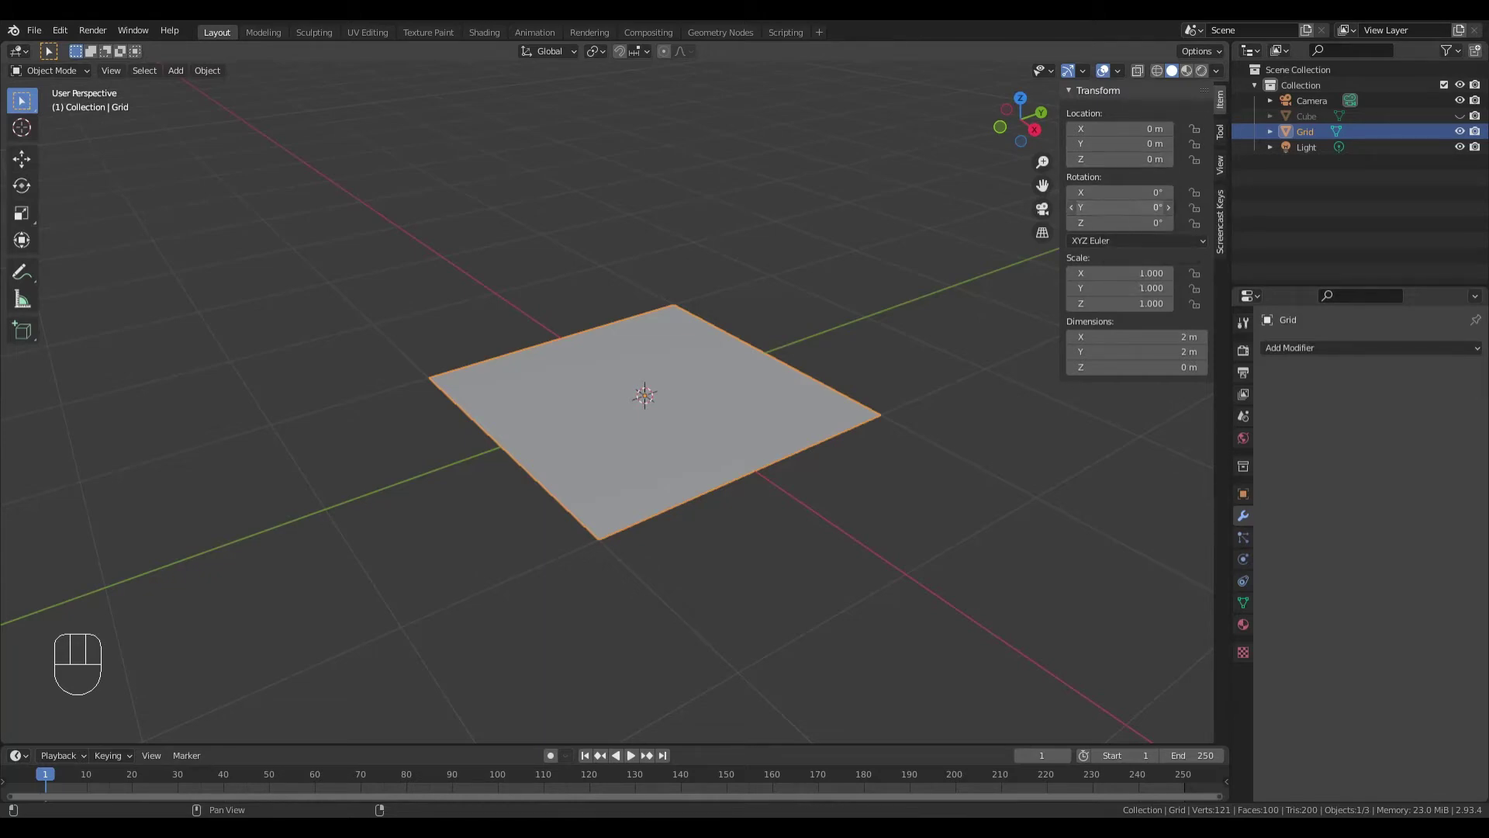
{"action": "left_click", "coordinate": [1135, 213]}
{"action": "type", "text": "90"}
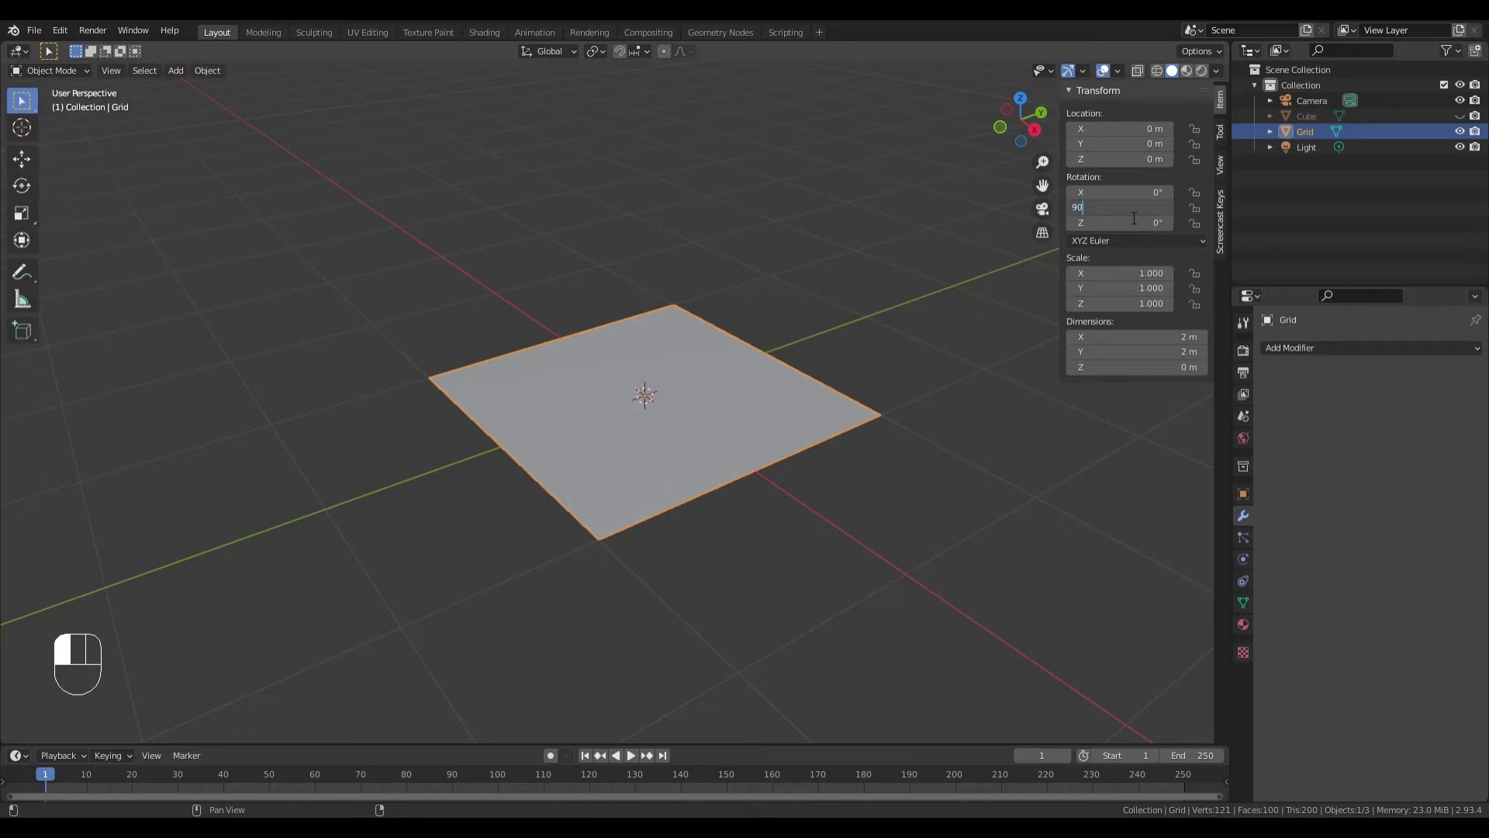
{"action": "key", "text": "Return"}
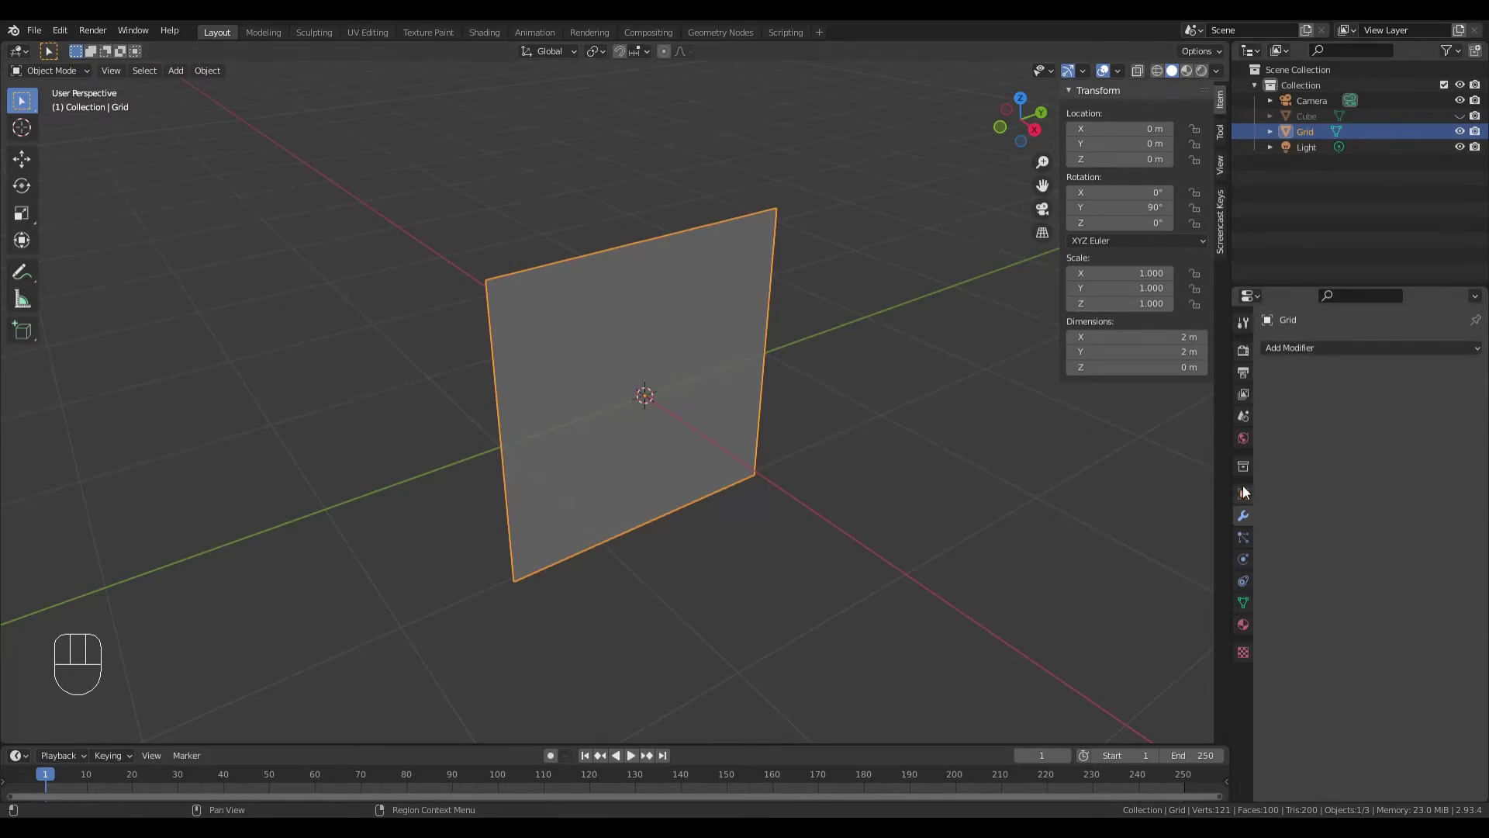
Step: Add a Geometry Nodes modifier to the upright grid
{"action": "left_click", "coordinate": [1245, 516]}
{"action": "left_click", "coordinate": [1324, 348]}
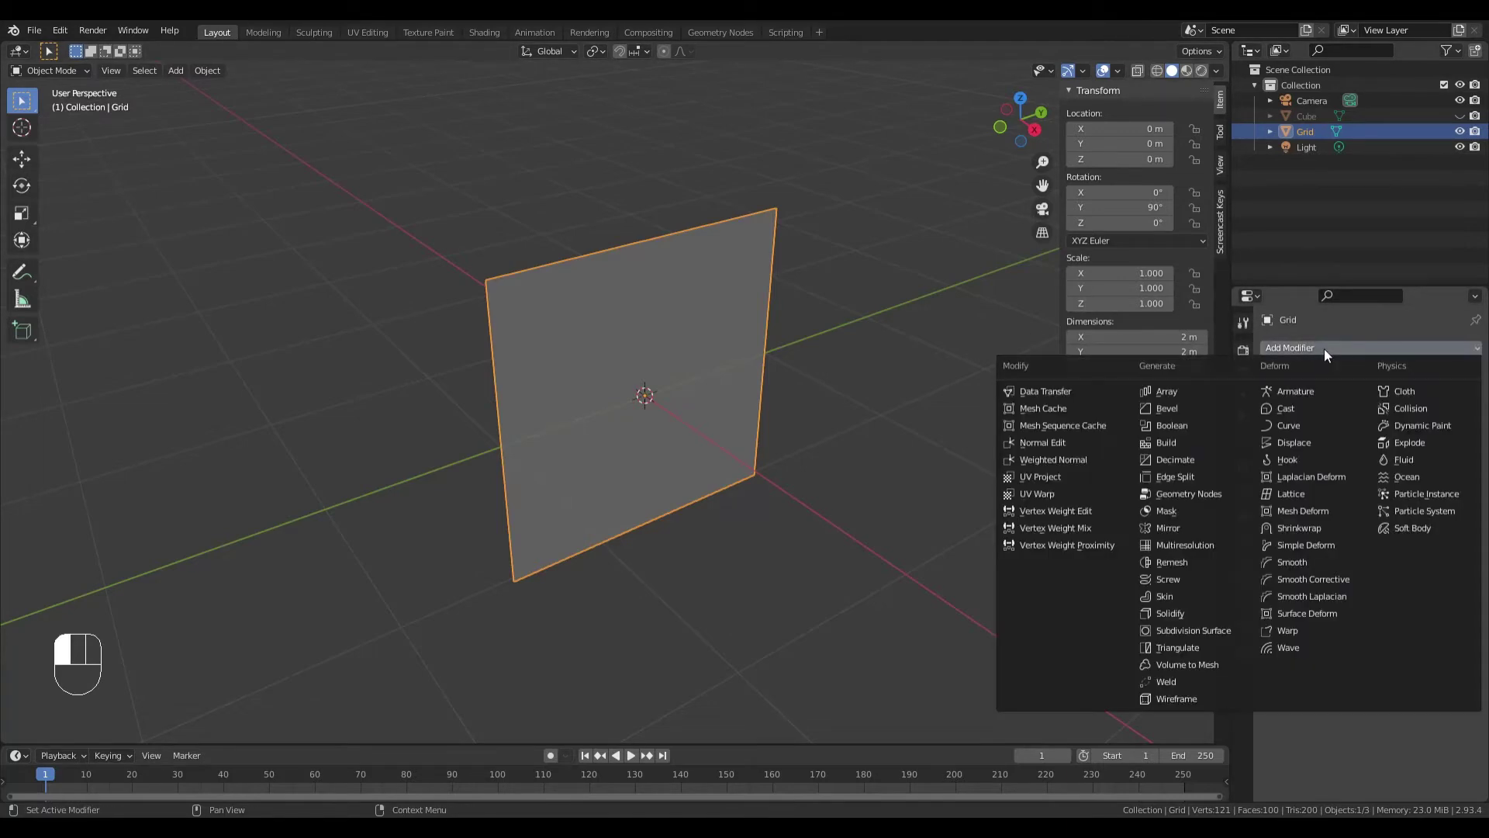
{"action": "left_click", "coordinate": [1200, 494]}
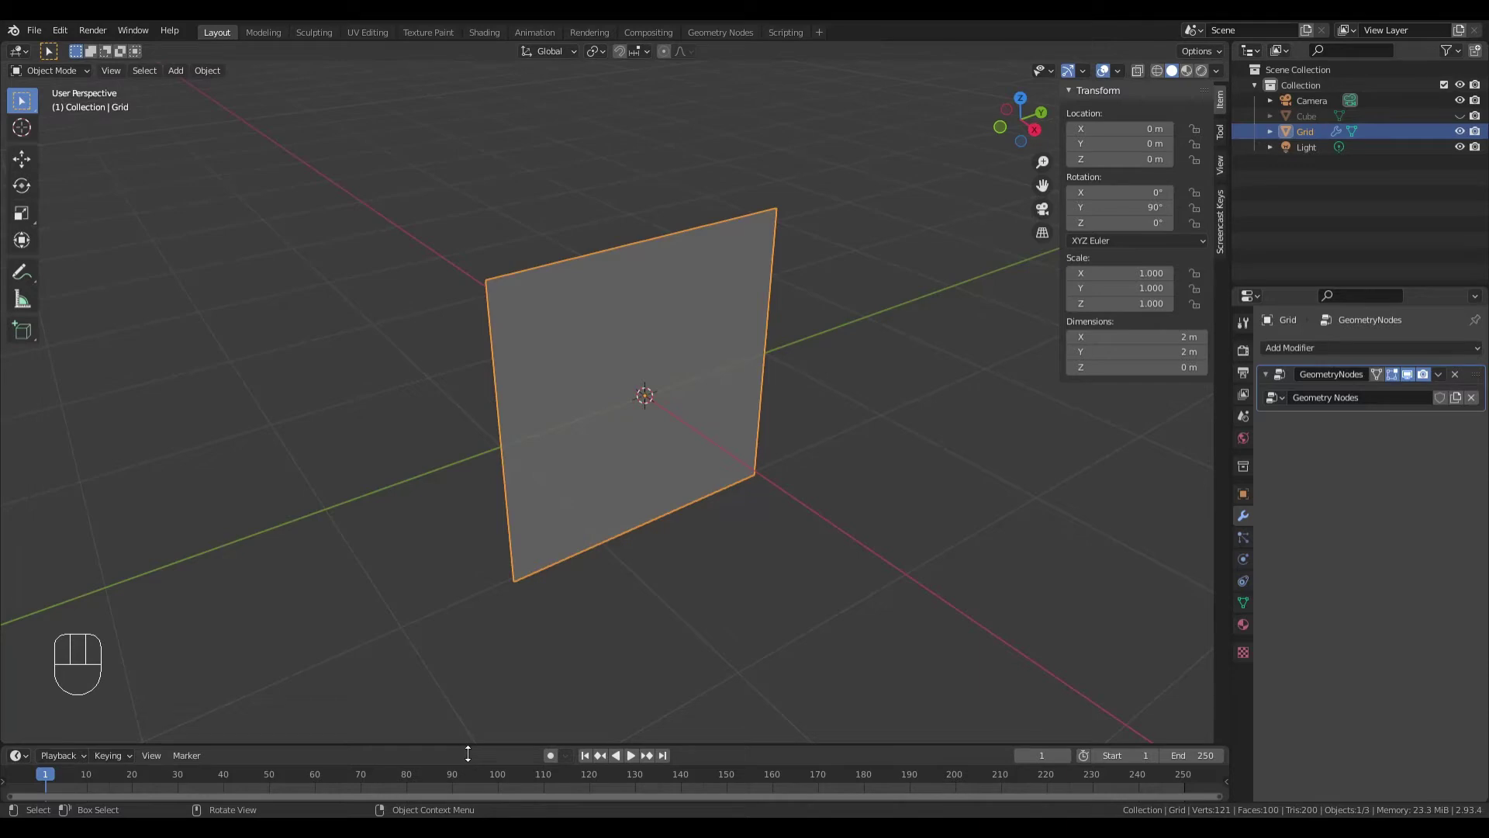
Step: Enlarge the timeline area, turn it into a Geometry Node Editor and frame the Group Input and Group Output nodes
{"action": "left_click_drag", "start_coordinate": [468, 753], "coordinate": [477, 523]}
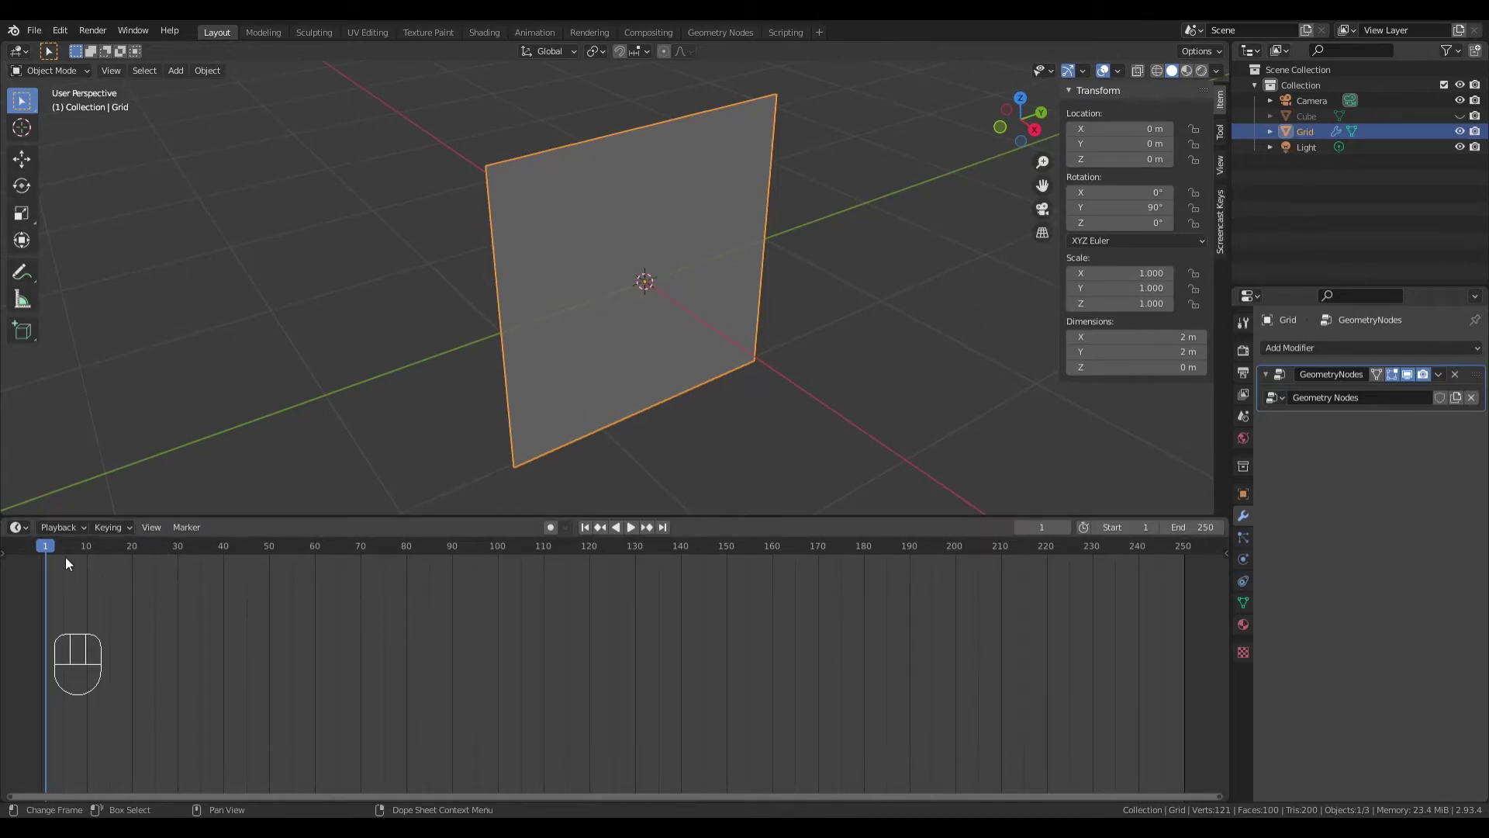
{"action": "left_click", "coordinate": [19, 528]}
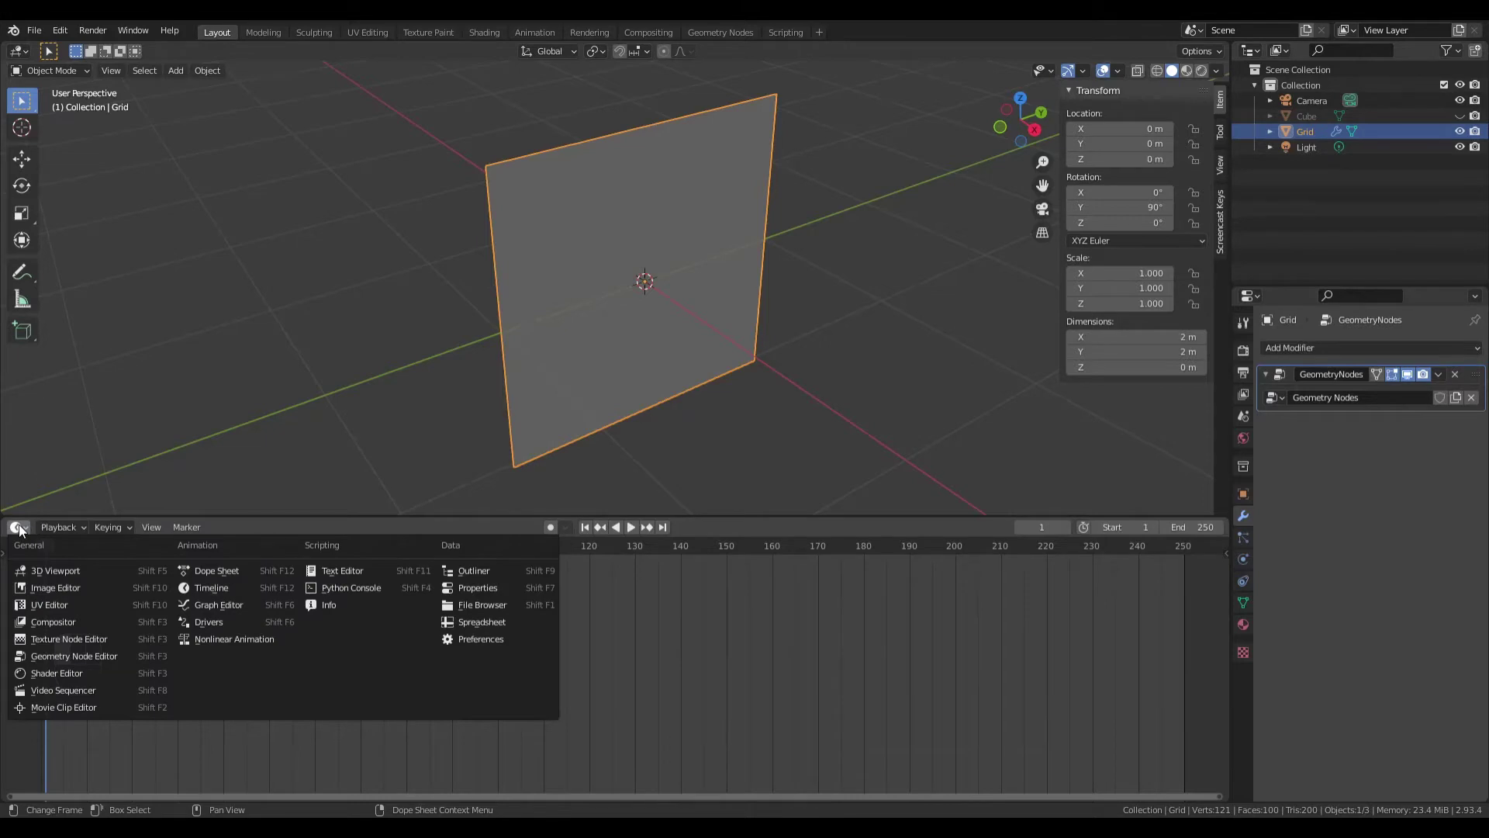
{"action": "left_click", "coordinate": [54, 656]}
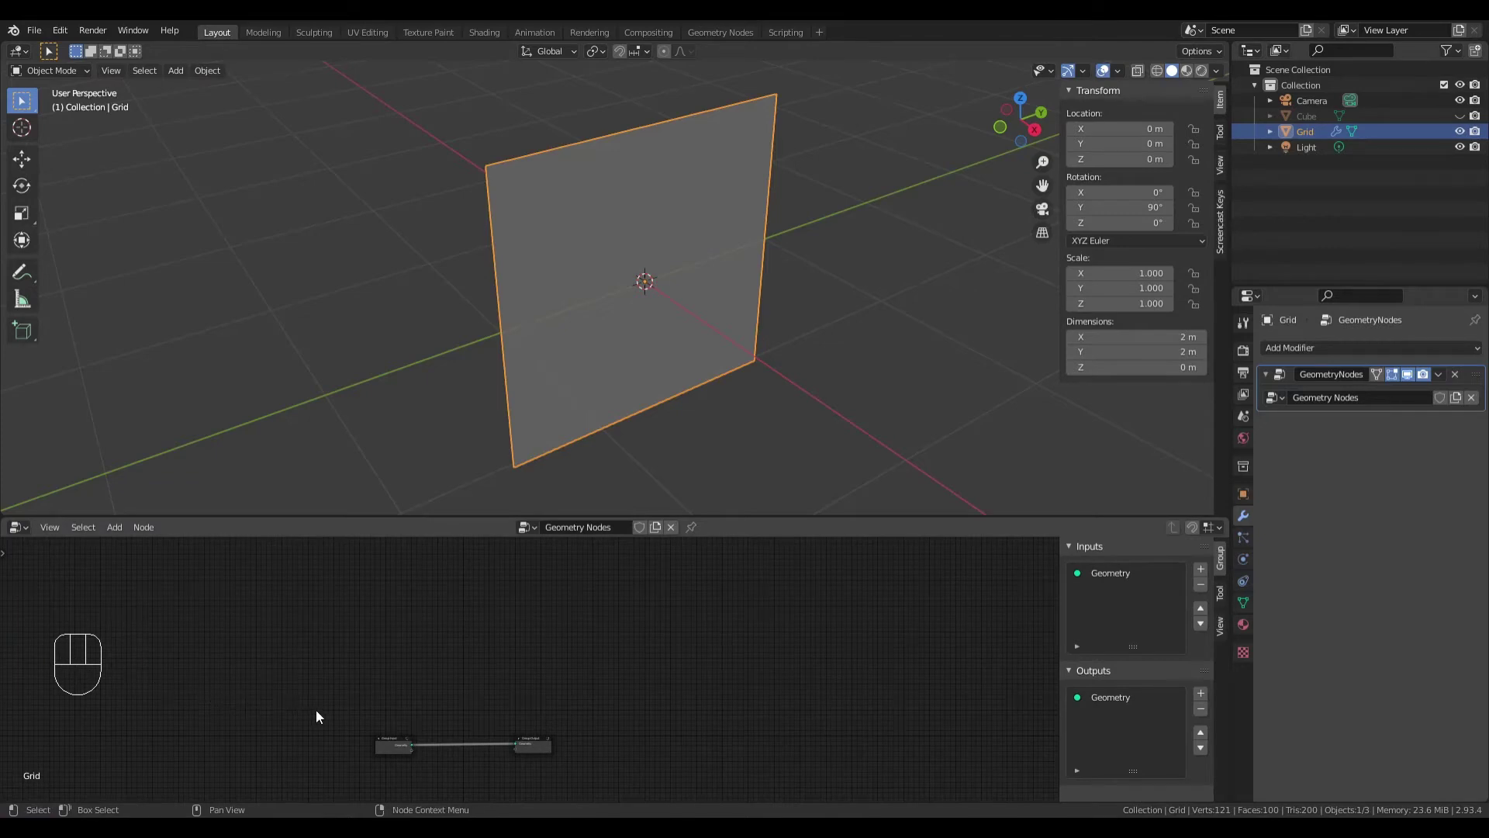
{"action": "middle_click_drag", "start_coordinate": [324, 715], "coordinate": [336, 612]}
{"action": "scroll", "coordinate": [459, 659], "scroll_direction": "up", "scroll_amount": 4}
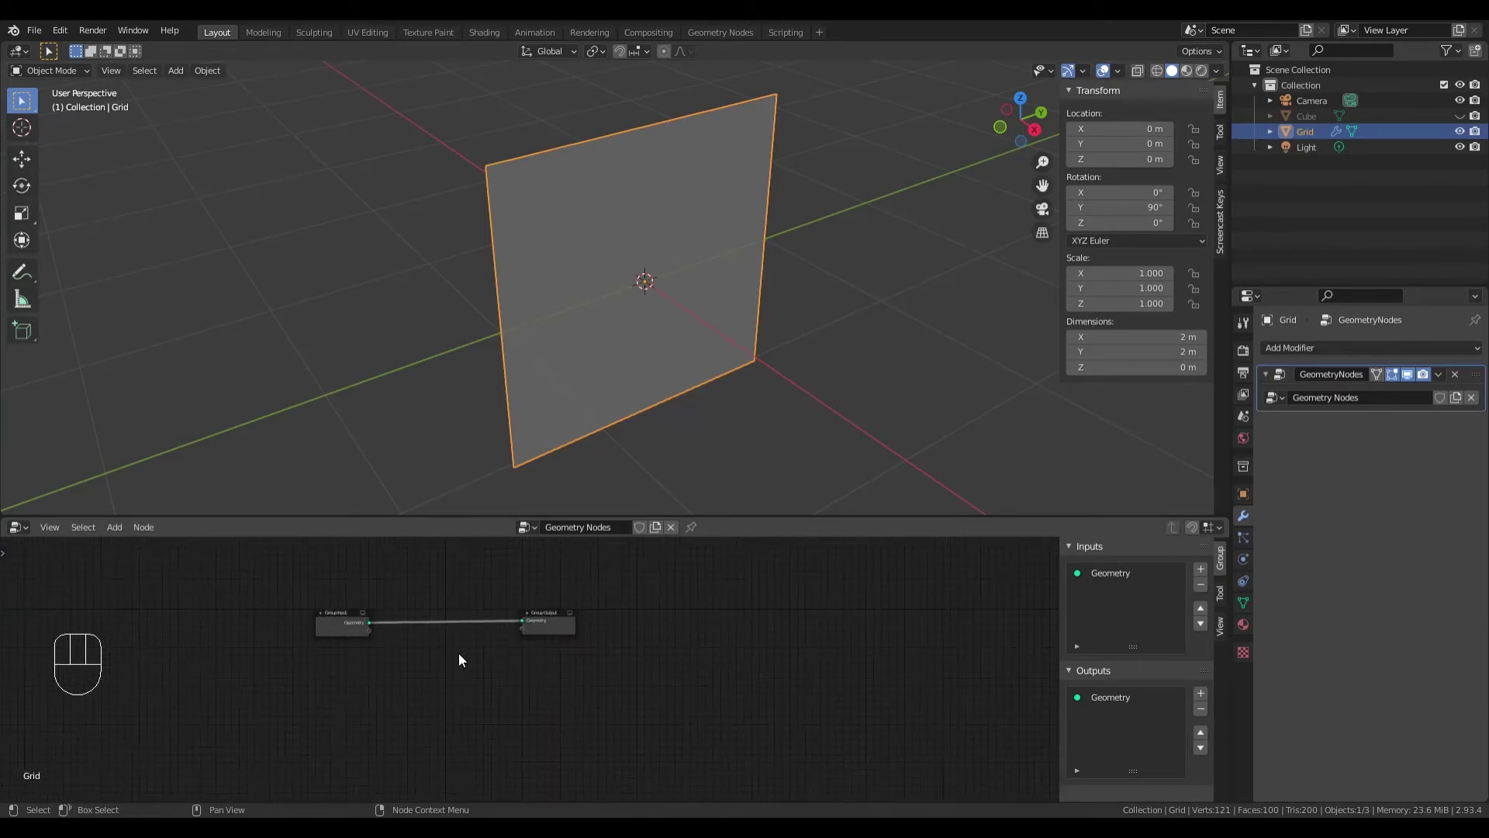
{"action": "scroll", "coordinate": [372, 655], "scroll_direction": "up", "scroll_amount": 1}
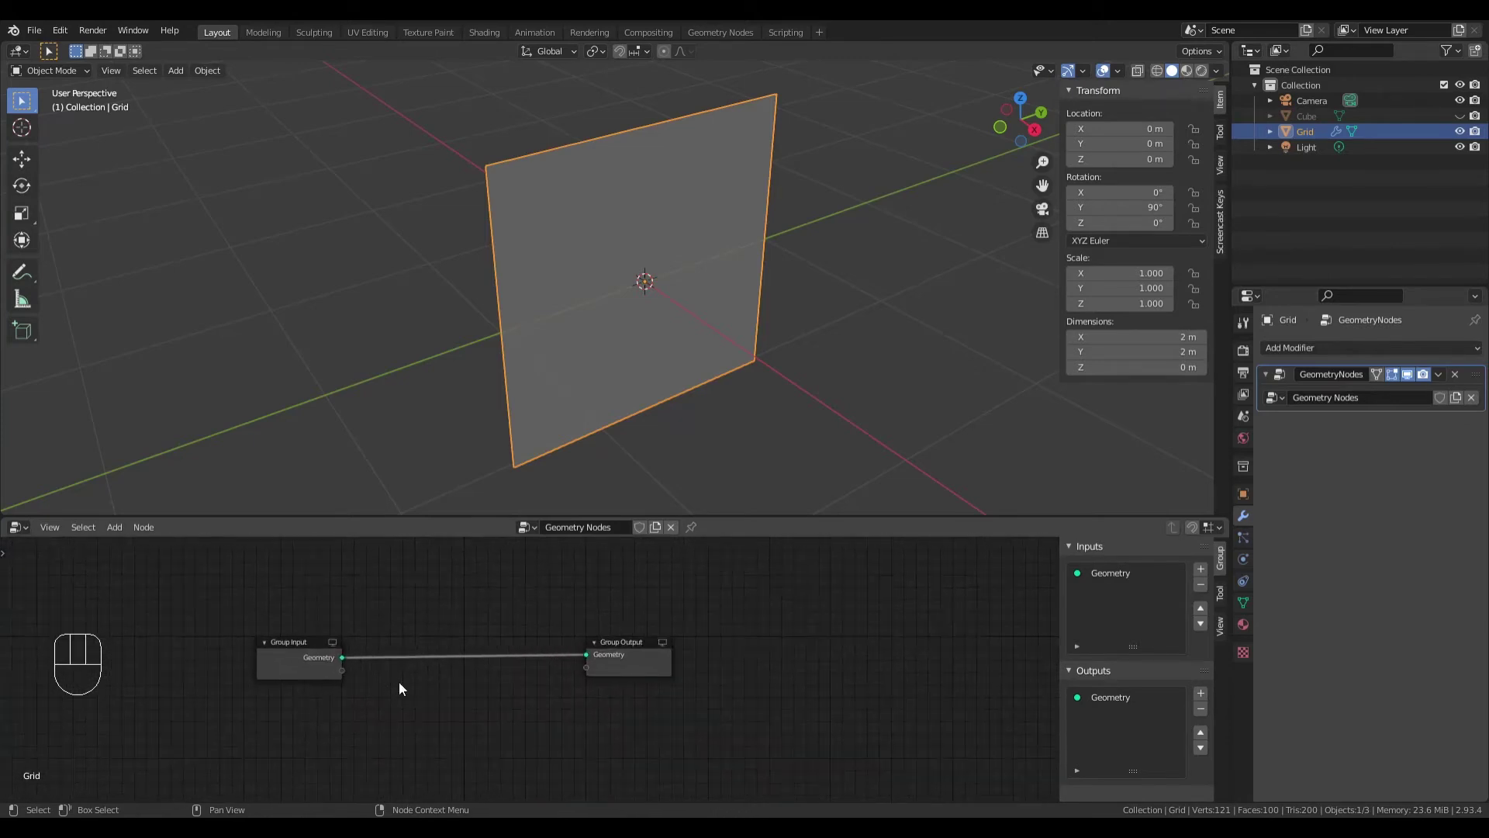
{"action": "scroll", "coordinate": [396, 680], "scroll_direction": "up", "scroll_amount": 2}
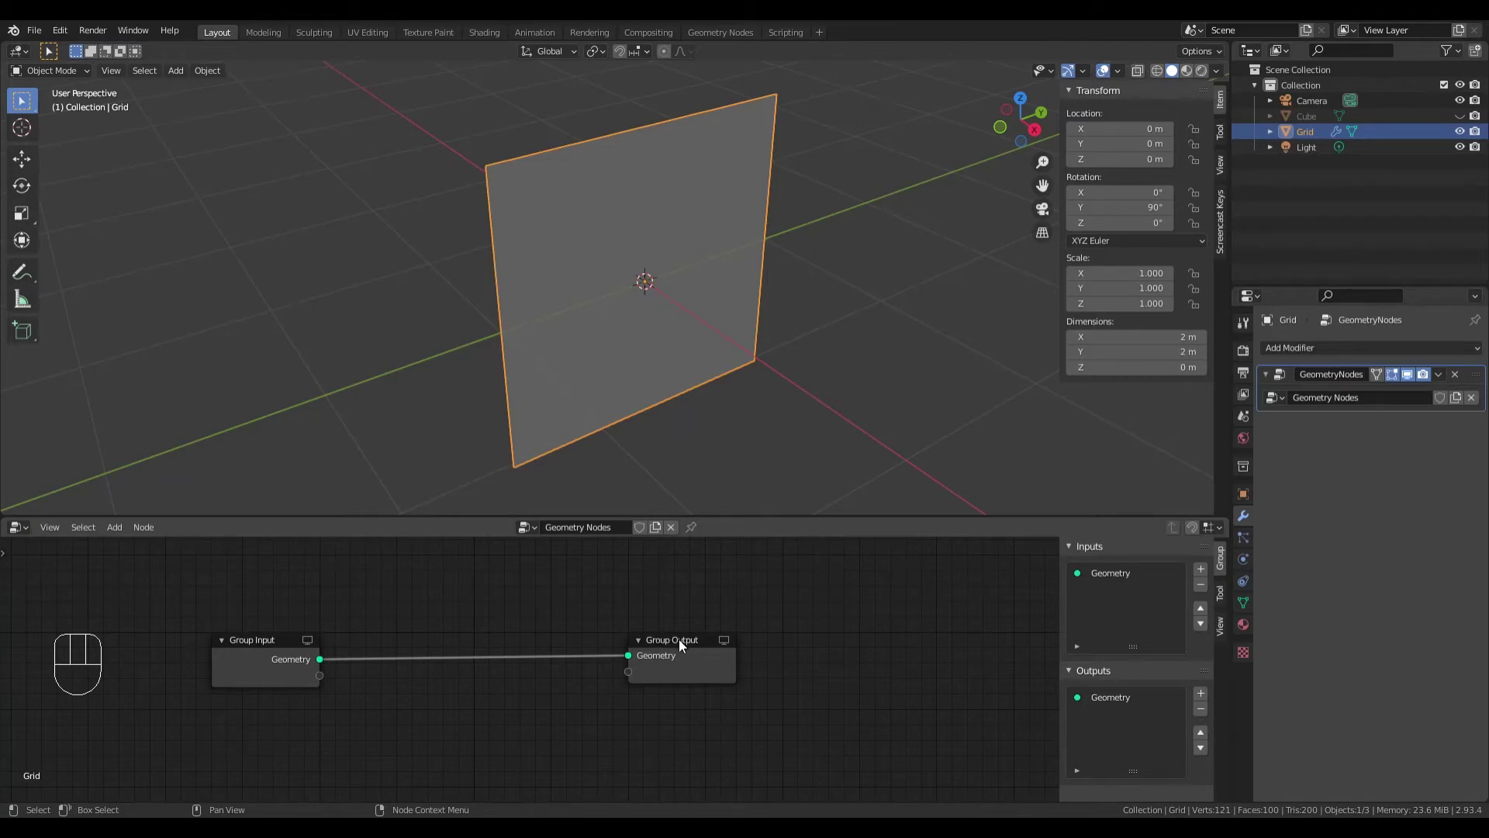
Step: Move the Group Output node farther from Group Input and reconnect the Geometry link between them
{"action": "left_click_drag", "start_coordinate": [687, 647], "coordinate": [531, 600]}
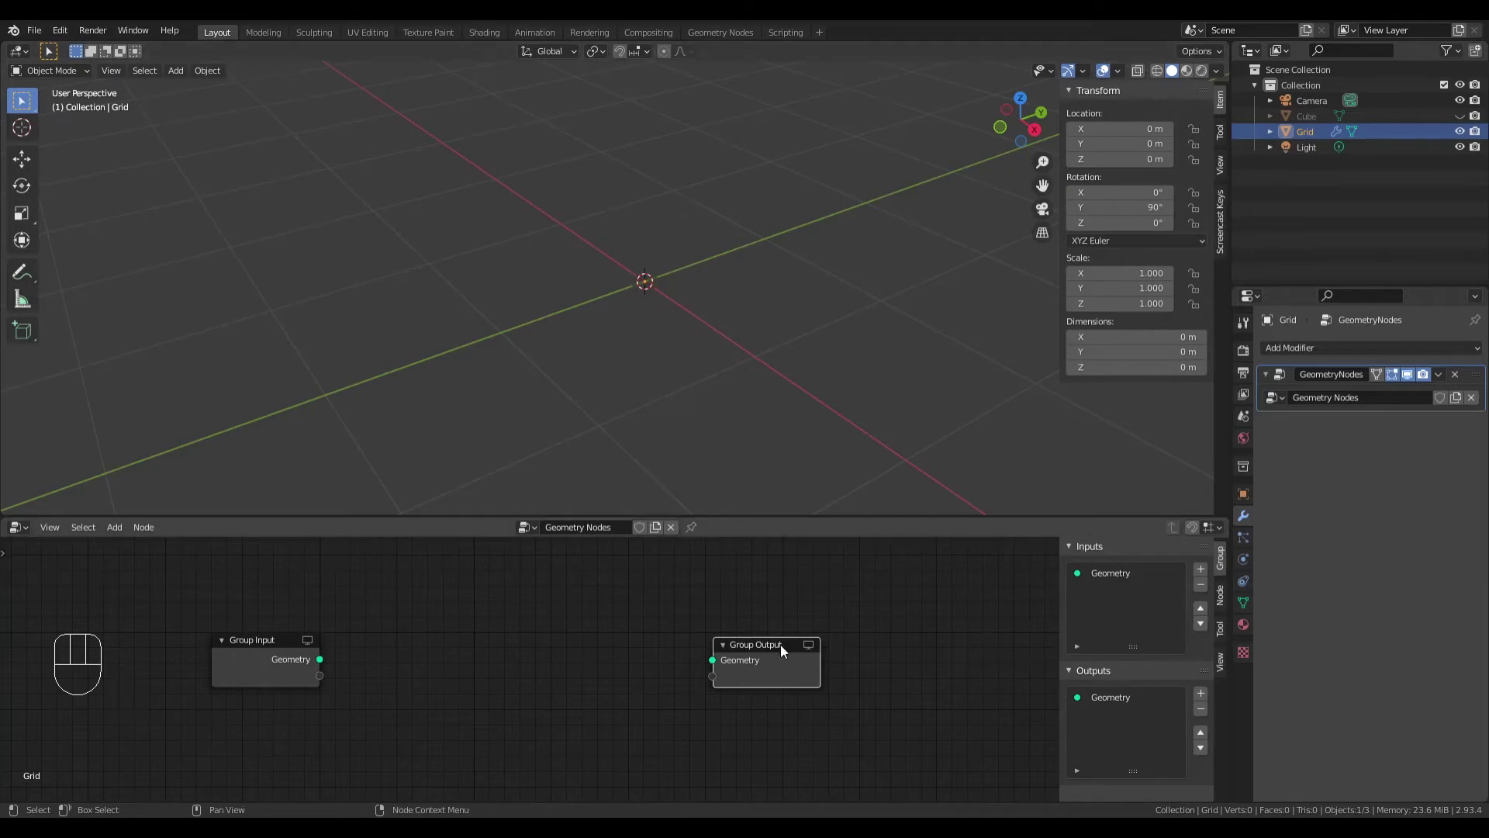
{"action": "left_click_drag", "start_coordinate": [780, 650], "coordinate": [781, 653]}
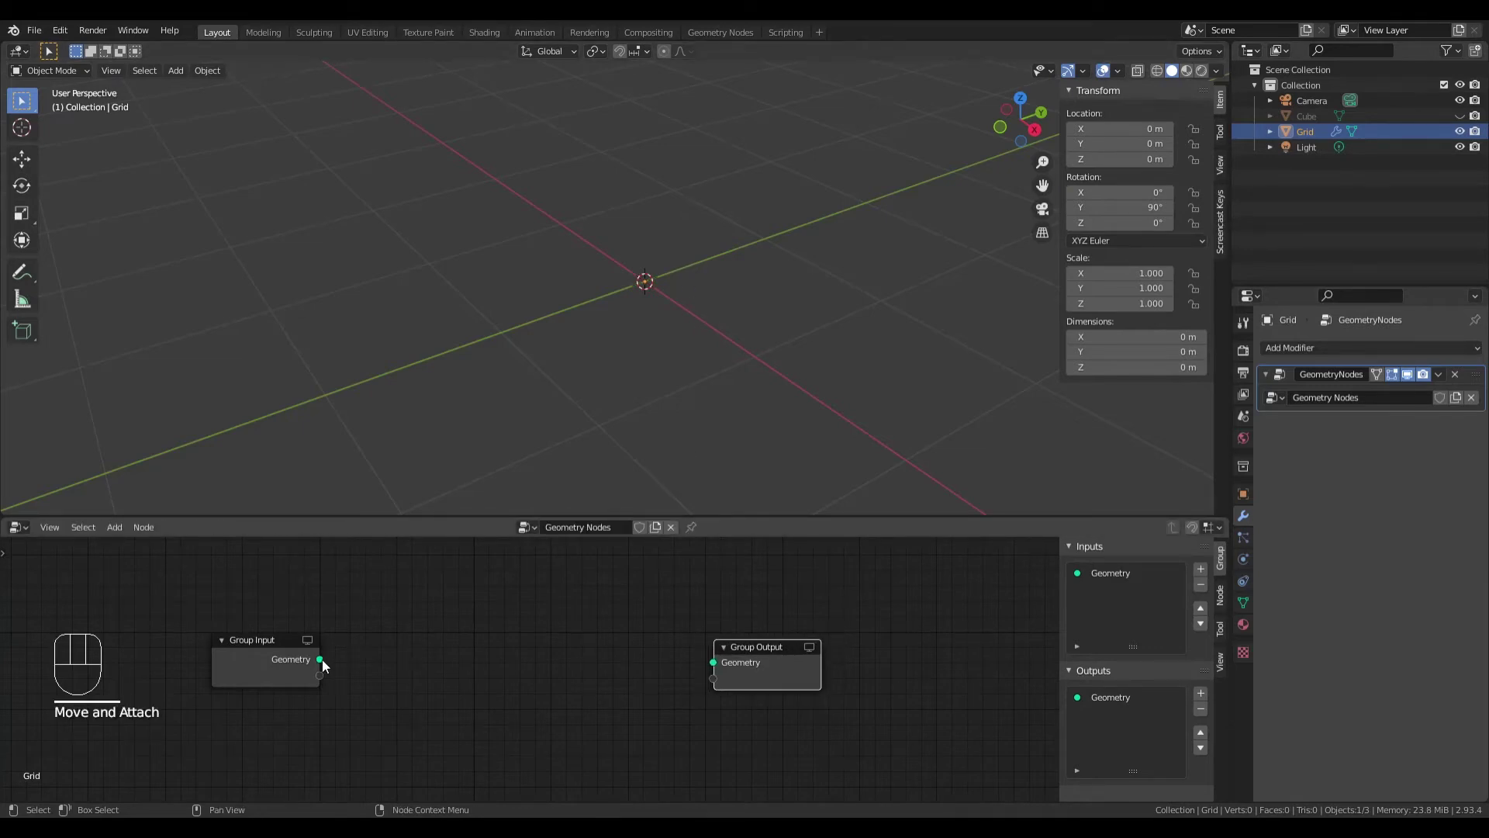
{"action": "left_click_drag", "start_coordinate": [319, 659], "coordinate": [721, 661]}
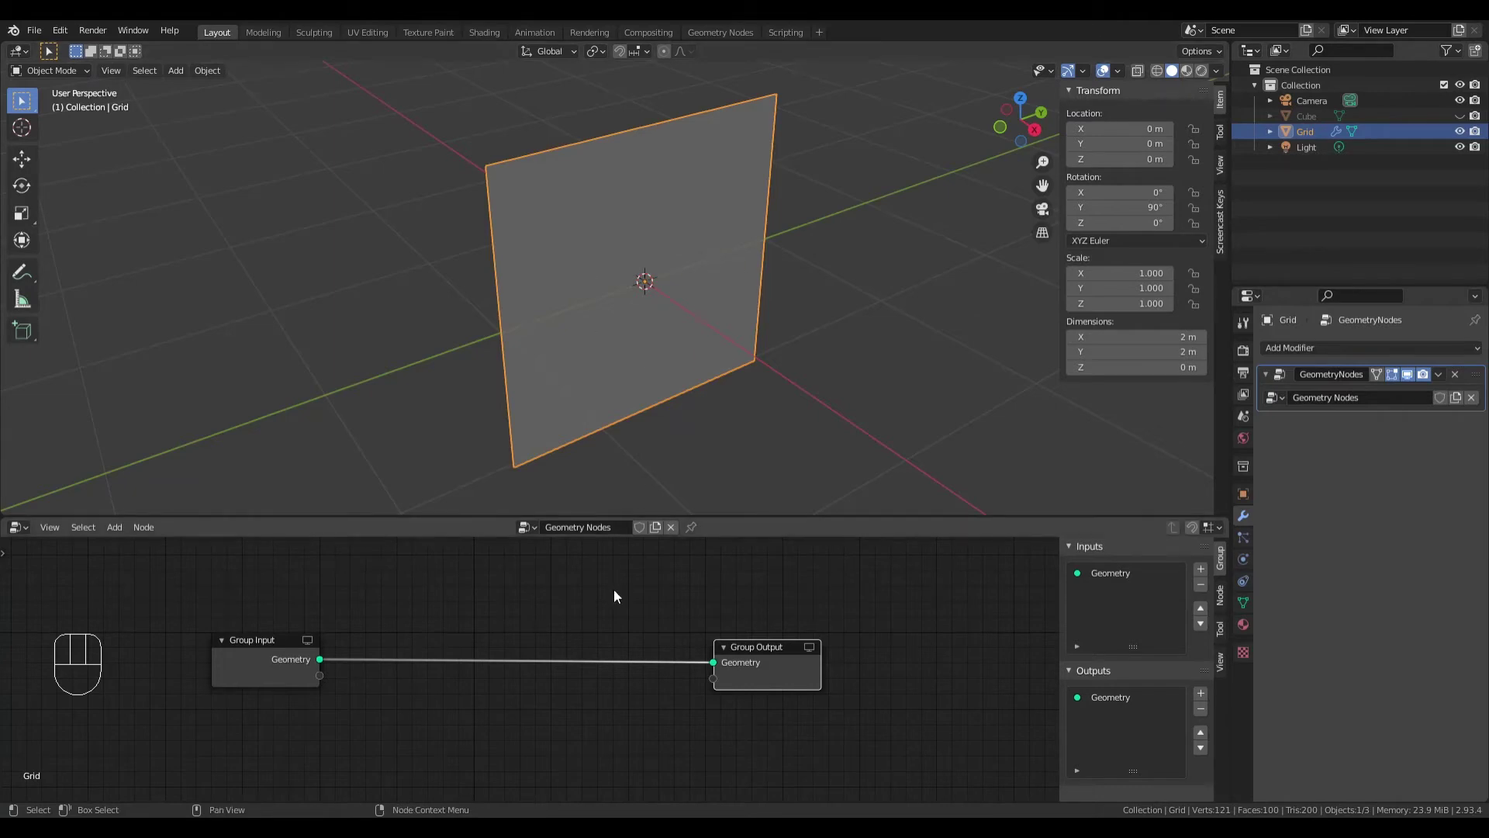
Step: Examine the grid's points in Edit Mode using vertex selection, picking a few individual vertices
{"action": "left_click", "coordinate": [684, 333]}
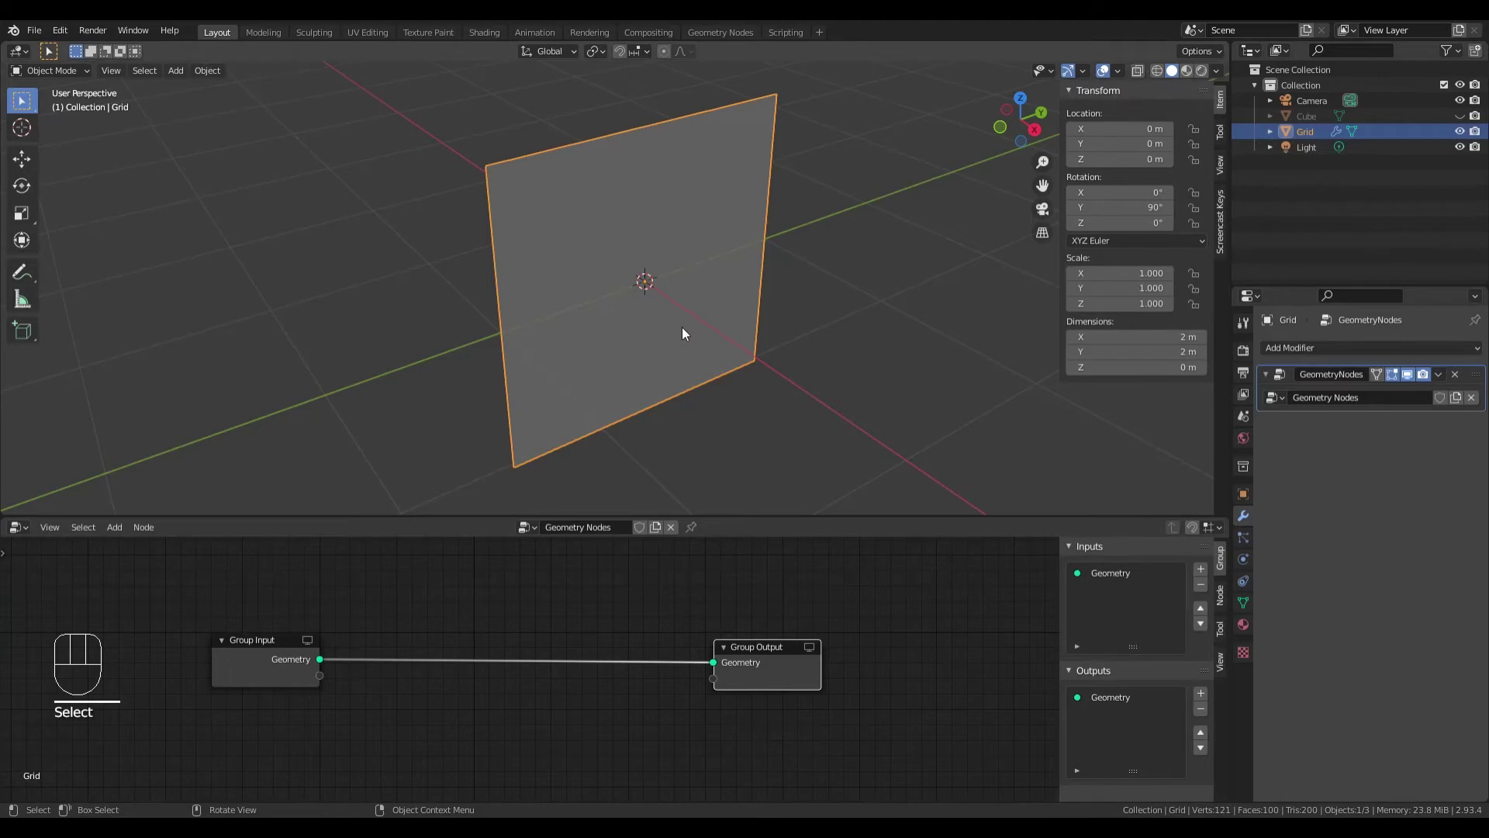
{"action": "left_click", "coordinate": [51, 71]}
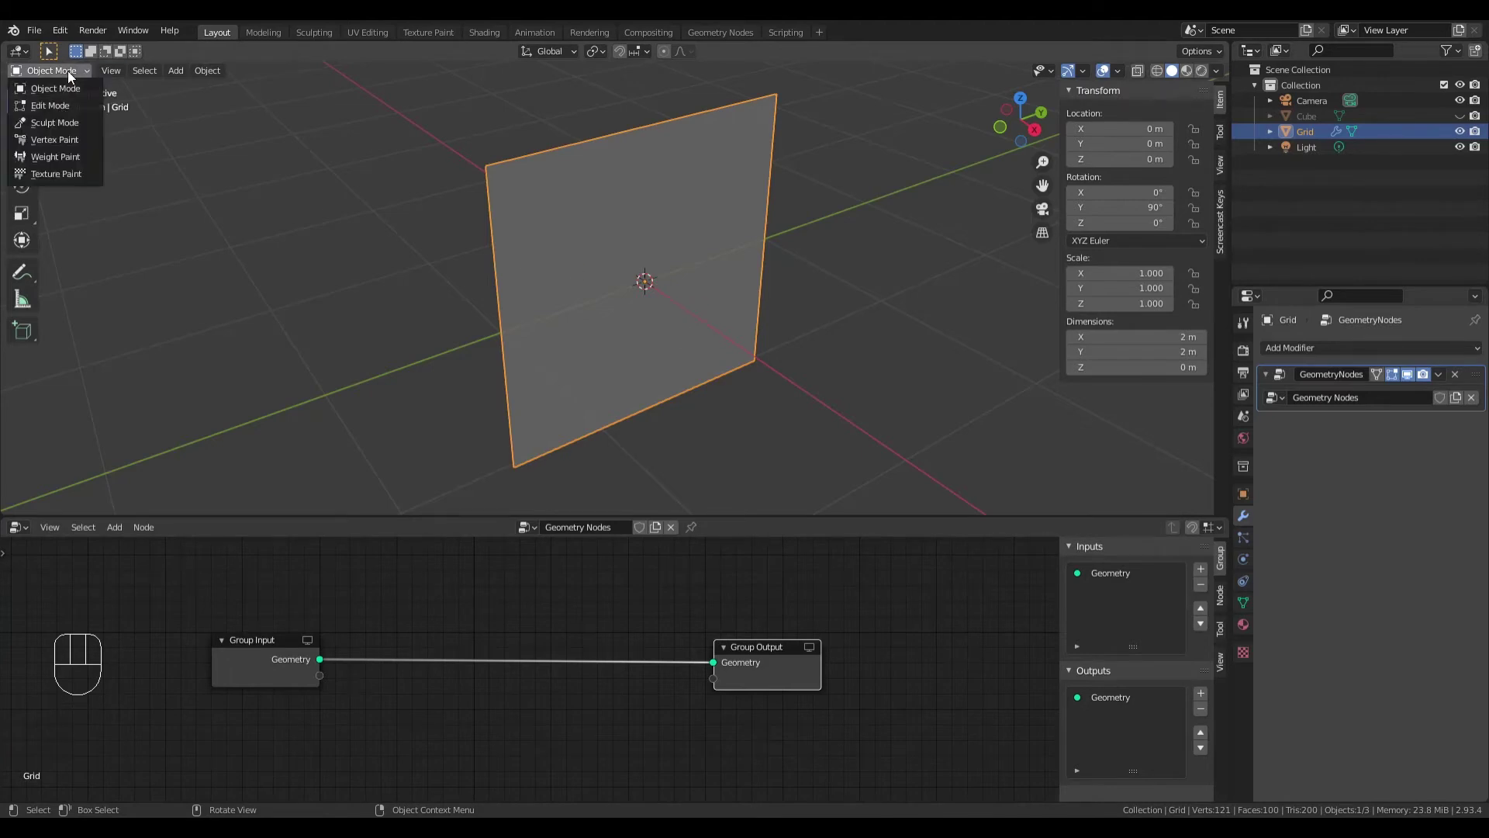
{"action": "left_click", "coordinate": [51, 106]}
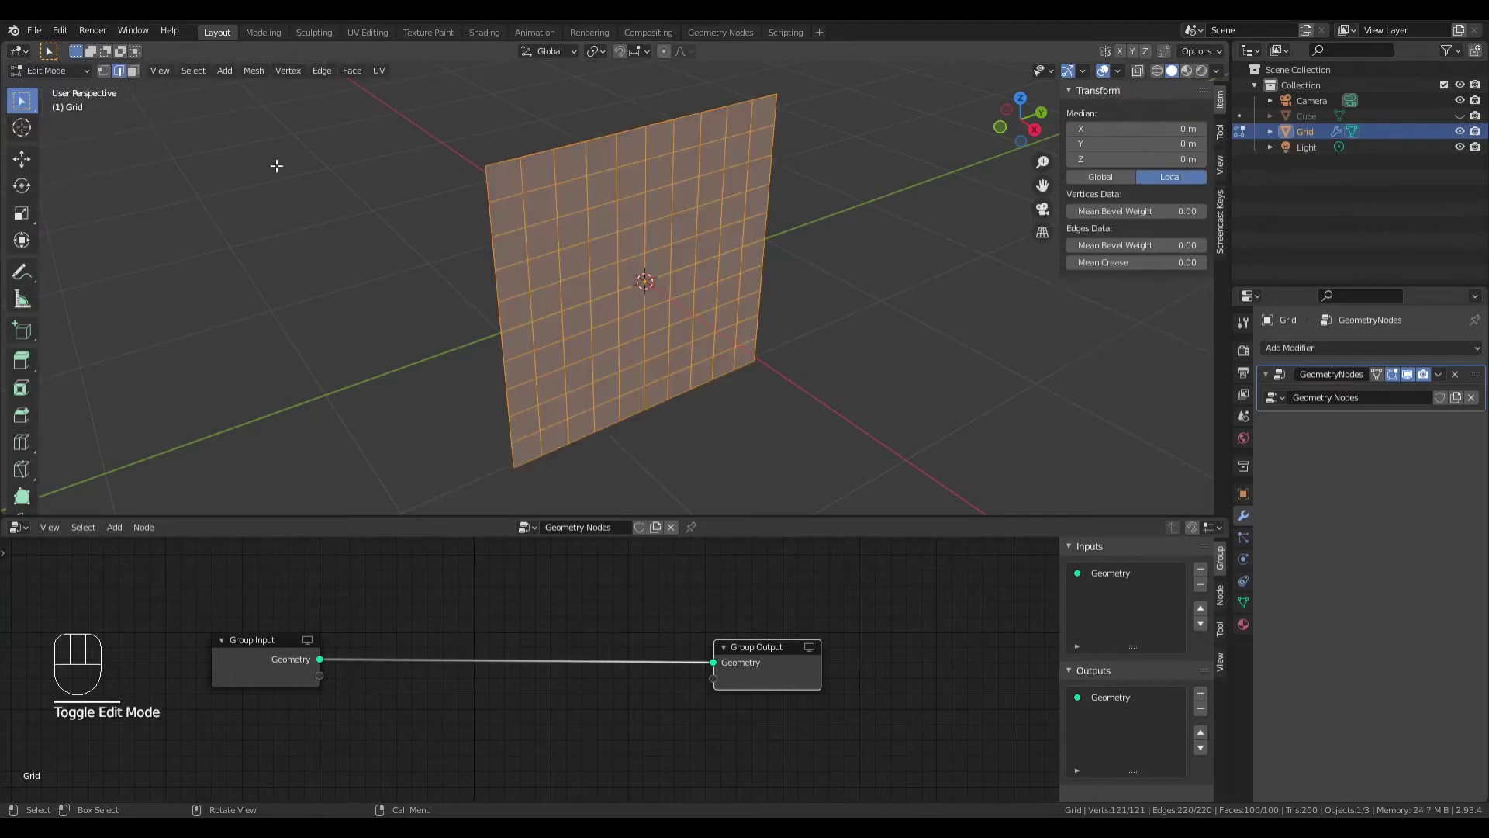
{"action": "left_click", "coordinate": [103, 71]}
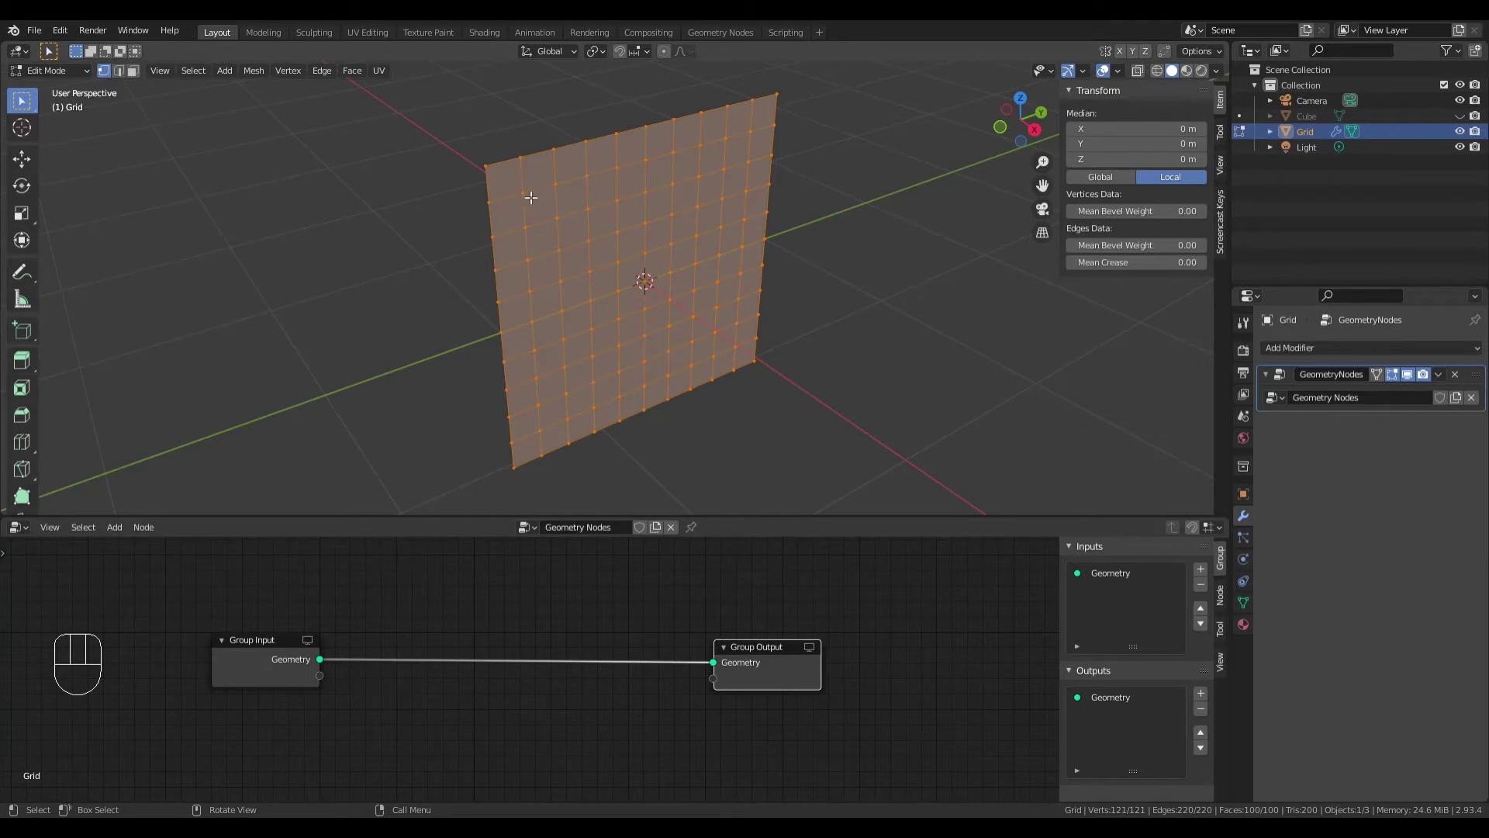
{"action": "left_click", "coordinate": [529, 193]}
{"action": "left_click", "coordinate": [615, 197]}
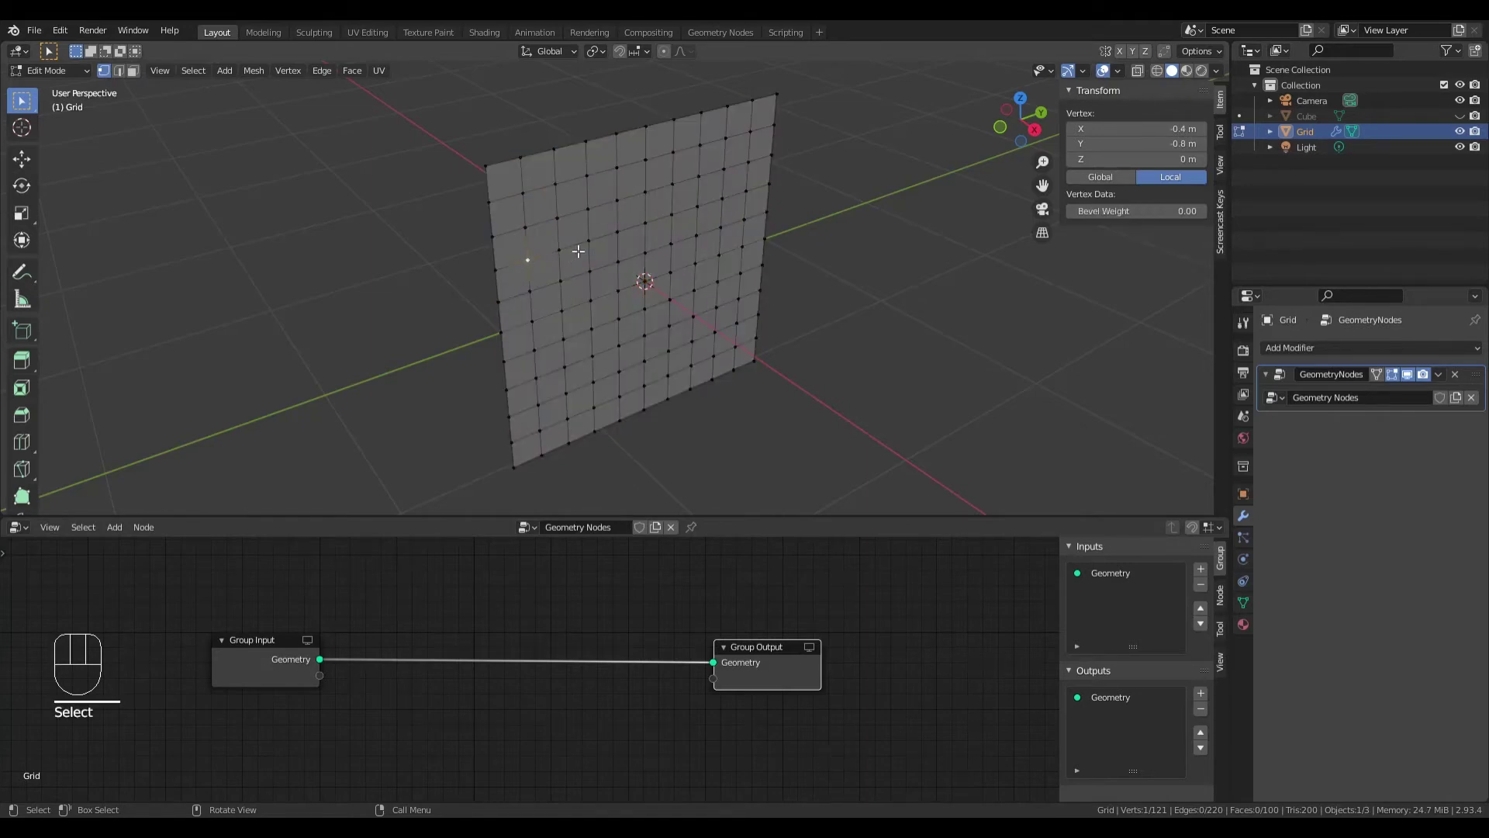
{"action": "left_click", "coordinate": [592, 242]}
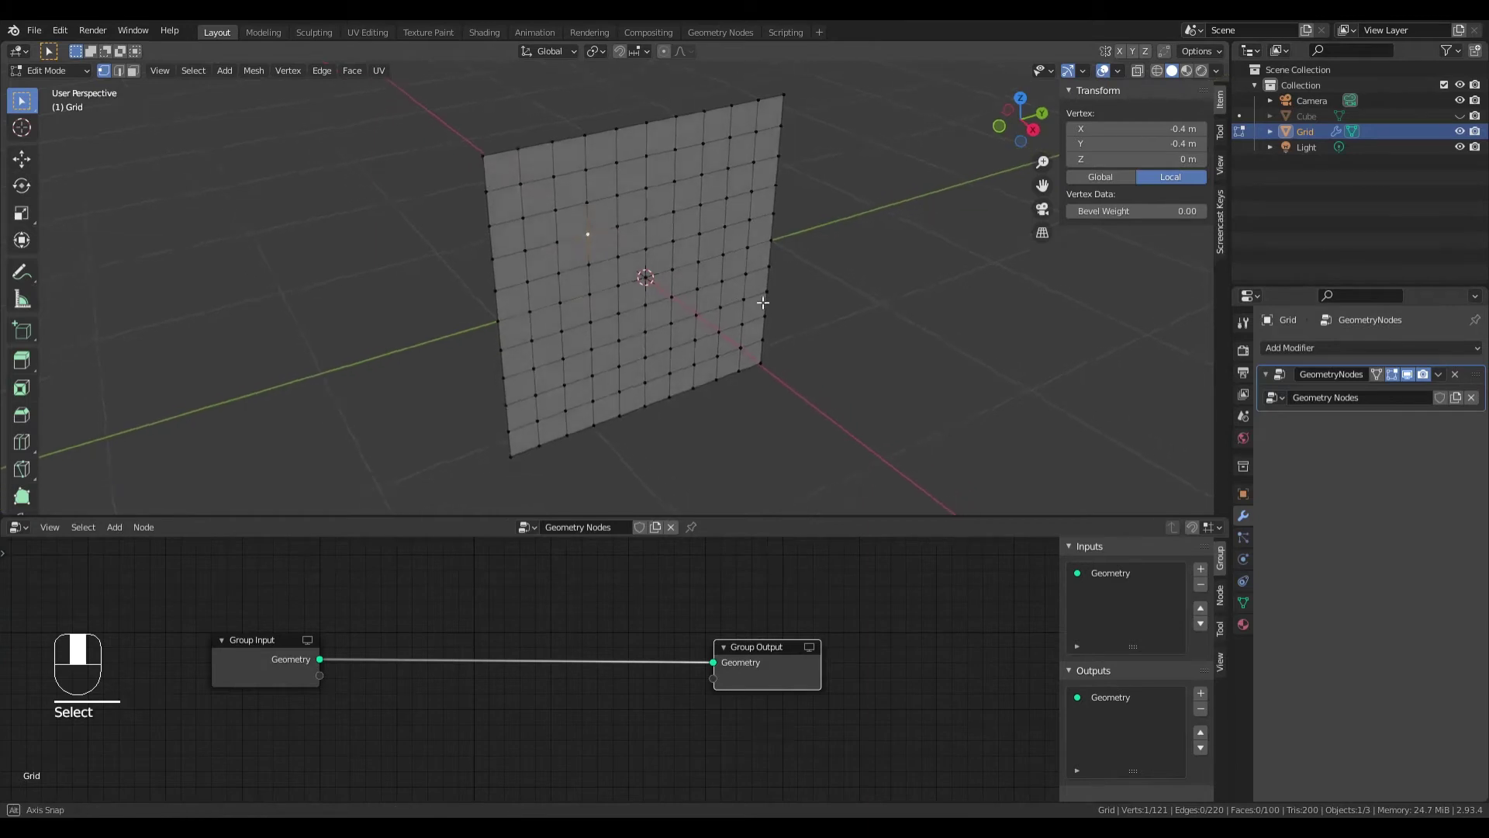
{"action": "middle_click_drag", "start_coordinate": [772, 304], "coordinate": [744, 291]}
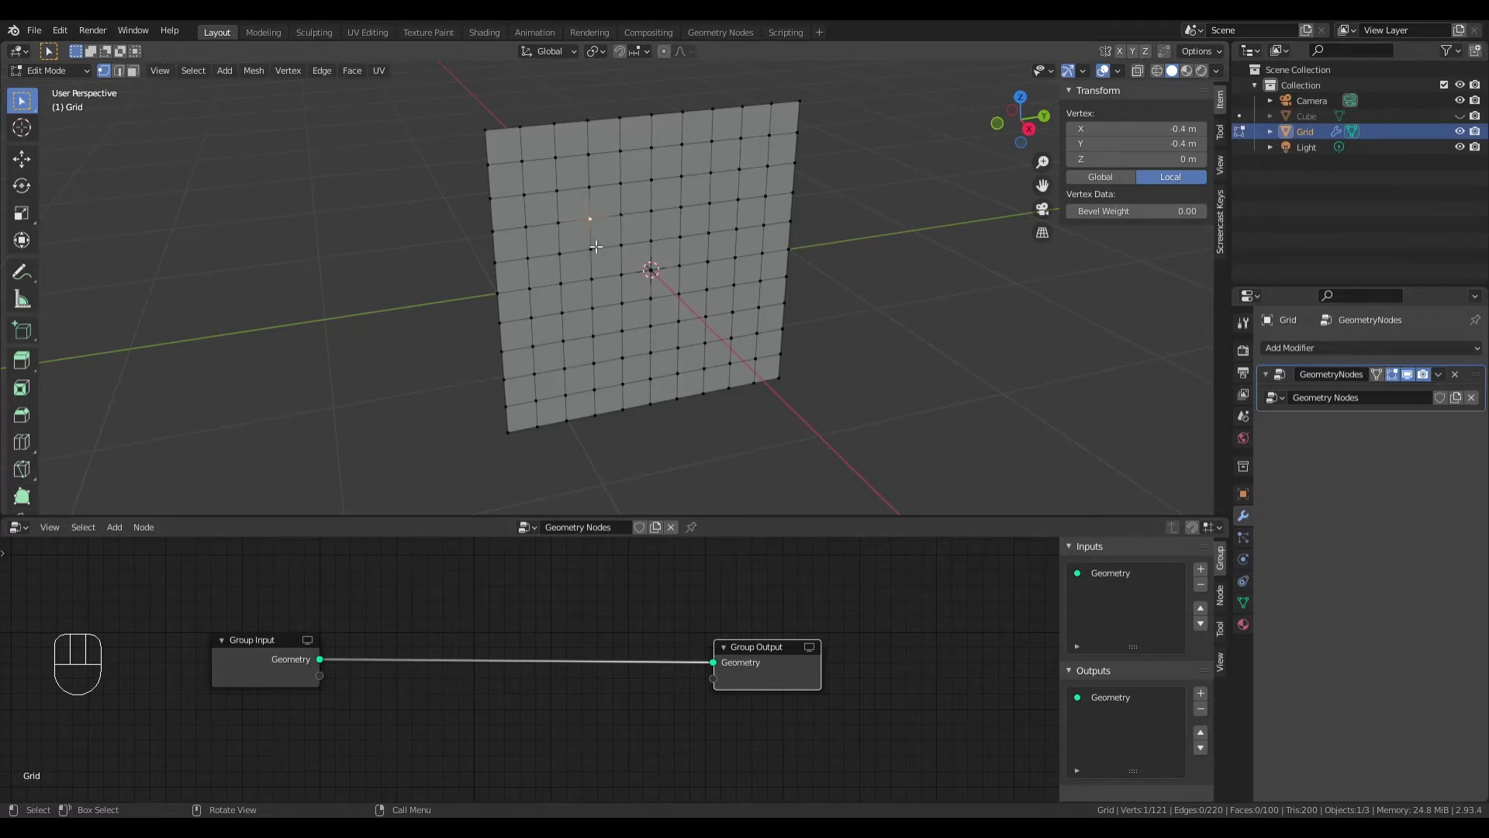
Step: Add a Point Instance node and insert it into the Geometry link between Group Input and Group Output
{"action": "left_click", "coordinate": [481, 584]}
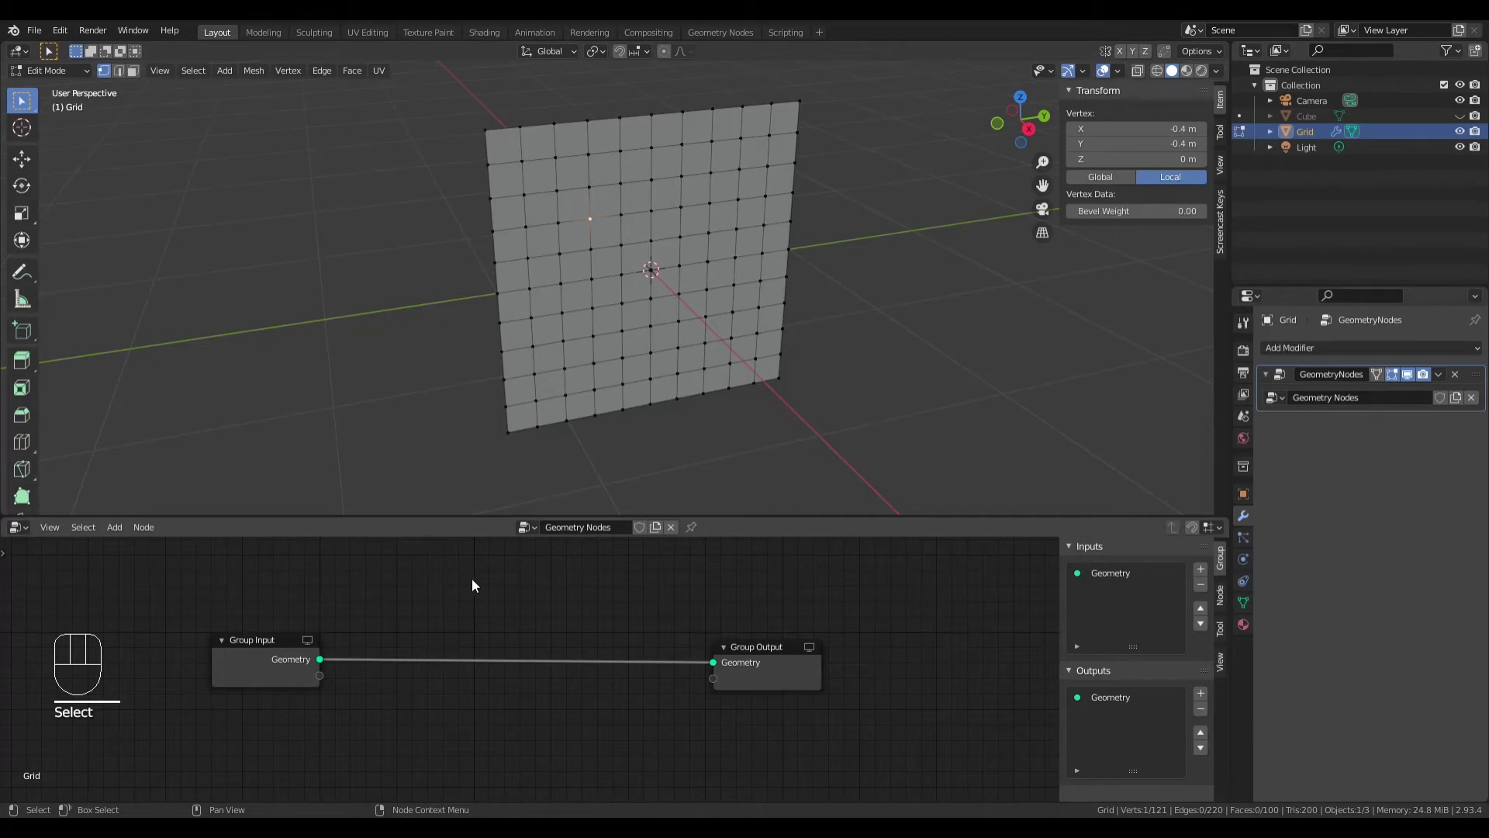
{"action": "left_click", "coordinate": [121, 527]}
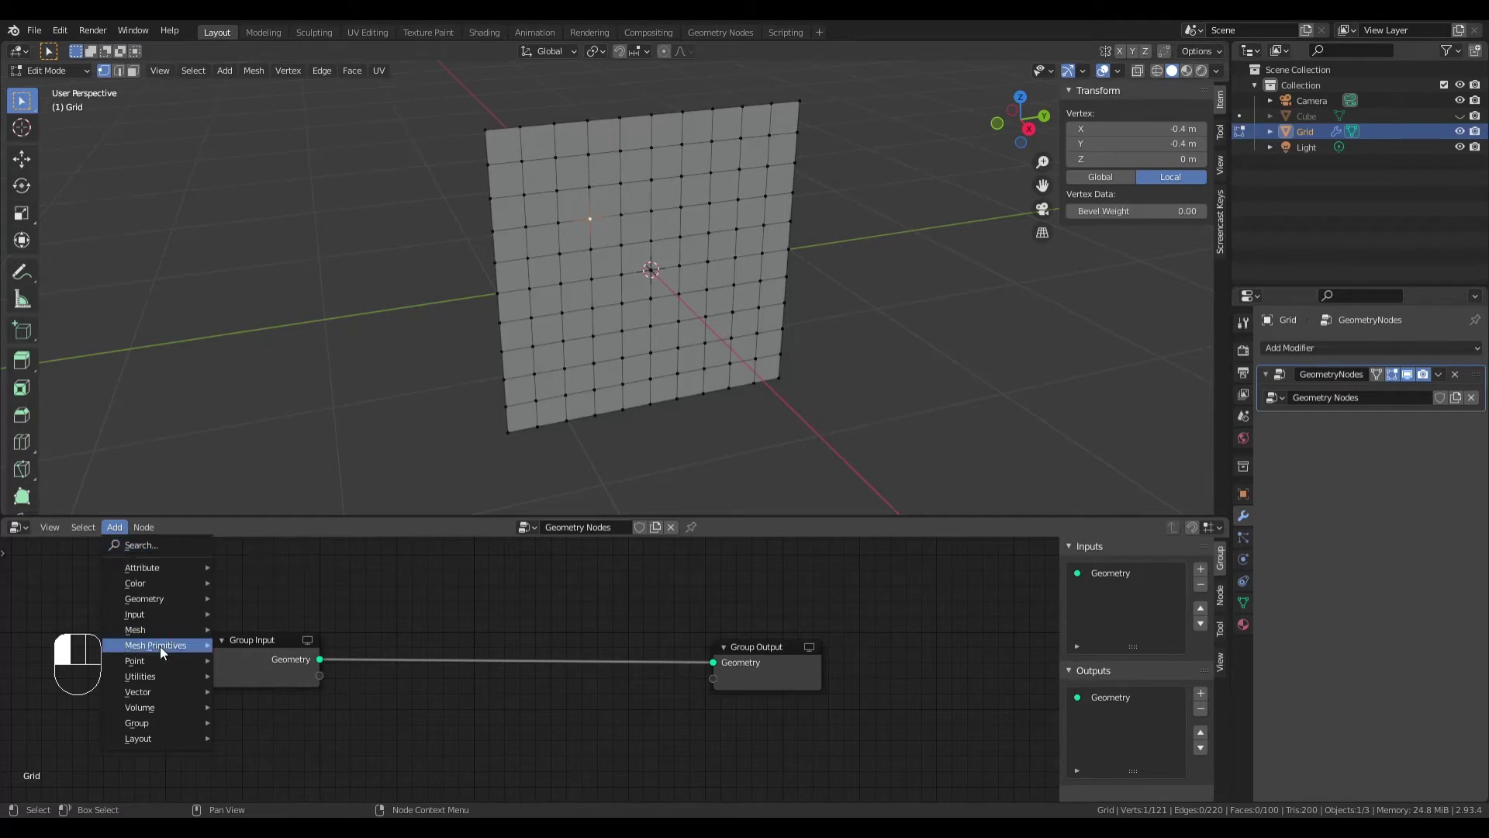
{"action": "mouse_move", "coordinate": [163, 659]}
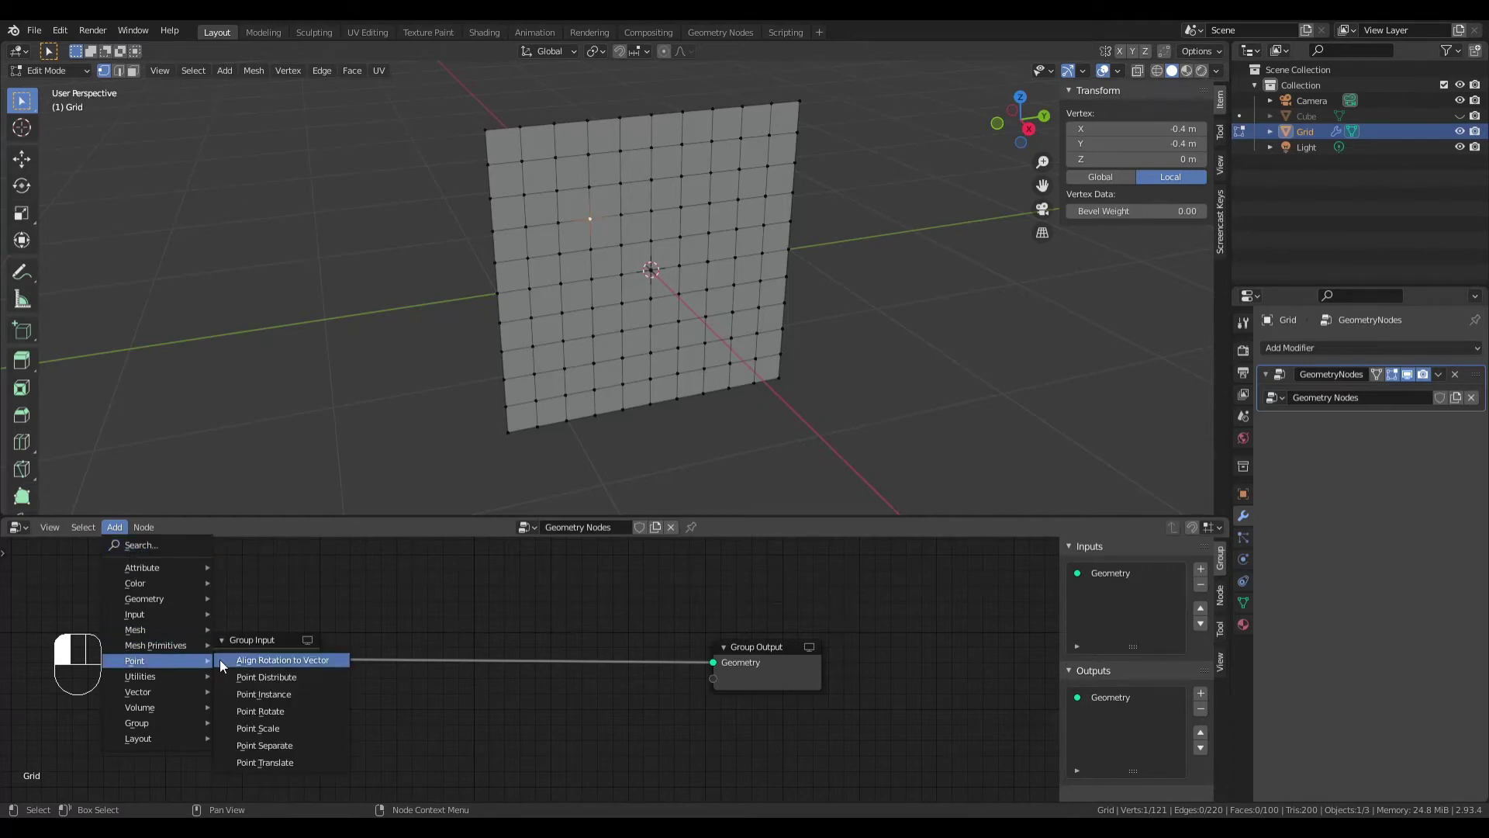
{"action": "left_click", "coordinate": [270, 693]}
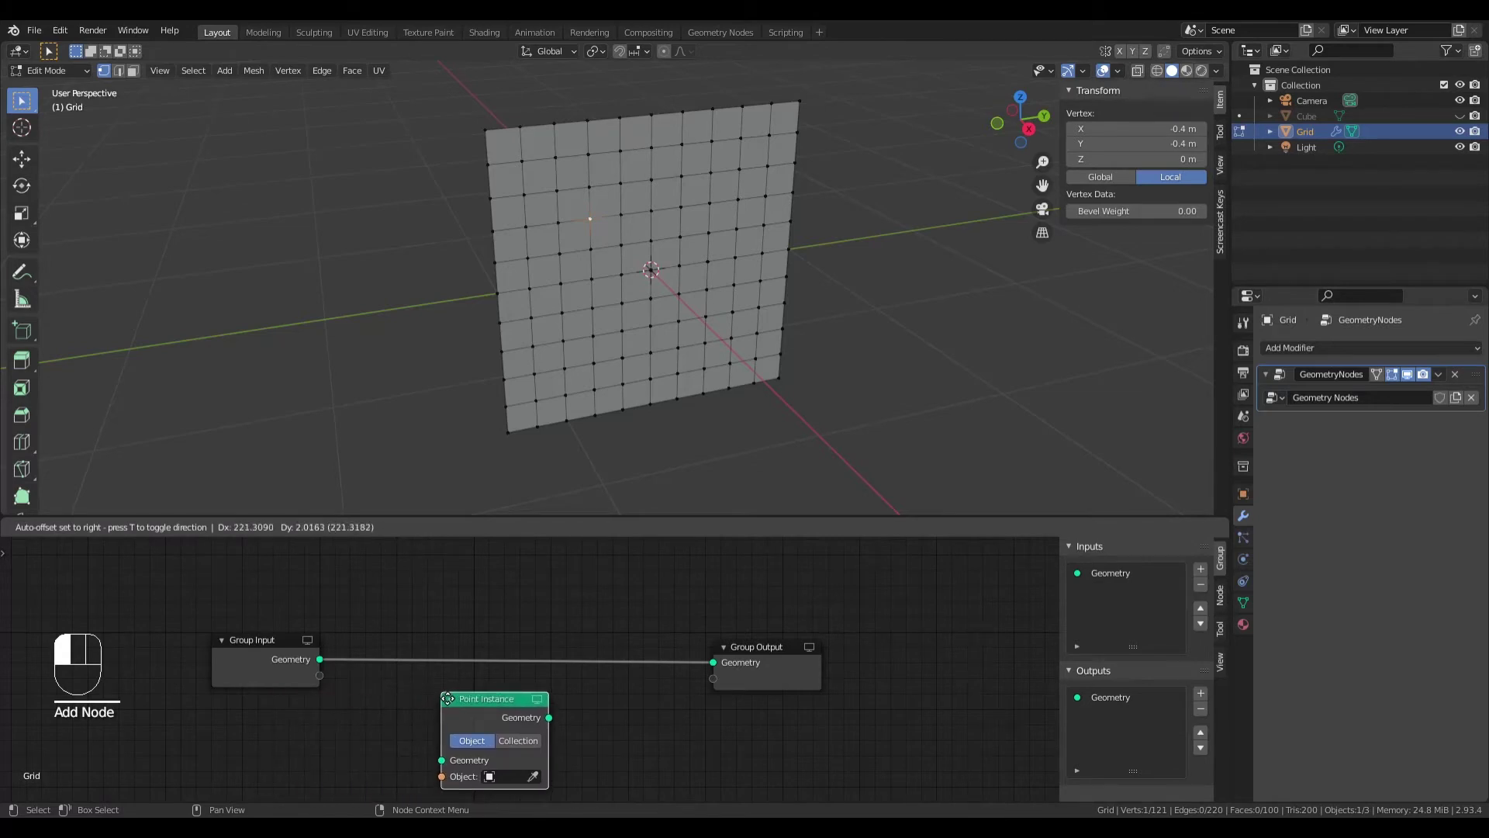
{"action": "left_click", "coordinate": [448, 698]}
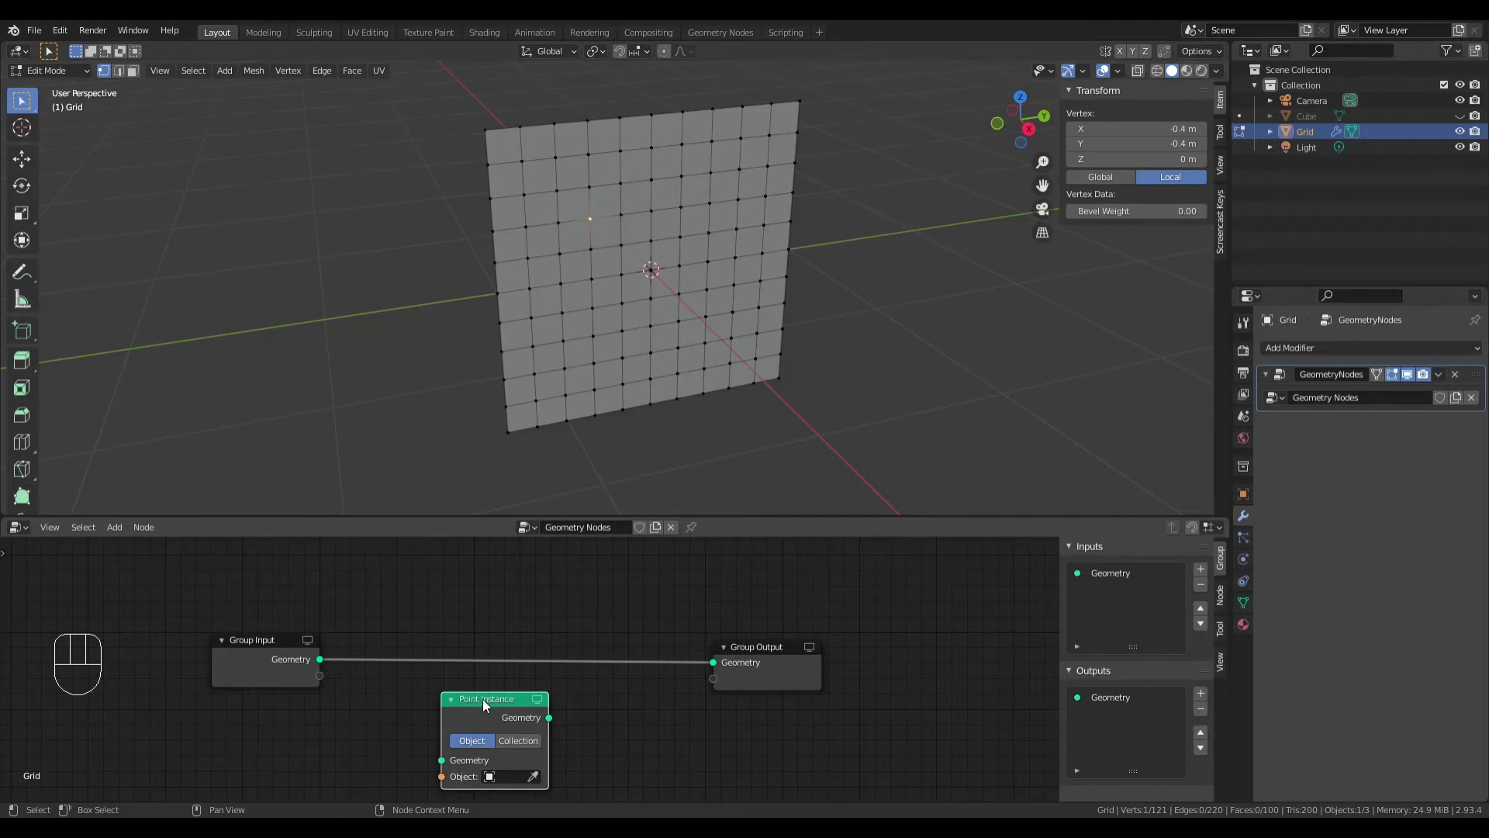
{"action": "left_click_drag", "start_coordinate": [482, 700], "coordinate": [511, 620]}
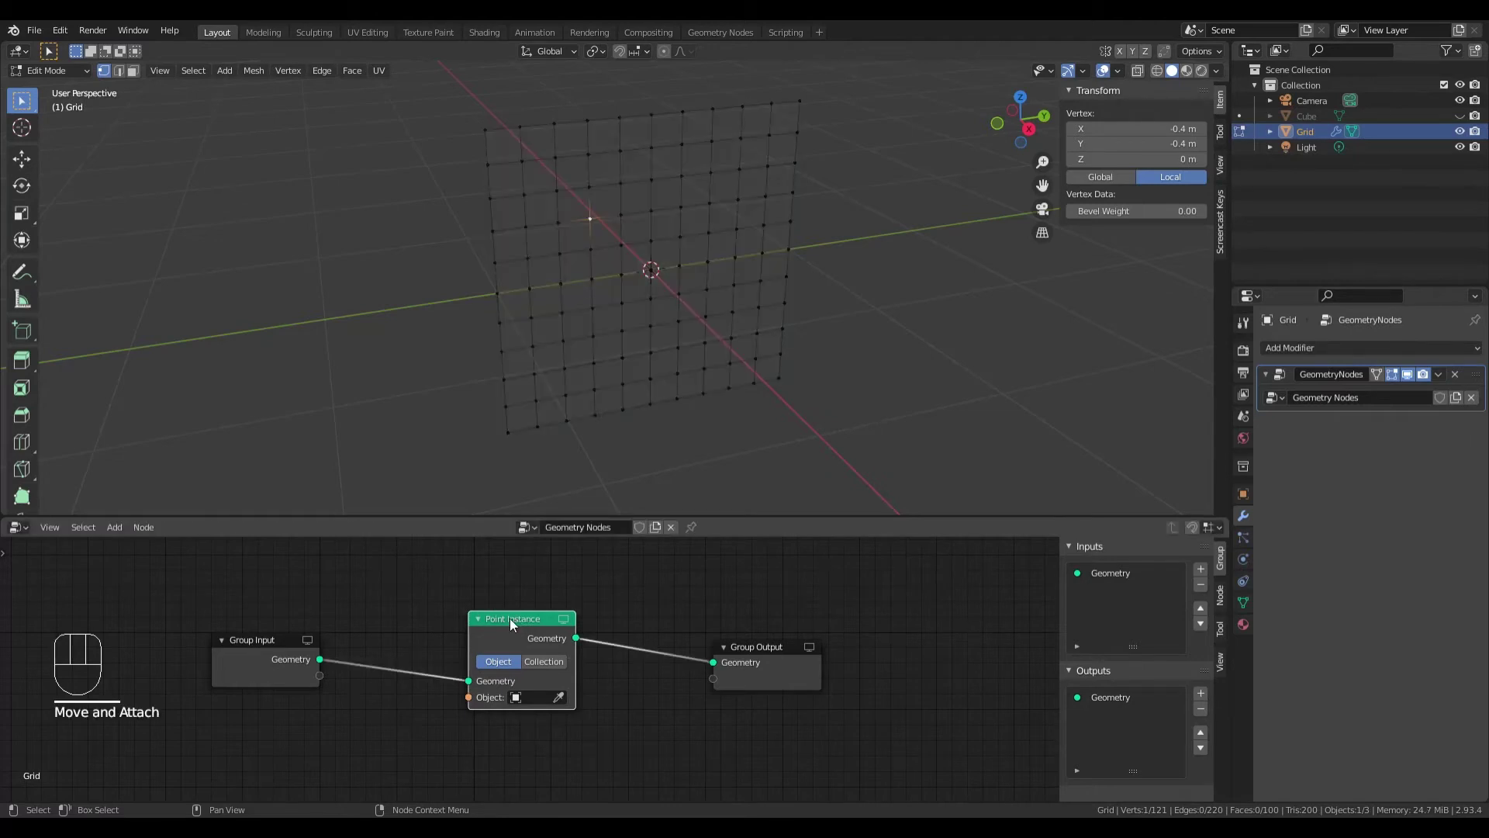
Step: Set the Point Instance node's object to Cube and view the resulting instances on the grid
{"action": "left_click", "coordinate": [525, 698]}
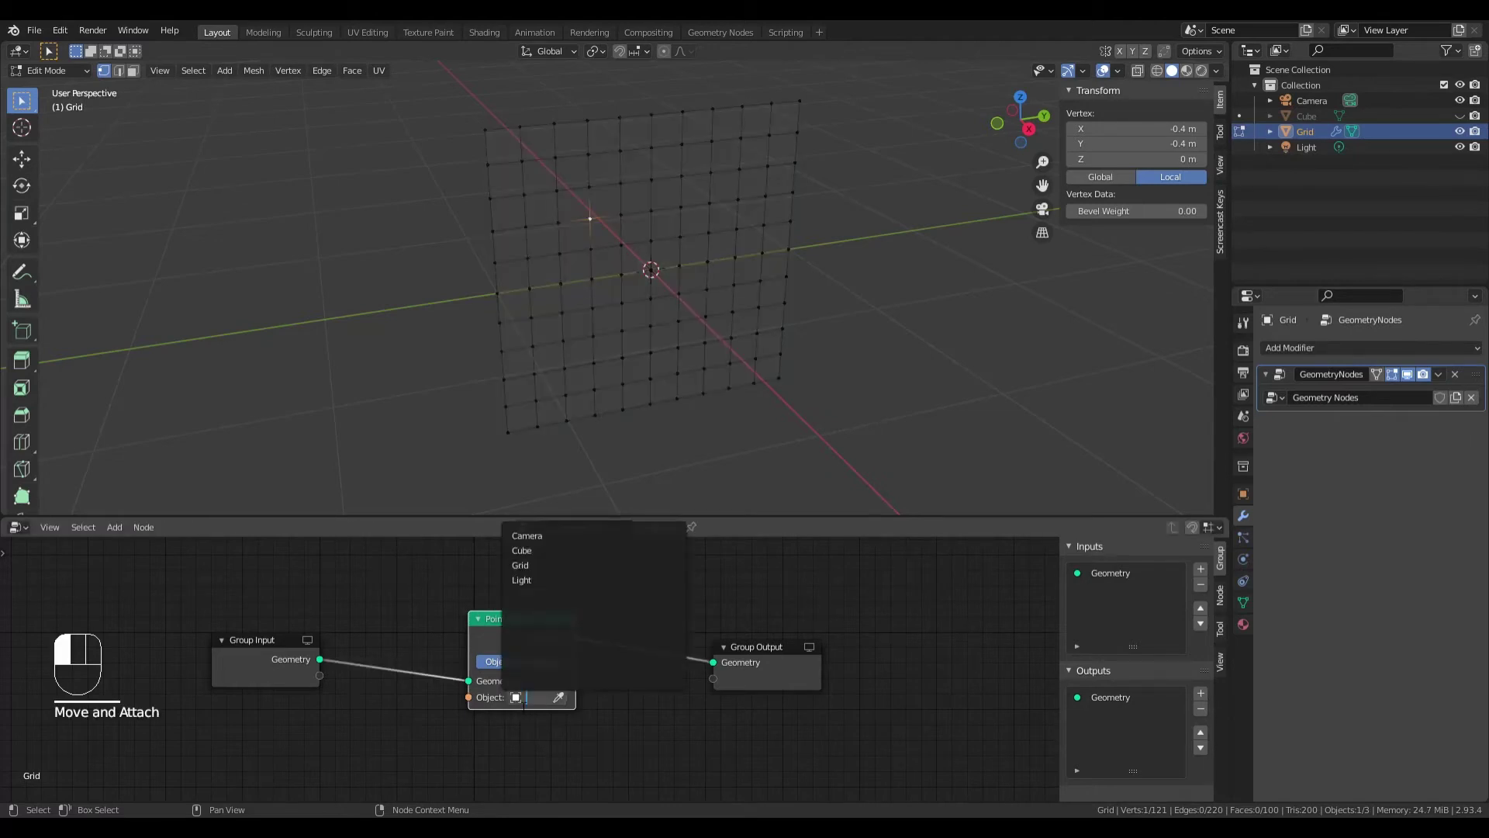
{"action": "left_click", "coordinate": [534, 550]}
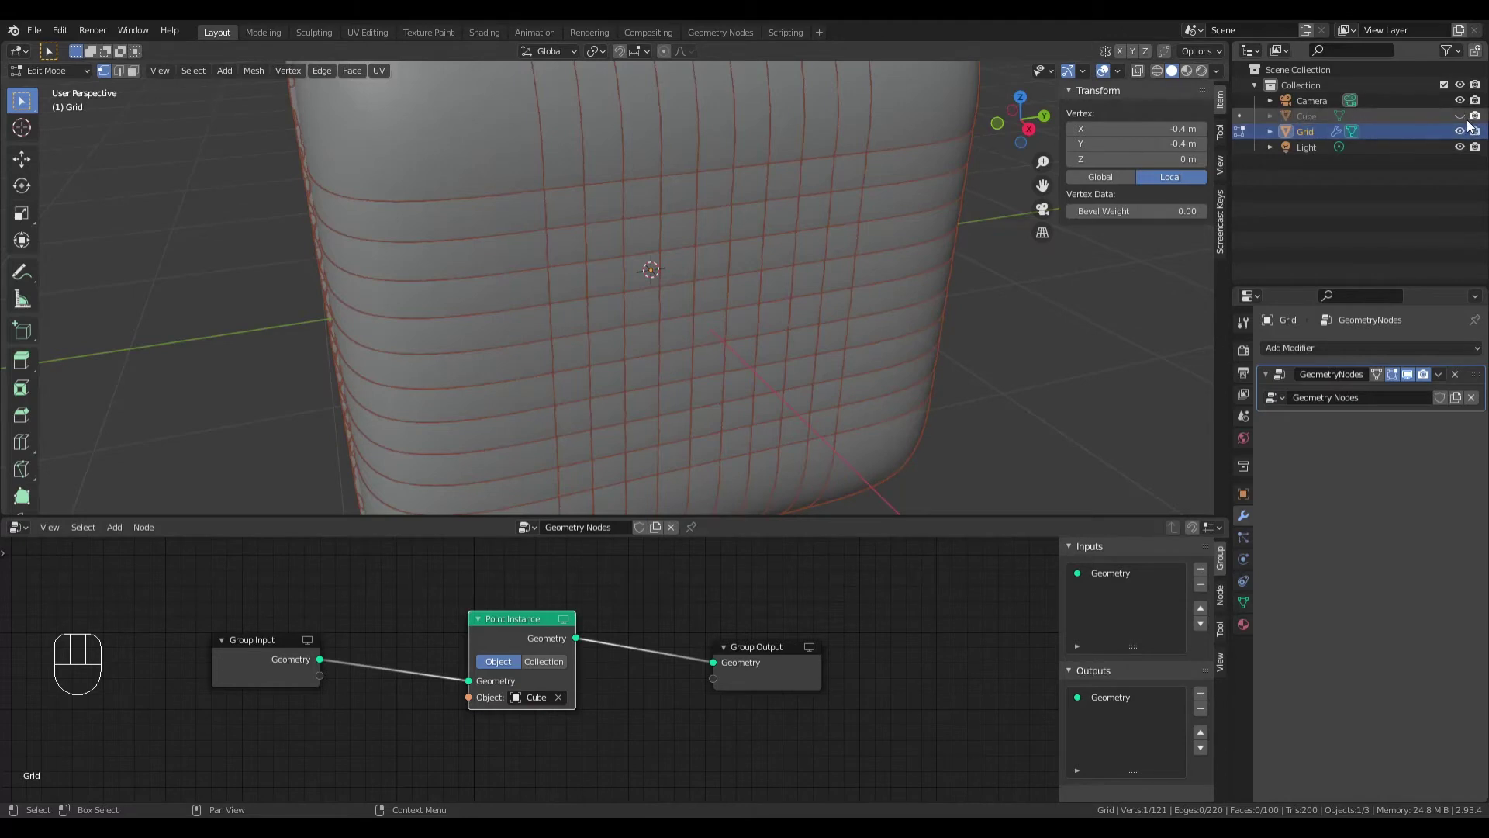
{"action": "middle_click_drag", "start_coordinate": [659, 361], "coordinate": [724, 316]}
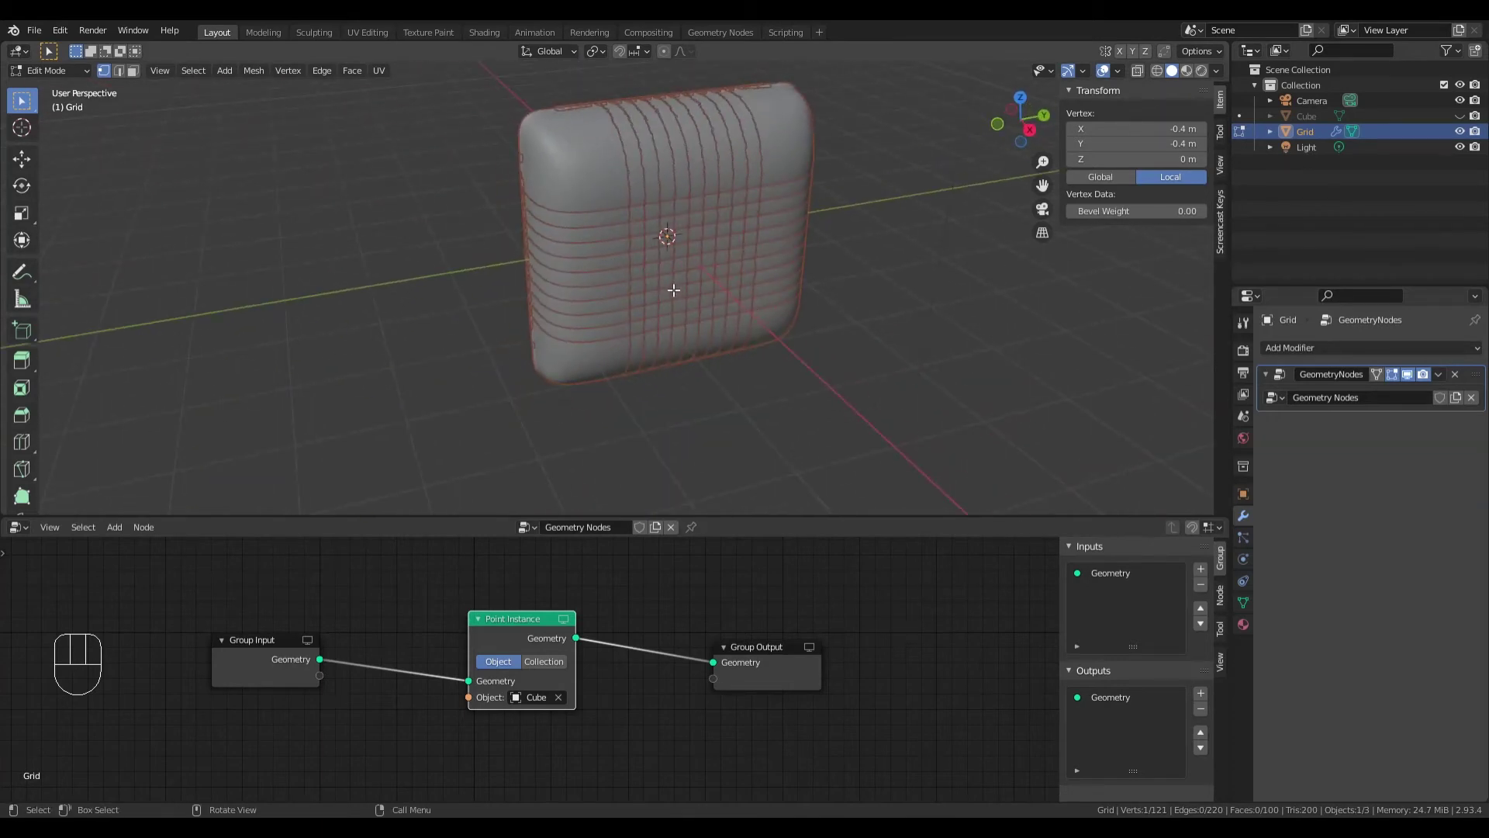
{"action": "scroll", "coordinate": [674, 294], "scroll_direction": "up", "scroll_amount": 2}
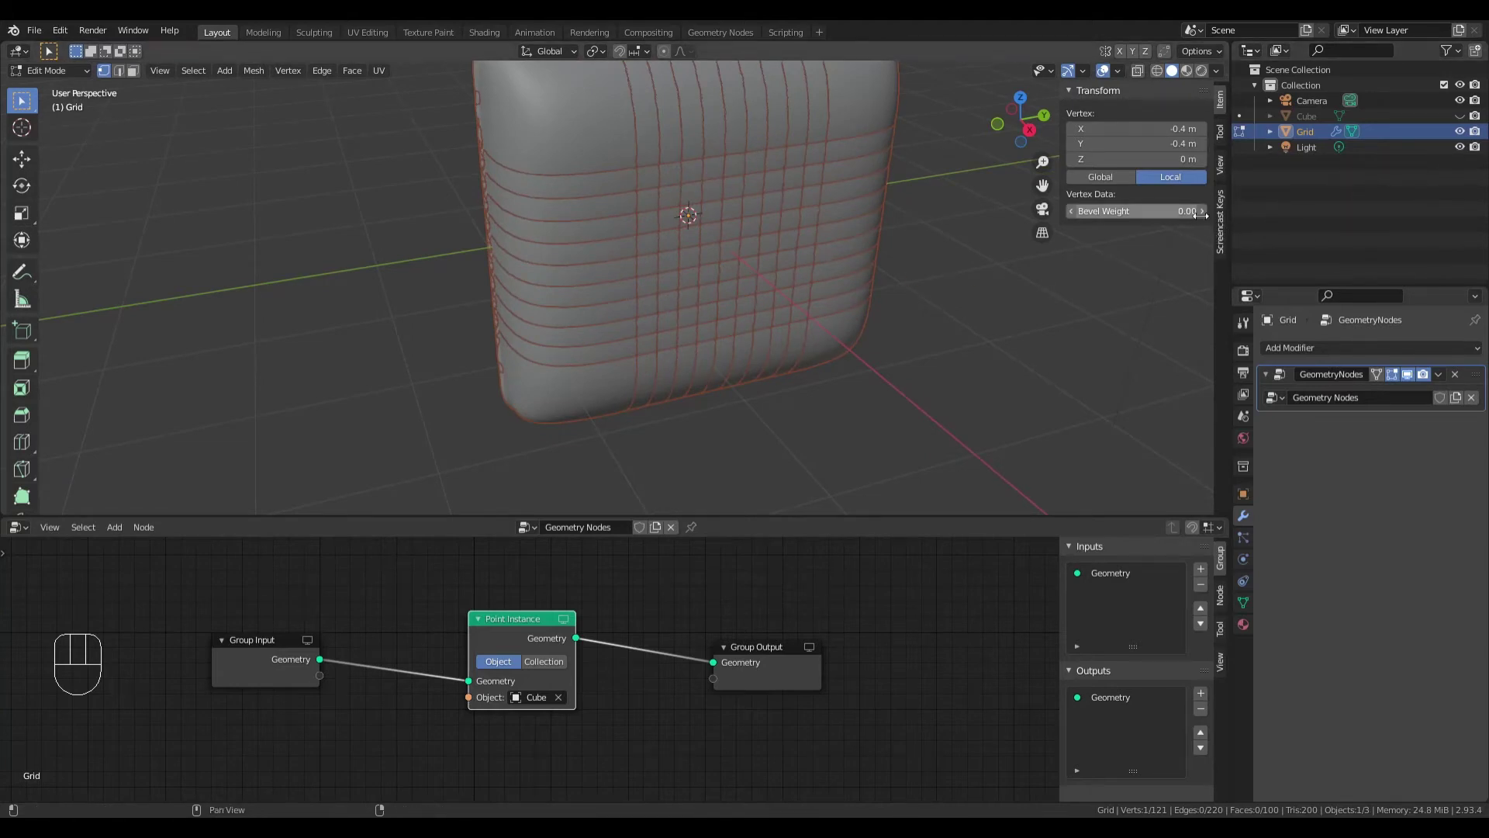
Step: Hide the grid, unhide the original sandbag, return to Object Mode and select the sandbag
{"action": "left_click", "coordinate": [1460, 131]}
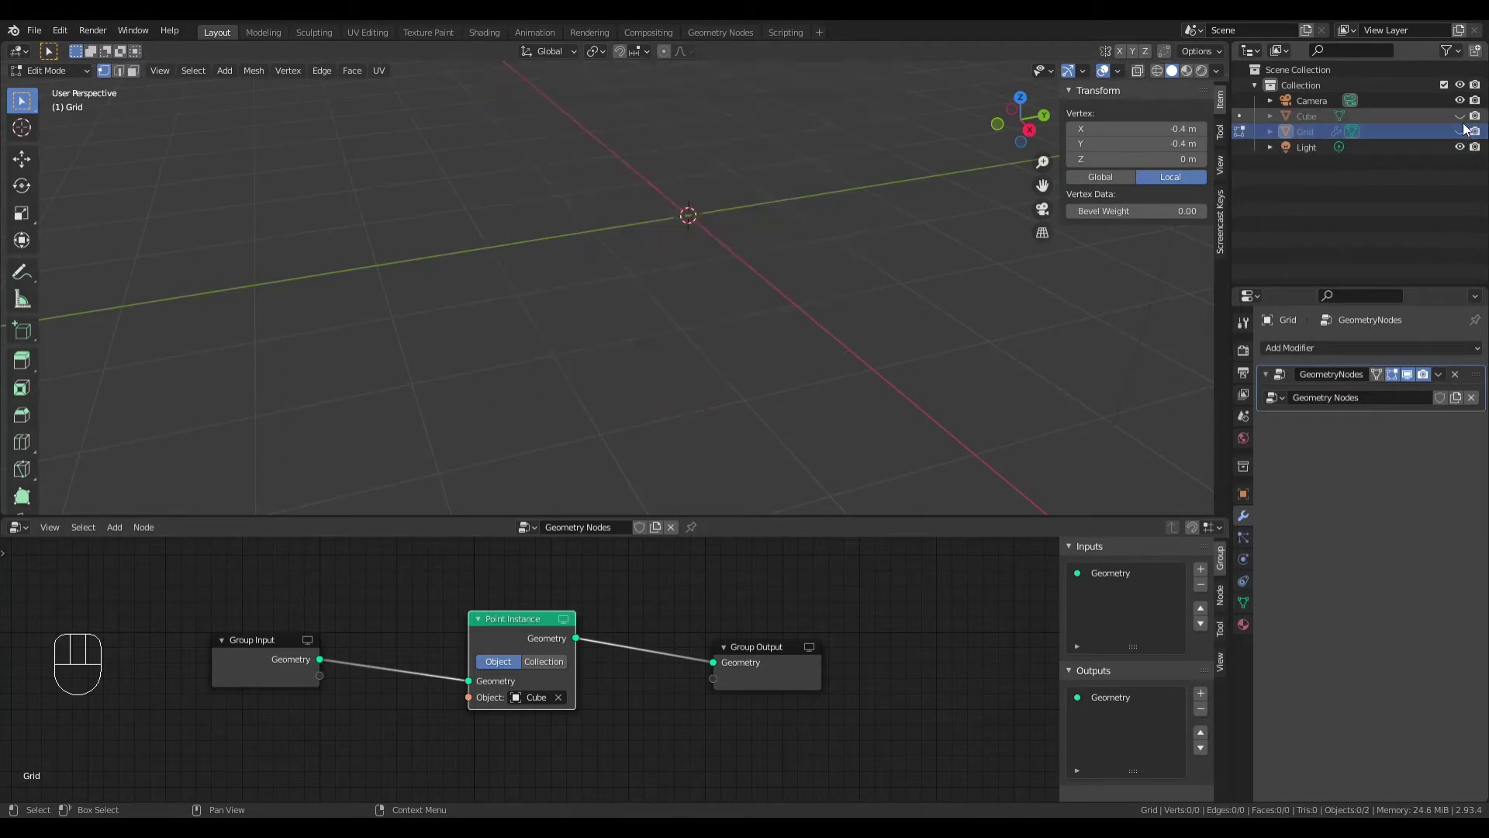
{"action": "left_click", "coordinate": [1461, 117]}
{"action": "middle_click_drag", "start_coordinate": [671, 214], "coordinate": [762, 211]}
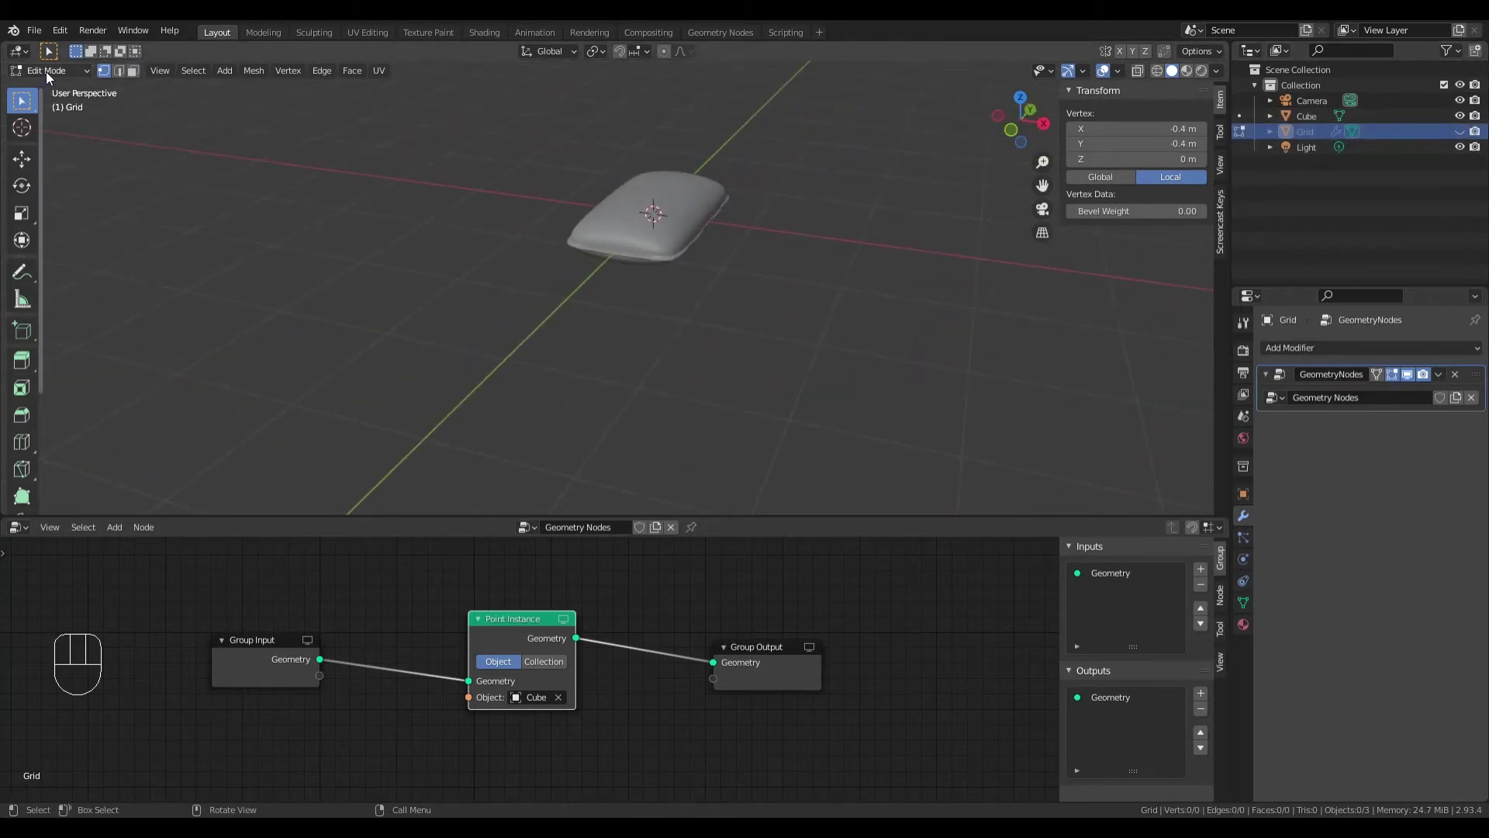
{"action": "left_click", "coordinate": [45, 71]}
{"action": "left_click", "coordinate": [51, 89]}
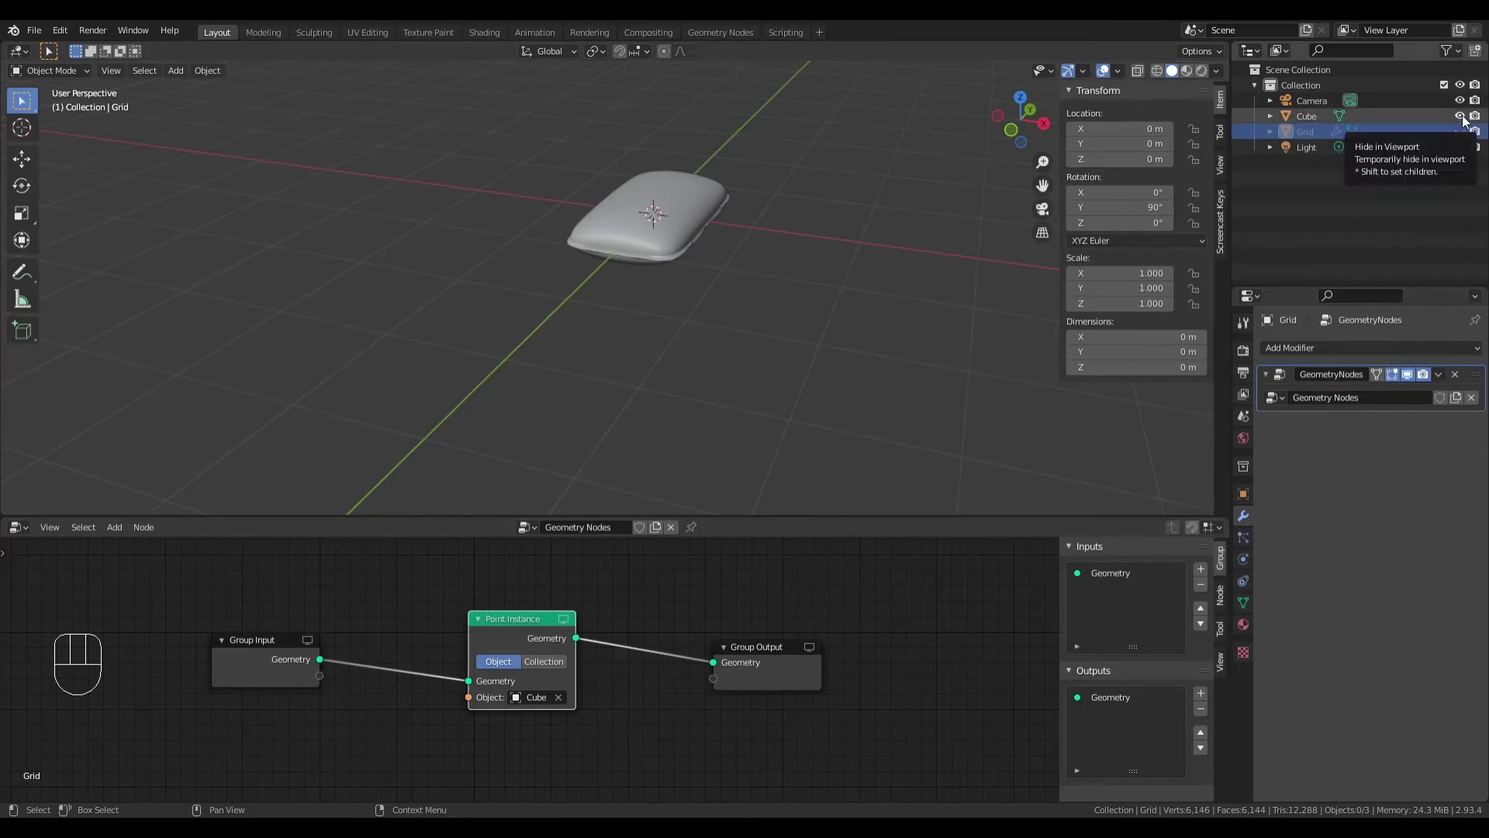
{"action": "left_click", "coordinate": [653, 185]}
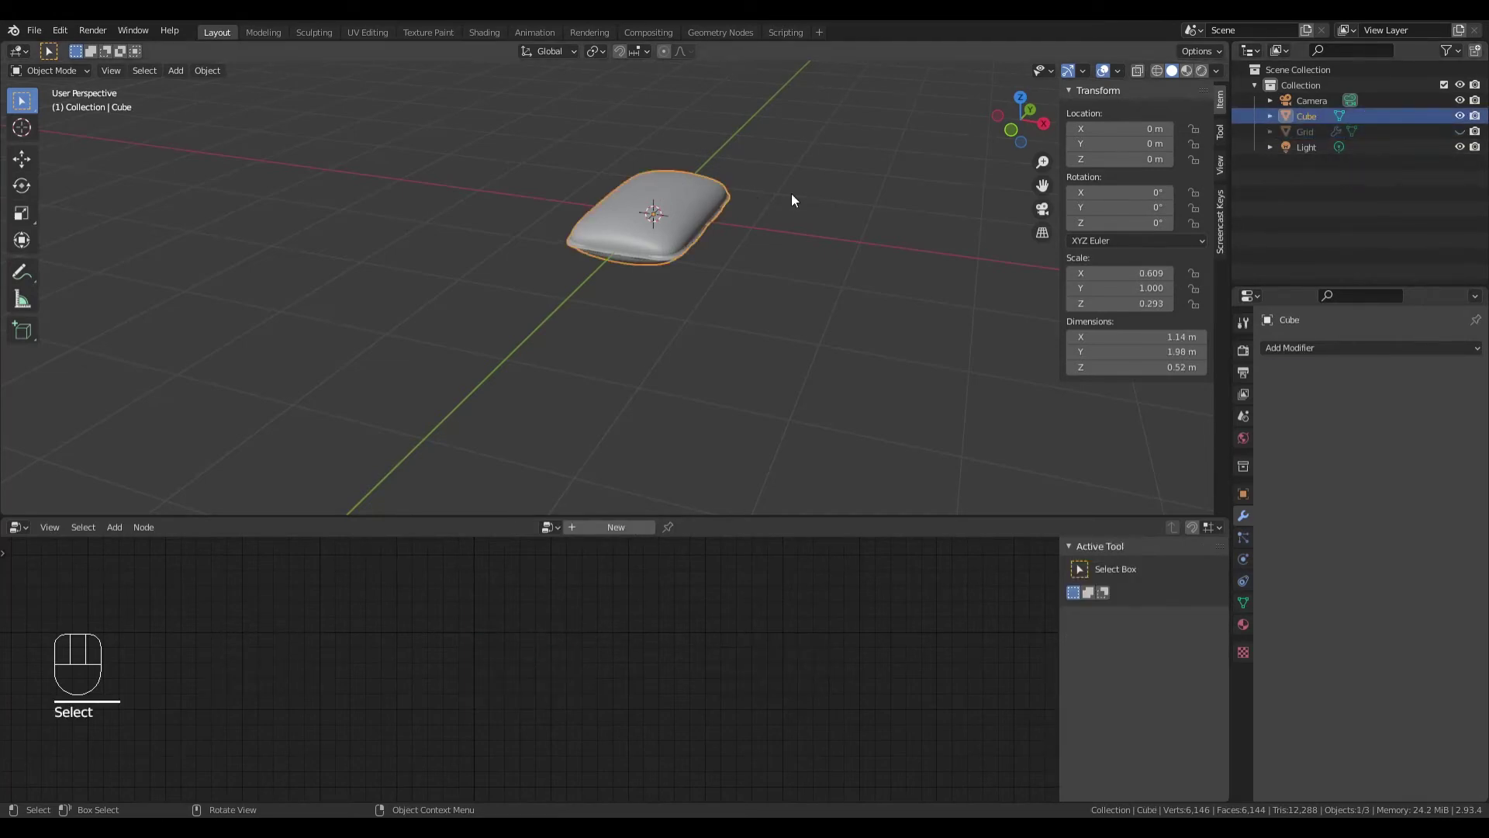
{"action": "middle_click_drag", "start_coordinate": [880, 207], "coordinate": [817, 233]}
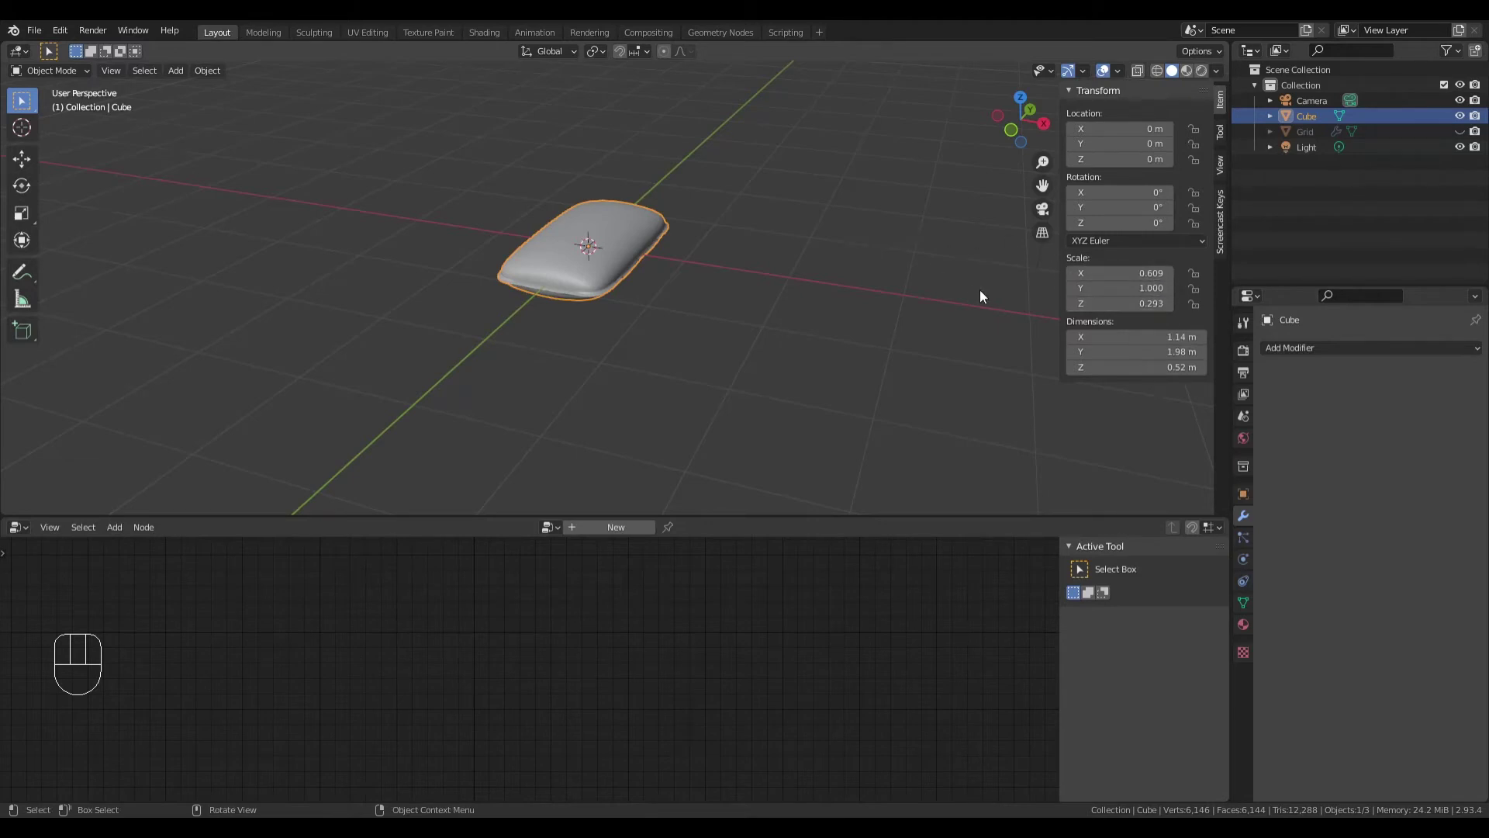
{"action": "middle_click_drag", "start_coordinate": [951, 276], "coordinate": [927, 287]}
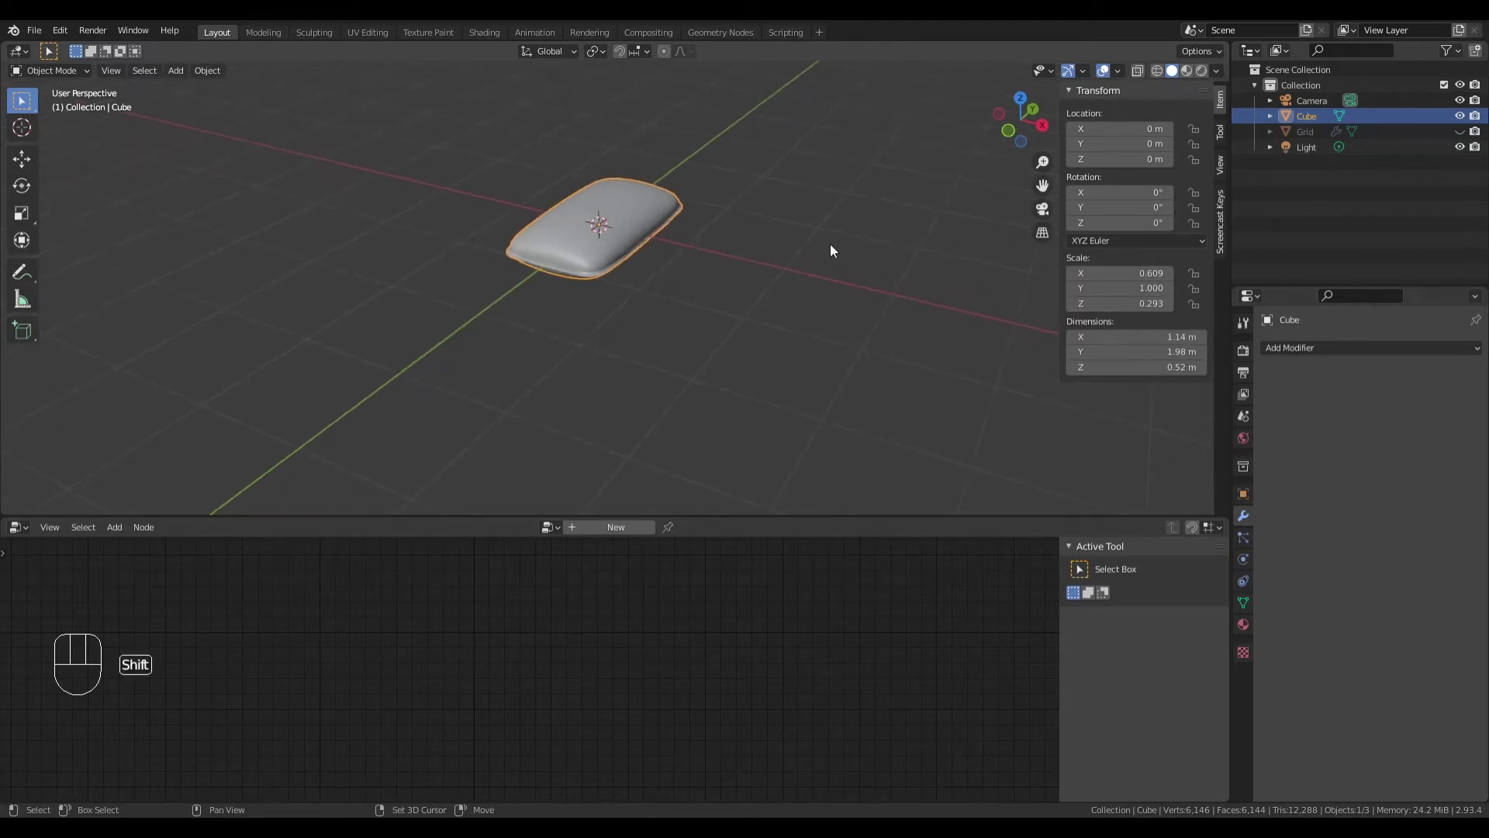
{"action": "middle_click_drag", "start_coordinate": [830, 244], "coordinate": [857, 310], "text": "shift"}
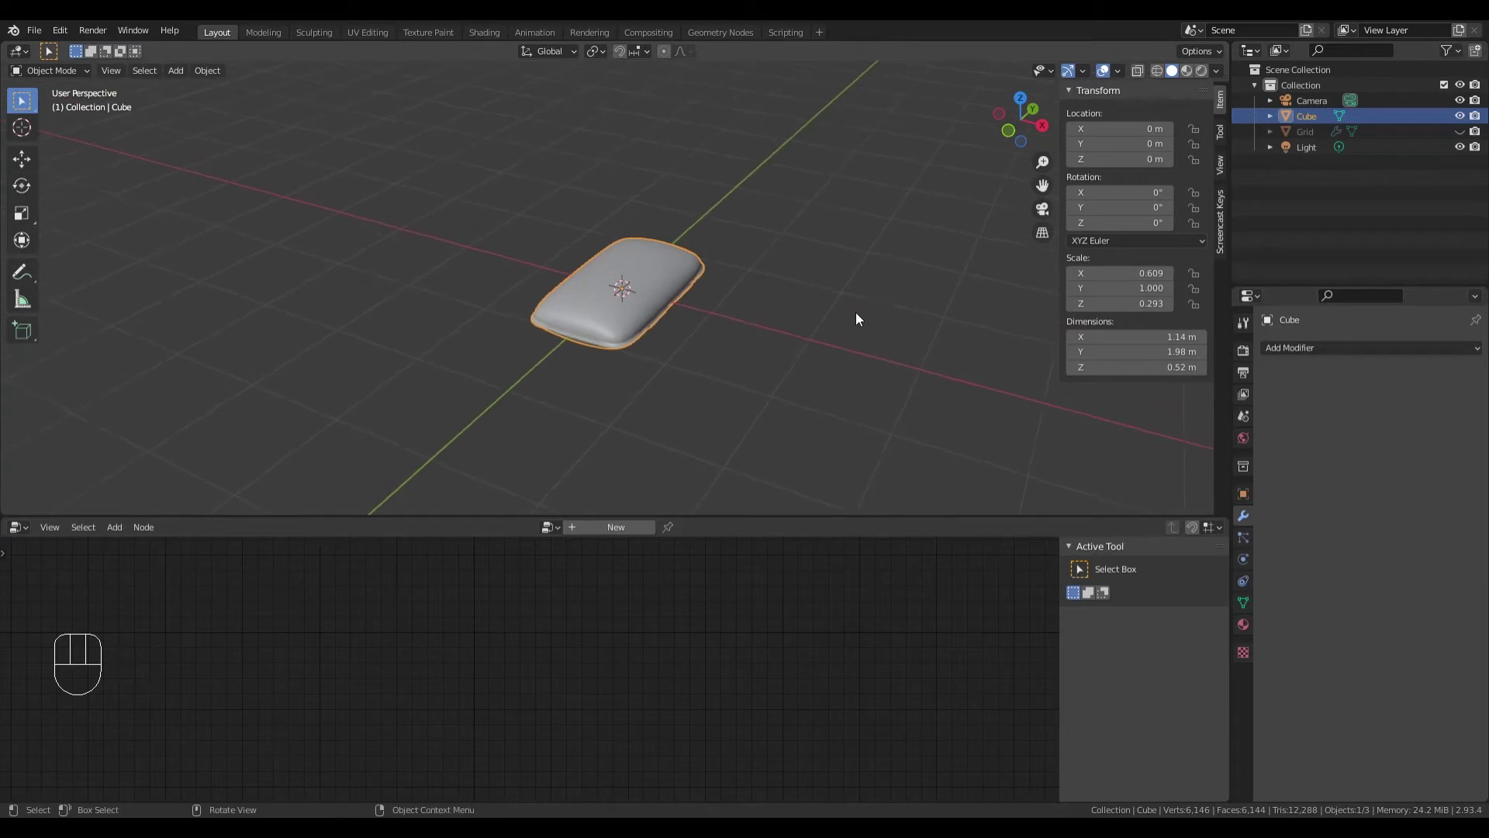
Step: Hide the original sandbag again, unhide the grid with its instances and select it
{"action": "left_click", "coordinate": [1462, 116]}
{"action": "left_click", "coordinate": [1460, 131]}
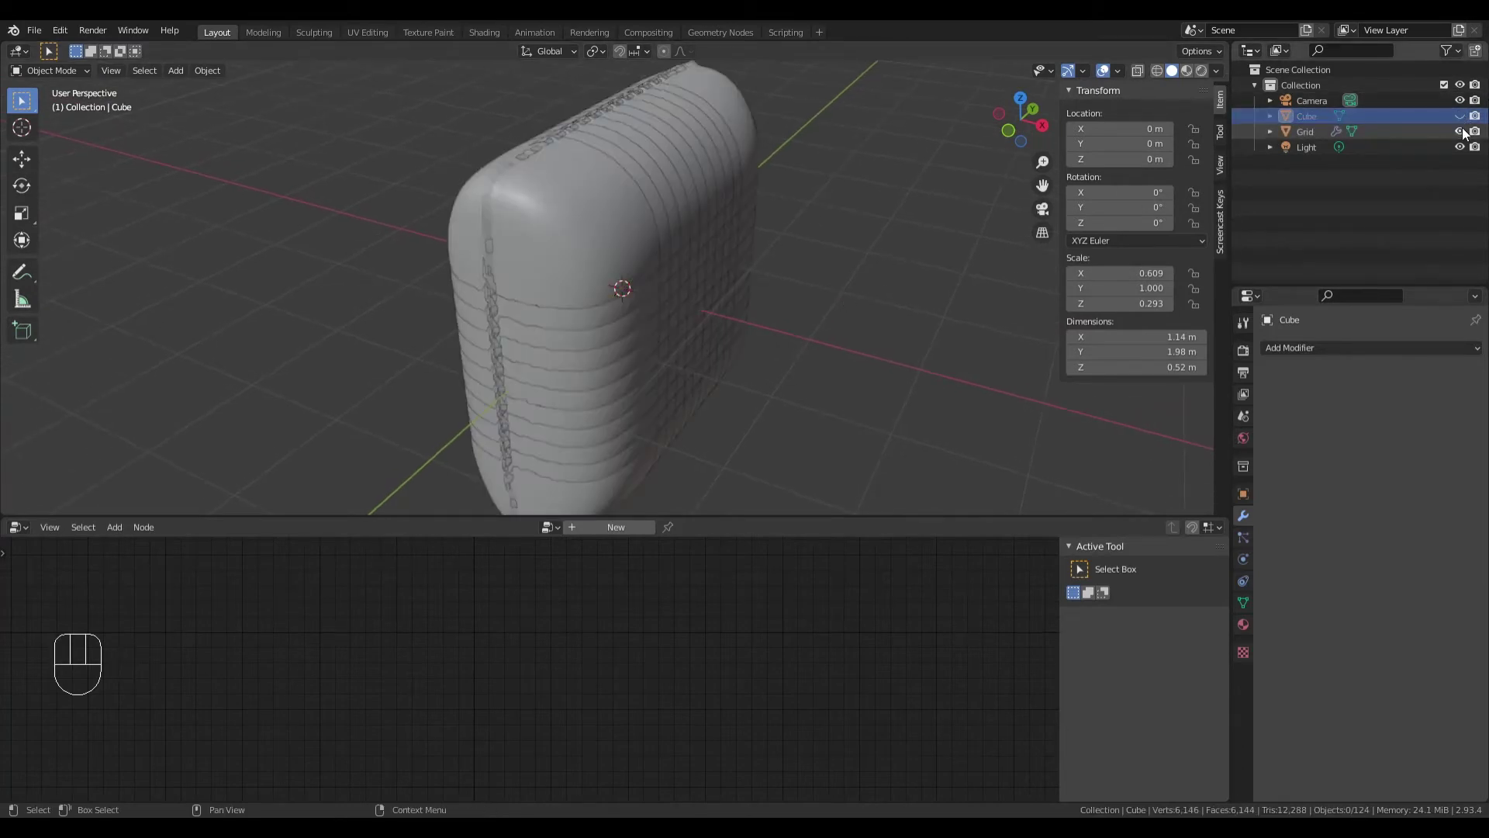
{"action": "middle_click_drag", "start_coordinate": [873, 278], "coordinate": [806, 282]}
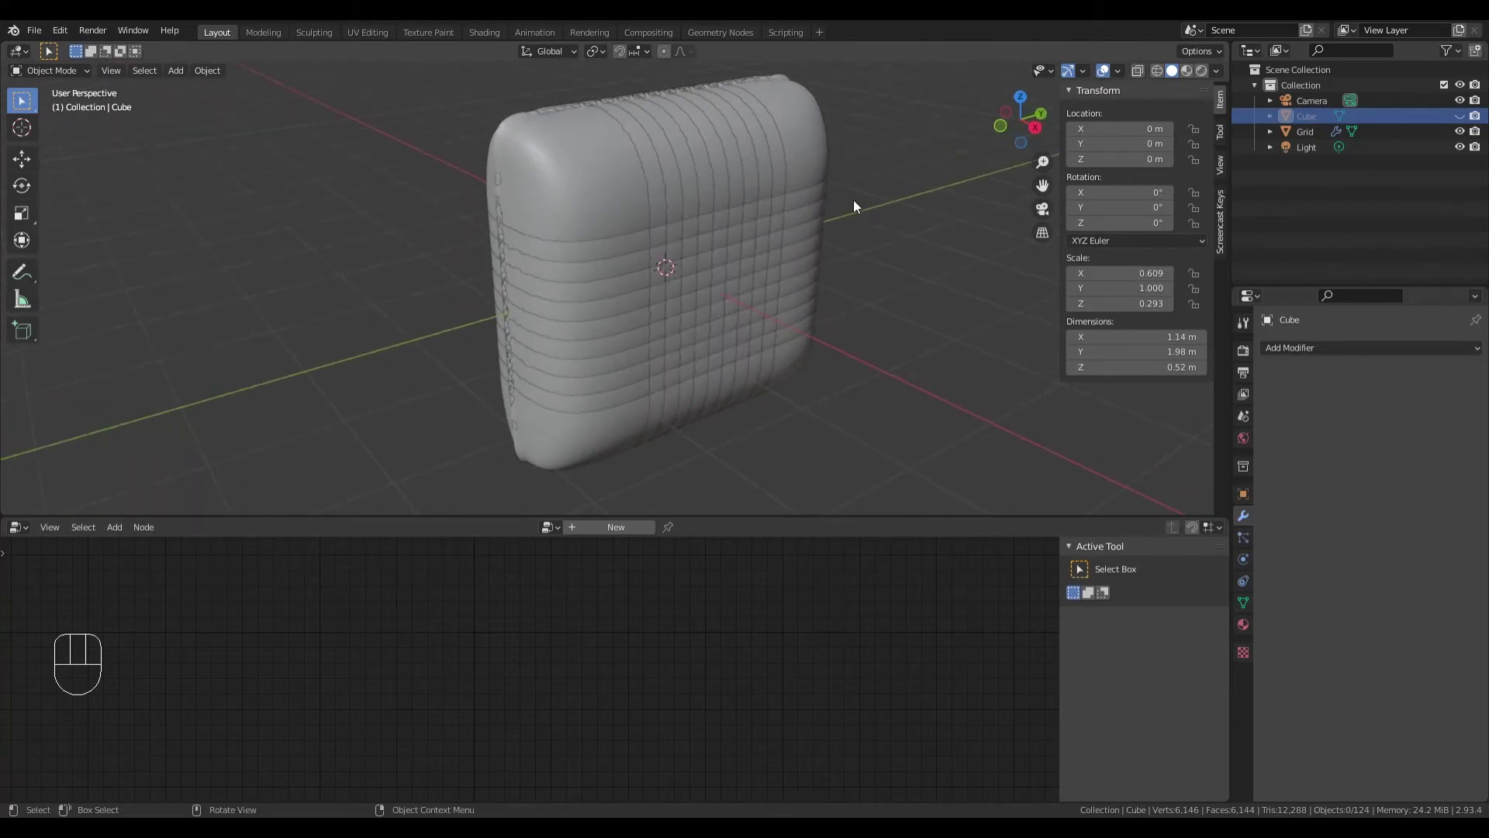
{"action": "left_click", "coordinate": [579, 165]}
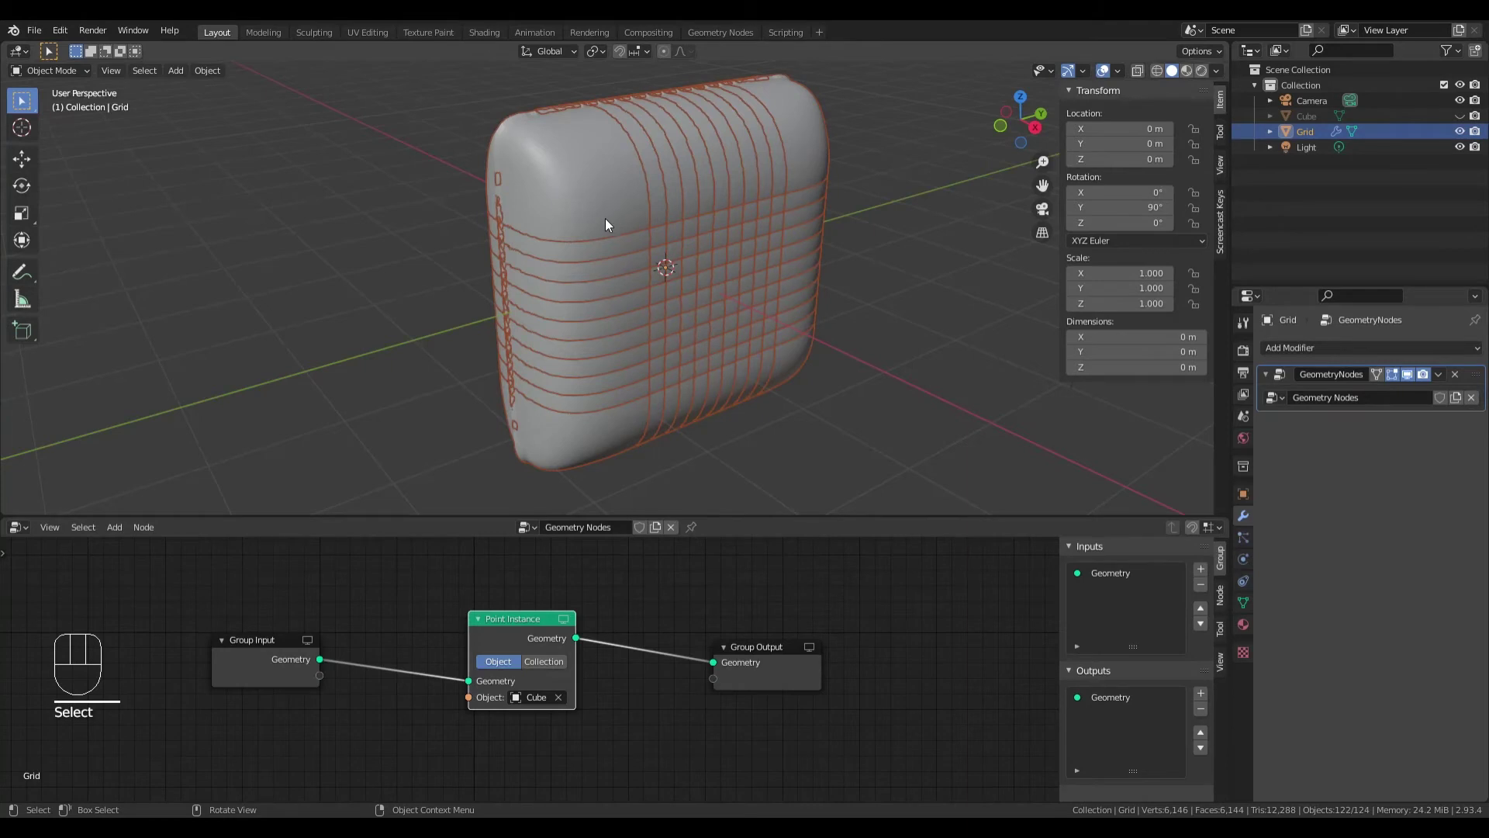
Step: Swap visibility from the grid to the original sandbag and apply All Transforms to the sandbag
{"action": "left_click", "coordinate": [1460, 131]}
{"action": "left_click", "coordinate": [1460, 115]}
{"action": "left_click", "coordinate": [698, 281]}
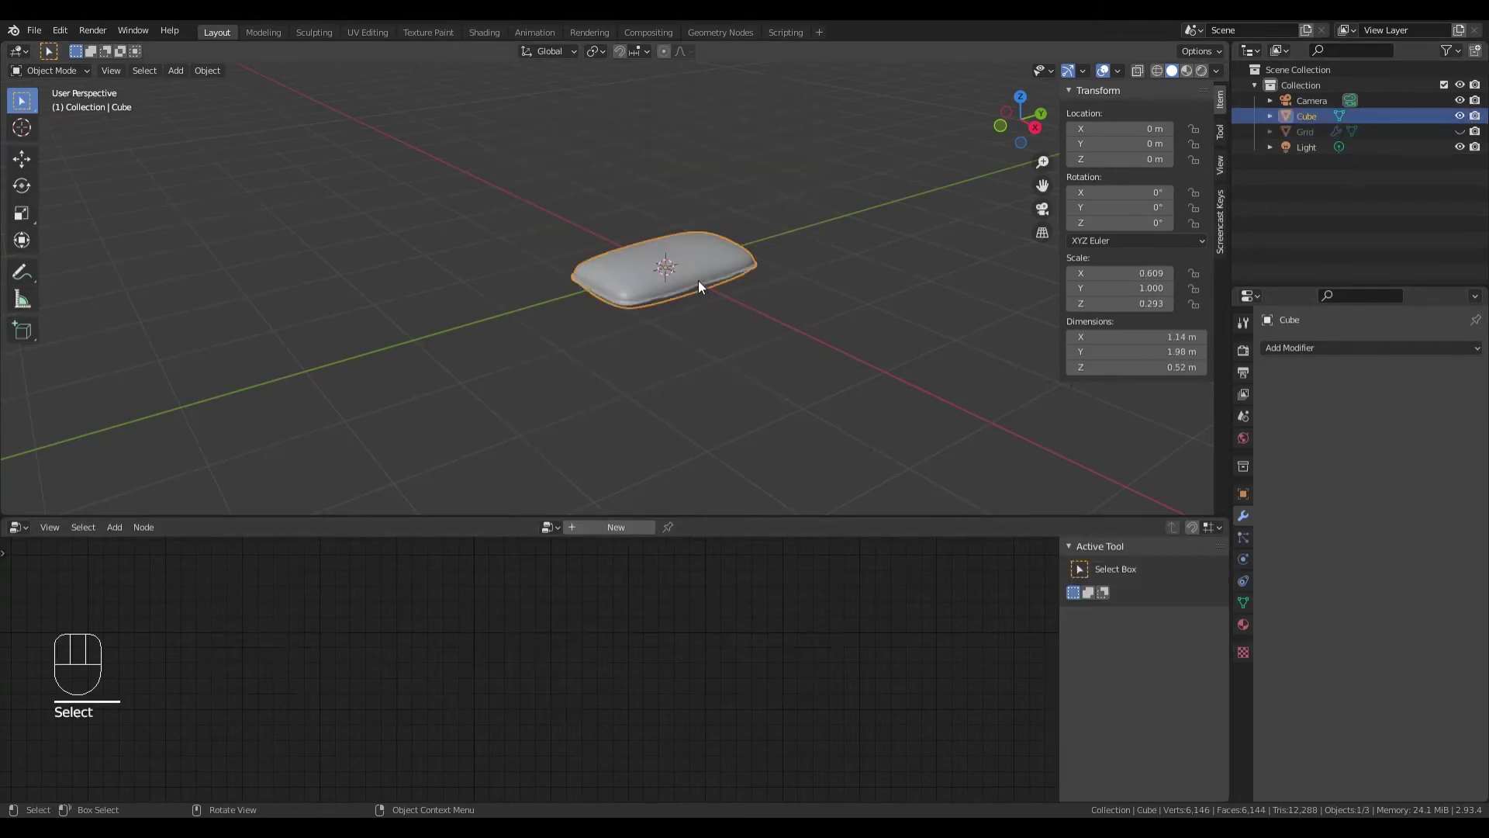
{"action": "scroll", "coordinate": [709, 267], "scroll_direction": "up", "scroll_amount": 4}
{"action": "middle_click_drag", "start_coordinate": [780, 253], "coordinate": [743, 267]}
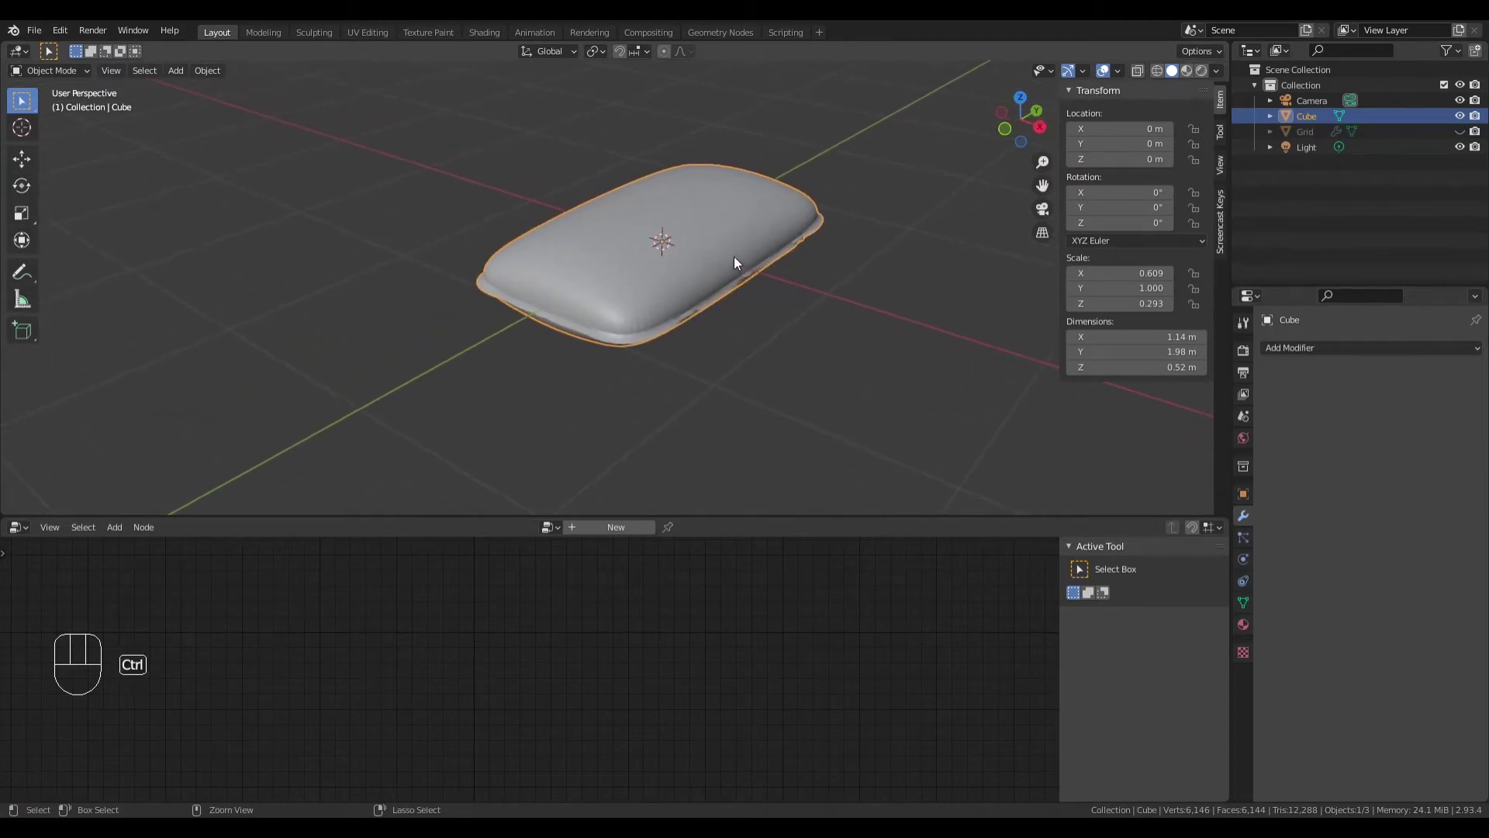
{"action": "key", "text": "ctrl+a"}
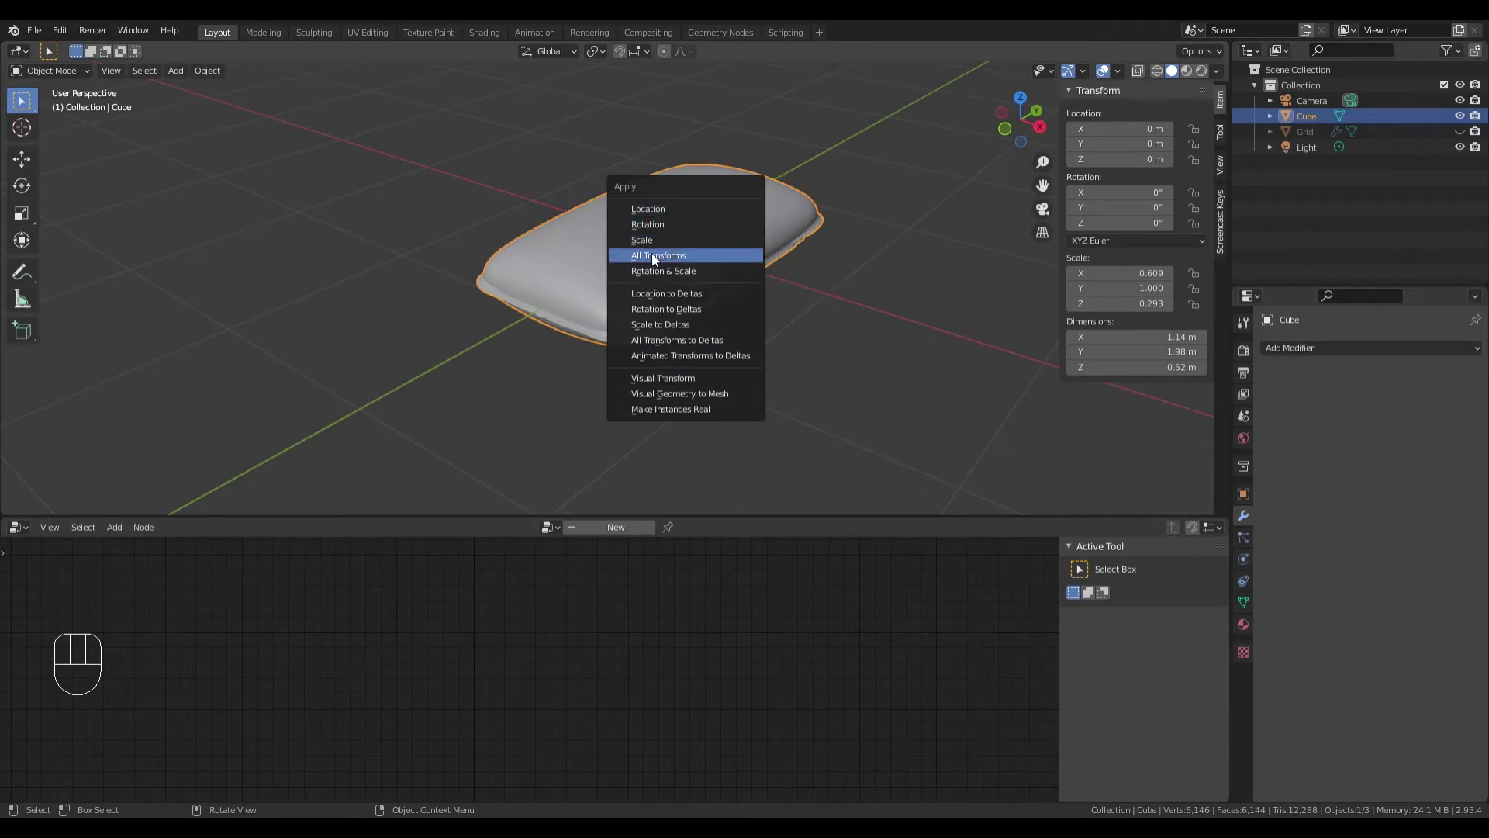
{"action": "left_click", "coordinate": [672, 254]}
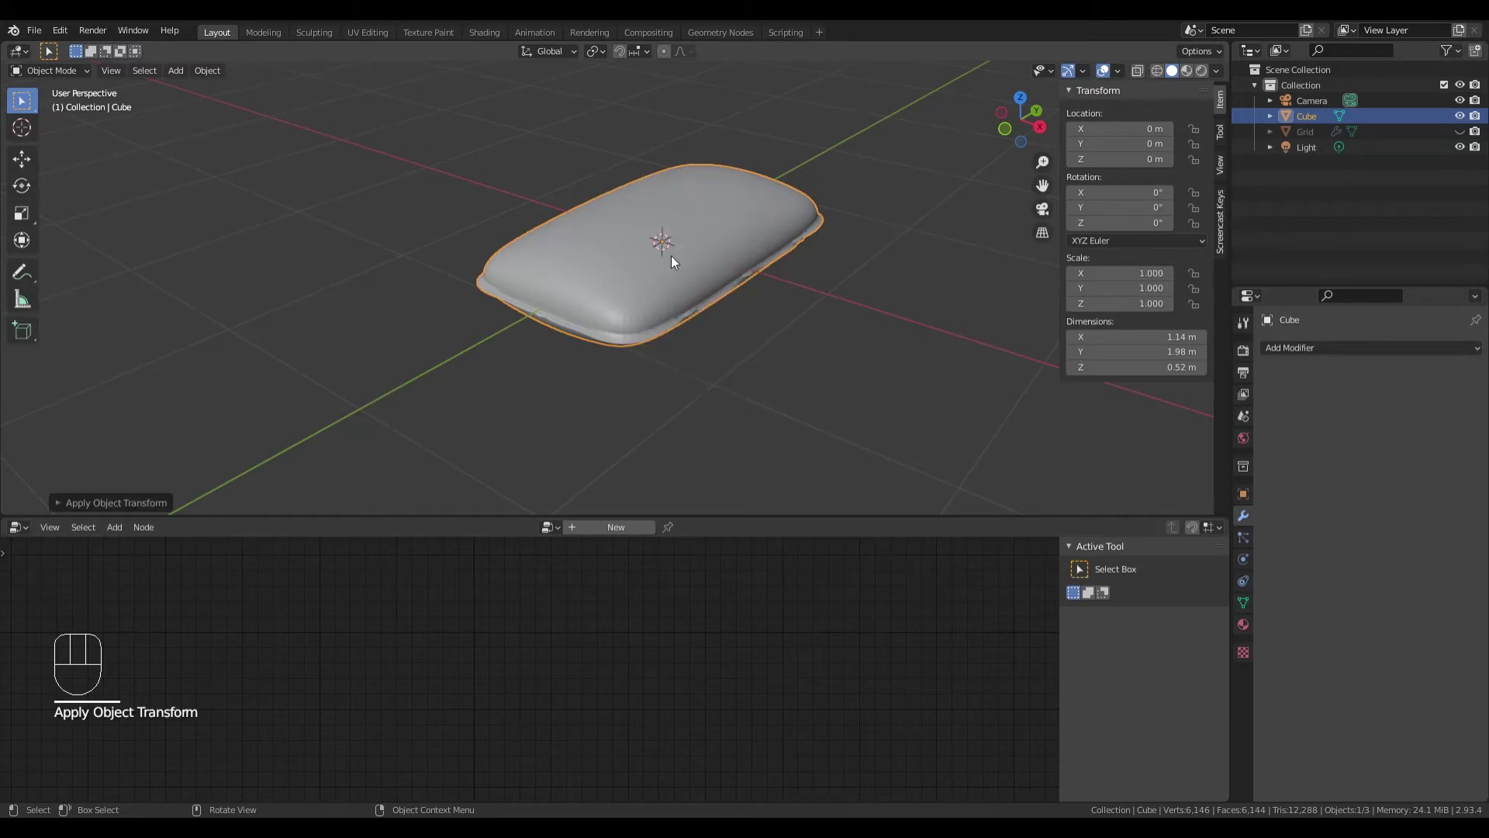
{"action": "middle_click_drag", "start_coordinate": [696, 256], "coordinate": [710, 258]}
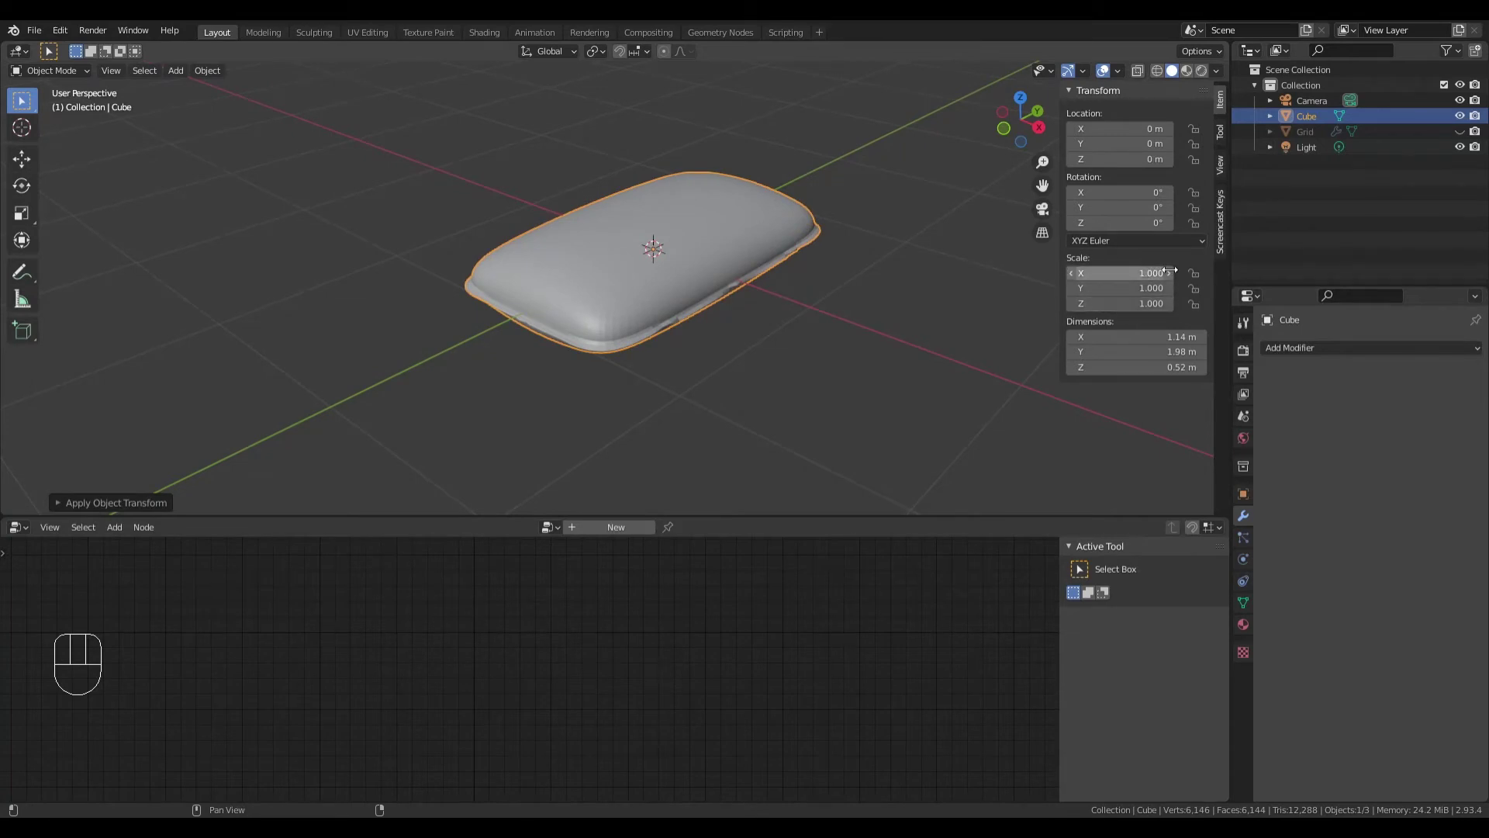
Step: Hide the original sandbag, bring back the instanced grid and select it after viewing it from the side
{"action": "left_click", "coordinate": [1461, 117]}
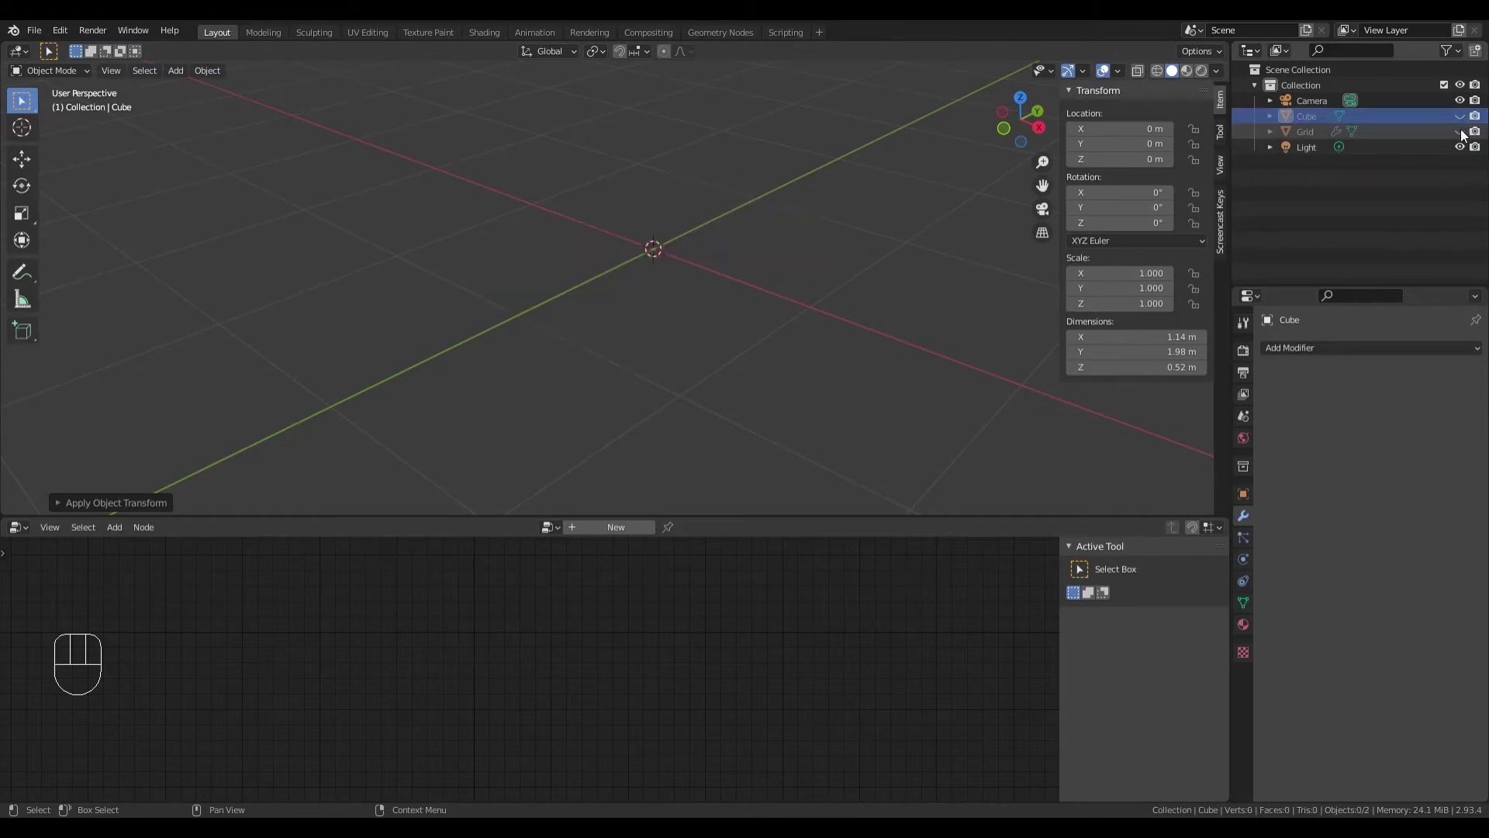
{"action": "left_click", "coordinate": [1461, 131]}
{"action": "scroll", "coordinate": [566, 310], "scroll_direction": "down", "scroll_amount": 3}
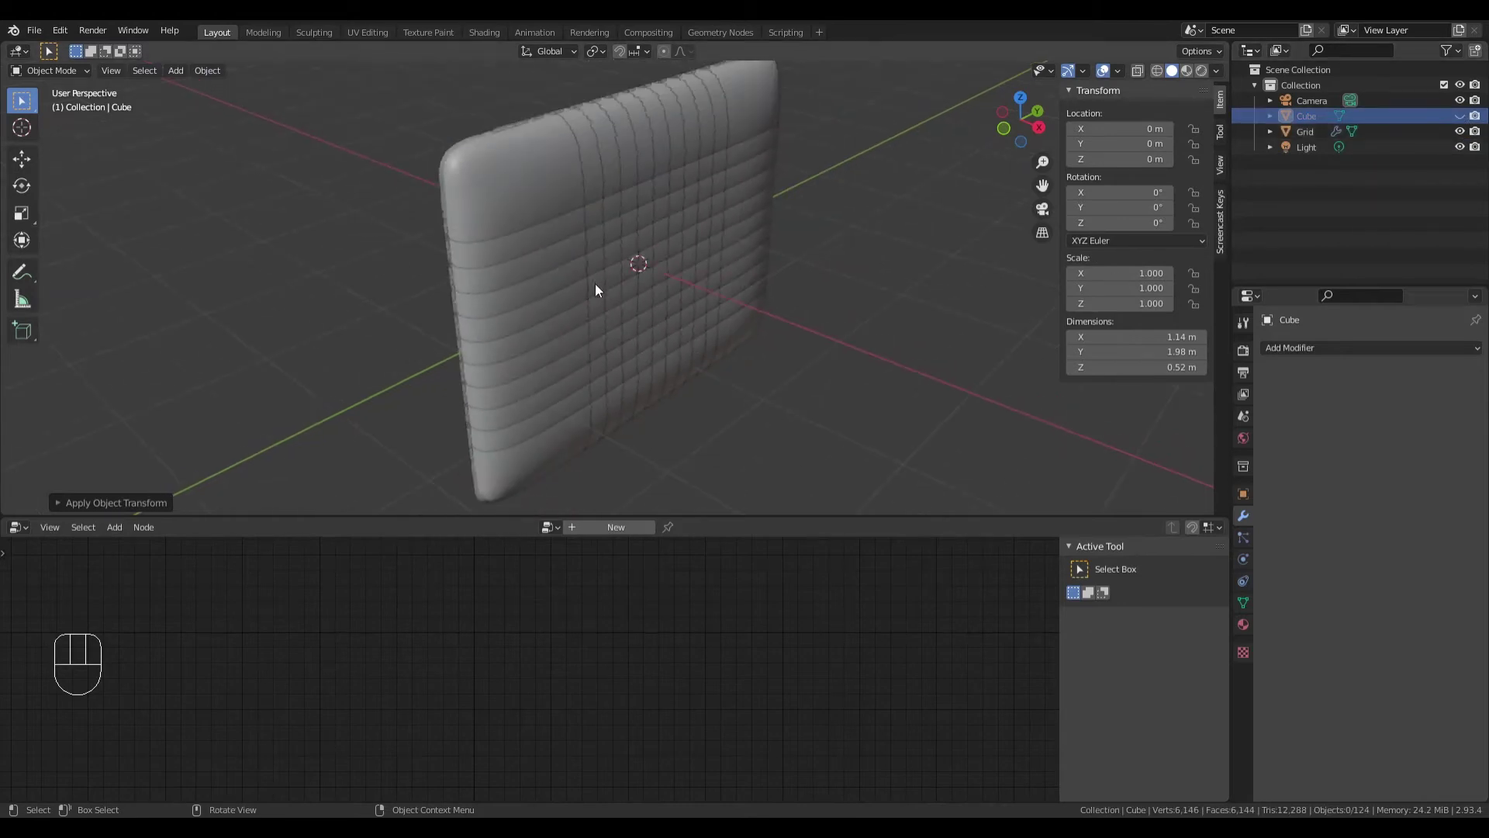
{"action": "middle_click_drag", "start_coordinate": [594, 283], "coordinate": [626, 148]}
{"action": "middle_click_drag", "start_coordinate": [635, 223], "coordinate": [539, 225]}
{"action": "left_click", "coordinate": [619, 135]}
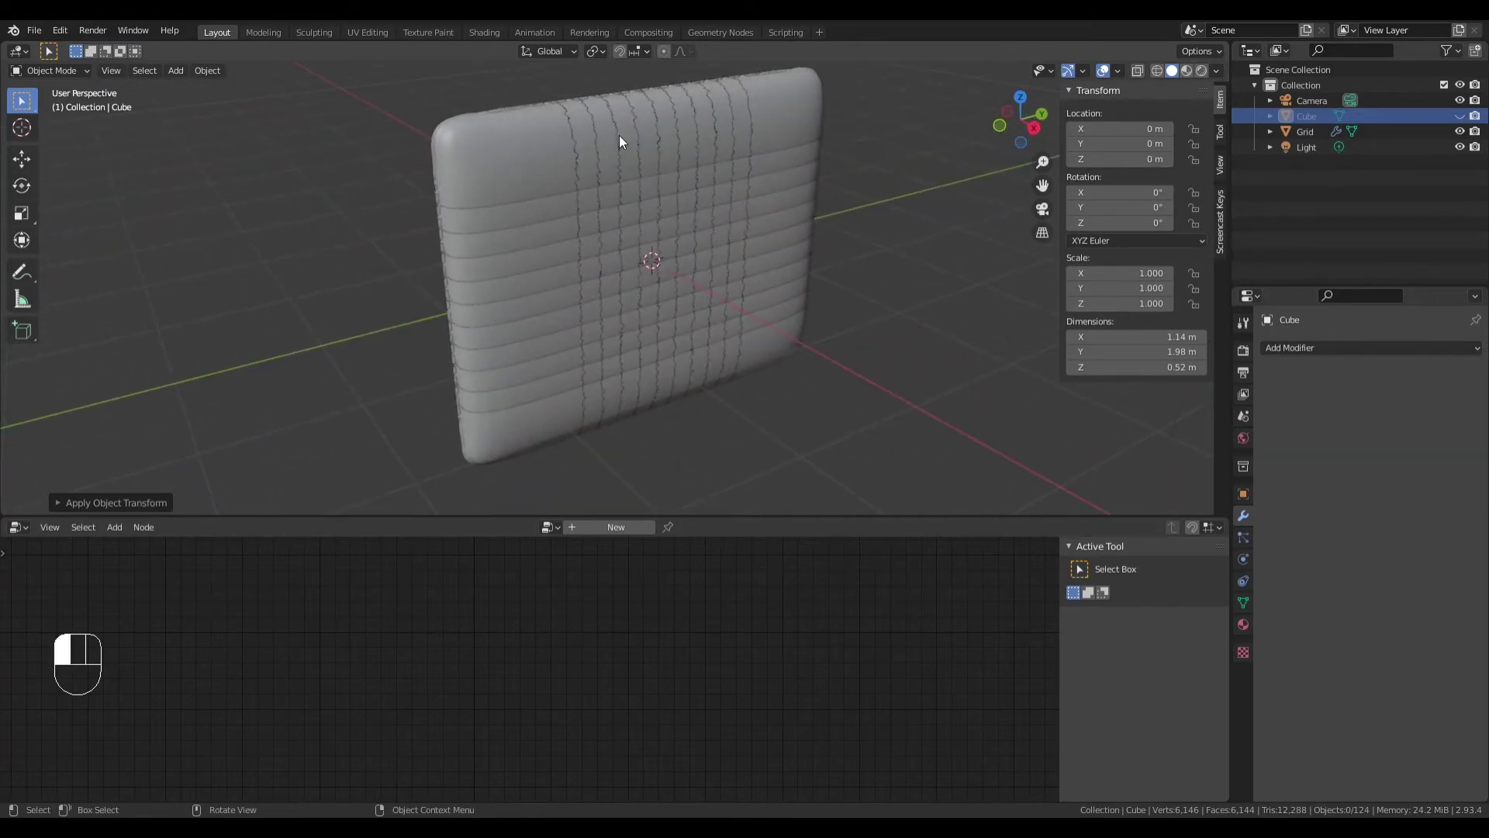
Step: Apply All Transforms to the upright grid that carries the sandbag instances
{"action": "middle_click_drag", "start_coordinate": [588, 284], "coordinate": [528, 303]}
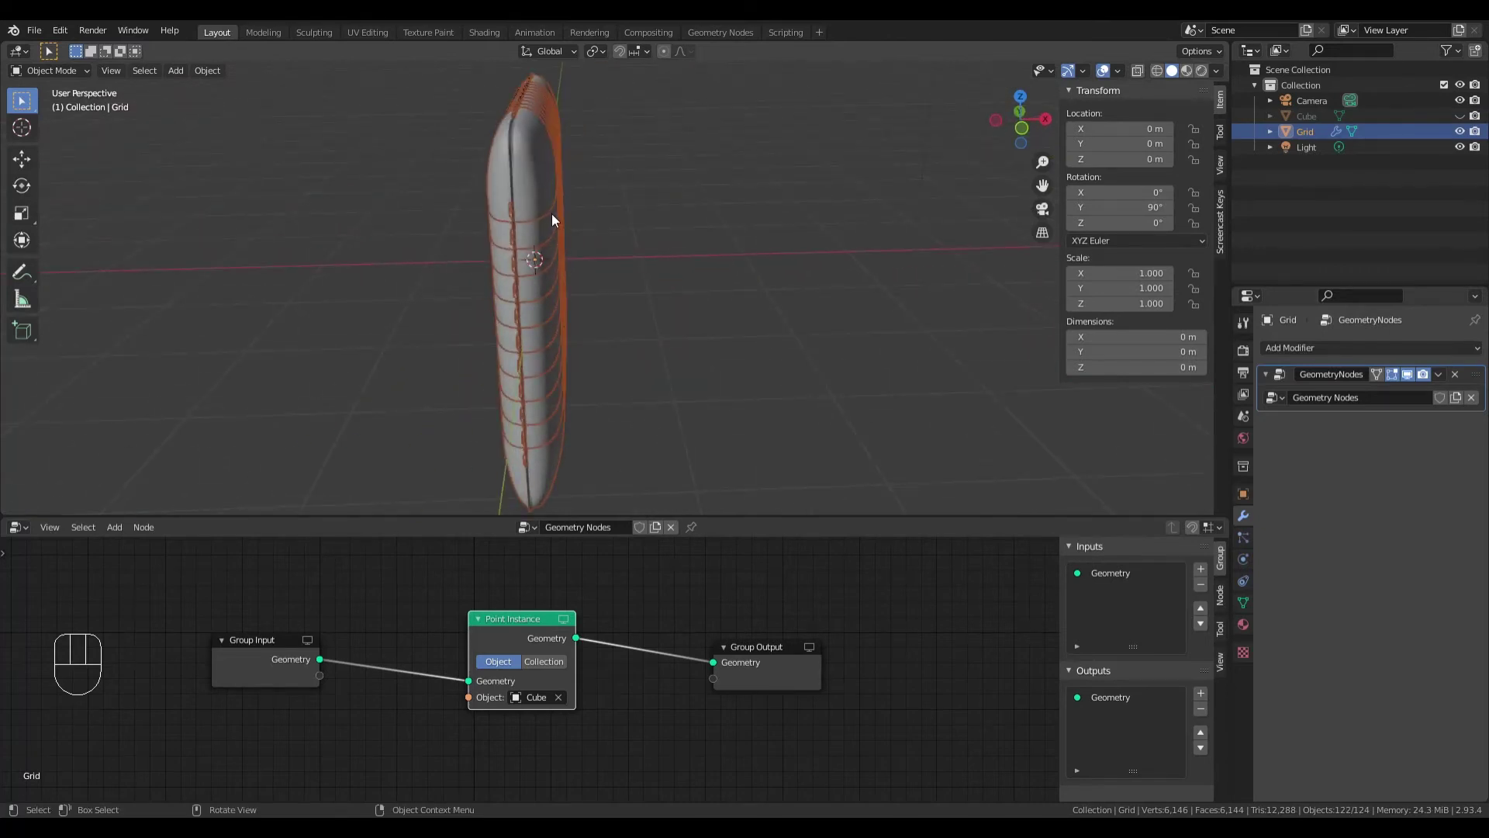
{"action": "middle_click_drag", "start_coordinate": [552, 212], "coordinate": [546, 258]}
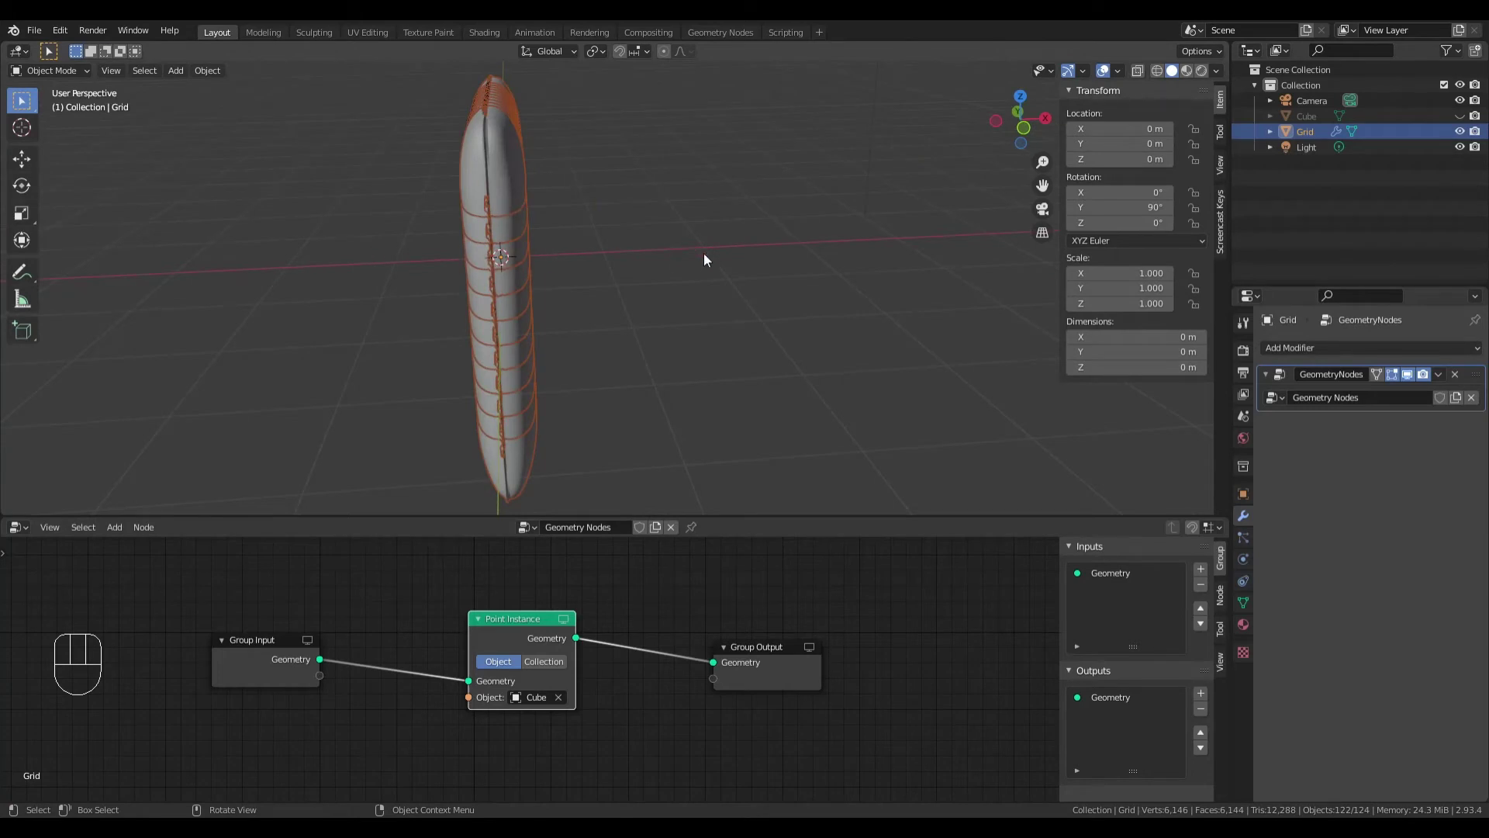
{"action": "middle_click_drag", "start_coordinate": [546, 235], "coordinate": [687, 247]}
{"action": "key", "text": "ctrl+a"}
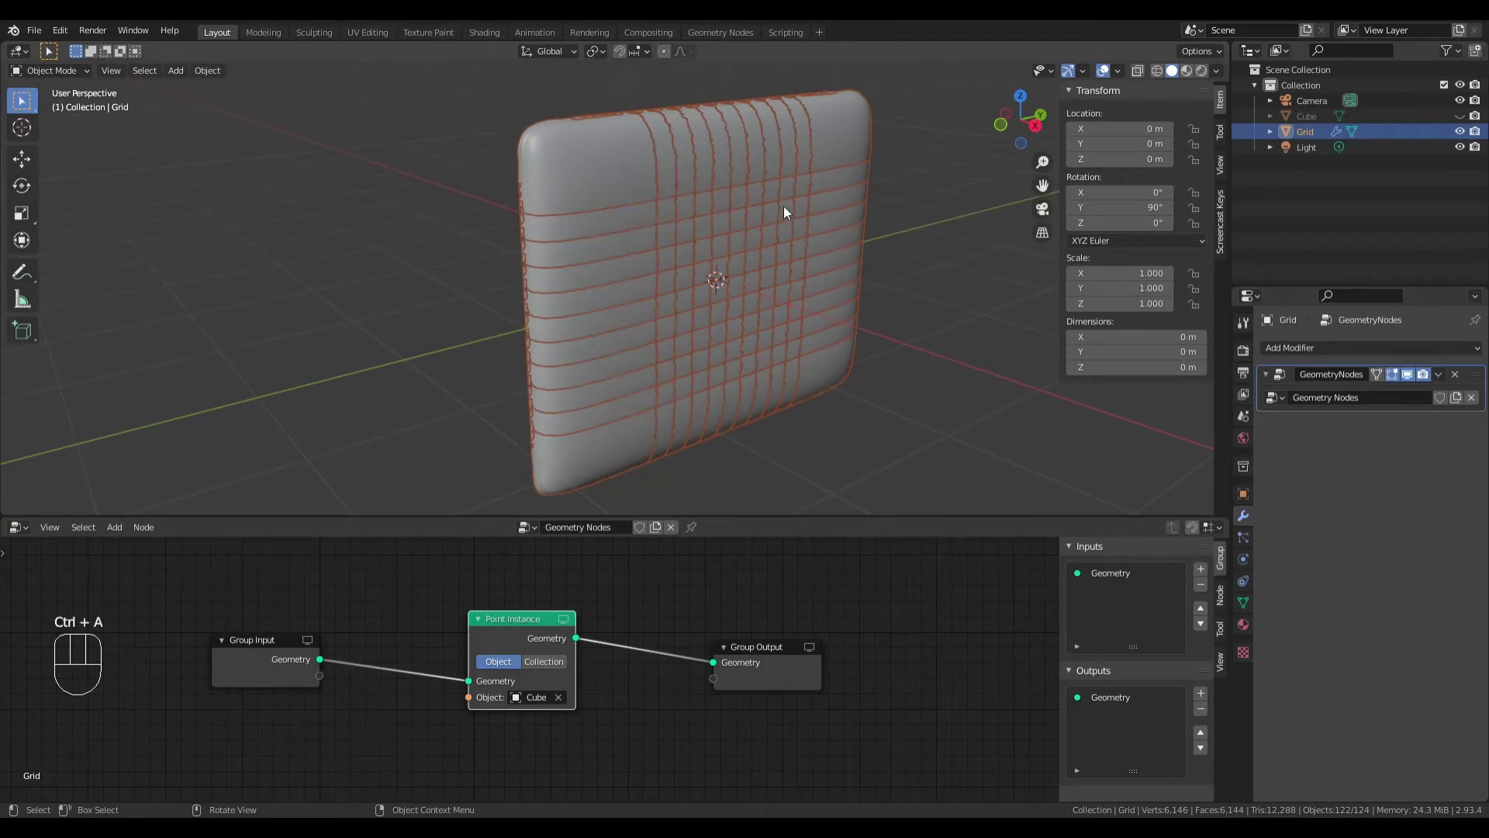
{"action": "key", "text": "ctrl+a"}
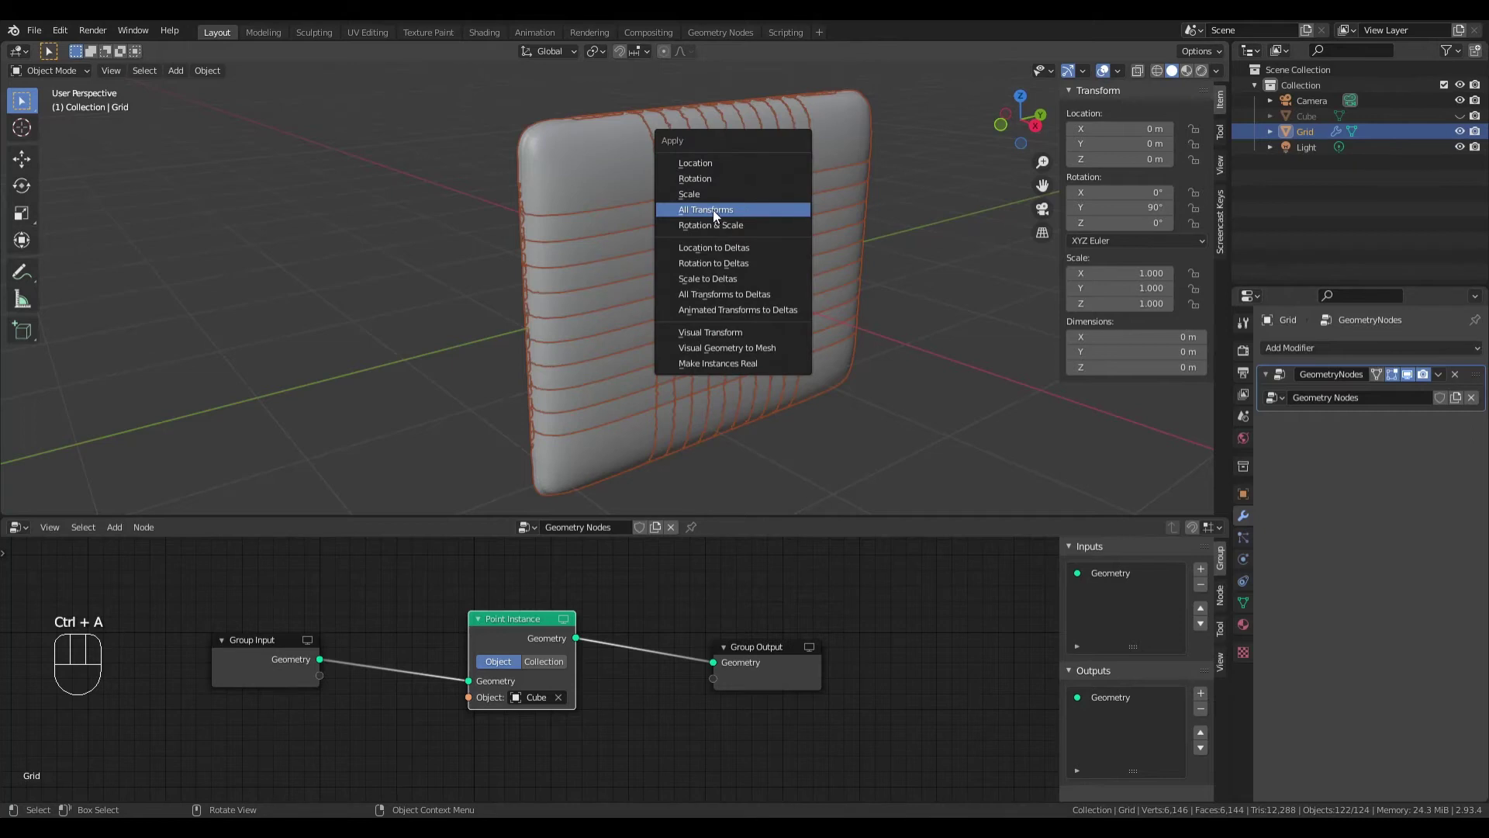
{"action": "left_click", "coordinate": [714, 209]}
{"action": "middle_click_drag", "start_coordinate": [668, 231], "coordinate": [667, 188]}
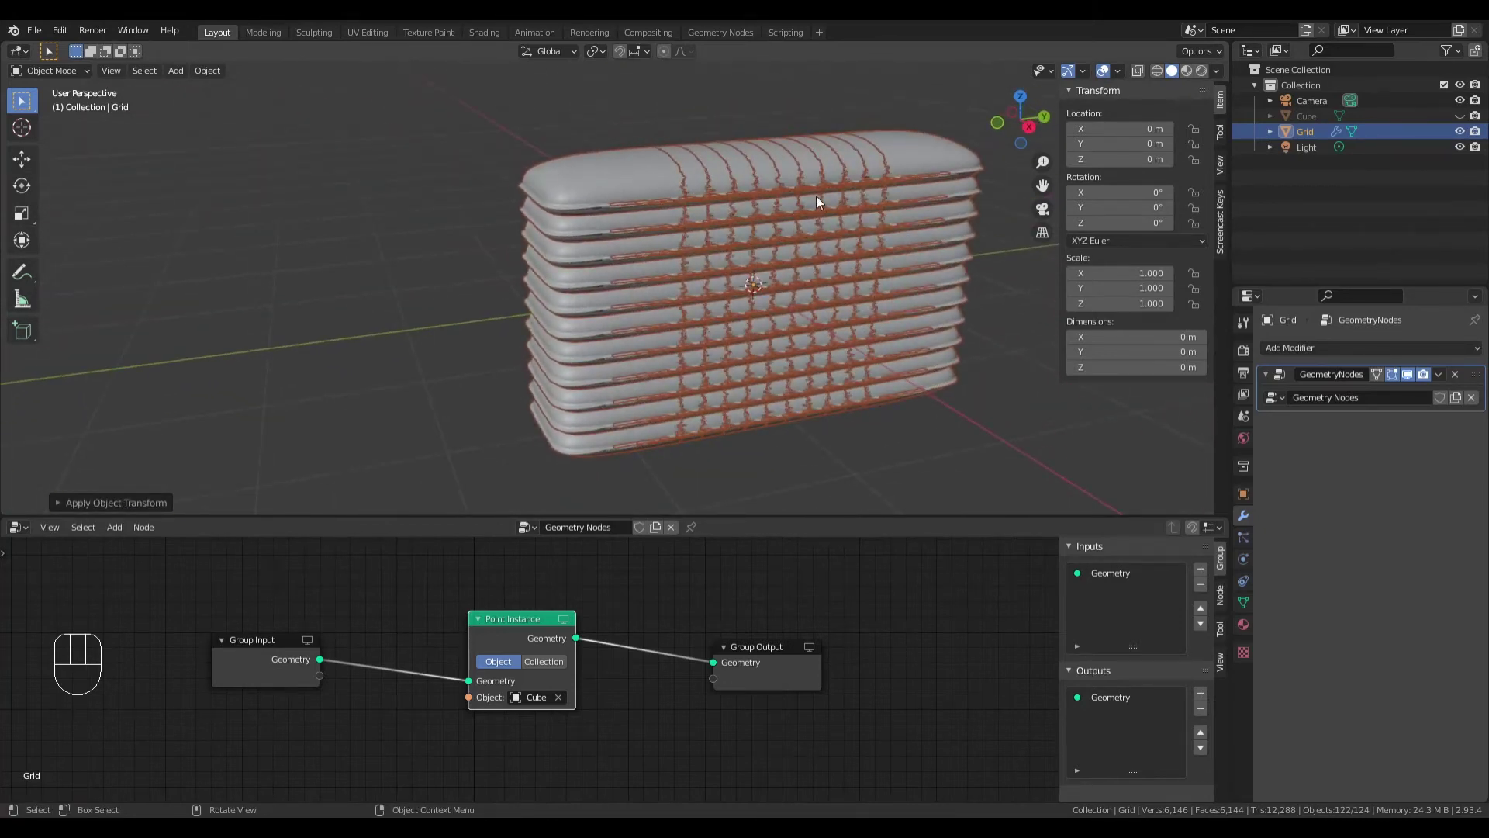
{"action": "middle_click_drag", "start_coordinate": [788, 258], "coordinate": [760, 281]}
{"action": "middle_click_drag", "start_coordinate": [760, 281], "coordinate": [498, 240], "text": "shift"}
Step: Space out the Group Input and Point Instance nodes and insert a Point Scale node on the link between them
{"action": "left_click_drag", "start_coordinate": [278, 636], "coordinate": [226, 633]}
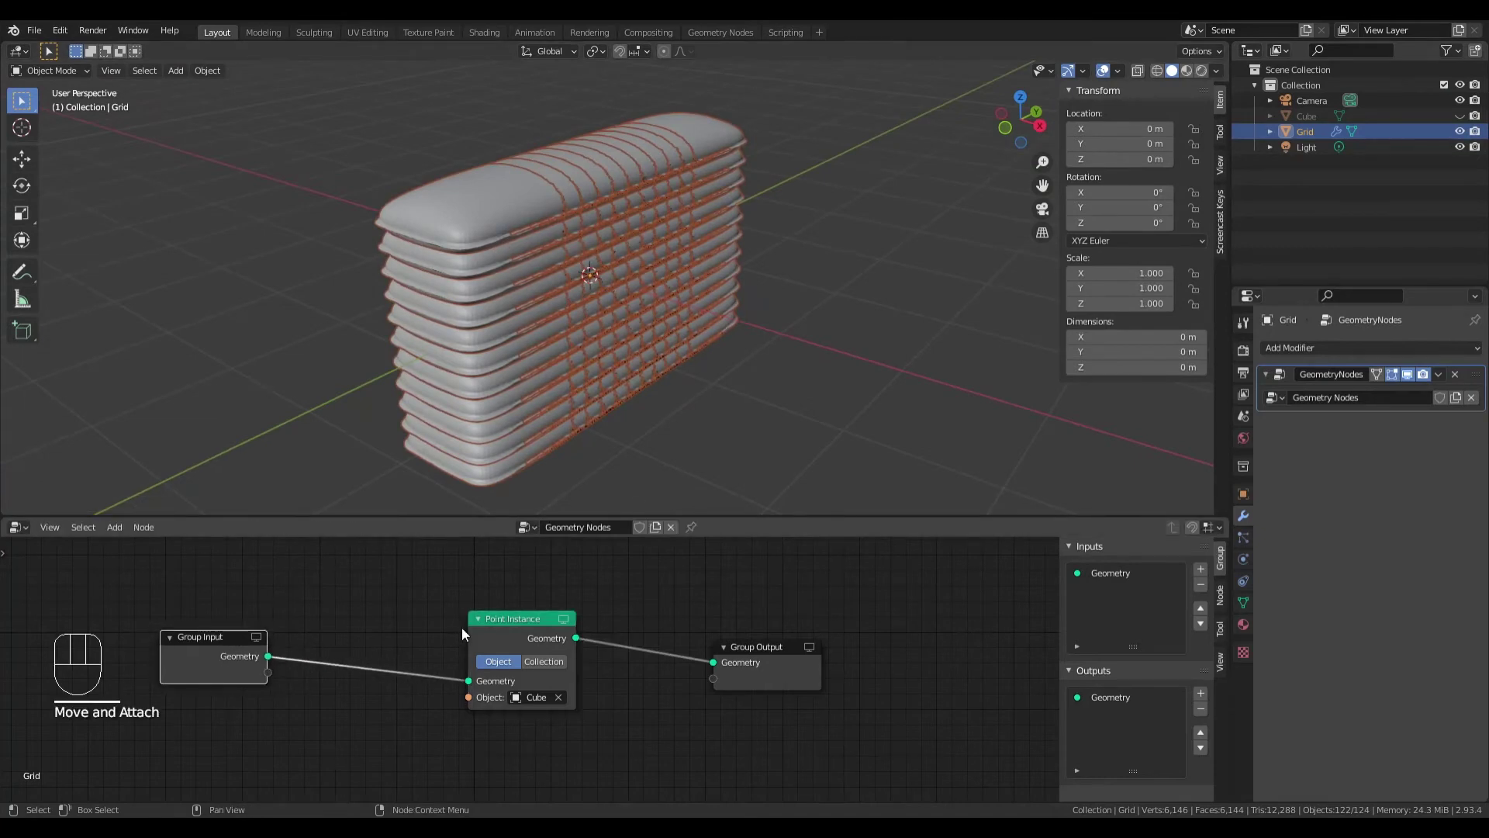
{"action": "left_click_drag", "start_coordinate": [501, 623], "coordinate": [589, 628]}
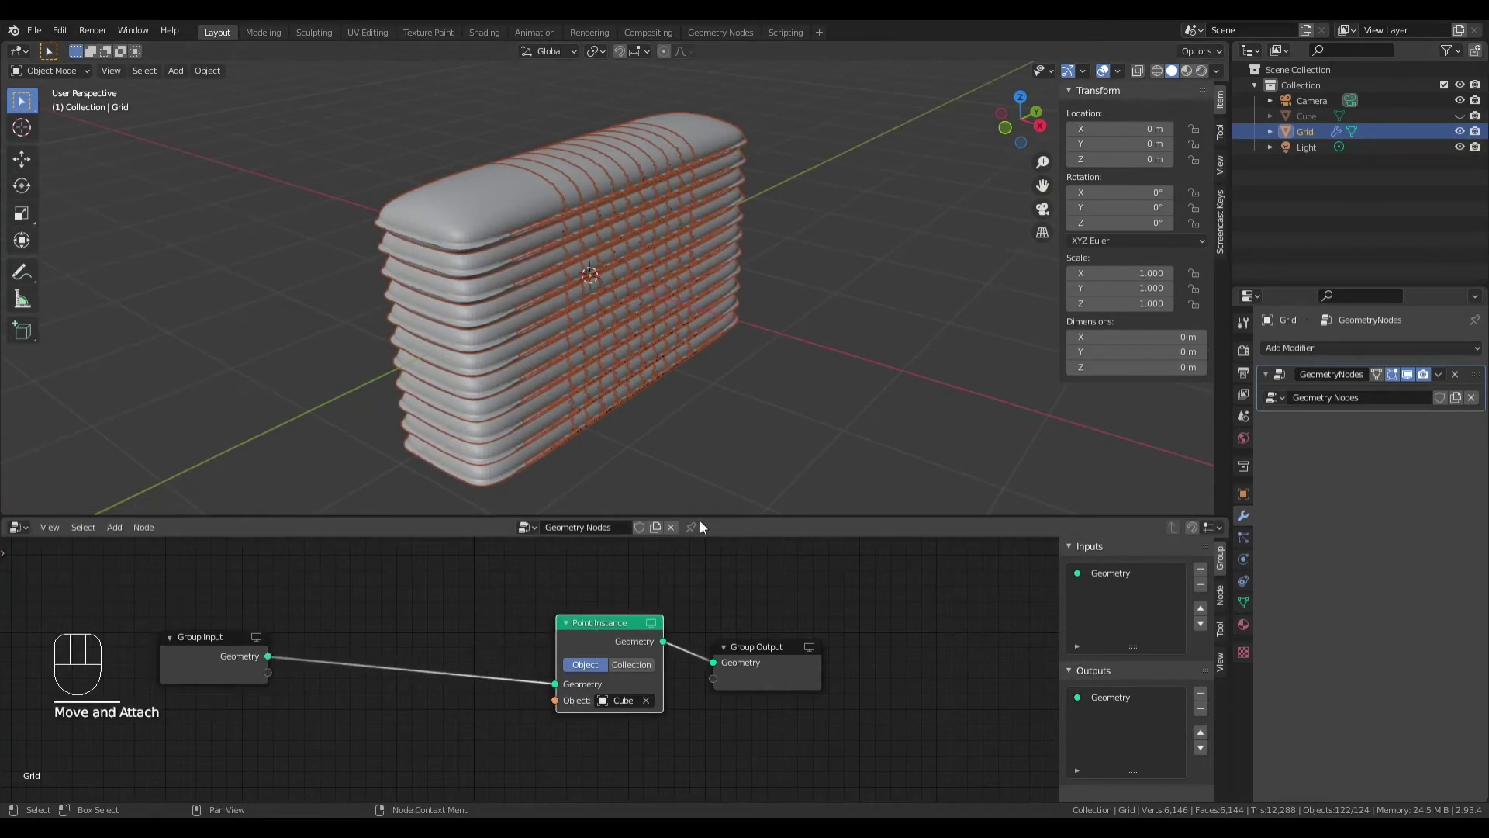
{"action": "left_click", "coordinate": [512, 601]}
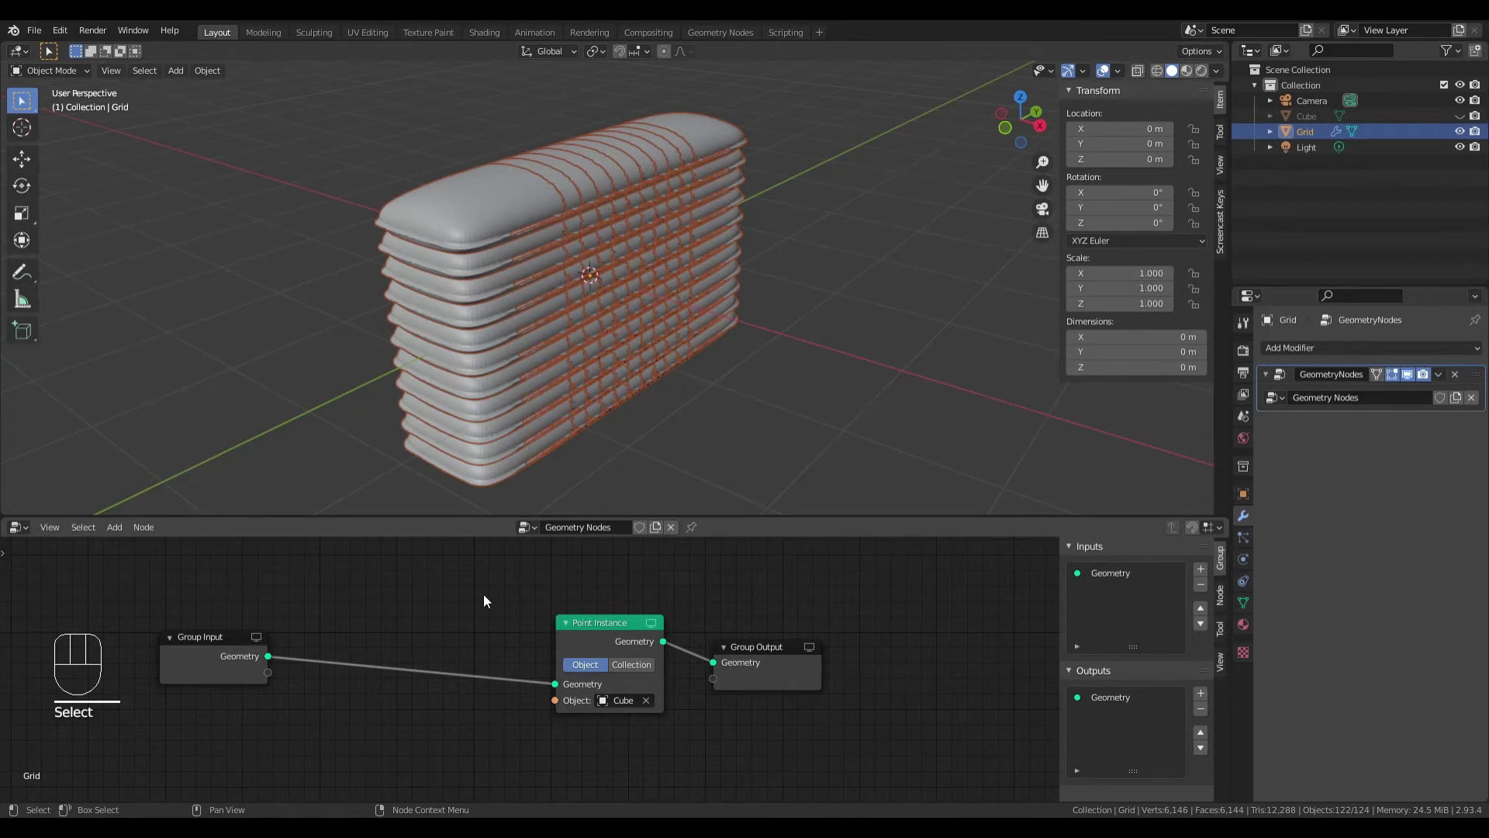
{"action": "left_click", "coordinate": [113, 527]}
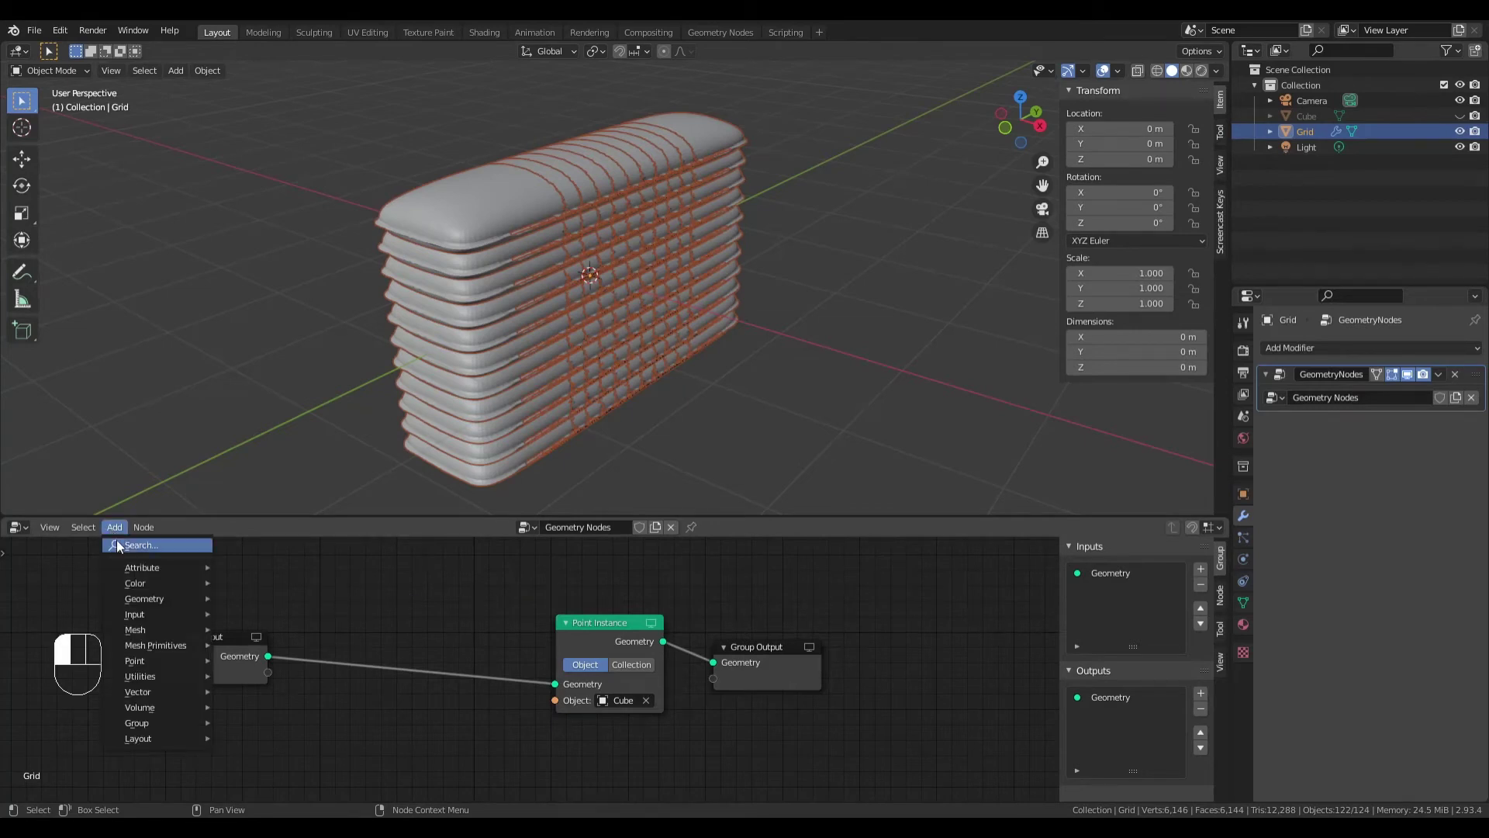
{"action": "mouse_move", "coordinate": [135, 598]}
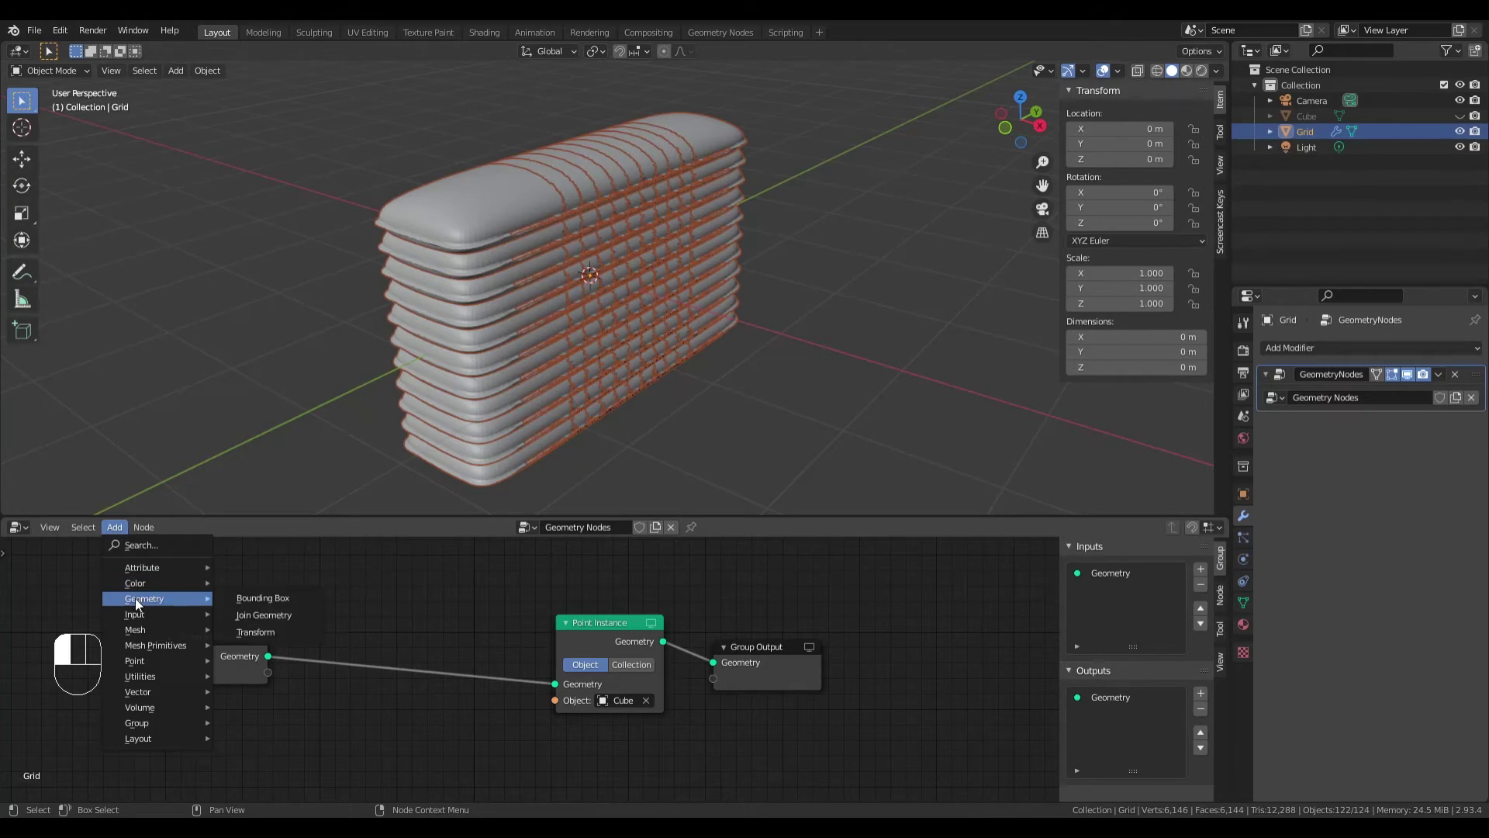
{"action": "mouse_move", "coordinate": [146, 660]}
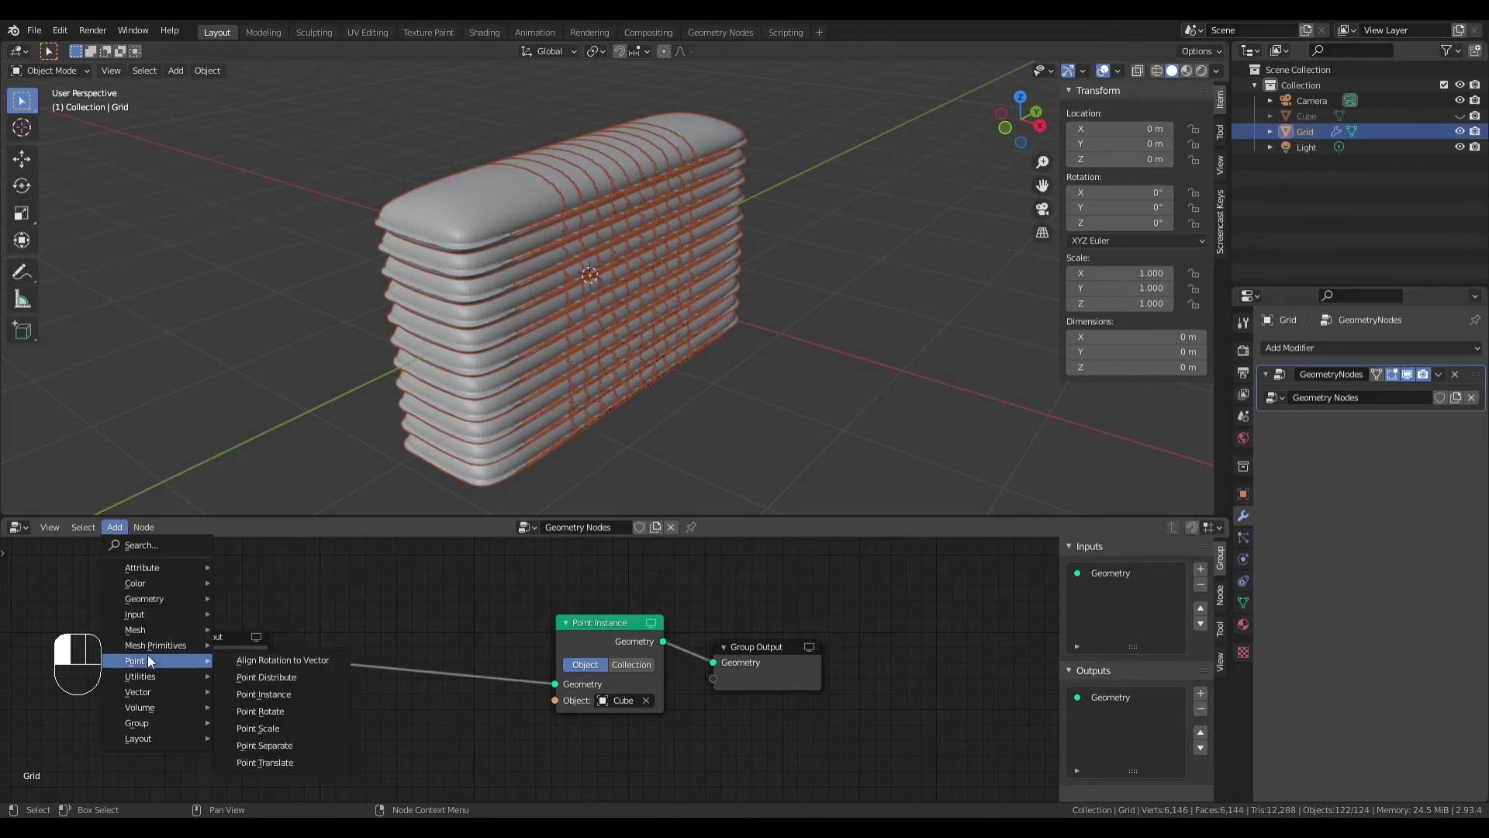
{"action": "left_click", "coordinate": [273, 728]}
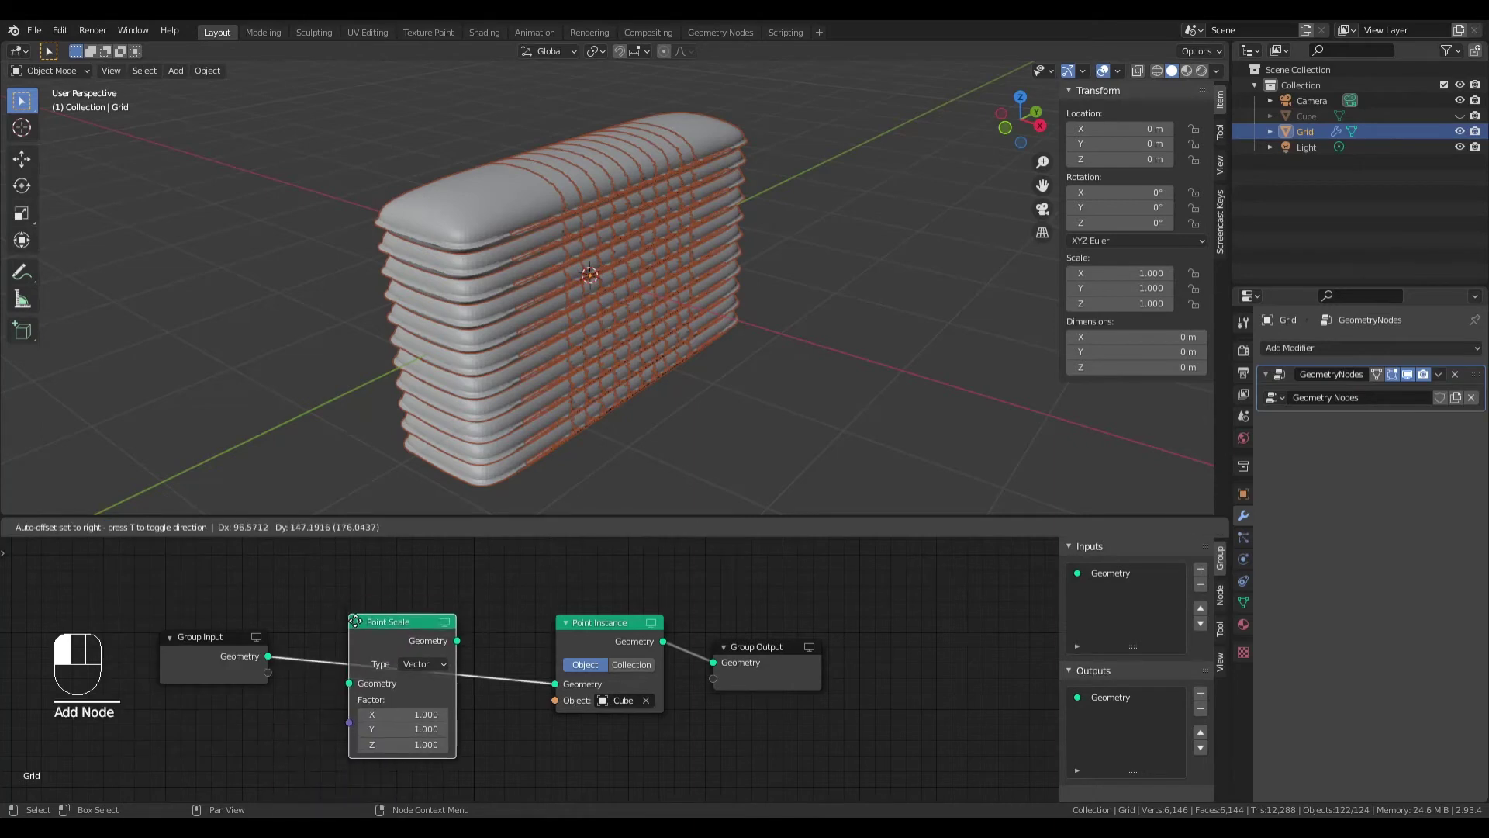
{"action": "left_click", "coordinate": [356, 621]}
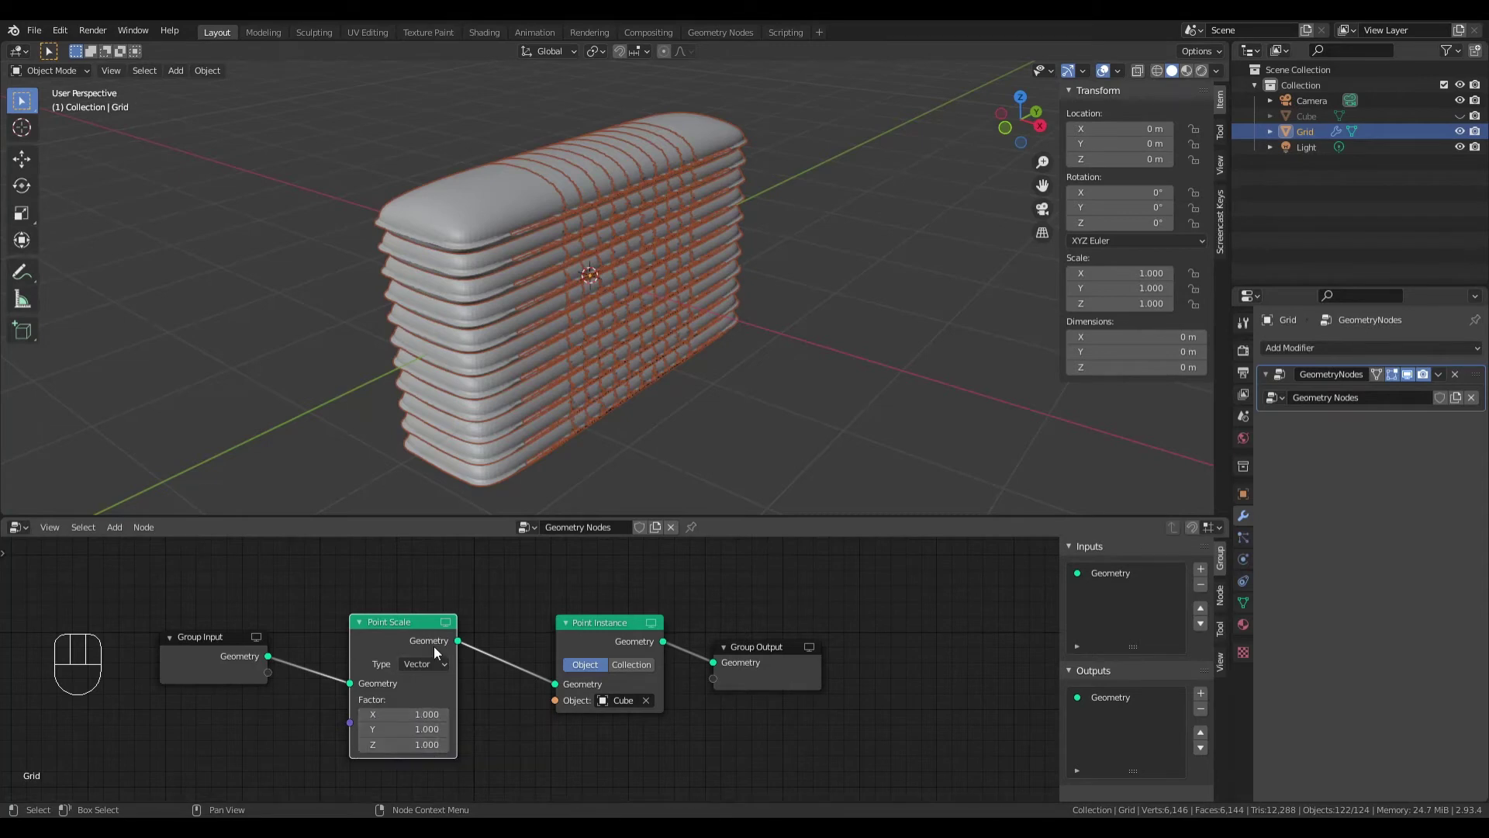
Step: Set the Point Scale node's type to Float and reduce its factor to 0.3
{"action": "left_click_drag", "start_coordinate": [434, 657], "coordinate": [427, 696]}
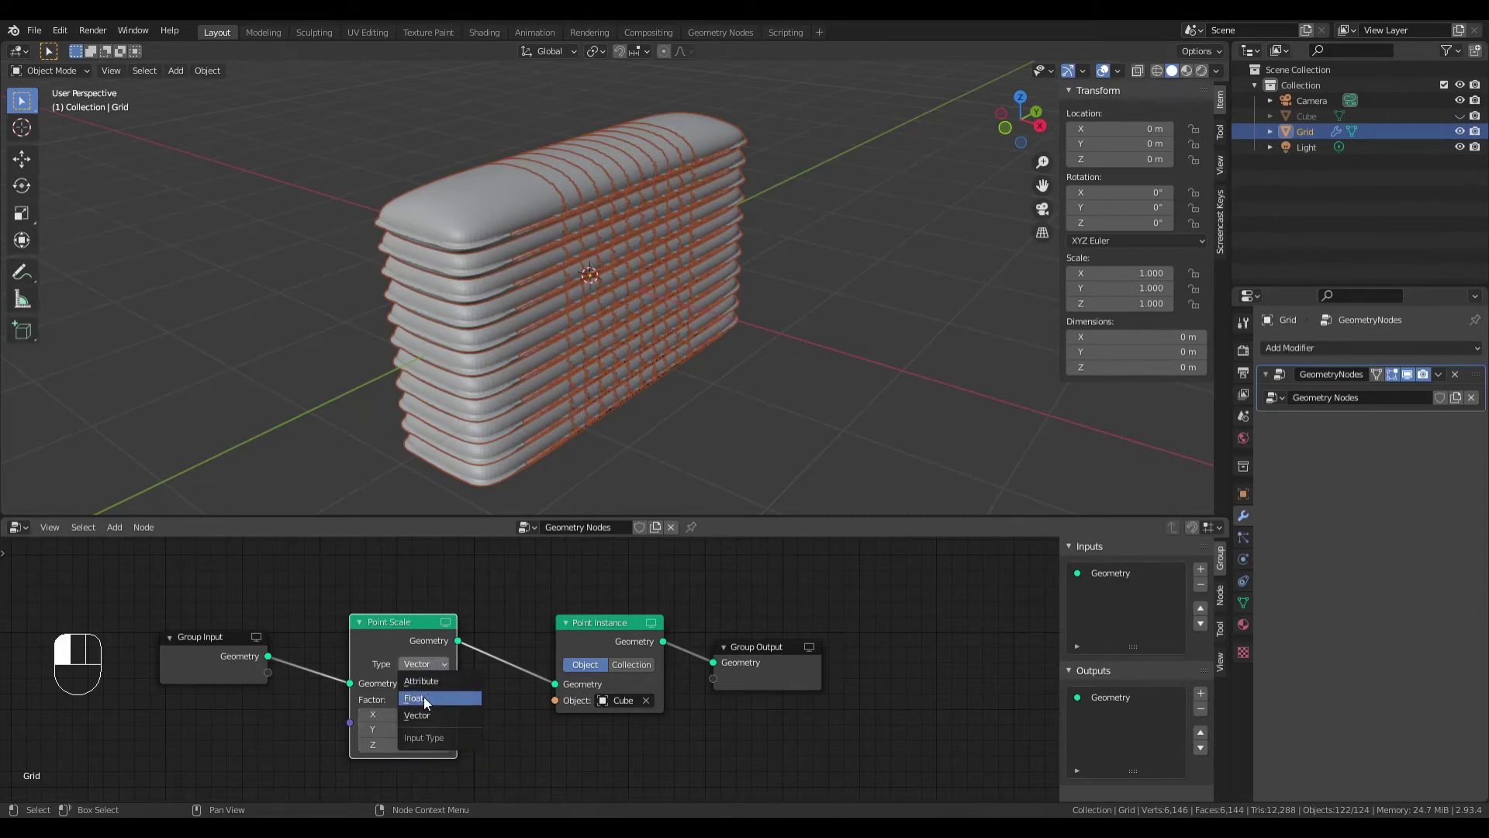
{"action": "left_click_drag", "start_coordinate": [424, 697], "coordinate": [423, 697]}
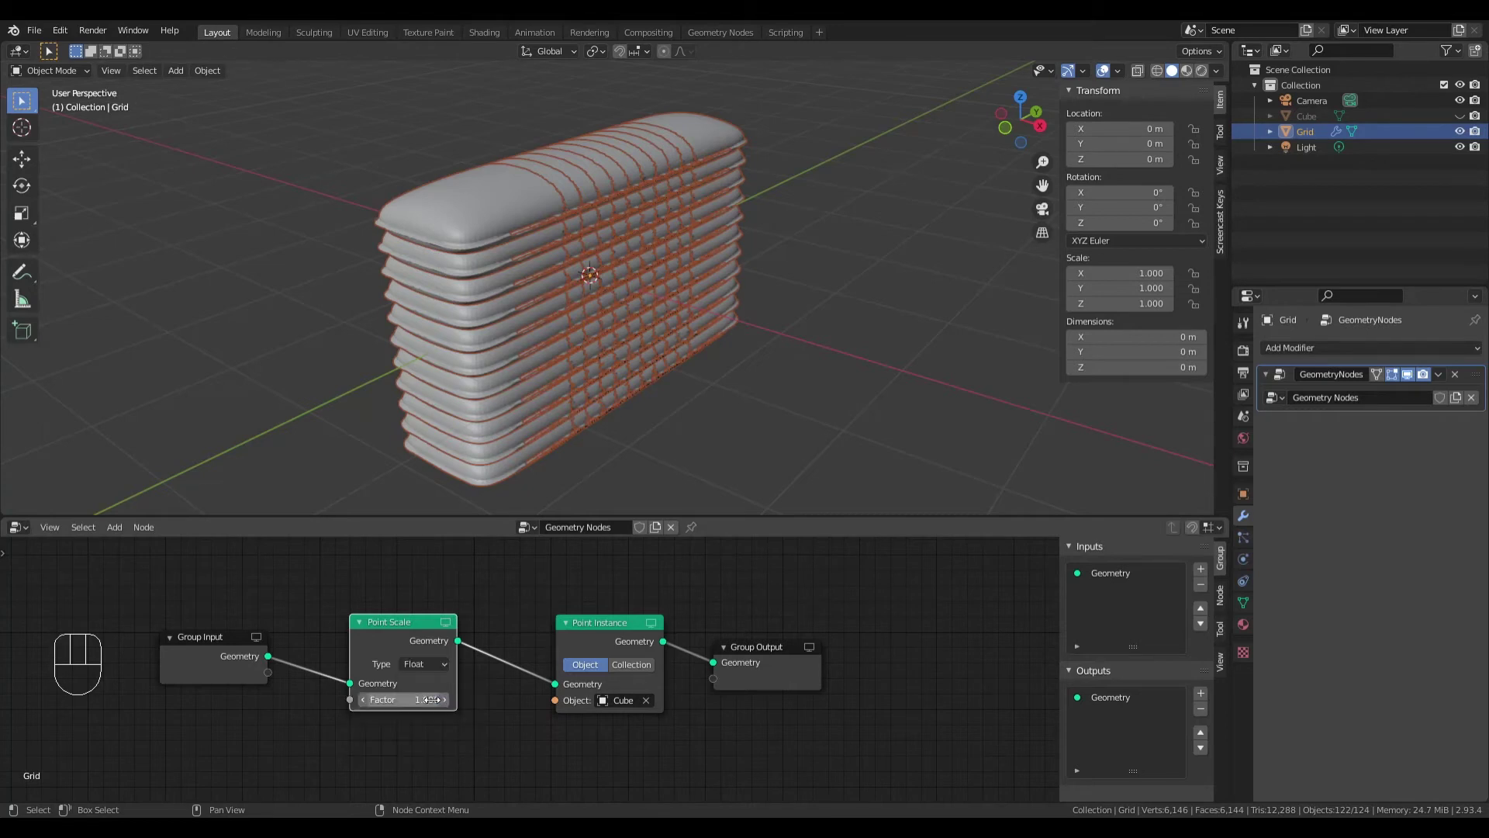
{"action": "left_click", "coordinate": [364, 700]}
{"action": "left_click", "coordinate": [364, 699]}
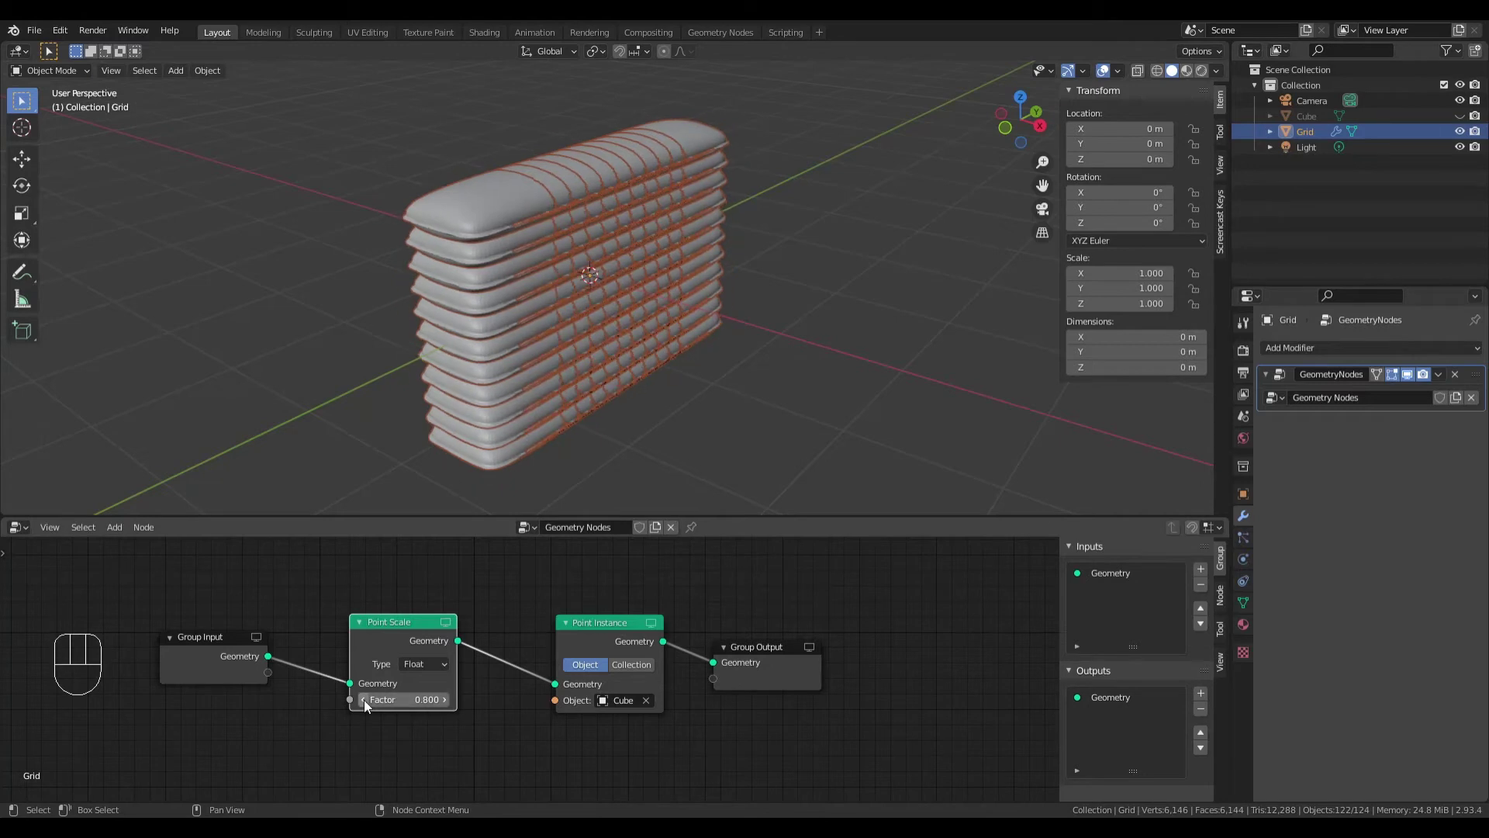
{"action": "left_click", "coordinate": [364, 699]}
{"action": "left_click", "coordinate": [365, 699]}
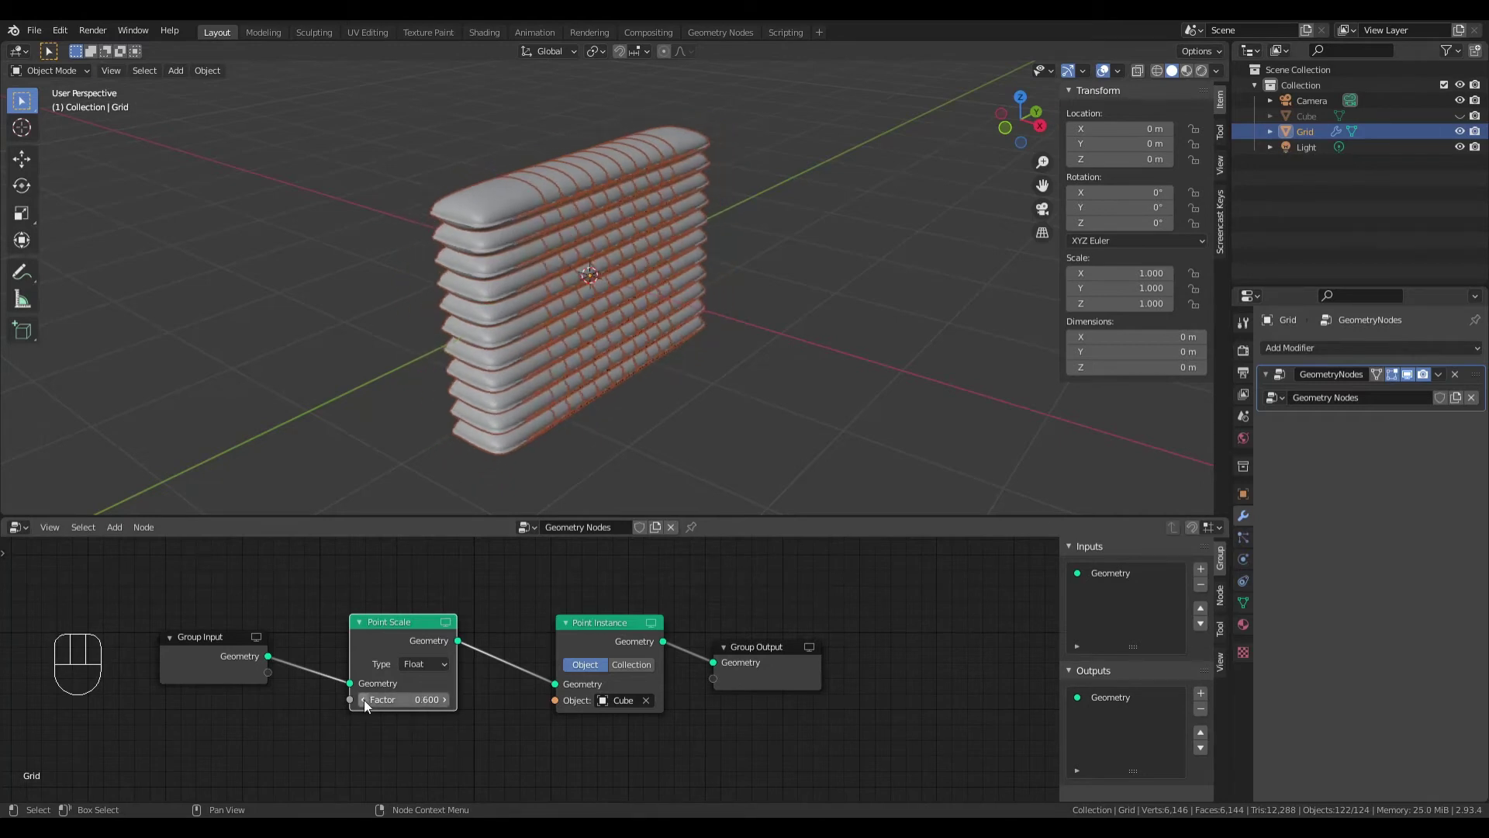
{"action": "left_click", "coordinate": [365, 700]}
{"action": "left_click", "coordinate": [365, 700]}
{"action": "left_click", "coordinate": [364, 700]}
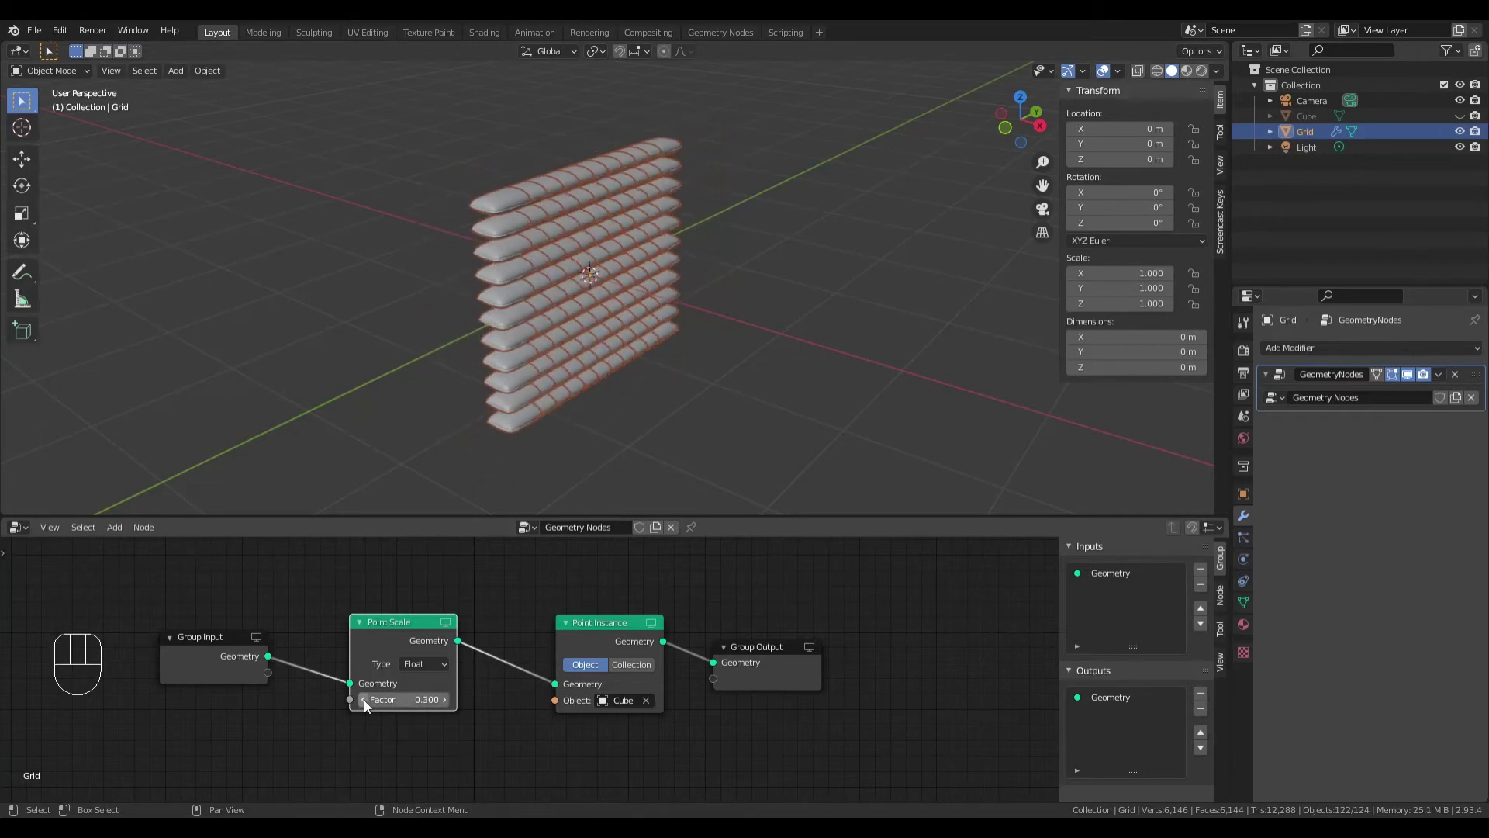
Step: Lower the Point Scale factor to 0.2 and check the spacing between the sandbag rows
{"action": "middle_click_drag", "start_coordinate": [802, 382], "coordinate": [734, 363]}
{"action": "scroll", "coordinate": [734, 363], "scroll_direction": "up", "scroll_amount": 4}
{"action": "middle_click_drag", "start_coordinate": [844, 489], "coordinate": [656, 379], "text": "shift"}
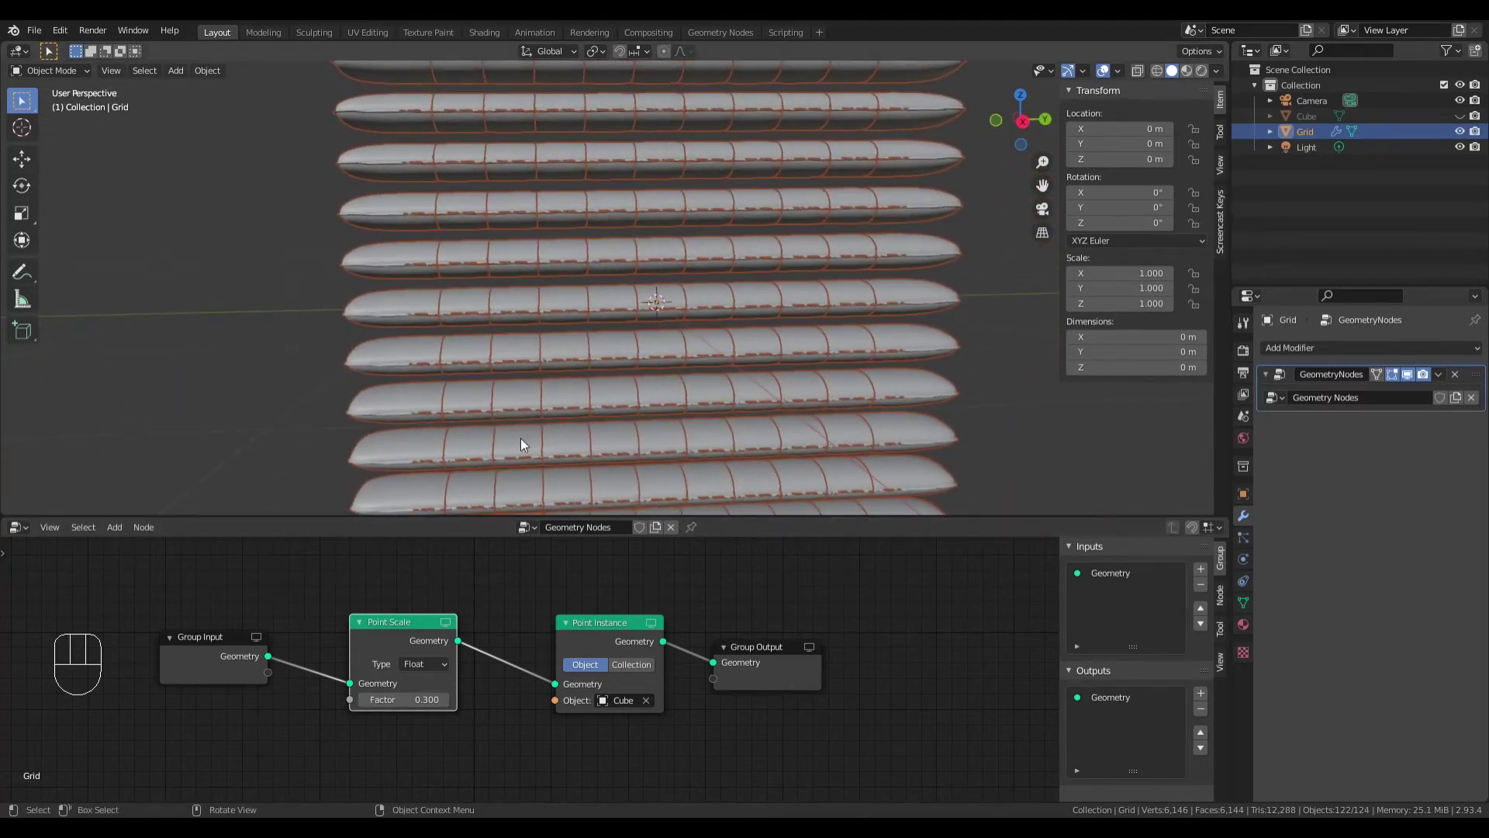
{"action": "scroll", "coordinate": [543, 415], "scroll_direction": "down", "scroll_amount": 6}
{"action": "scroll", "coordinate": [605, 380], "scroll_direction": "up", "scroll_amount": 3}
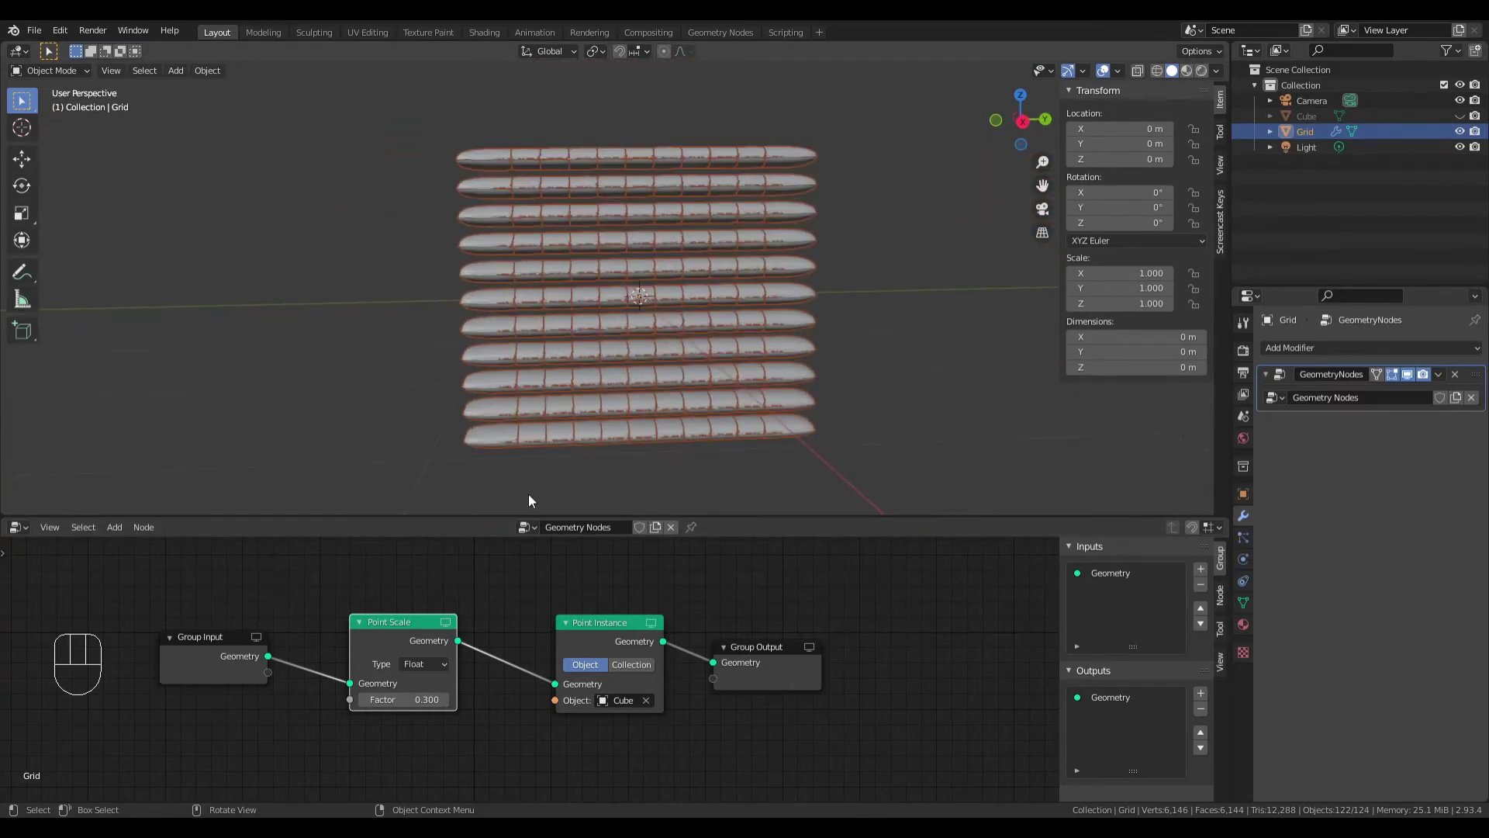
{"action": "left_click_drag", "start_coordinate": [394, 703], "coordinate": [365, 701]}
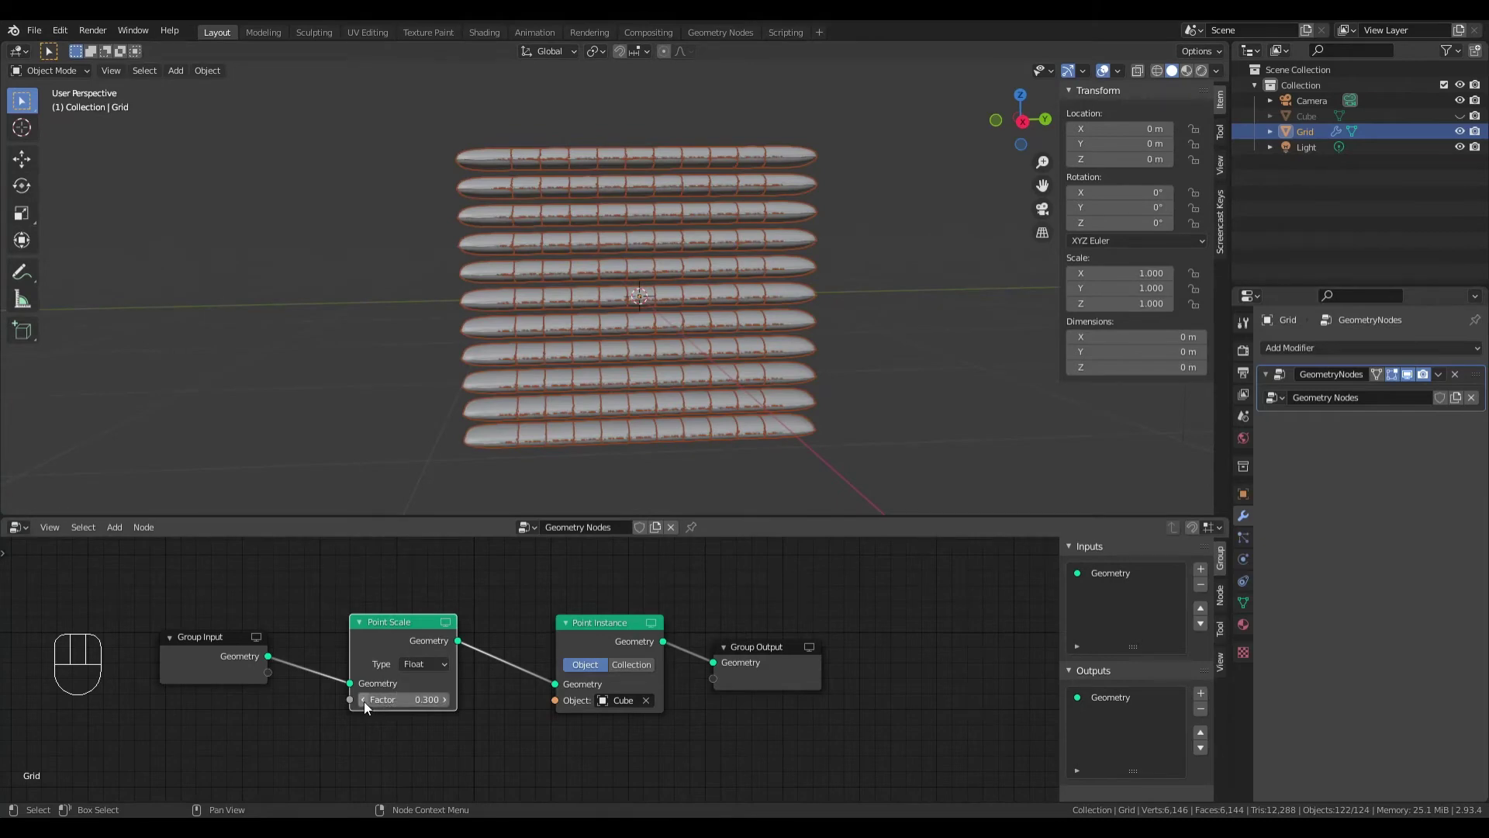
{"action": "scroll", "coordinate": [678, 232], "scroll_direction": "up", "scroll_amount": 3}
{"action": "middle_click_drag", "start_coordinate": [678, 258], "coordinate": [693, 295]}
{"action": "scroll", "coordinate": [658, 273], "scroll_direction": "down", "scroll_amount": 3}
{"action": "scroll", "coordinate": [658, 273], "scroll_direction": "up", "scroll_amount": 1}
{"action": "scroll", "coordinate": [657, 279], "scroll_direction": "down", "scroll_amount": 1}
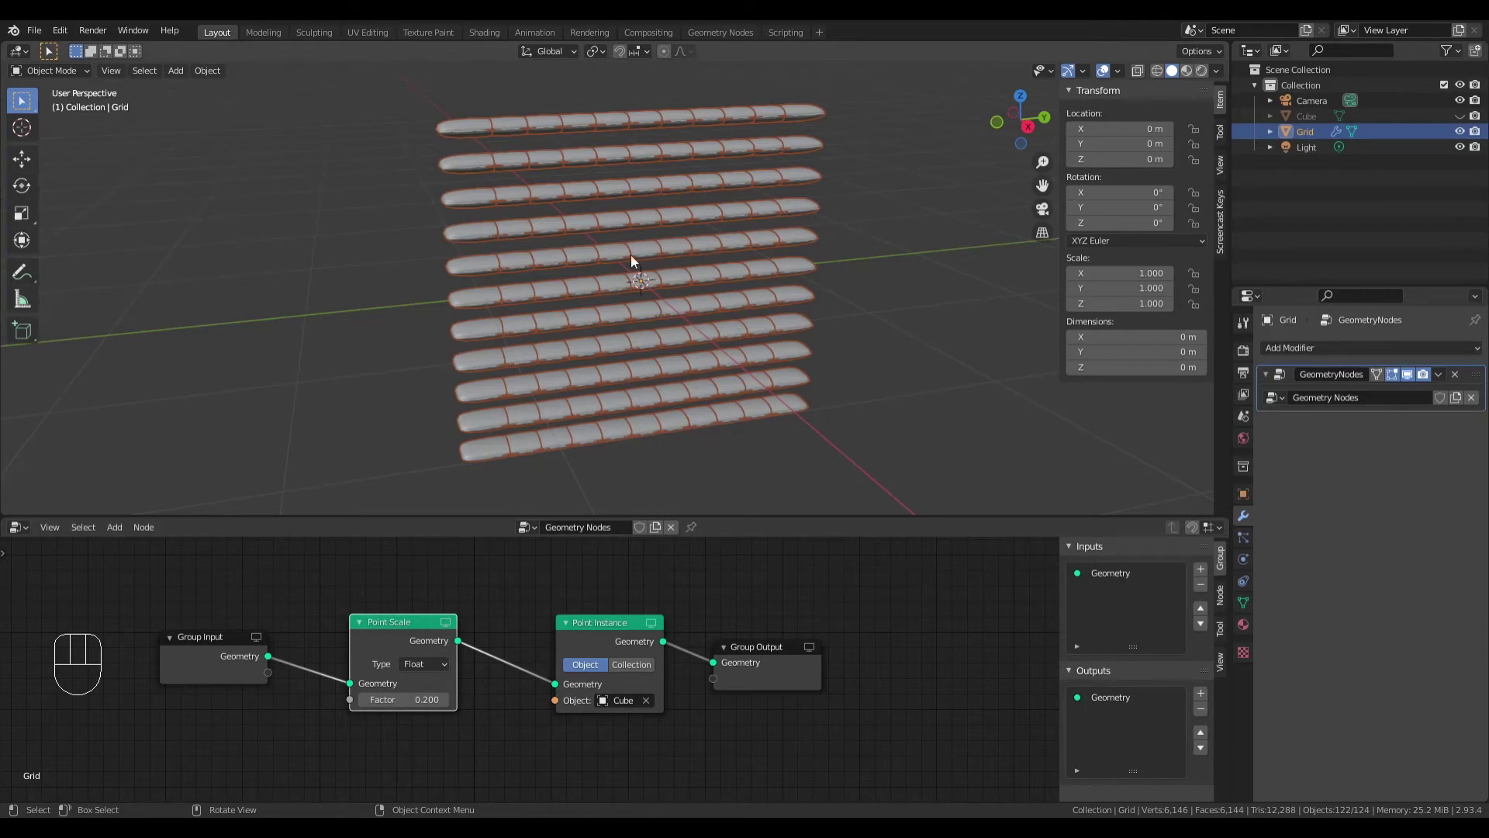
Step: In Edit Mode, select the whole grid mesh and scale it along Z by about 0.52 to close the row gaps
{"action": "left_click", "coordinate": [80, 70]}
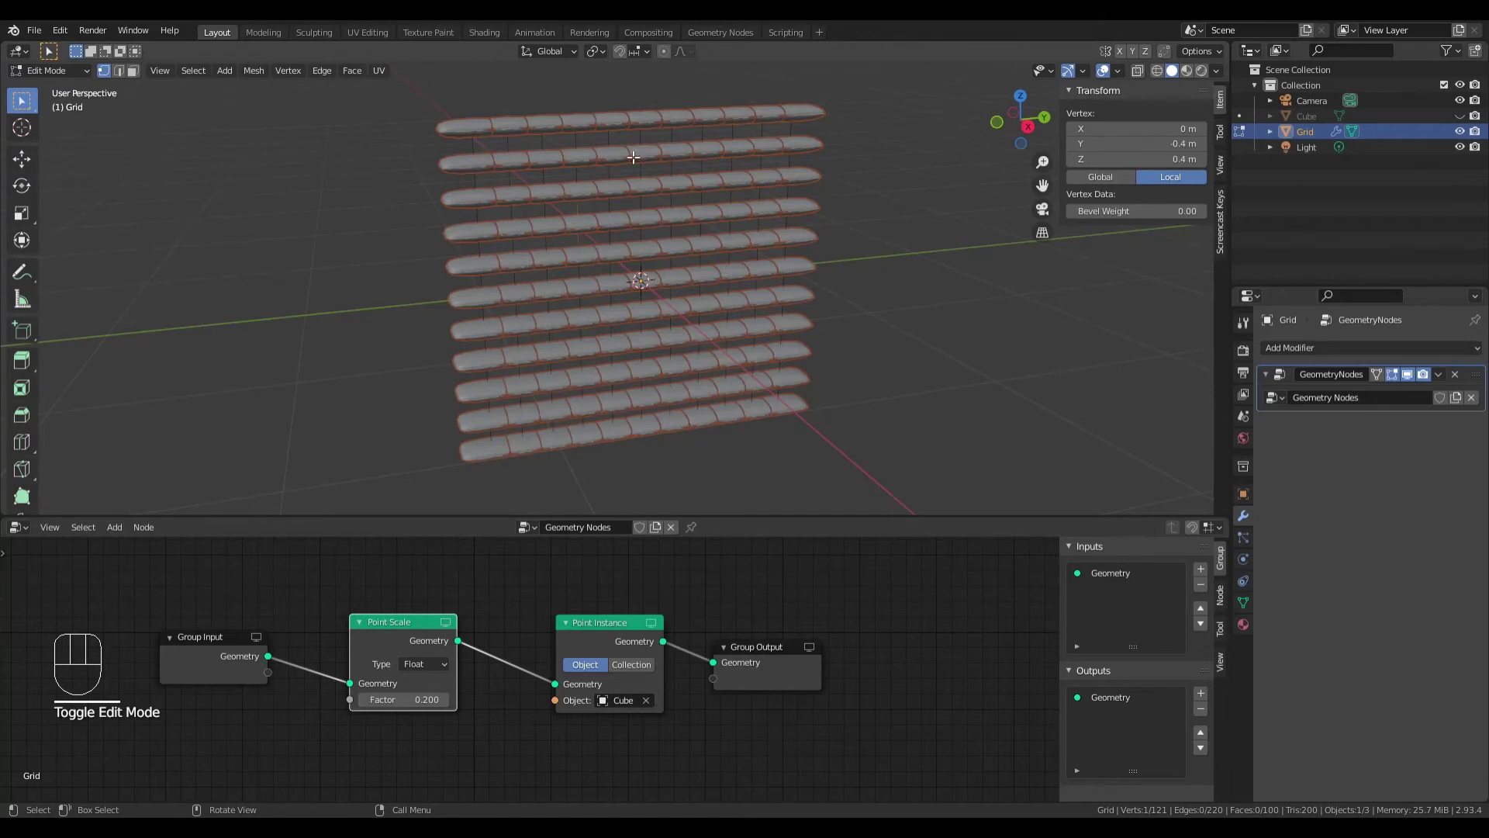
{"action": "key", "text": "a"}
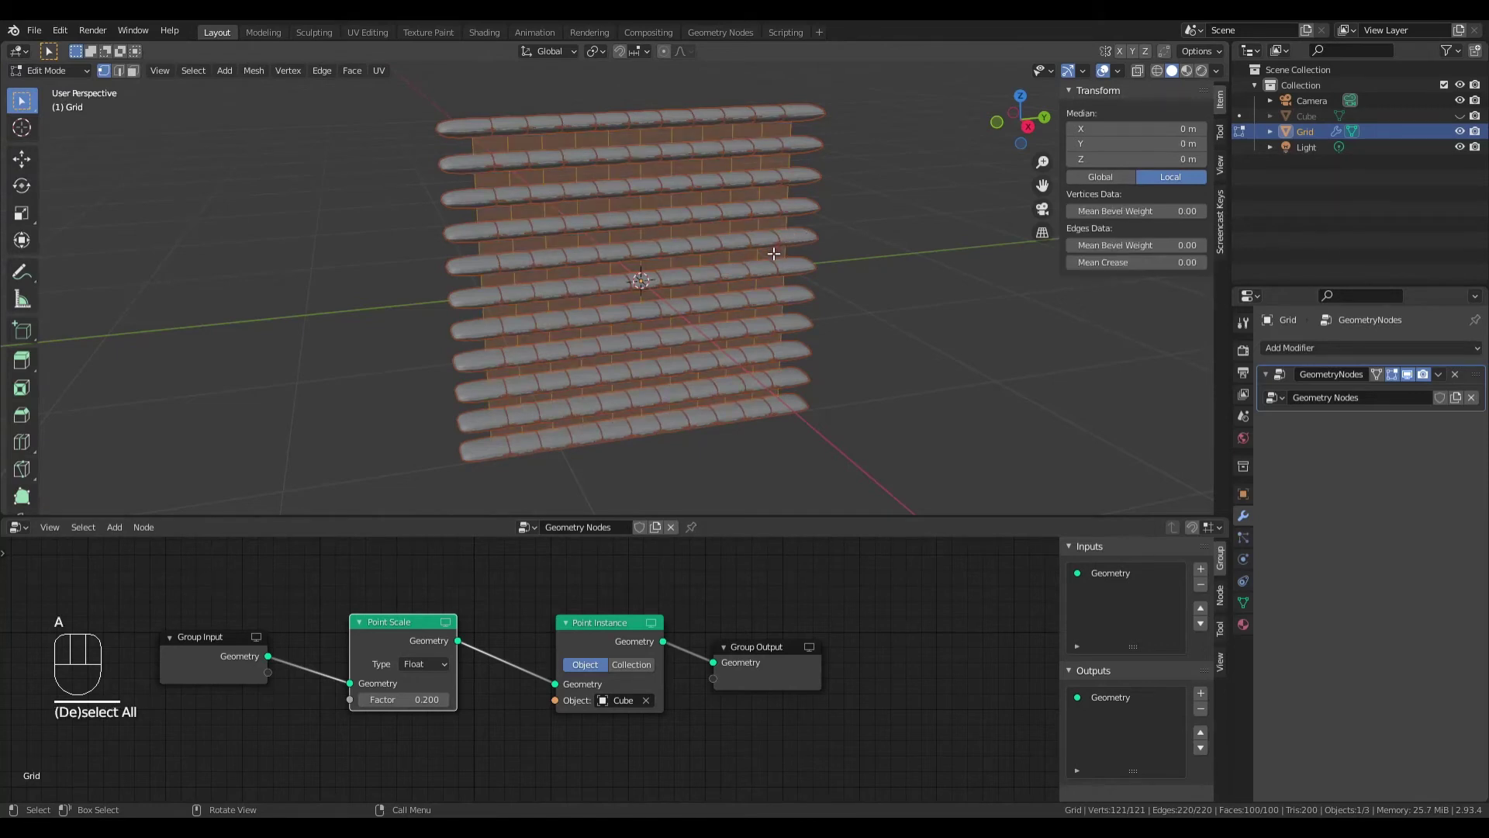
{"action": "middle_click_drag", "start_coordinate": [766, 265], "coordinate": [737, 236]}
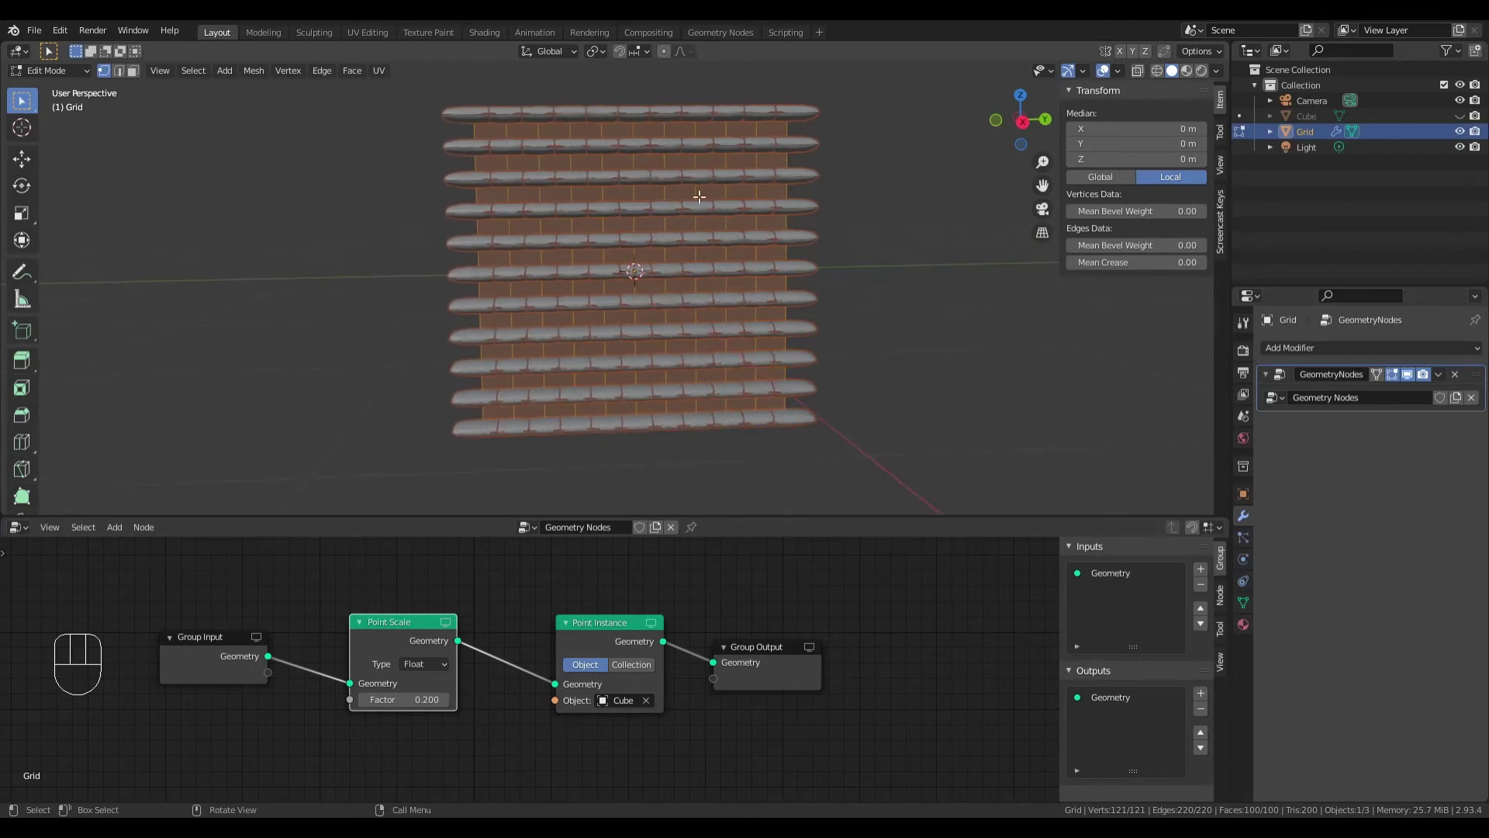
{"action": "key", "text": "s"}
{"action": "key", "text": "z"}
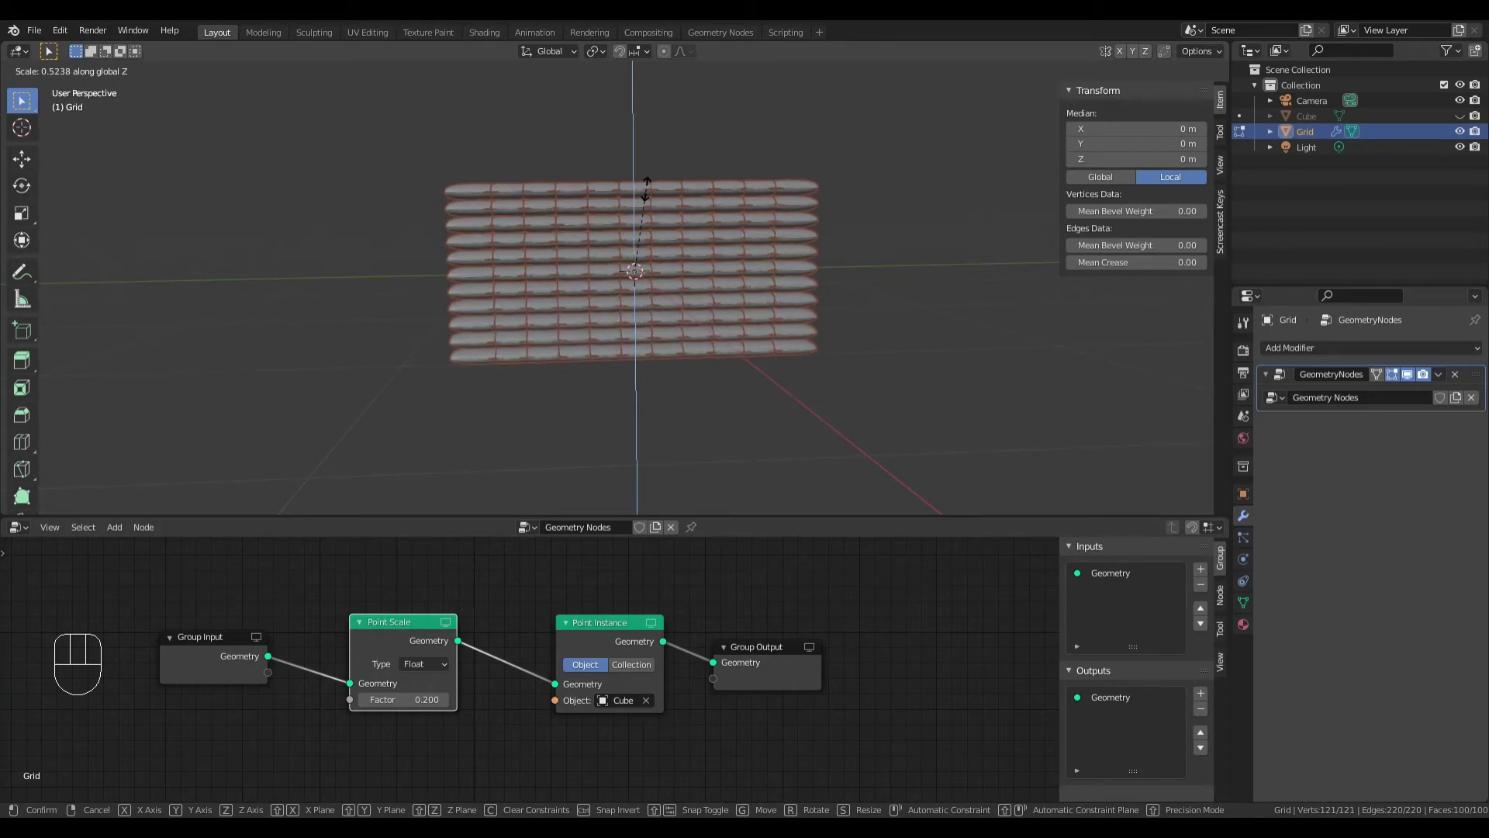
{"action": "left_click", "coordinate": [648, 191]}
Step: Scale the whole grid mesh along Y by about 1.62 to spread the sandbags within each row
{"action": "scroll", "coordinate": [754, 243], "scroll_direction": "up", "scroll_amount": 5}
{"action": "mouse_move", "coordinate": [753, 243]}
{"action": "middle_mouse_down"}
{"action": "mouse_move", "coordinate": [665, 239]}
{"action": "mouse_move", "coordinate": [832, 231]}
{"action": "mouse_move", "coordinate": [731, 250]}
{"action": "middle_mouse_up"}
{"action": "scroll", "coordinate": [731, 250], "scroll_direction": "down", "scroll_amount": 4}
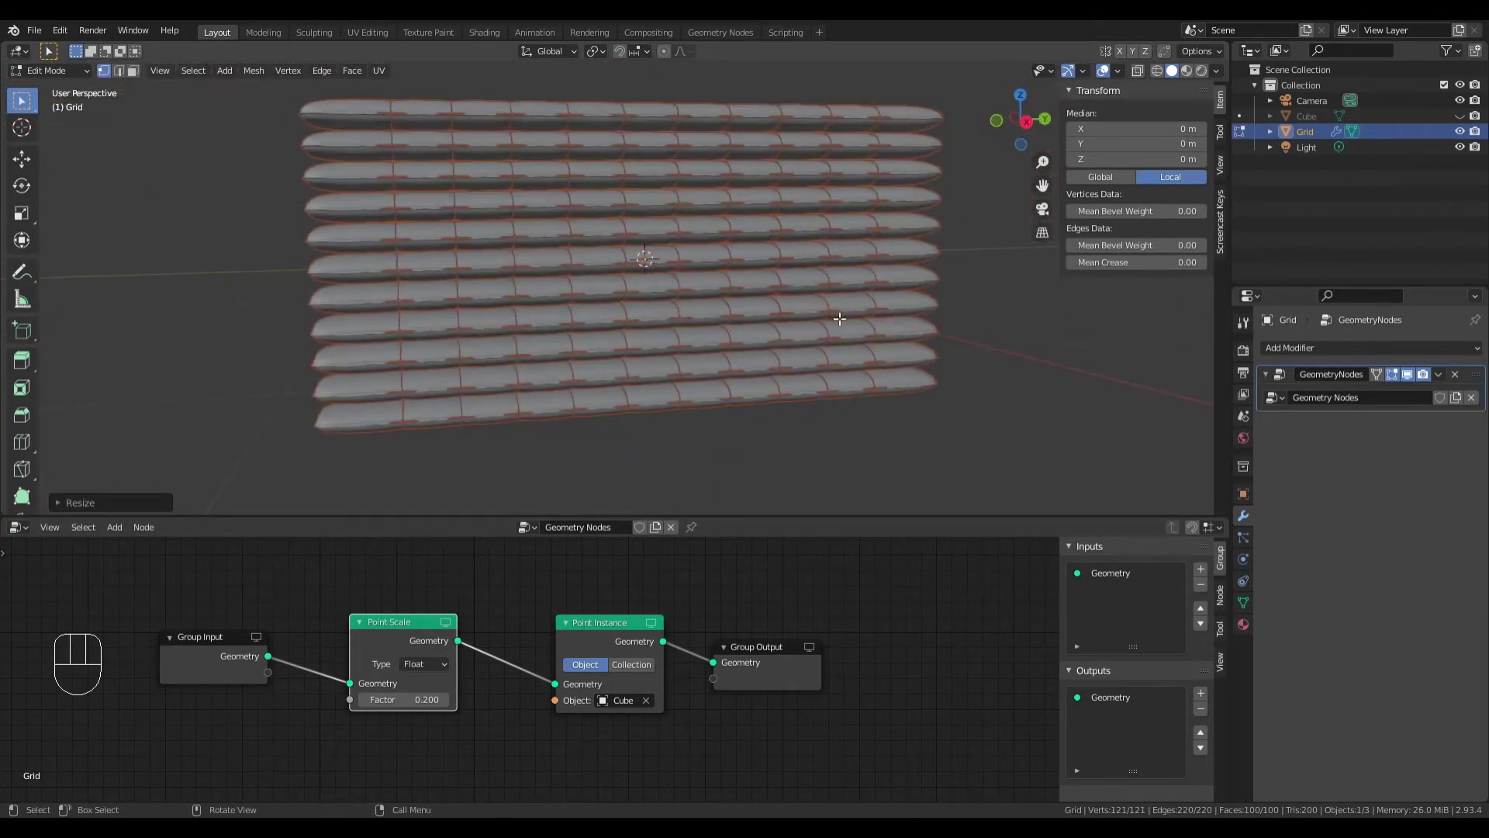
{"action": "key", "text": "s"}
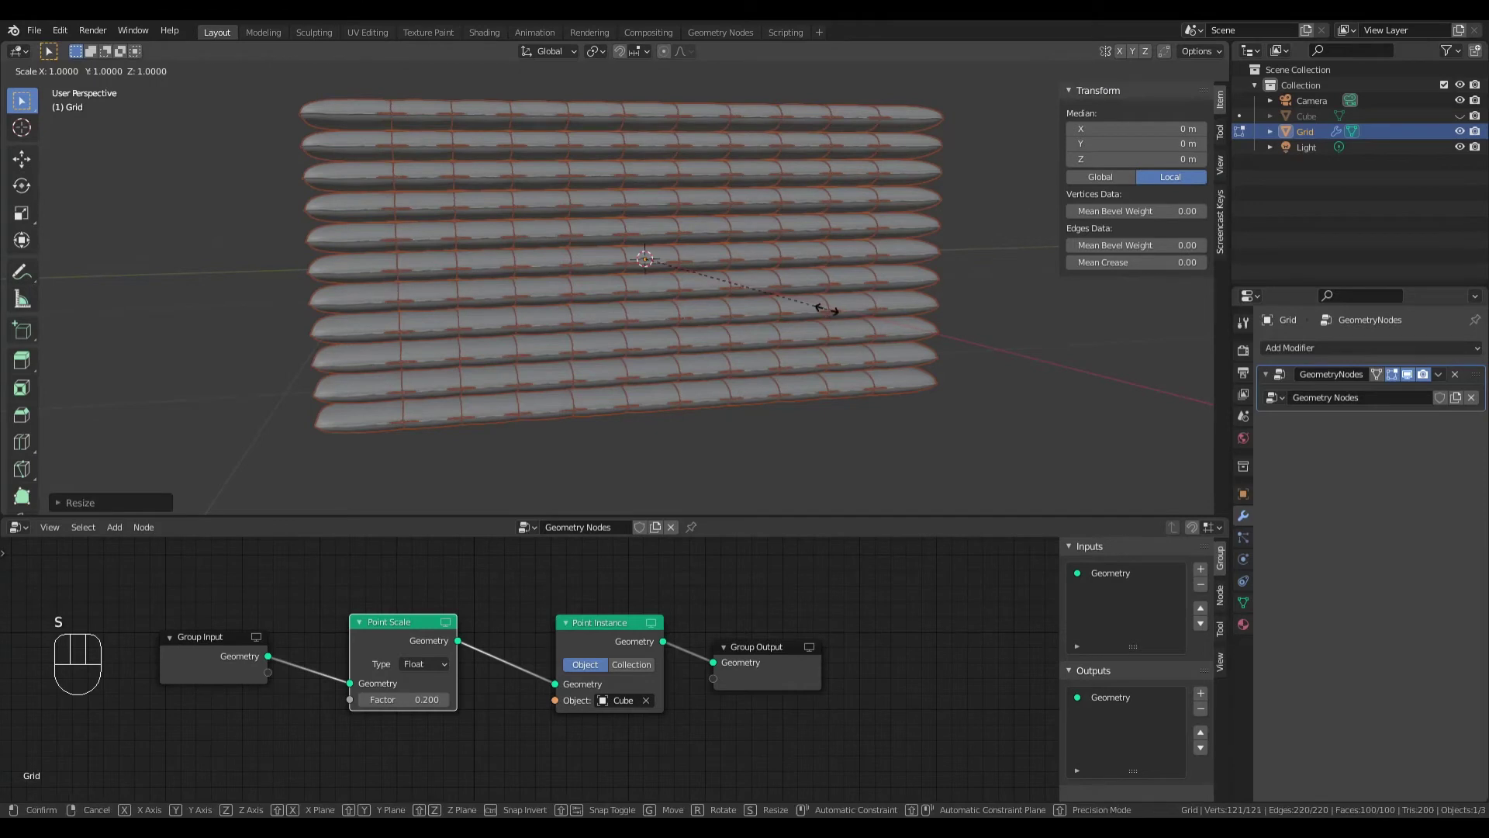
{"action": "key", "text": "y"}
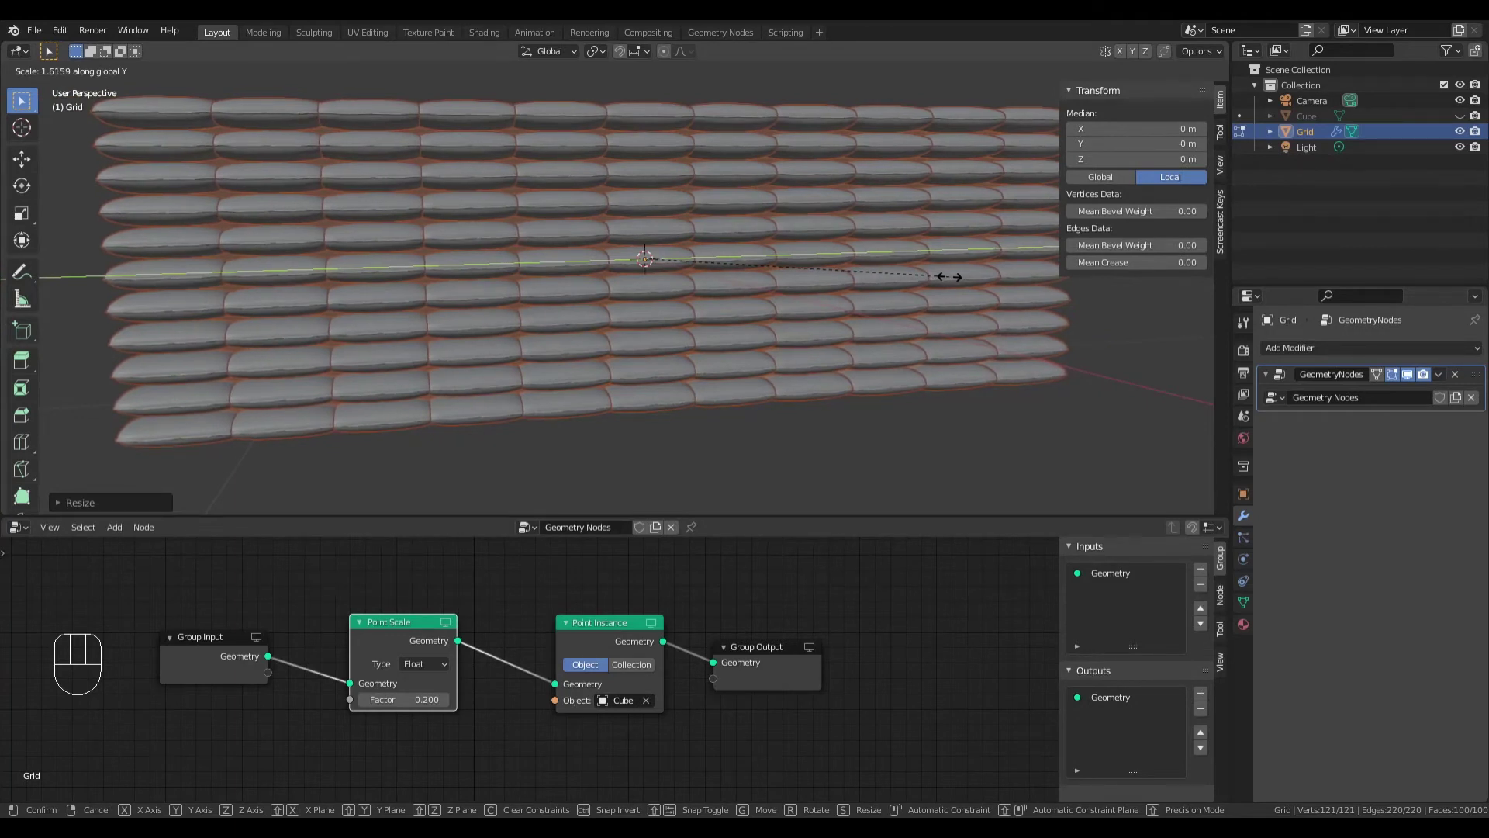
{"action": "left_click", "coordinate": [949, 276]}
Step: Leave Edit Mode to examine the sandbag wall's spacing, and re-enter Edit Mode on the grid
{"action": "scroll", "coordinate": [490, 287], "scroll_direction": "down", "scroll_amount": 4}
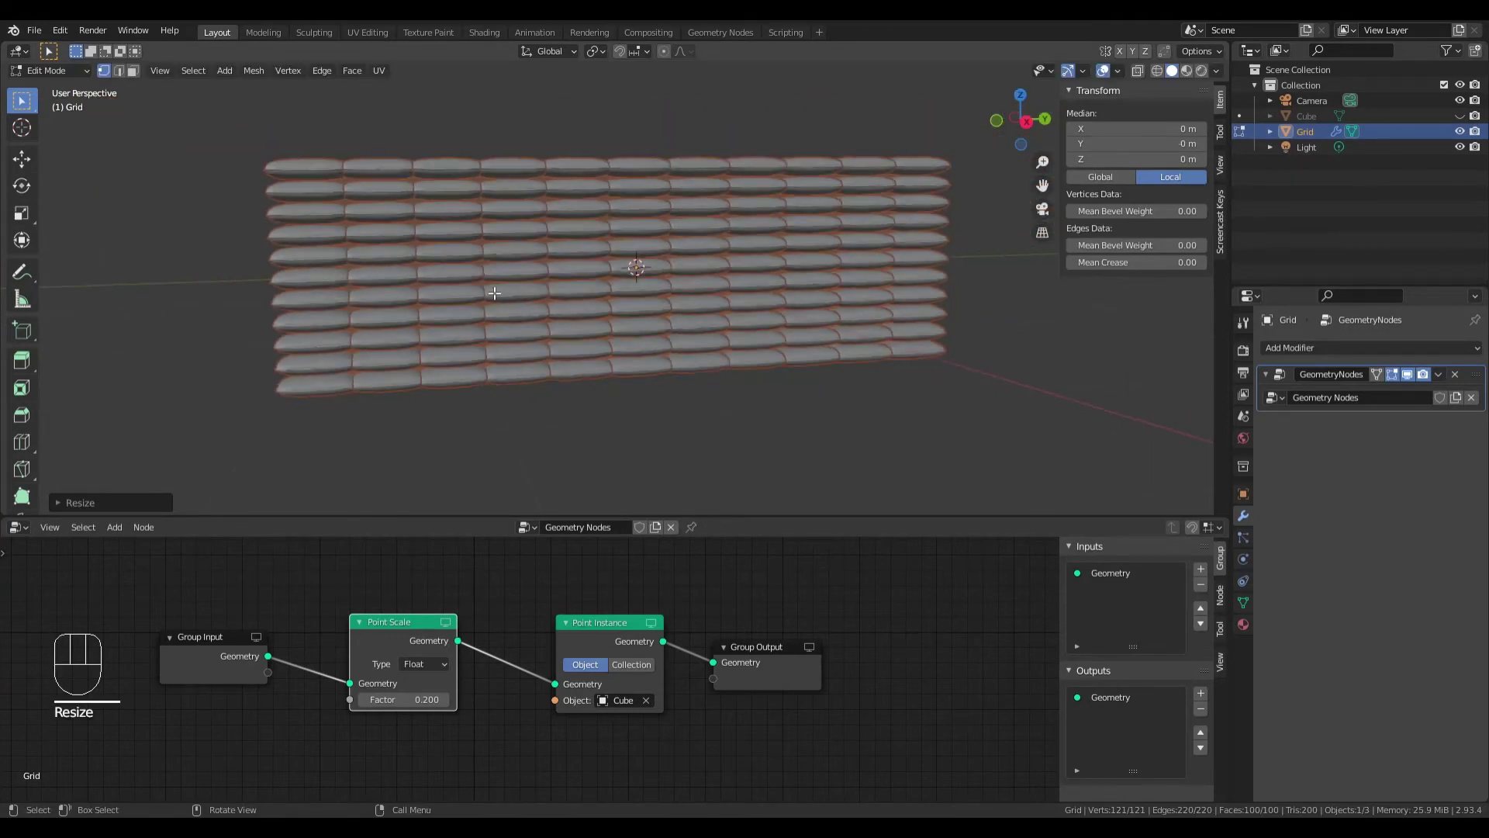
{"action": "middle_click_drag", "start_coordinate": [535, 299], "coordinate": [503, 289]}
{"action": "key", "text": "Tab"}
{"action": "middle_click_drag", "start_coordinate": [607, 329], "coordinate": [636, 268]}
{"action": "left_click", "coordinate": [78, 70]}
{"action": "left_click", "coordinate": [74, 104]}
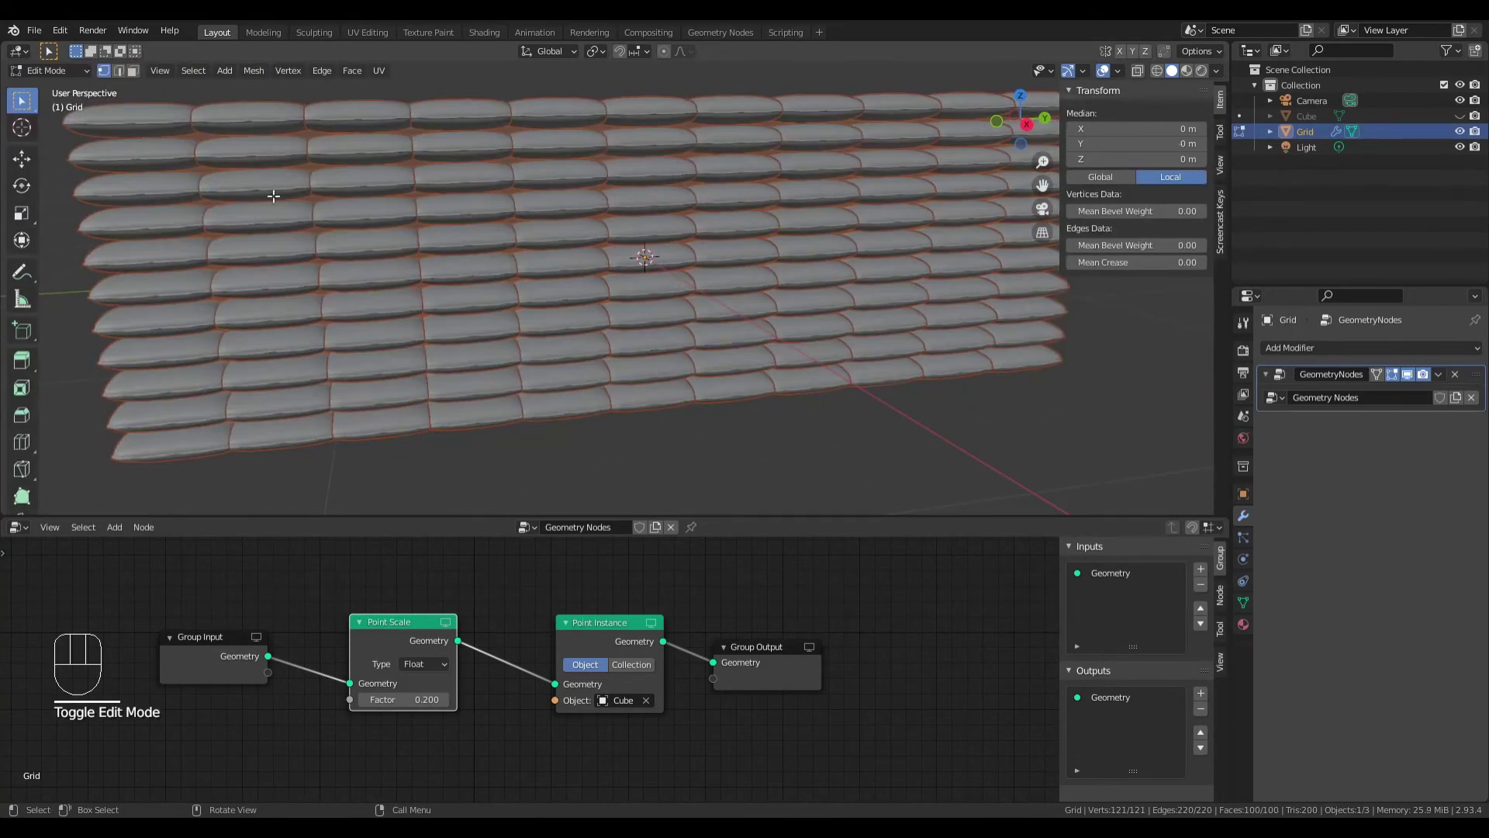
{"action": "mouse_move", "coordinate": [703, 262]}
{"action": "middle_mouse_down"}
{"action": "mouse_move", "coordinate": [675, 294]}
{"action": "mouse_move", "coordinate": [651, 273]}
{"action": "mouse_move", "coordinate": [679, 259]}
{"action": "middle_mouse_up"}
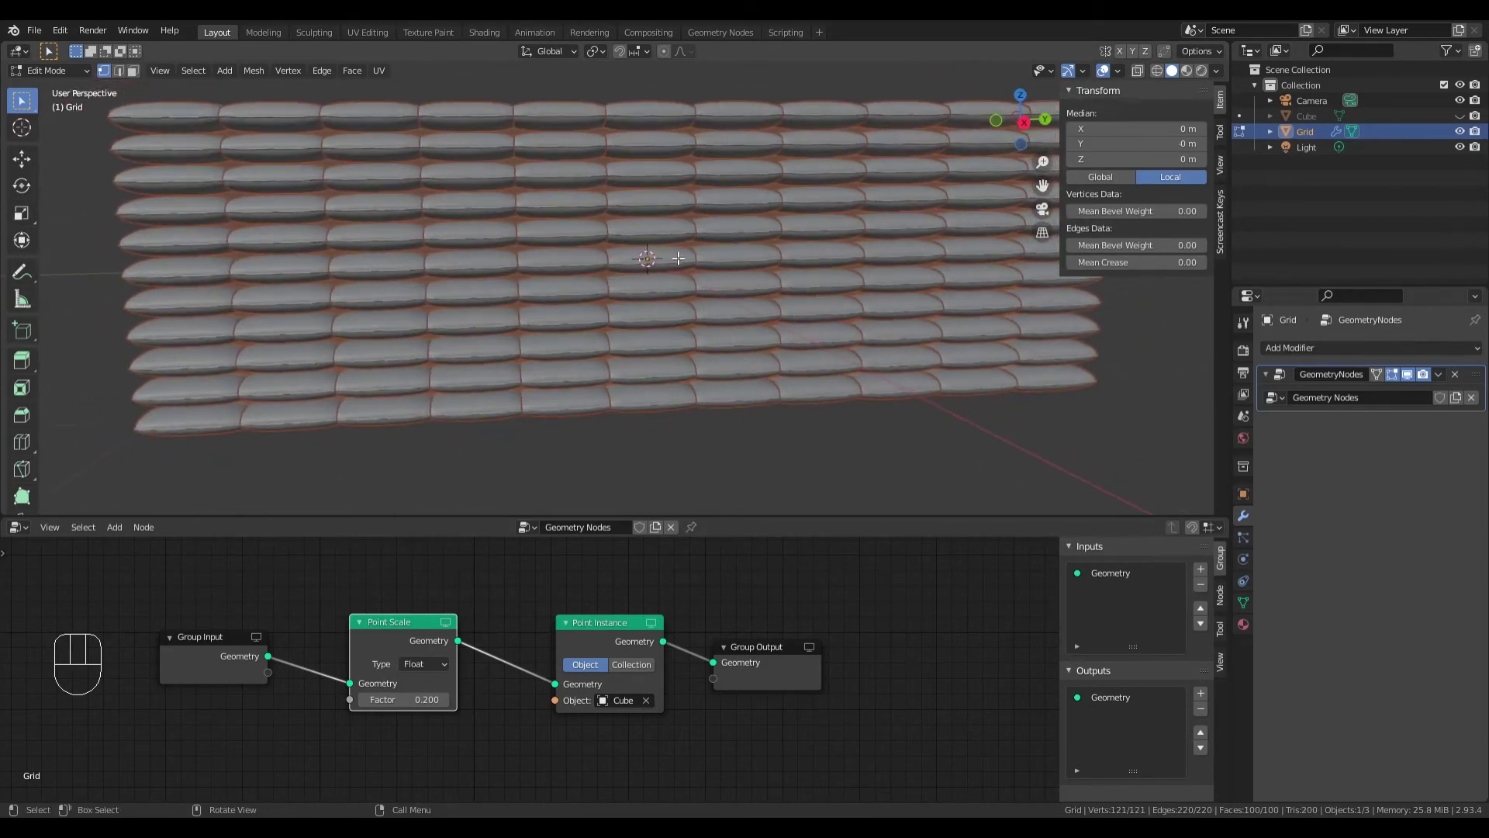
Step: Turn off the geometry nodes modifier's Edit Mode display and select only one vertex on the grid's bottom edge
{"action": "left_click", "coordinate": [1392, 375]}
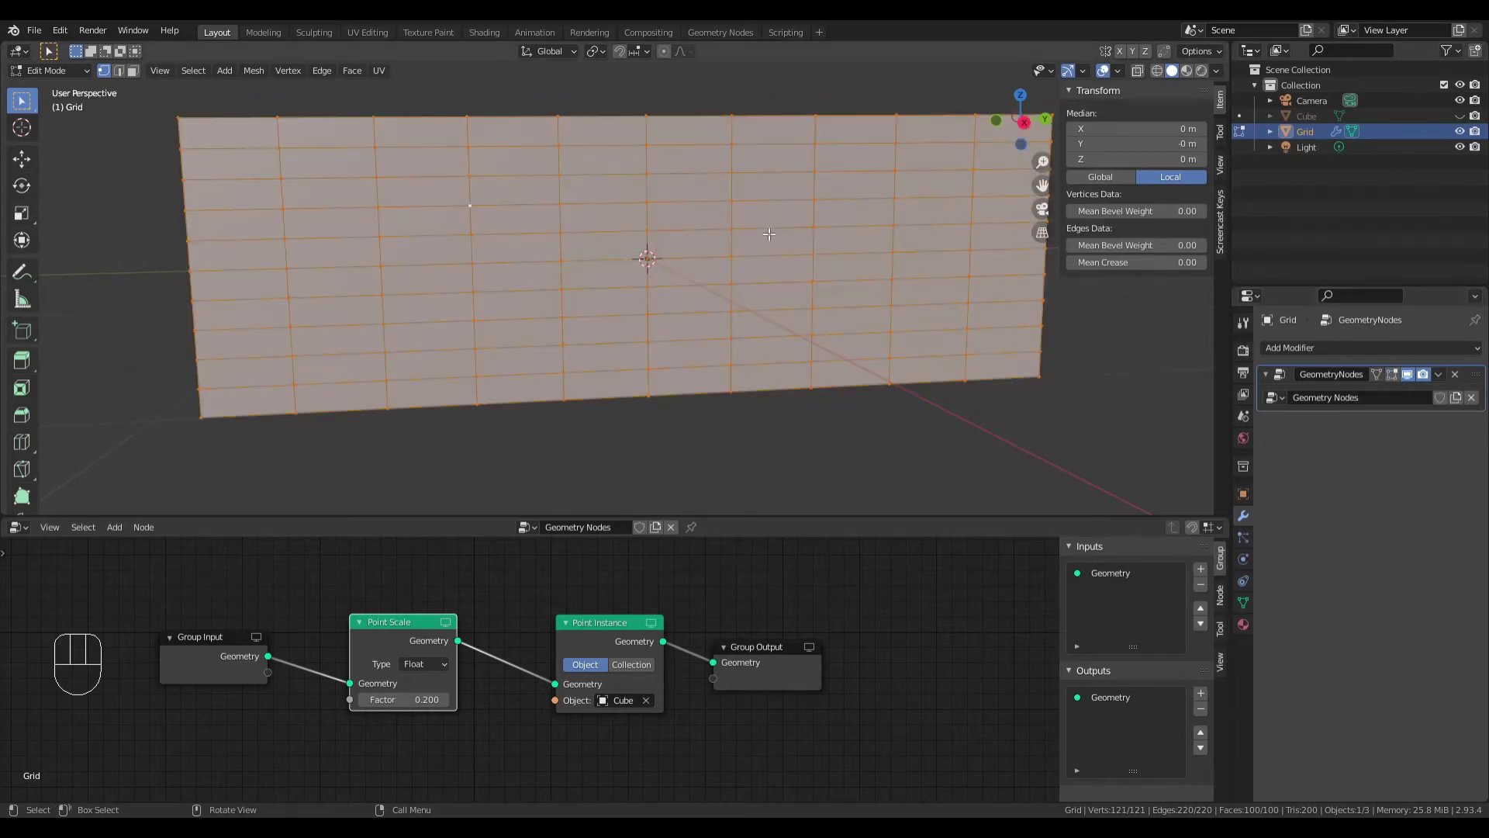
{"action": "middle_click_drag", "start_coordinate": [661, 370], "coordinate": [737, 368]}
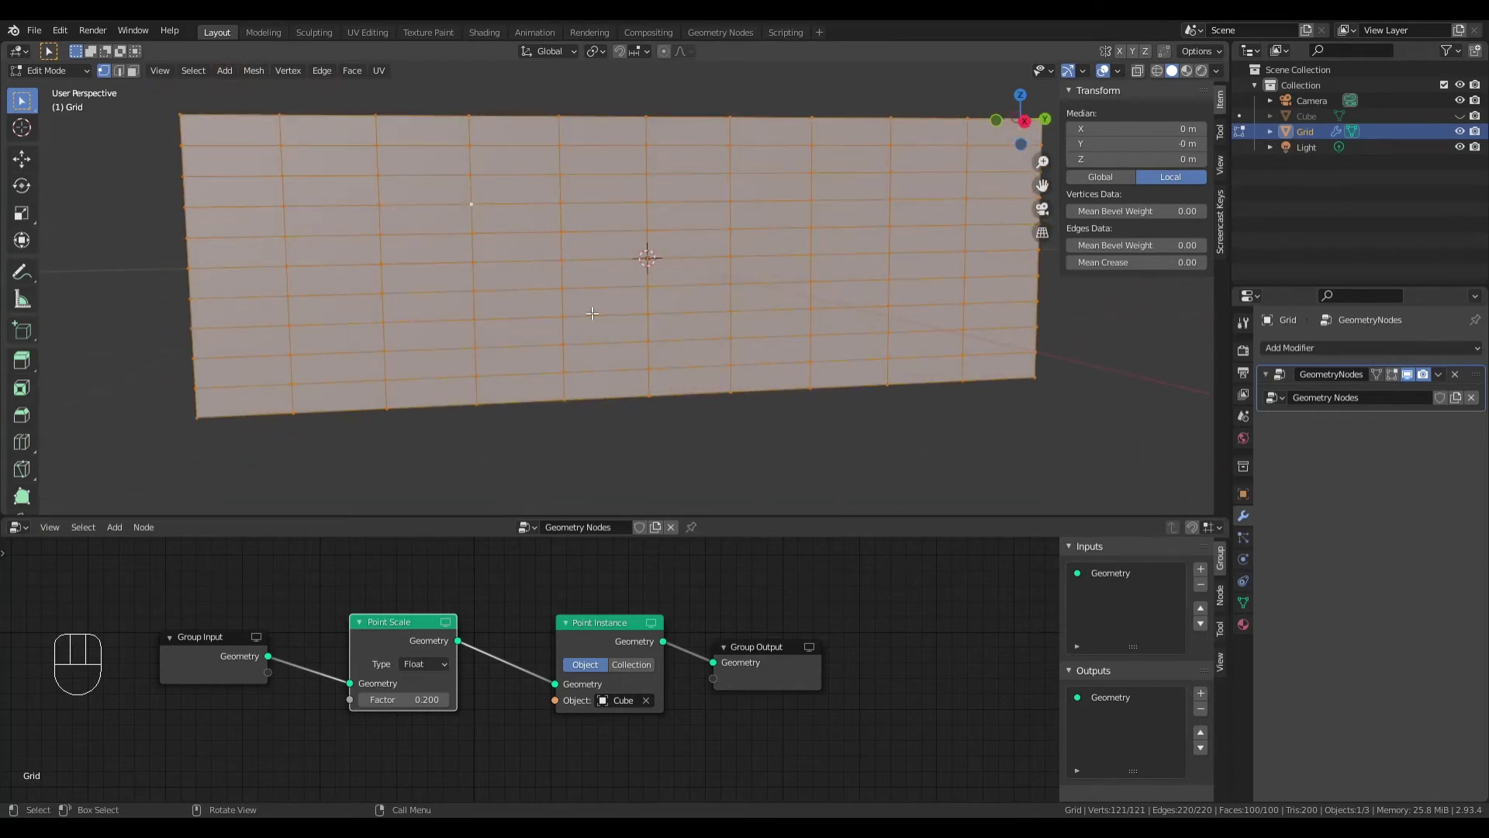
{"action": "left_click", "coordinate": [729, 411]}
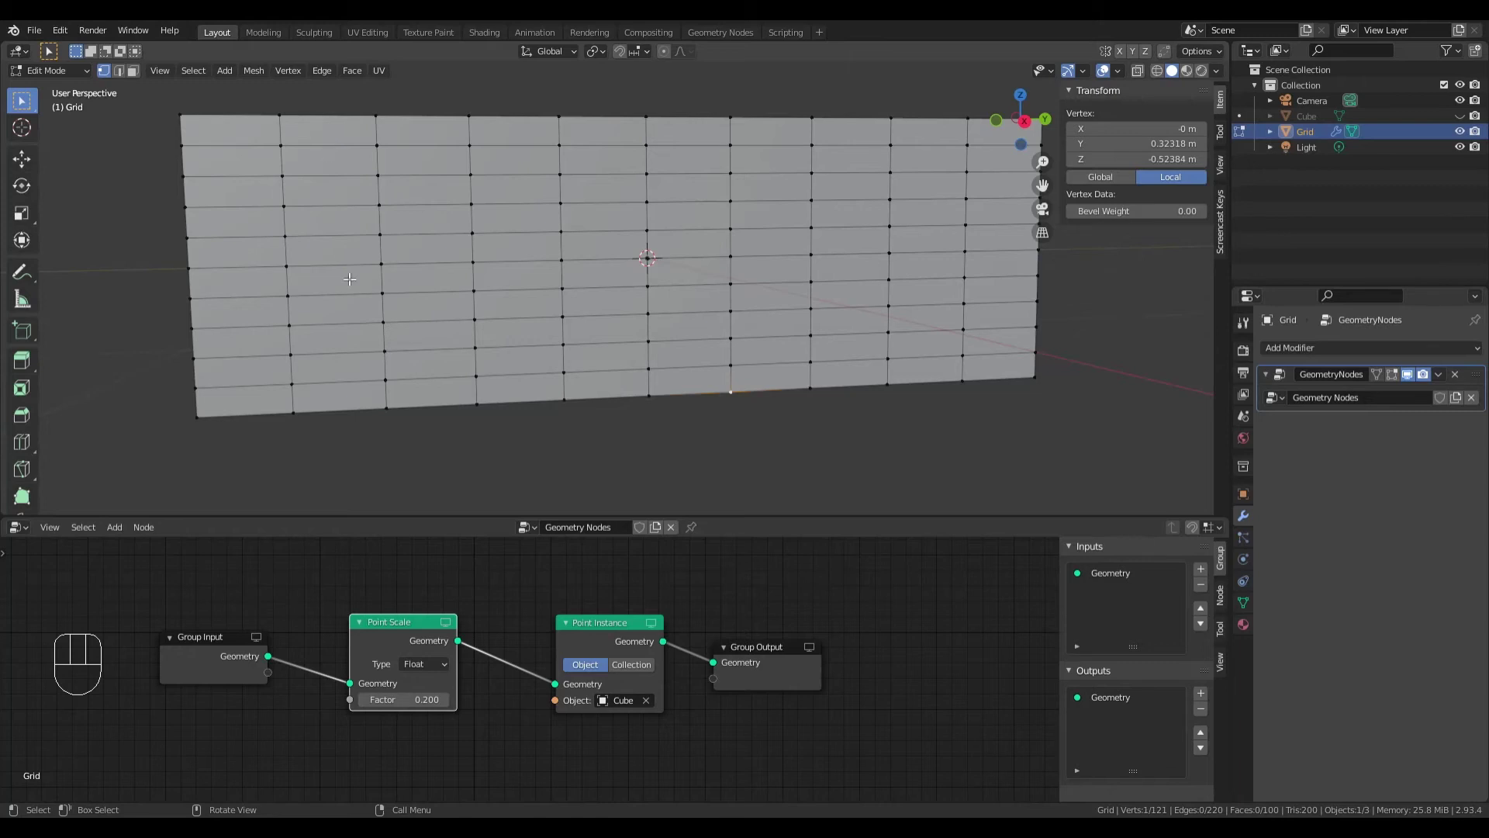
Step: Select every second horizontal edge loop of the grid, five loops in total, starting one row above the bottom edge
{"action": "key", "text": "alt"}
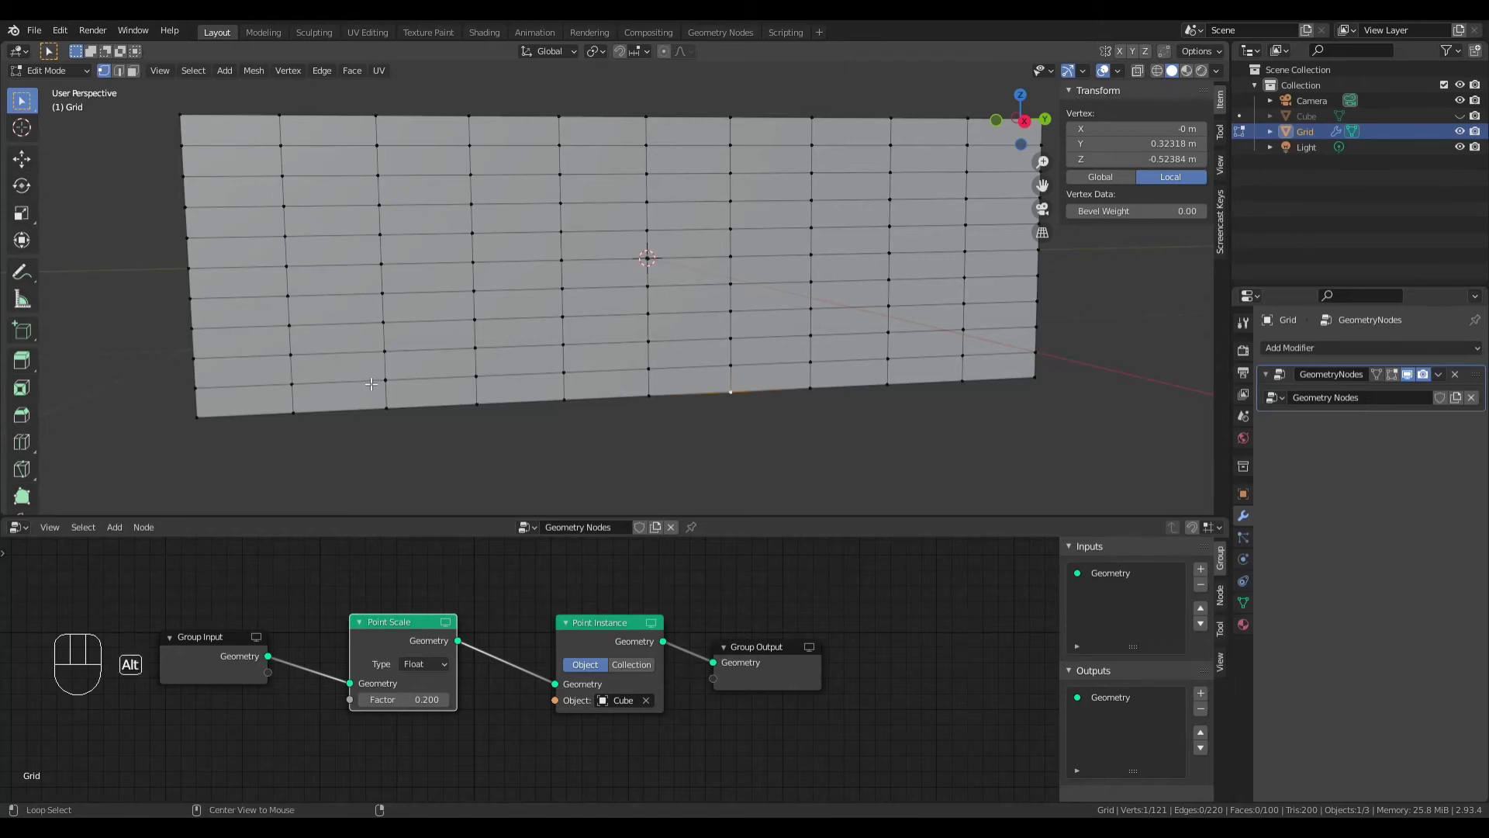
{"action": "left_click", "coordinate": [371, 383], "text": "alt"}
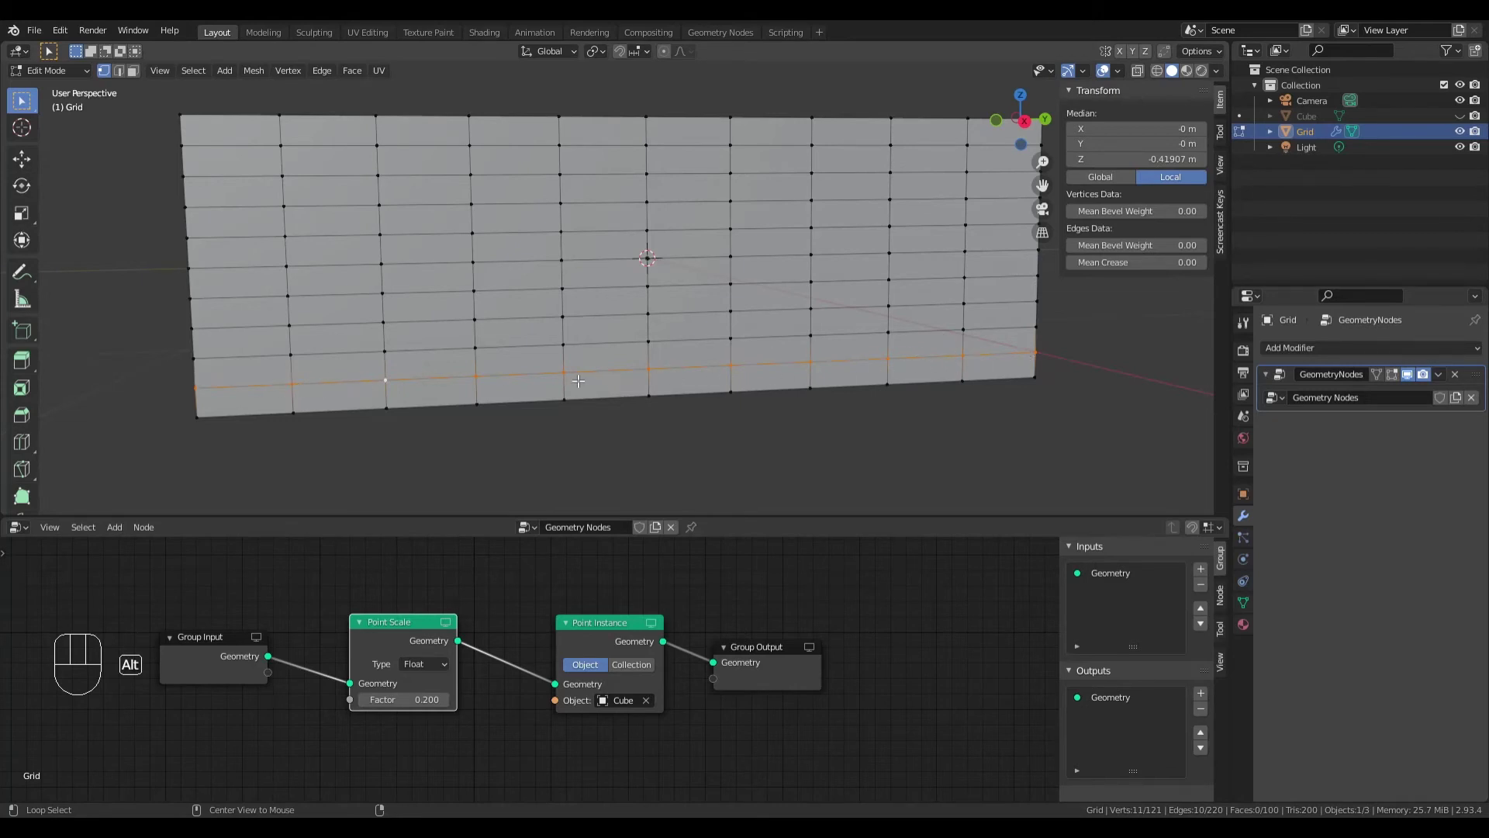
{"action": "left_click", "coordinate": [351, 325], "text": "alt+shift"}
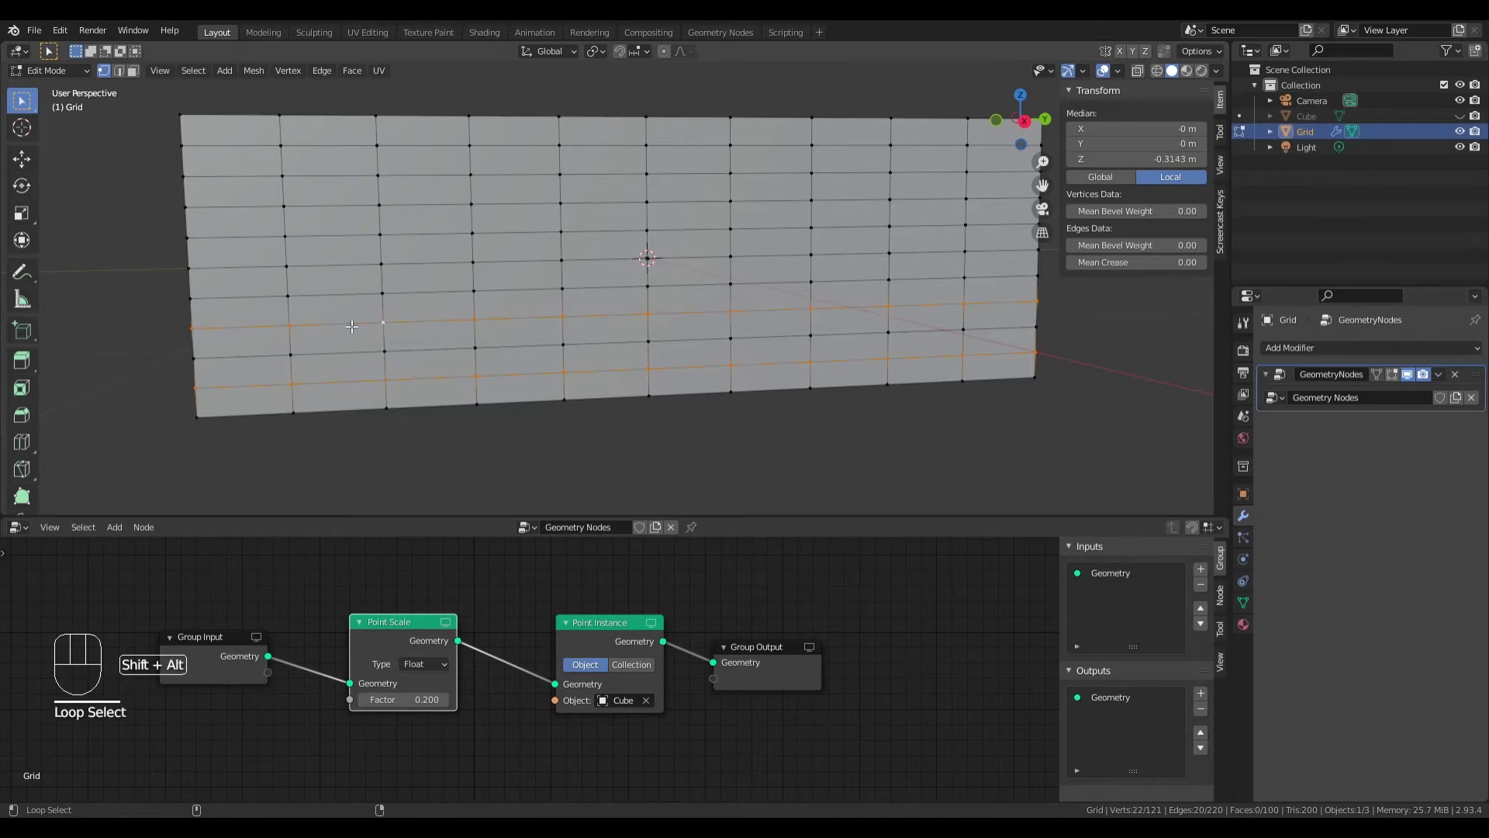
{"action": "left_click", "coordinate": [353, 263], "text": "alt+shift"}
{"action": "left_click", "coordinate": [346, 208], "text": "alt+shift"}
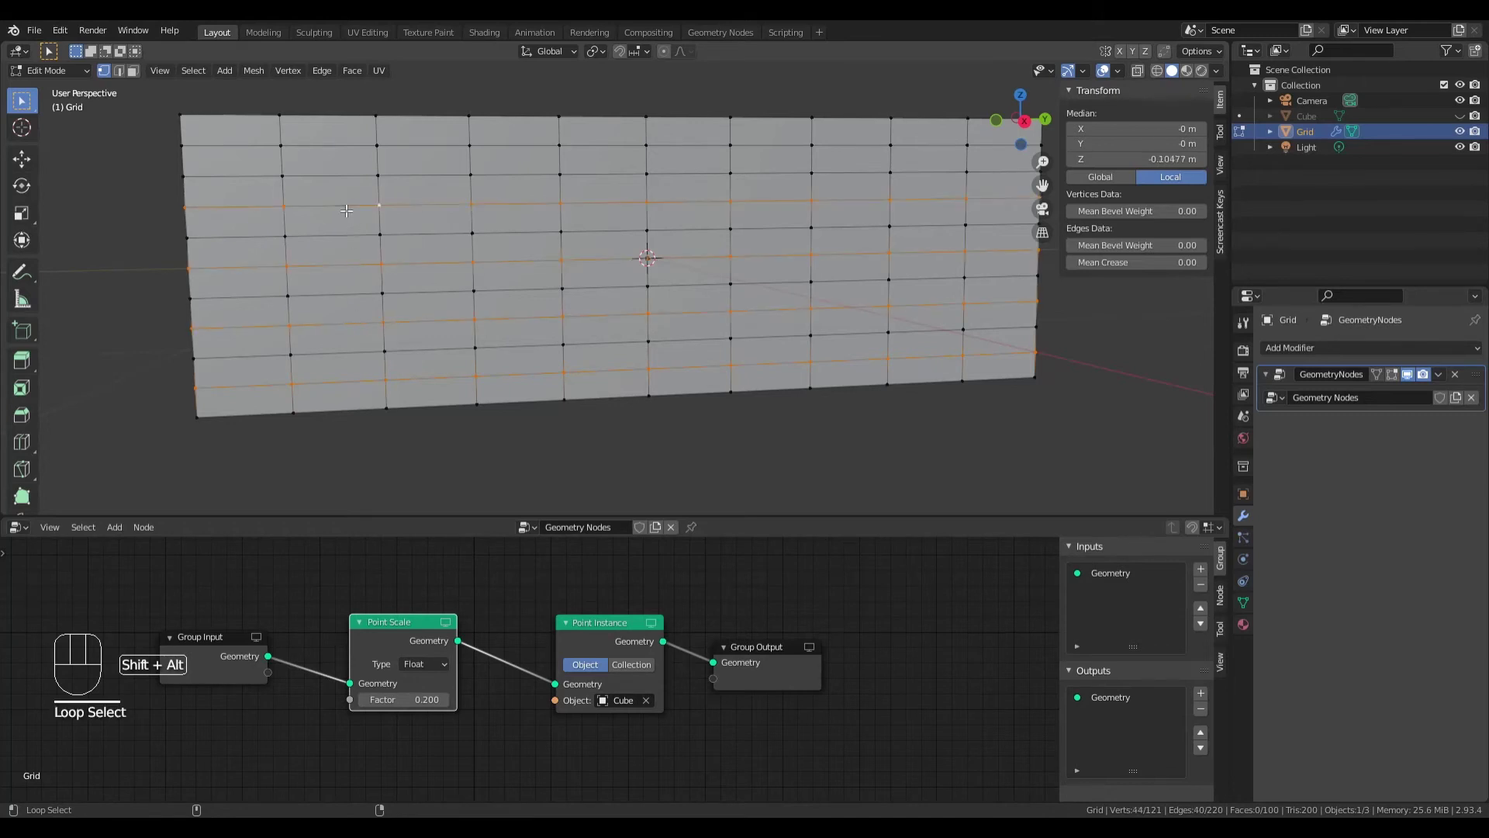
{"action": "left_click", "coordinate": [342, 148], "text": "alt+shift"}
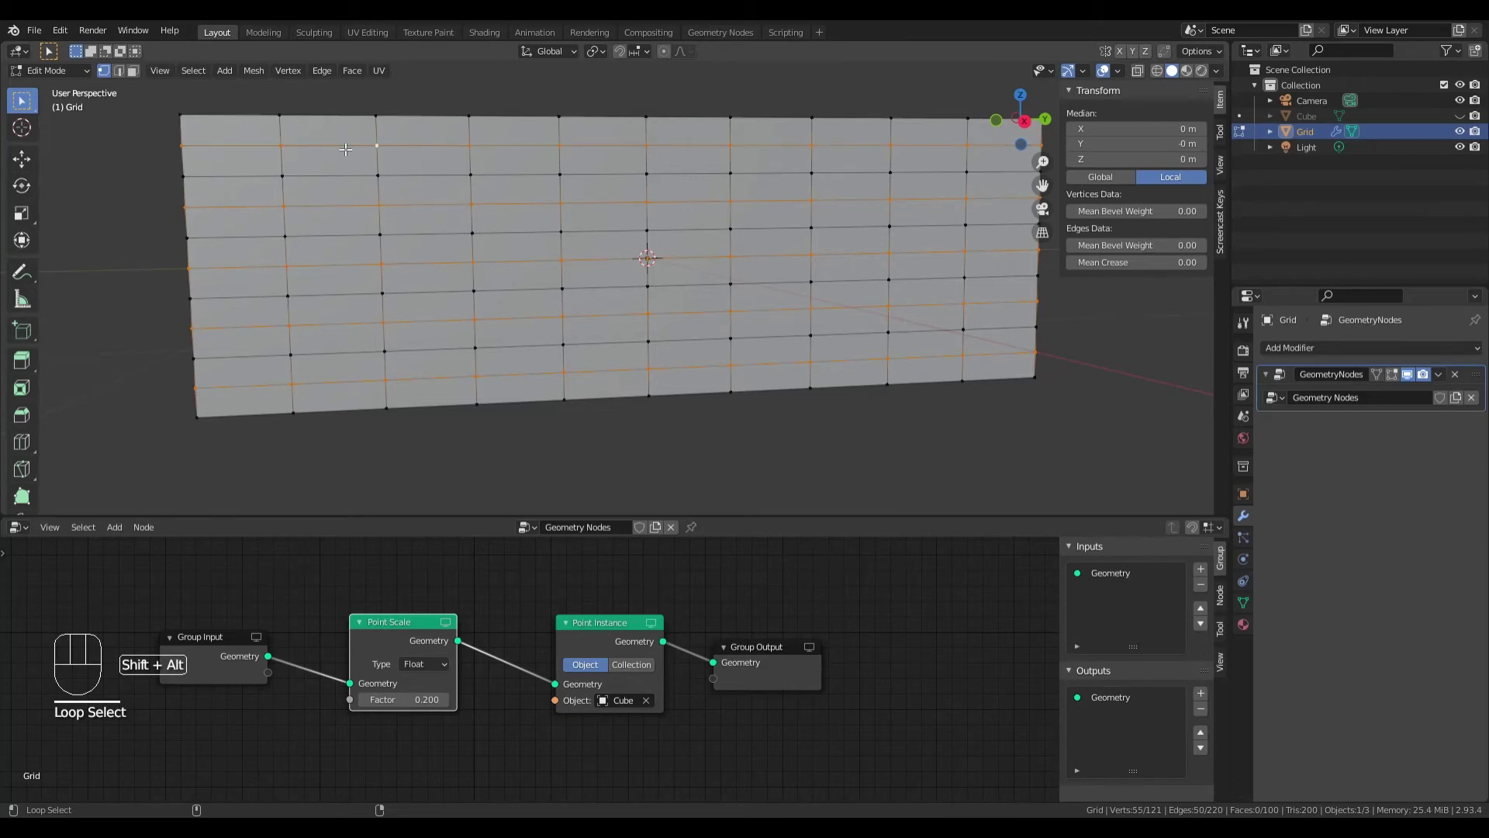
Step: Move the selected alternate edge loops about -0.2 m along Y to stagger the grid's rows
{"action": "middle_click_drag", "start_coordinate": [565, 321], "coordinate": [566, 228]}
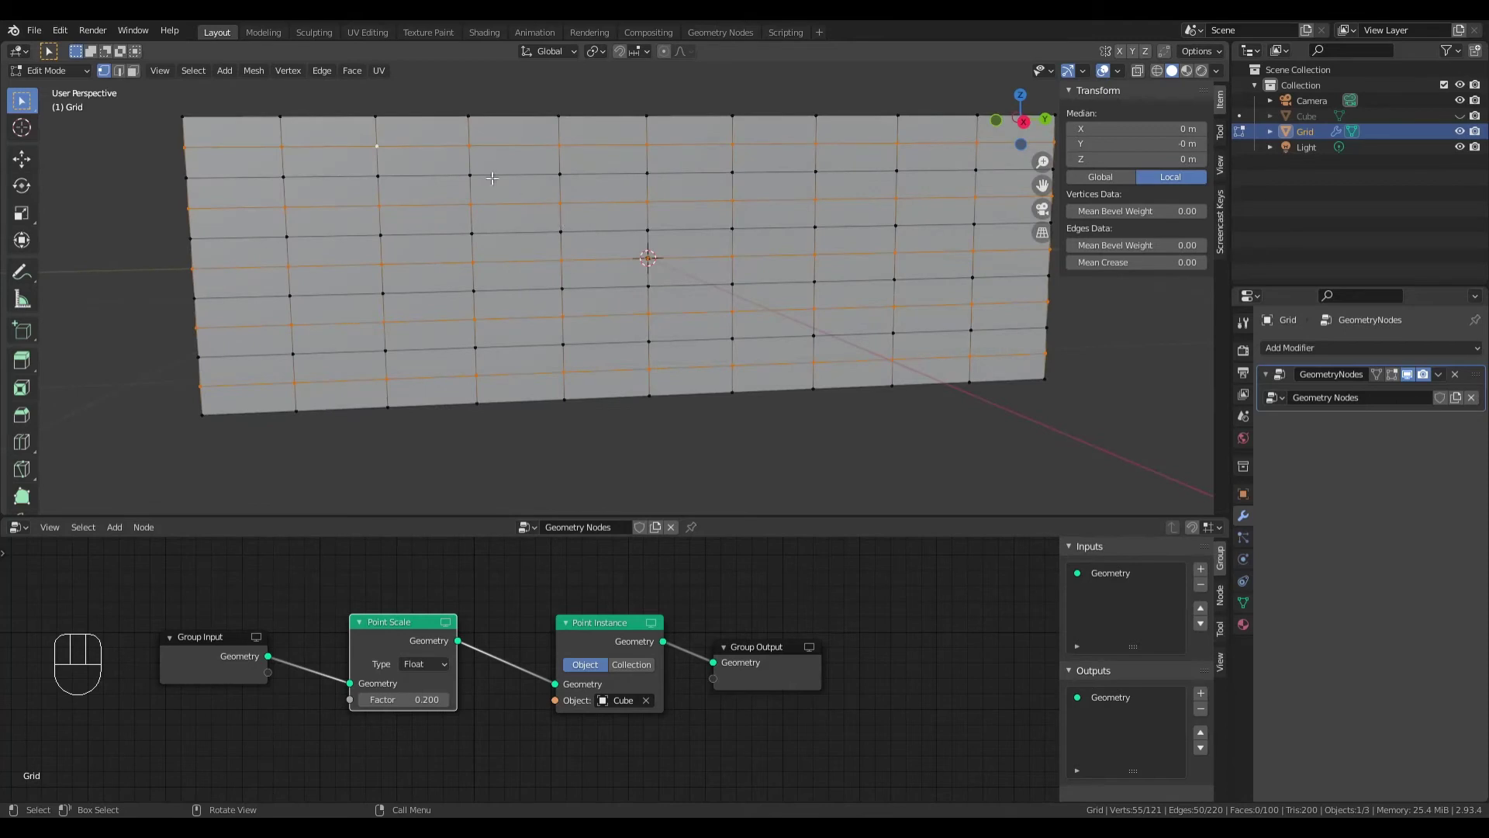
{"action": "middle_click_drag", "start_coordinate": [517, 273], "coordinate": [617, 273]}
{"action": "scroll", "coordinate": [618, 273], "scroll_direction": "up", "scroll_amount": 5}
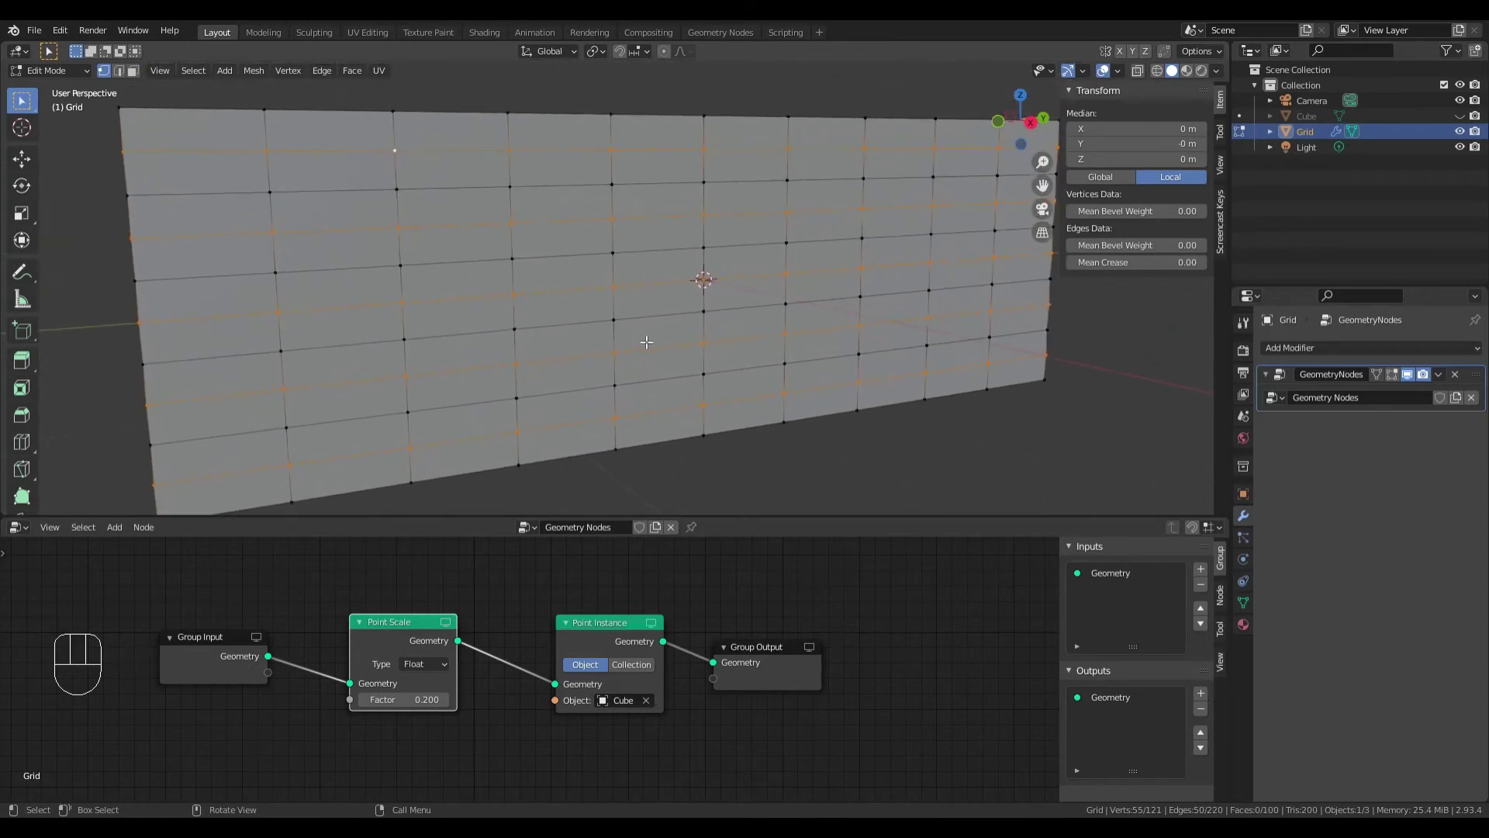
{"action": "scroll", "coordinate": [663, 311], "scroll_direction": "down", "scroll_amount": 2}
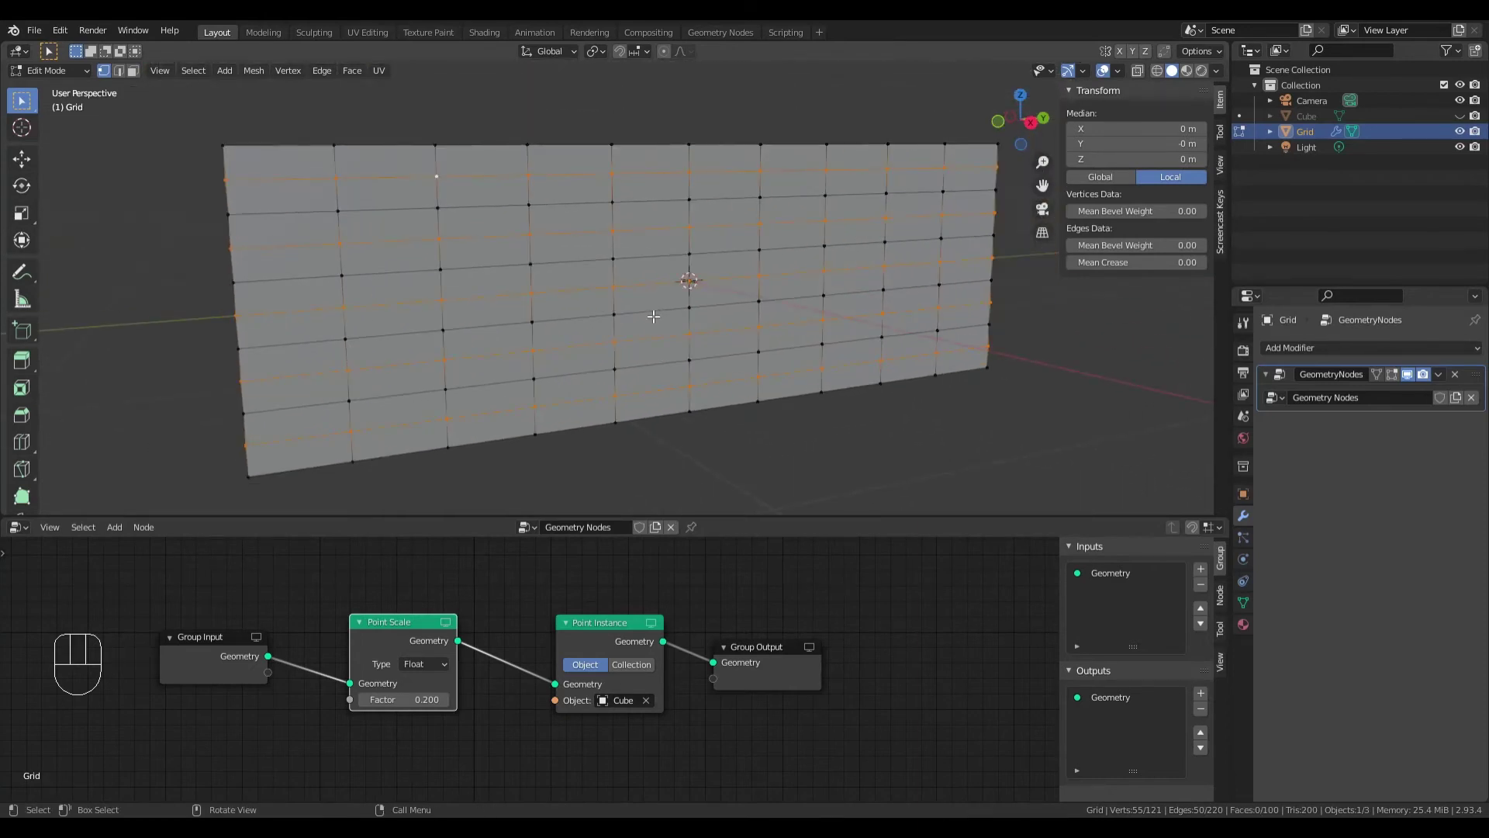
{"action": "key", "text": "g"}
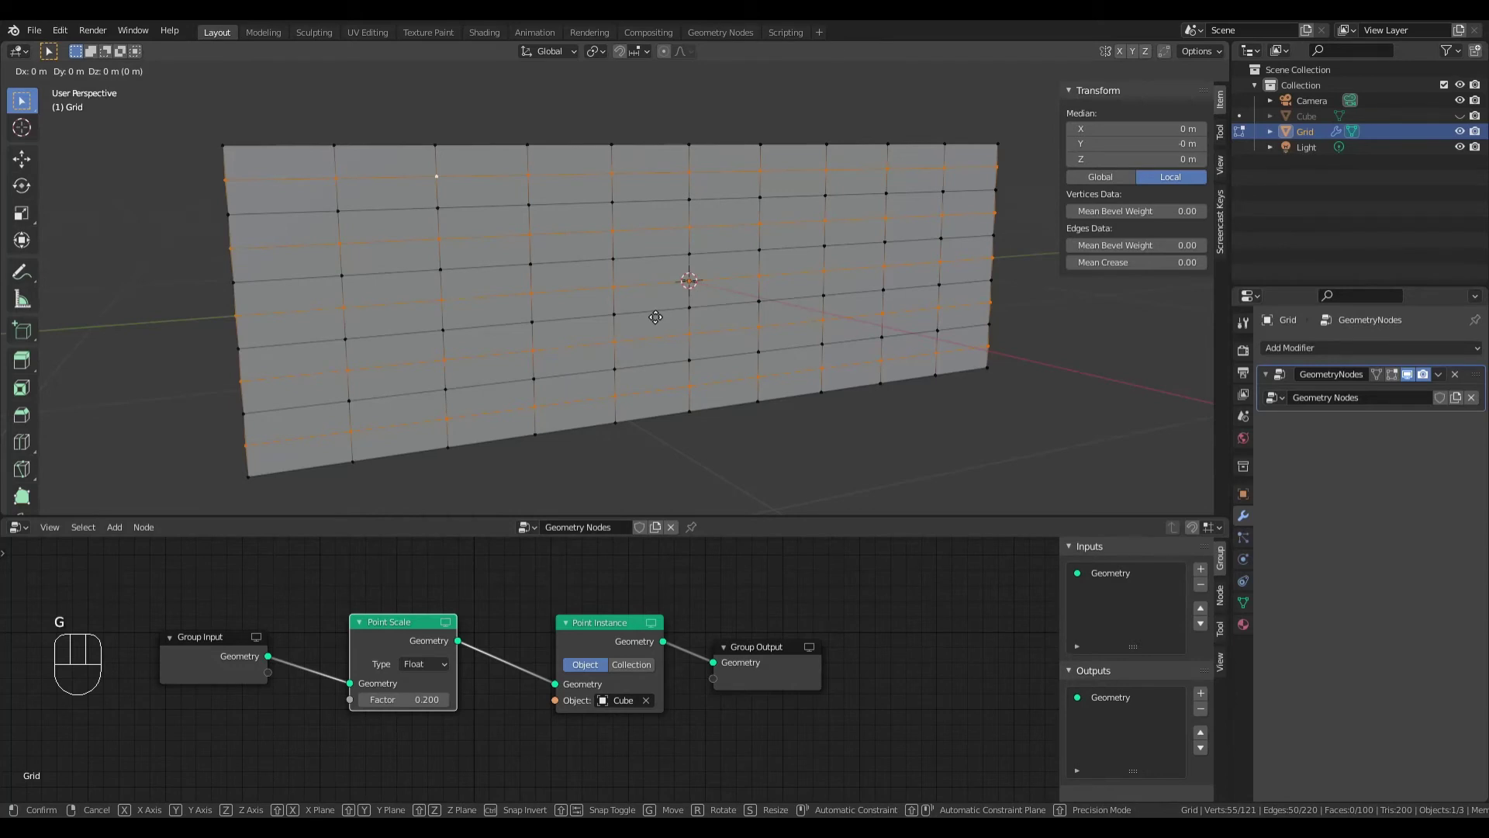
{"action": "key", "text": "y"}
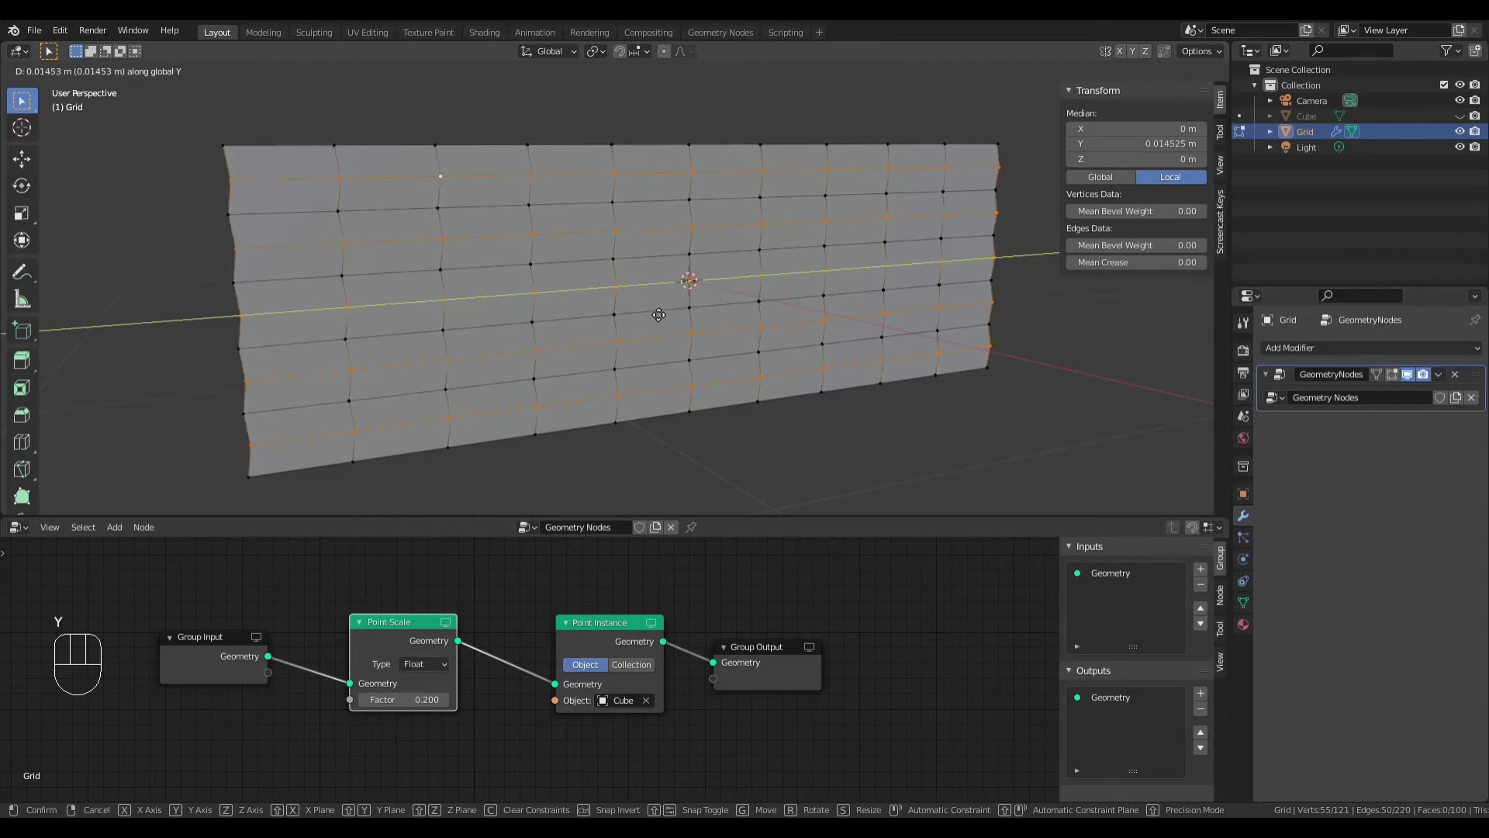
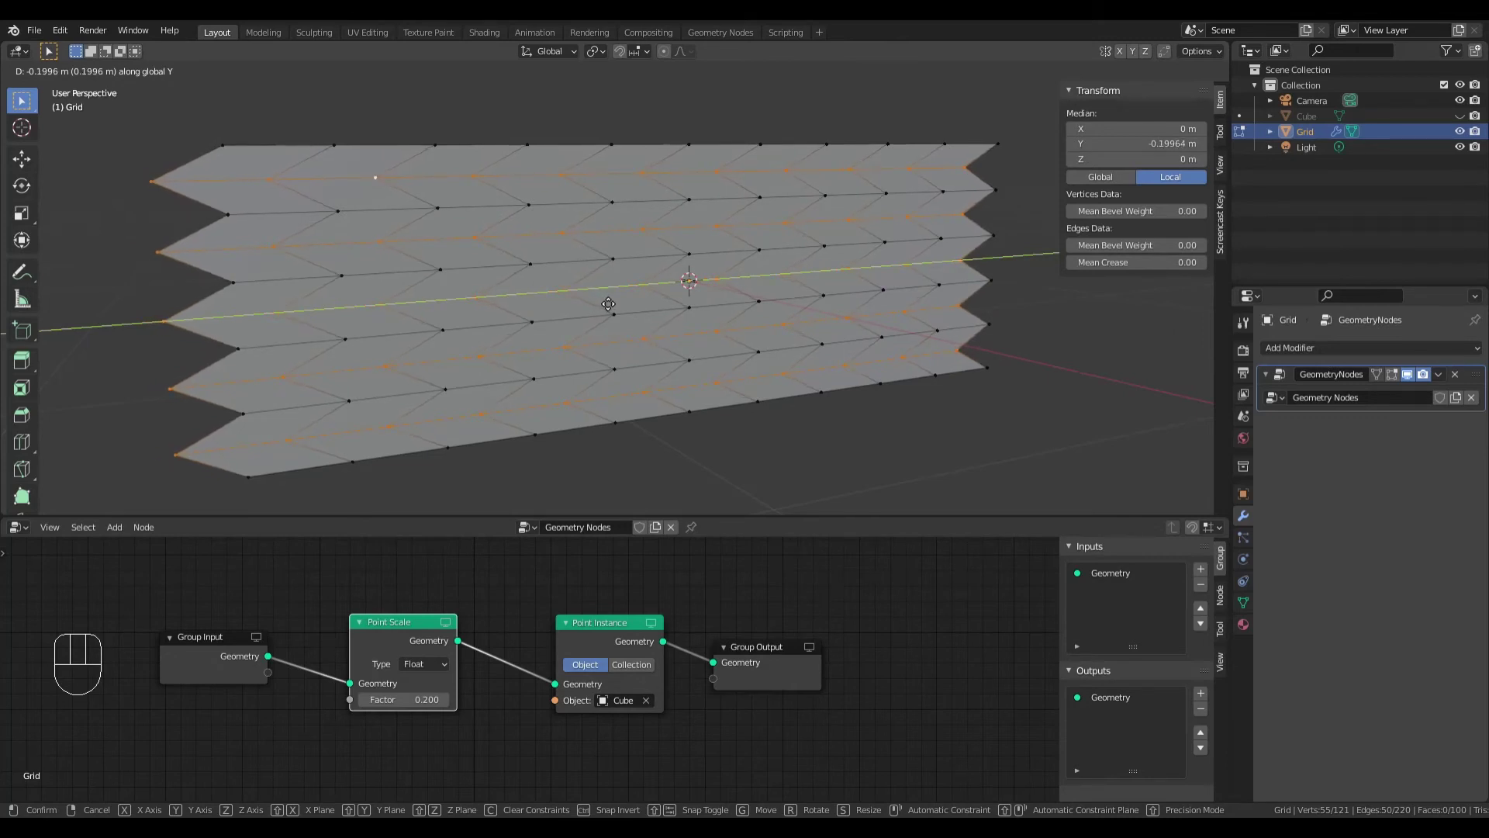
{"action": "left_click", "coordinate": [608, 304]}
{"action": "middle_click_drag", "start_coordinate": [602, 305], "coordinate": [563, 296]}
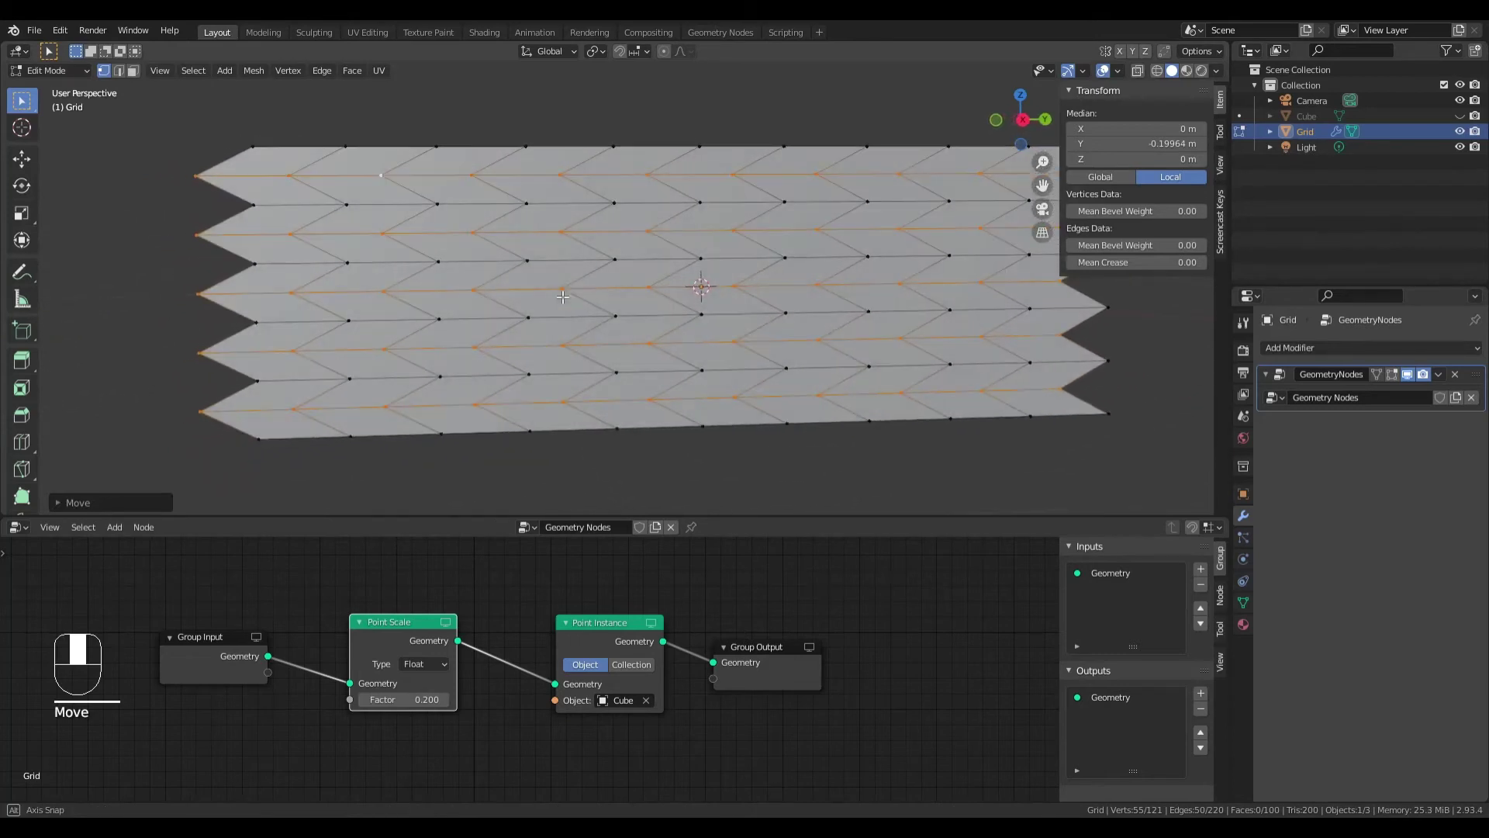
Step: Turn on the geometry nodes modifier's Edit Mode display and shift the selected rows about 0.03 m back along Y
{"action": "left_click", "coordinate": [1393, 375]}
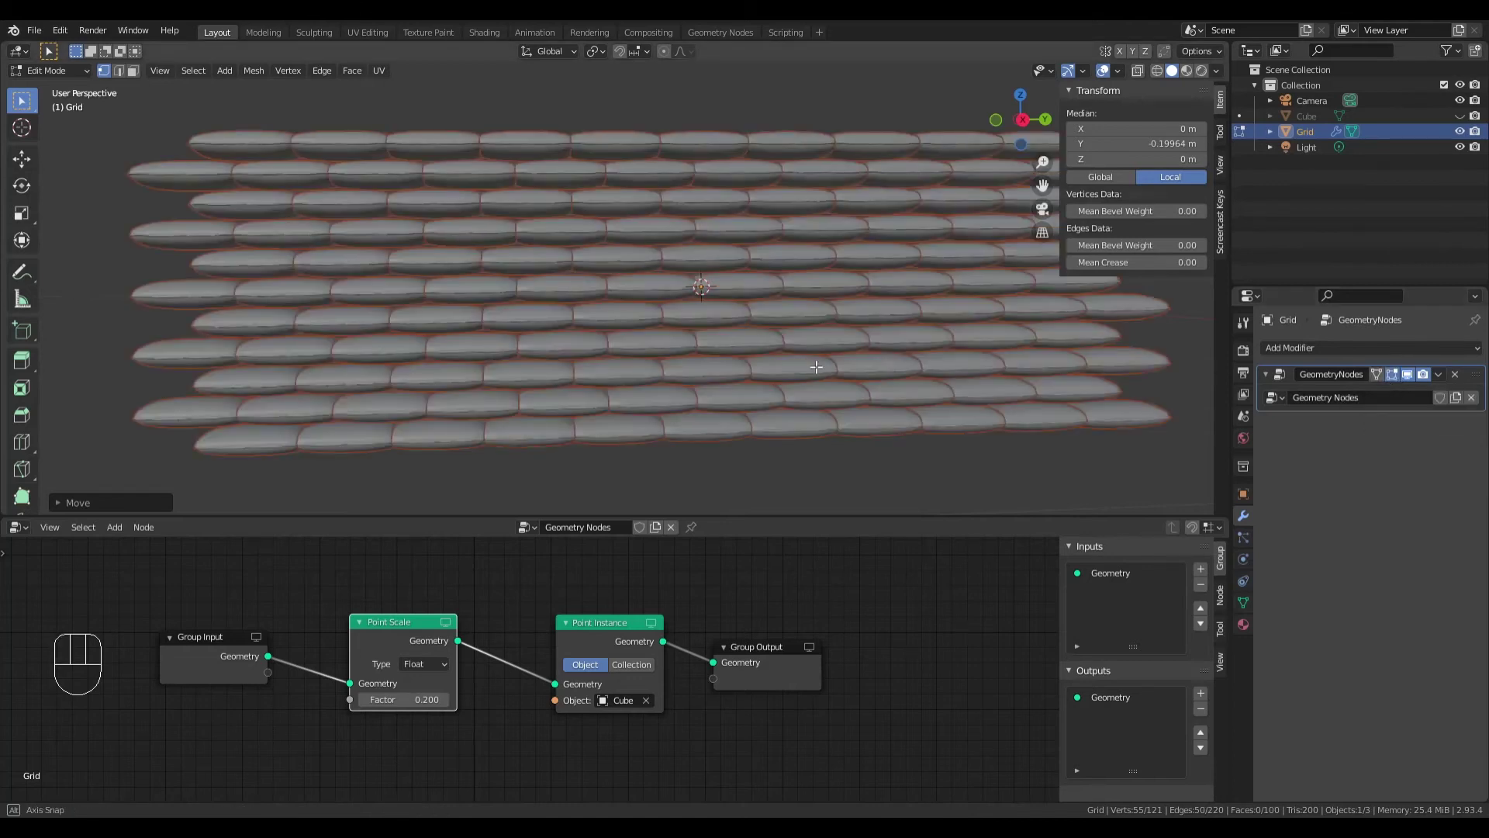
{"action": "key", "text": "g"}
{"action": "key", "text": "x"}
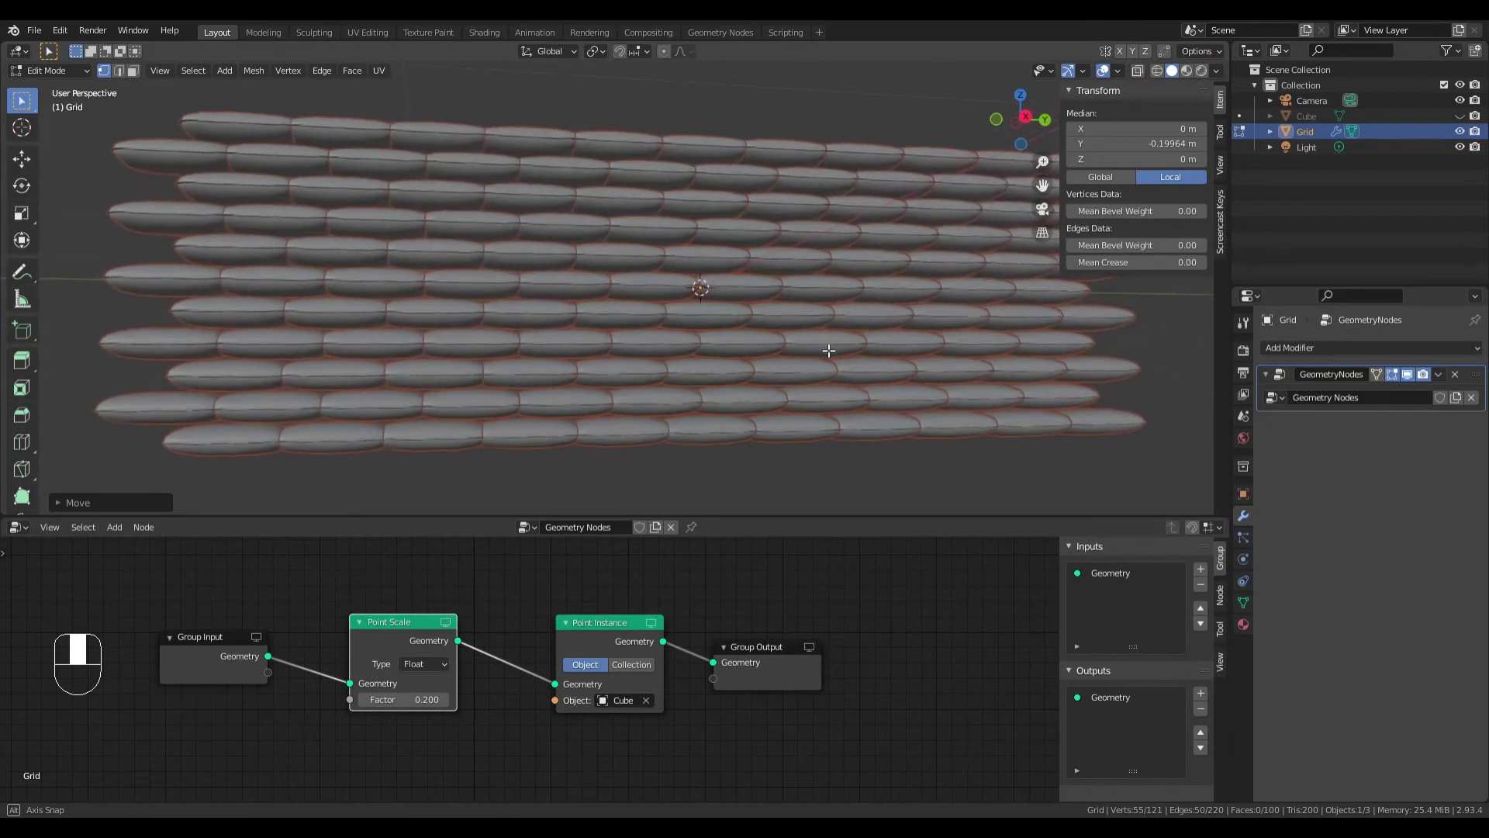
{"action": "left_click", "coordinate": [826, 354]}
{"action": "key", "text": "g"}
{"action": "key", "text": "y"}
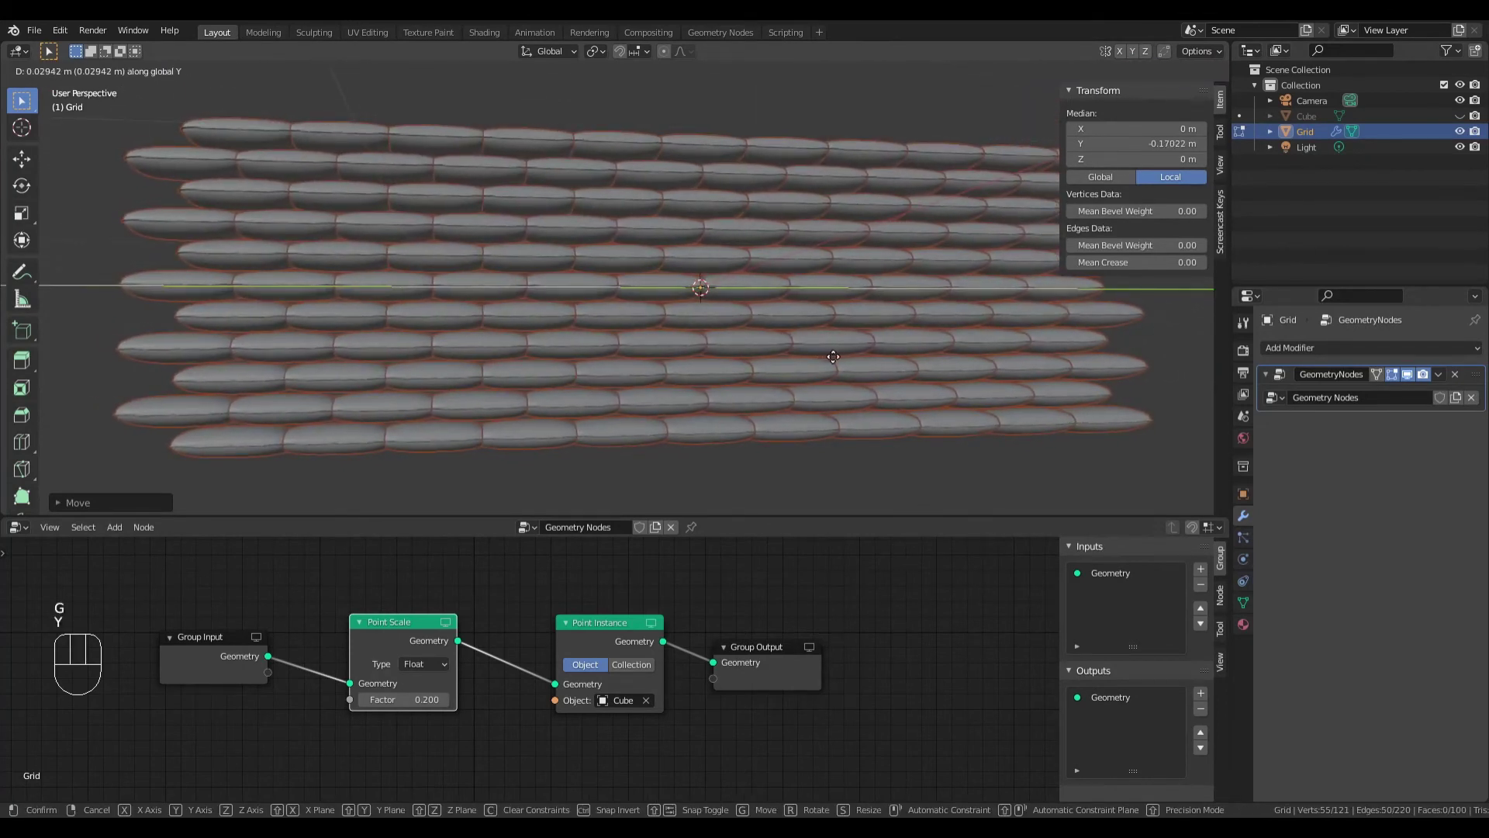
{"action": "left_click", "coordinate": [833, 356]}
{"action": "middle_click_drag", "start_coordinate": [778, 370], "coordinate": [725, 326]}
{"action": "scroll", "coordinate": [728, 333], "scroll_direction": "up", "scroll_amount": 5}
{"action": "scroll", "coordinate": [751, 356], "scroll_direction": "down", "scroll_amount": 3}
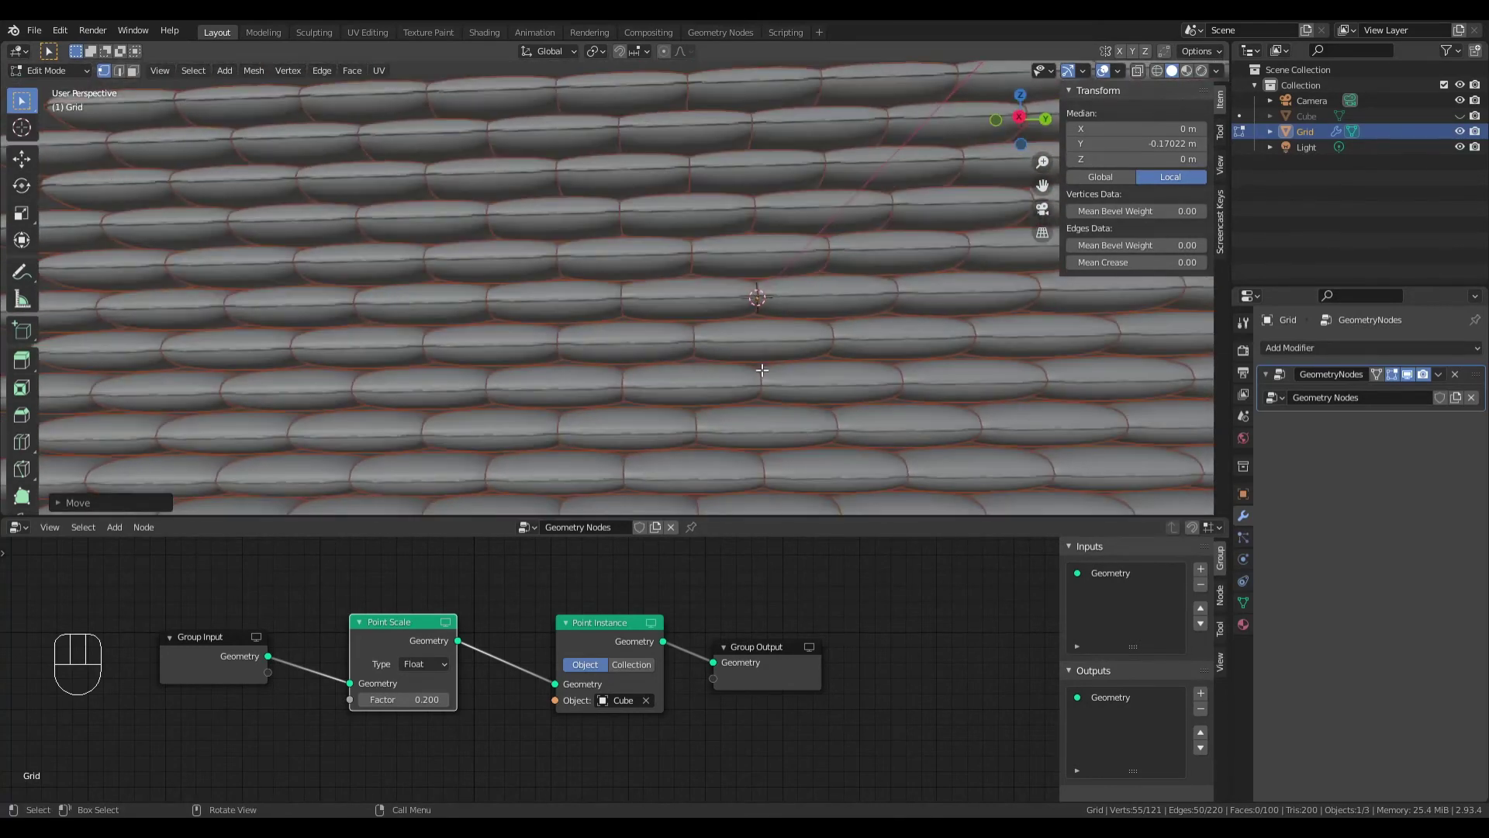
{"action": "middle_click_drag", "start_coordinate": [777, 370], "coordinate": [762, 370]}
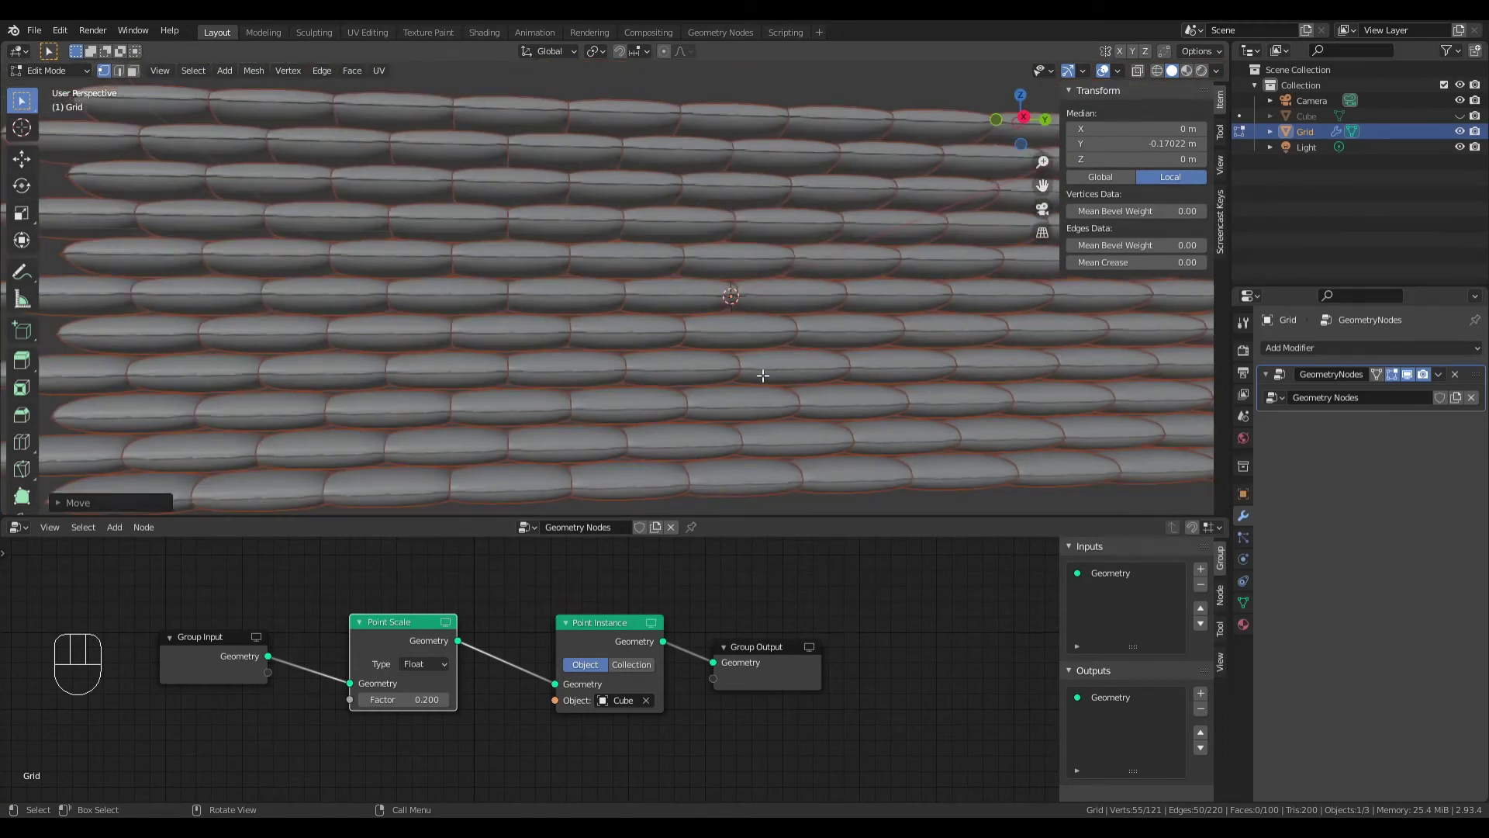
{"action": "scroll", "coordinate": [762, 375], "scroll_direction": "down", "scroll_amount": 3}
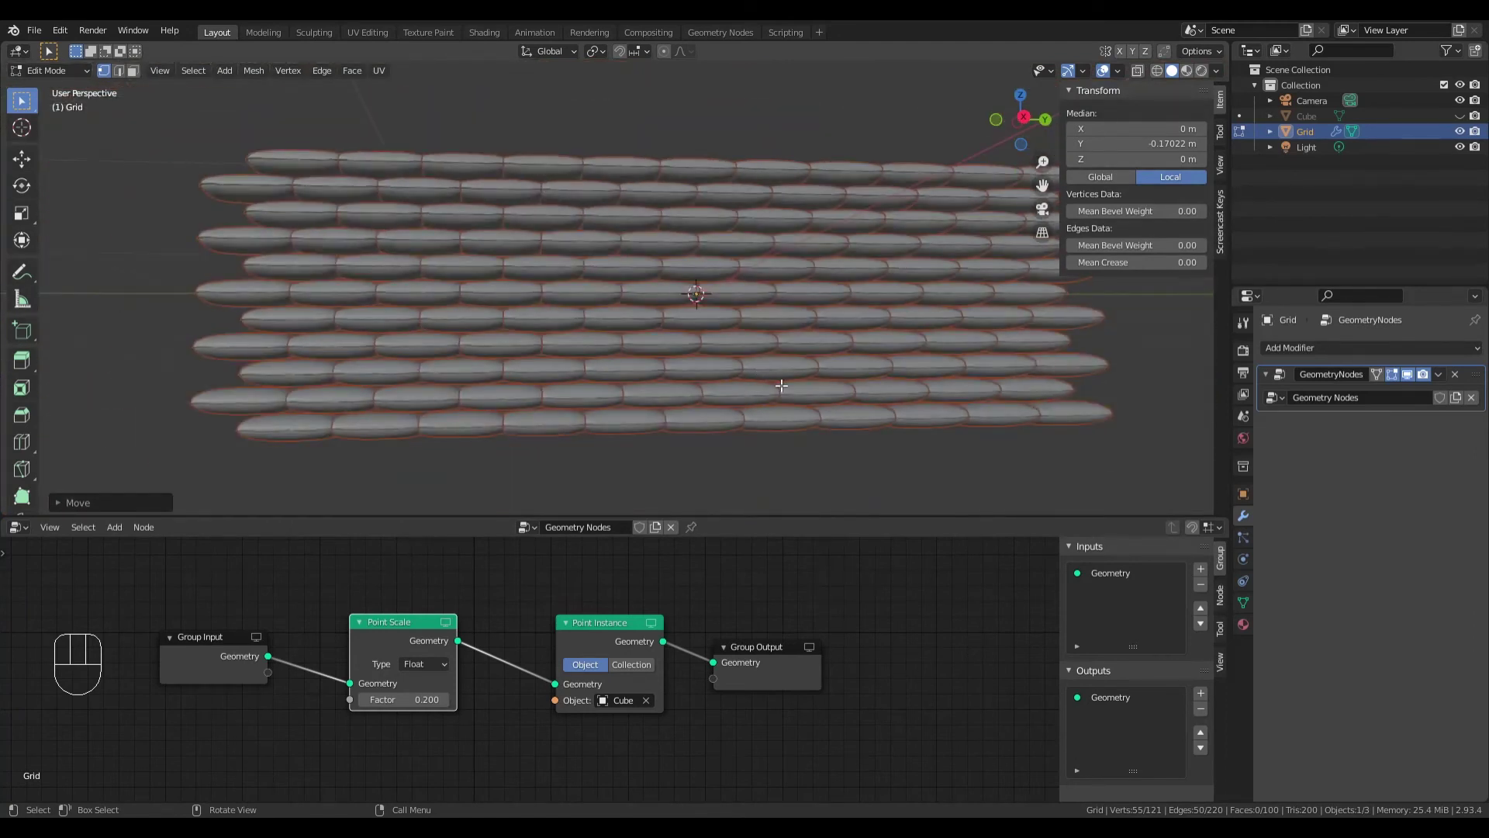
Step: Select the whole grid mesh and scale it along Z by about 0.72 to pack the sandbag rows closer
{"action": "key", "text": "a"}
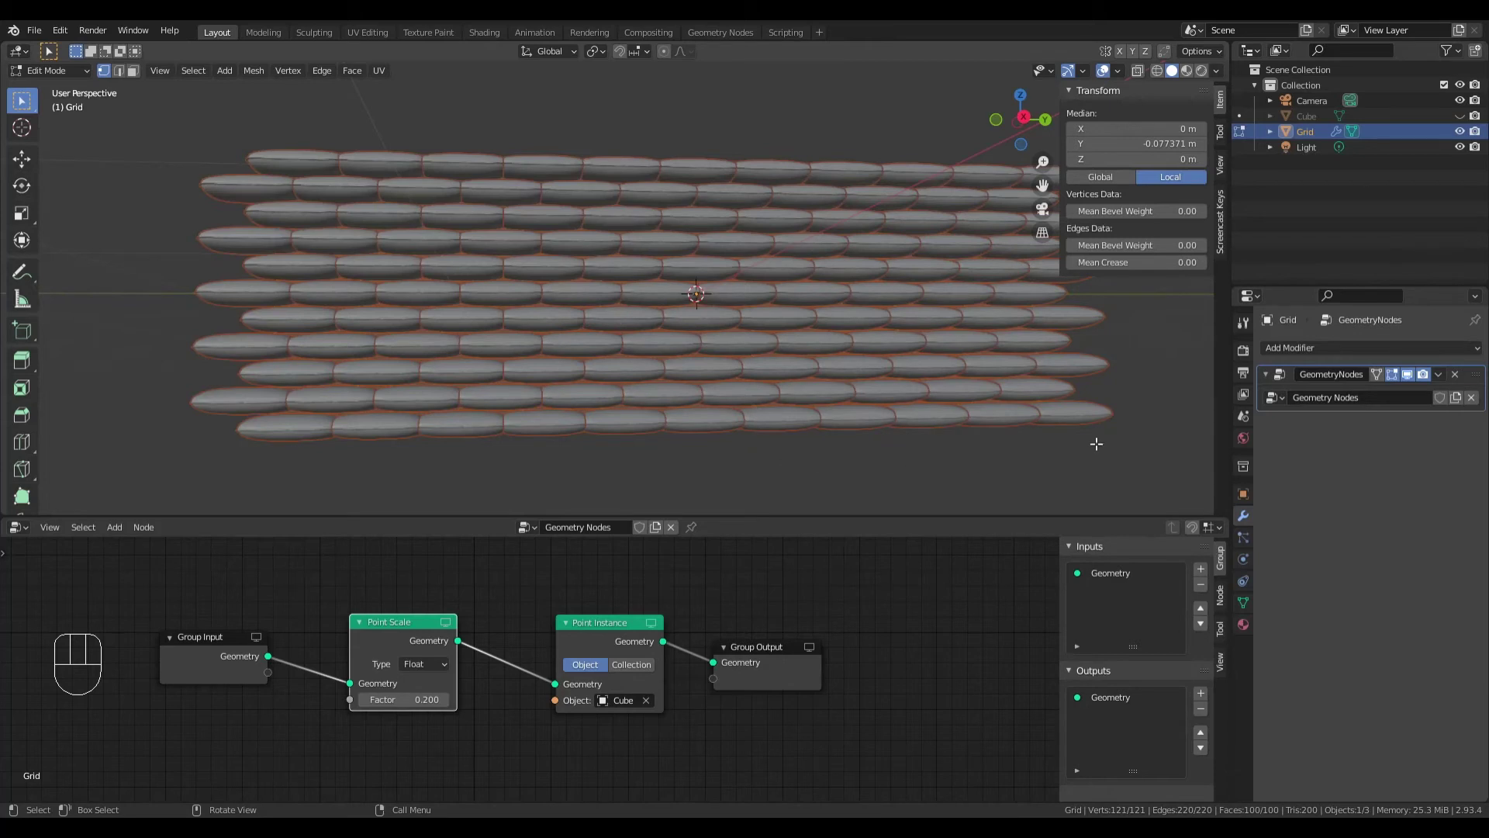
{"action": "left_click", "coordinate": [1391, 374]}
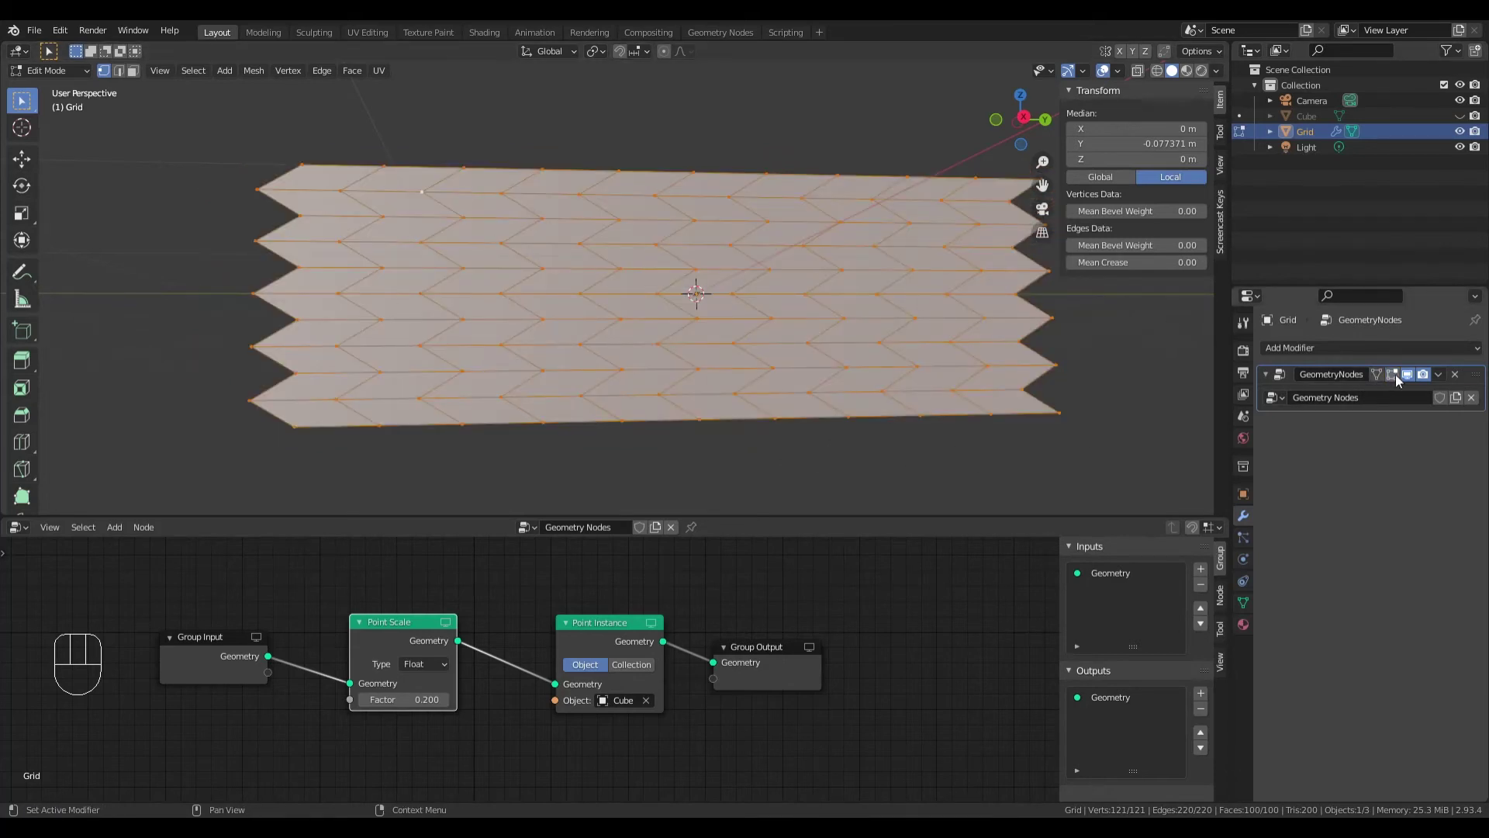
{"action": "left_click", "coordinate": [1394, 374]}
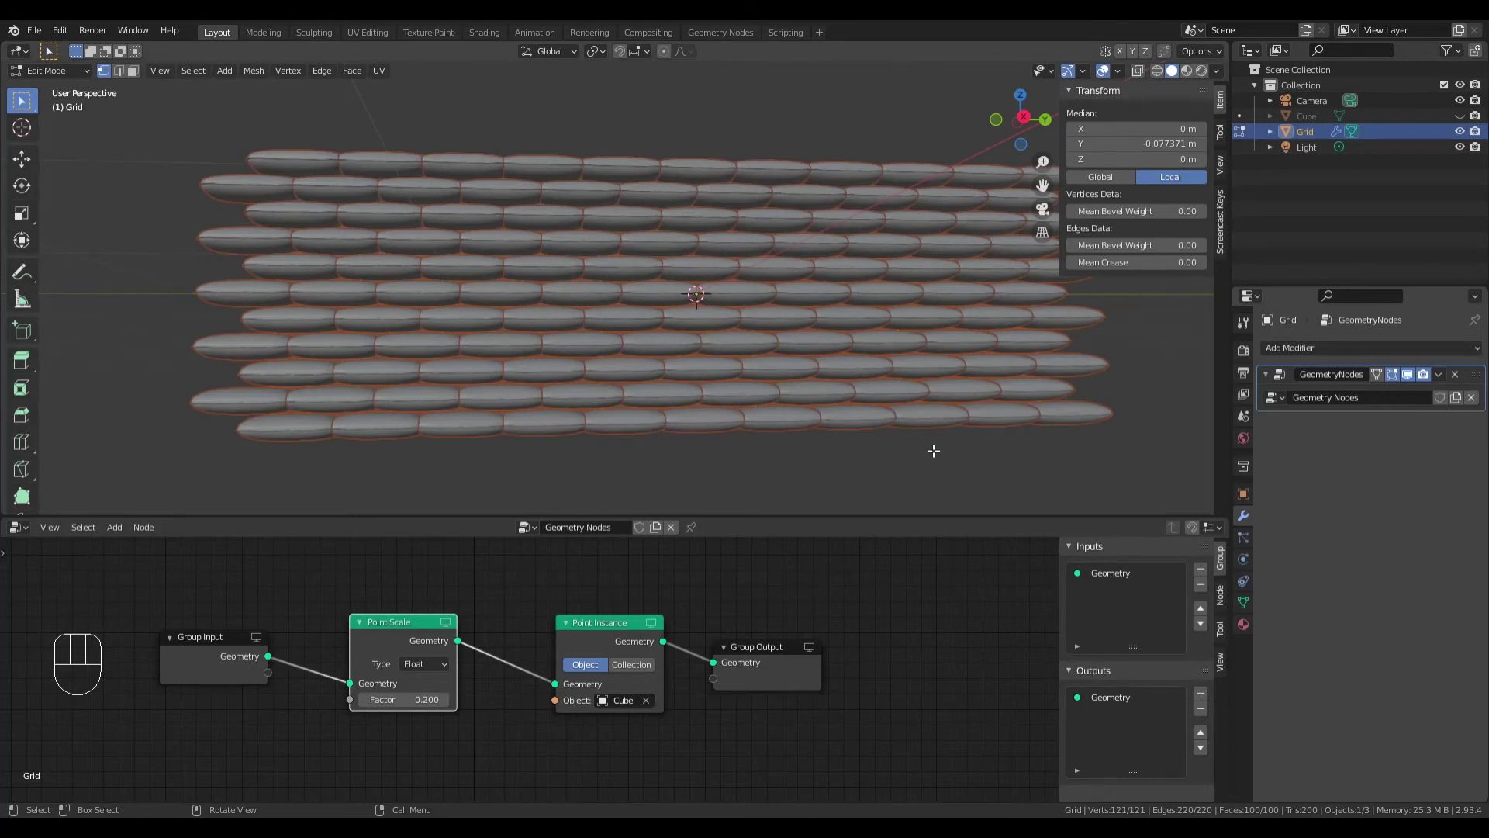
{"action": "key", "text": "s"}
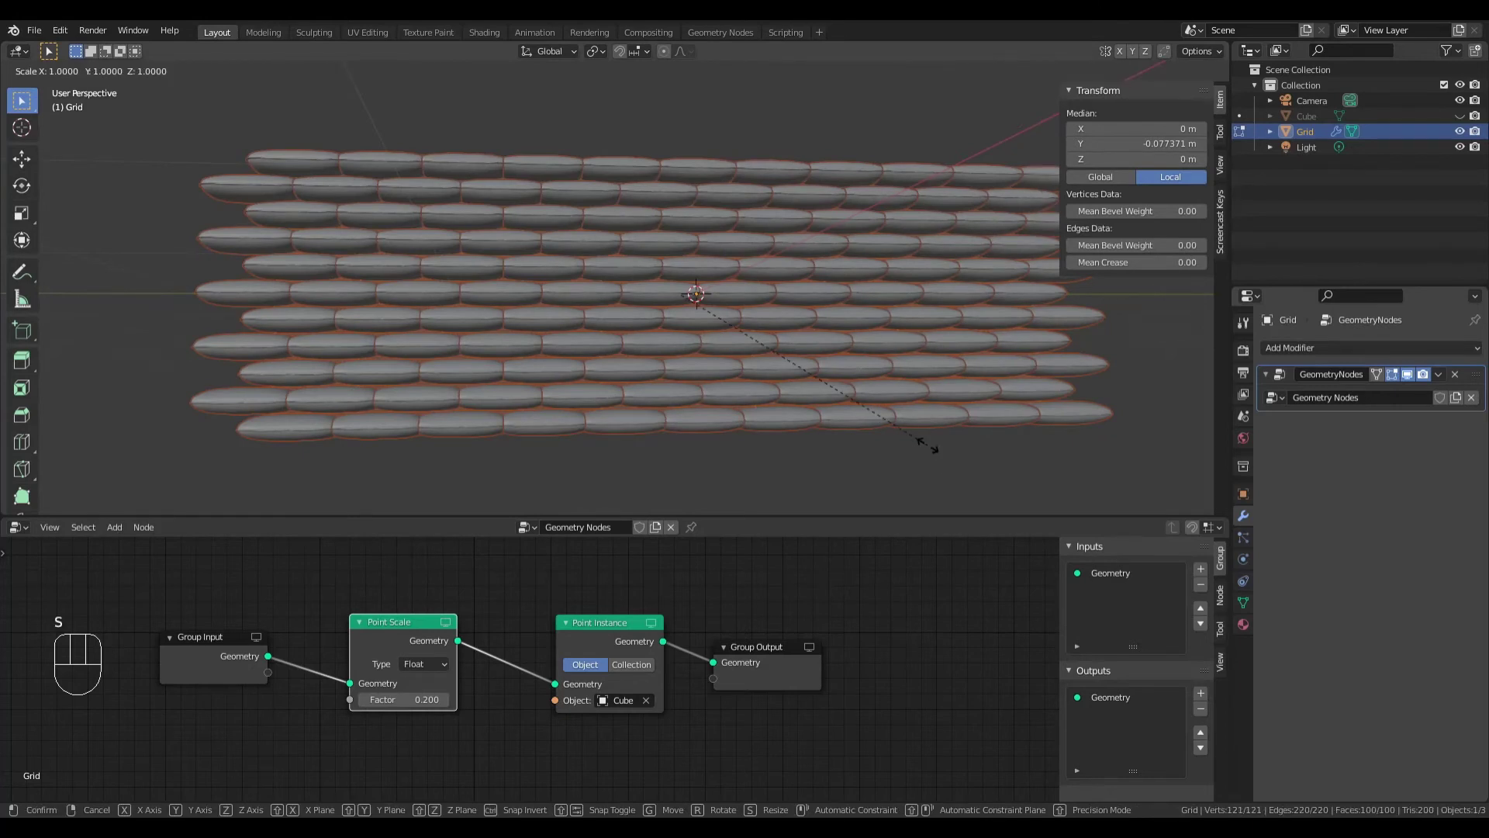
{"action": "key", "text": "z"}
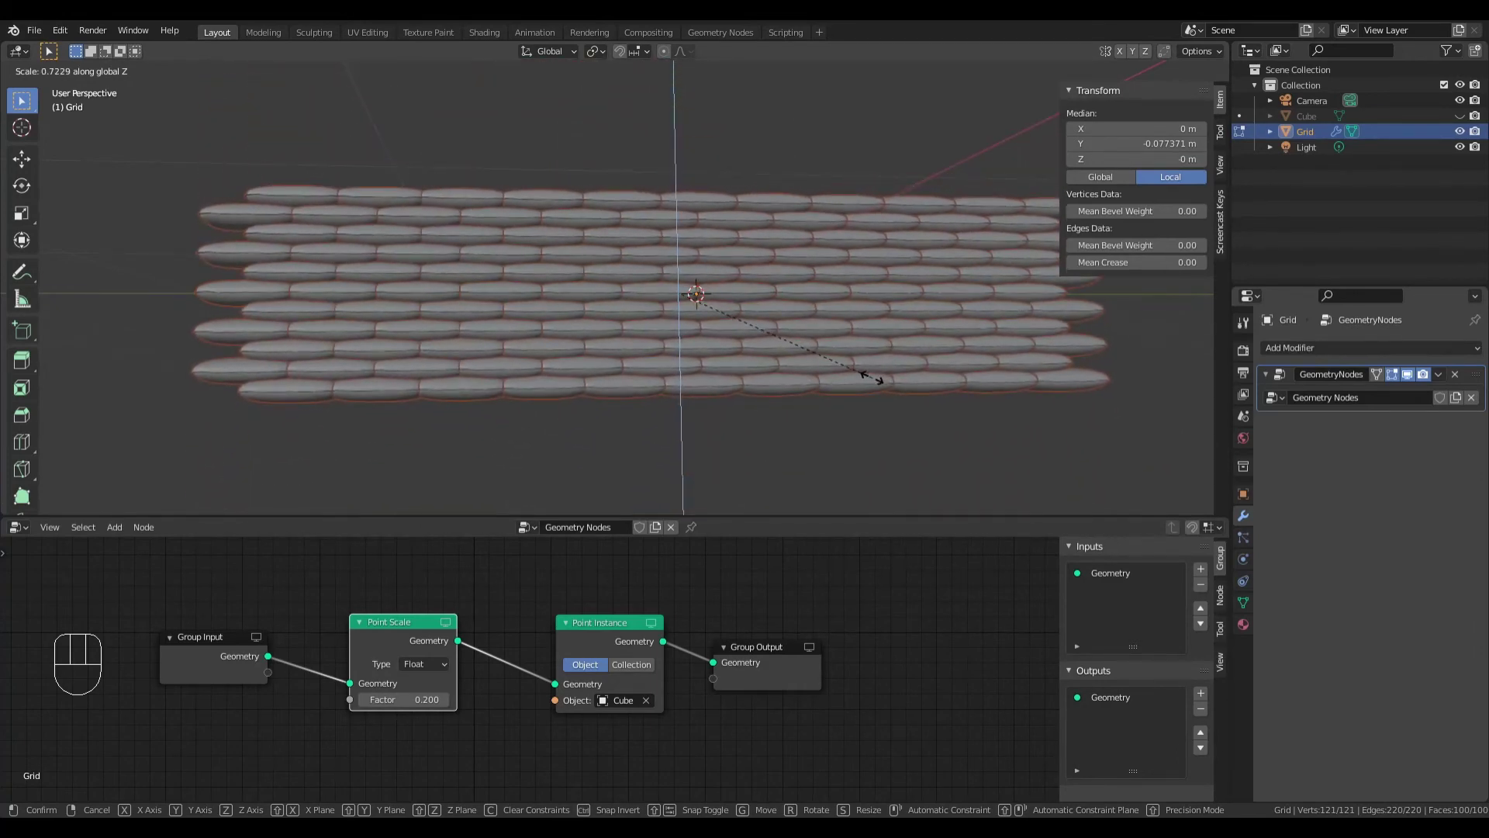
{"action": "left_click", "coordinate": [880, 384]}
{"action": "mouse_move", "coordinate": [880, 384]}
{"action": "middle_mouse_down"}
{"action": "mouse_move", "coordinate": [774, 396]}
{"action": "mouse_move", "coordinate": [923, 406]}
{"action": "mouse_move", "coordinate": [822, 411]}
{"action": "mouse_move", "coordinate": [892, 405]}
{"action": "mouse_move", "coordinate": [874, 406]}
{"action": "middle_mouse_up"}
{"action": "scroll", "coordinate": [824, 408], "scroll_direction": "down", "scroll_amount": 6}
{"action": "scroll", "coordinate": [771, 400], "scroll_direction": "up", "scroll_amount": 4}
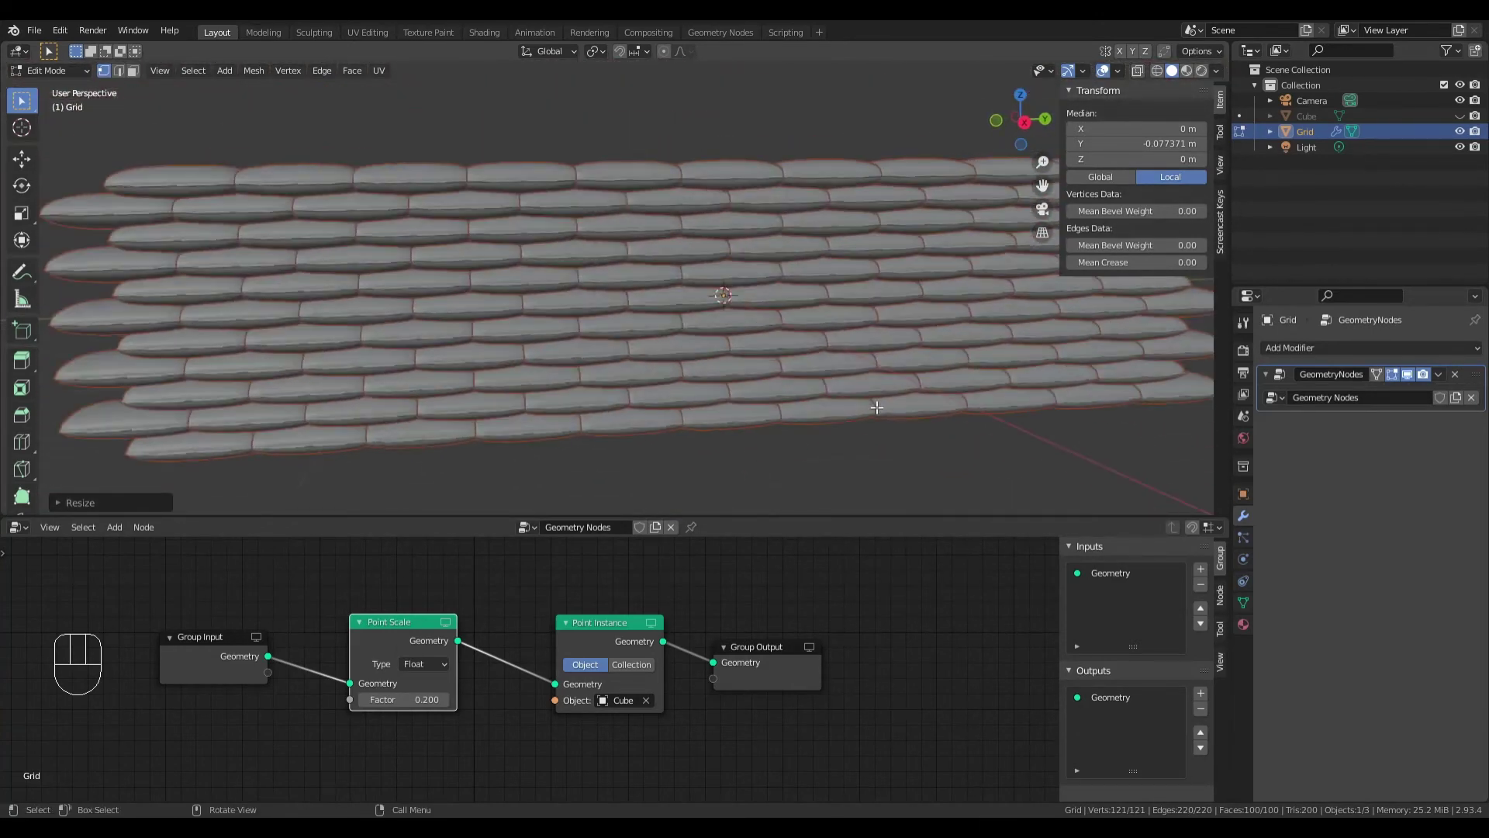
{"action": "scroll", "coordinate": [766, 398], "scroll_direction": "down", "scroll_amount": 4}
{"action": "middle_click_drag", "start_coordinate": [766, 399], "coordinate": [834, 402]}
Step: Switch the grid to Object Mode and examine the staggered sandbag wall up close
{"action": "left_click", "coordinate": [48, 71]}
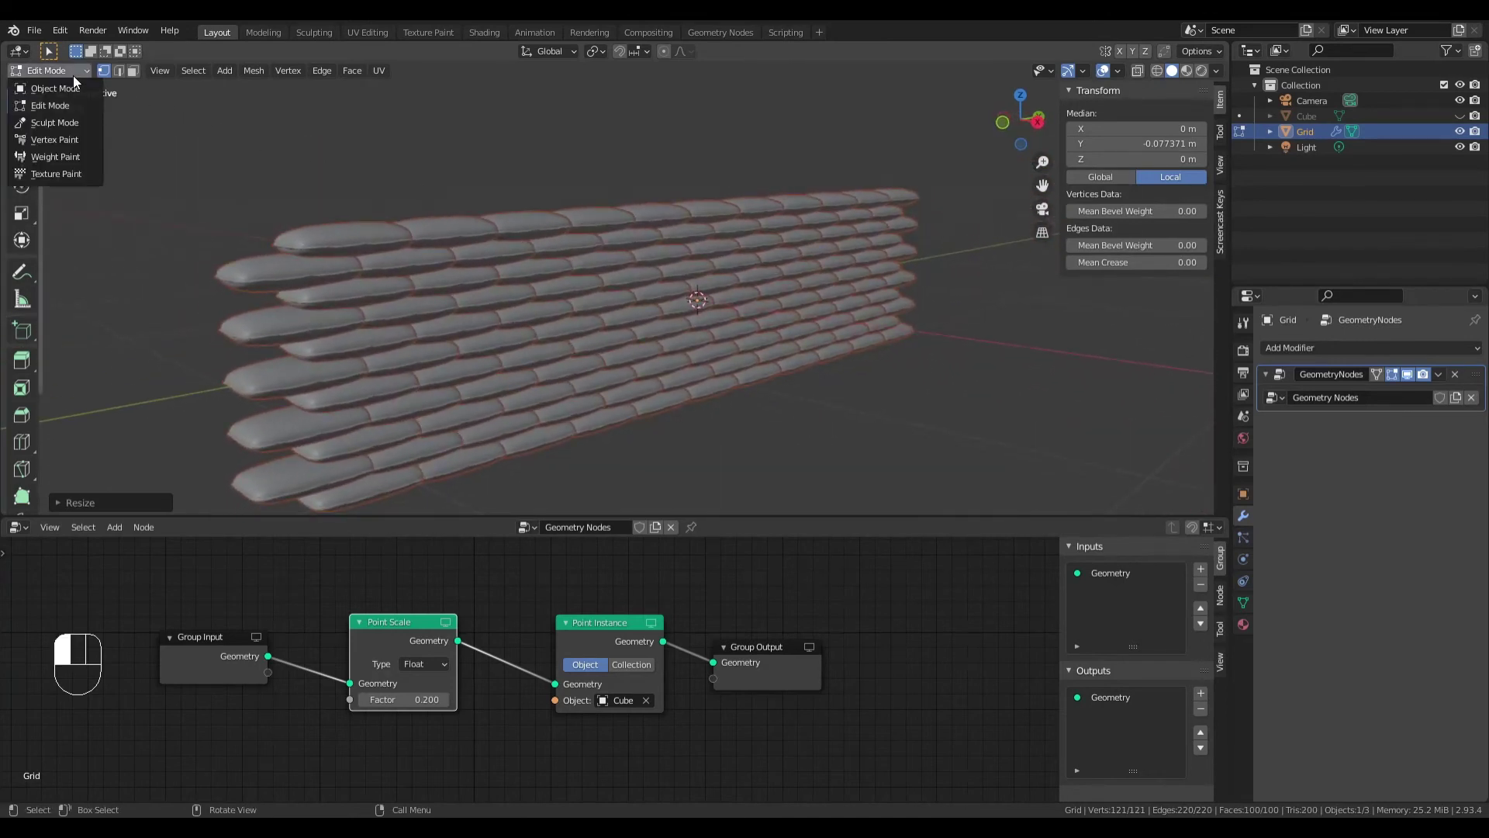
{"action": "left_click", "coordinate": [55, 88]}
{"action": "middle_click_drag", "start_coordinate": [696, 308], "coordinate": [686, 350]}
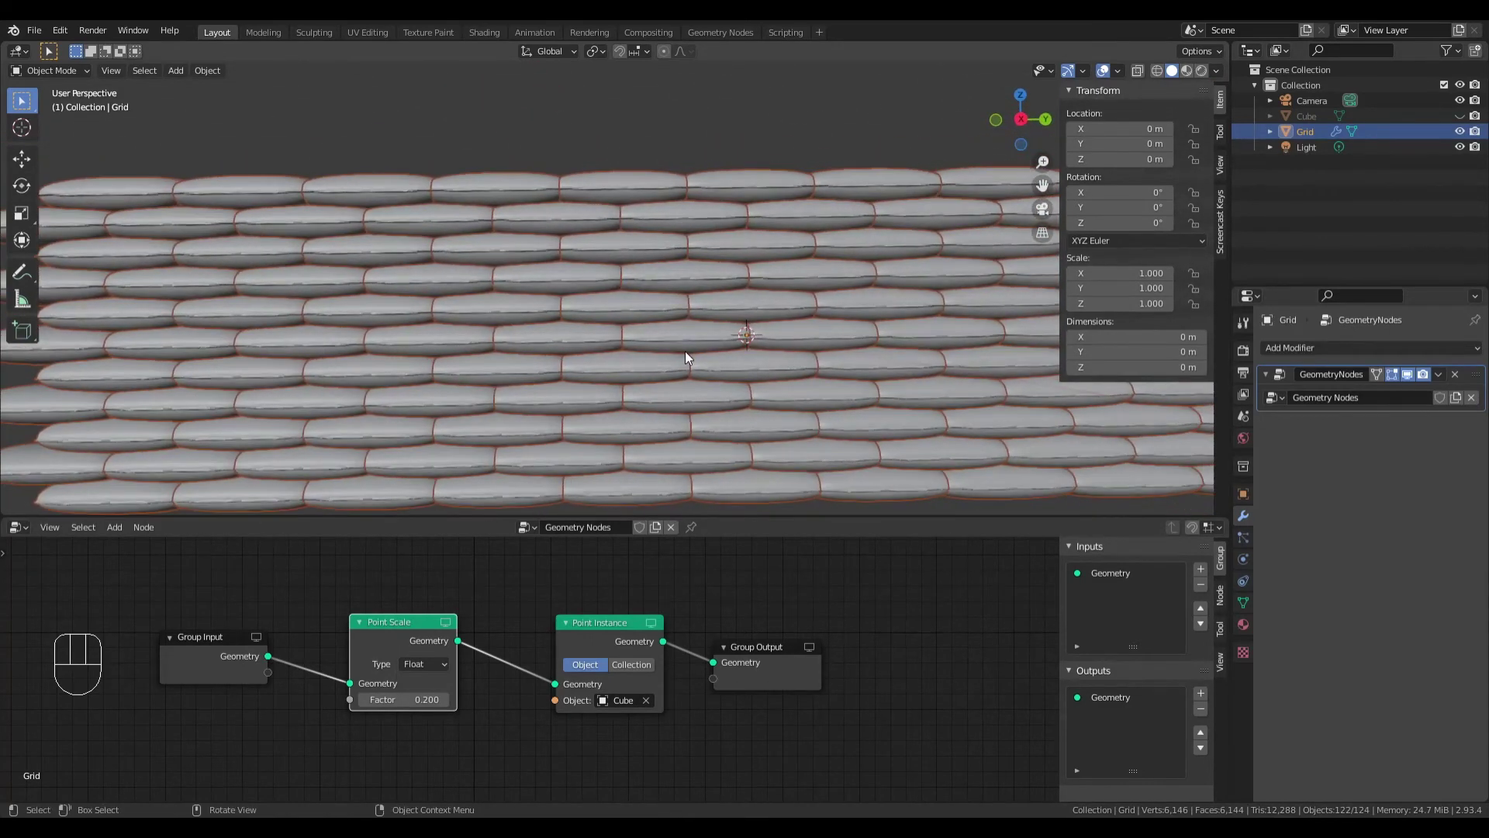
{"action": "scroll", "coordinate": [644, 350], "scroll_direction": "up", "scroll_amount": 1}
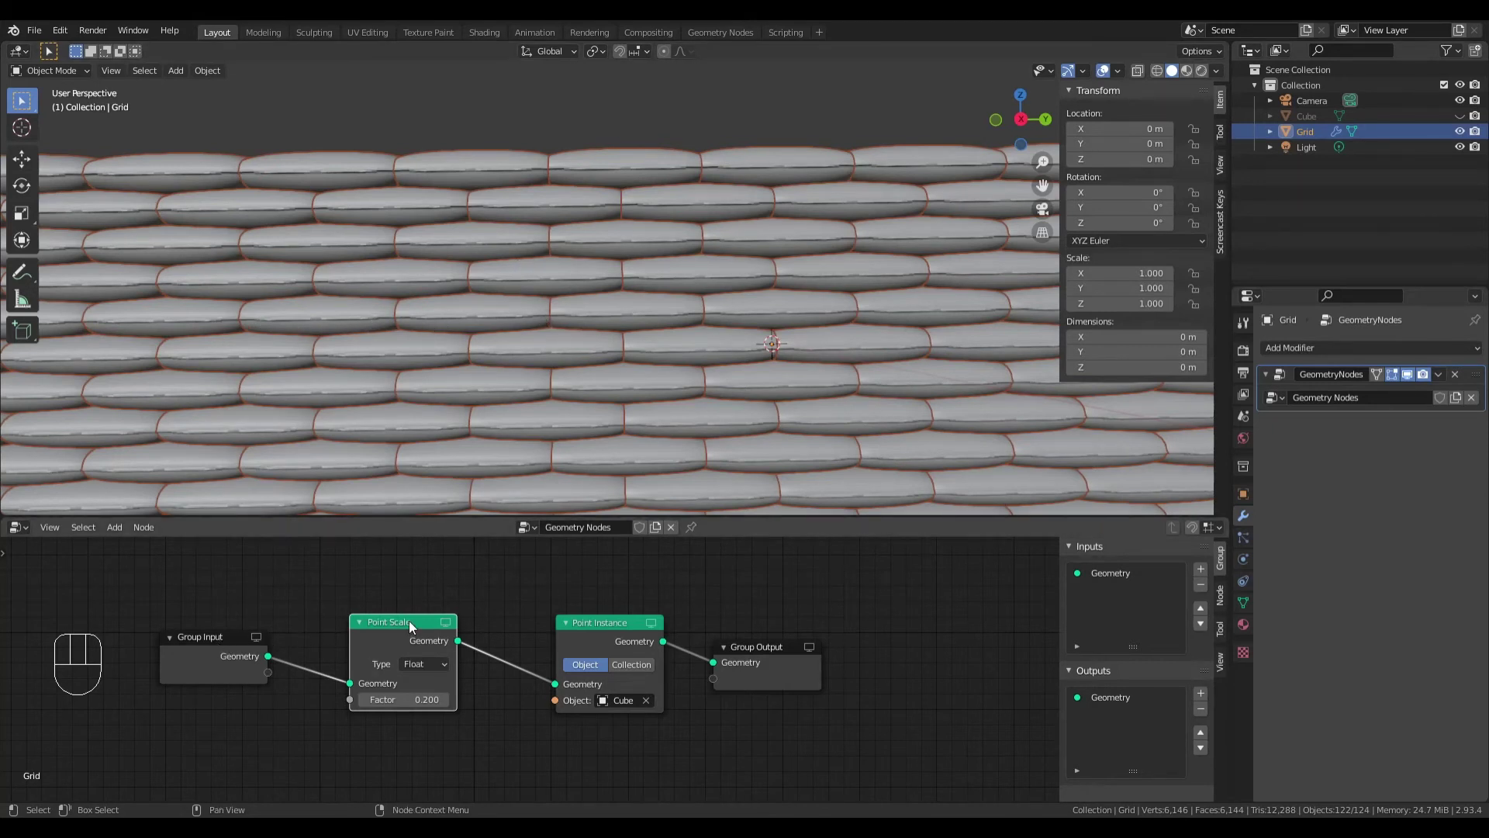
Step: Make room after the Point Scale node and insert an Attribute Randomize node between Point Scale and Point Instance
{"action": "left_click_drag", "start_coordinate": [207, 650], "coordinate": [75, 672]}
{"action": "left_click_drag", "start_coordinate": [403, 628], "coordinate": [233, 644]}
{"action": "left_click", "coordinate": [113, 527]}
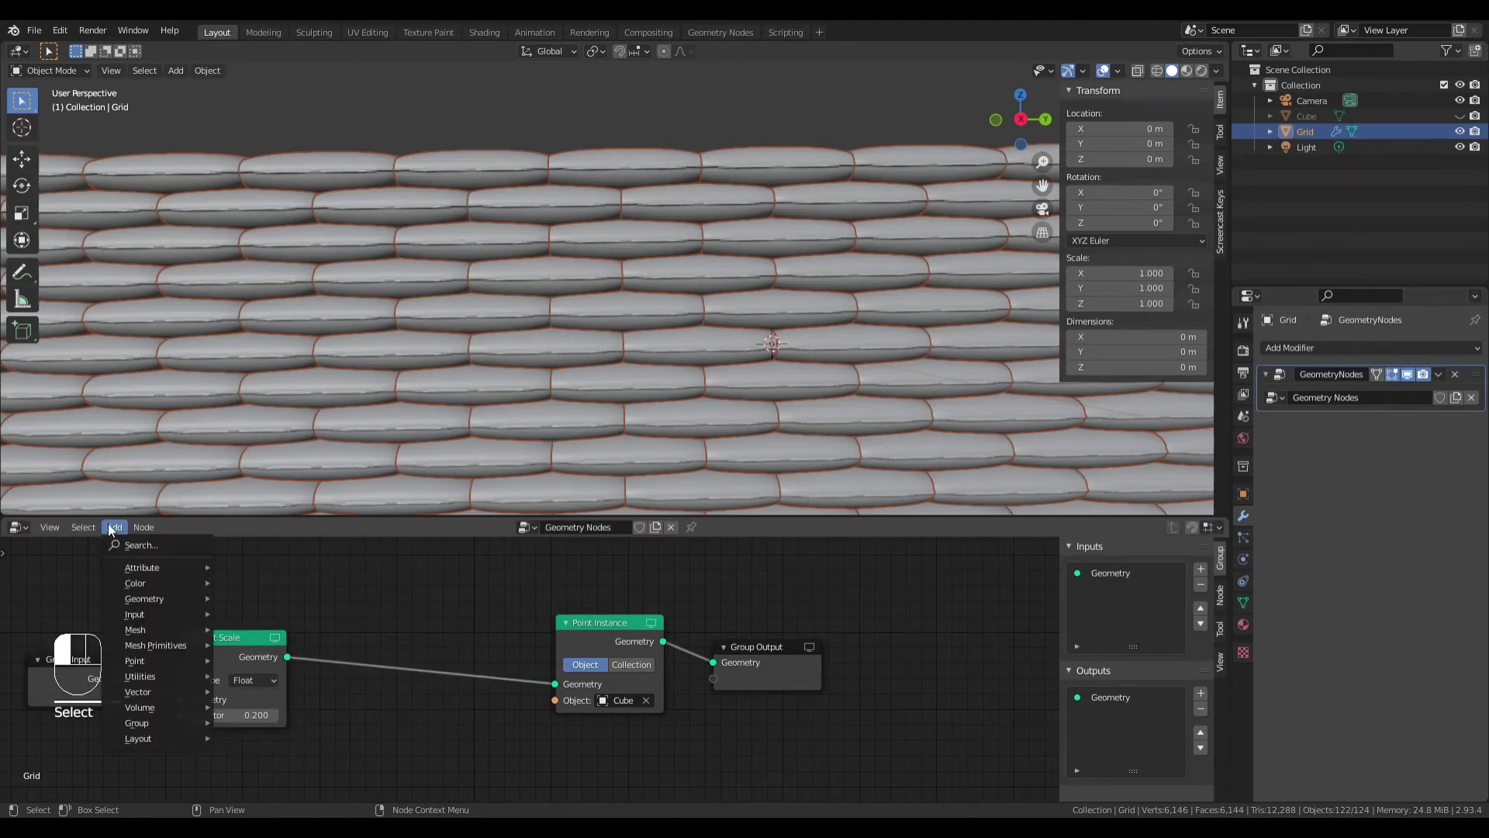
{"action": "mouse_move", "coordinate": [155, 660]}
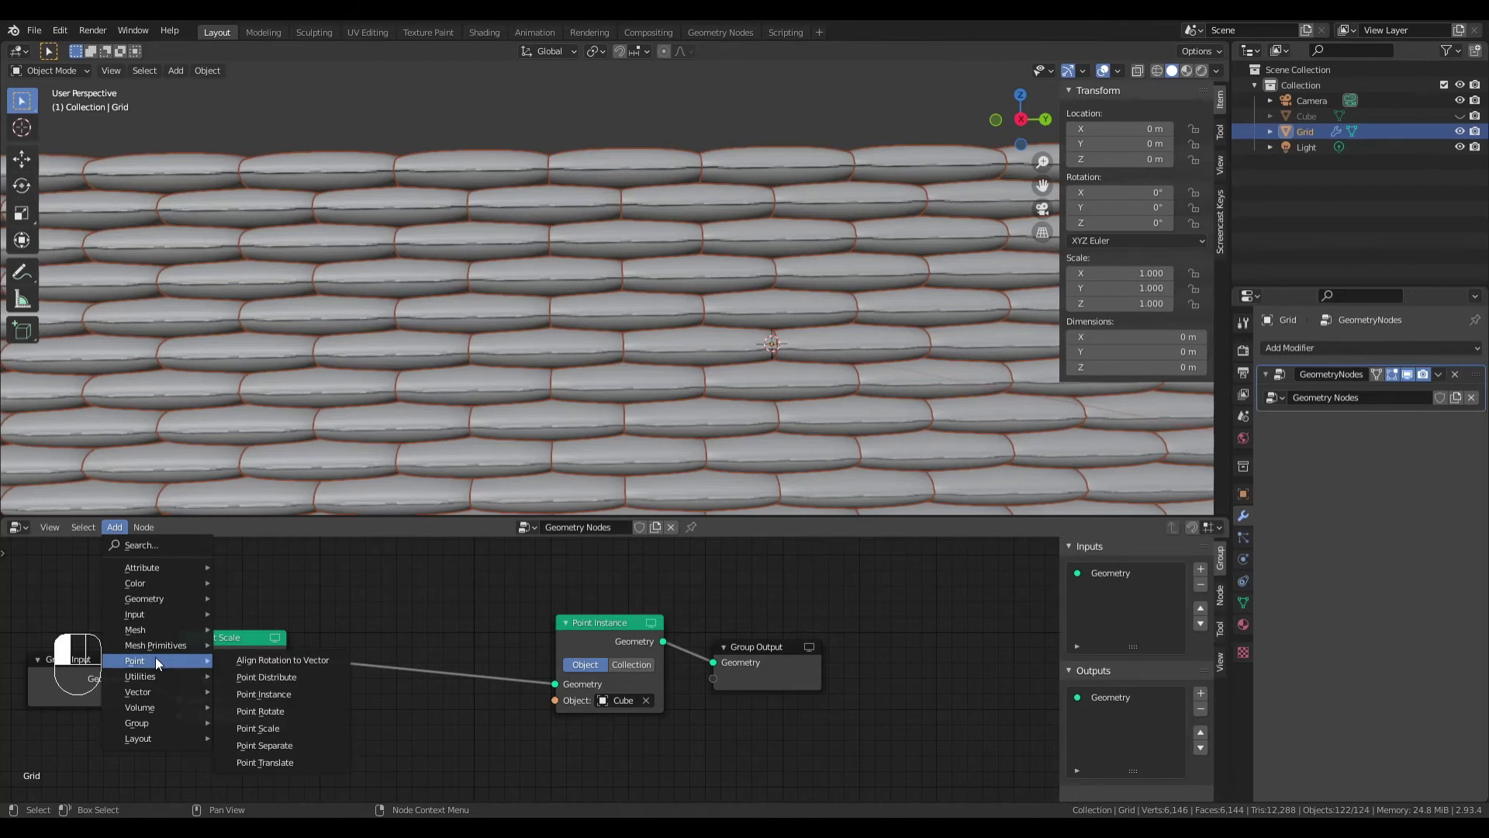
{"action": "left_click", "coordinate": [134, 547]}
{"action": "type", "text": "random"}
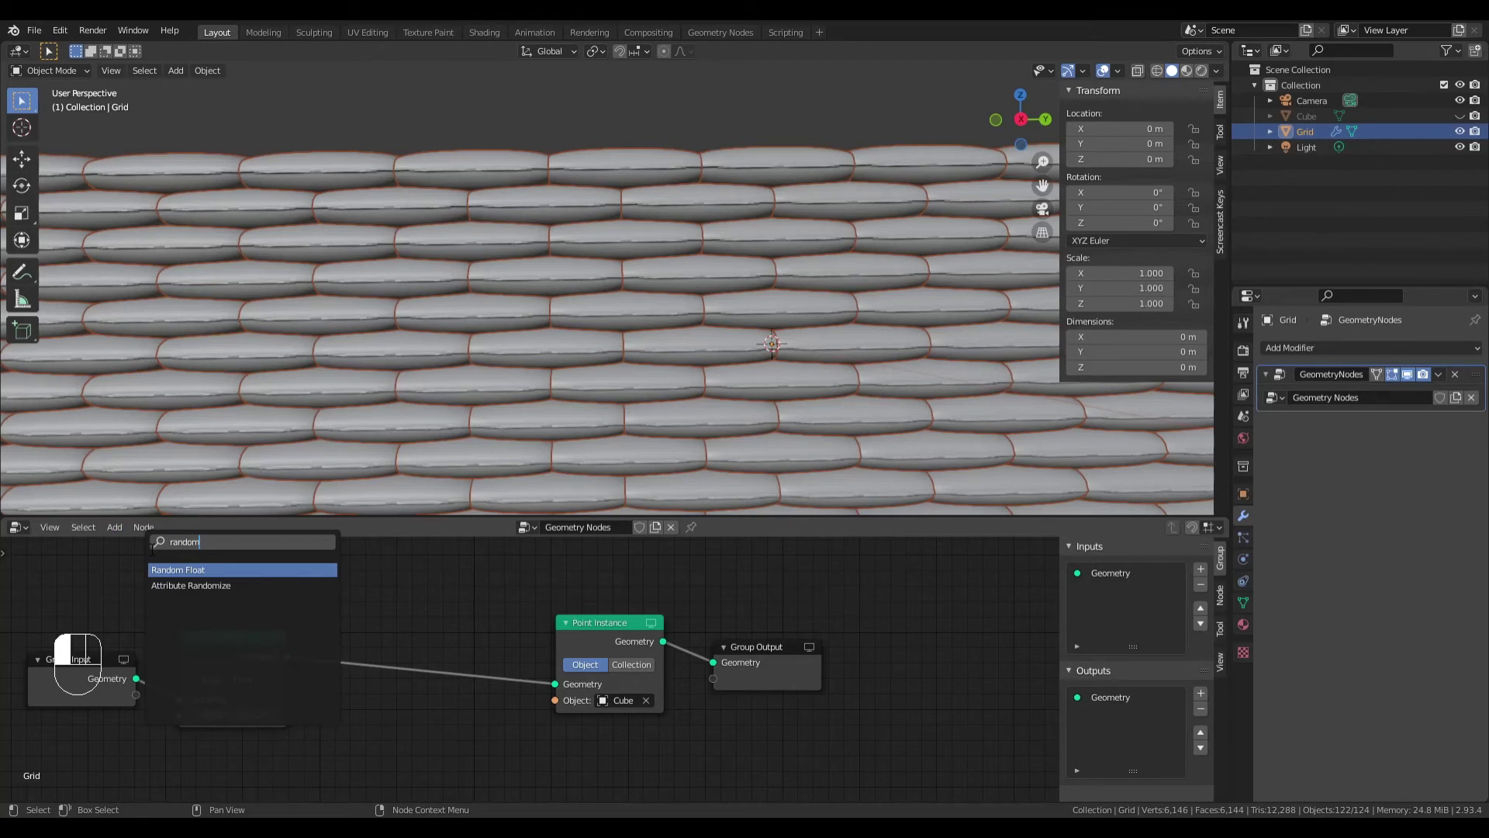
{"action": "left_click", "coordinate": [211, 586]}
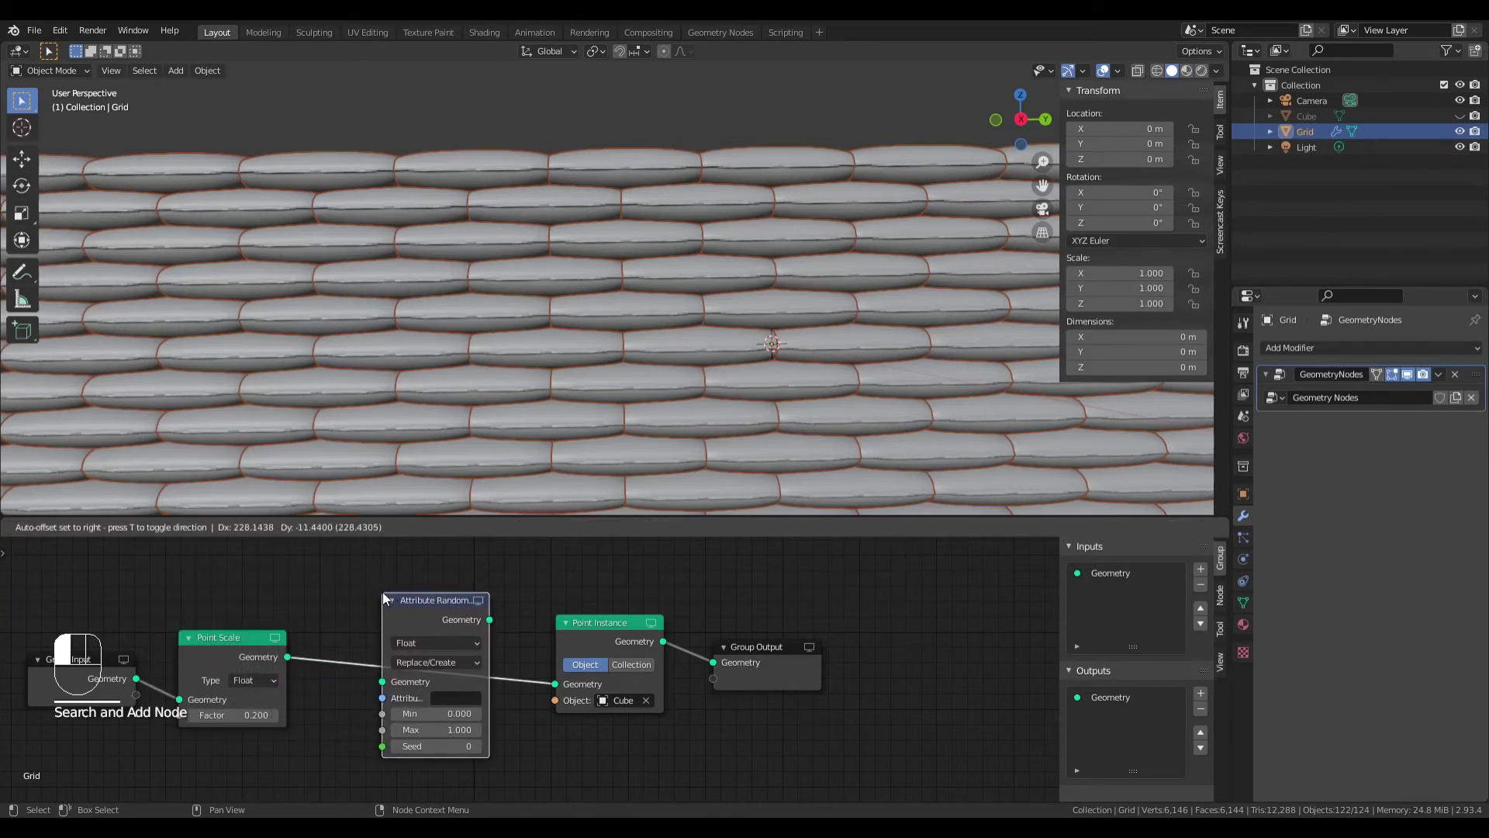
{"action": "left_click", "coordinate": [384, 598]}
{"action": "left_click", "coordinate": [113, 529]}
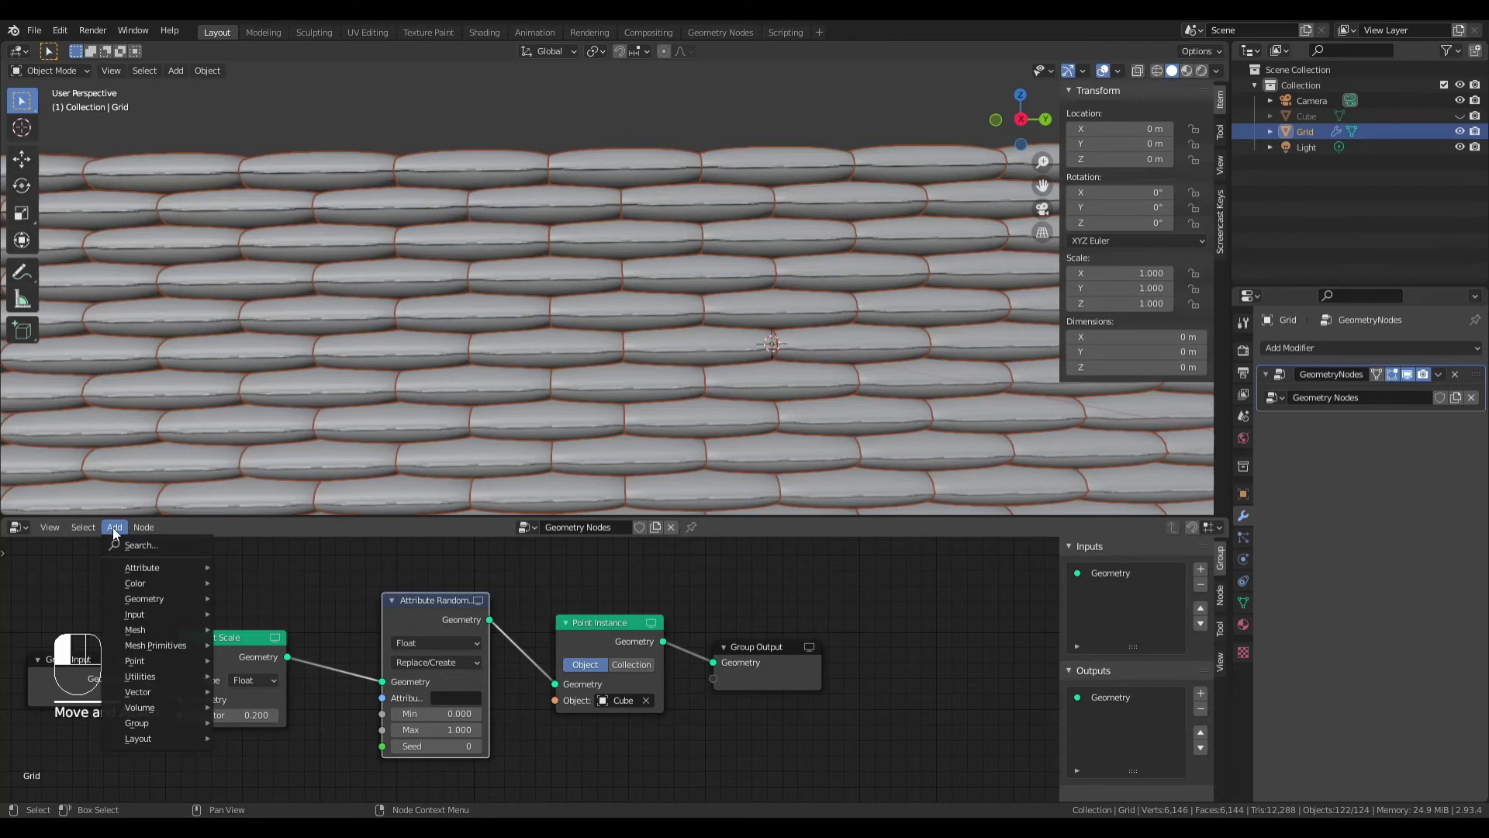
{"action": "mouse_move", "coordinate": [144, 571]}
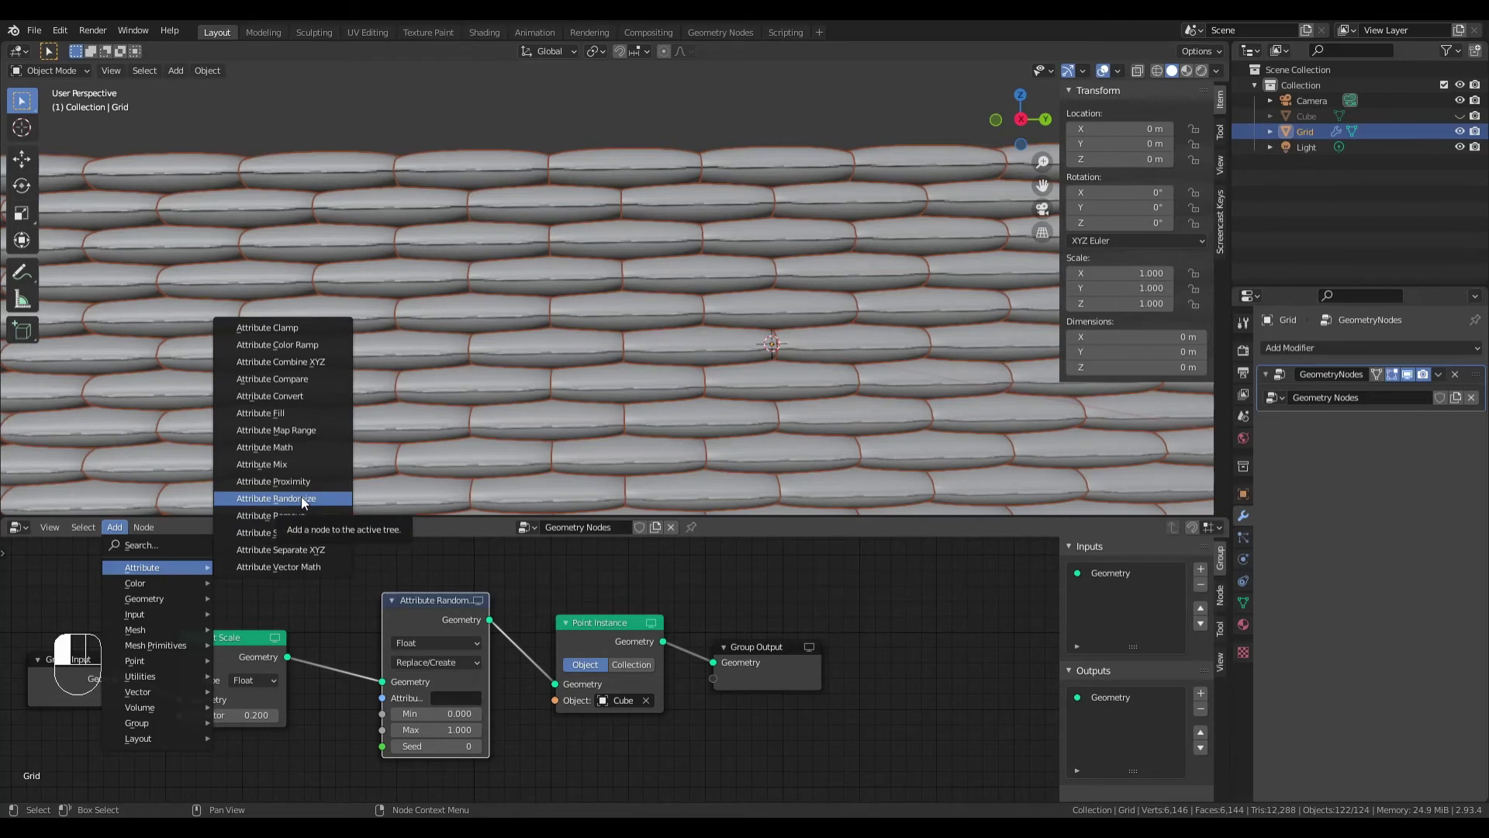
{"action": "left_click", "coordinate": [495, 569]}
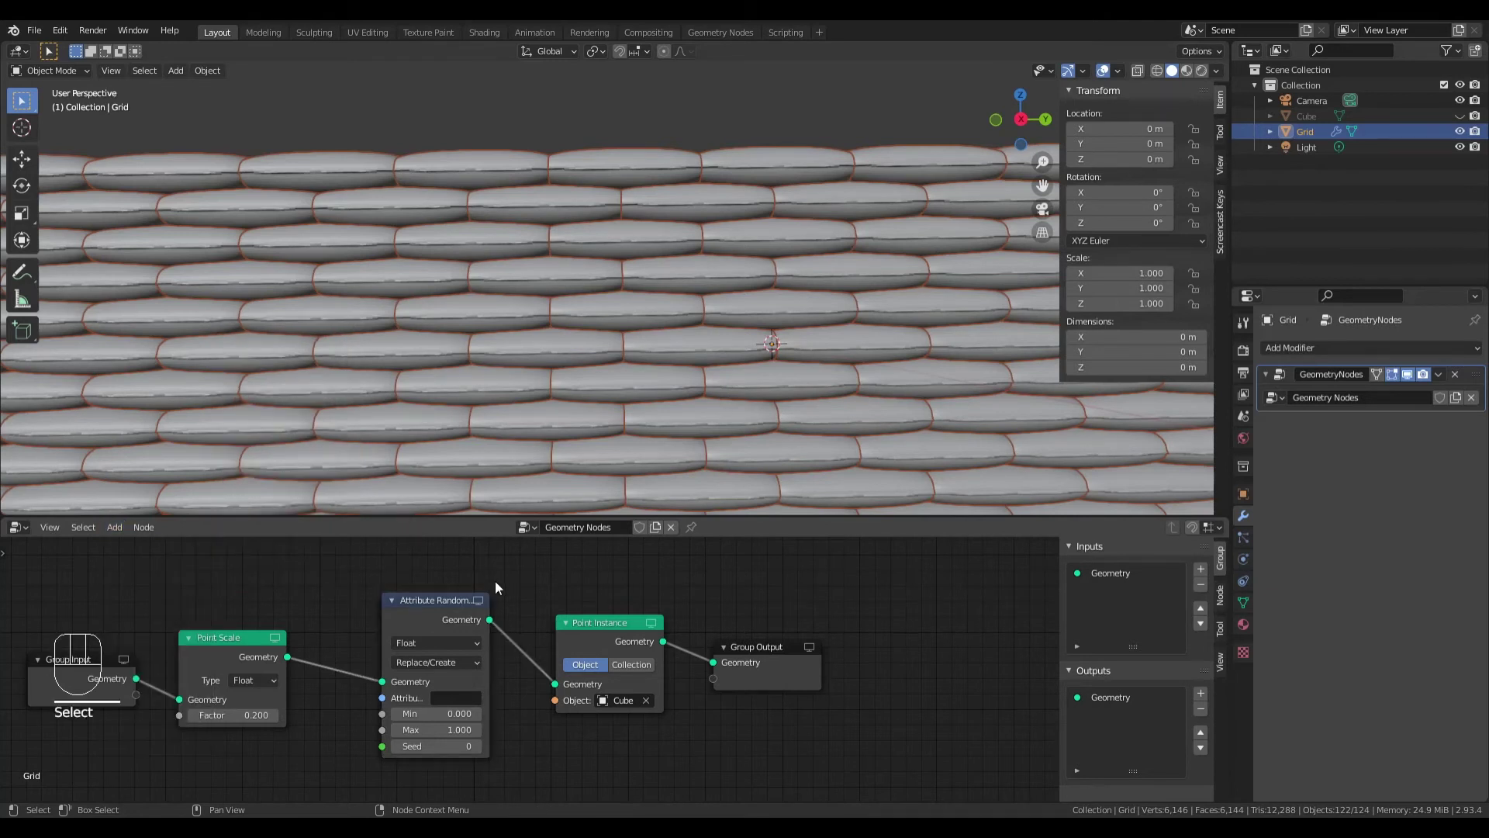
{"action": "scroll", "coordinate": [497, 583], "scroll_direction": "down", "scroll_amount": 2}
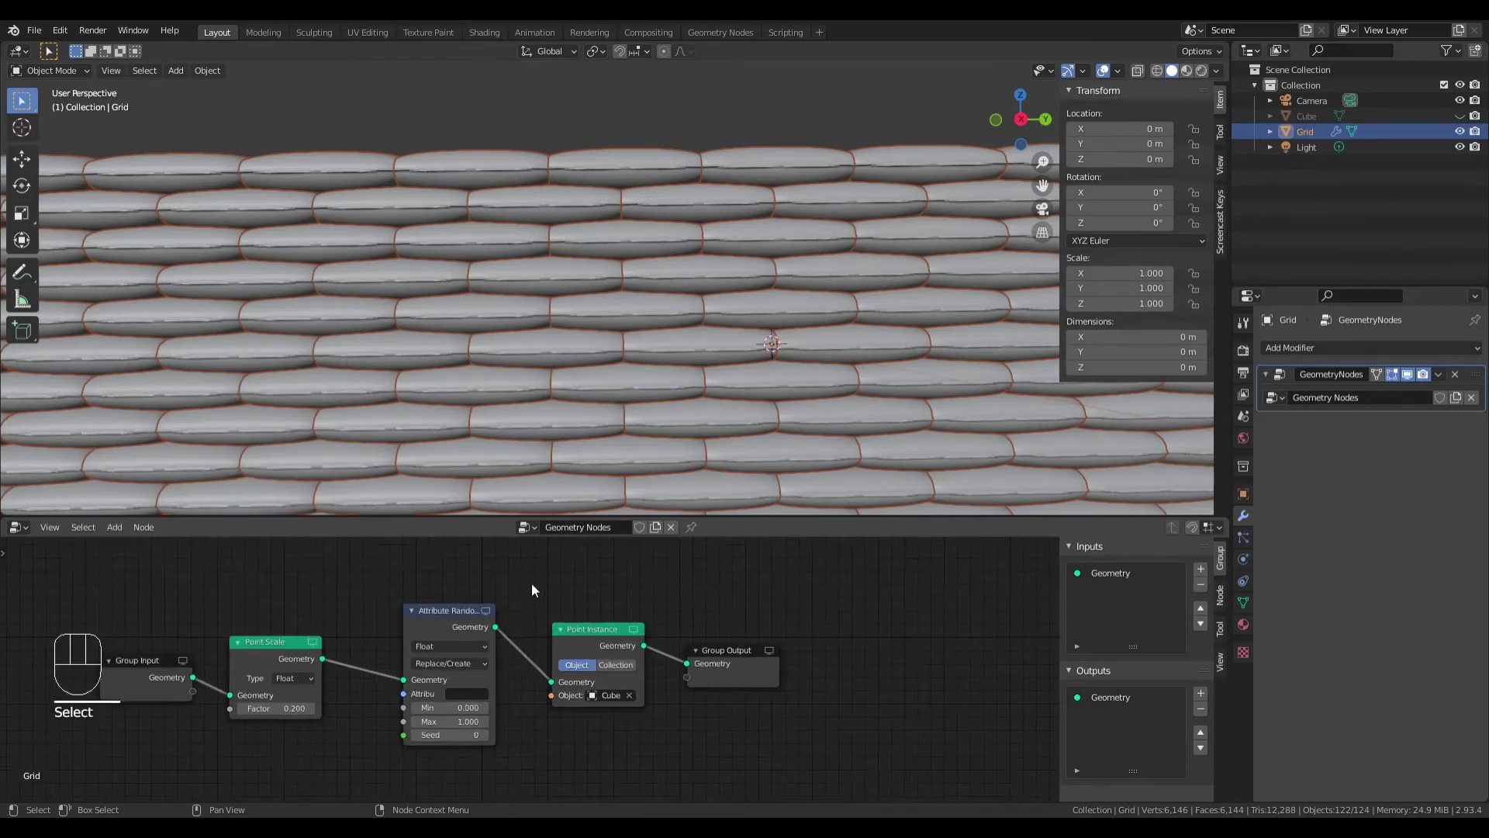
Step: Set the Attribute Randomize node's data type to Vector and its attribute to rotation
{"action": "left_click", "coordinate": [443, 613]}
{"action": "left_click", "coordinate": [467, 698]}
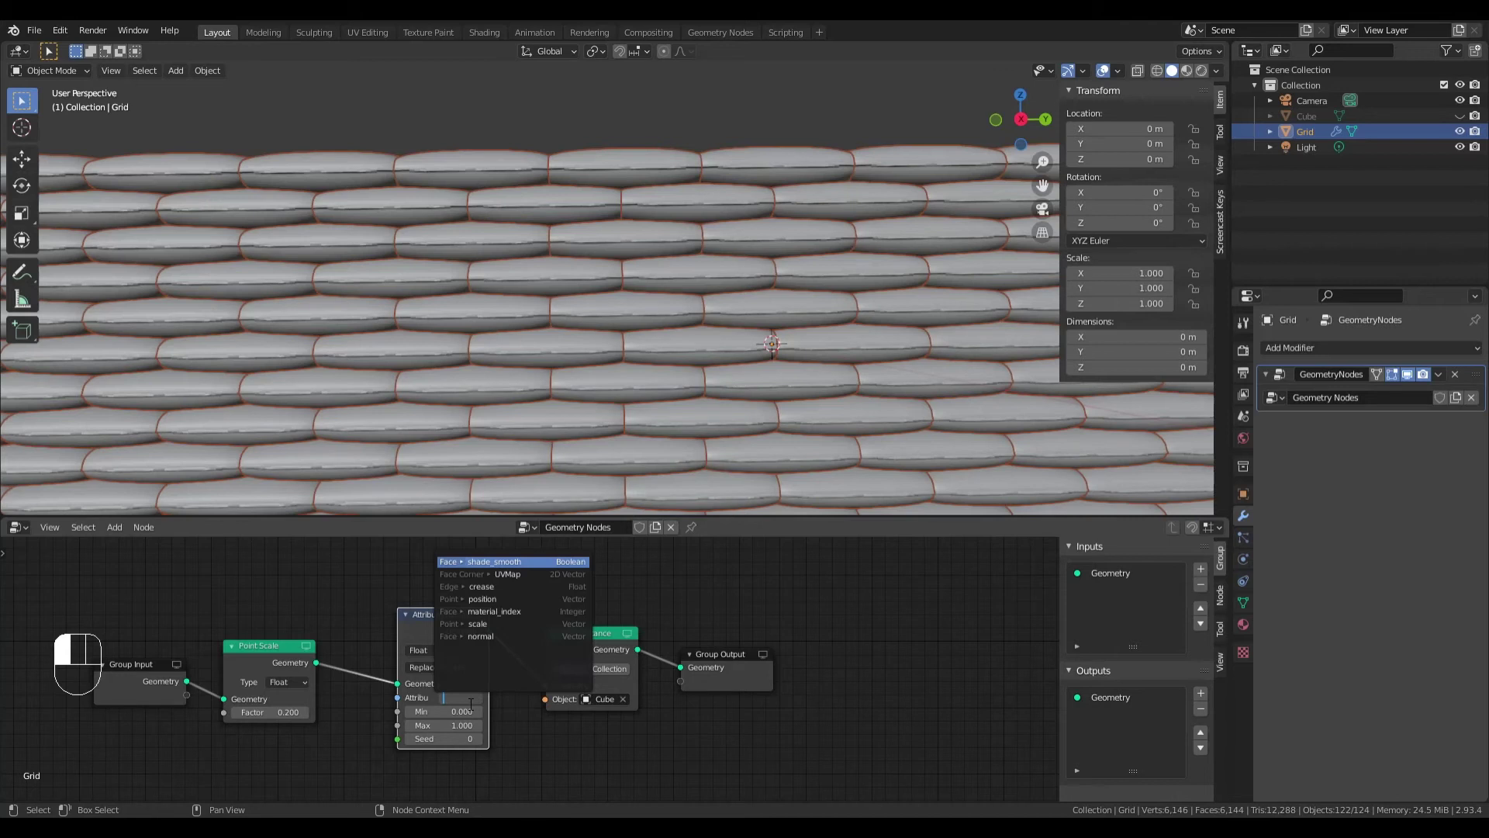
{"action": "type", "text": "rotat"}
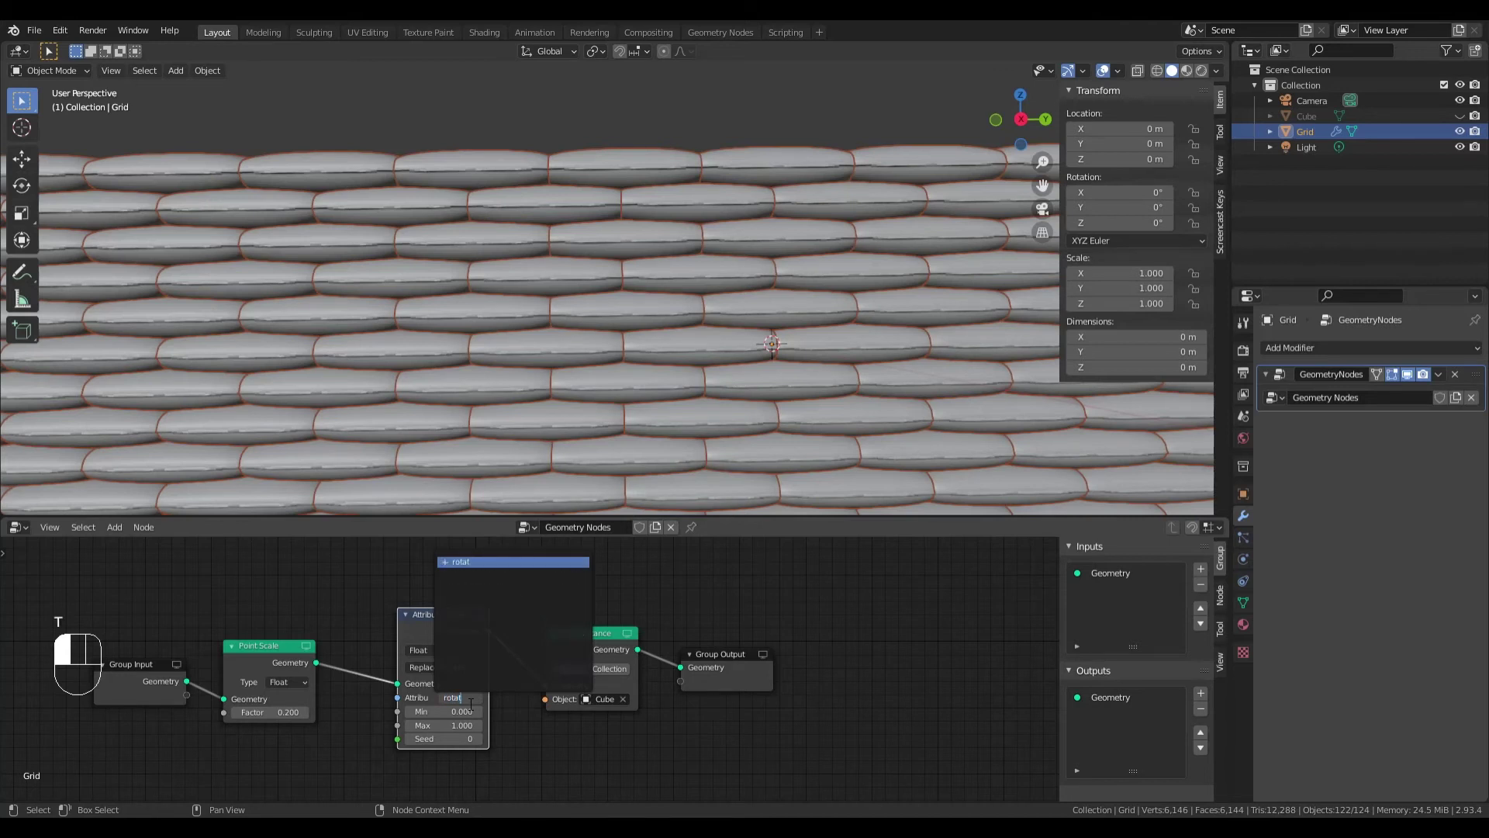
{"action": "left_click", "coordinate": [445, 650]}
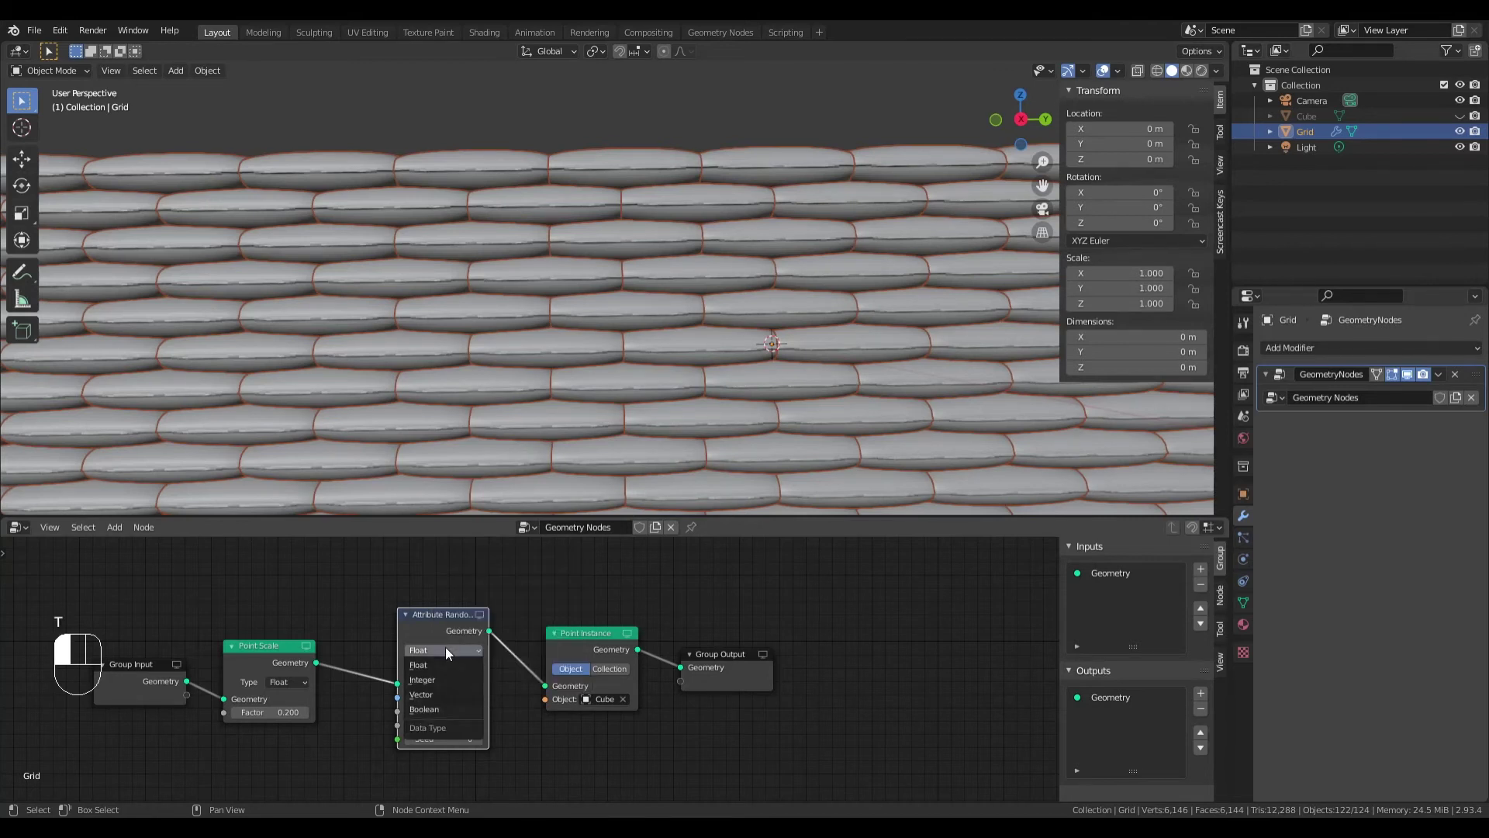
{"action": "left_click", "coordinate": [449, 692]}
{"action": "left_click", "coordinate": [464, 698]}
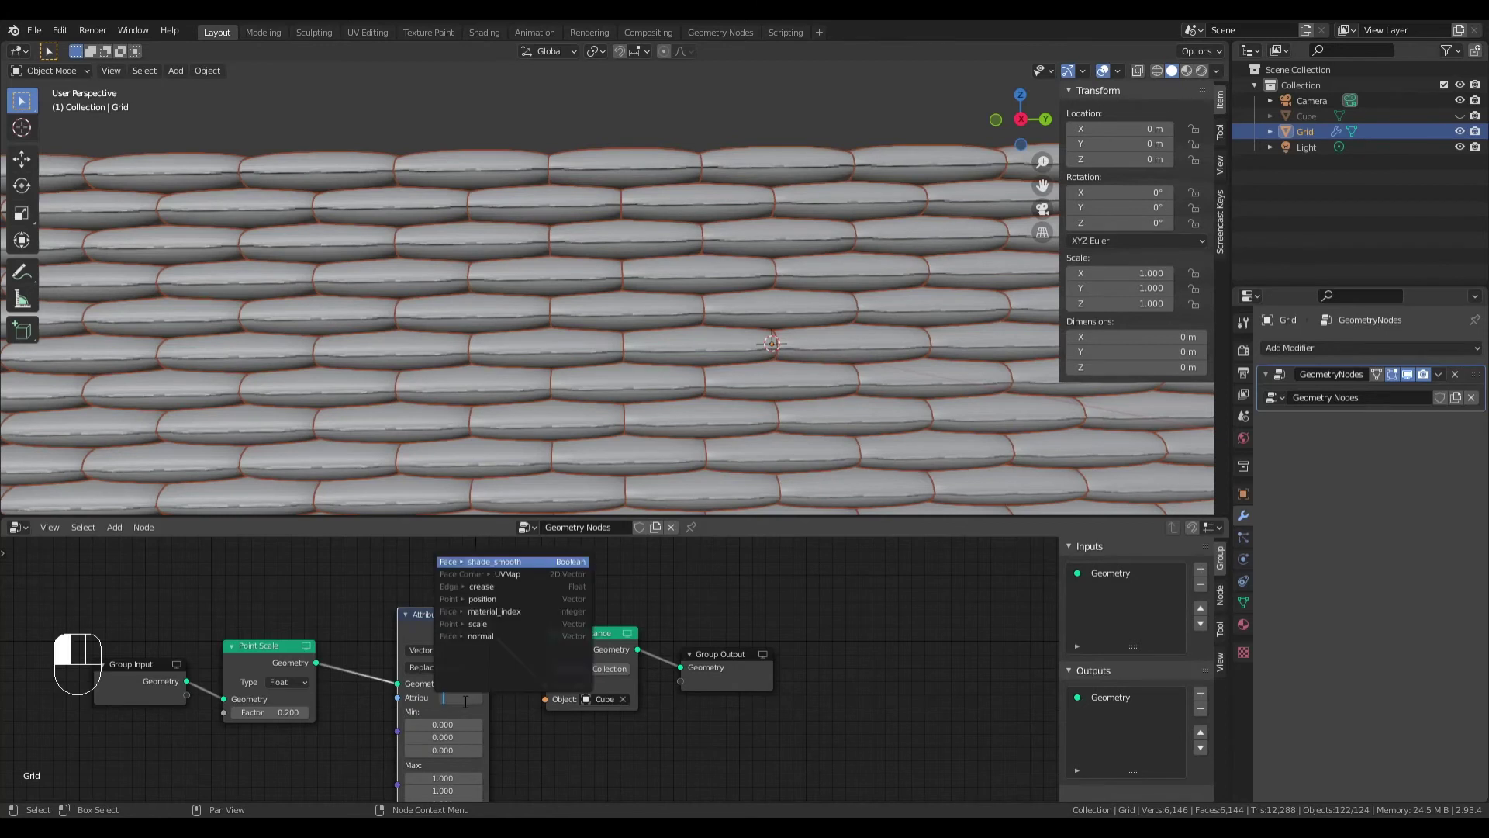
{"action": "type", "text": "rotation"}
{"action": "key", "text": "Return"}
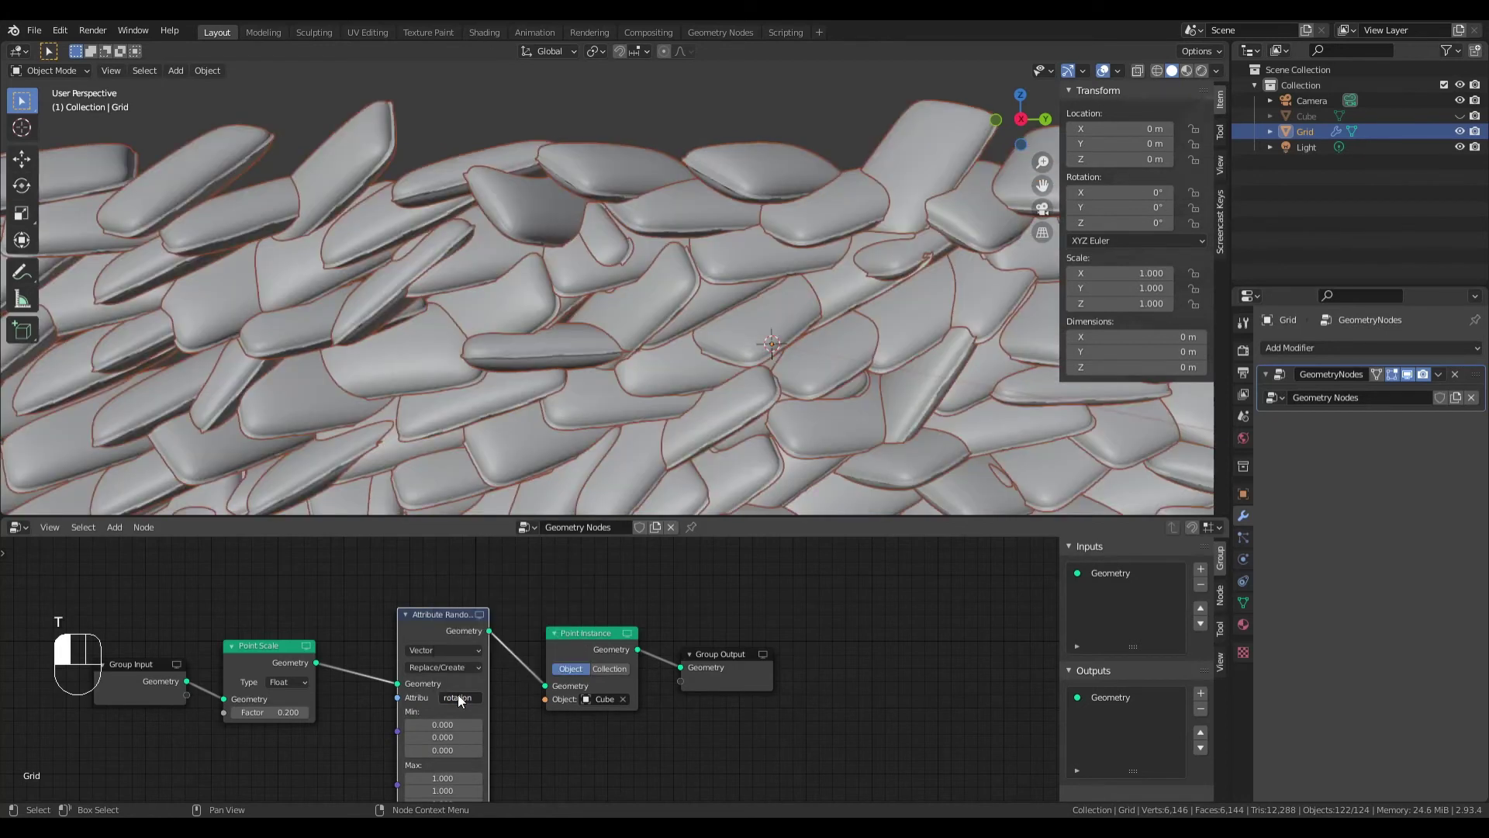
Step: Set all three Max values of the Attribute Randomize node to 0
{"action": "scroll", "coordinate": [504, 458], "scroll_direction": "down", "scroll_amount": 6}
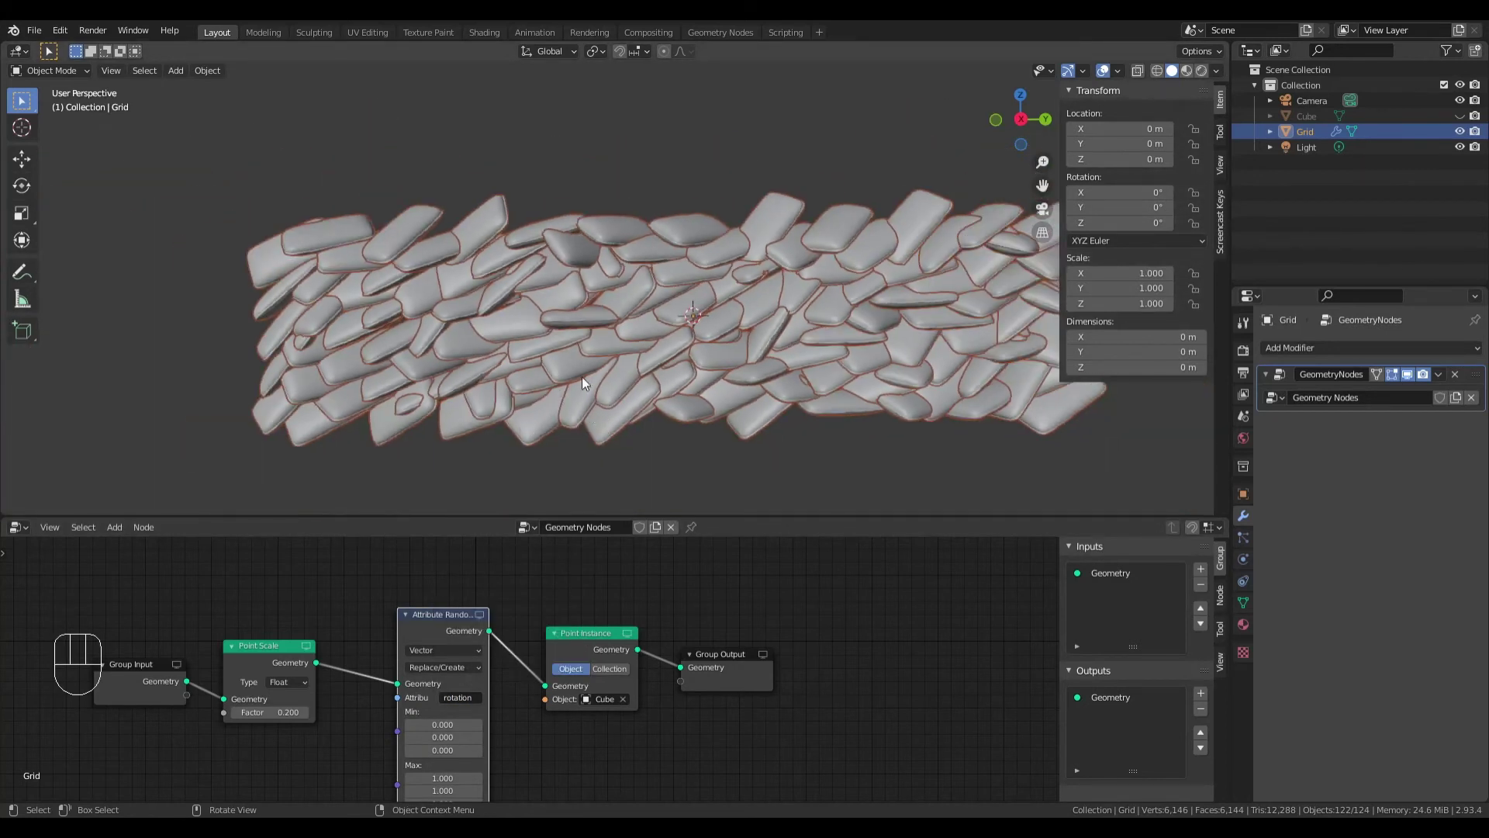
{"action": "middle_click_drag", "start_coordinate": [582, 375], "coordinate": [344, 407]}
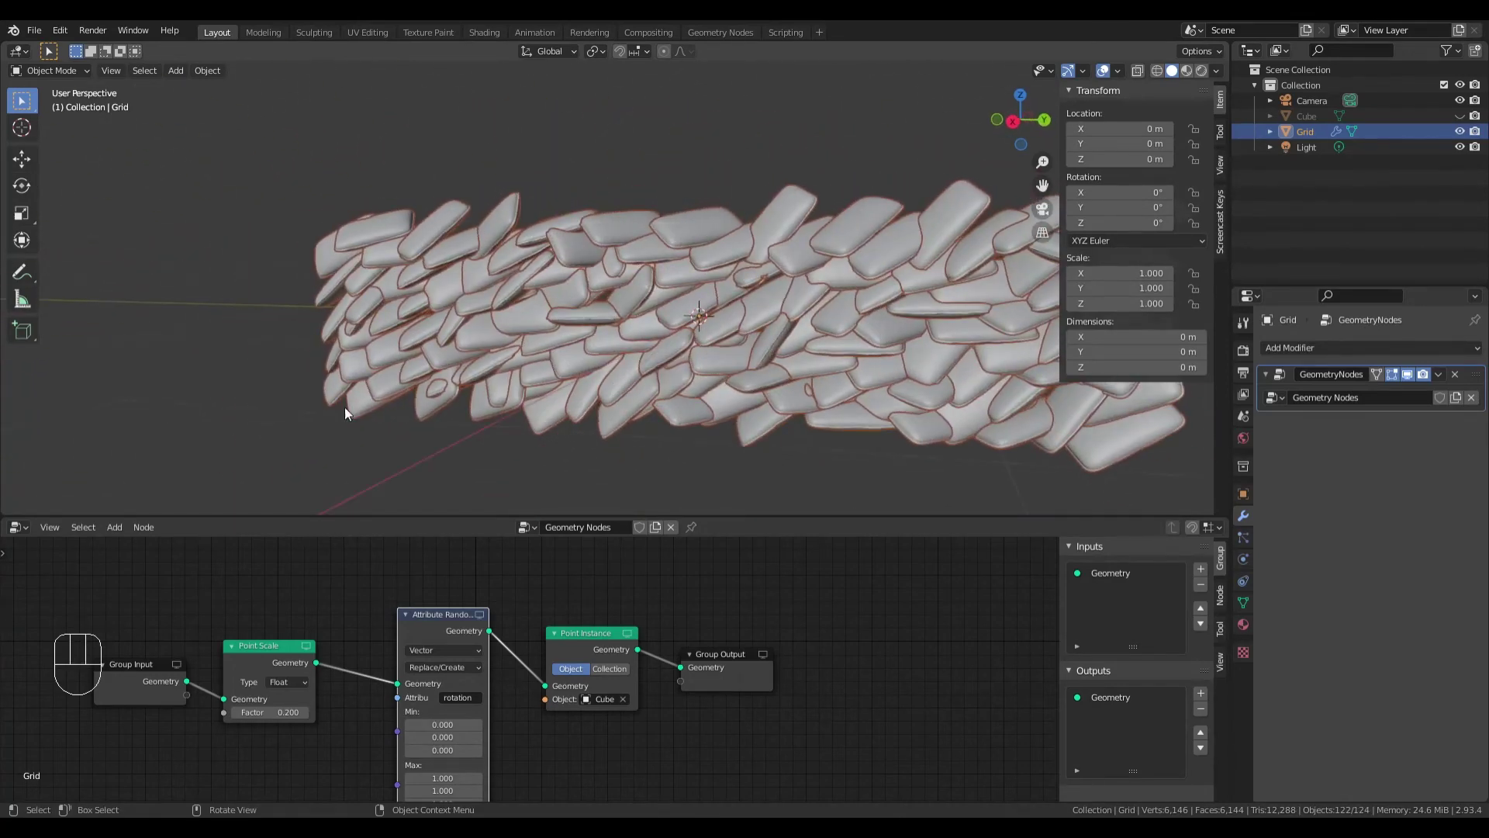
{"action": "middle_click_drag", "start_coordinate": [715, 365], "coordinate": [759, 328]}
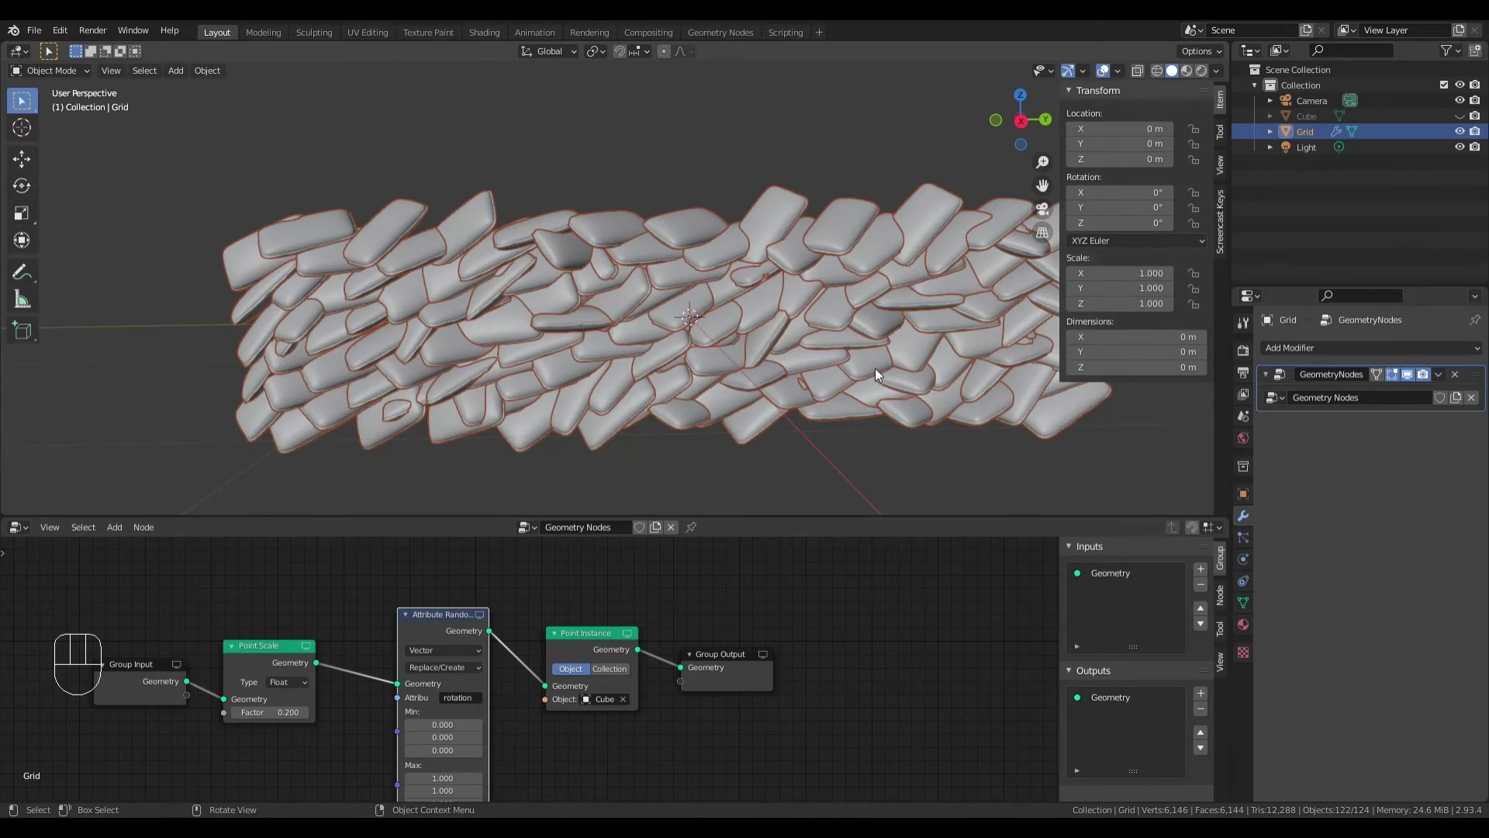
{"action": "middle_click_drag", "start_coordinate": [732, 401], "coordinate": [806, 357]}
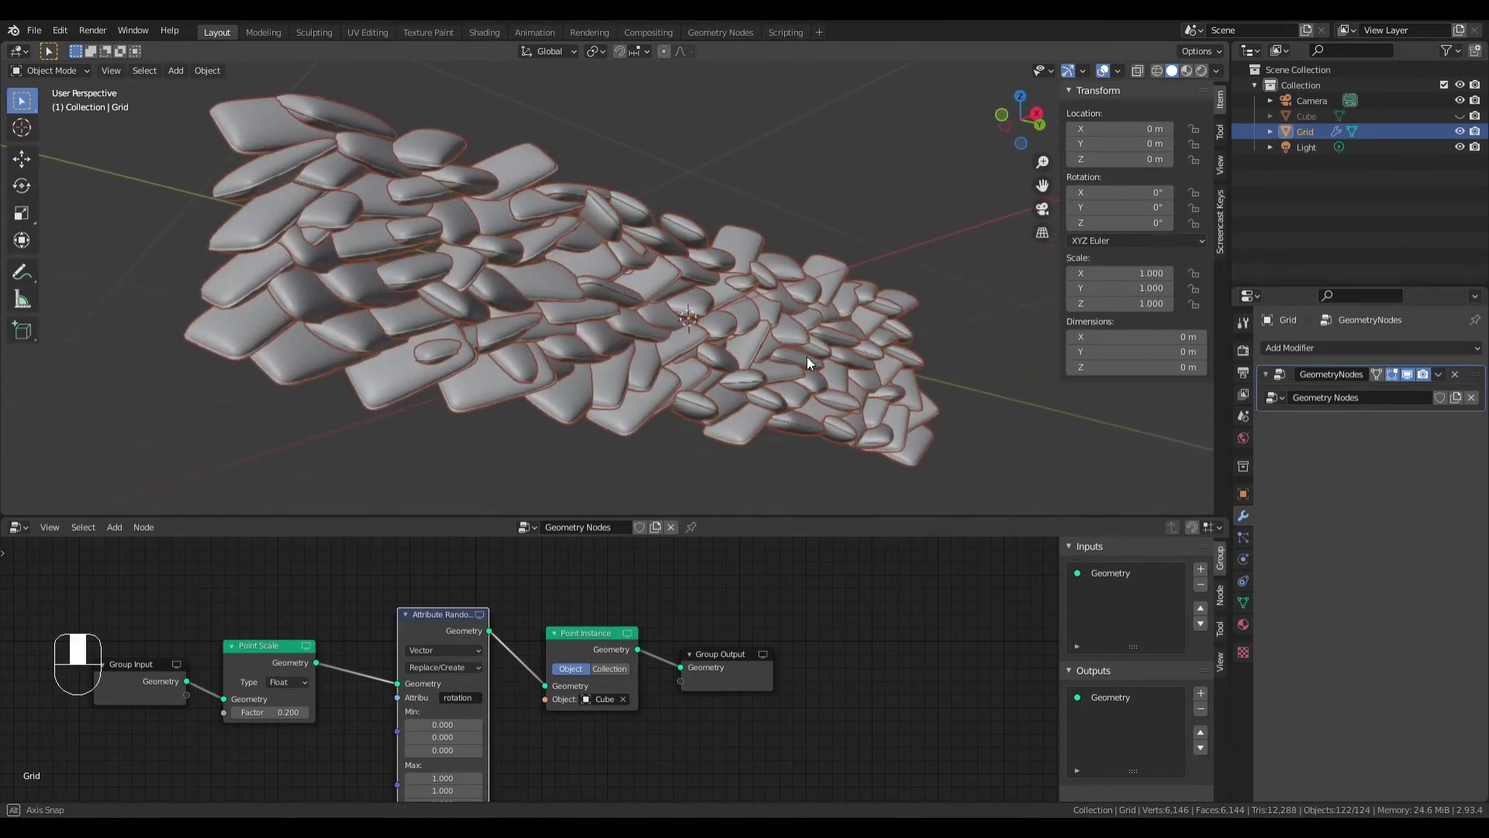
{"action": "middle_click_drag", "start_coordinate": [487, 744], "coordinate": [526, 658]}
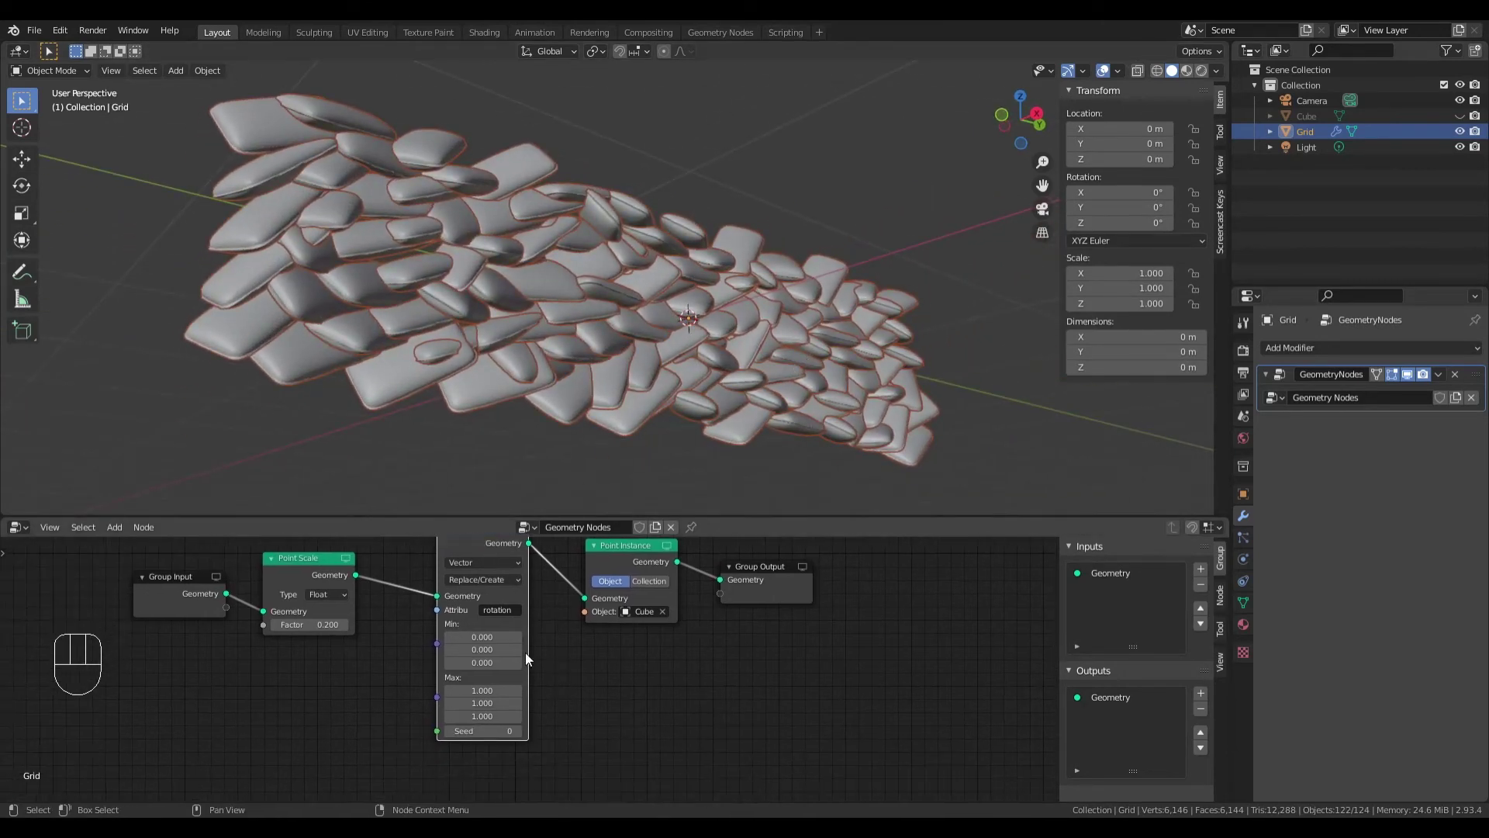
{"action": "middle_click_drag", "start_coordinate": [720, 480], "coordinate": [726, 371]}
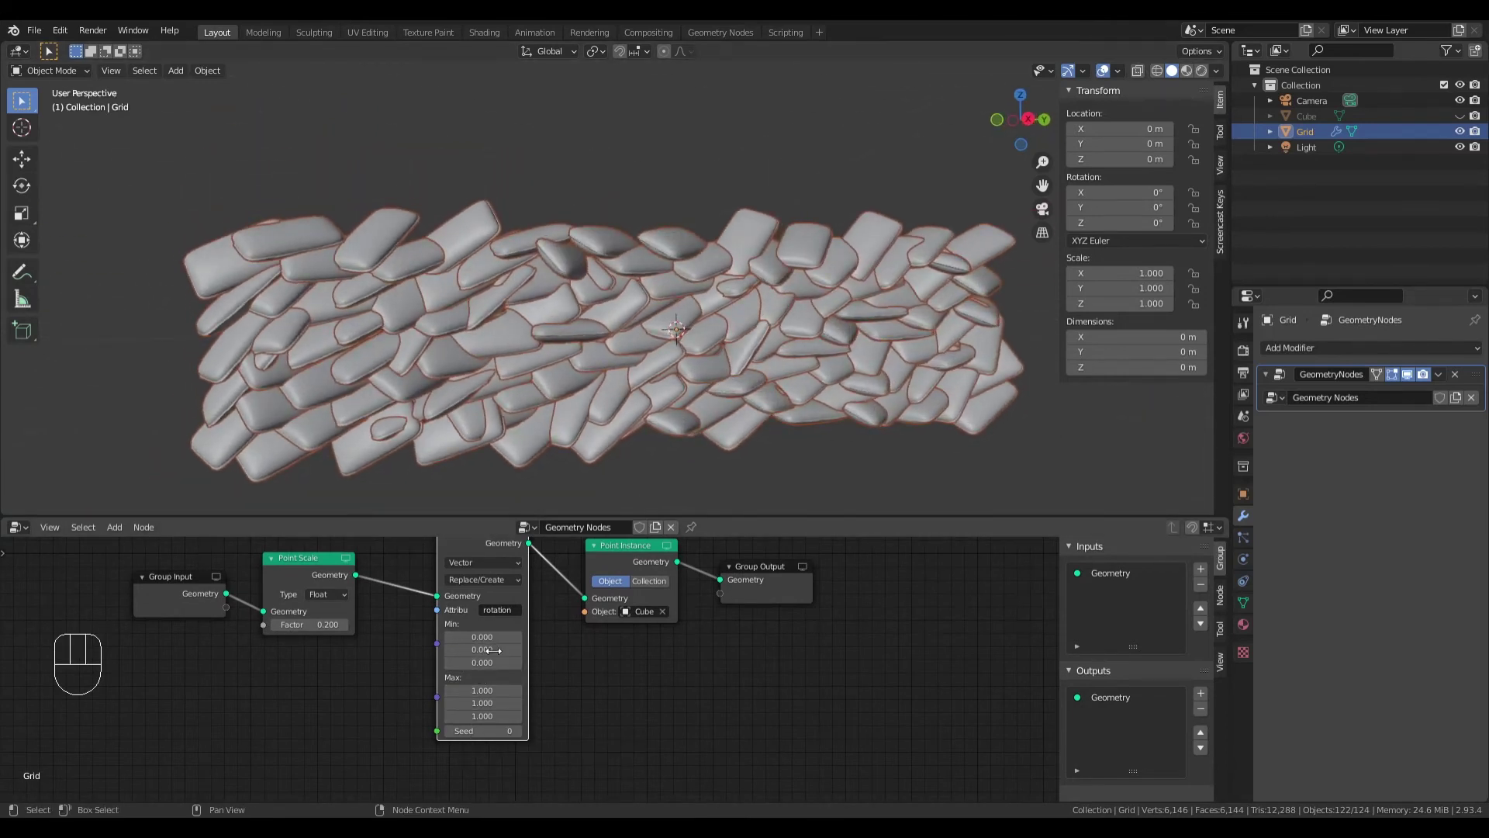
{"action": "left_click", "coordinate": [493, 719]}
{"action": "type", "text": "0"}
{"action": "key", "text": "Return"}
{"action": "left_click", "coordinate": [493, 707]}
{"action": "type", "text": "0"}
{"action": "key", "text": "Return"}
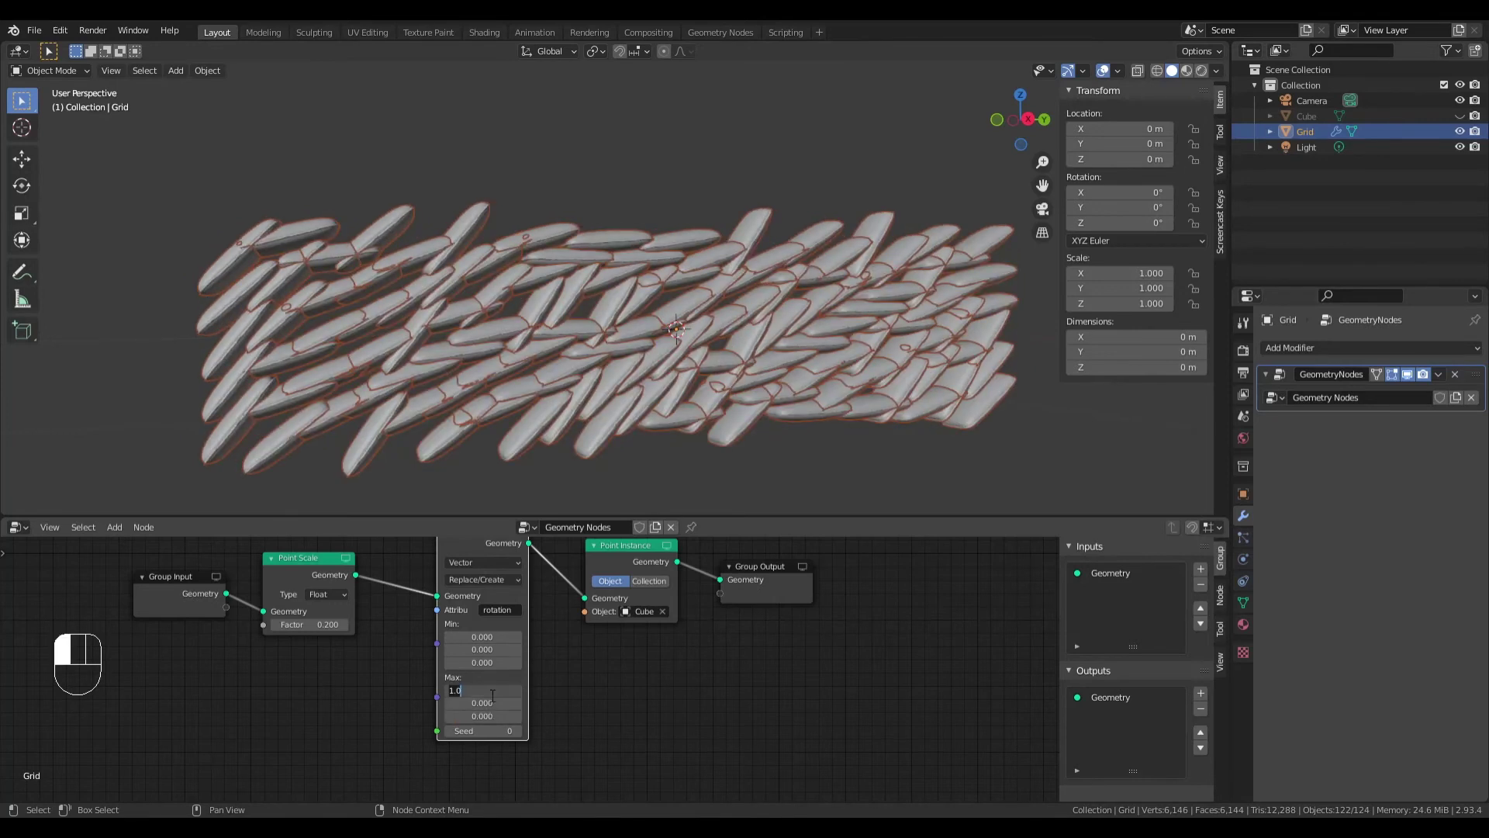
{"action": "key", "text": "Return"}
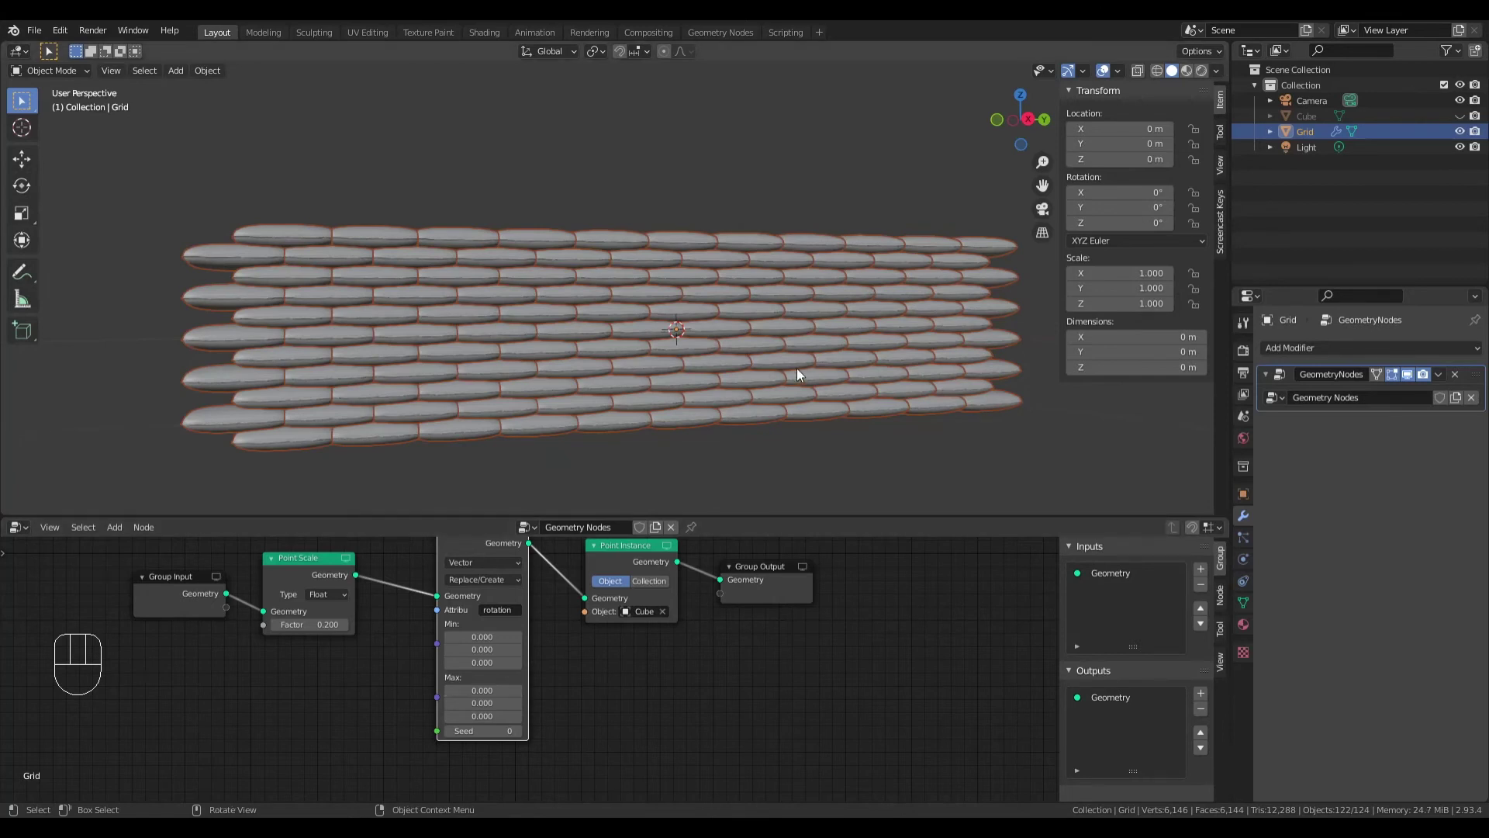
Step: Randomize the sandbags' Z rotation with a Max Z of 0.3 and a Min Z of -0.3
{"action": "middle_click_drag", "start_coordinate": [797, 369], "coordinate": [771, 376]}
{"action": "middle_click_drag", "start_coordinate": [588, 399], "coordinate": [654, 394]}
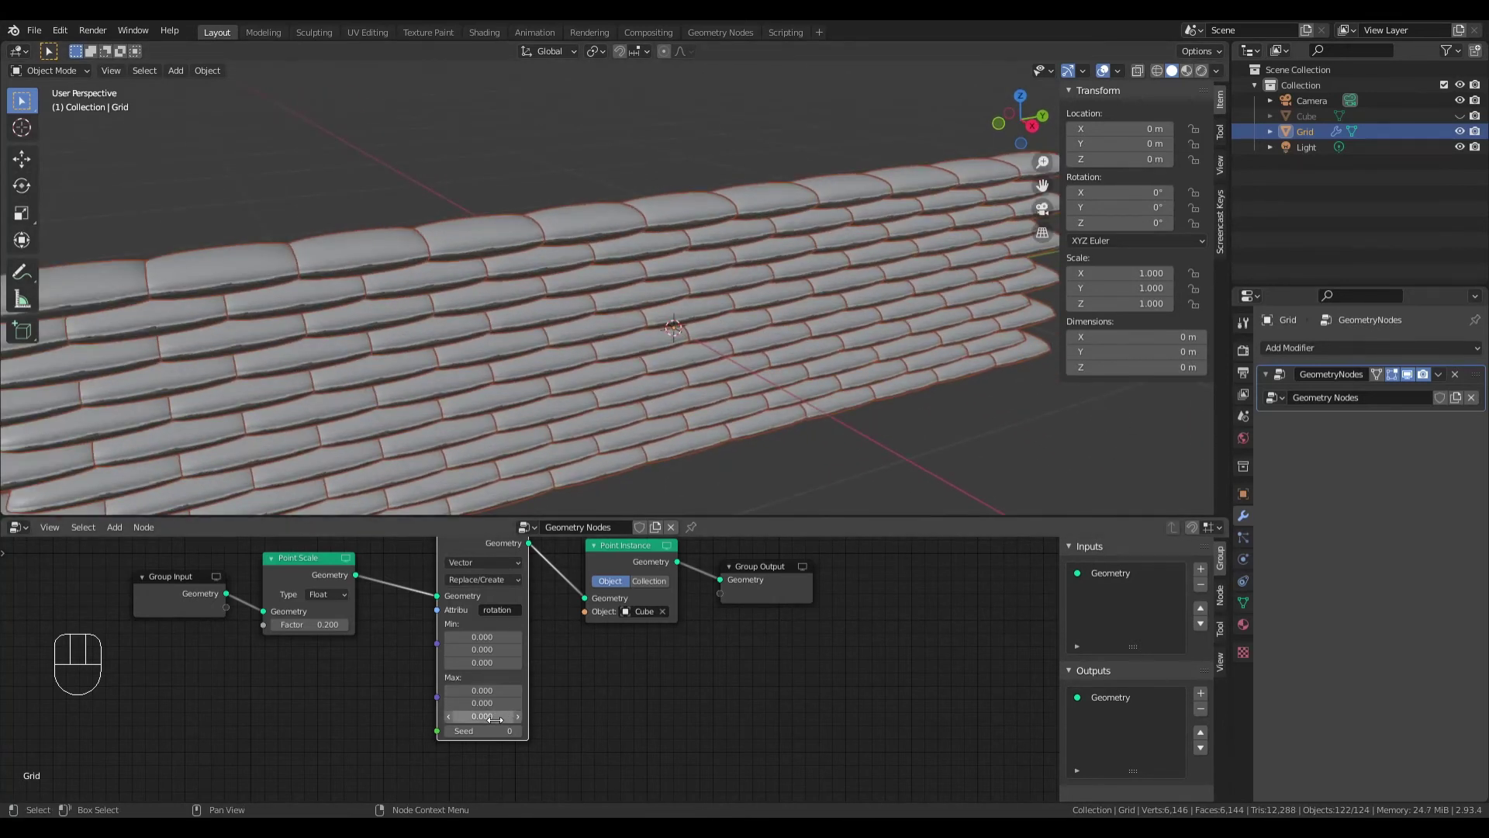
{"action": "mouse_move", "coordinate": [482, 716]}
{"action": "left_mouse_down"}
{"action": "mouse_move", "coordinate": [660, 716]}
{"action": "mouse_move", "coordinate": [430, 716]}
{"action": "mouse_move", "coordinate": [488, 716]}
{"action": "left_mouse_up"}
{"action": "scroll", "coordinate": [658, 333], "scroll_direction": "down", "scroll_amount": 3}
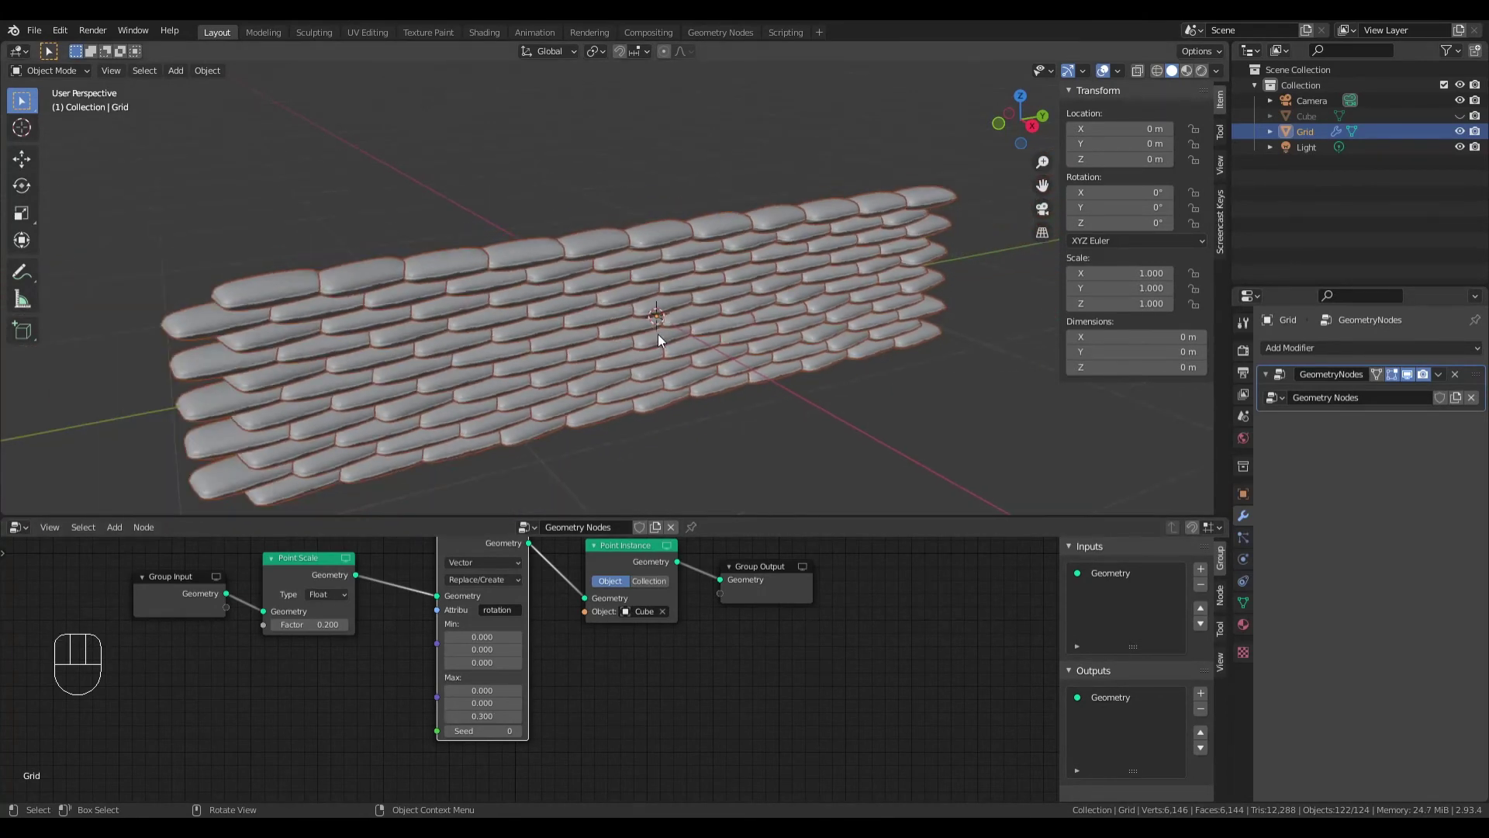
{"action": "middle_click_drag", "start_coordinate": [657, 382], "coordinate": [698, 395]}
{"action": "scroll", "coordinate": [698, 396], "scroll_direction": "up", "scroll_amount": 4}
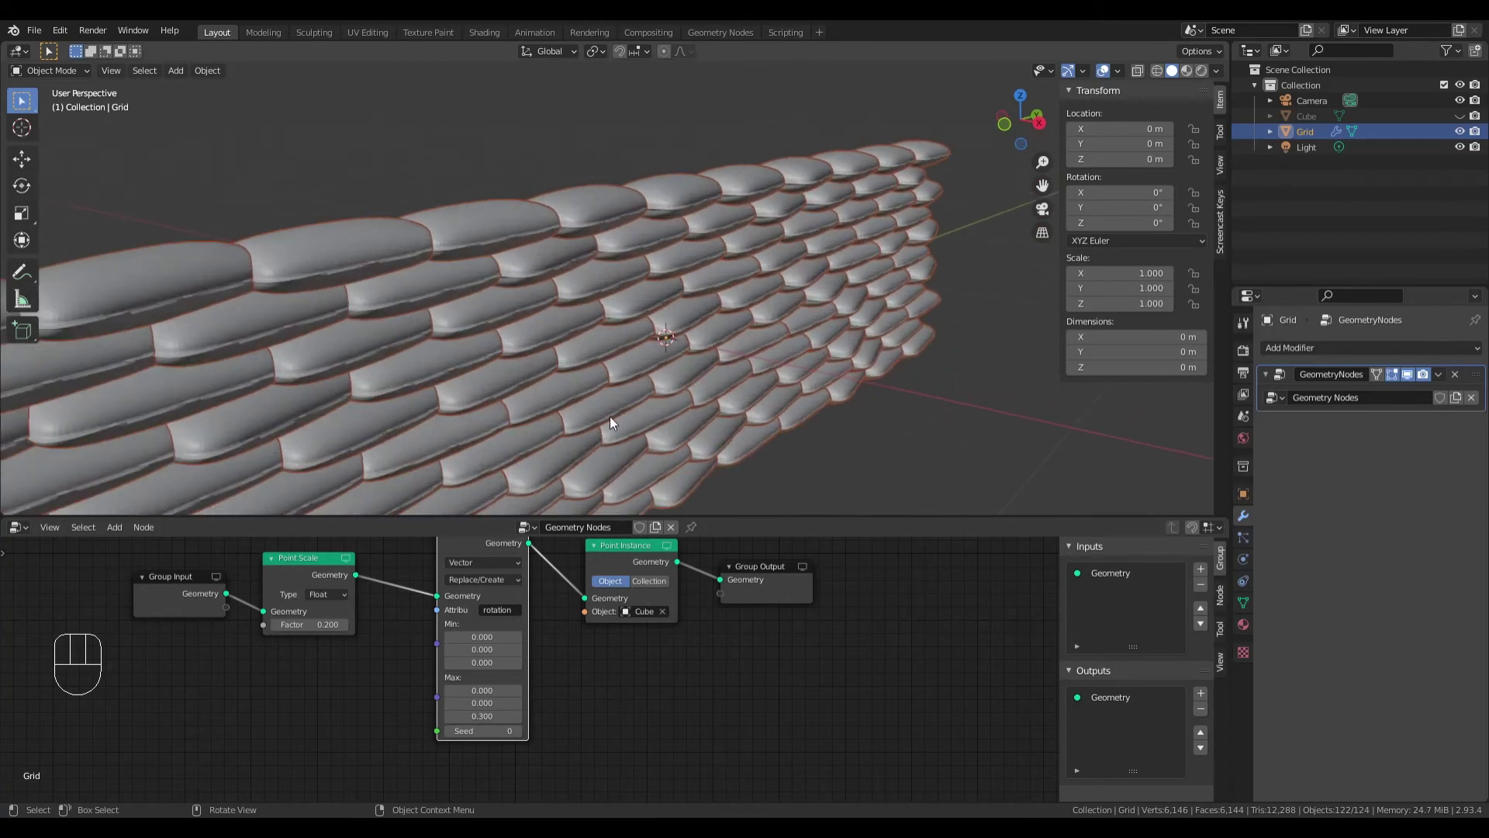
{"action": "middle_click_drag", "start_coordinate": [610, 423], "coordinate": [553, 464]}
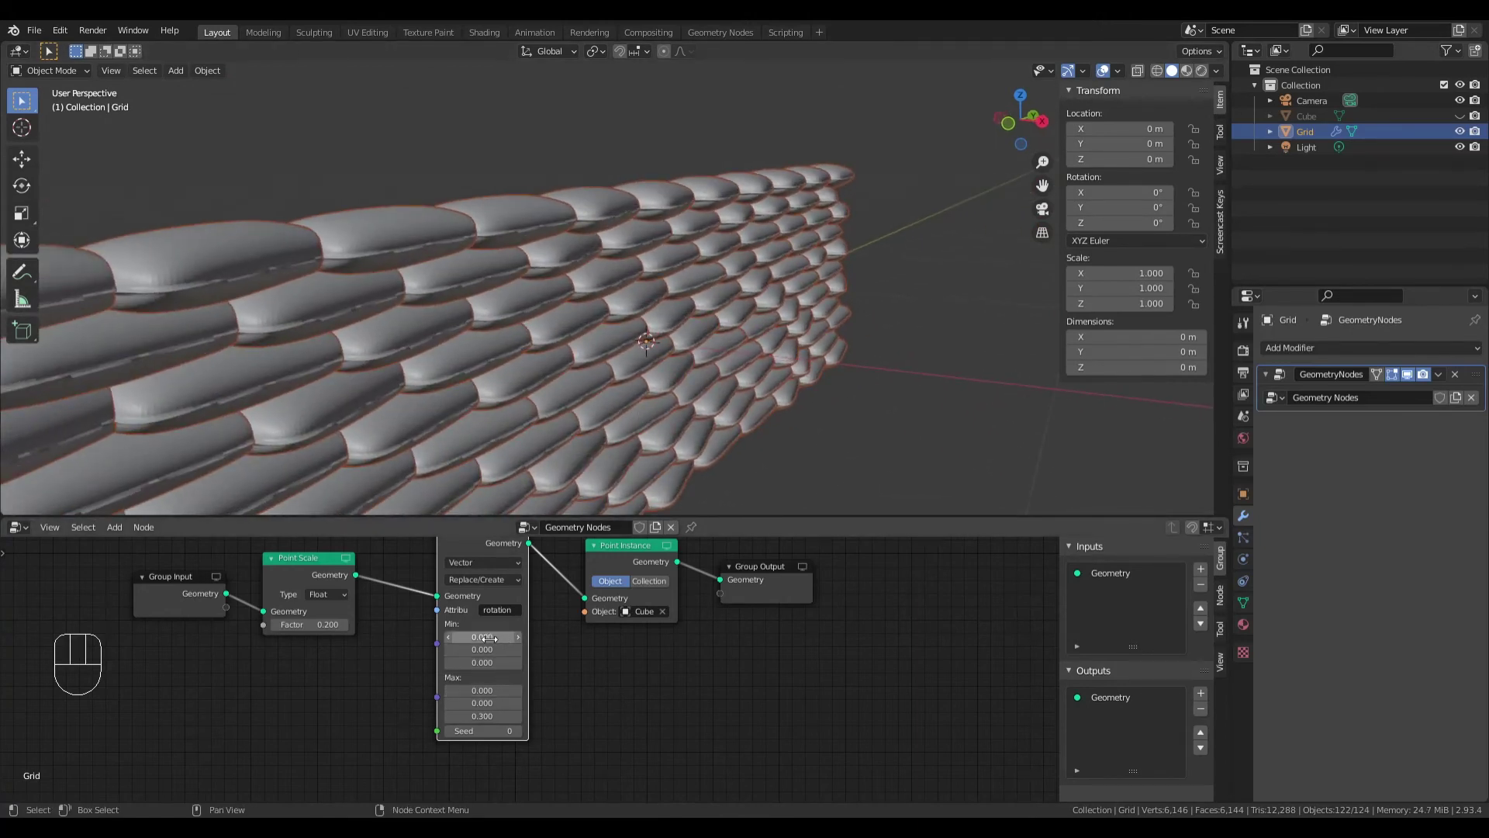
{"action": "left_click", "coordinate": [503, 664]}
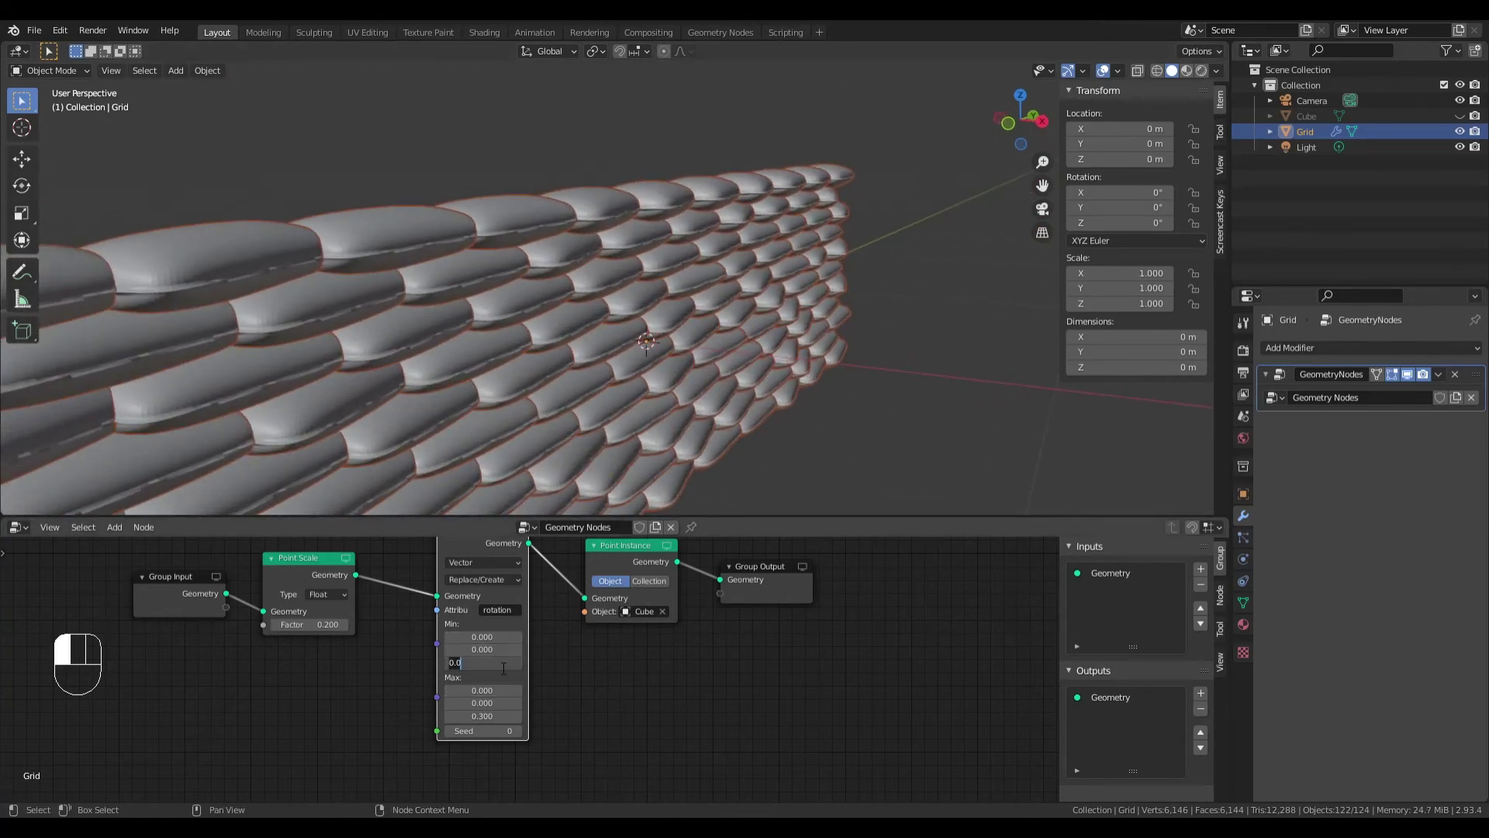
{"action": "type", "text": "-0.3"}
{"action": "key", "text": "Return"}
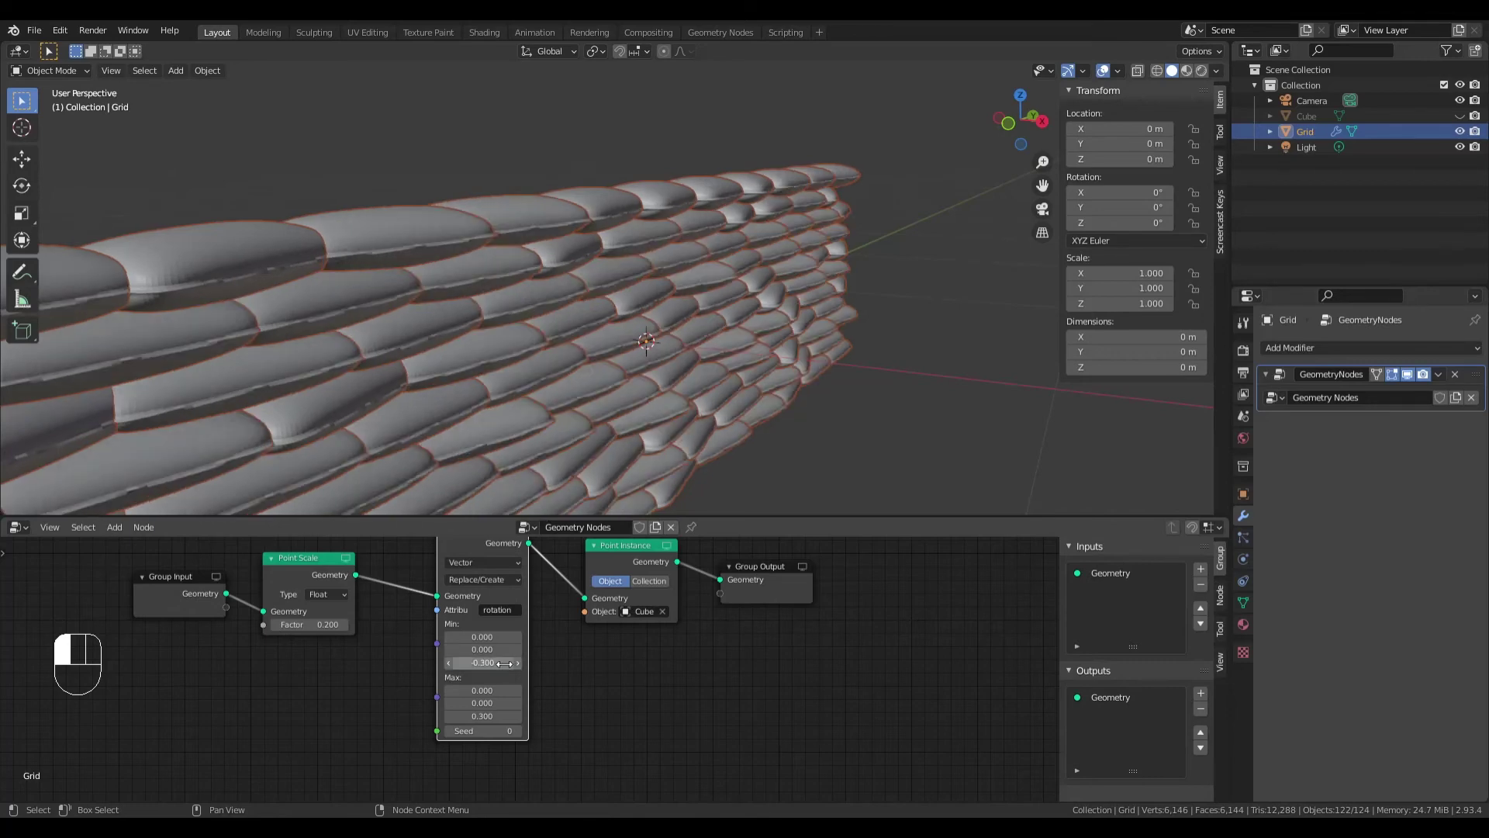
Step: Randomize the sandbags' X rotation with a Max X of 0.1 and a Min X of -0.1
{"action": "middle_click_drag", "start_coordinate": [711, 355], "coordinate": [607, 415]}
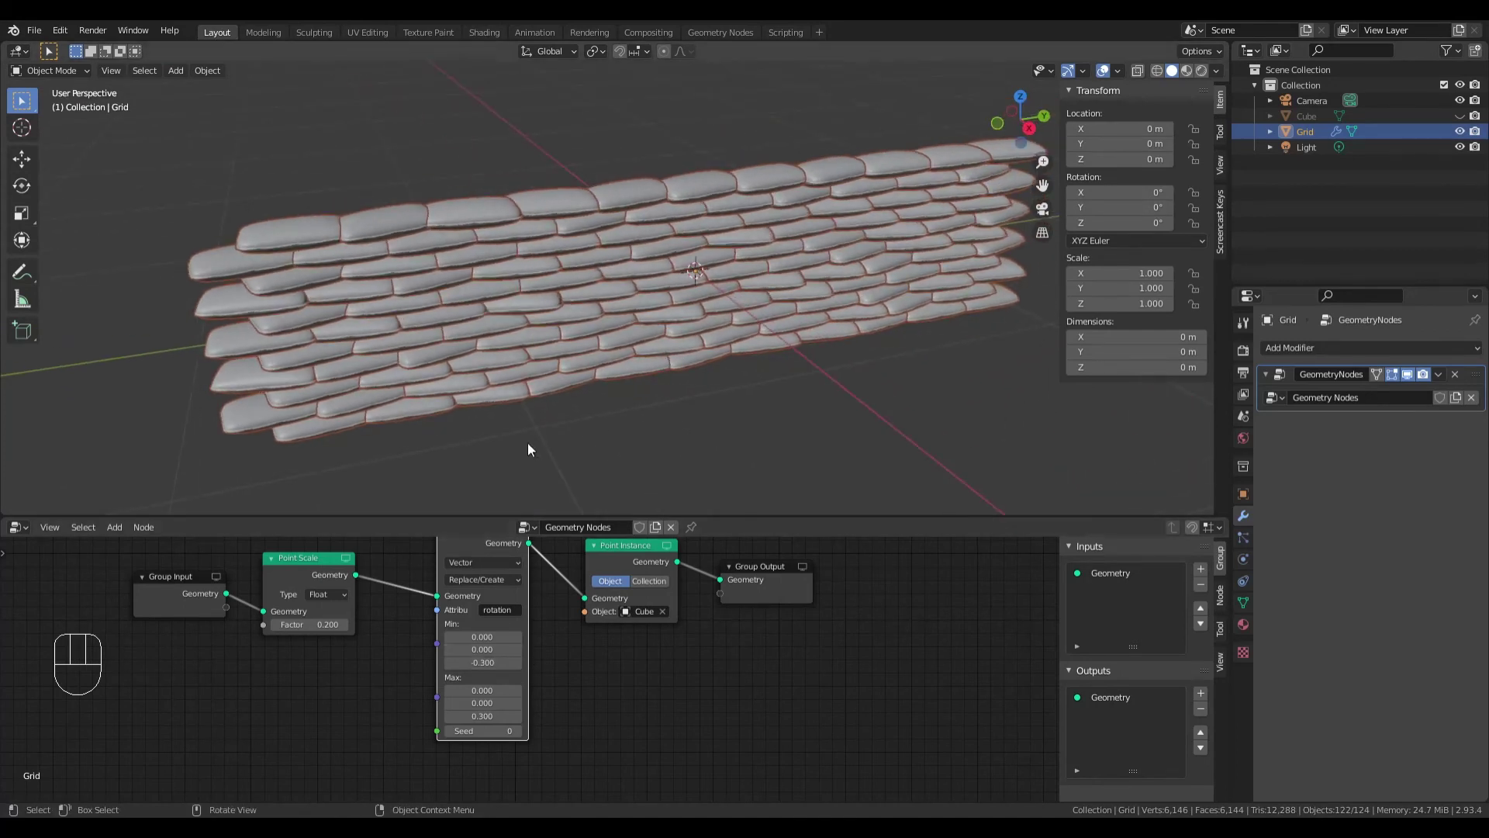
{"action": "scroll", "coordinate": [547, 432], "scroll_direction": "up", "scroll_amount": 5}
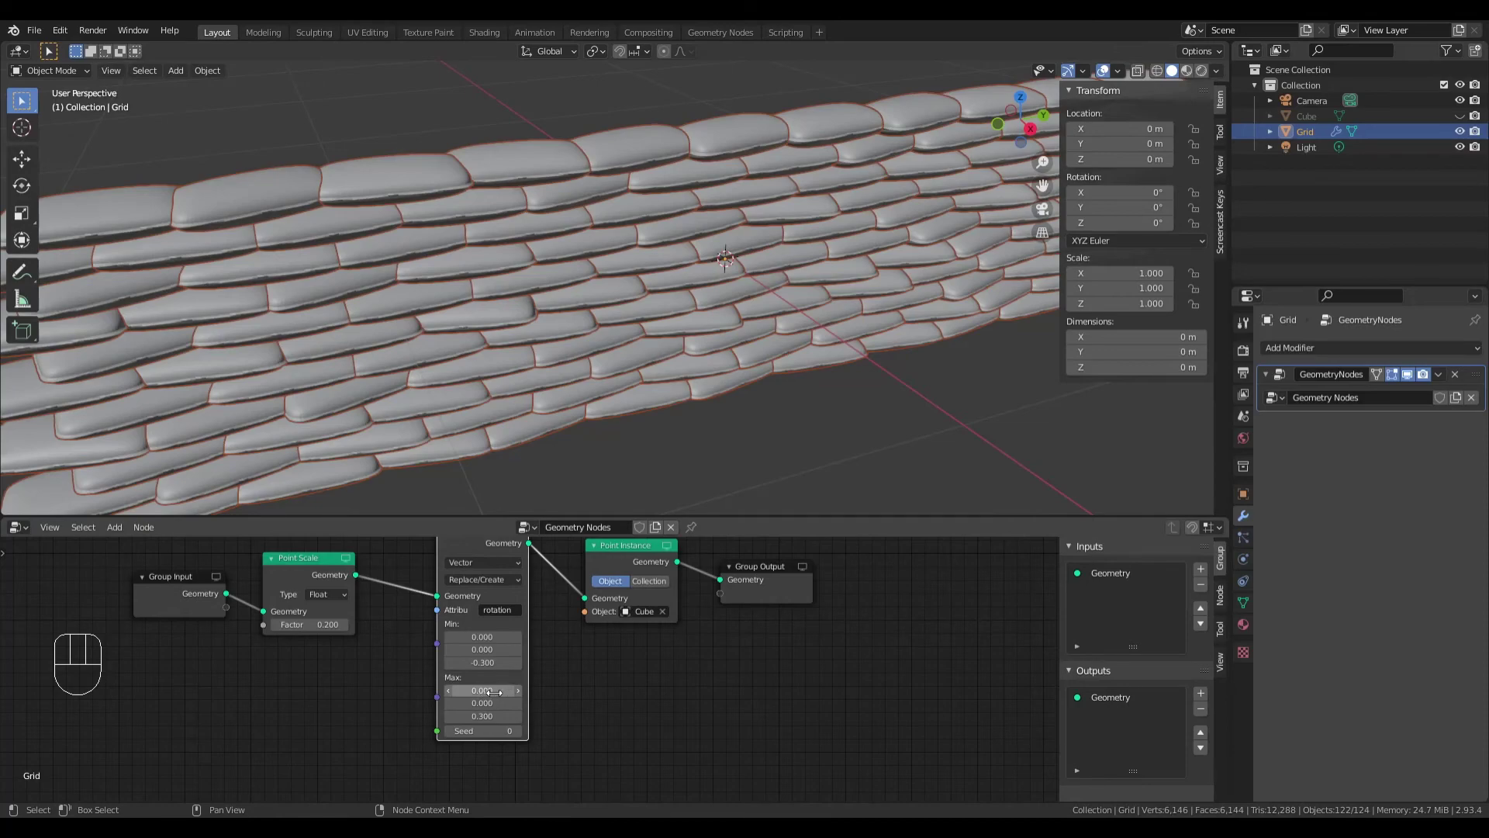
{"action": "mouse_move", "coordinate": [482, 690]}
{"action": "left_mouse_down"}
{"action": "mouse_move", "coordinate": [791, 689]}
{"action": "mouse_move", "coordinate": [443, 689]}
{"action": "mouse_move", "coordinate": [488, 689]}
{"action": "mouse_move", "coordinate": [476, 689]}
{"action": "left_mouse_up"}
{"action": "type", "text": ".1"}
{"action": "key", "text": "Return"}
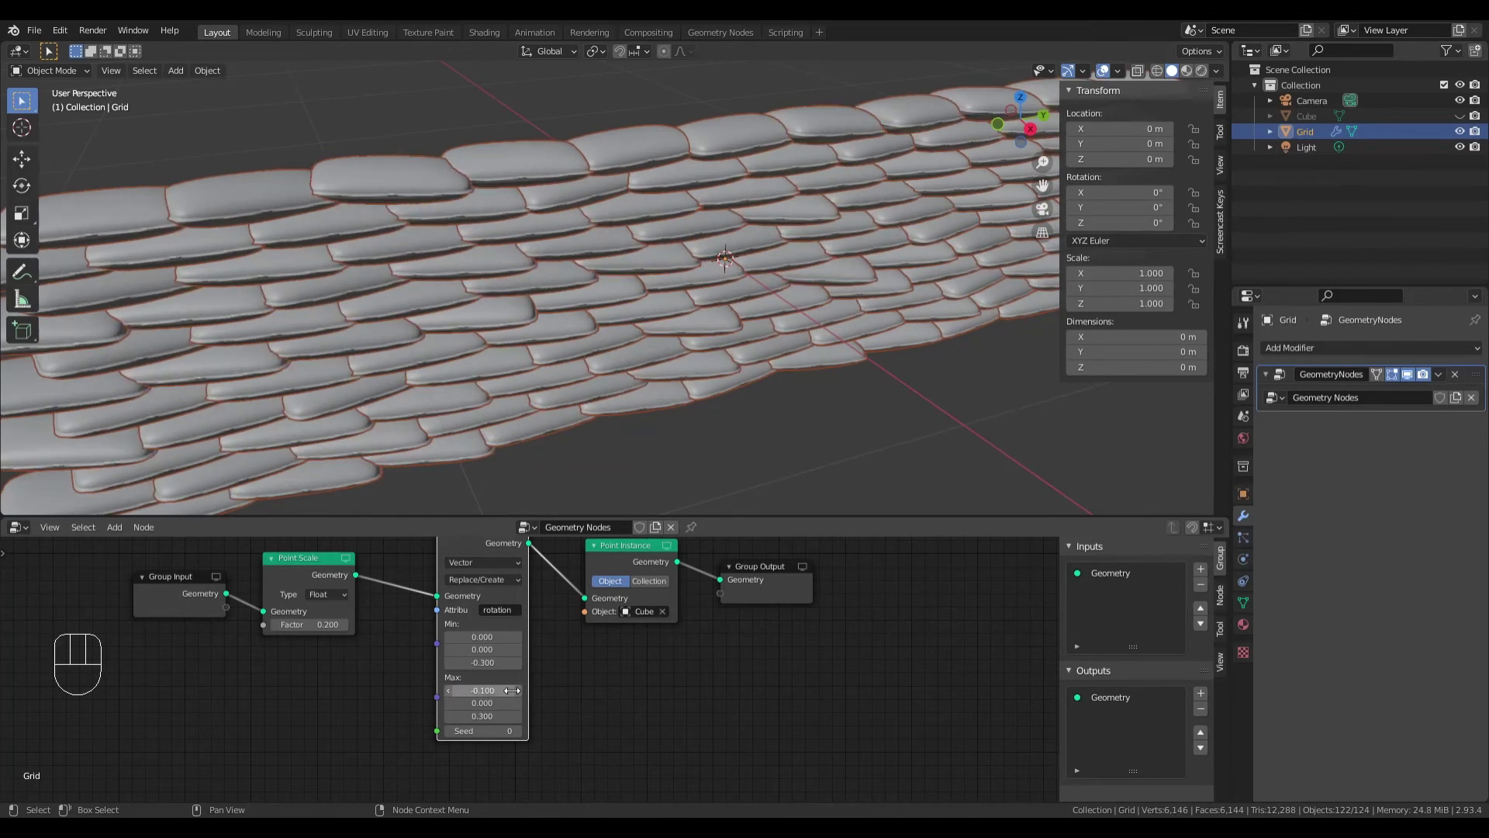
{"action": "left_click", "coordinate": [502, 694]}
{"action": "type", "text": "0.1"}
{"action": "key", "text": "Return"}
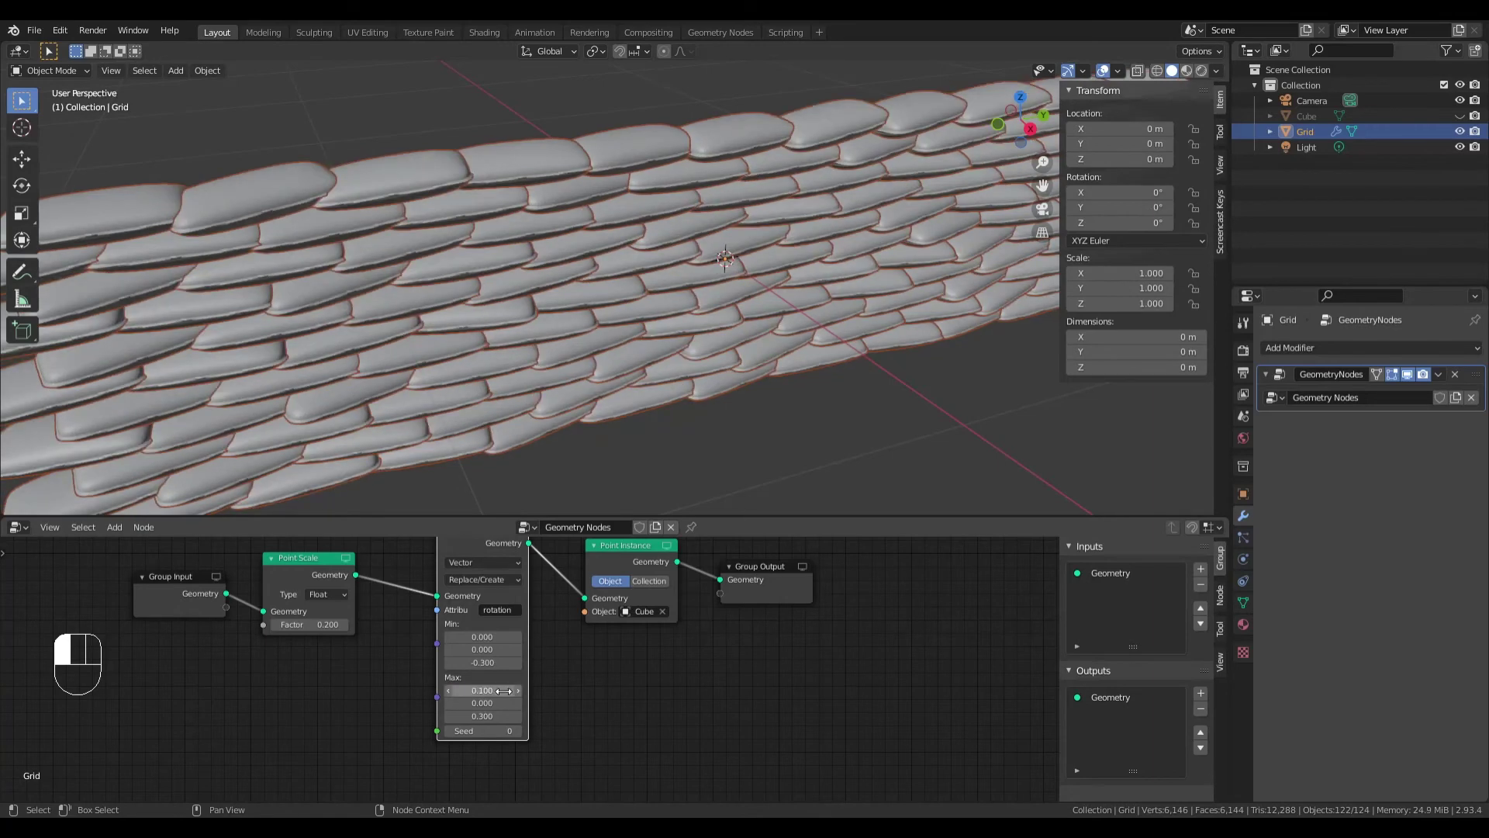
{"action": "left_click", "coordinate": [489, 638]}
{"action": "type", "text": "-"}
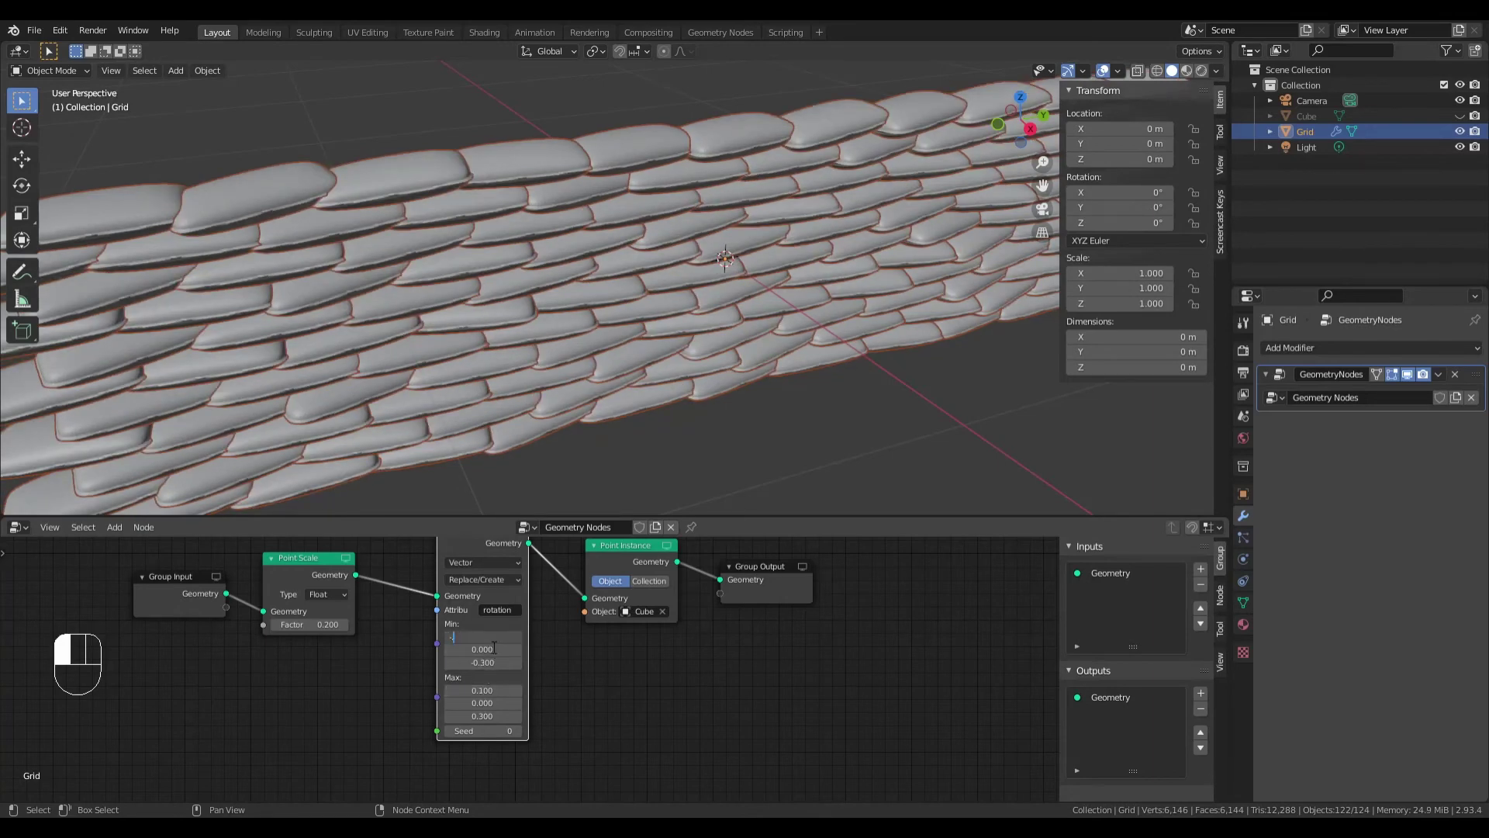
{"action": "type", "text": "0.1"}
{"action": "key", "text": "Return"}
Step: Randomize the sandbags' Y rotation with a Min Y of -0.3 and a Max Y of 0.3
{"action": "middle_click_drag", "start_coordinate": [692, 369], "coordinate": [787, 392]}
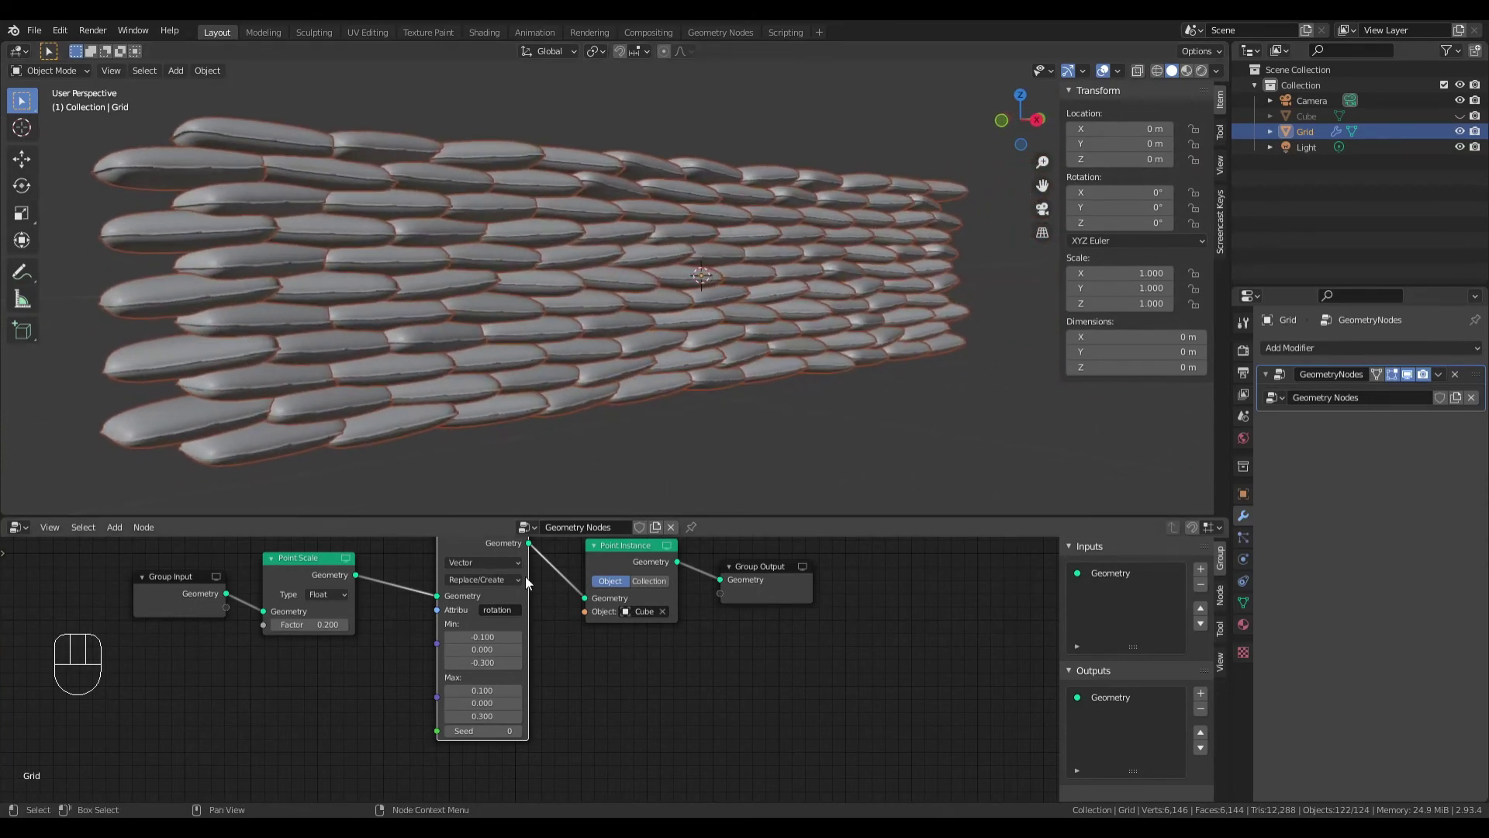
{"action": "mouse_move", "coordinate": [484, 650]}
{"action": "left_mouse_down"}
{"action": "mouse_move", "coordinate": [449, 650]}
{"action": "mouse_move", "coordinate": [509, 650]}
{"action": "mouse_move", "coordinate": [424, 650]}
{"action": "mouse_move", "coordinate": [509, 650]}
{"action": "left_mouse_up"}
{"action": "left_click", "coordinate": [485, 650]}
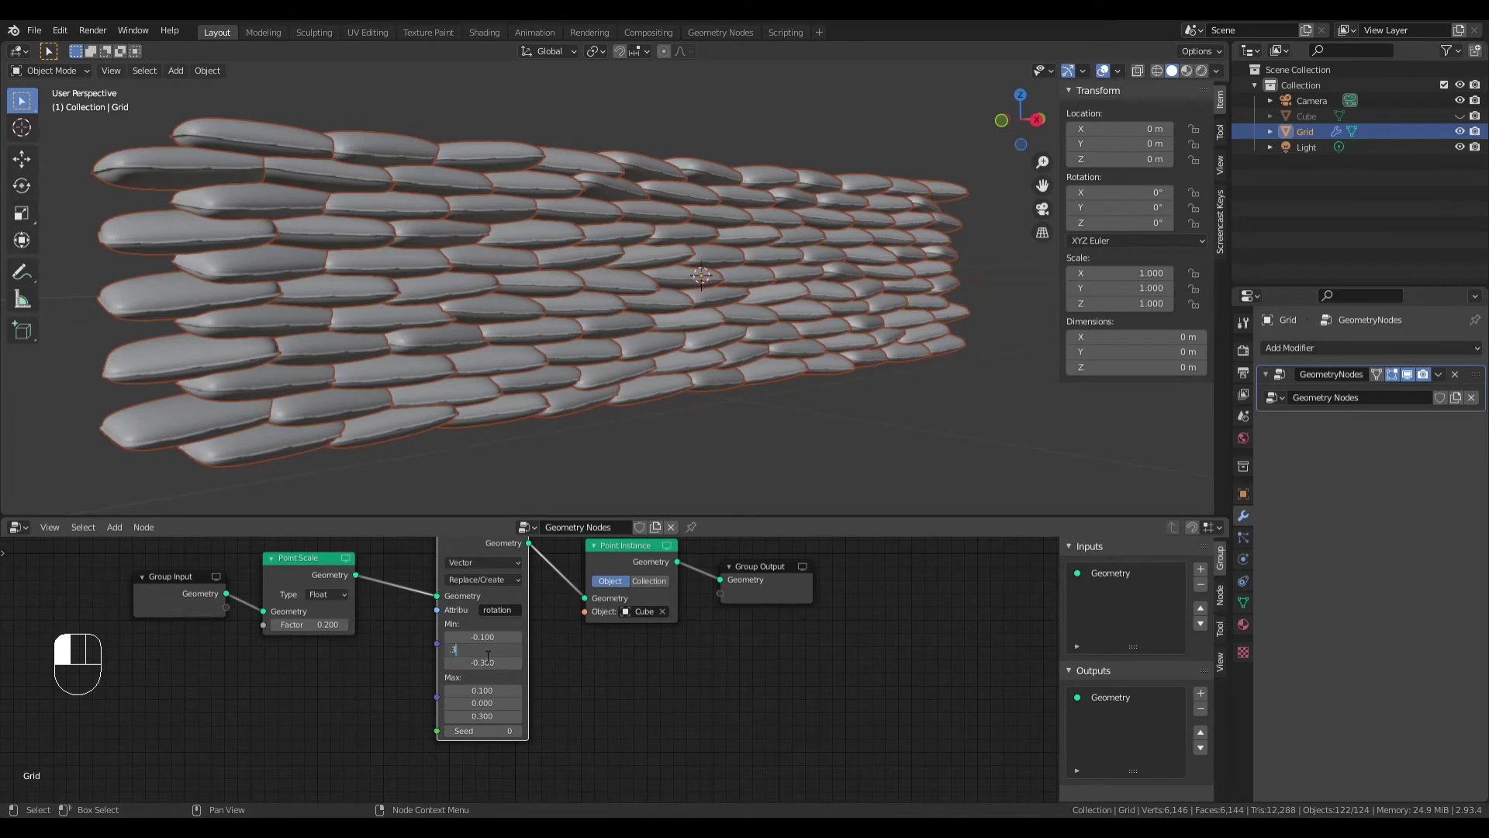
{"action": "key", "text": "Return"}
{"action": "type", "text": "-0.3"}
{"action": "key", "text": "Return"}
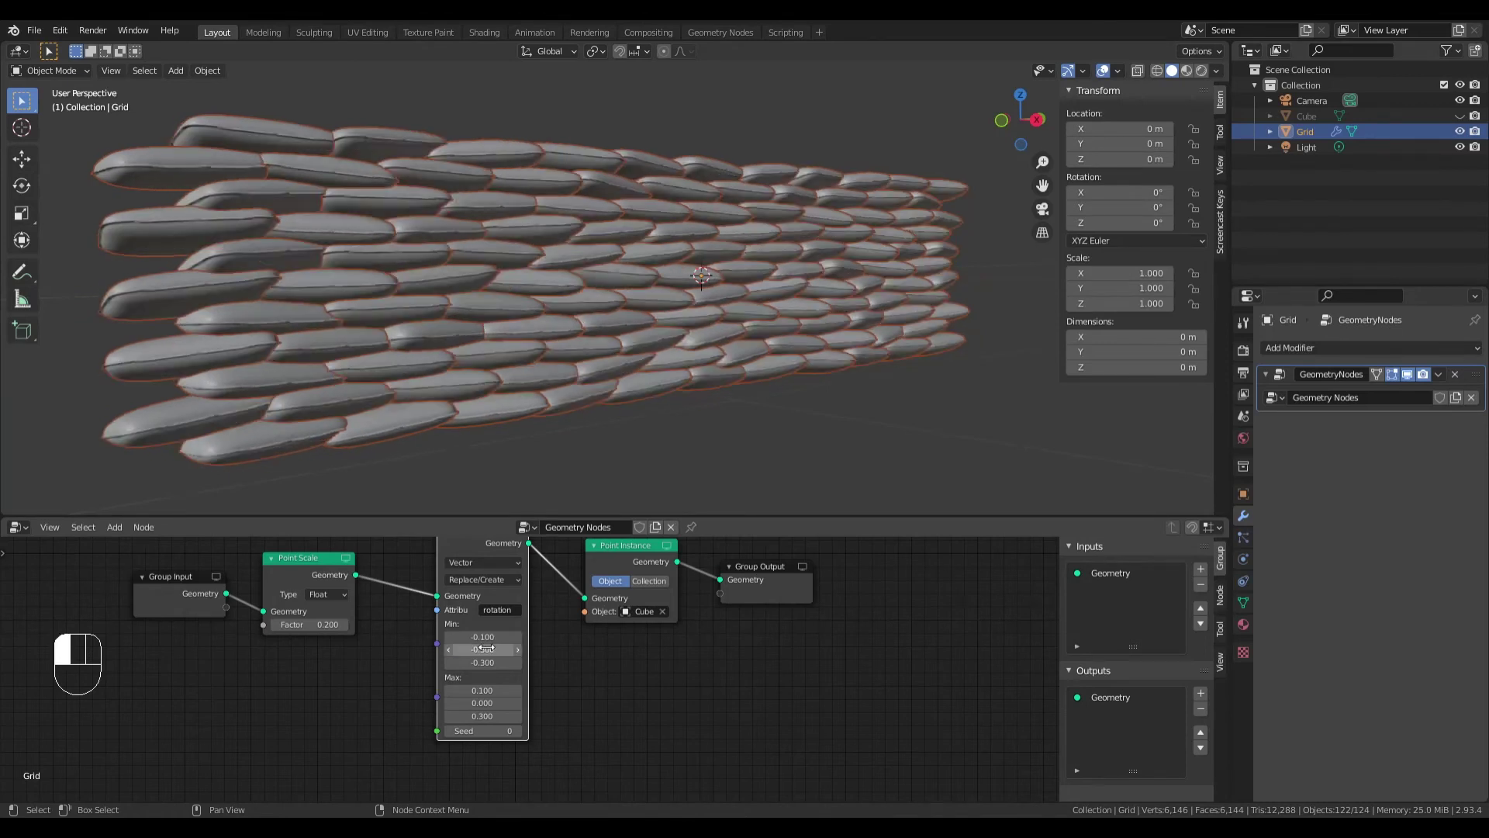
{"action": "left_click", "coordinate": [491, 702]}
{"action": "type", "text": ".3"}
{"action": "key", "text": "Return"}
Step: Narrow the random Y rotation range to a Min of -0.1 and a Max of 0.1
{"action": "middle_click_drag", "start_coordinate": [733, 430], "coordinate": [763, 374]}
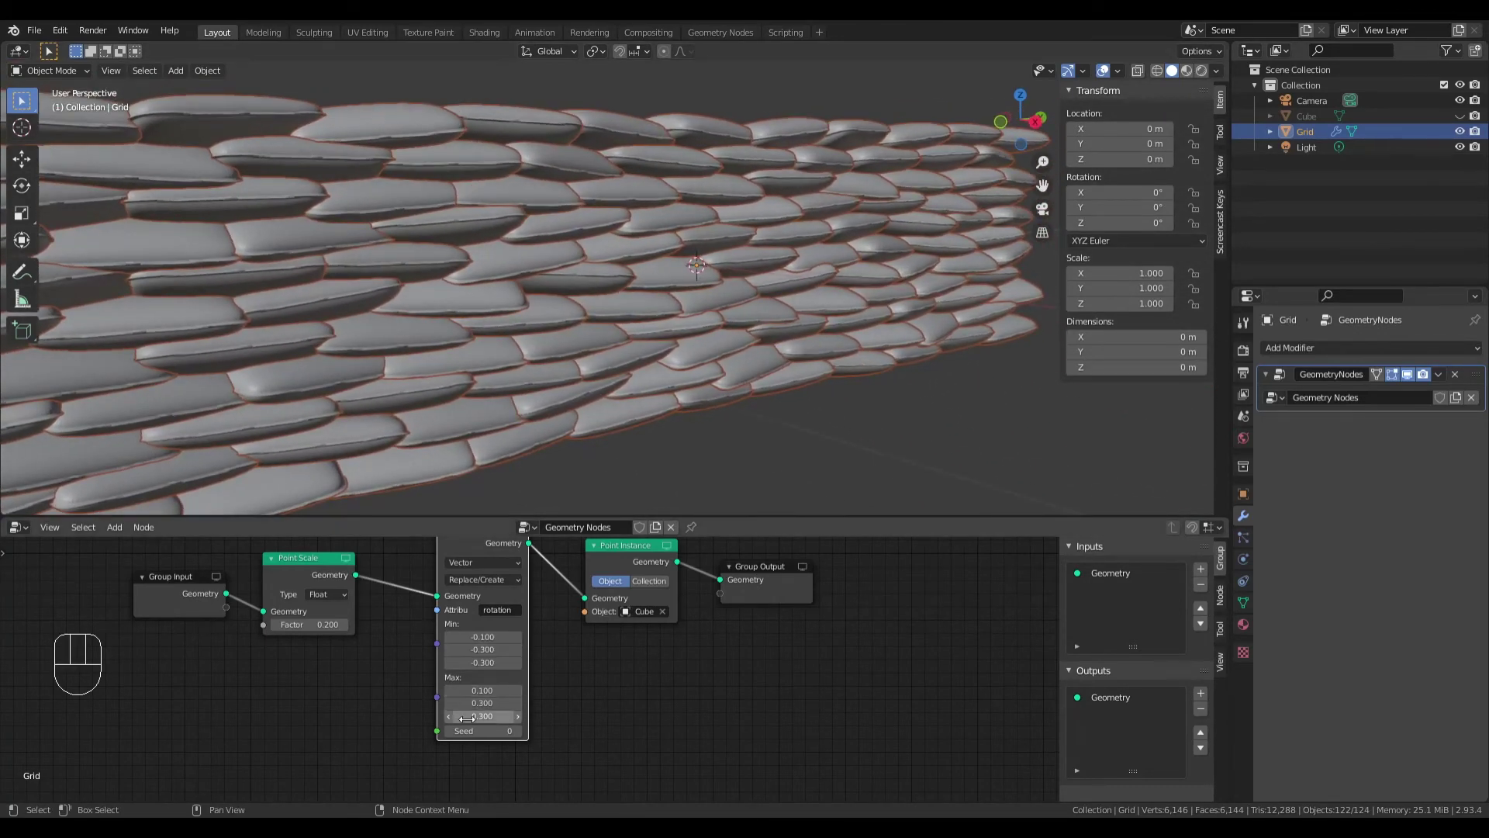
{"action": "left_click", "coordinate": [449, 703]}
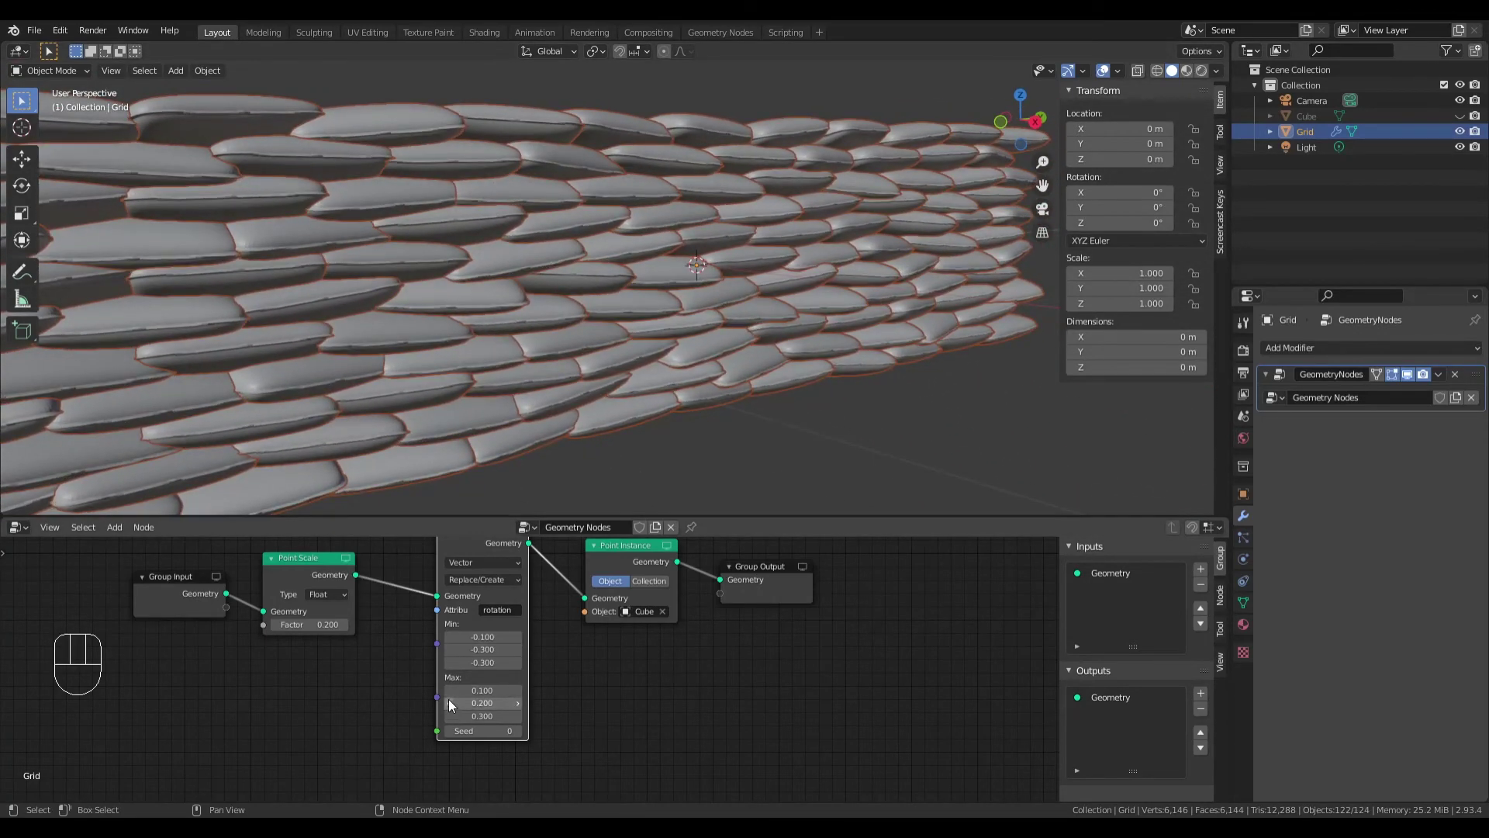
{"action": "left_click", "coordinate": [518, 649]}
{"action": "scroll", "coordinate": [579, 366], "scroll_direction": "down", "scroll_amount": 1}
{"action": "middle_click_drag", "start_coordinate": [579, 366], "coordinate": [543, 352]}
{"action": "left_click", "coordinate": [517, 650]}
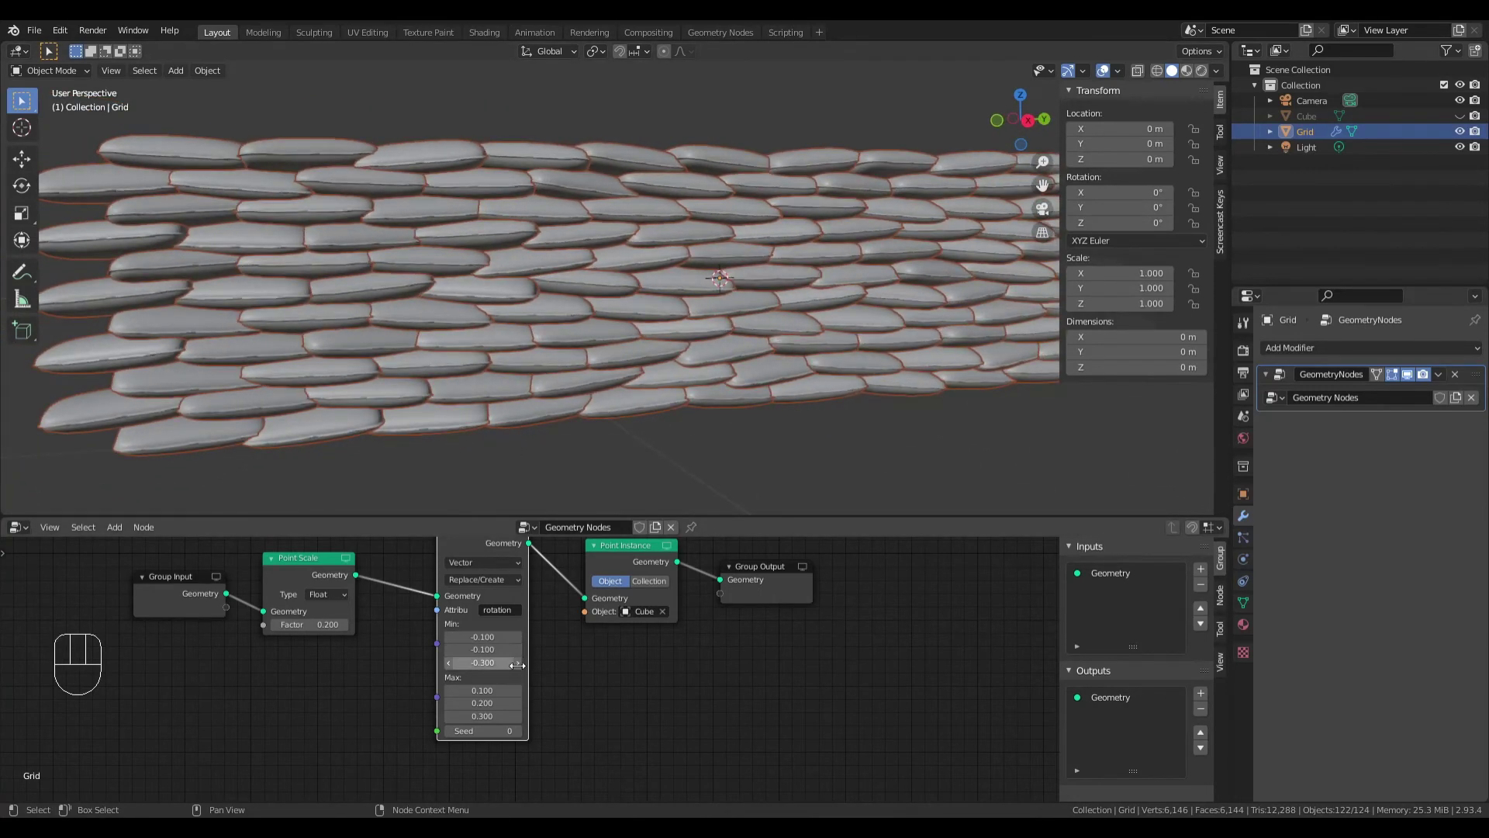
{"action": "middle_click_drag", "start_coordinate": [644, 312], "coordinate": [751, 351]}
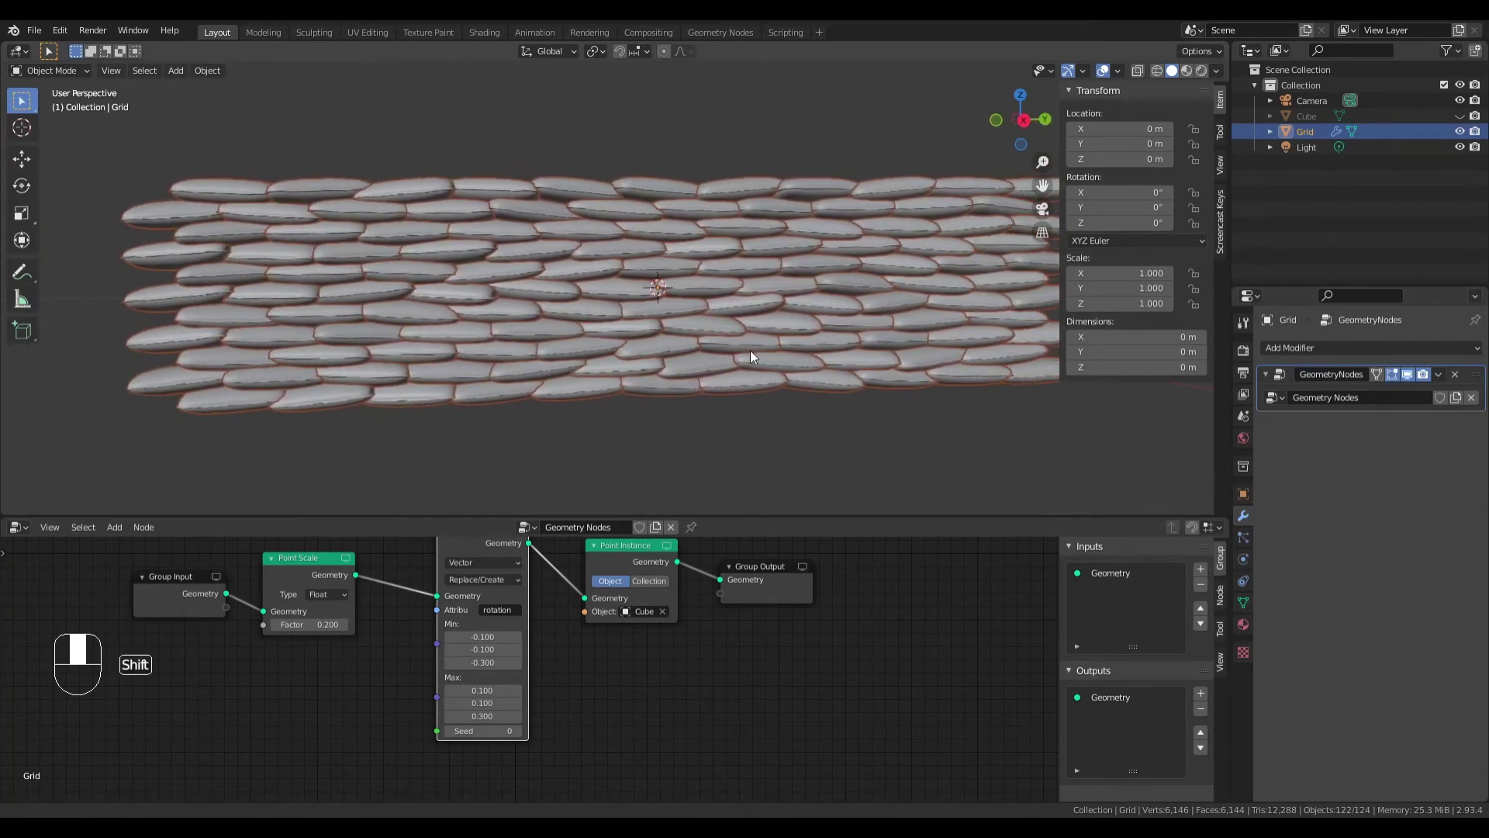
Step: Move the Group Output and Point Instance nodes away from the Attribute Randomize node to make room between them
{"action": "scroll", "coordinate": [598, 656], "scroll_direction": "down", "scroll_amount": 2}
{"action": "middle_click_drag", "start_coordinate": [660, 661], "coordinate": [603, 677]}
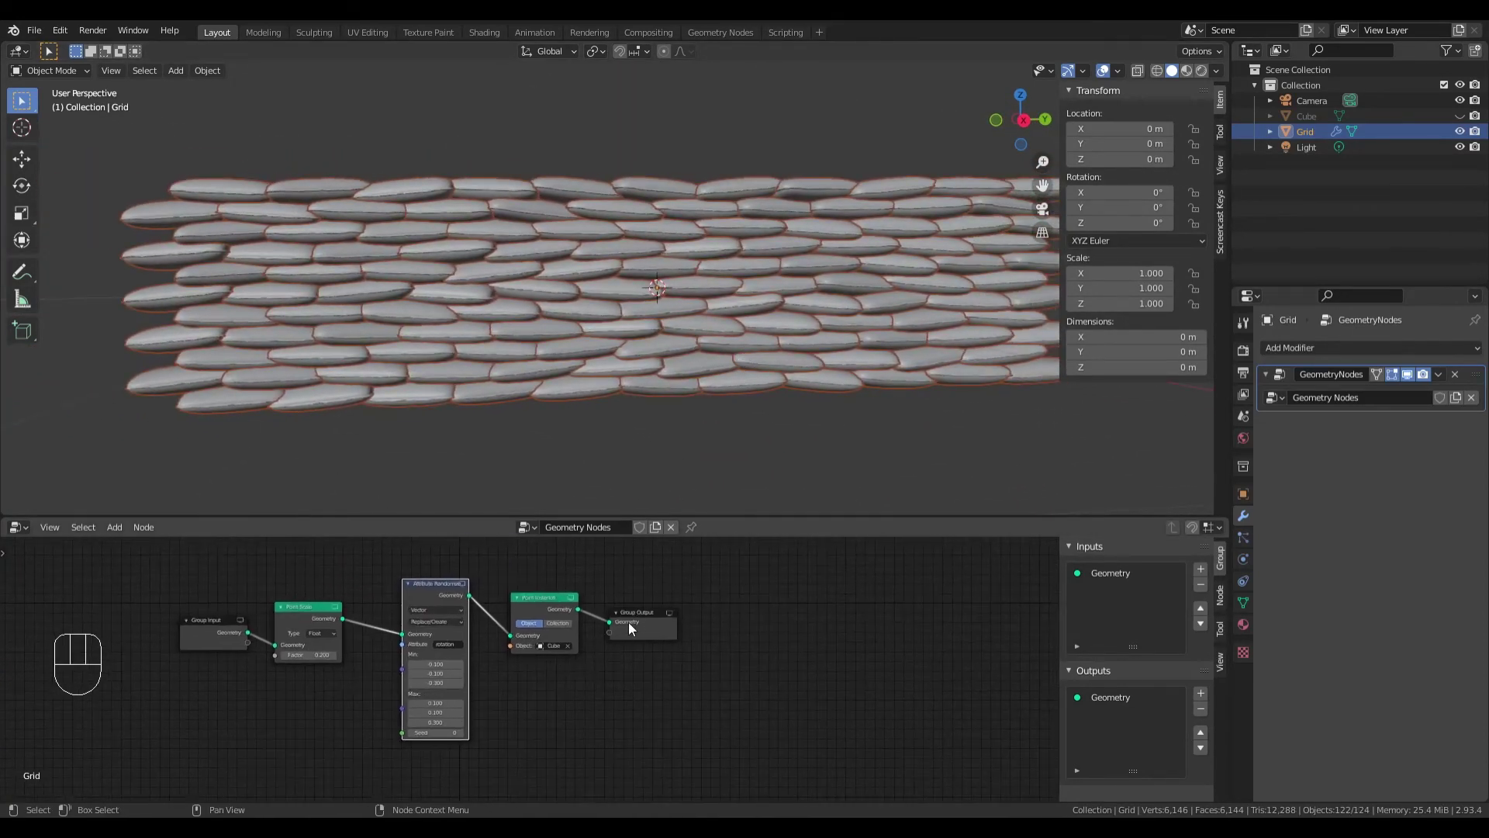
{"action": "left_click_drag", "start_coordinate": [628, 622], "coordinate": [789, 628]}
{"action": "left_click_drag", "start_coordinate": [541, 597], "coordinate": [669, 601]}
{"action": "left_click", "coordinate": [551, 683]}
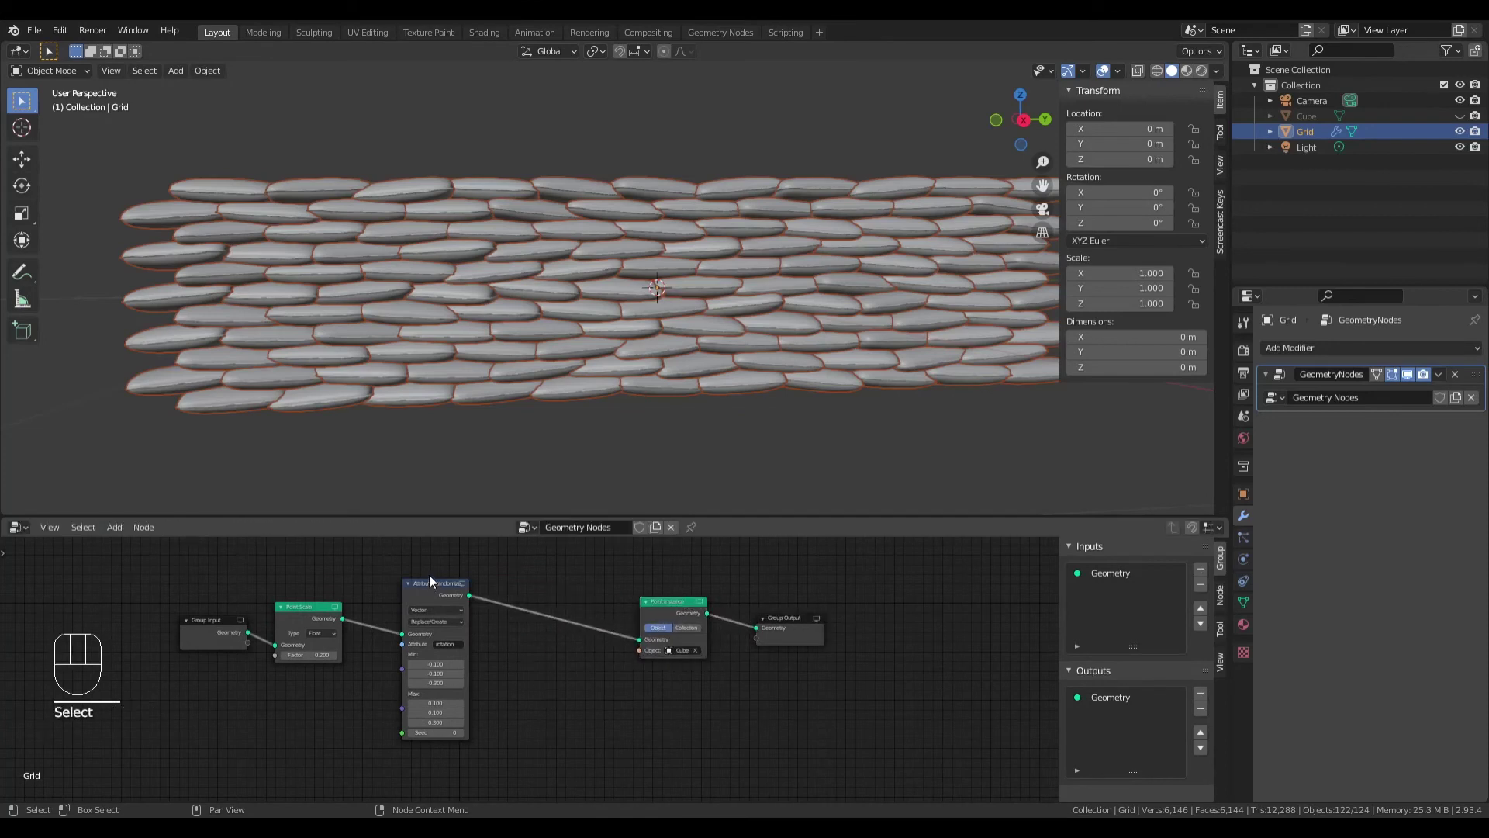
Step: Insert a second Attribute Randomize node between the rotation randomizer and the Point Instance node
{"action": "left_click", "coordinate": [114, 527]}
{"action": "mouse_move", "coordinate": [132, 568]}
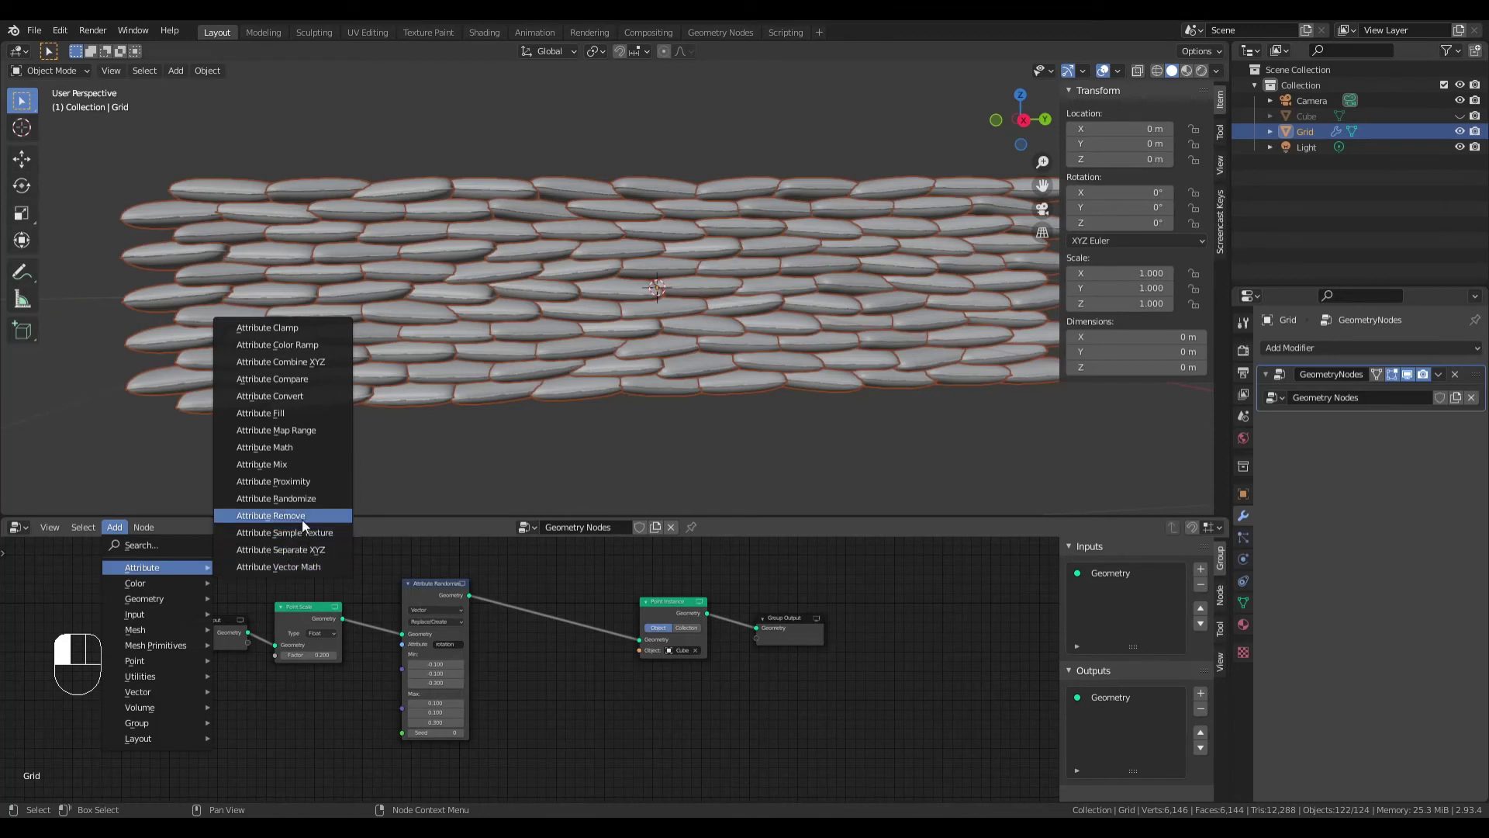
{"action": "left_click", "coordinate": [302, 499]}
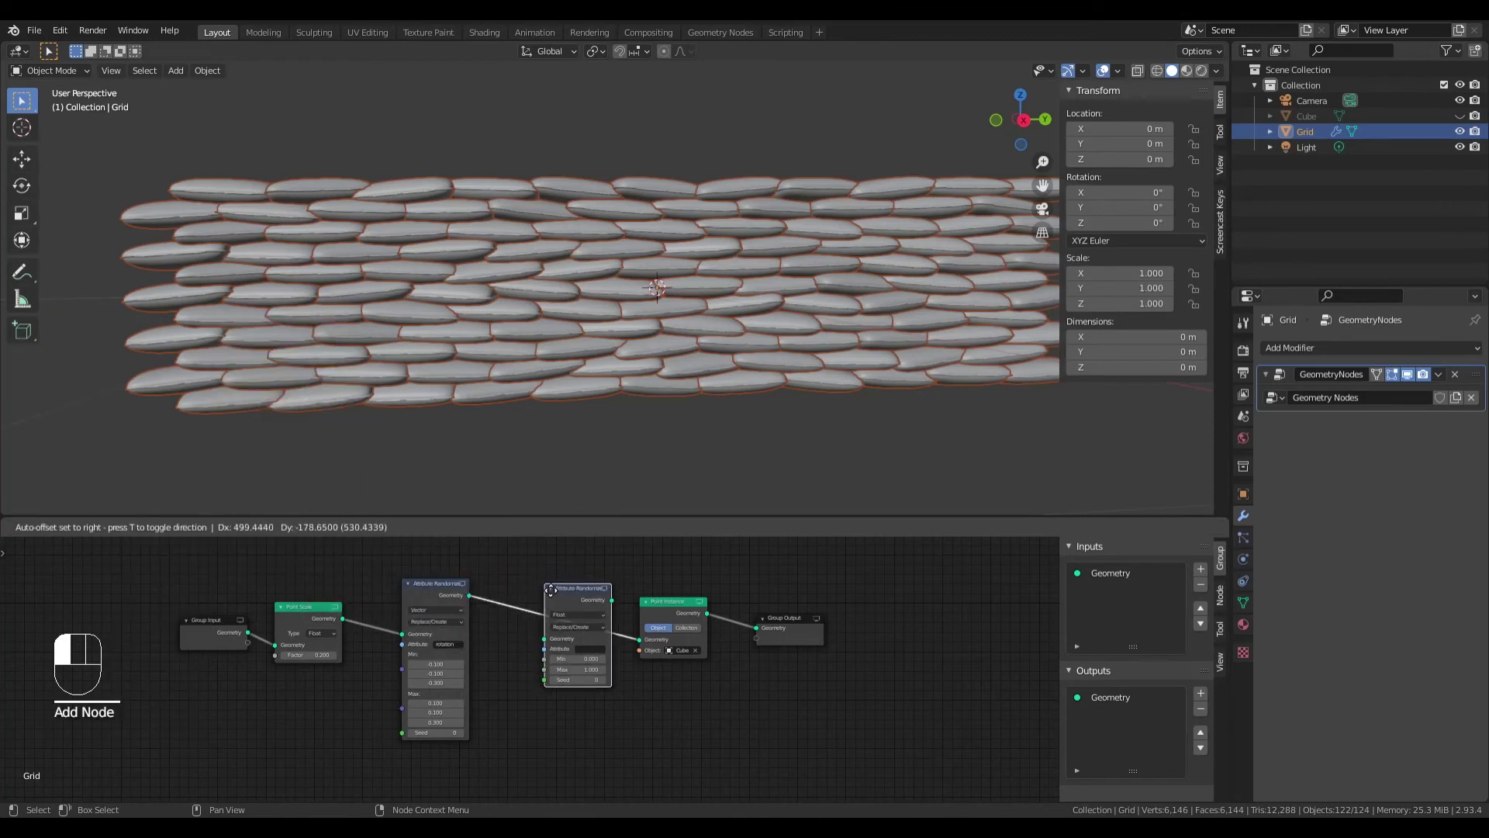
{"action": "left_click", "coordinate": [555, 593]}
{"action": "scroll", "coordinate": [571, 639], "scroll_direction": "up", "scroll_amount": 2}
{"action": "middle_click_drag", "start_coordinate": [657, 663], "coordinate": [626, 674]}
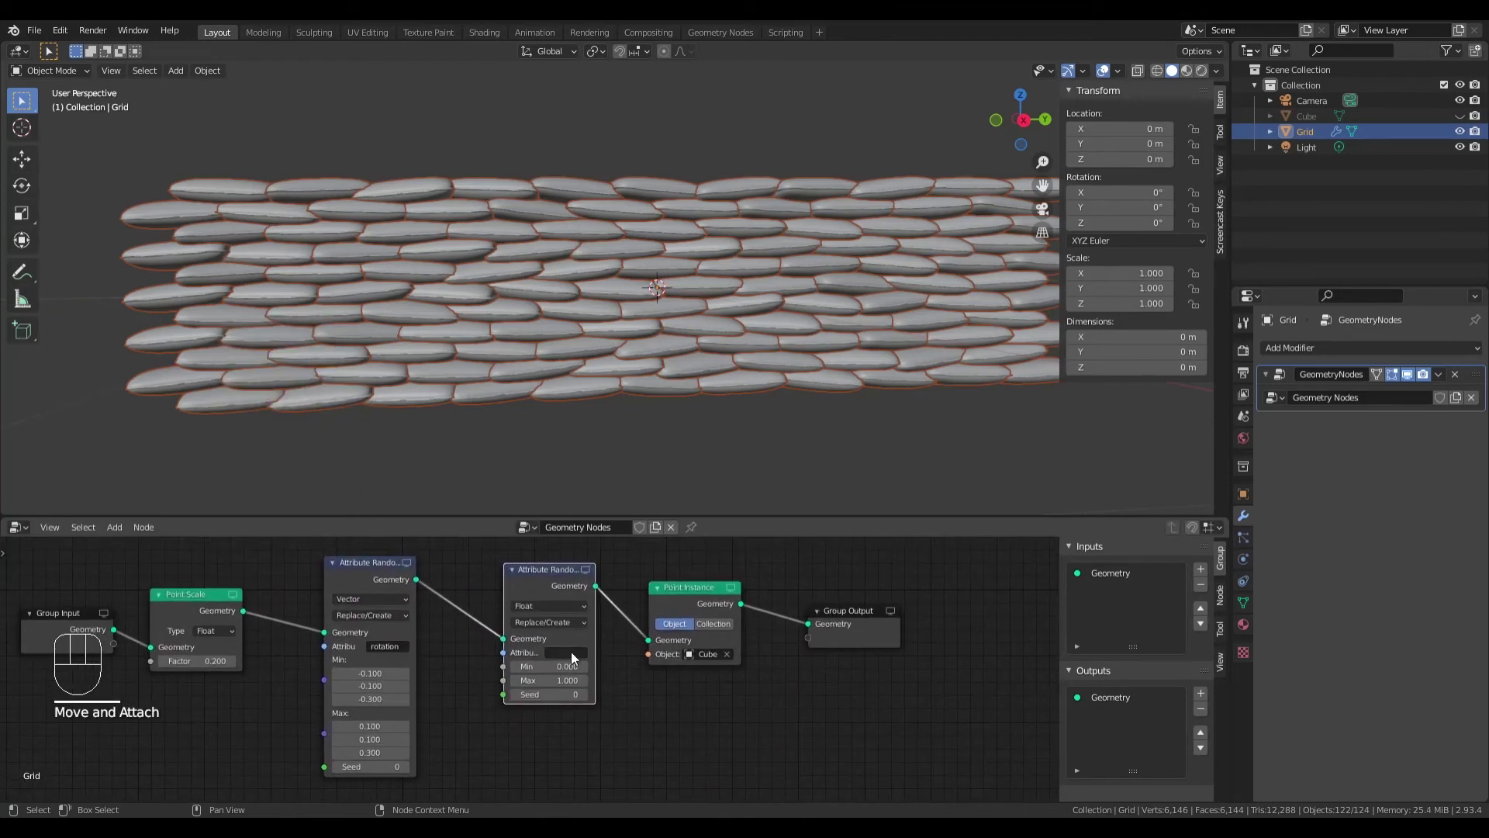
Step: Set the new Attribute Randomize node's attribute to scale
{"action": "left_click", "coordinate": [576, 655]}
{"action": "type", "text": "scale"}
{"action": "key", "text": "Return"}
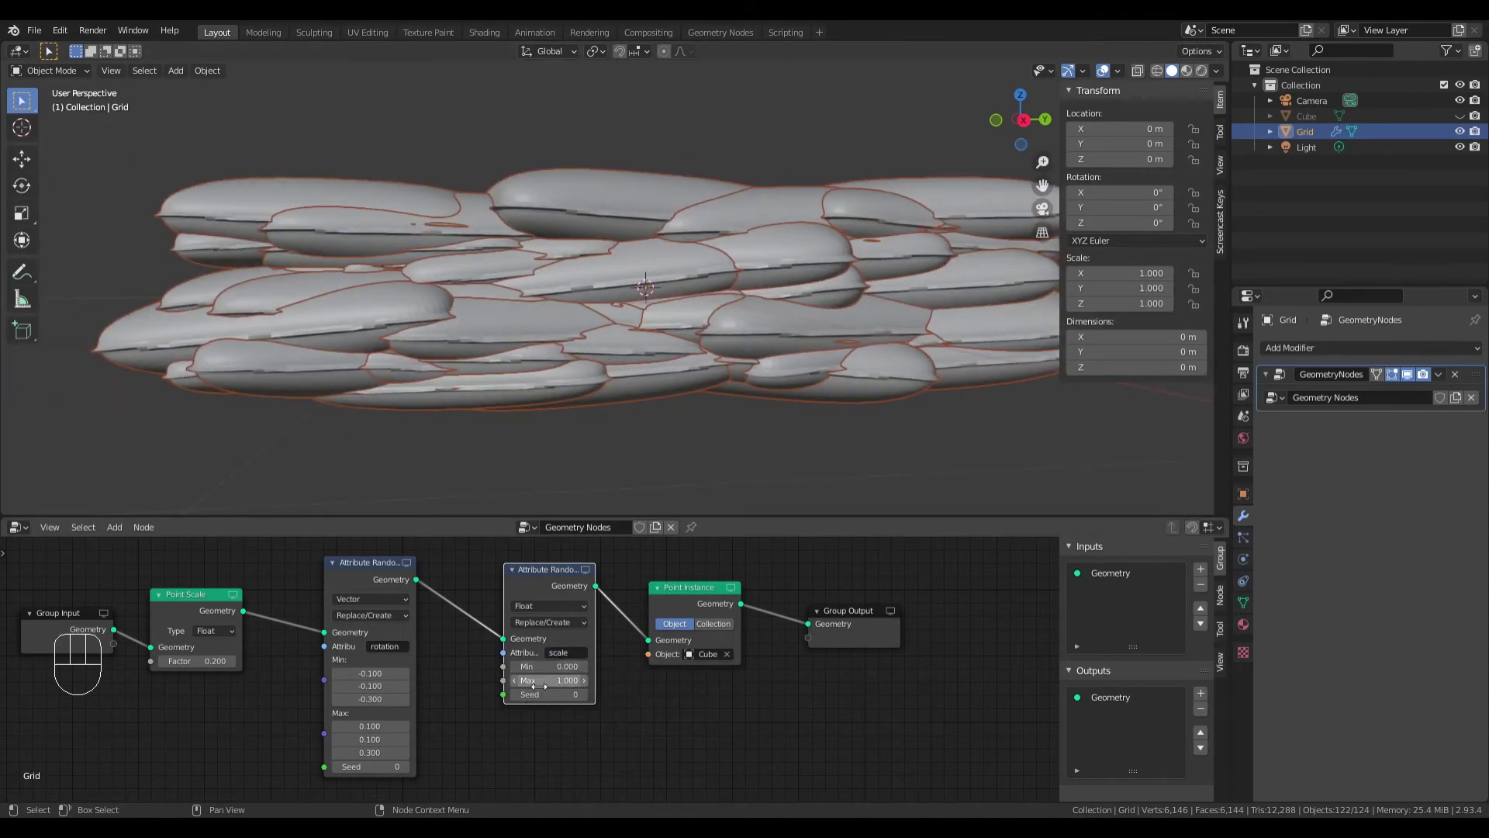
Step: Lower the random scale's Max to 0.2 and raise its Min to 0.2
{"action": "scroll", "coordinate": [705, 385], "scroll_direction": "down", "scroll_amount": 2}
{"action": "middle_click_drag", "start_coordinate": [713, 388], "coordinate": [669, 421], "text": "shift"}
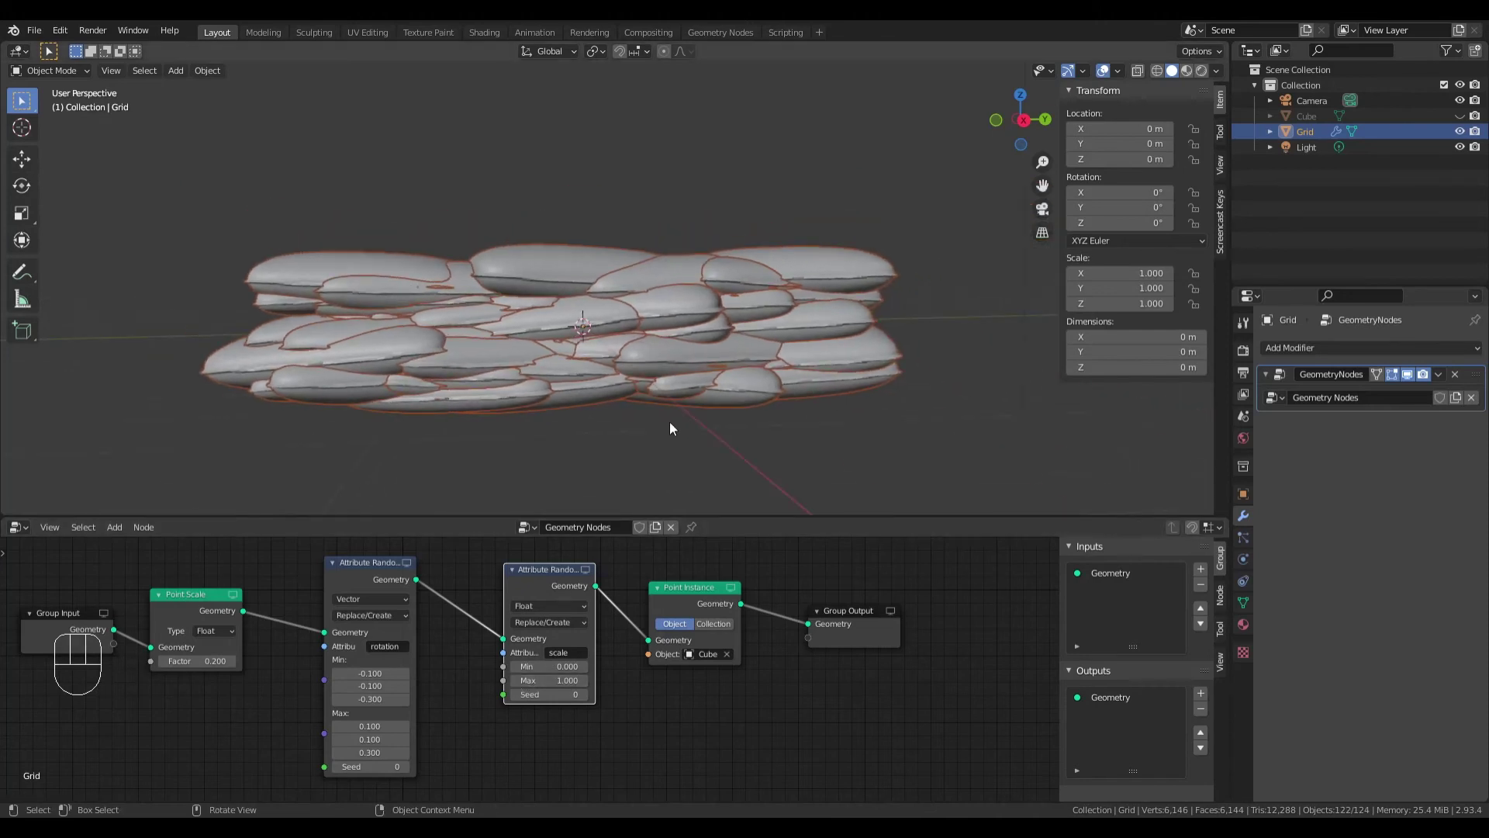
{"action": "scroll", "coordinate": [671, 421], "scroll_direction": "up", "scroll_amount": 2}
{"action": "left_click", "coordinate": [514, 679]}
{"action": "left_click", "coordinate": [514, 680]}
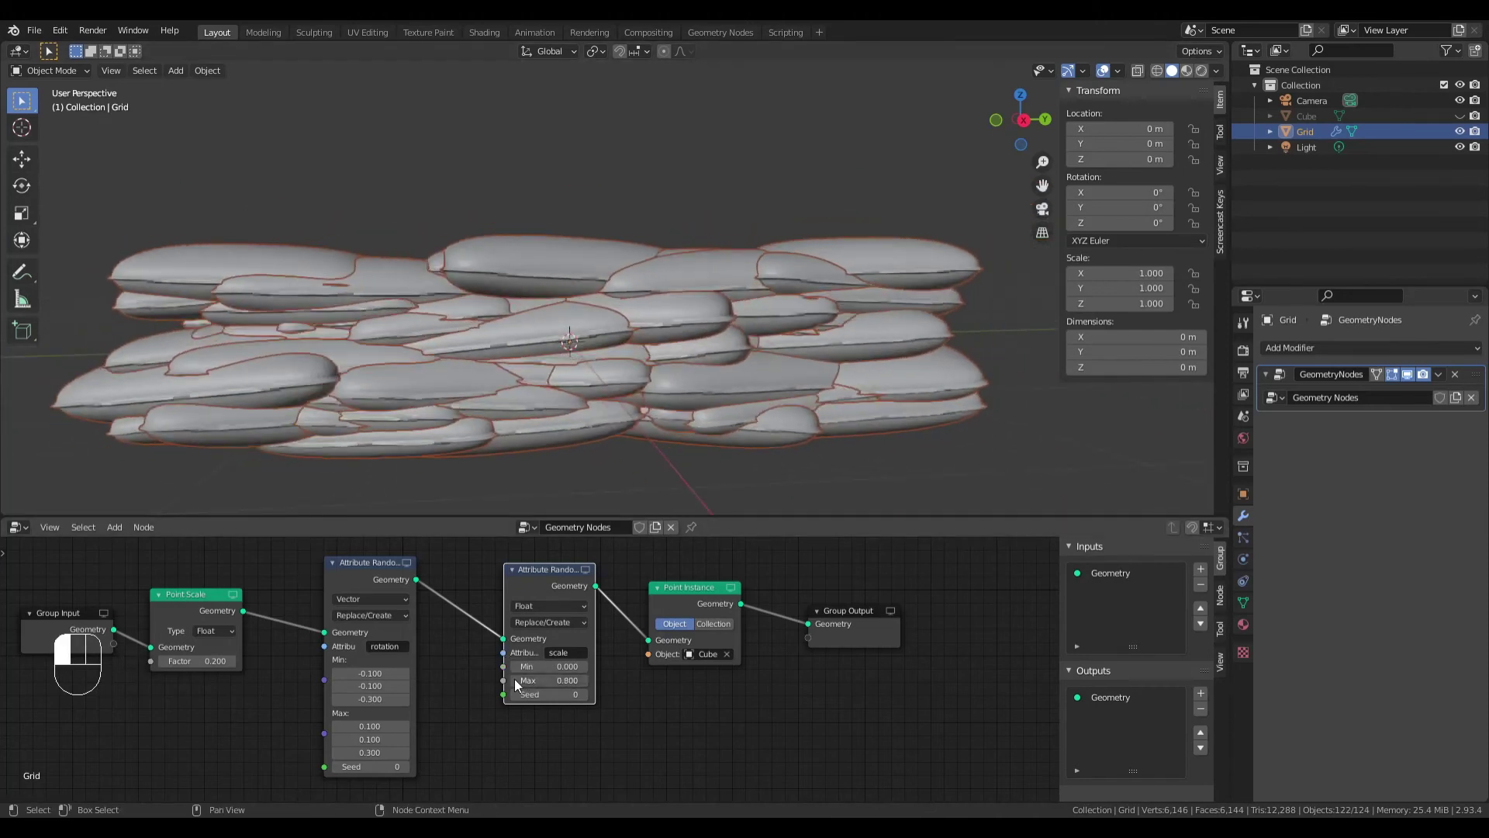
{"action": "left_click", "coordinate": [513, 679]}
{"action": "left_click", "coordinate": [514, 680]}
{"action": "left_click", "coordinate": [514, 681]}
{"action": "left_click", "coordinate": [515, 680]}
{"action": "left_click", "coordinate": [514, 680]}
{"action": "left_click", "coordinate": [515, 681]}
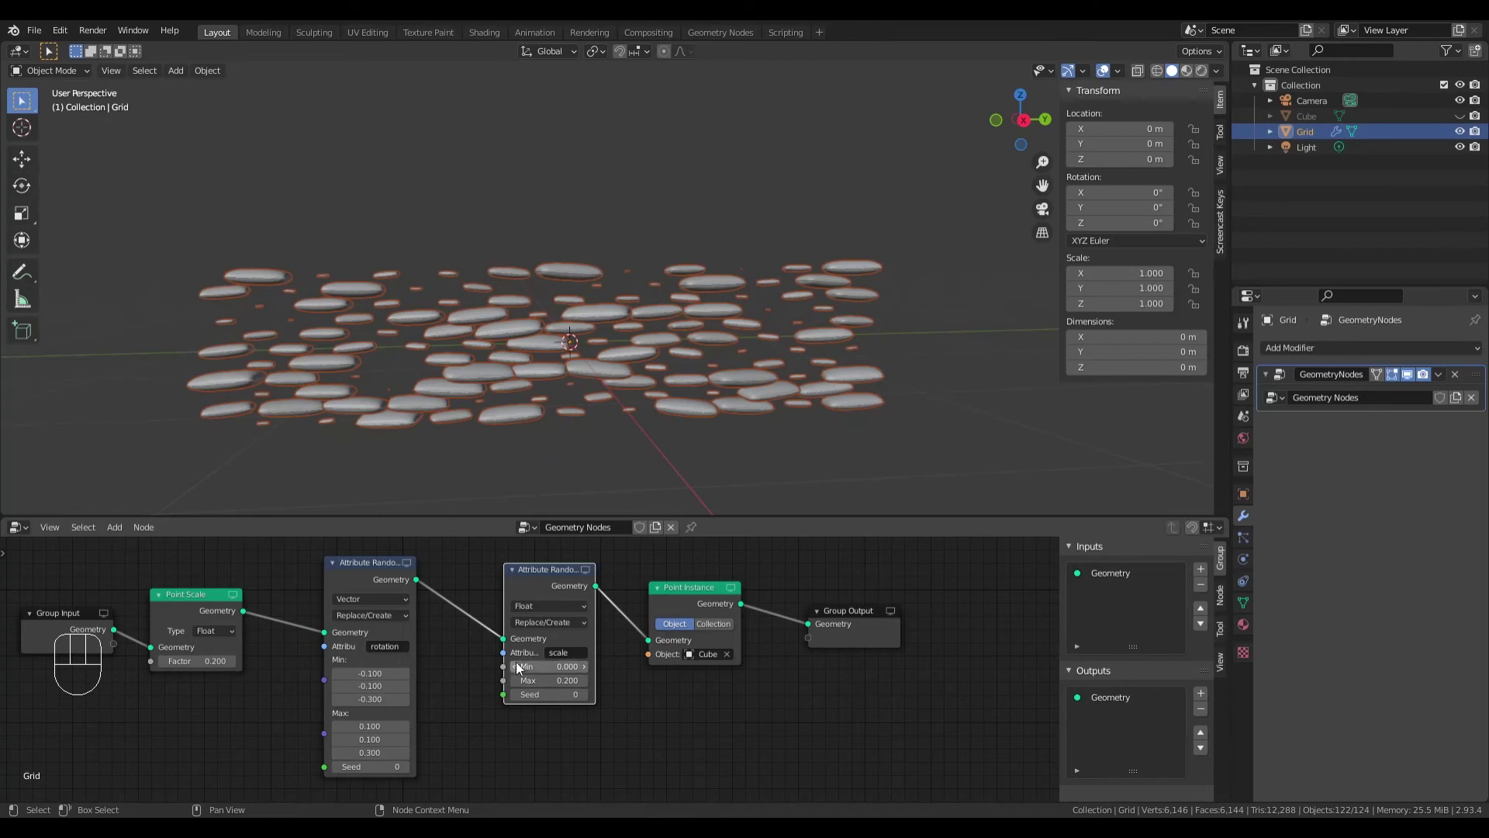
{"action": "left_click_drag", "start_coordinate": [560, 667], "coordinate": [617, 653]}
{"action": "middle_click_drag", "start_coordinate": [560, 441], "coordinate": [653, 364]}
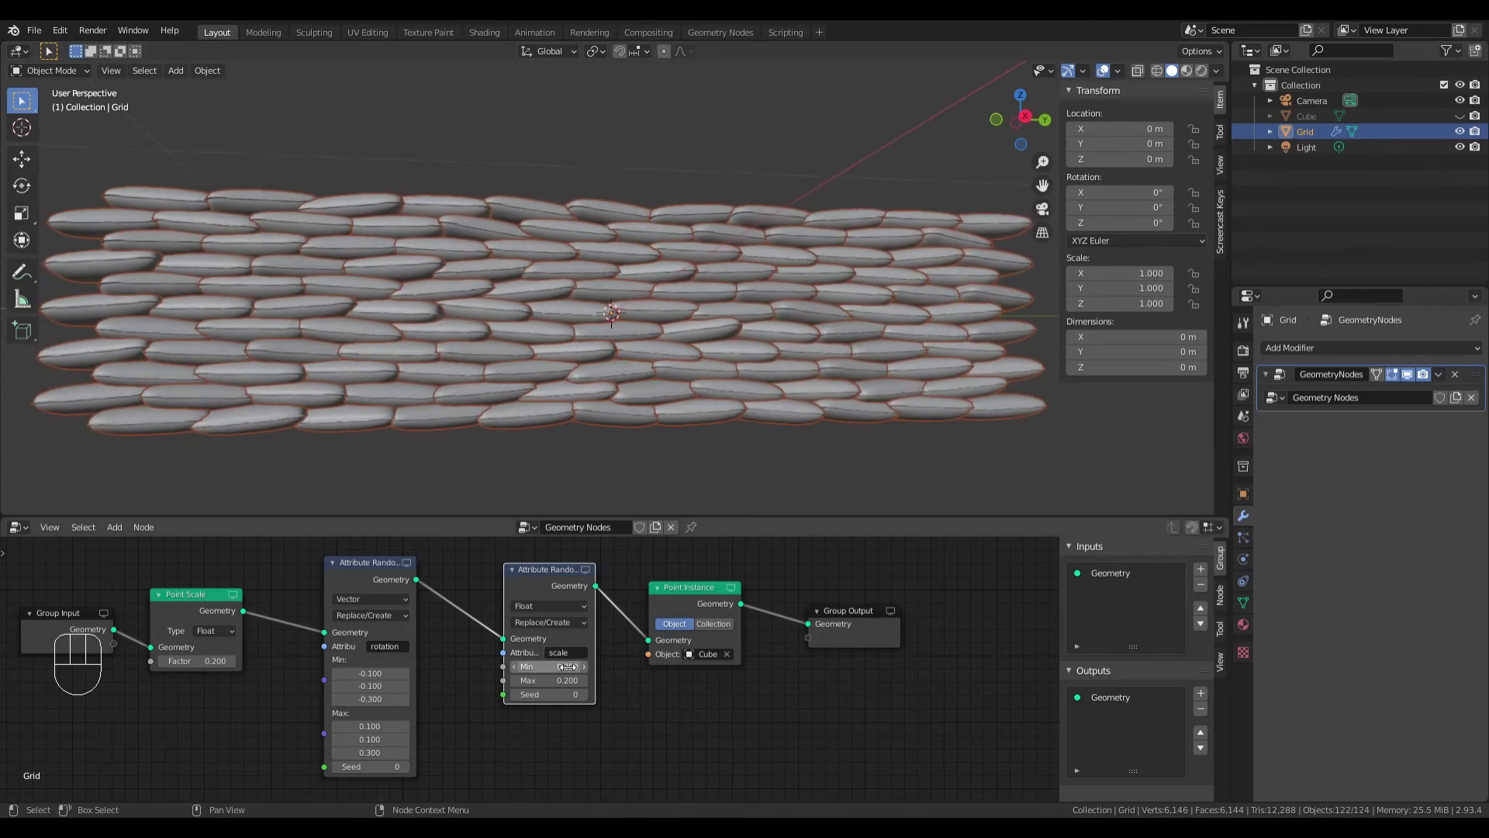
Step: Set the random scale's Min to 0.15 and inspect the size variation of the sandbags up close
{"action": "left_click", "coordinate": [567, 667]}
{"action": "type", "text": "0.1.5"}
{"action": "key", "text": "Return"}
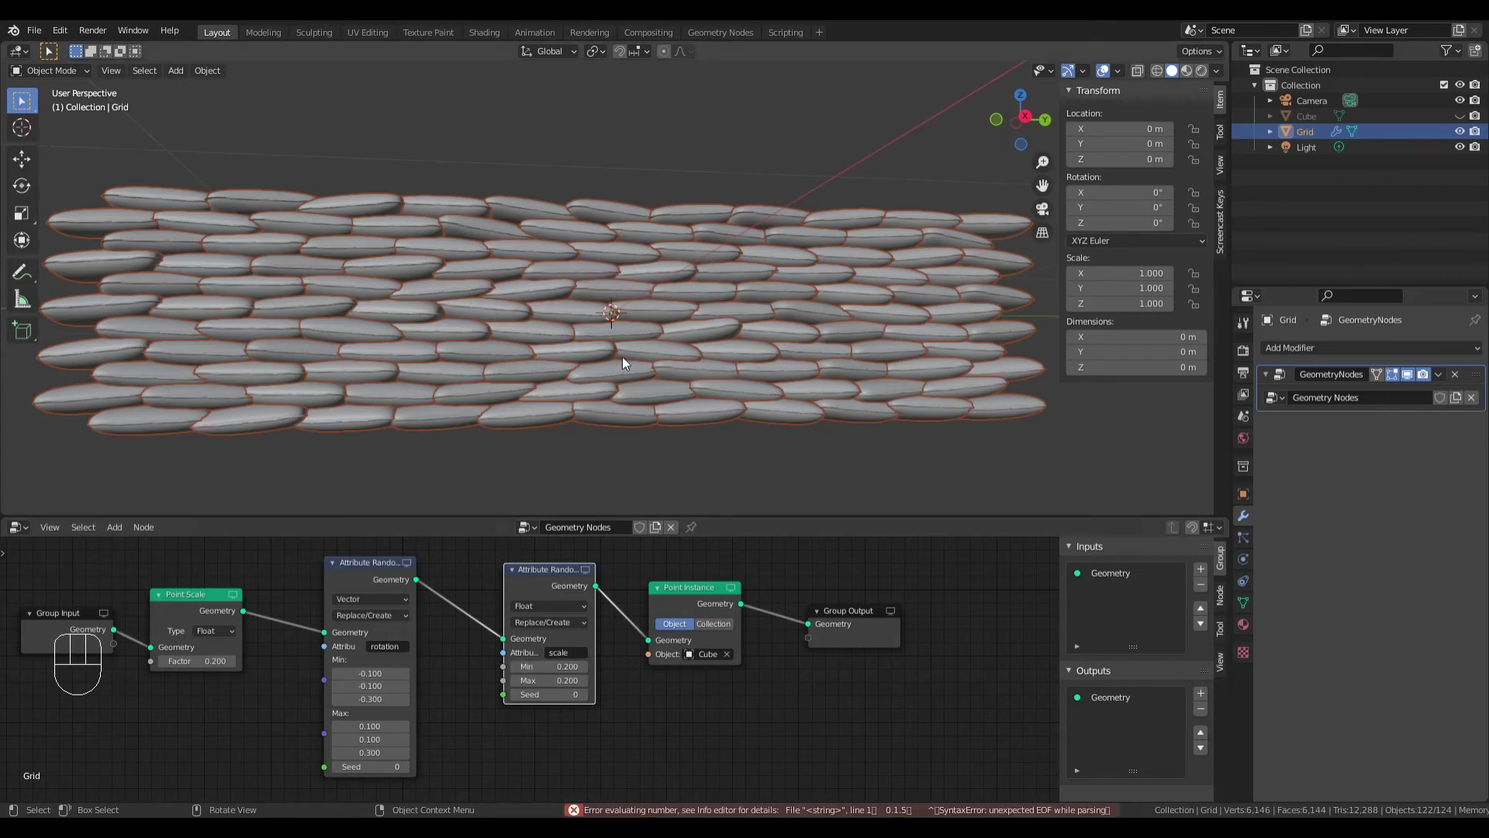
{"action": "left_click", "coordinate": [568, 671]}
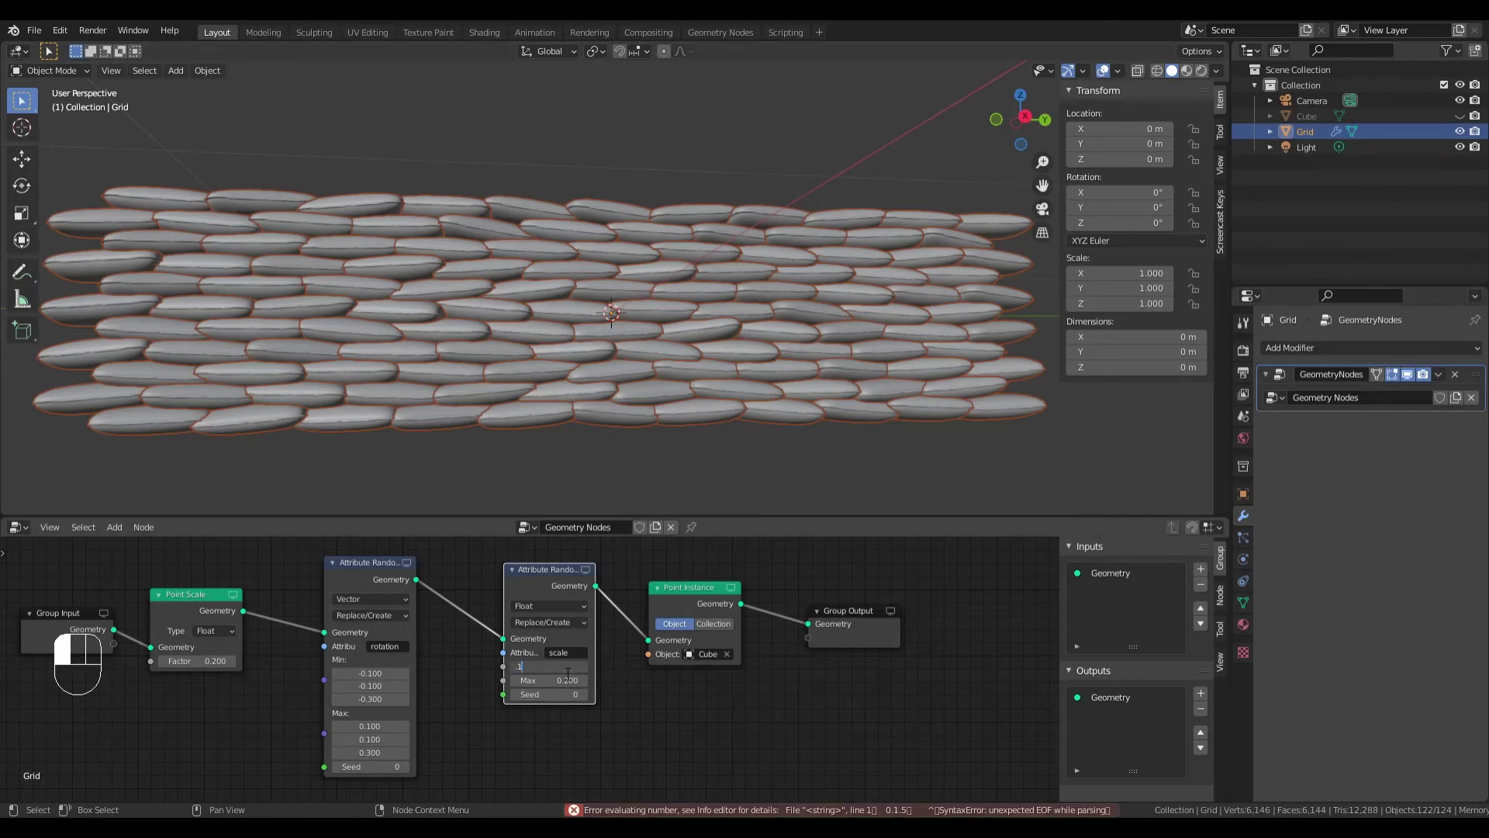
{"action": "key", "text": "Return"}
{"action": "scroll", "coordinate": [647, 395], "scroll_direction": "up", "scroll_amount": 3}
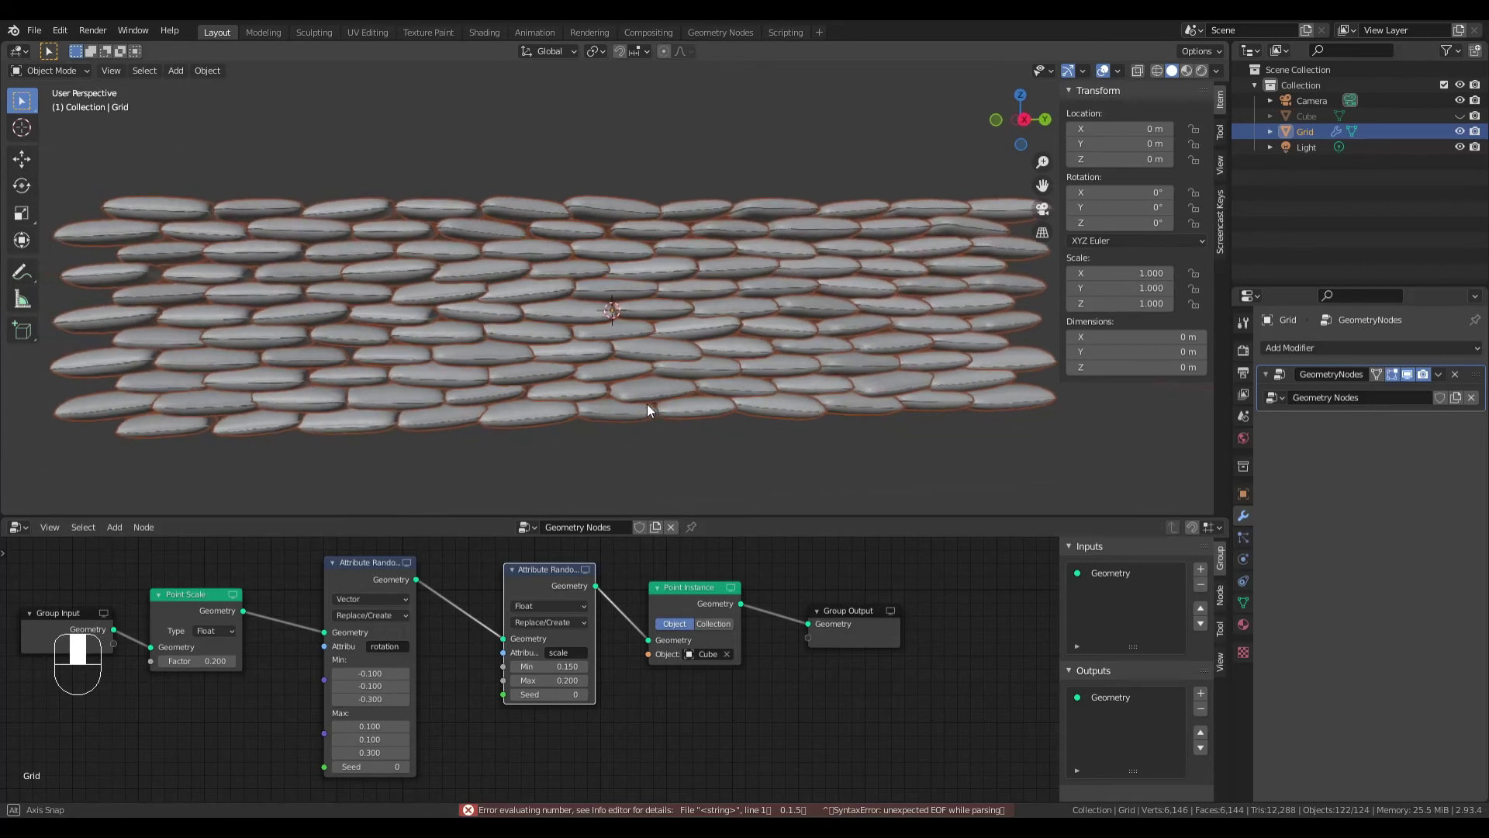
{"action": "middle_click_drag", "start_coordinate": [706, 413], "coordinate": [690, 346]}
{"action": "scroll", "coordinate": [701, 380], "scroll_direction": "up", "scroll_amount": 2}
{"action": "scroll", "coordinate": [691, 346], "scroll_direction": "up", "scroll_amount": 1}
{"action": "scroll", "coordinate": [677, 385], "scroll_direction": "up", "scroll_amount": 1}
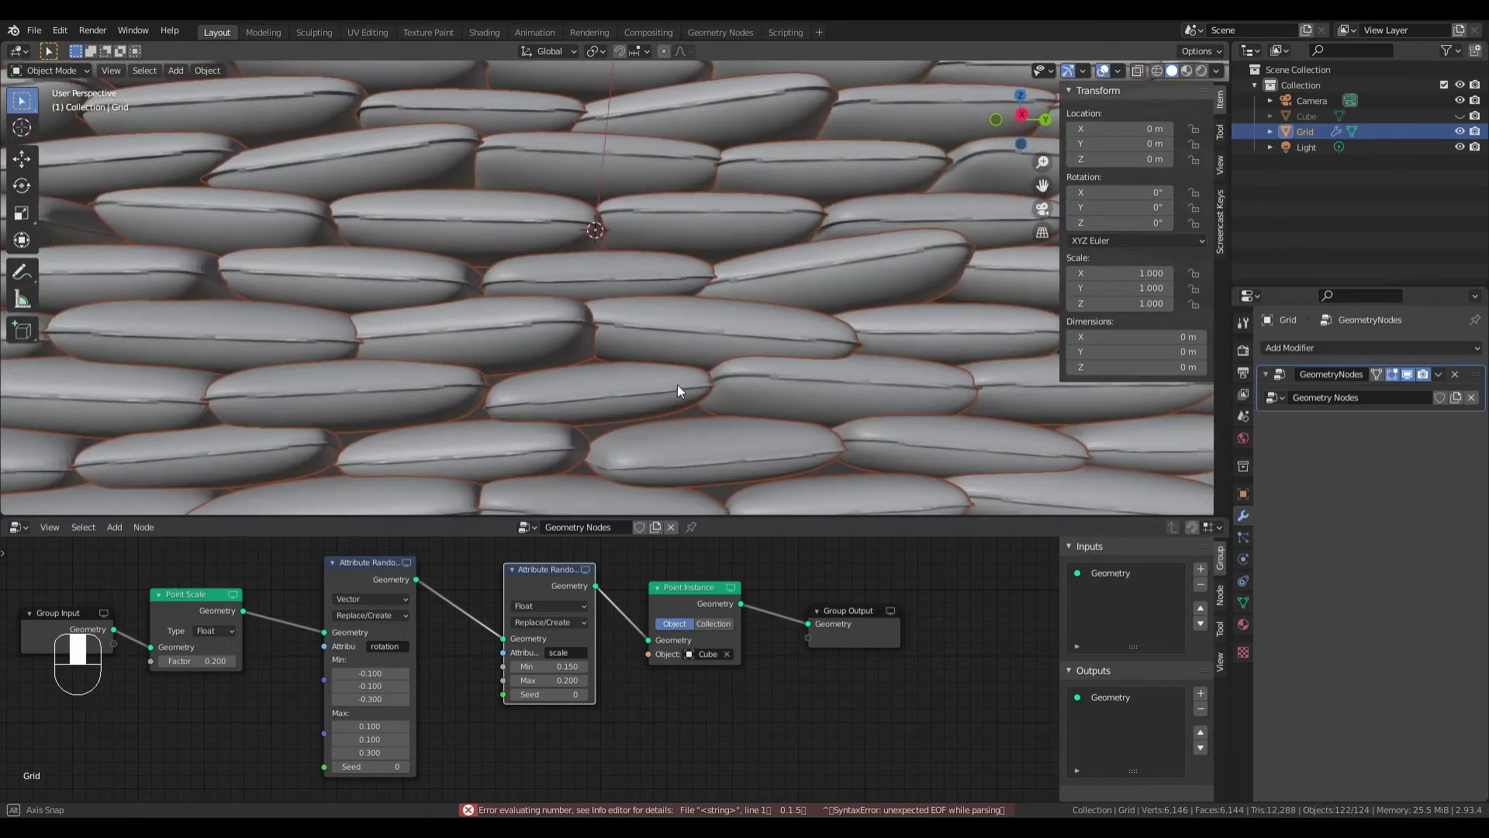
Step: Try a random scale Max of 0.3 and check the resulting wall
{"action": "left_click", "coordinate": [547, 680]}
{"action": "type", "text": "0.3"}
{"action": "key", "text": "Return"}
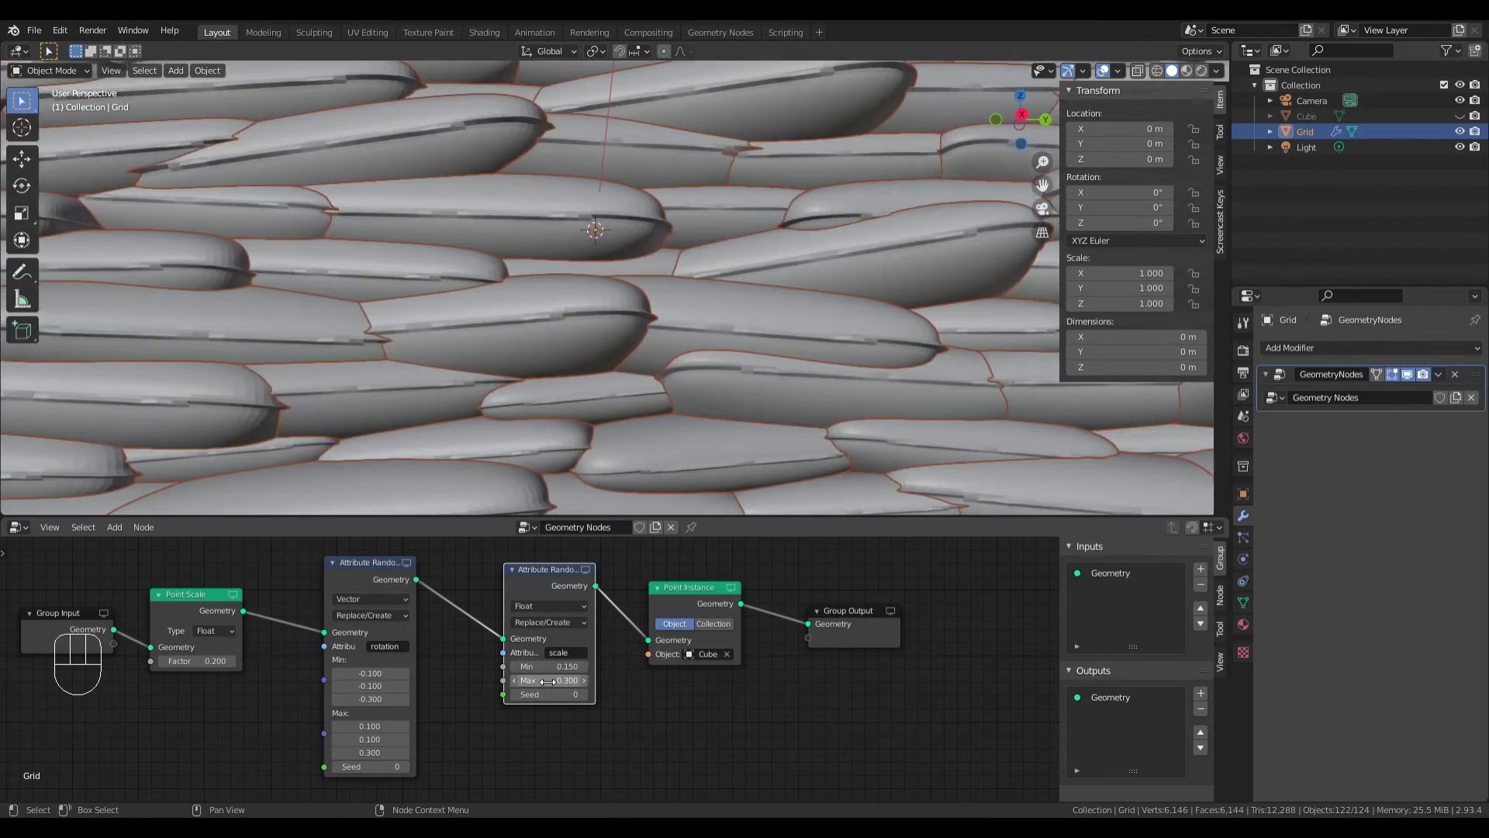
{"action": "scroll", "coordinate": [633, 349], "scroll_direction": "down", "scroll_amount": 4}
{"action": "middle_click_drag", "start_coordinate": [630, 361], "coordinate": [644, 388]}
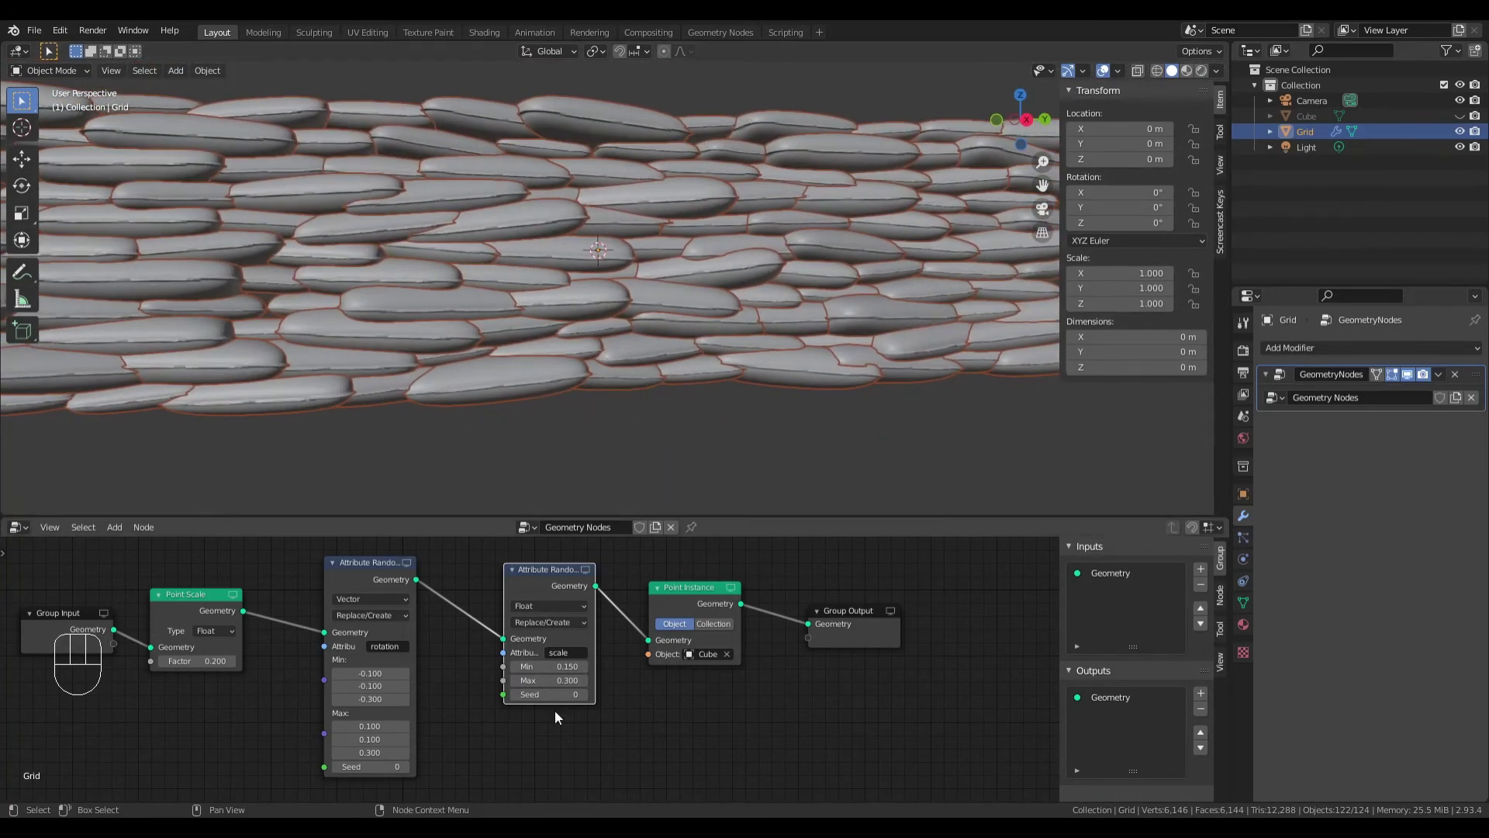
Step: Set the random scale range to a Max of 0.22 and a Min of 0.18
{"action": "left_click", "coordinate": [568, 680]}
{"action": "type", "text": ".22"}
{"action": "key", "text": "Return"}
{"action": "left_click", "coordinate": [568, 669]}
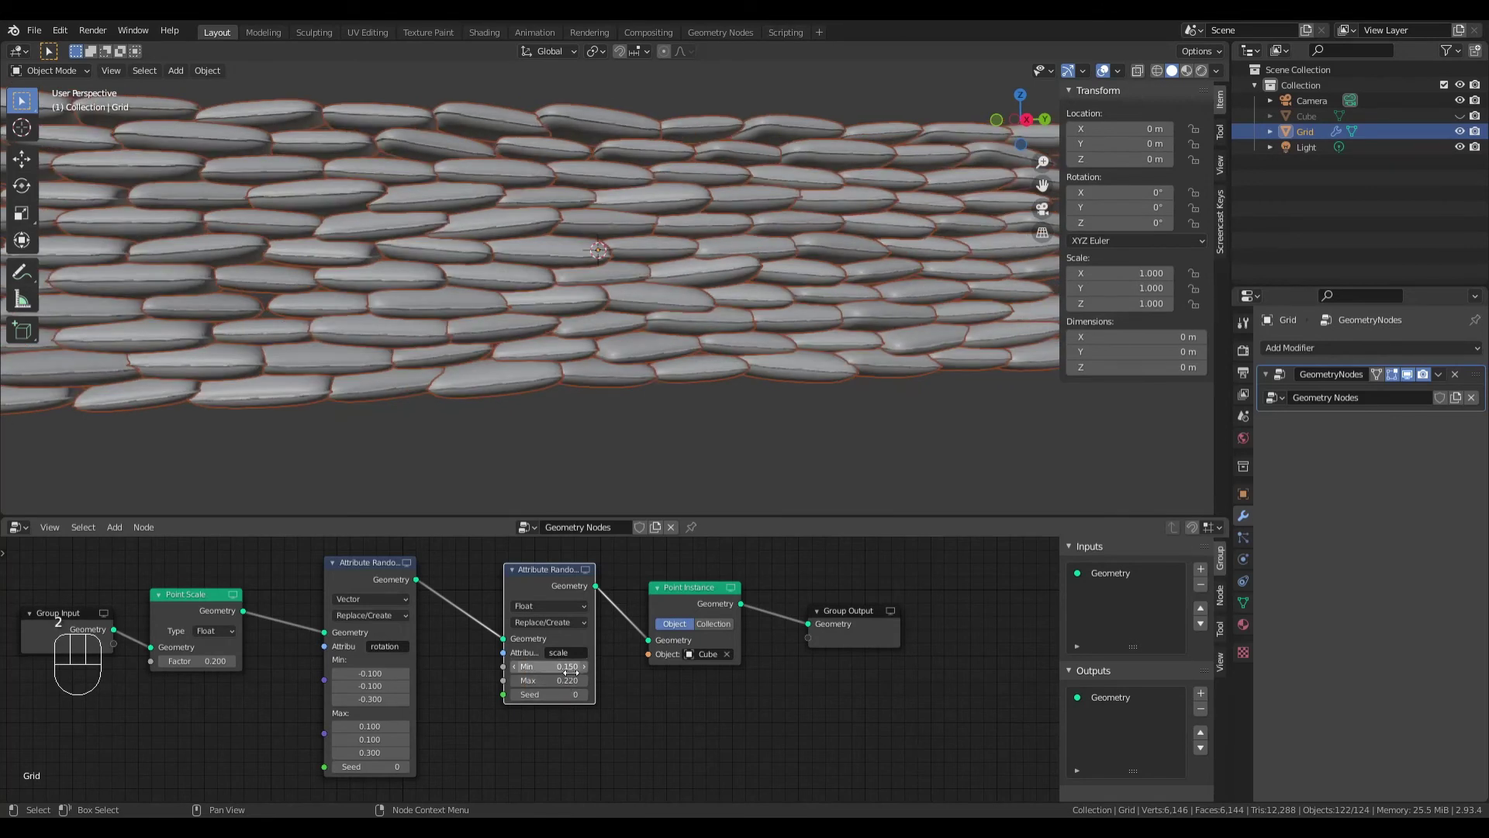
{"action": "type", "text": ".1"}
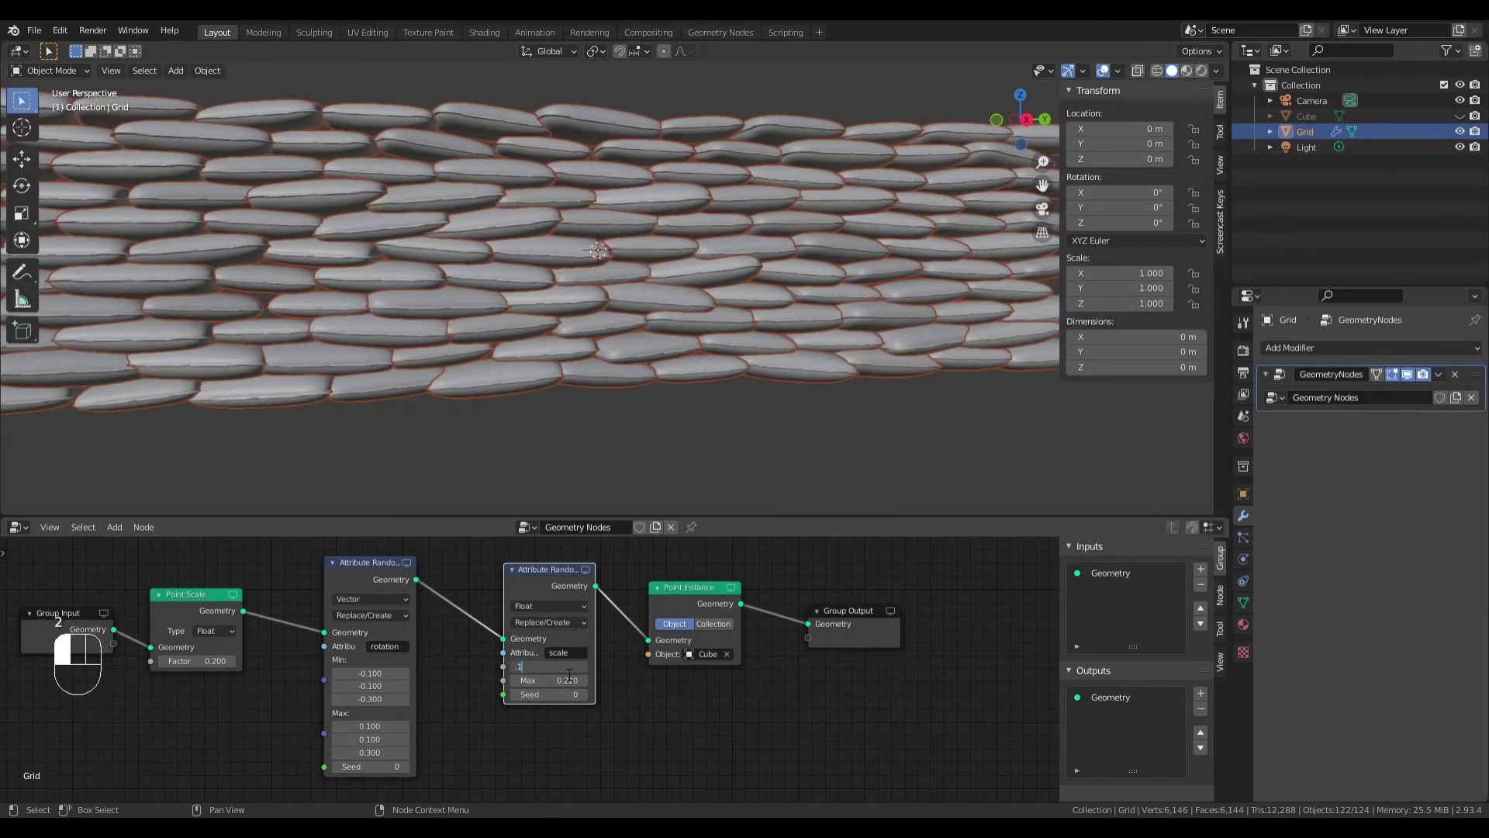
{"action": "type", "text": "8"}
{"action": "key", "text": "Return"}
{"action": "middle_click_drag", "start_coordinate": [673, 304], "coordinate": [664, 364]}
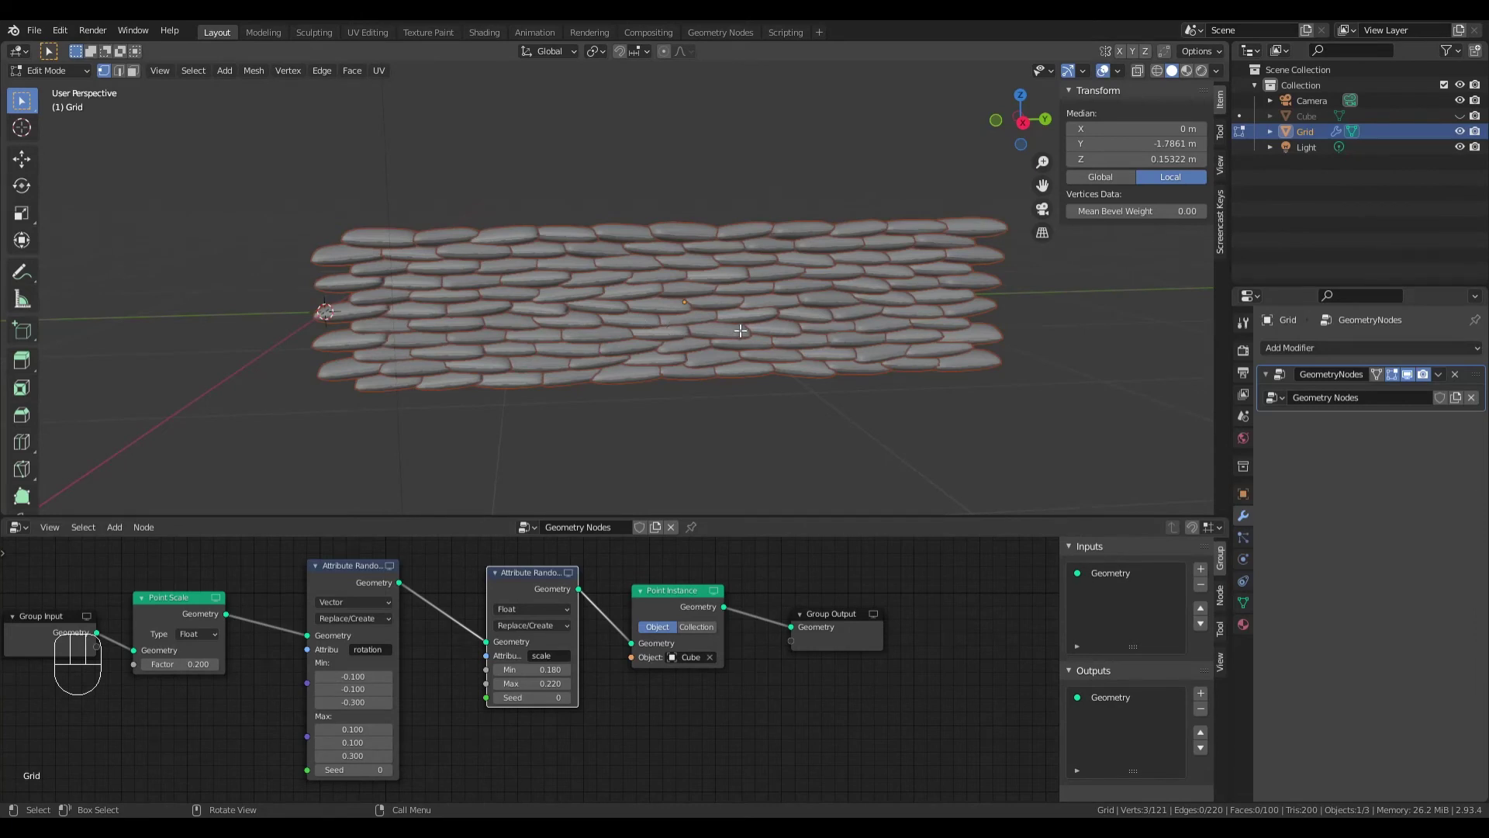
Step: Show the grid in wireframe shading to reveal its vertices beneath the sandbags
{"action": "middle_click_drag", "start_coordinate": [661, 335], "coordinate": [674, 335]}
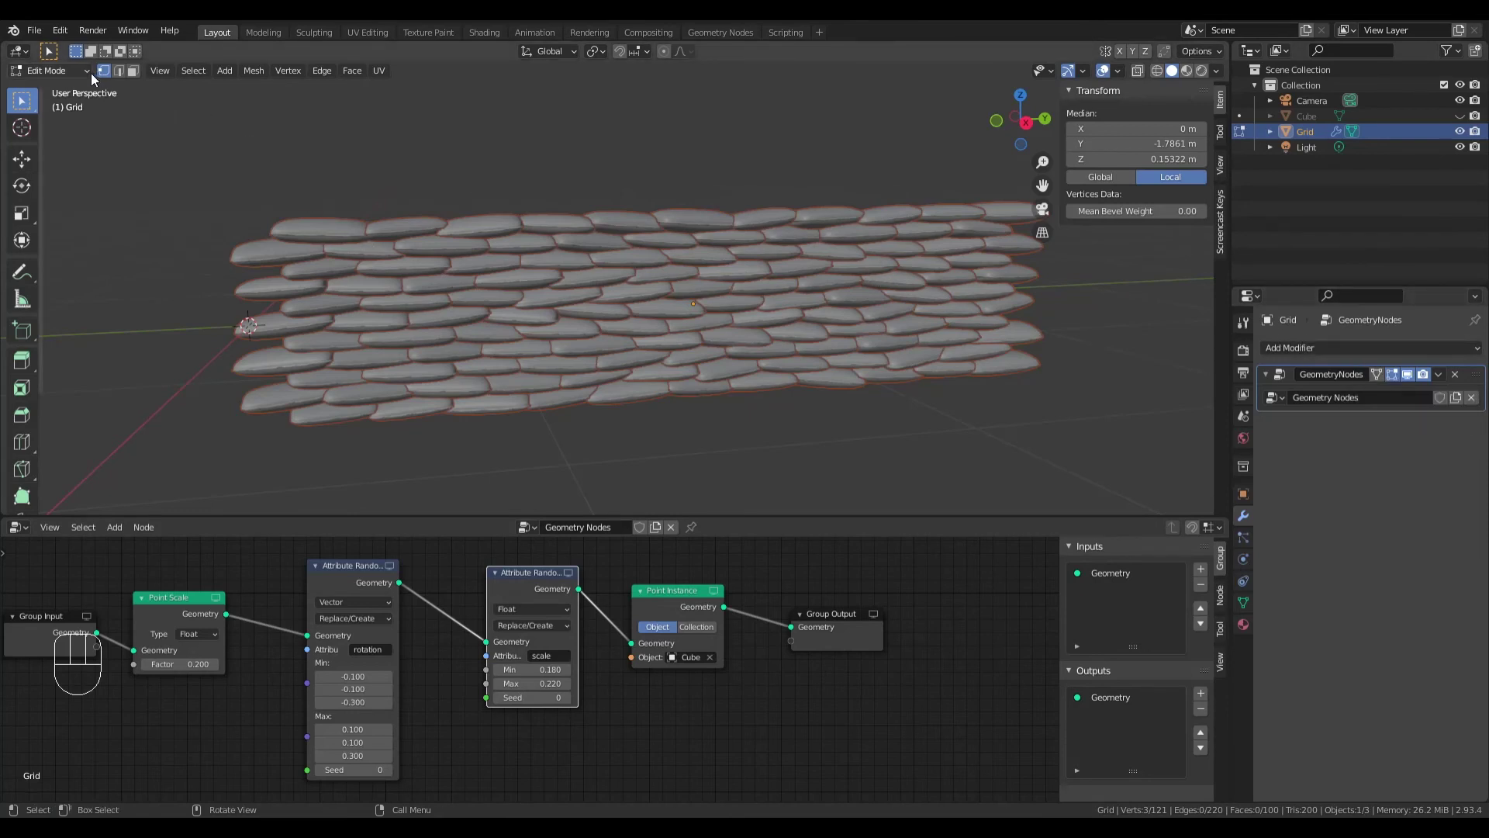
{"action": "left_click", "coordinate": [468, 237]}
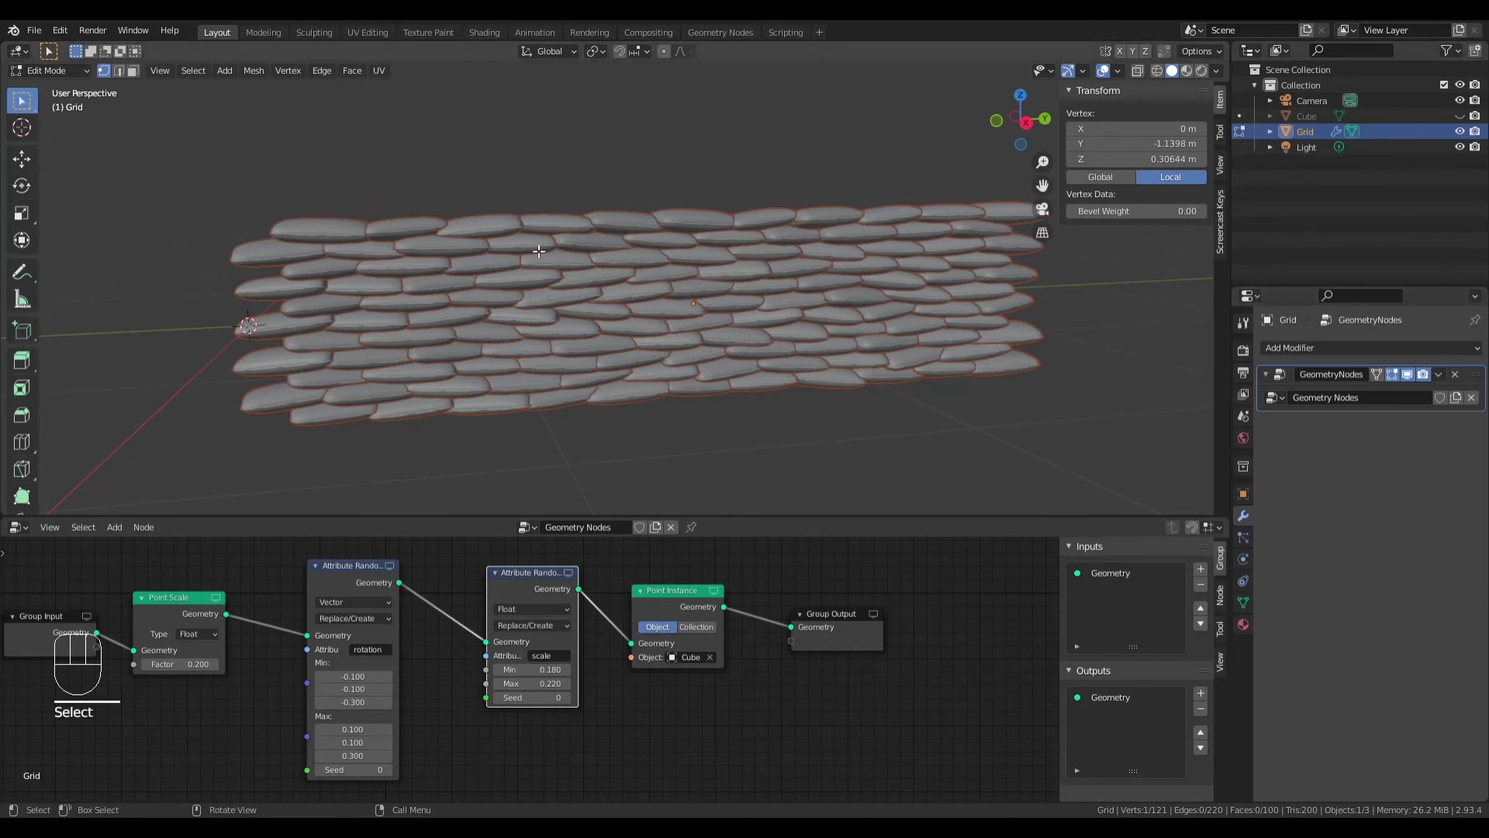
{"action": "middle_click_drag", "start_coordinate": [539, 250], "coordinate": [795, 283]}
{"action": "key", "text": "z"}
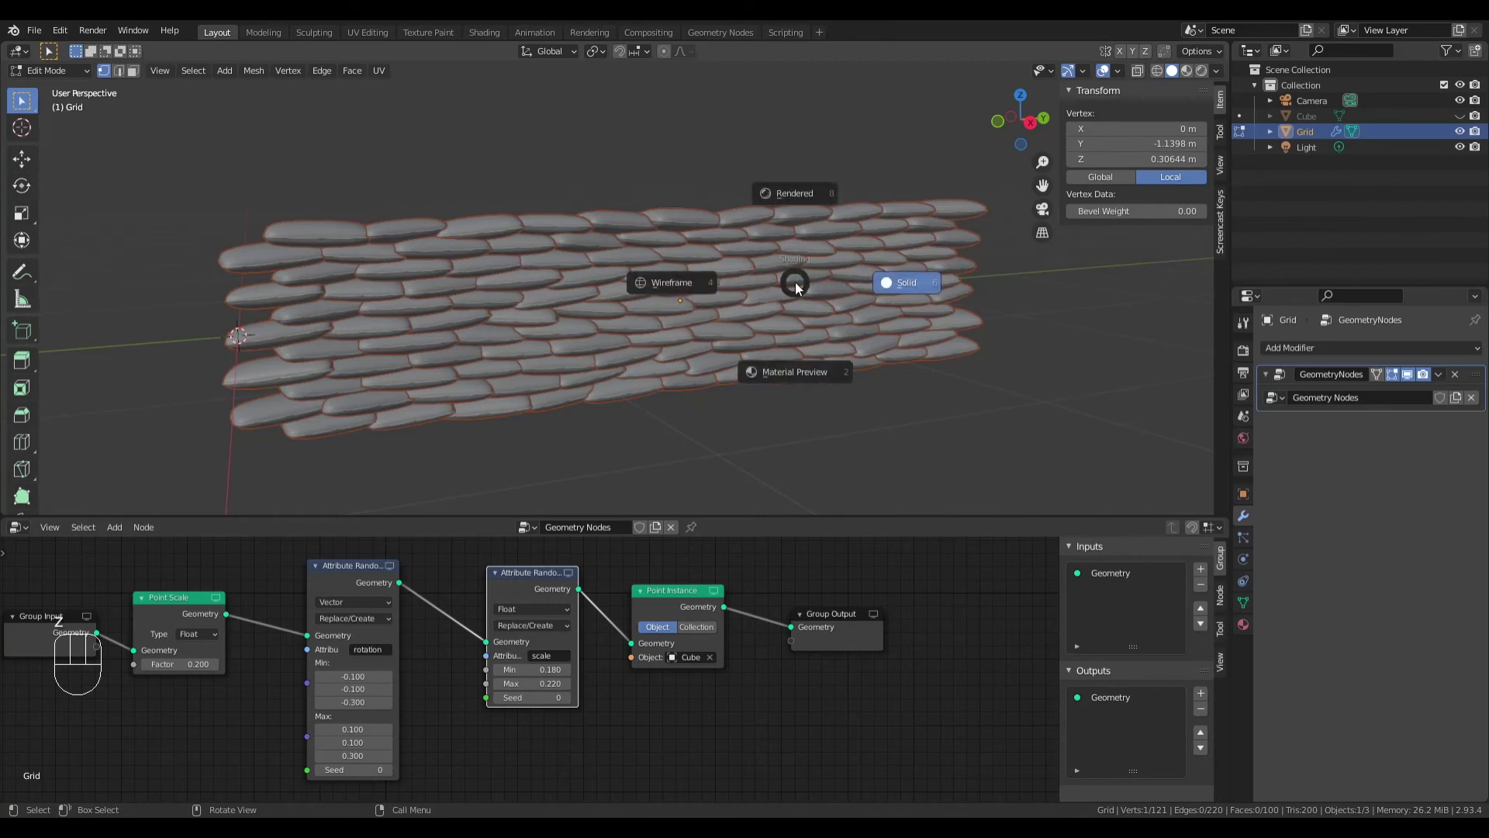
{"action": "left_click", "coordinate": [671, 282]}
{"action": "middle_click_drag", "start_coordinate": [522, 298], "coordinate": [637, 275]}
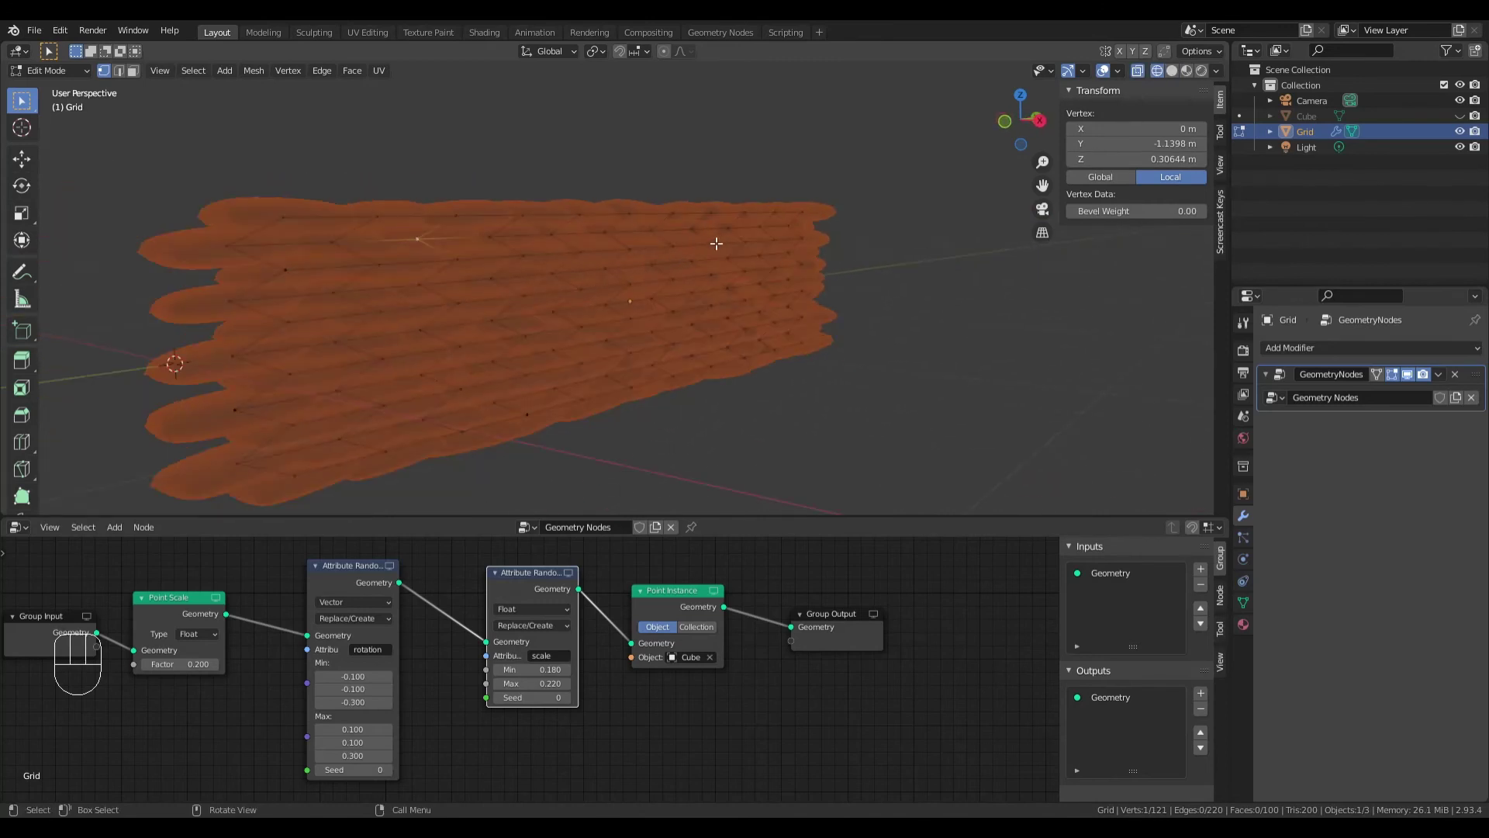
{"action": "key", "text": "z"}
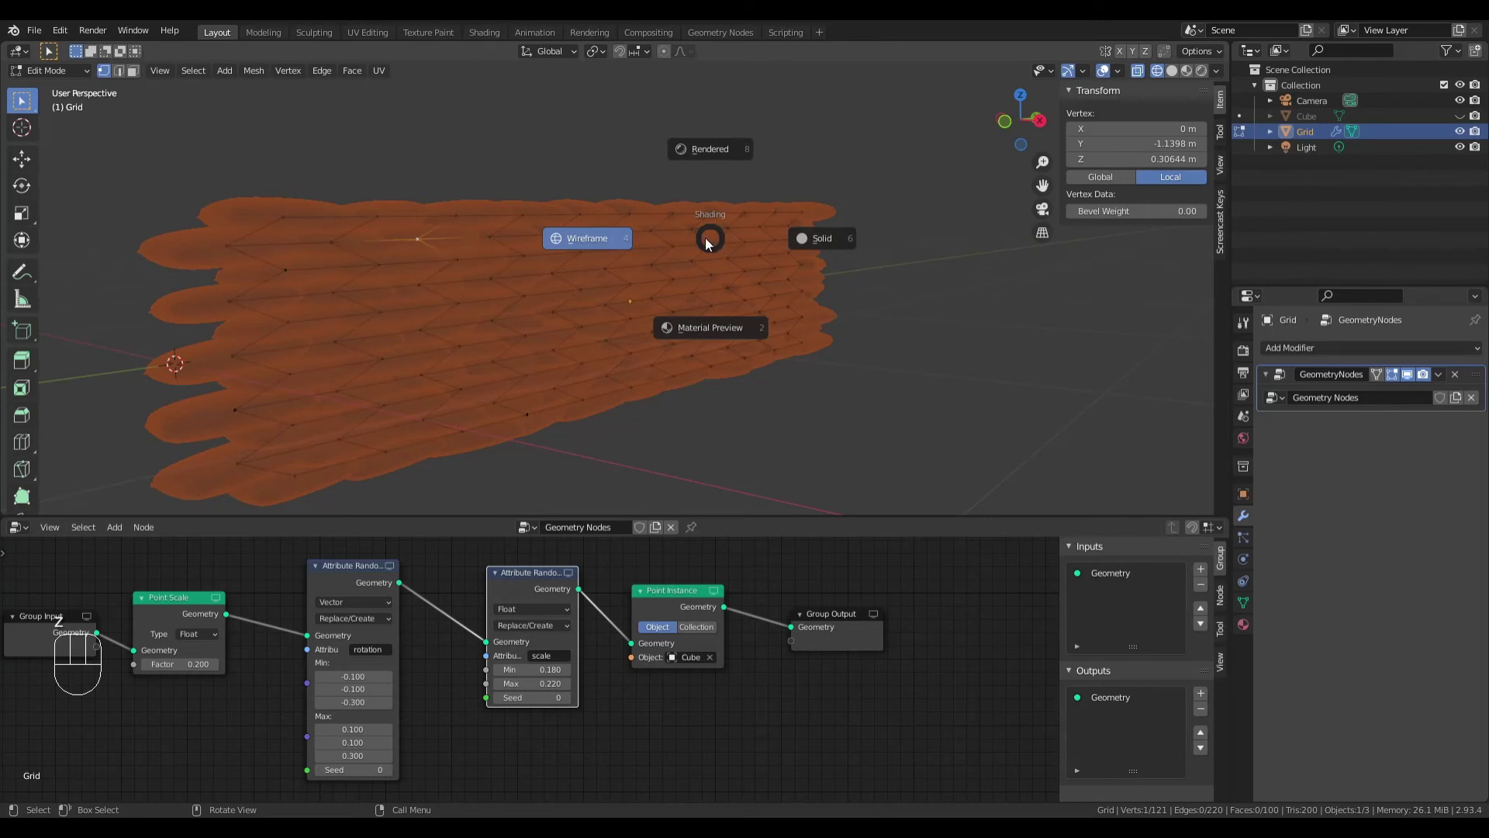
{"action": "left_click", "coordinate": [621, 242]}
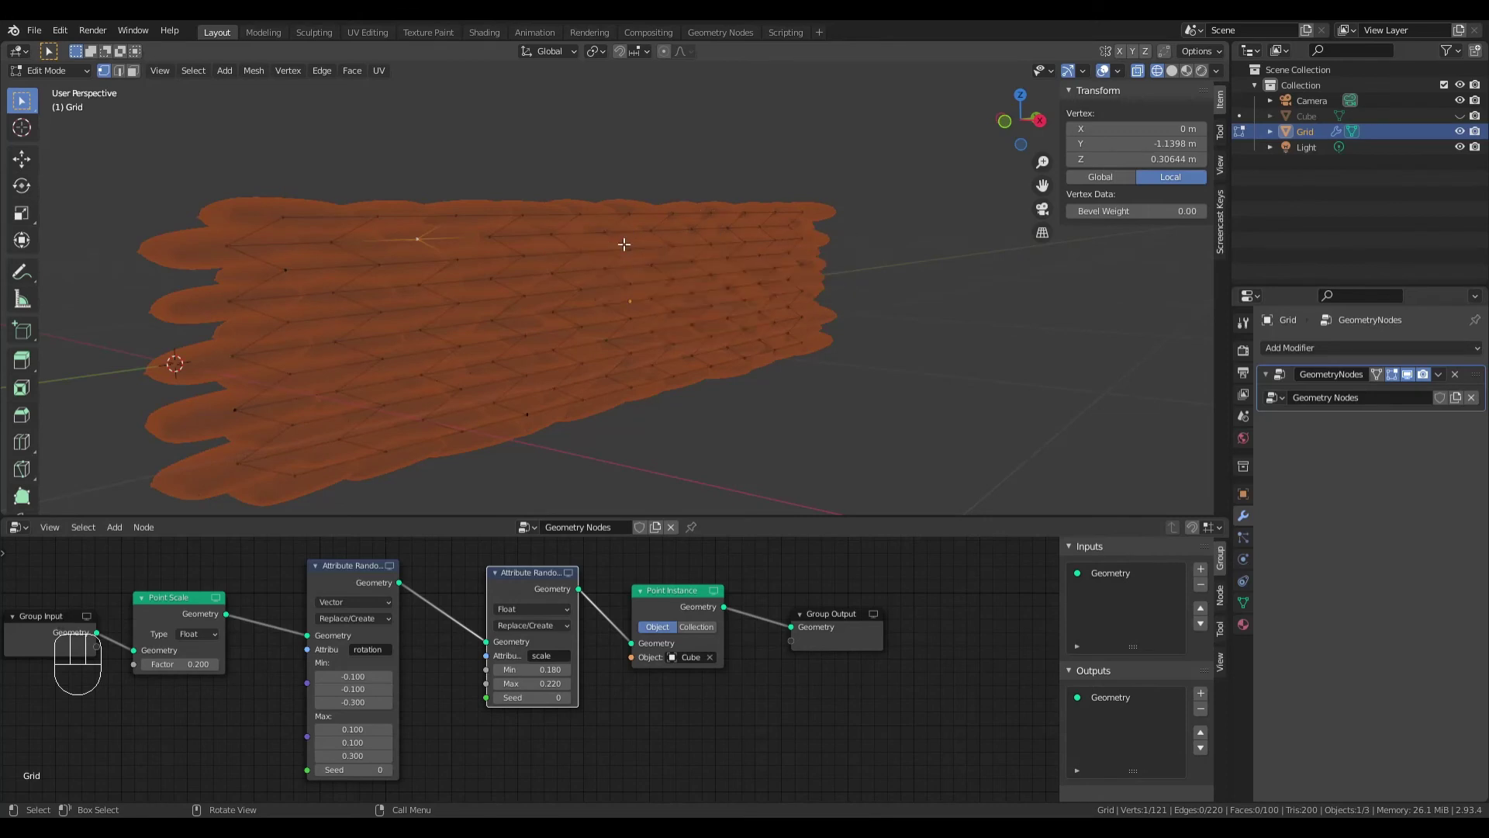
{"action": "middle_click_drag", "start_coordinate": [578, 263], "coordinate": [501, 270]}
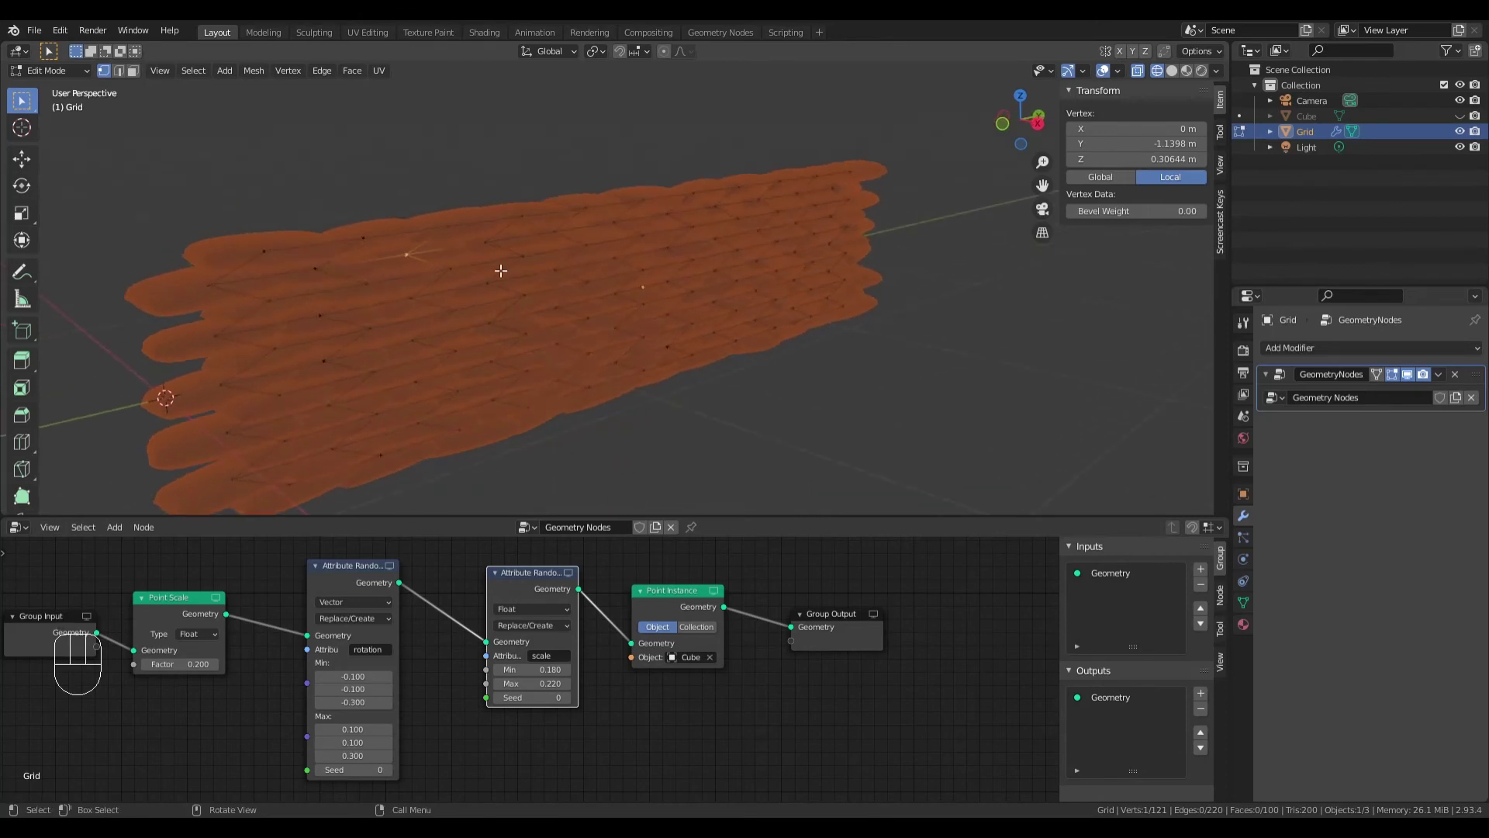
Step: Select a vertex near the middle of the grid's top row and move it up about 0.155 m along Z
{"action": "left_click", "coordinate": [306, 259]}
{"action": "middle_click_drag", "start_coordinate": [304, 258], "coordinate": [379, 233]}
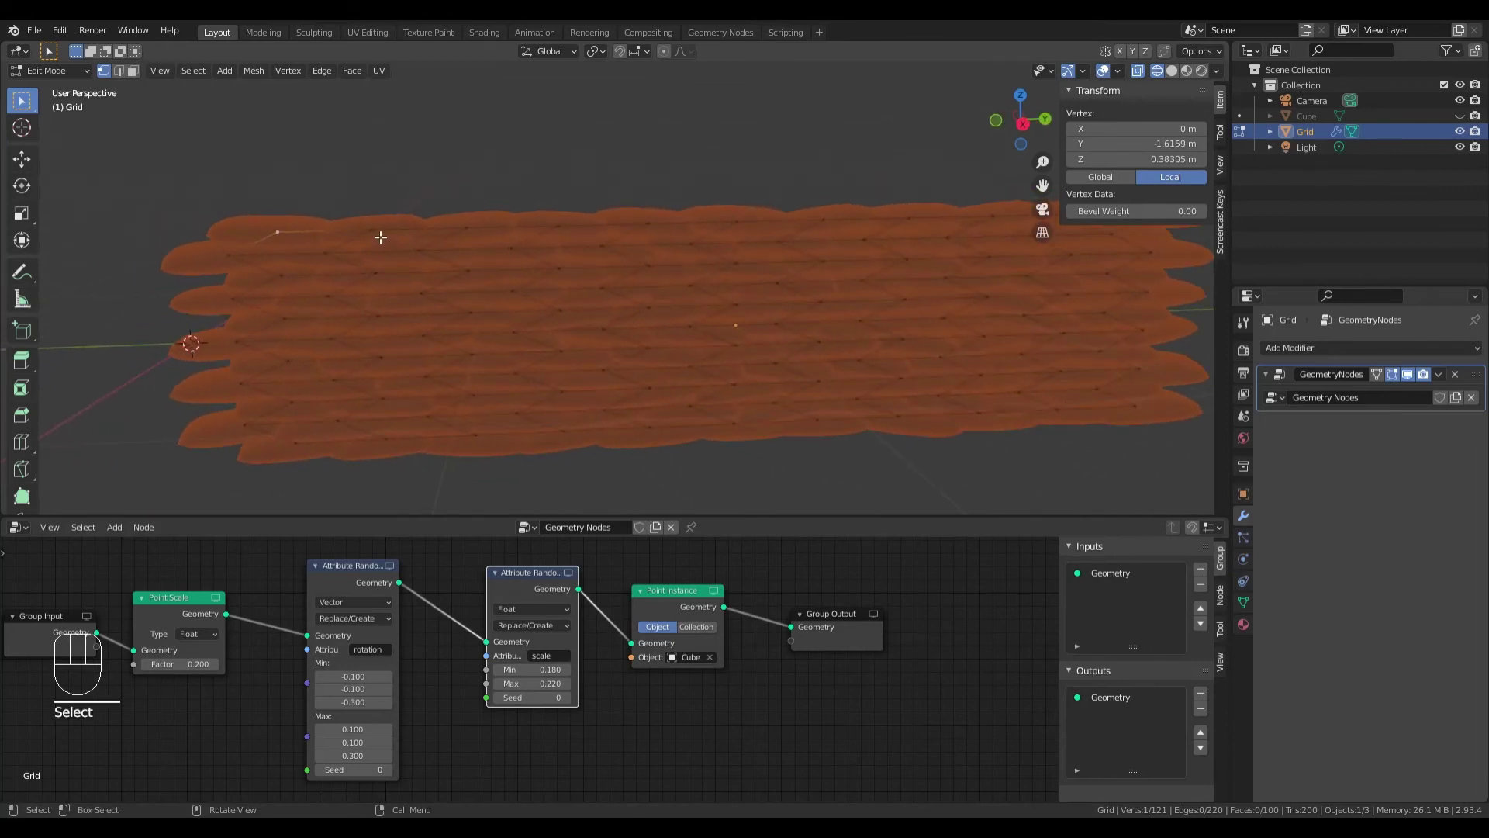
{"action": "left_click", "coordinate": [469, 231]}
{"action": "left_click", "coordinate": [561, 232]}
{"action": "left_click", "coordinate": [654, 233]}
{"action": "middle_click_drag", "start_coordinate": [695, 257], "coordinate": [700, 253]}
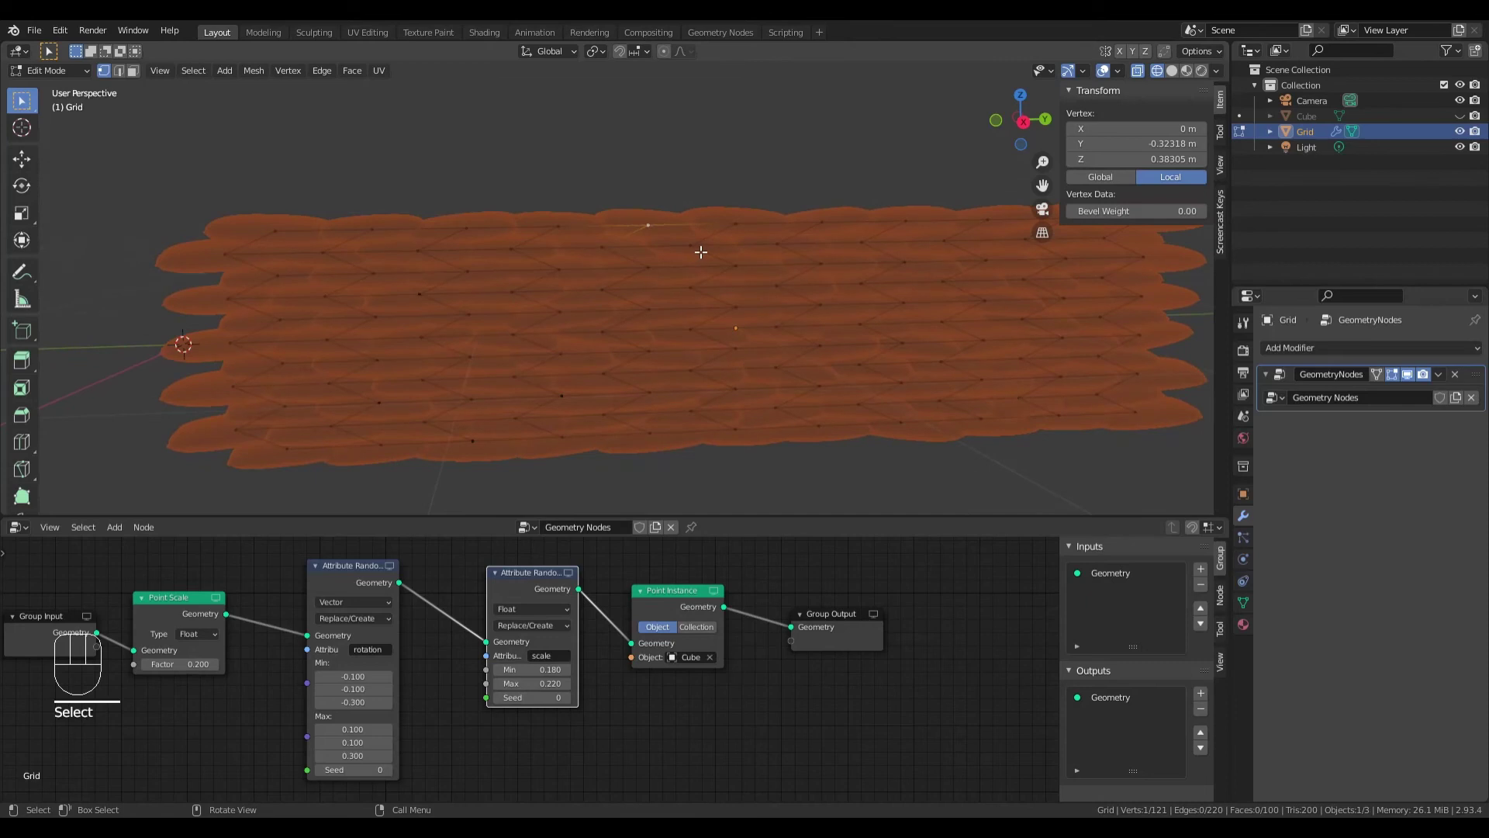
{"action": "key", "text": "g"}
{"action": "key", "text": "z"}
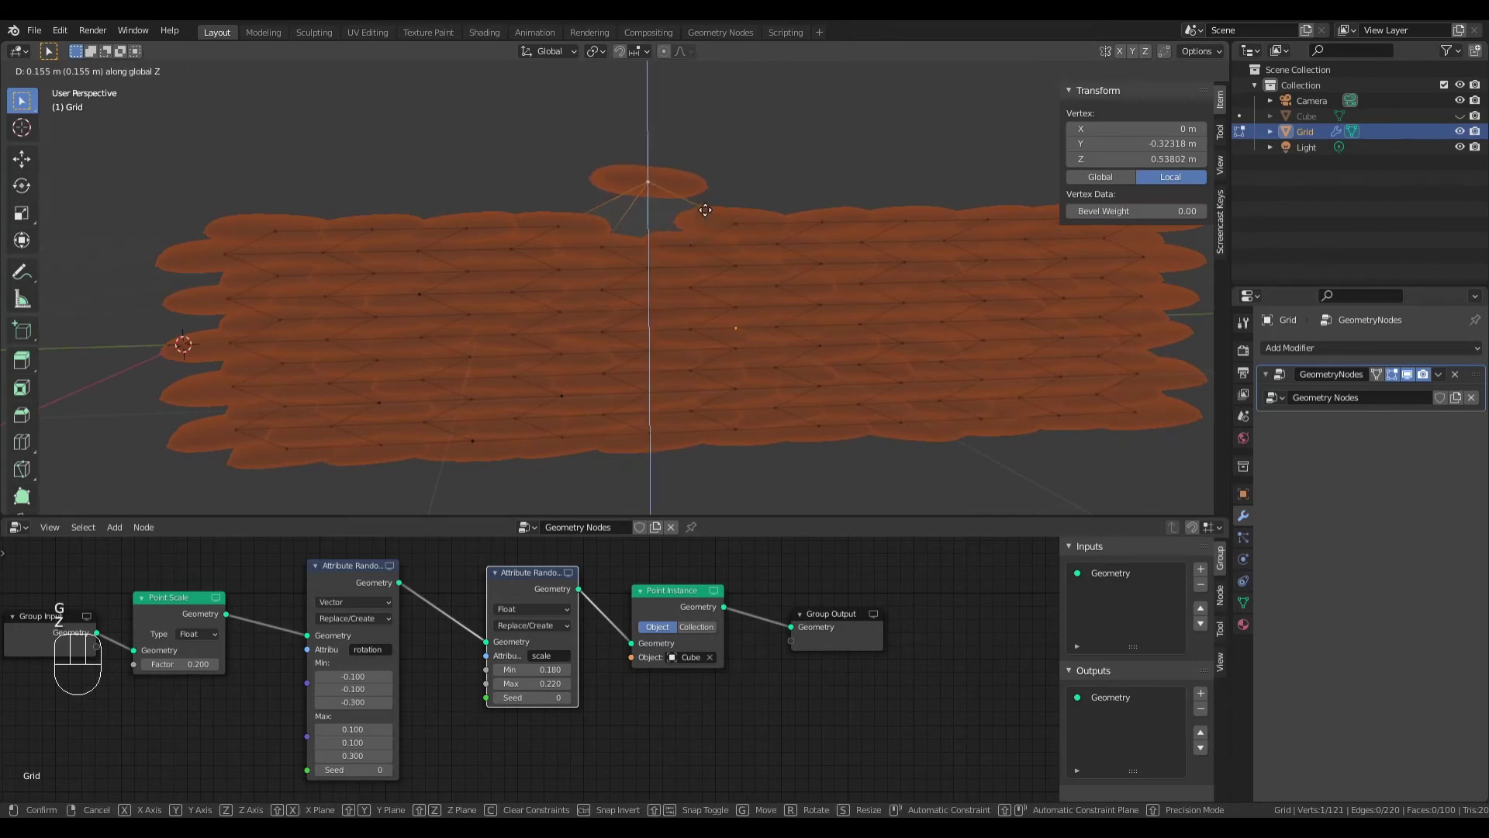
{"action": "left_click", "coordinate": [706, 211]}
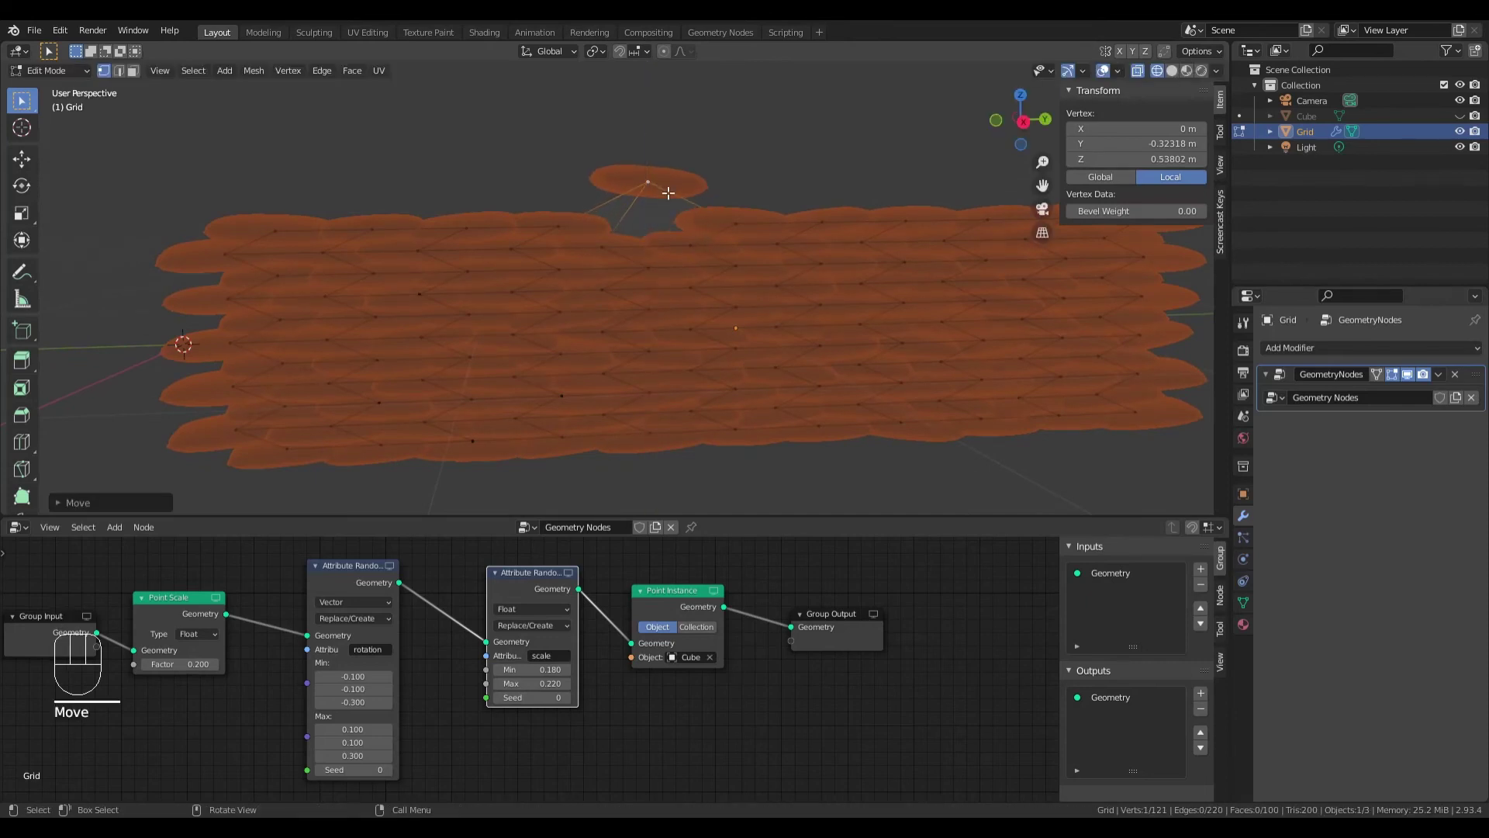
Step: Switch to solid shading and try lowering the raised vertex along Z
{"action": "key", "text": "z"}
{"action": "left_click", "coordinate": [778, 216]}
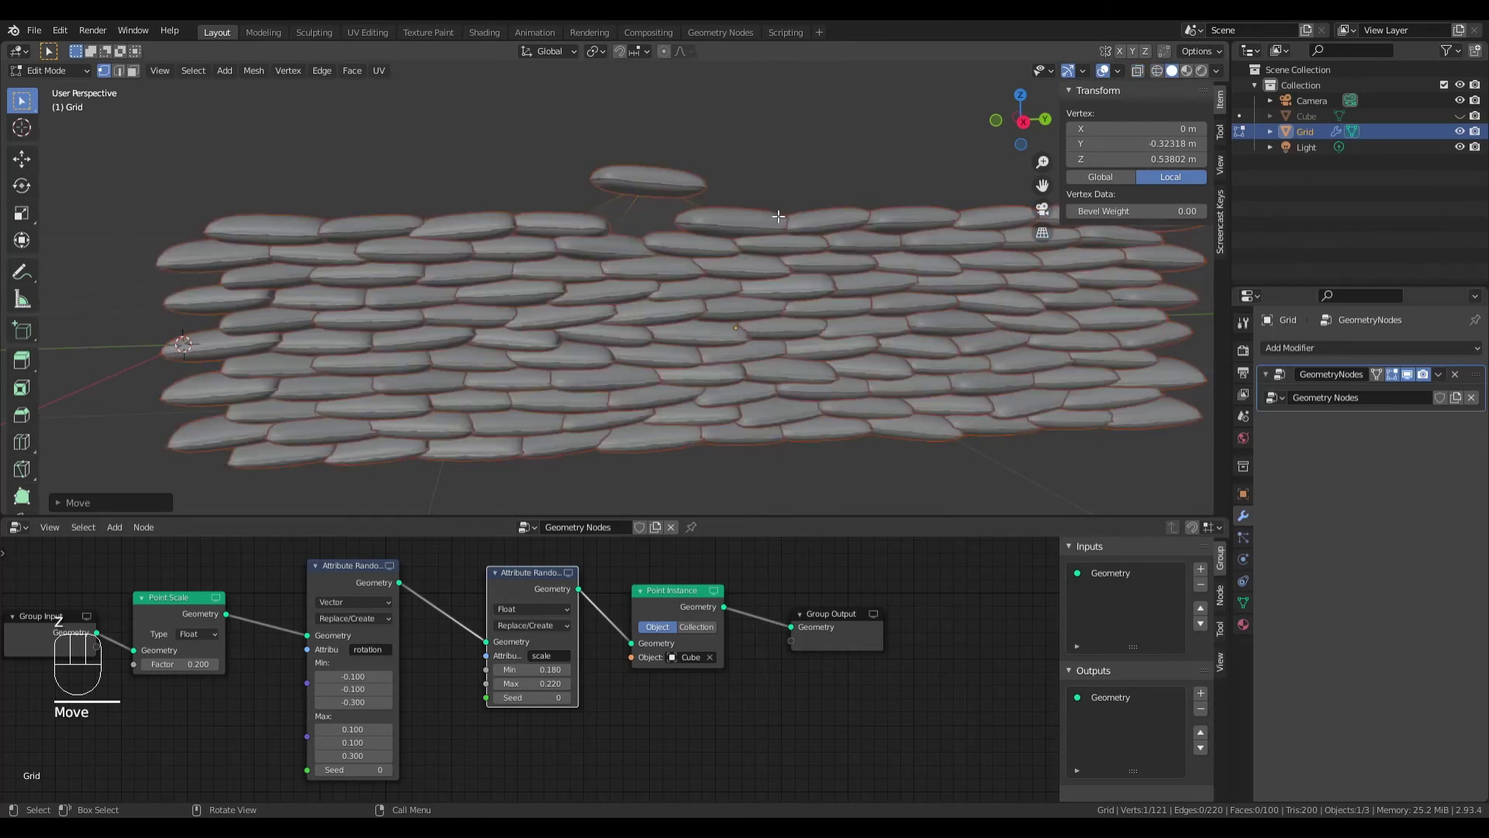
{"action": "middle_click_drag", "start_coordinate": [647, 287], "coordinate": [673, 258]}
{"action": "key", "text": "g"}
{"action": "key", "text": "z"}
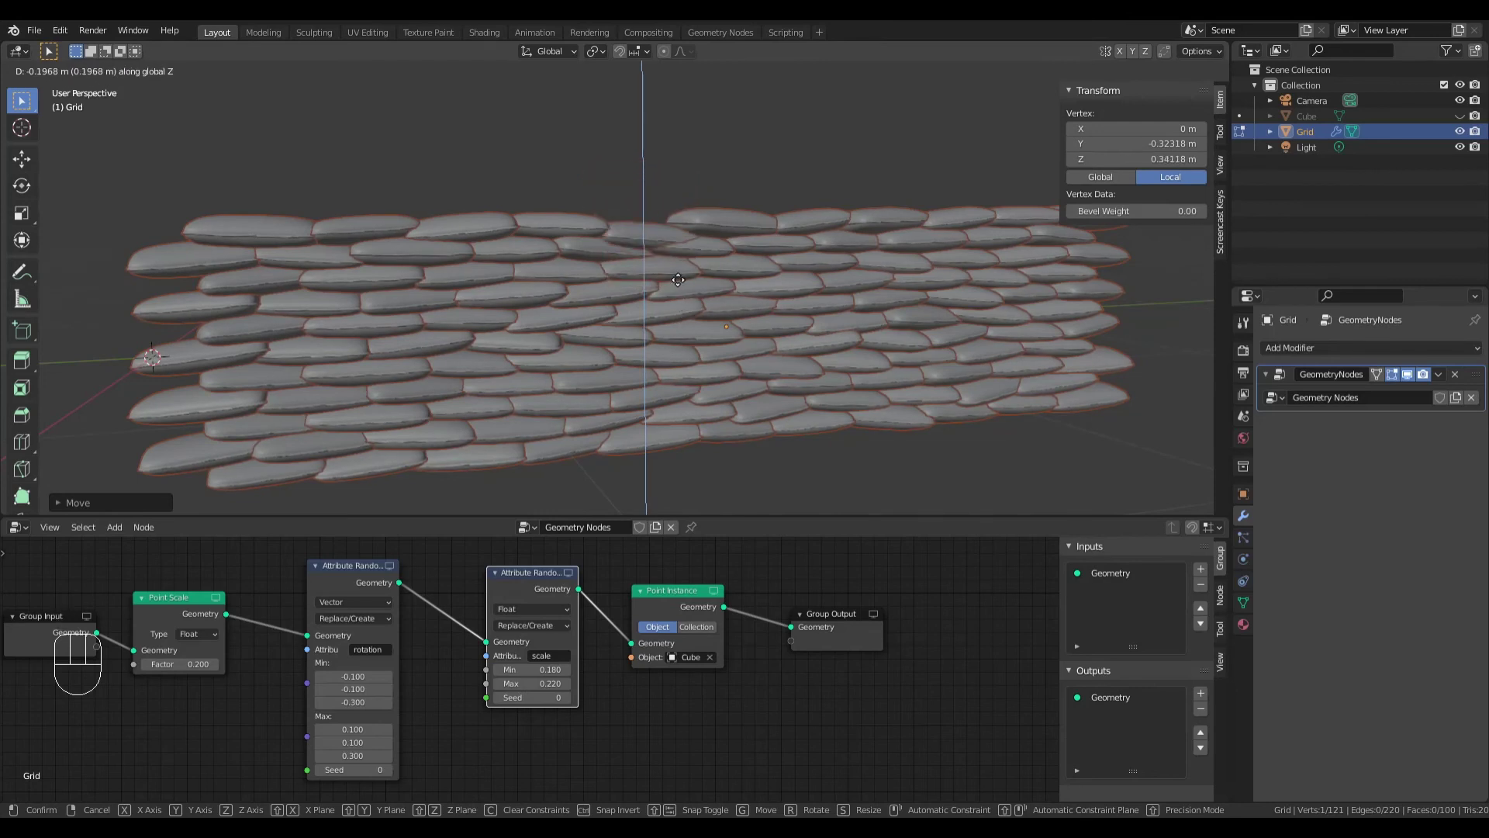
{"action": "key", "text": "Escape"}
Step: Undo the vertex's upward move and return the viewport to wireframe shading
{"action": "key", "text": "ctrl+z"}
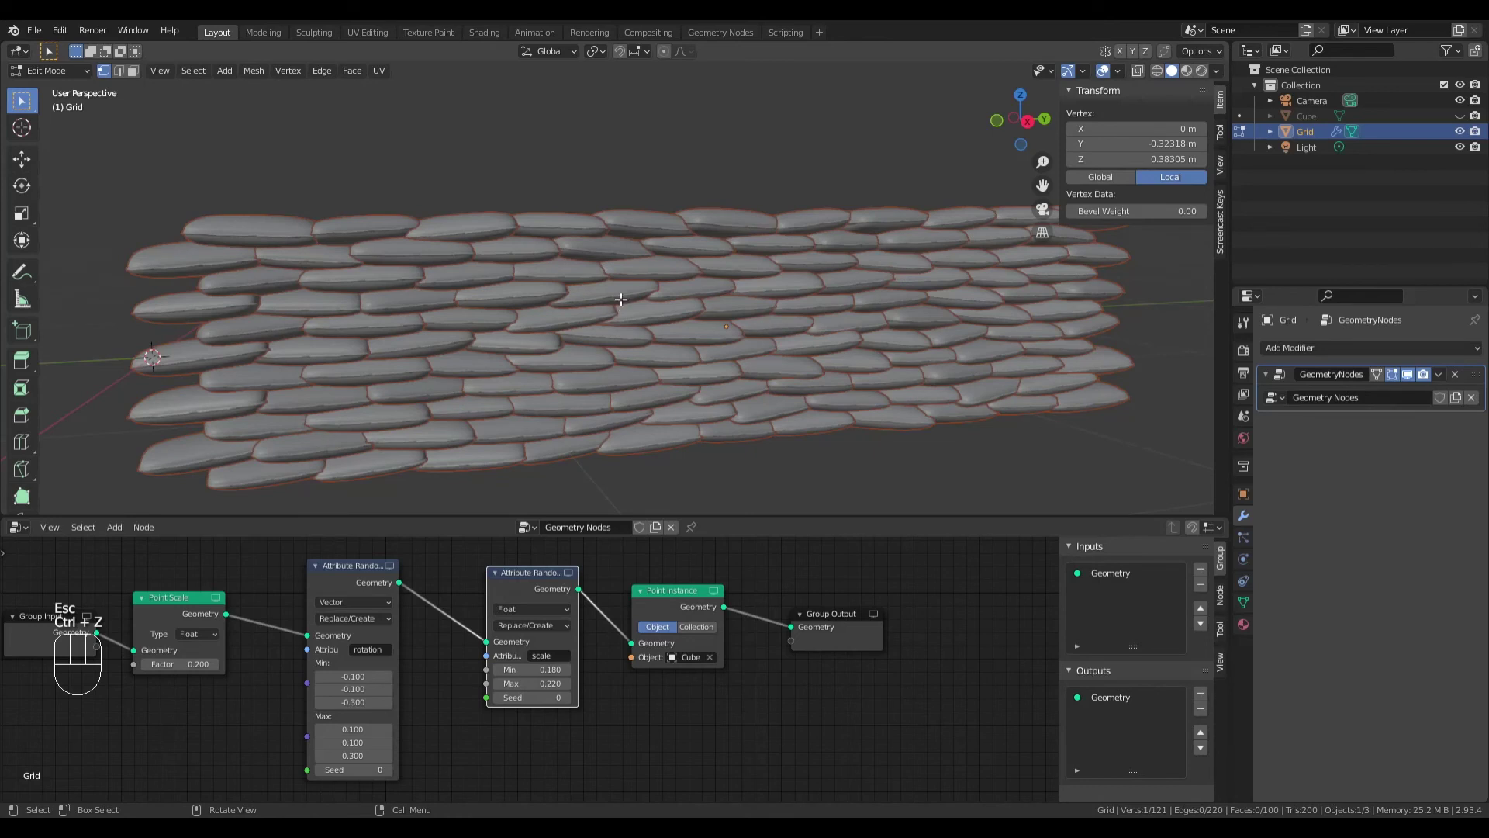
{"action": "key", "text": "z"}
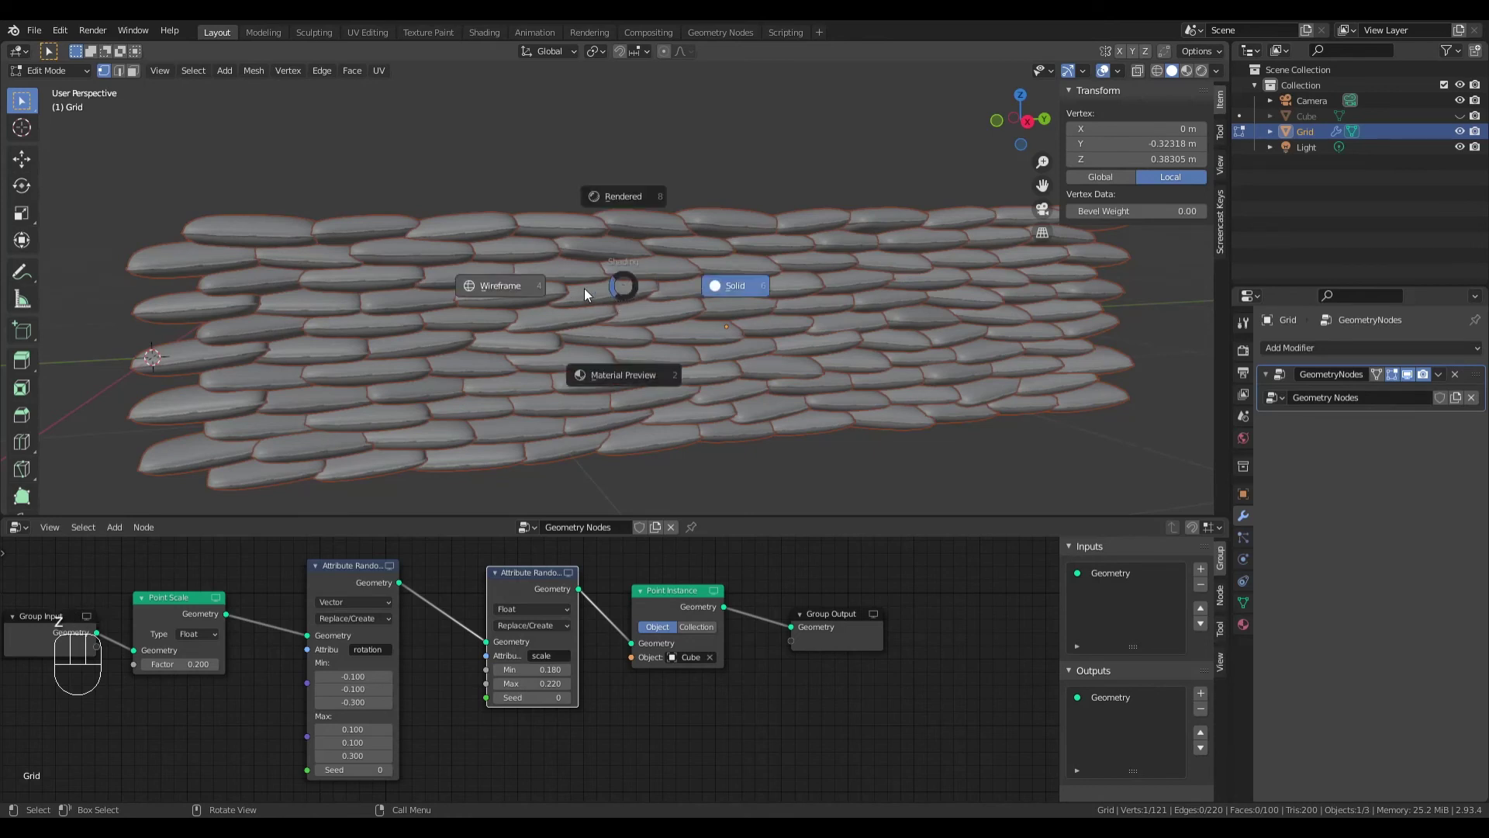
{"action": "left_click", "coordinate": [522, 292]}
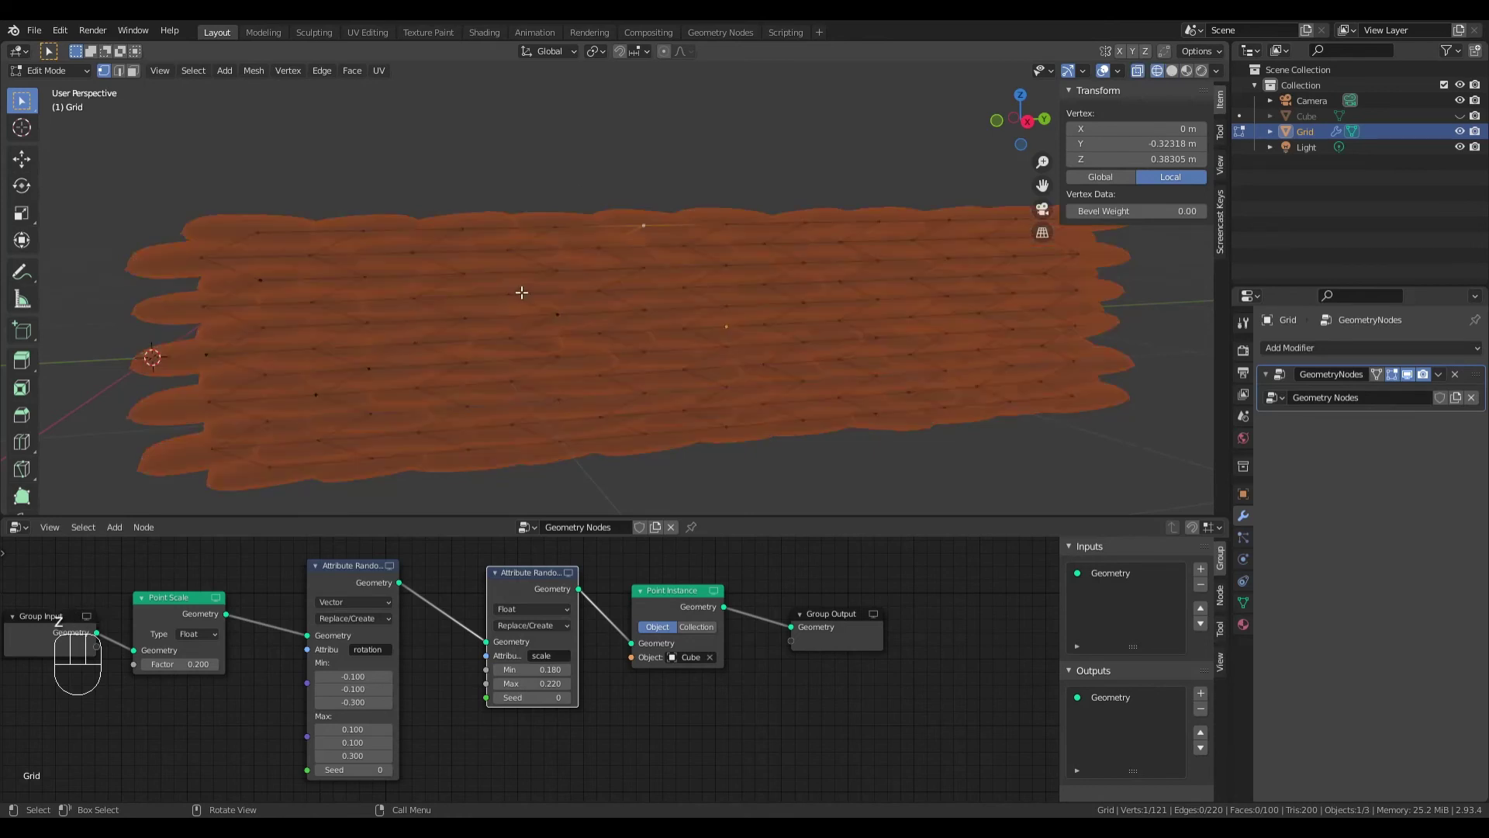
Step: Select four neighbouring vertices just above the grid's centre and delete them to remove their sandbags
{"action": "left_click", "coordinate": [610, 294]}
{"action": "left_click", "coordinate": [645, 315], "text": "shift"}
{"action": "left_click", "coordinate": [687, 293], "text": "shift"}
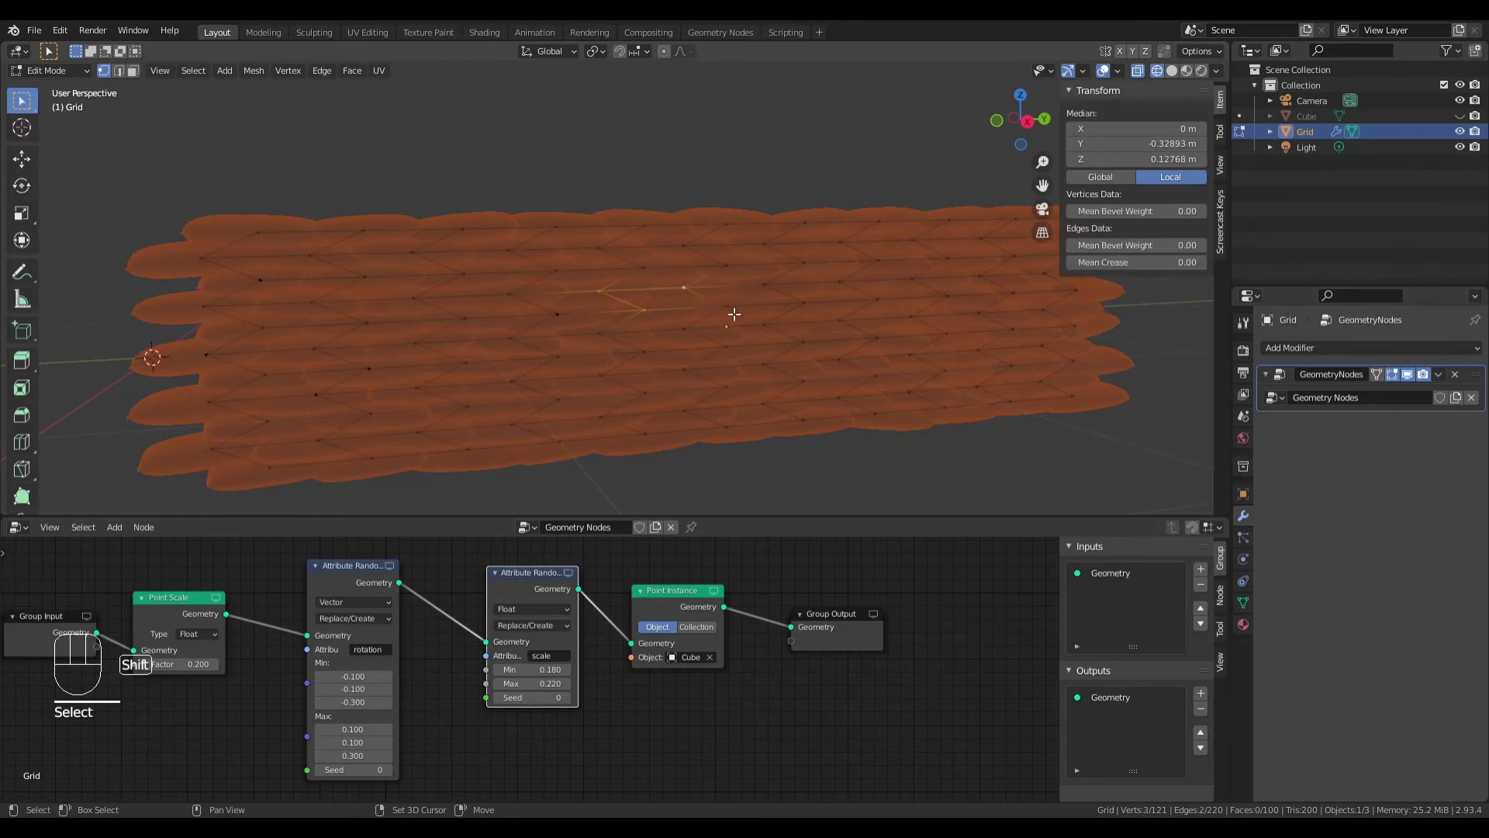
{"action": "left_click", "coordinate": [734, 314], "text": "shift"}
{"action": "middle_click_drag", "start_coordinate": [735, 318], "coordinate": [719, 322]}
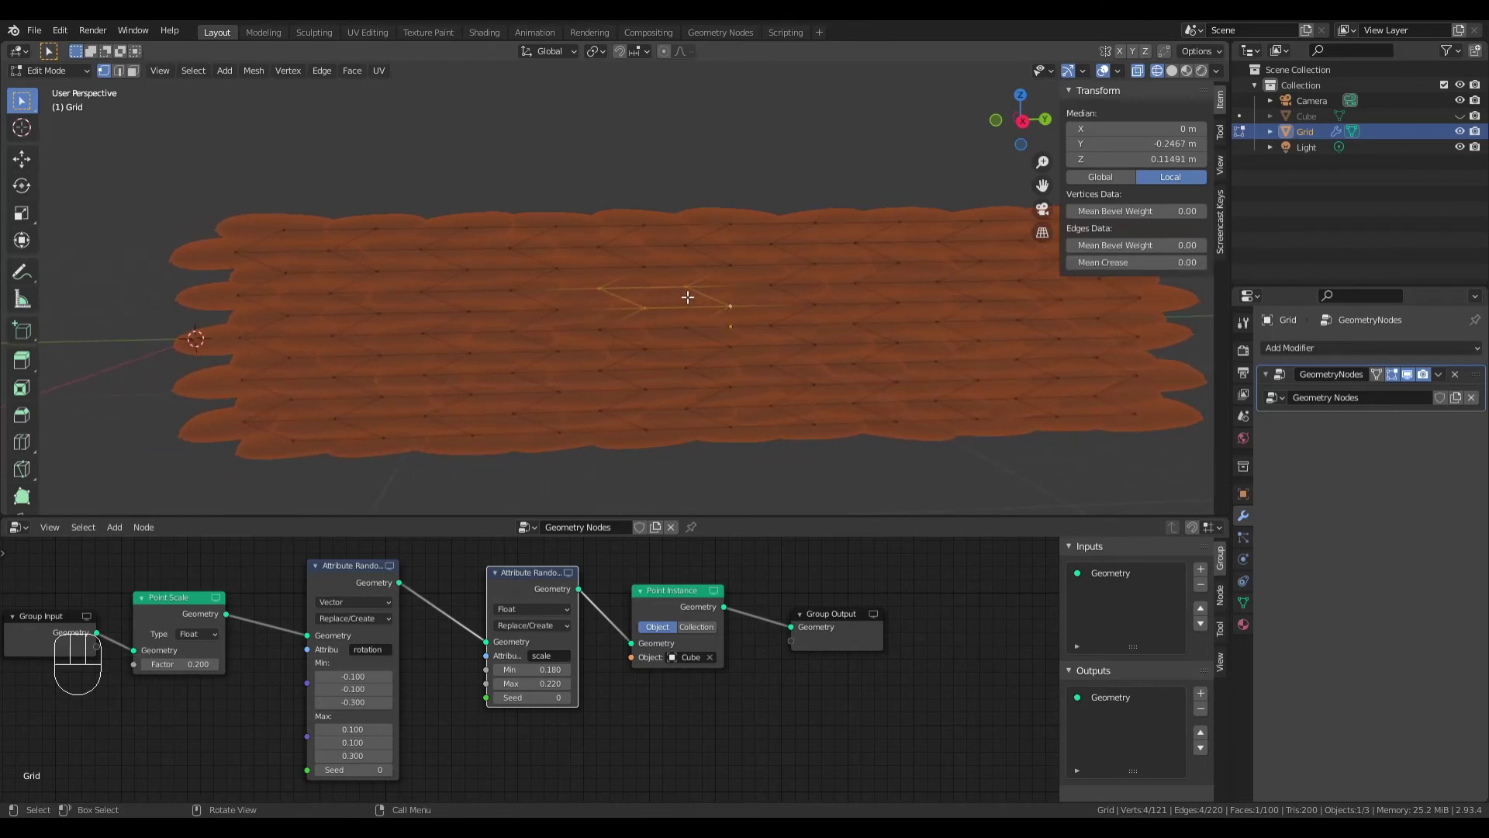
{"action": "key", "text": "x"}
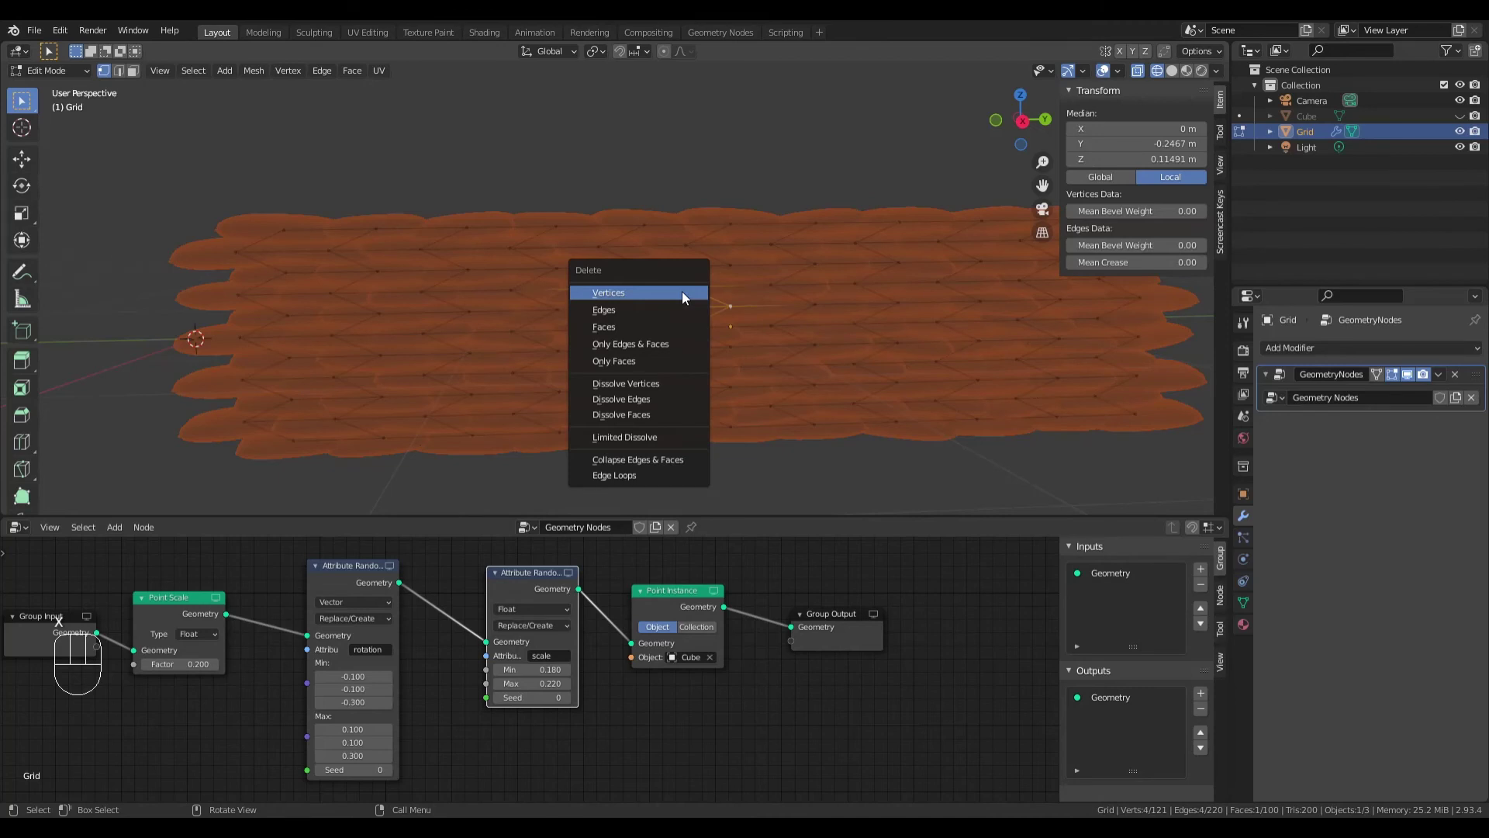
{"action": "left_click", "coordinate": [606, 292]}
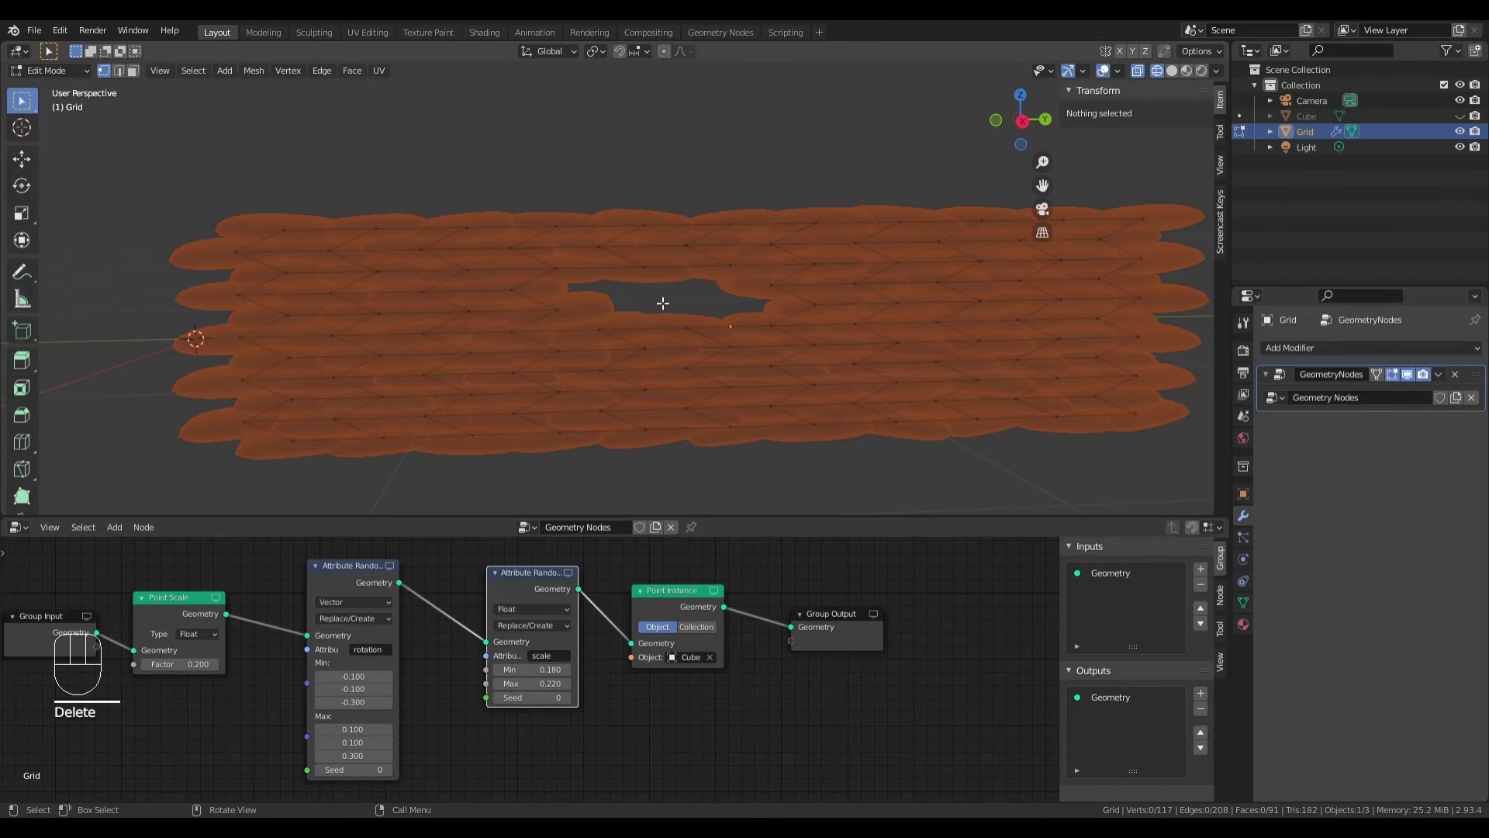
Step: Inspect the gap in the wall in solid shading and undo the deletion of the four vertices
{"action": "key", "text": "z"}
{"action": "left_click", "coordinate": [774, 303]}
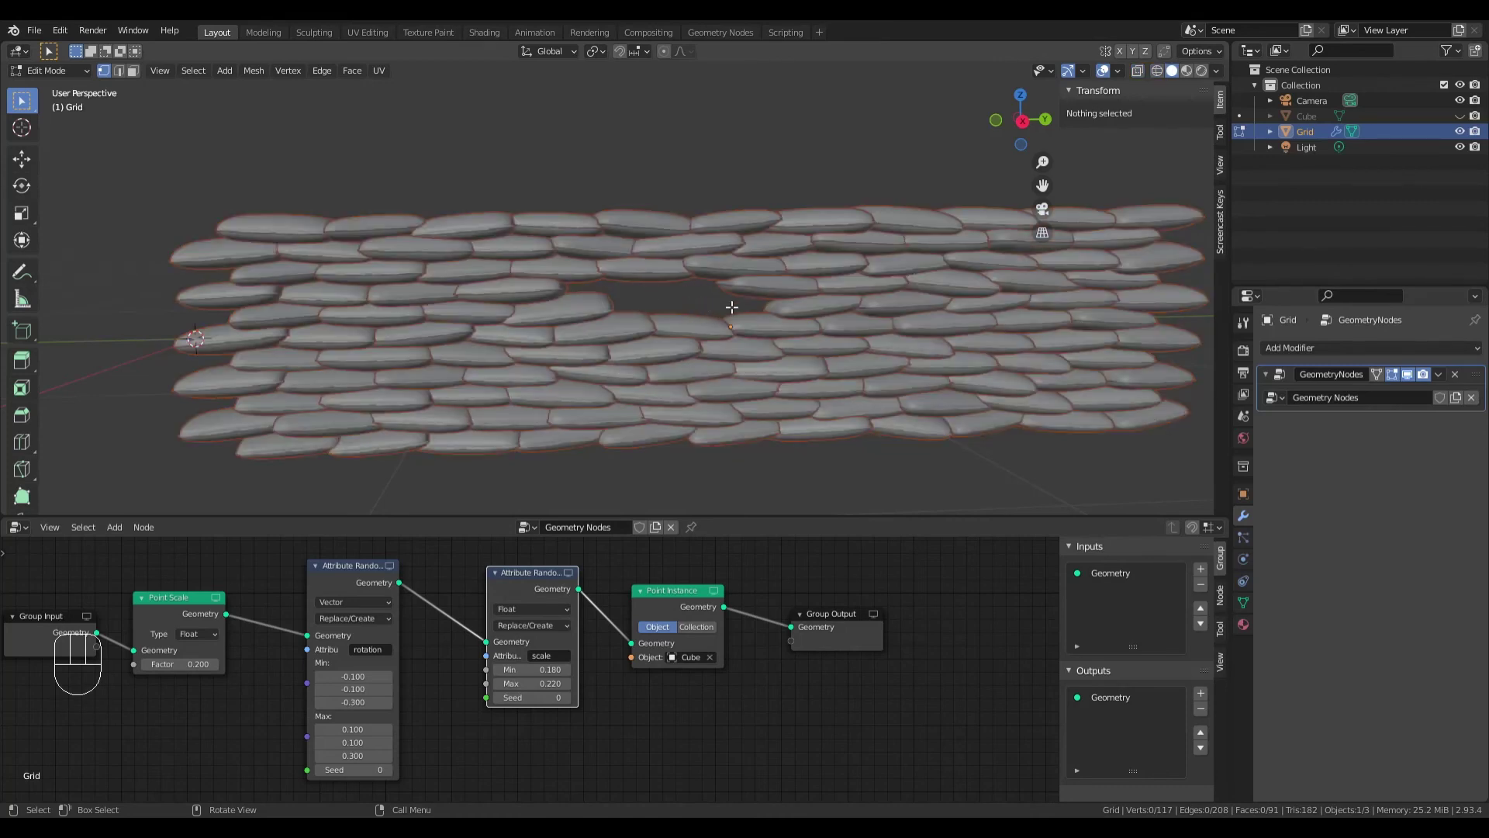
{"action": "mouse_move", "coordinate": [731, 307]}
{"action": "middle_mouse_down"}
{"action": "mouse_move", "coordinate": [728, 289]}
{"action": "mouse_move", "coordinate": [637, 317]}
{"action": "mouse_move", "coordinate": [714, 293]}
{"action": "mouse_move", "coordinate": [661, 263]}
{"action": "mouse_move", "coordinate": [707, 310]}
{"action": "middle_mouse_up"}
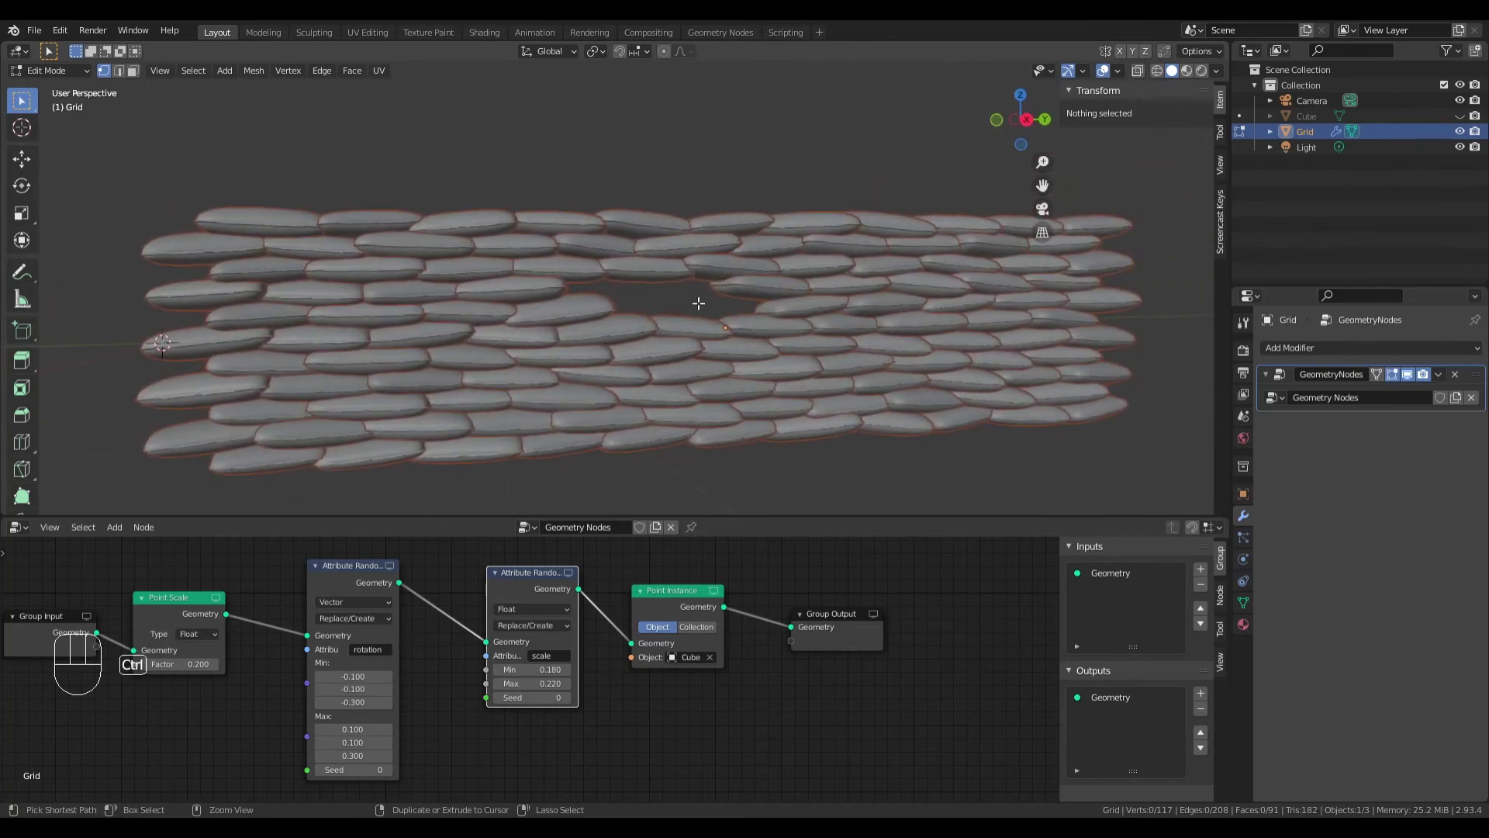
{"action": "key", "text": "ctrl+z"}
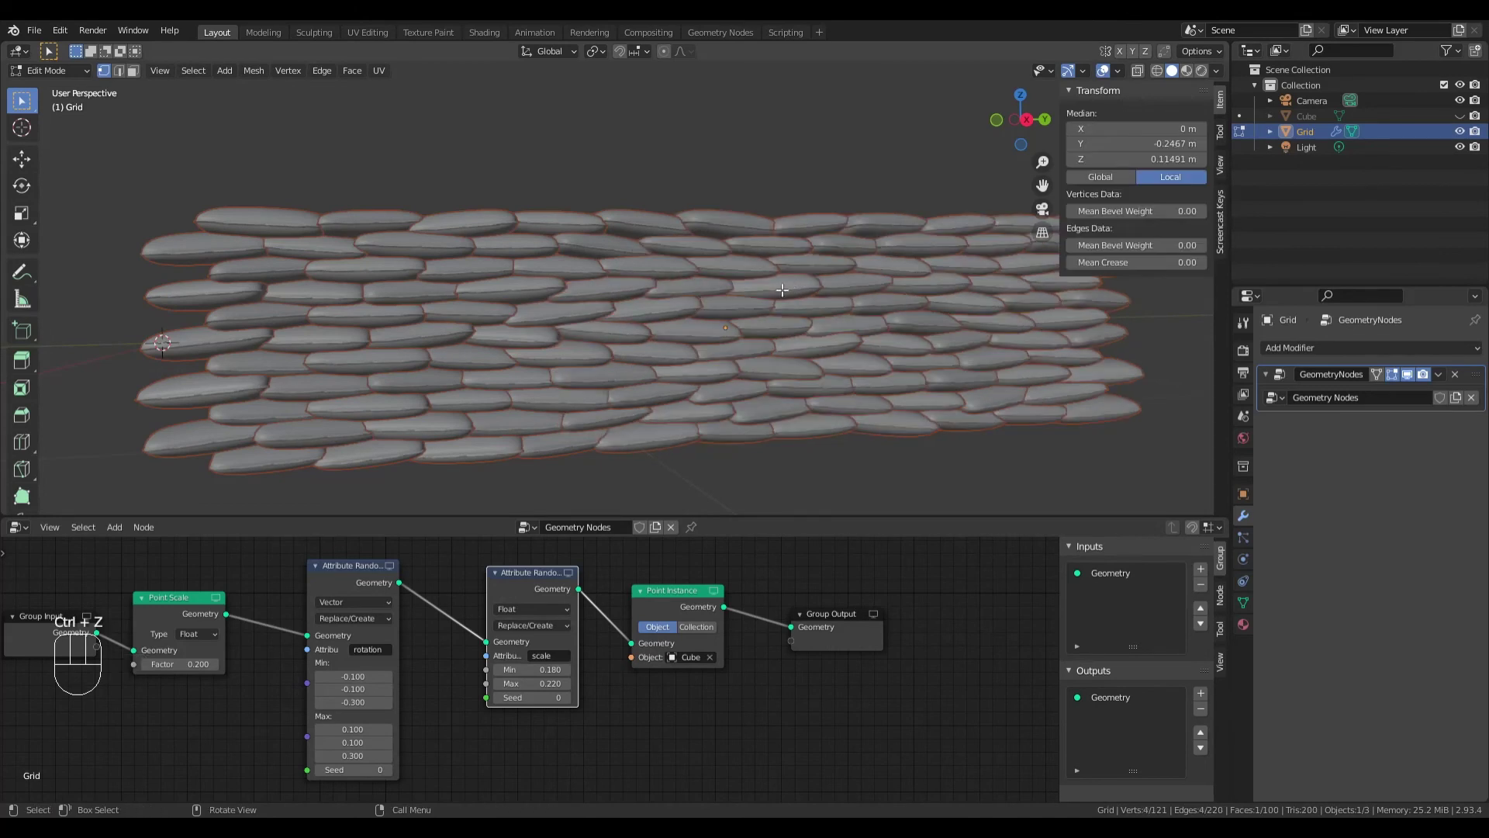
{"action": "key", "text": "Tab"}
{"action": "key", "text": "Tab"}
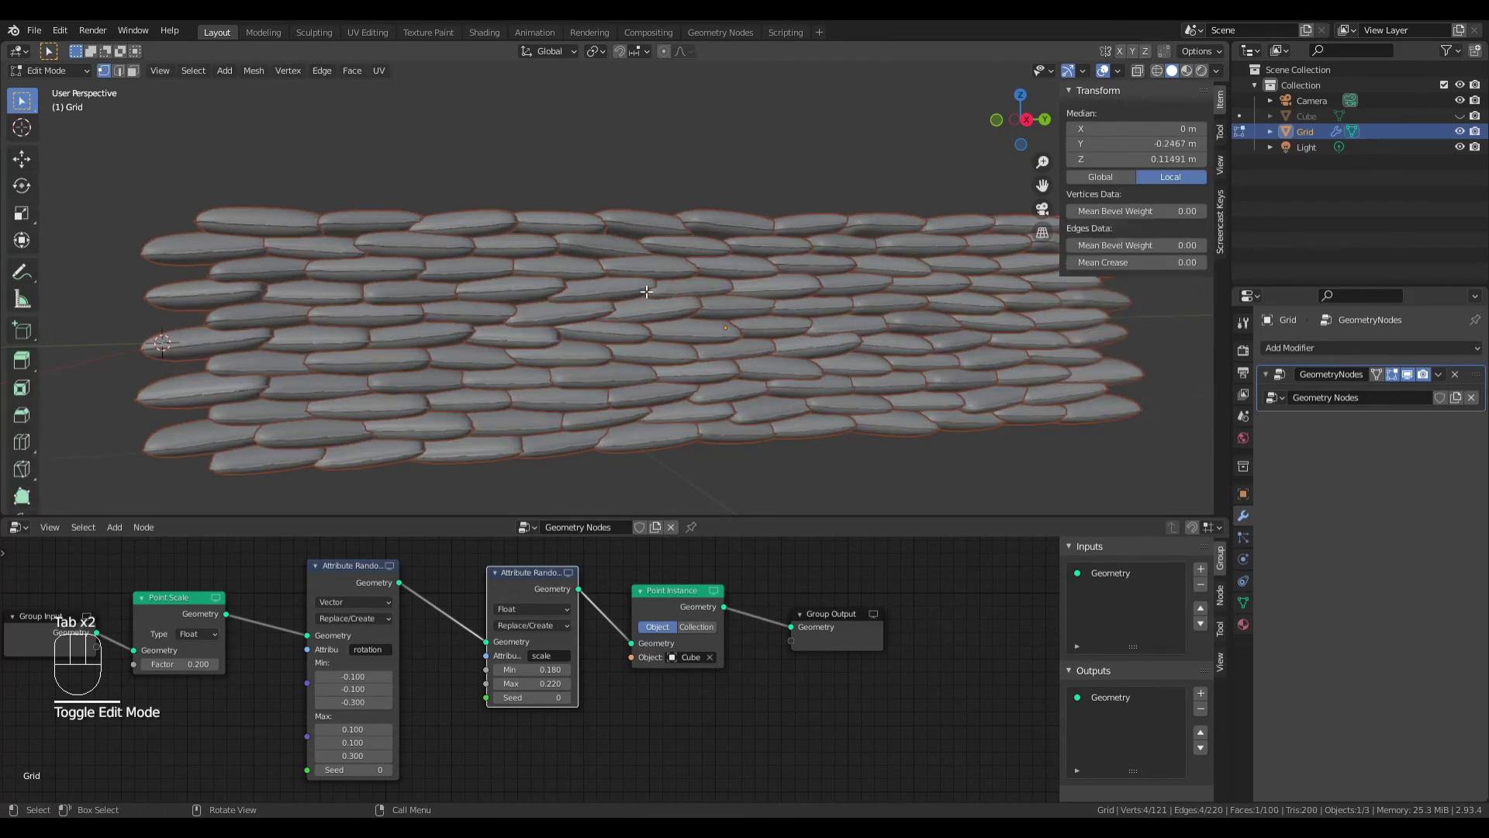
Step: Return to wireframe shading and delete a single grid vertex just above the wall's centre
{"action": "key", "text": "Tab"}
{"action": "key", "text": "z"}
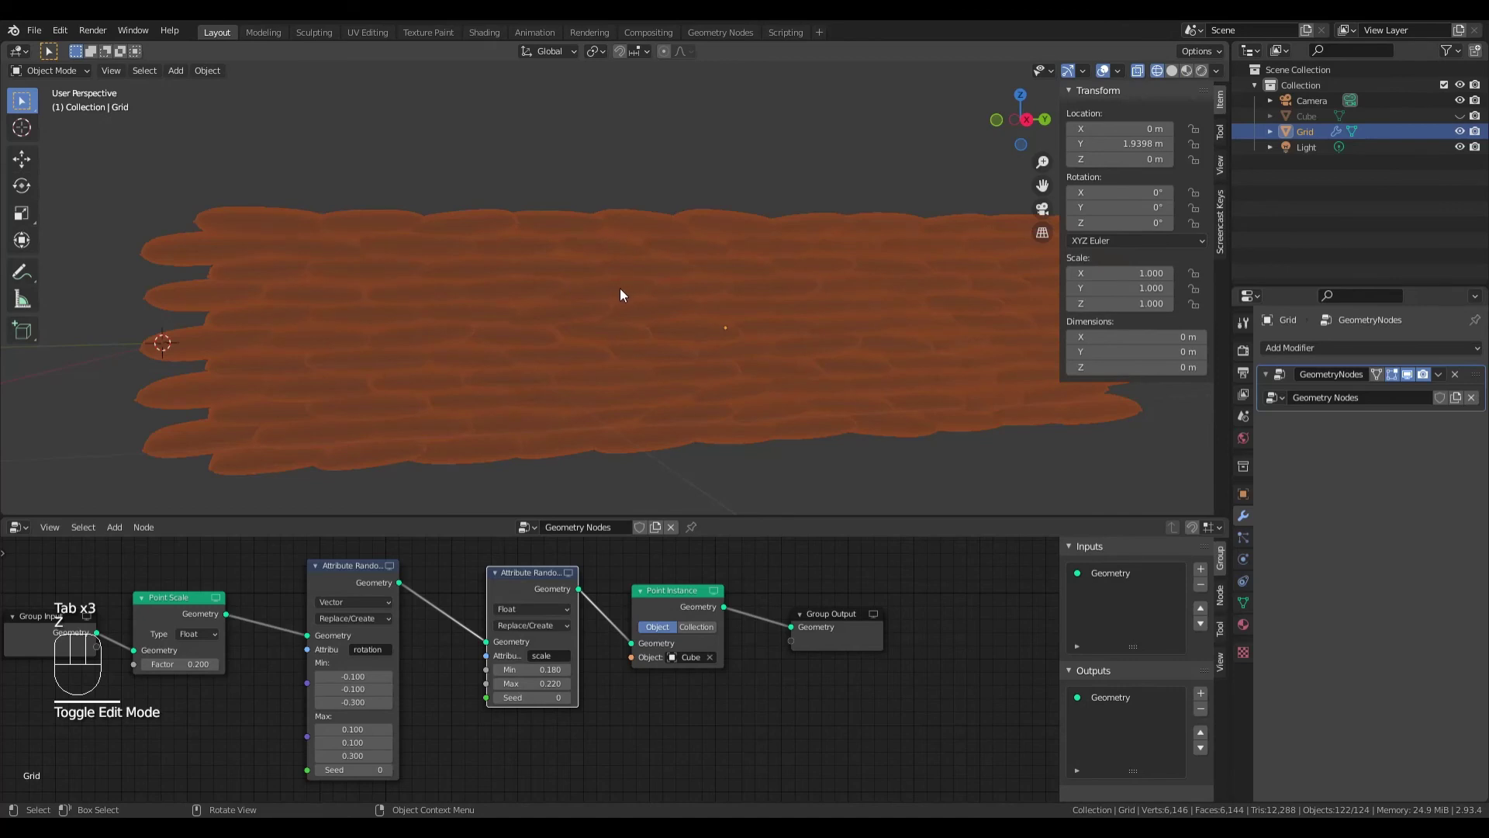
{"action": "key", "text": "Tab"}
{"action": "left_click", "coordinate": [598, 289]}
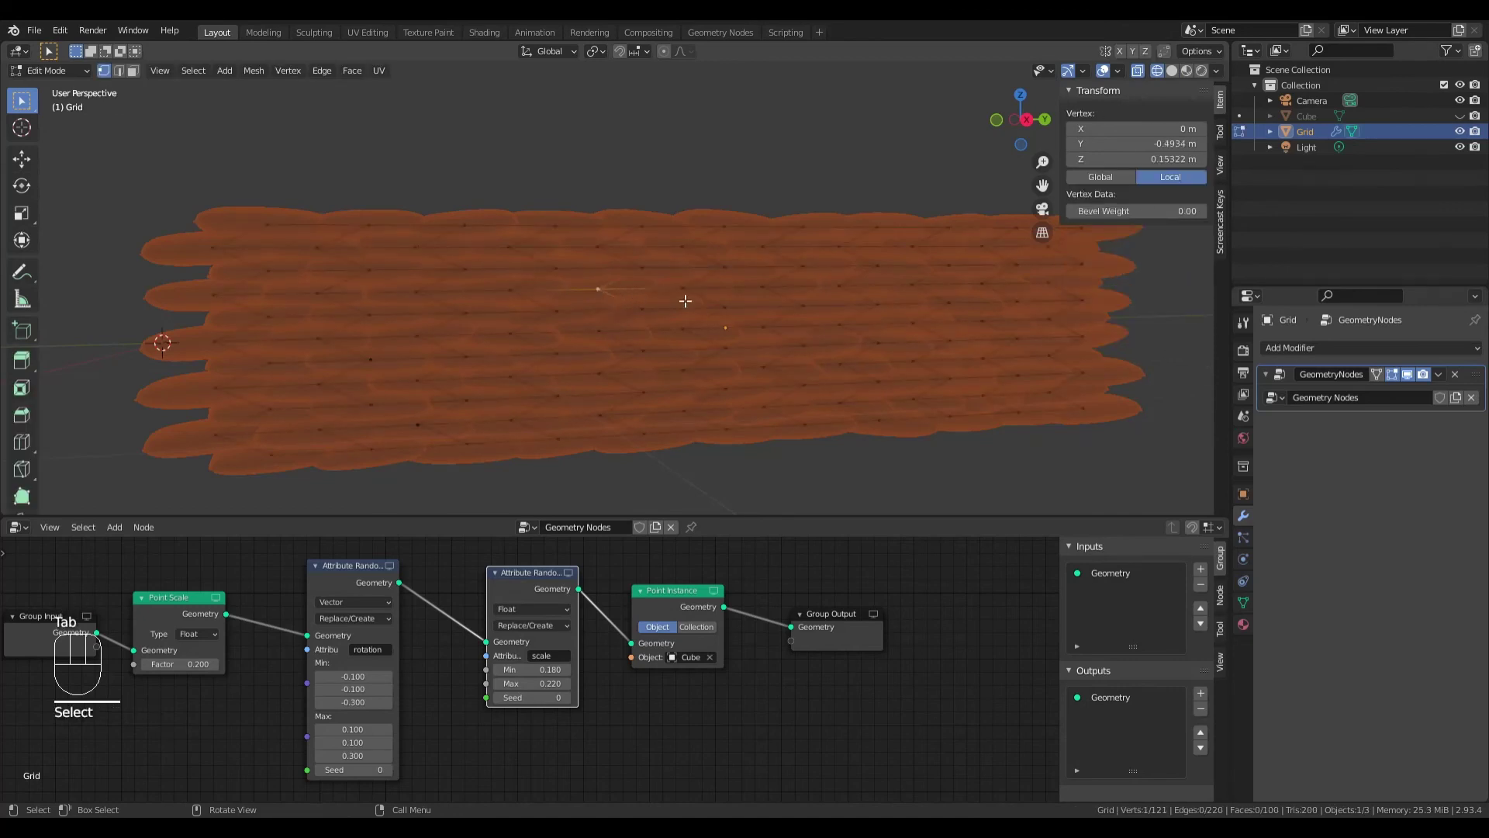
{"action": "key", "text": "x"}
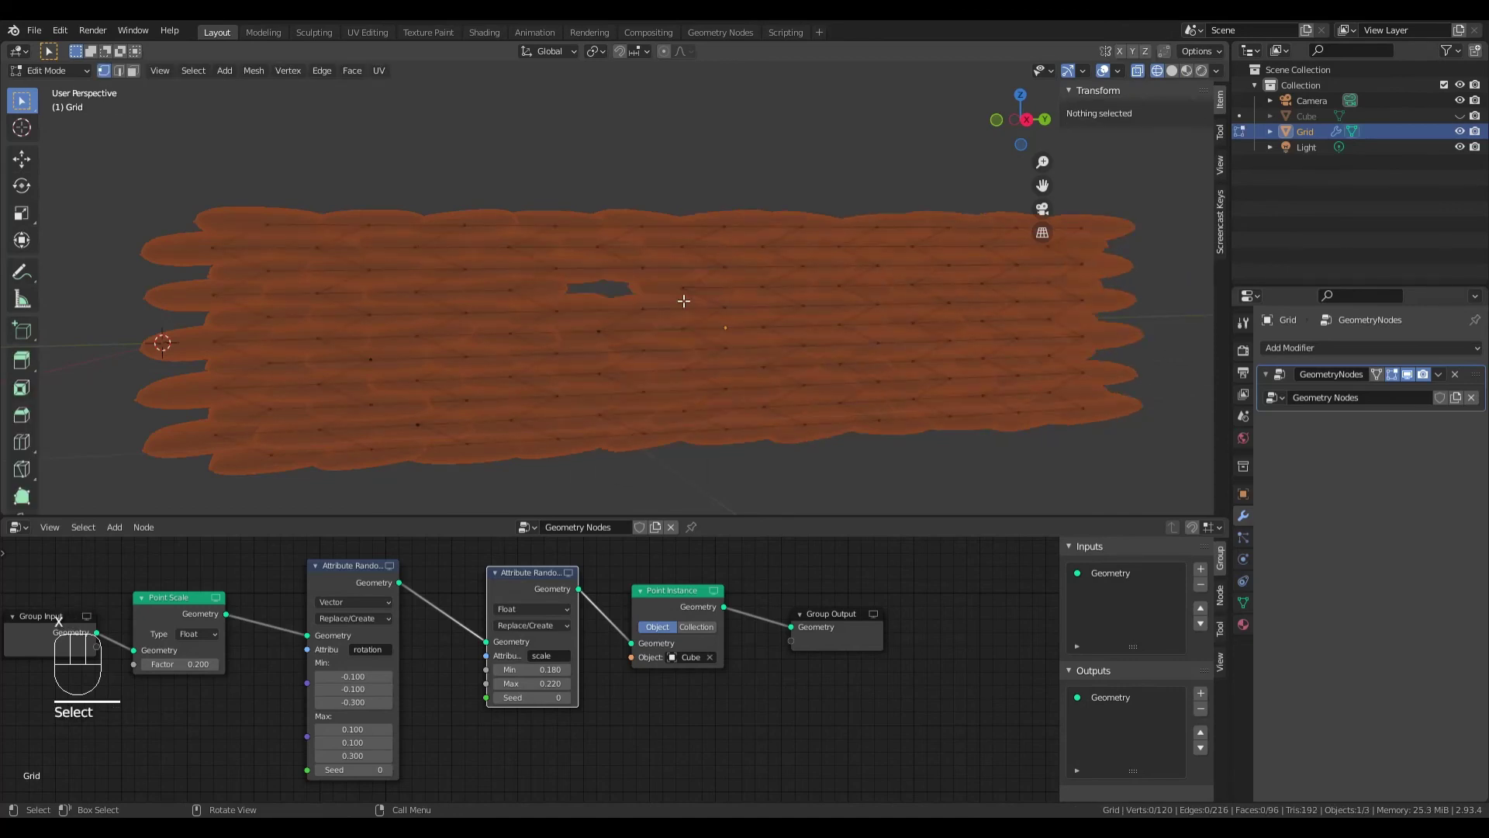
{"action": "left_click", "coordinate": [678, 296]}
Step: Delete one more vertex in the grid's middle row, at about 0.8 m along Y
{"action": "left_click", "coordinate": [918, 329]}
{"action": "key", "text": "x"}
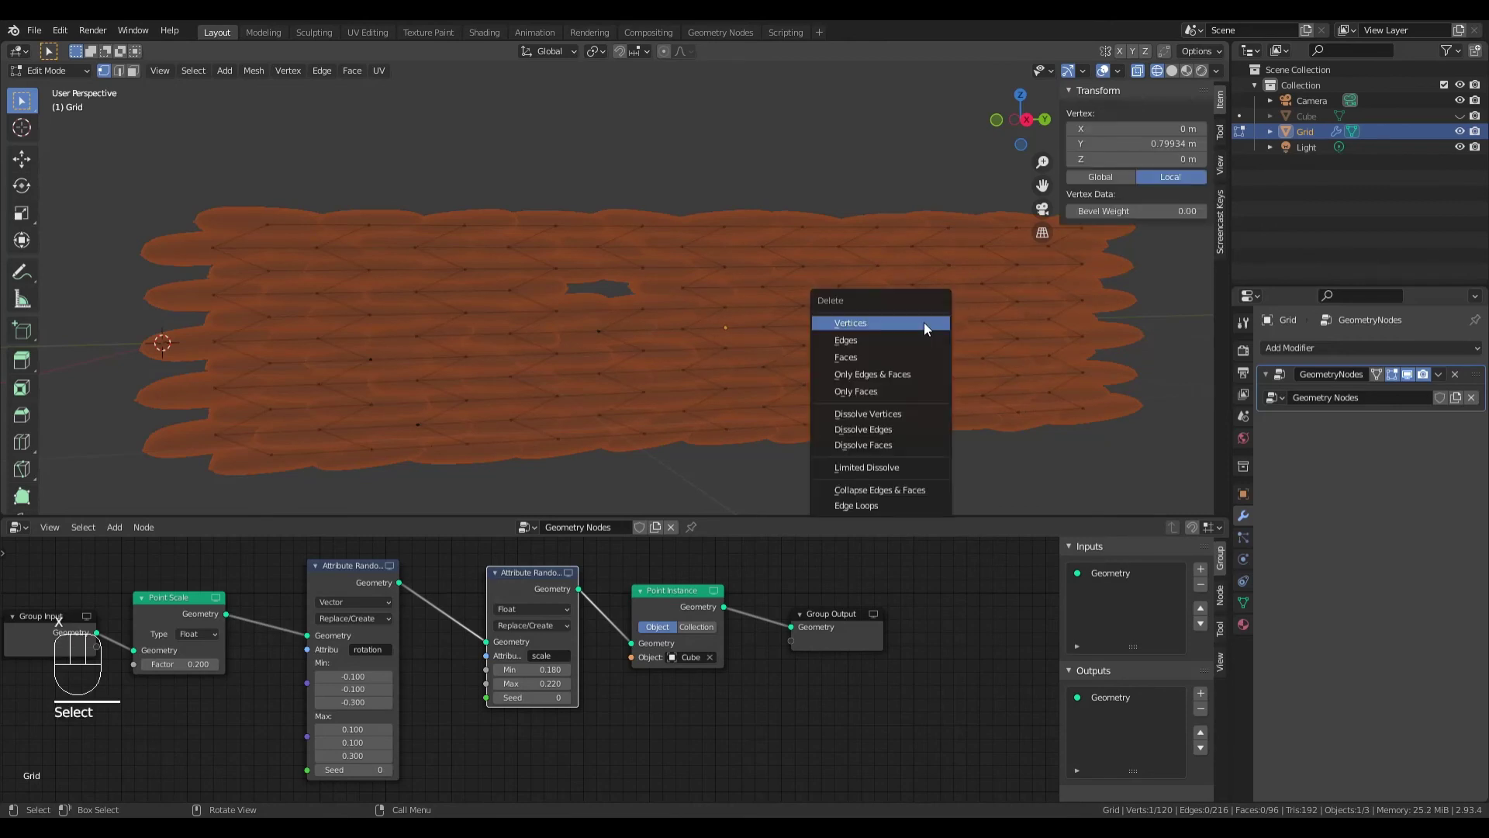
{"action": "left_click", "coordinate": [924, 322]}
Step: Leave Edit Mode, show the wall in solid shading, and deselect the grid to inspect the gaps
{"action": "key", "text": "Tab"}
{"action": "key", "text": "z"}
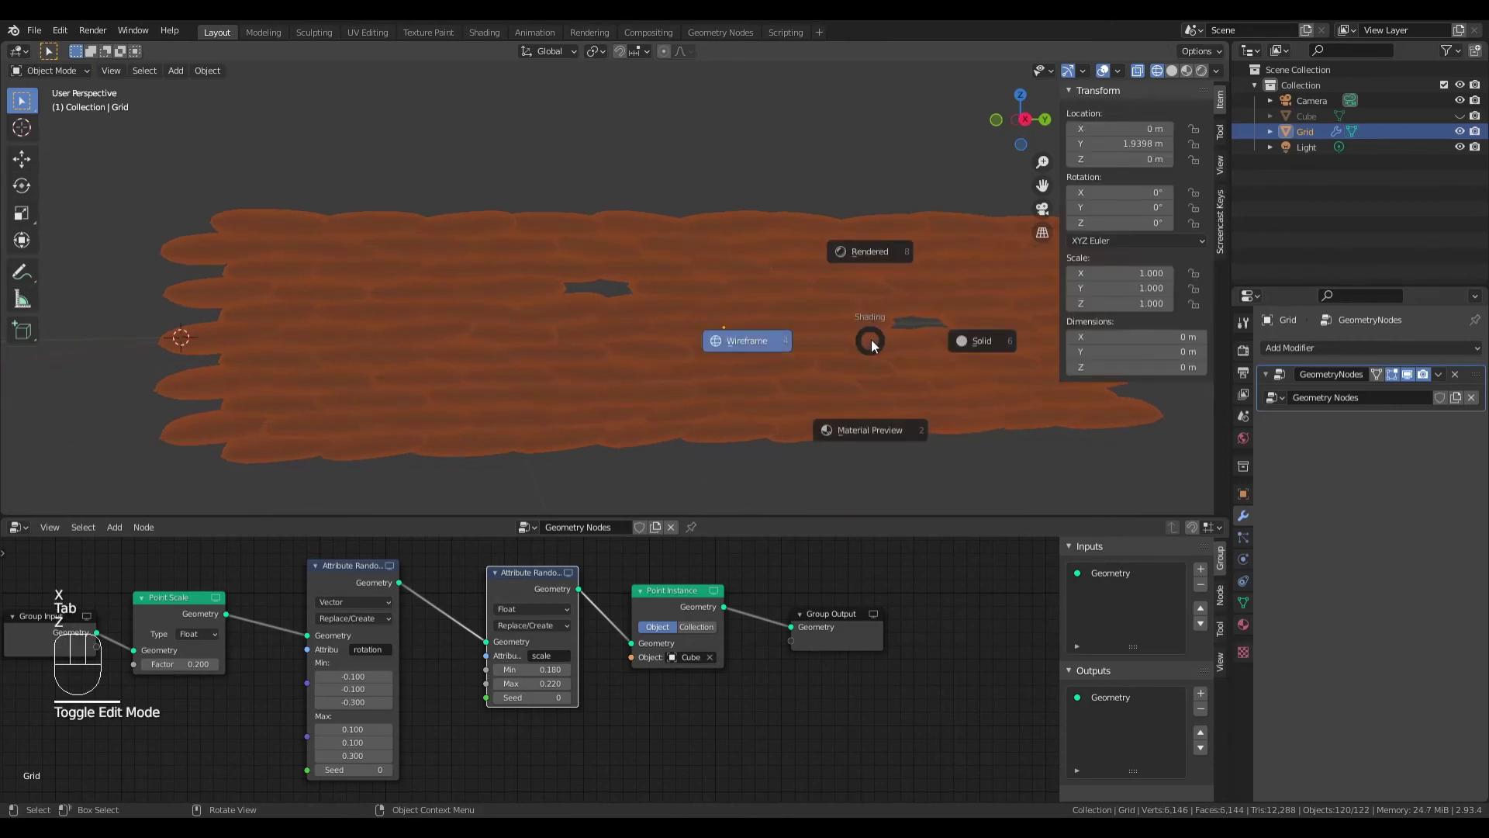
{"action": "left_click", "coordinate": [956, 337]}
{"action": "middle_click_drag", "start_coordinate": [902, 332], "coordinate": [799, 343]}
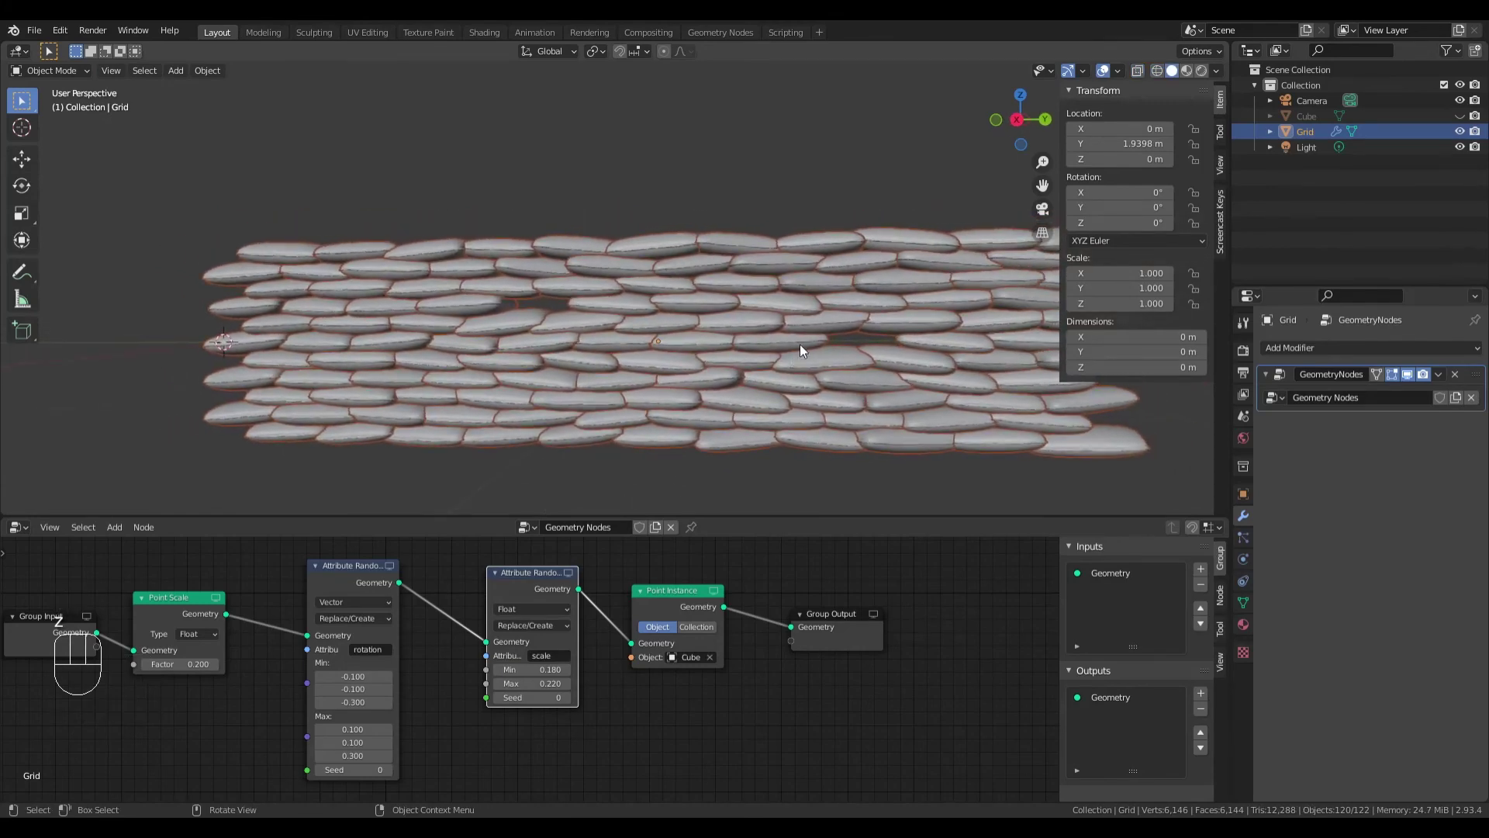
{"action": "left_click", "coordinate": [833, 239]}
{"action": "middle_click_drag", "start_coordinate": [833, 239], "coordinate": [862, 342]}
{"action": "middle_click_drag", "start_coordinate": [763, 336], "coordinate": [642, 304]}
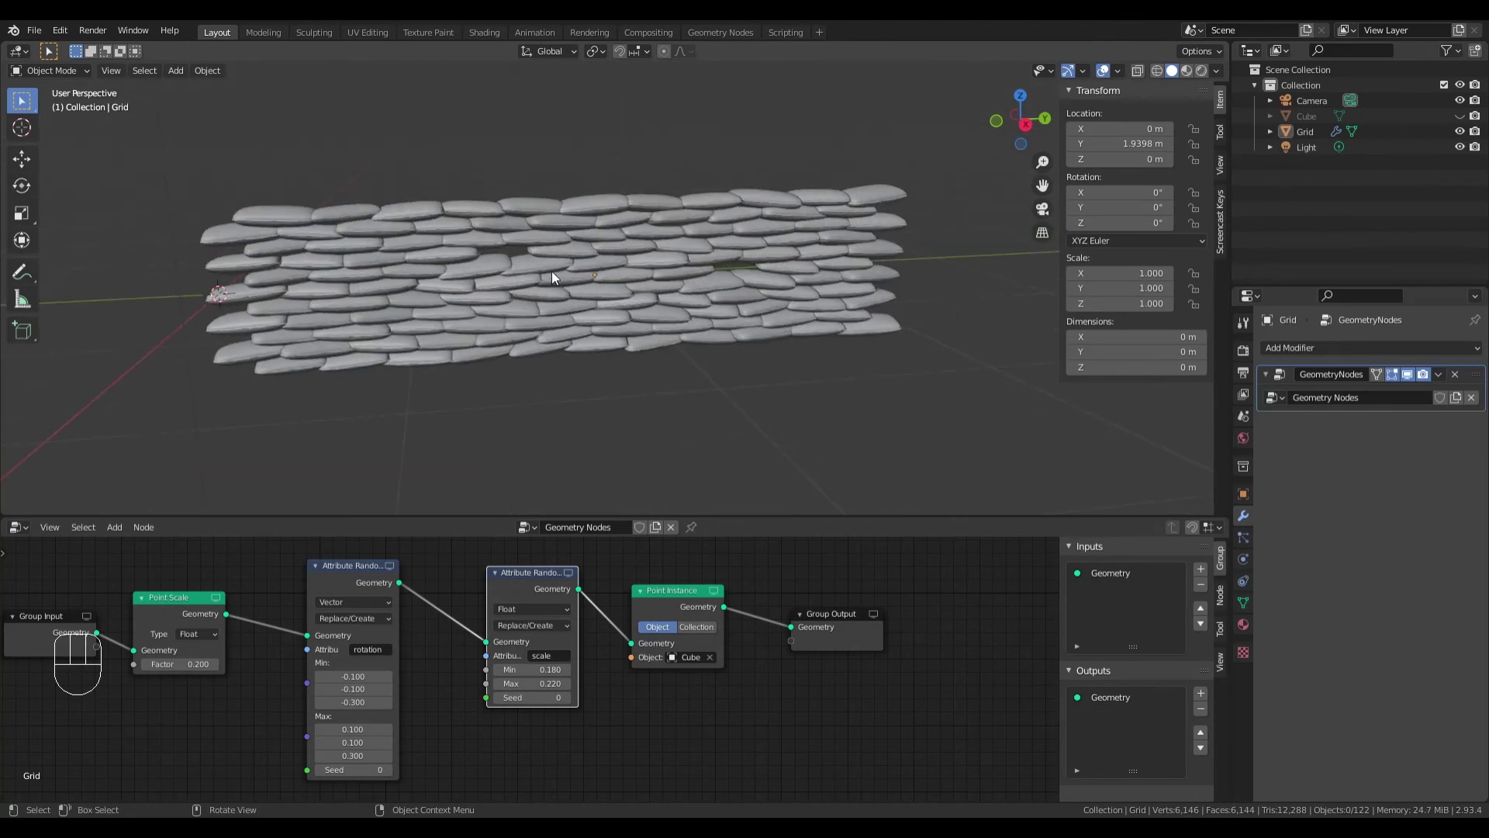
{"action": "middle_click_drag", "start_coordinate": [583, 275], "coordinate": [584, 321]}
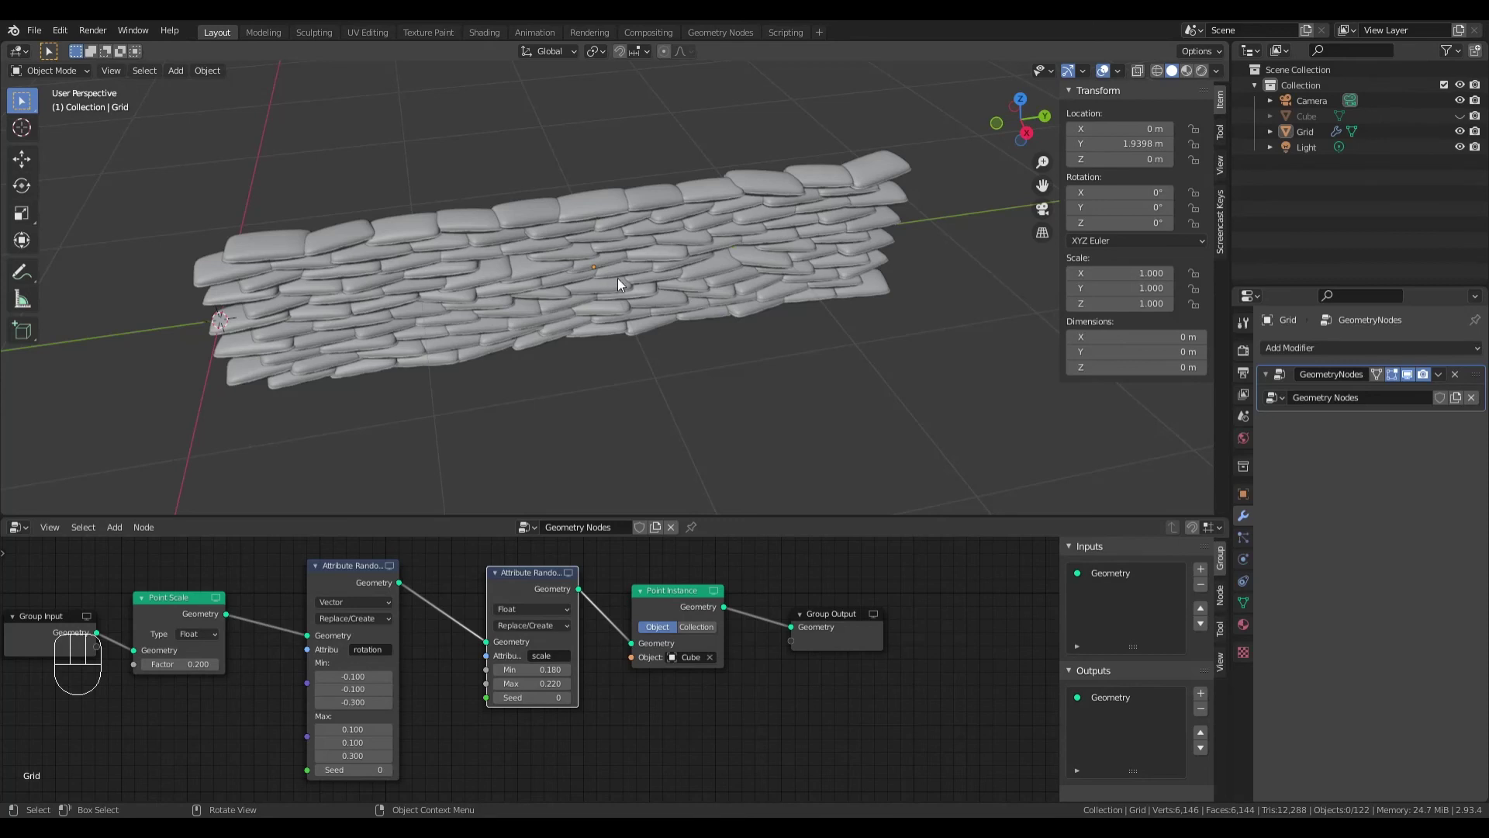
{"action": "mouse_move", "coordinate": [617, 278]}
{"action": "middle_mouse_down"}
{"action": "mouse_move", "coordinate": [621, 250]}
{"action": "mouse_move", "coordinate": [619, 271]}
{"action": "middle_mouse_up"}
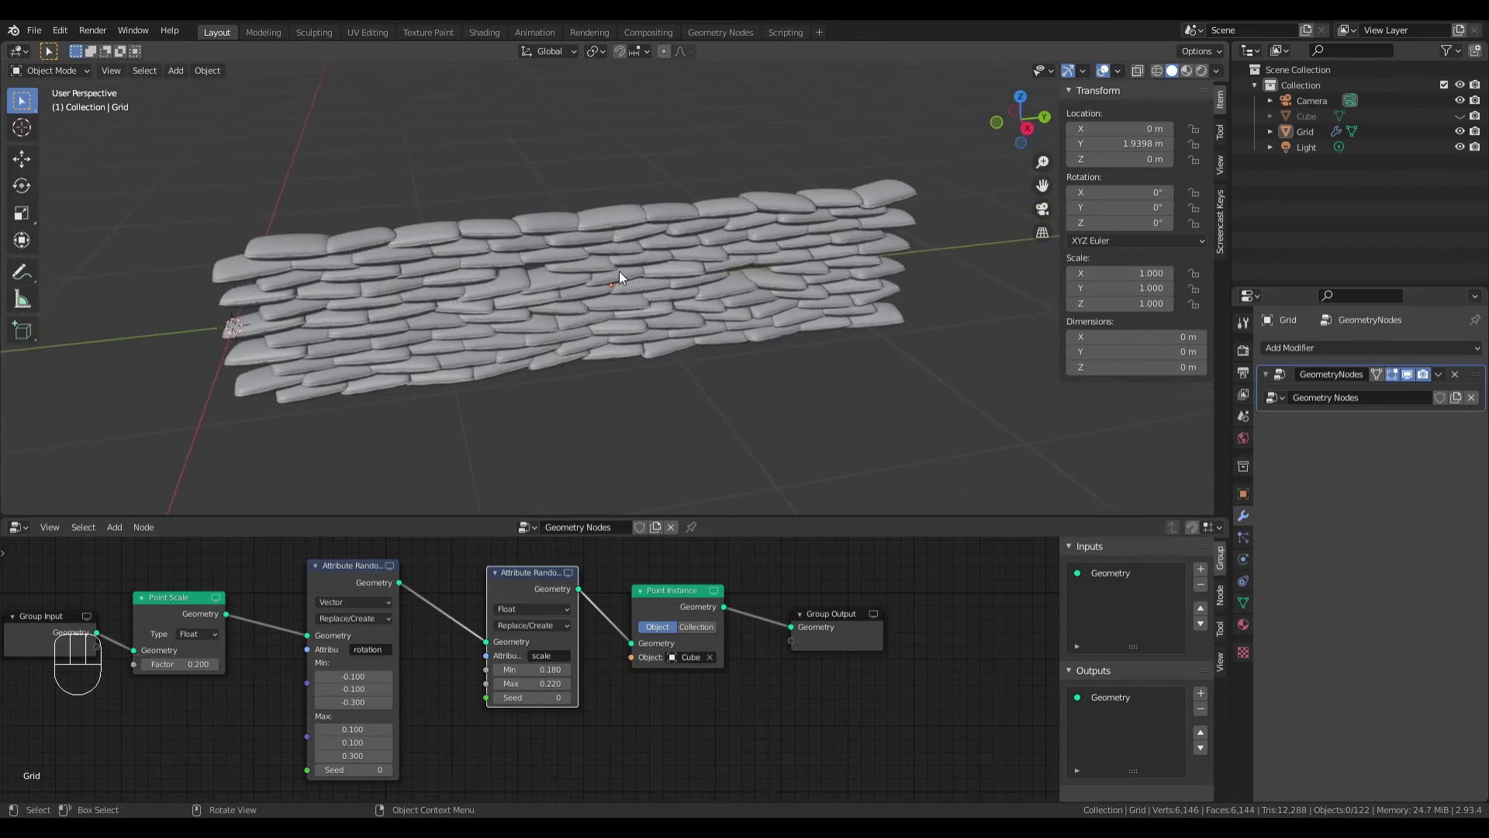
Step: Add a NURBS curve at the world origin
{"action": "key", "text": "shift+a"}
{"action": "mouse_move", "coordinate": [636, 281]}
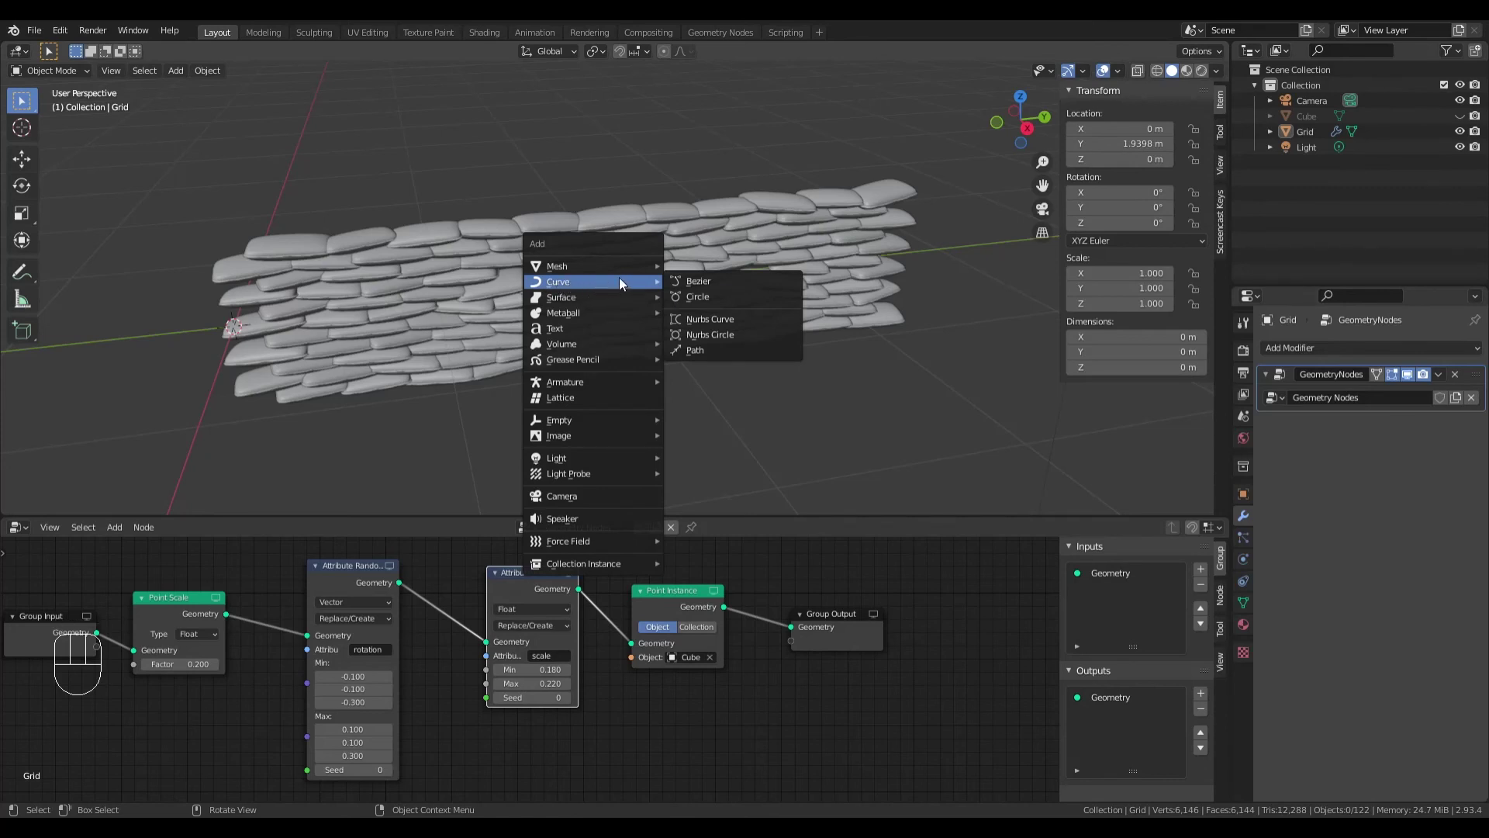
{"action": "left_click", "coordinate": [717, 318]}
{"action": "mouse_move", "coordinate": [696, 318]}
{"action": "middle_mouse_down"}
{"action": "mouse_move", "coordinate": [571, 288]}
{"action": "mouse_move", "coordinate": [590, 314]}
{"action": "mouse_move", "coordinate": [712, 346]}
{"action": "mouse_move", "coordinate": [731, 385]}
{"action": "mouse_move", "coordinate": [705, 313]}
{"action": "middle_mouse_up"}
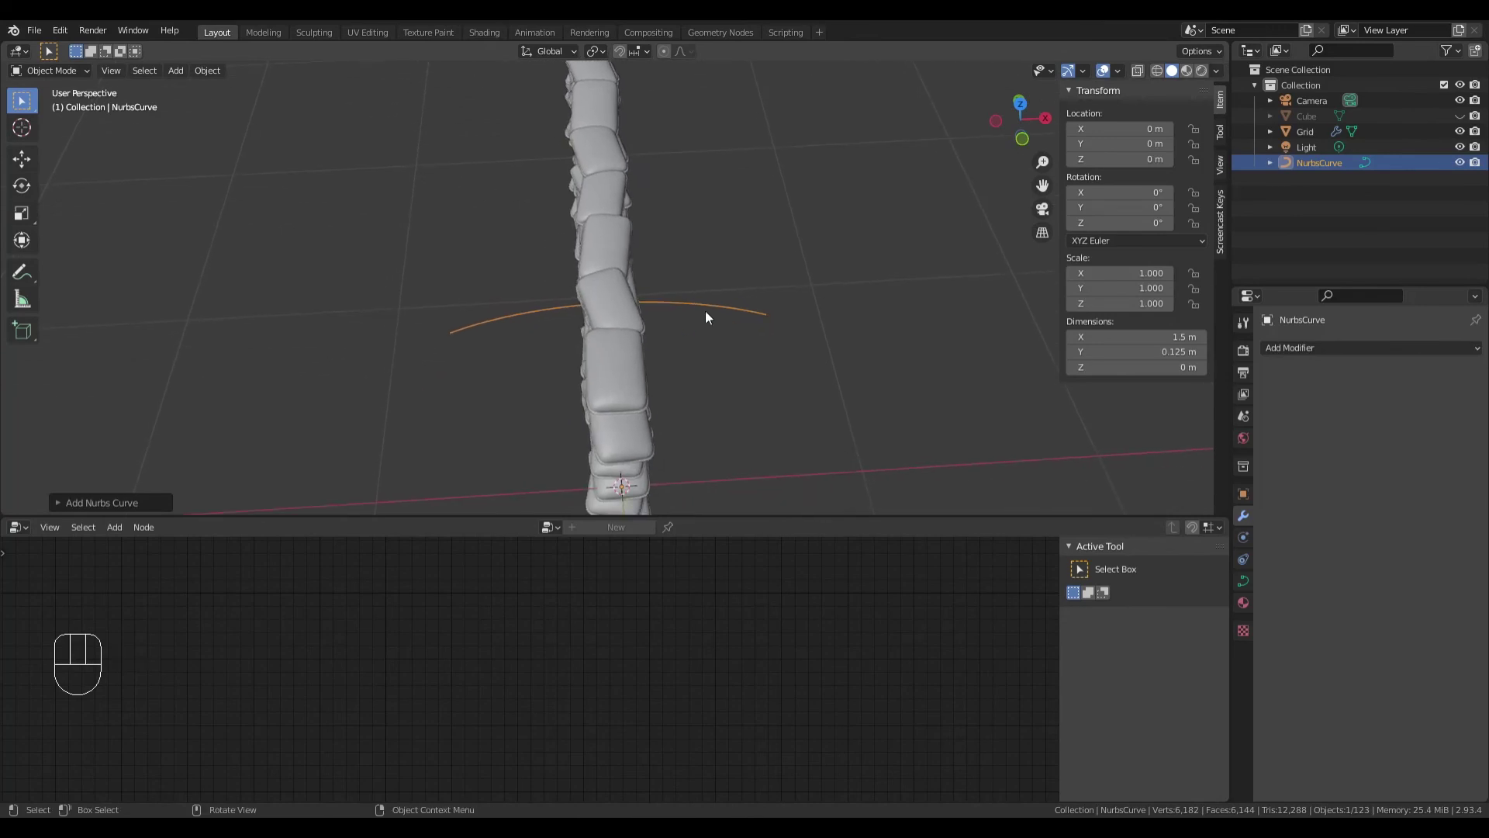
{"action": "left_click", "coordinate": [690, 303]}
{"action": "mouse_move", "coordinate": [831, 358]}
{"action": "middle_mouse_down"}
{"action": "mouse_move", "coordinate": [841, 337]}
{"action": "mouse_move", "coordinate": [812, 341]}
{"action": "middle_mouse_up"}
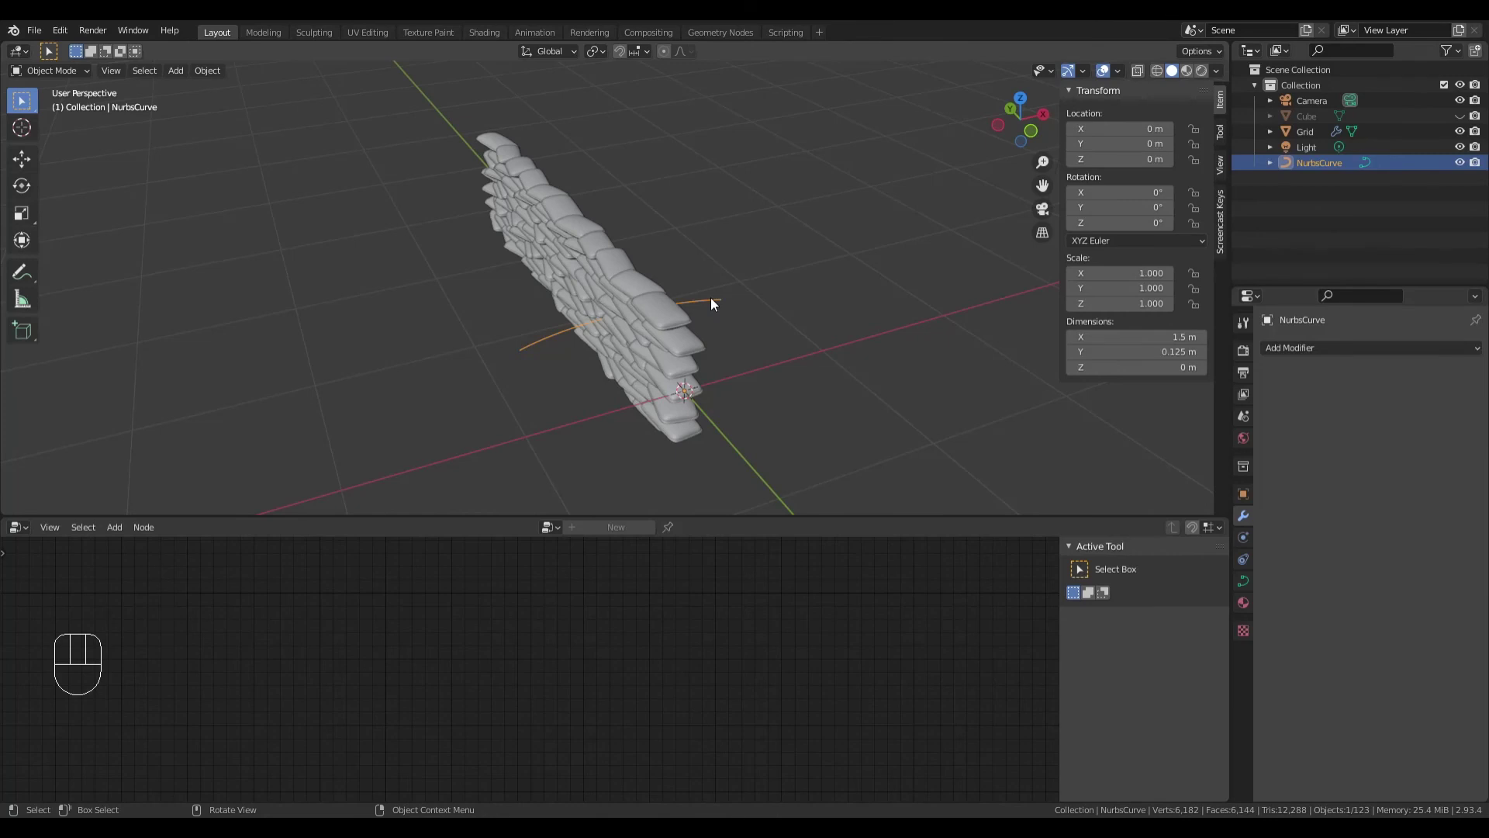
Step: Extrude both end control points of the NURBS curve about 1.6 m along negative Y, and return to Object Mode
{"action": "key", "text": "Tab"}
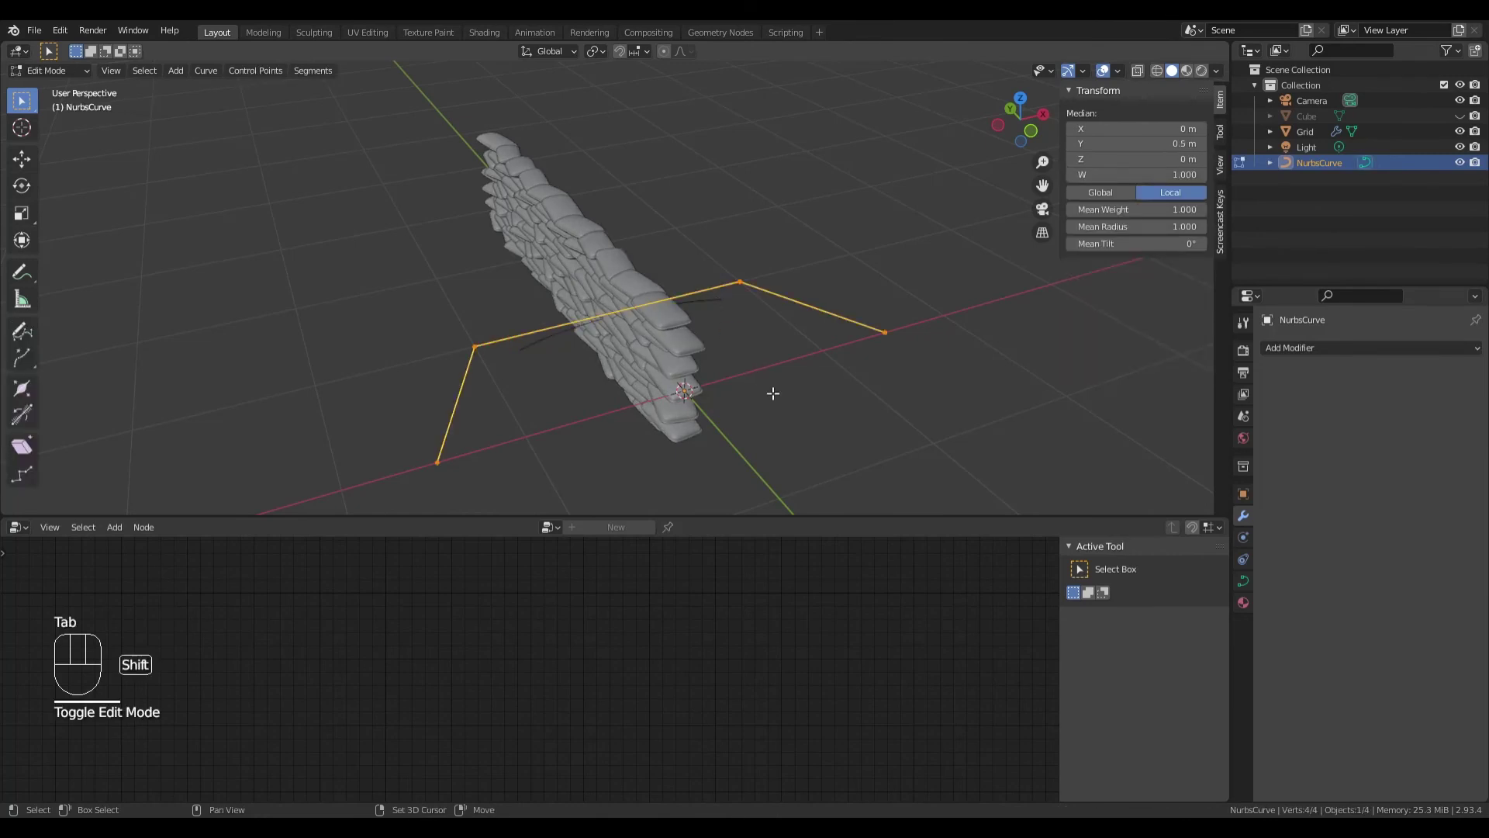
{"action": "middle_click_drag", "start_coordinate": [772, 392], "coordinate": [658, 316], "text": "shift"}
{"action": "left_click", "coordinate": [496, 205]}
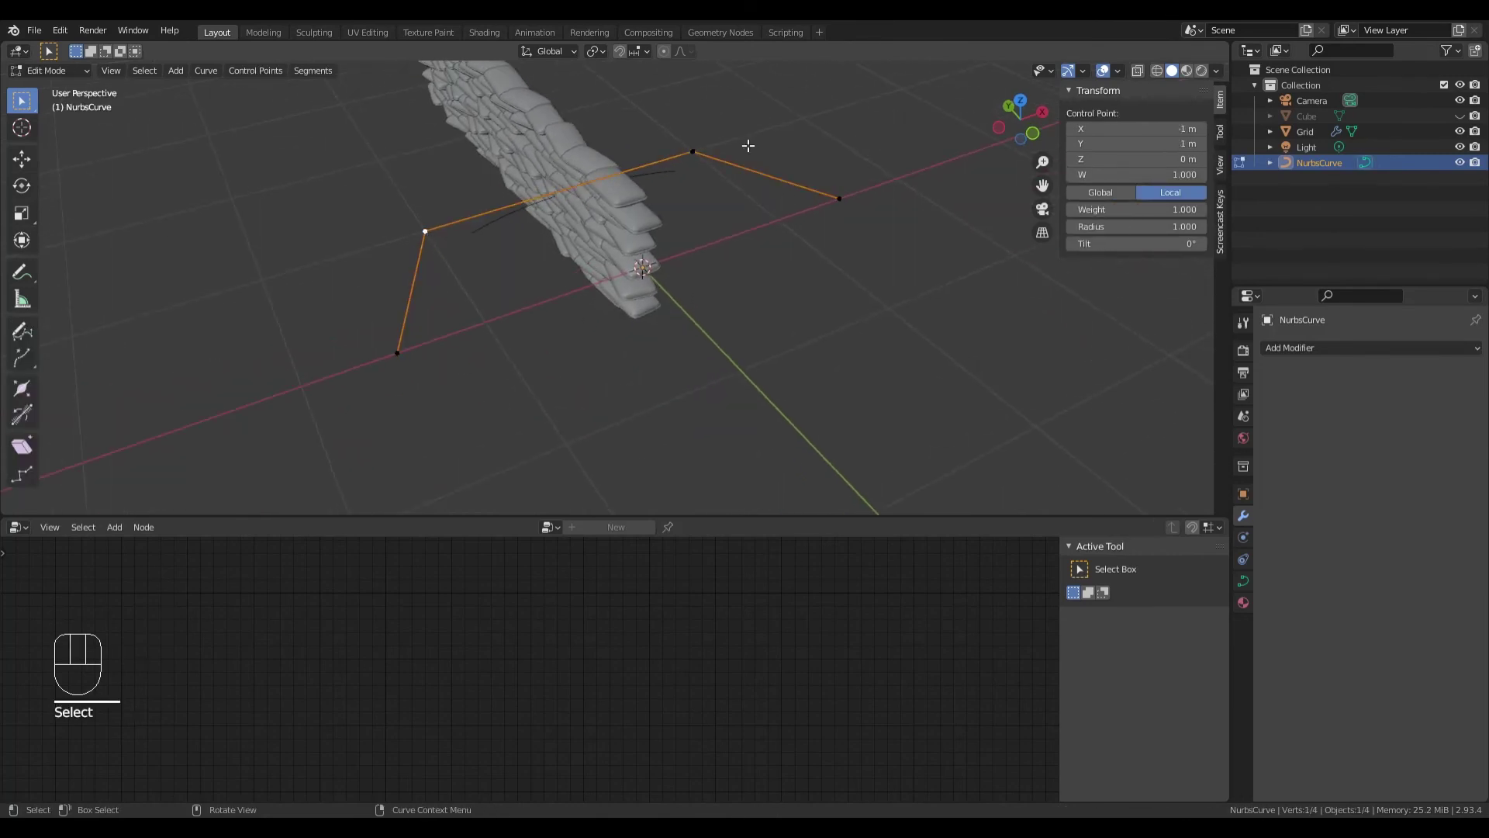
{"action": "left_click", "coordinate": [692, 151]}
{"action": "left_click", "coordinate": [847, 207], "text": "shift"}
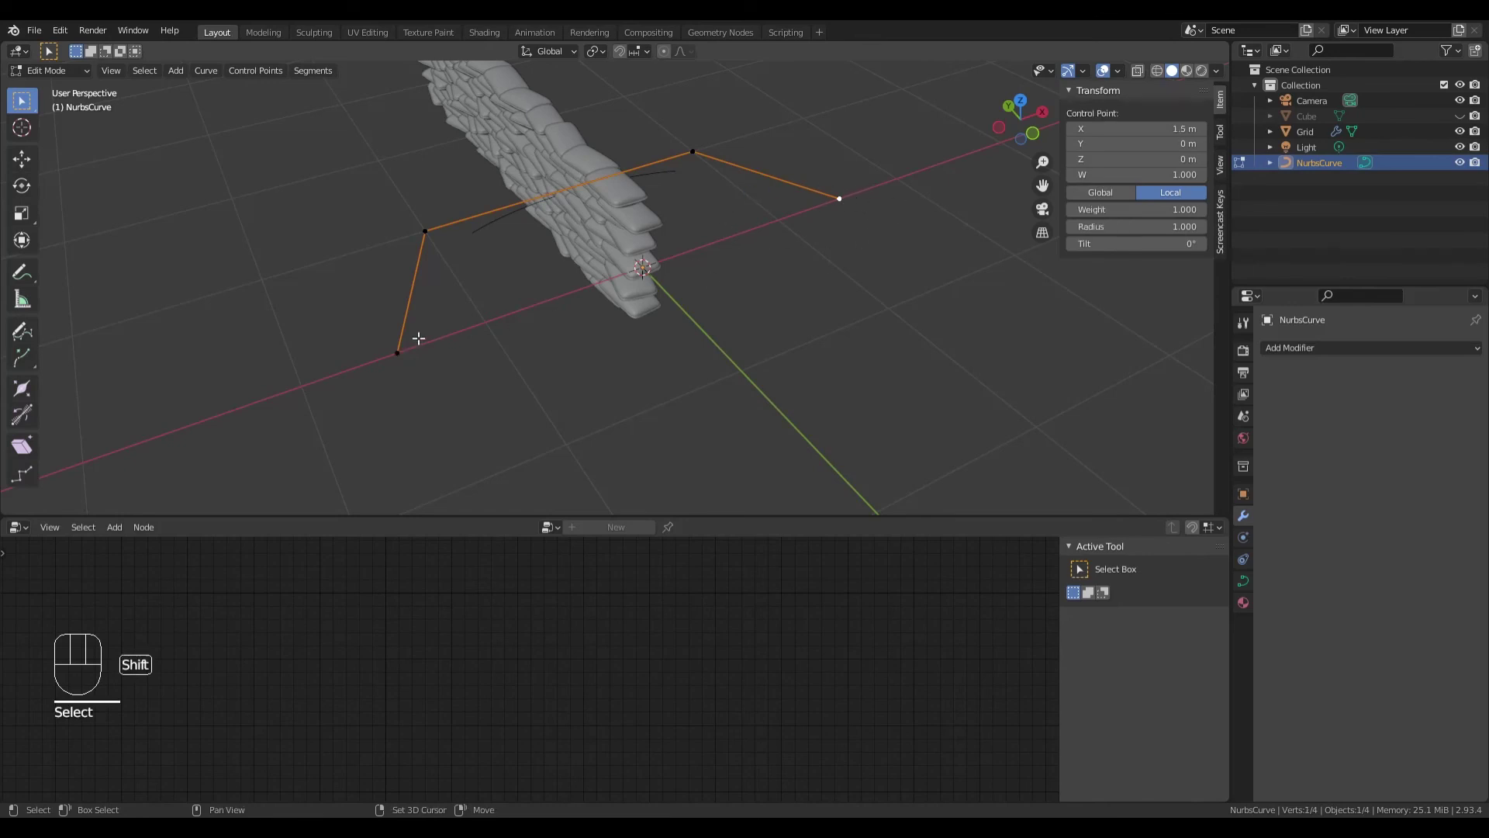
{"action": "left_click", "coordinate": [398, 354], "text": "shift"}
{"action": "scroll", "coordinate": [660, 374], "scroll_direction": "down", "scroll_amount": 1}
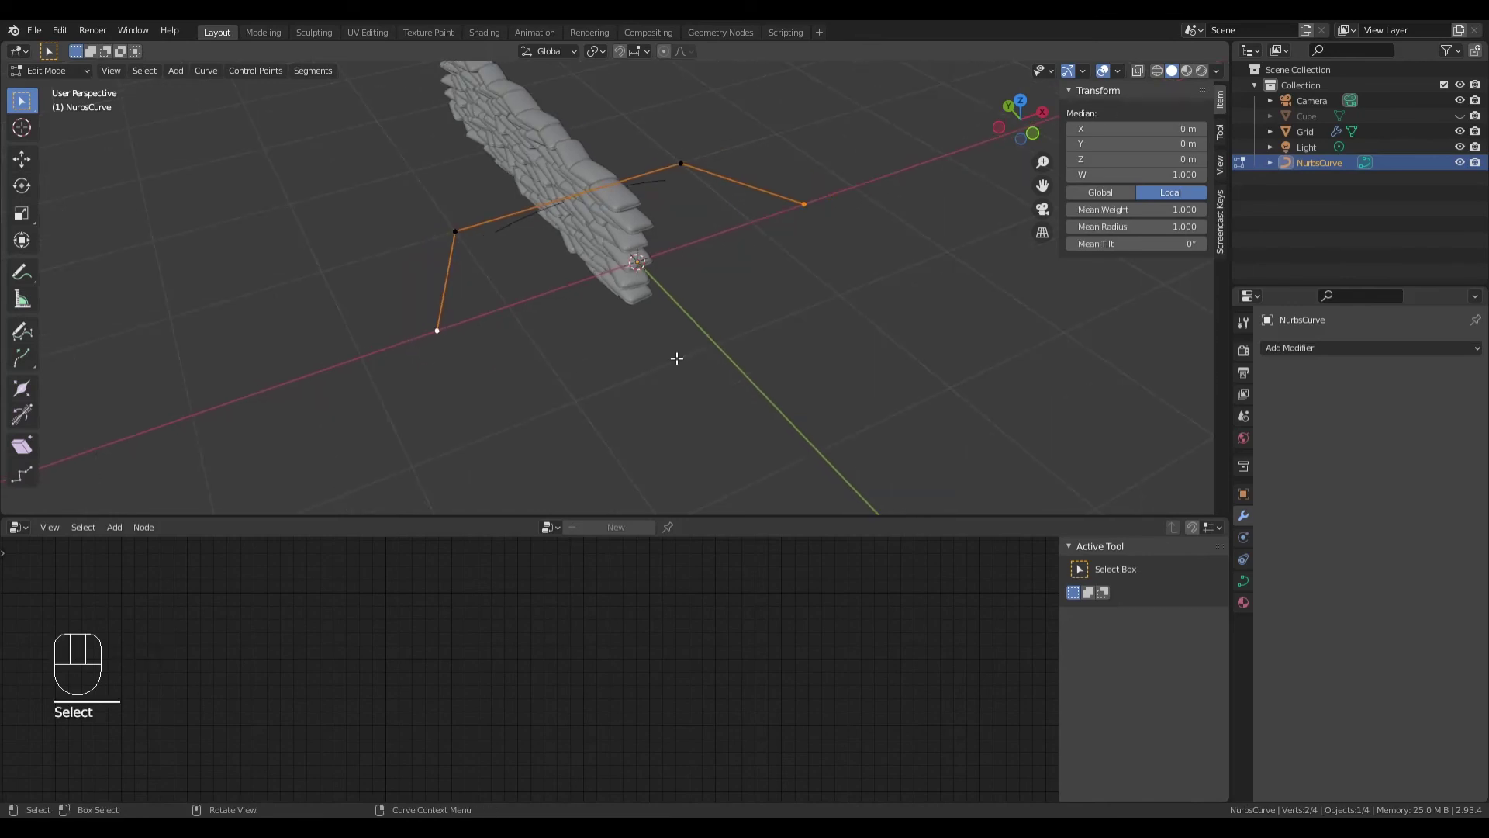
{"action": "key", "text": "e"}
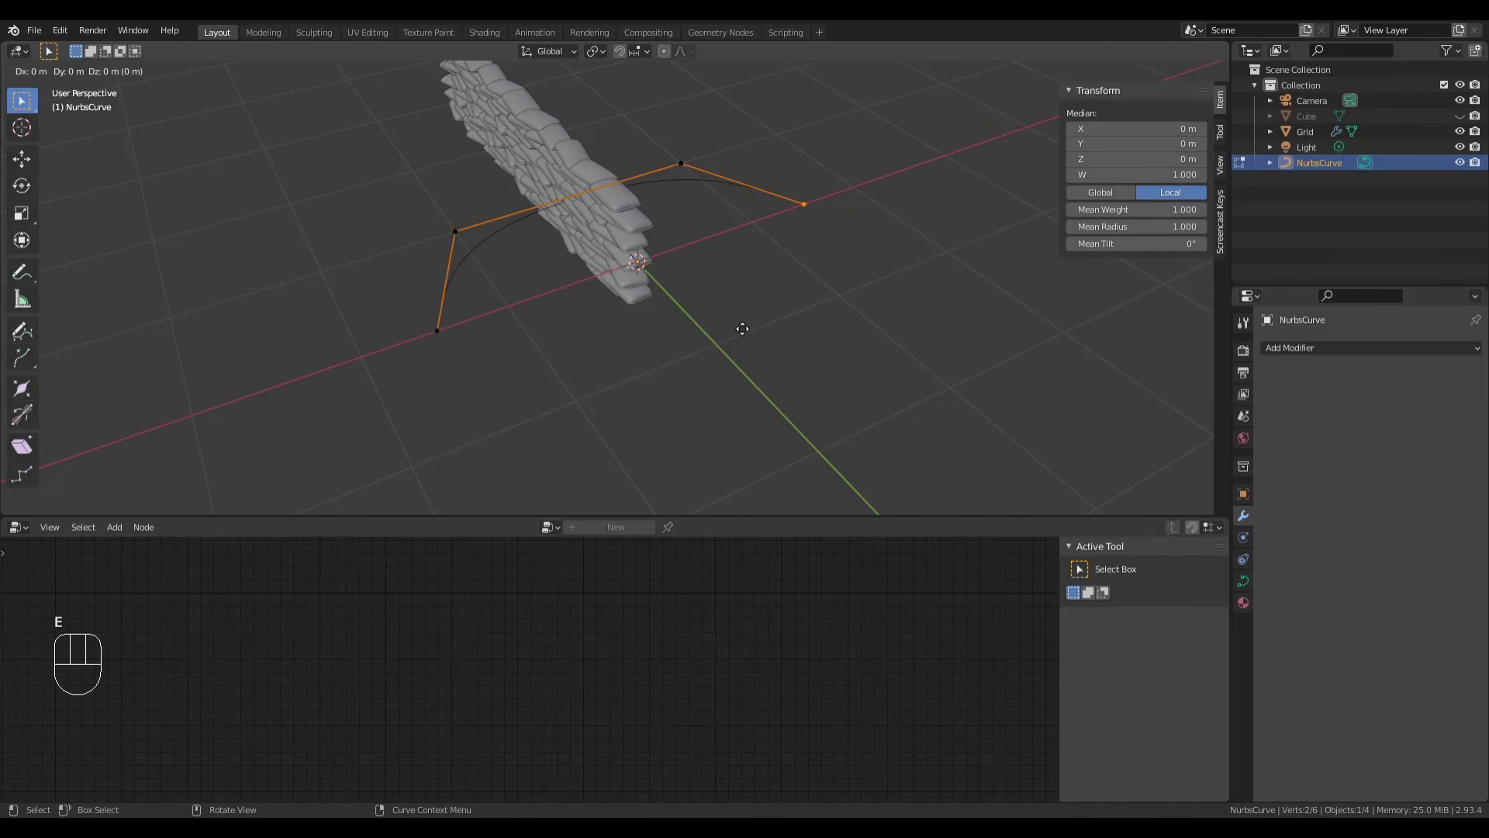
{"action": "key", "text": "y"}
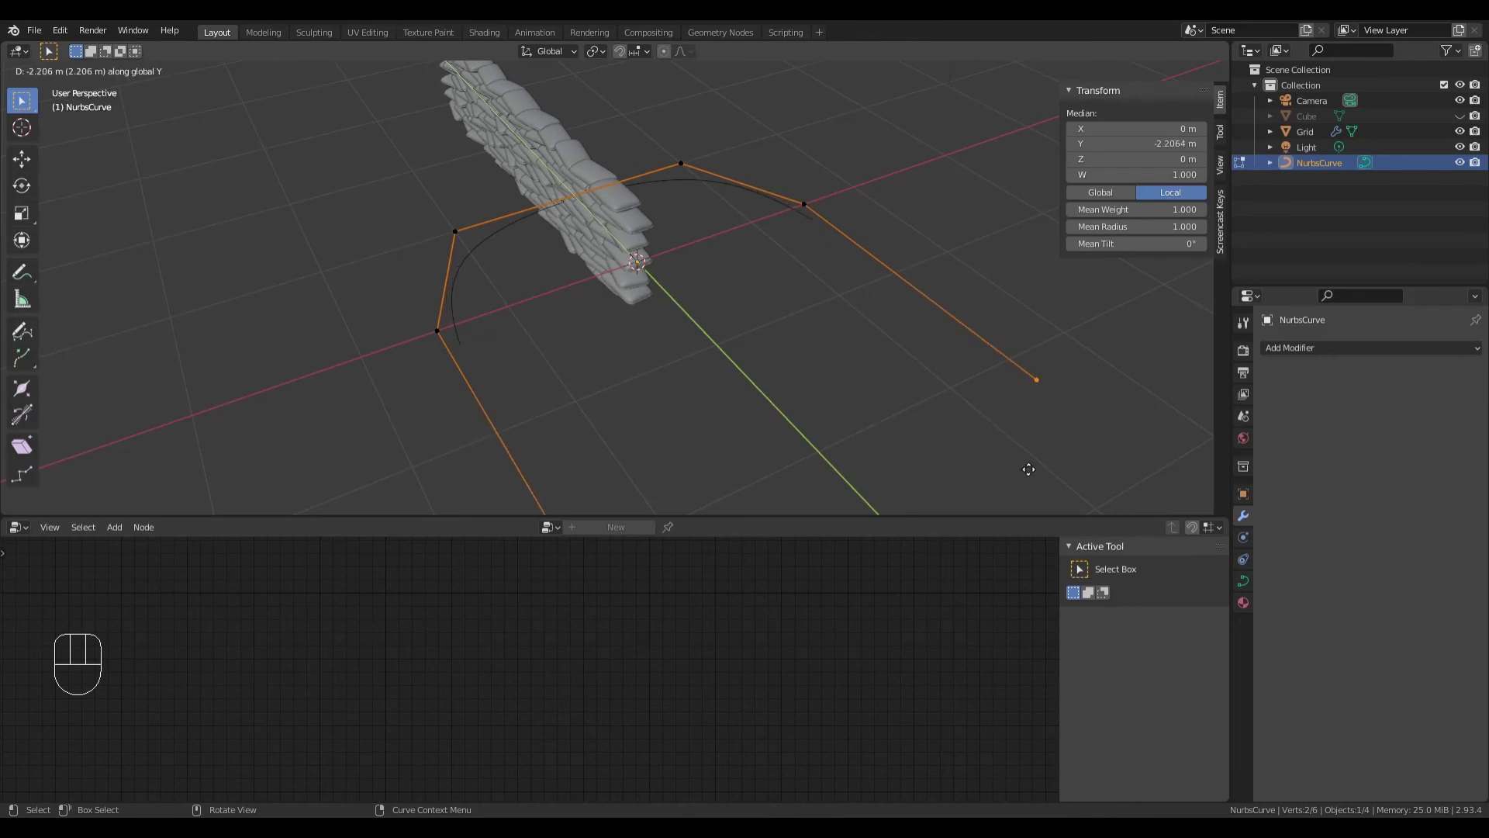
{"action": "left_click", "coordinate": [885, 381]}
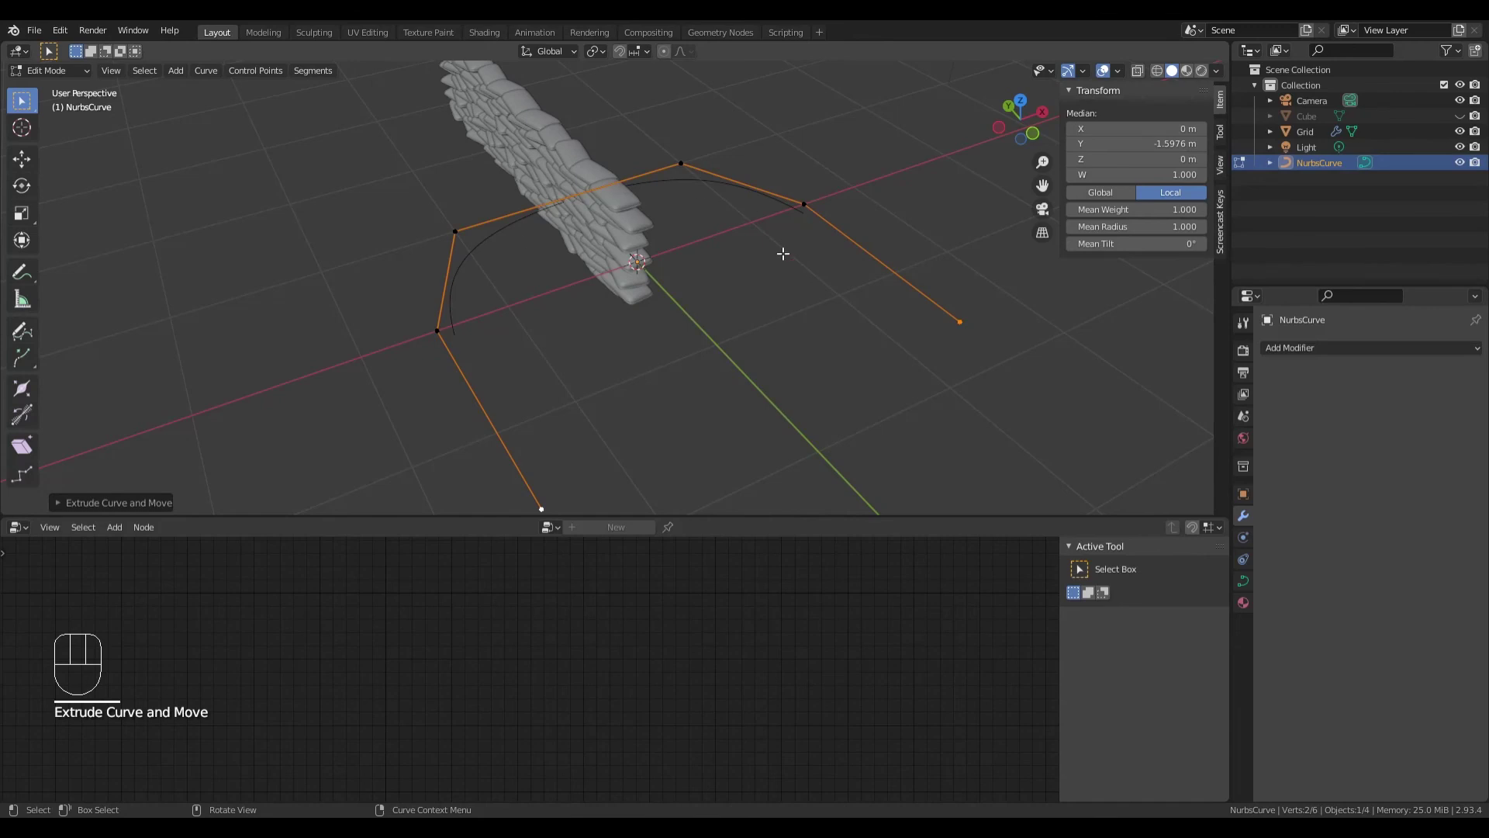
{"action": "key", "text": "Tab"}
Step: Add a Curve modifier to the sandbag grid with NurbsCurve as its curve object
{"action": "middle_click_drag", "start_coordinate": [766, 249], "coordinate": [683, 271]}
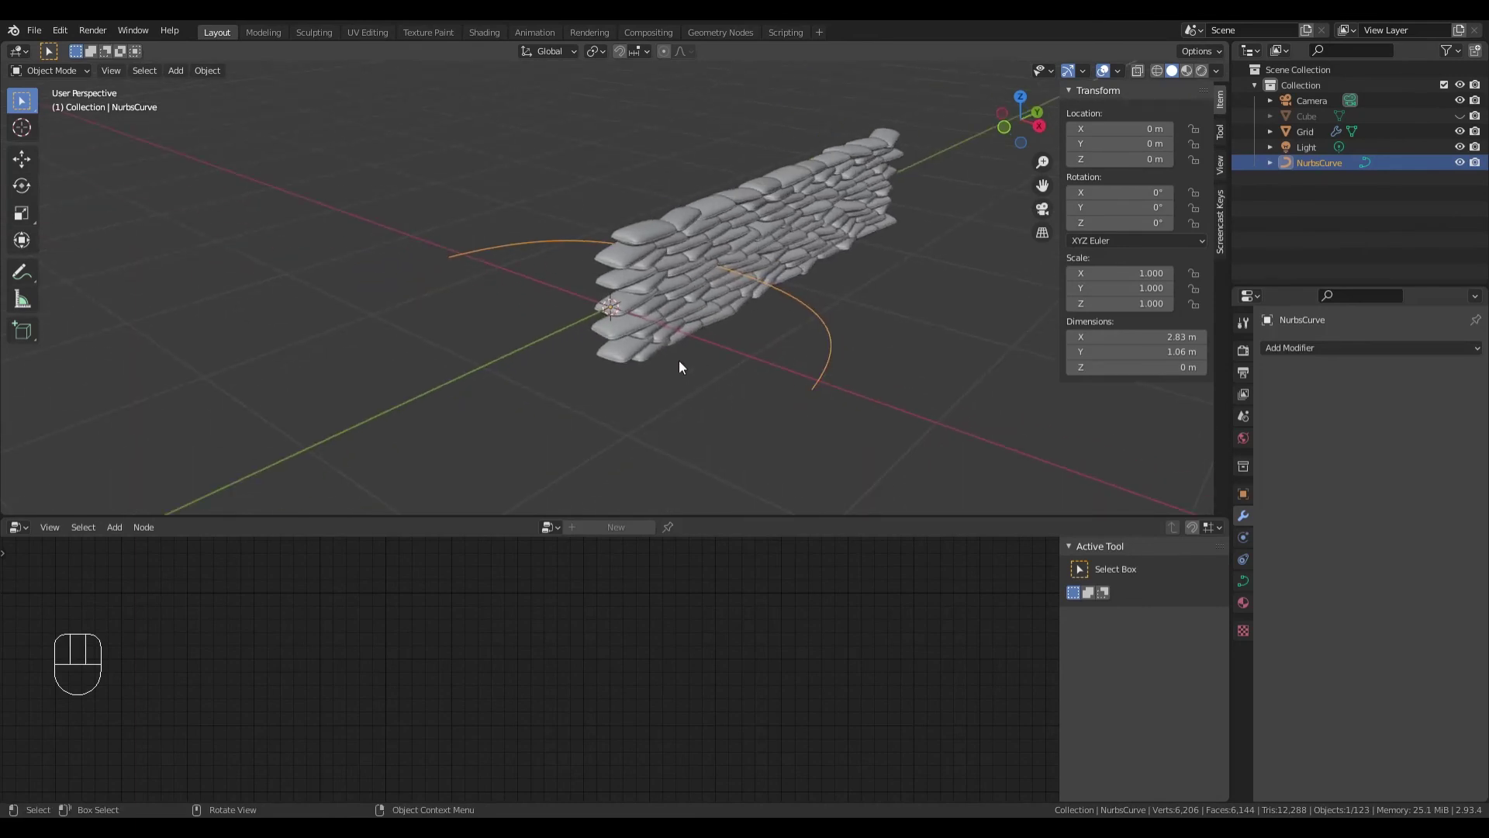
{"action": "middle_click_drag", "start_coordinate": [682, 366], "coordinate": [757, 366]}
{"action": "left_click", "coordinate": [570, 200]}
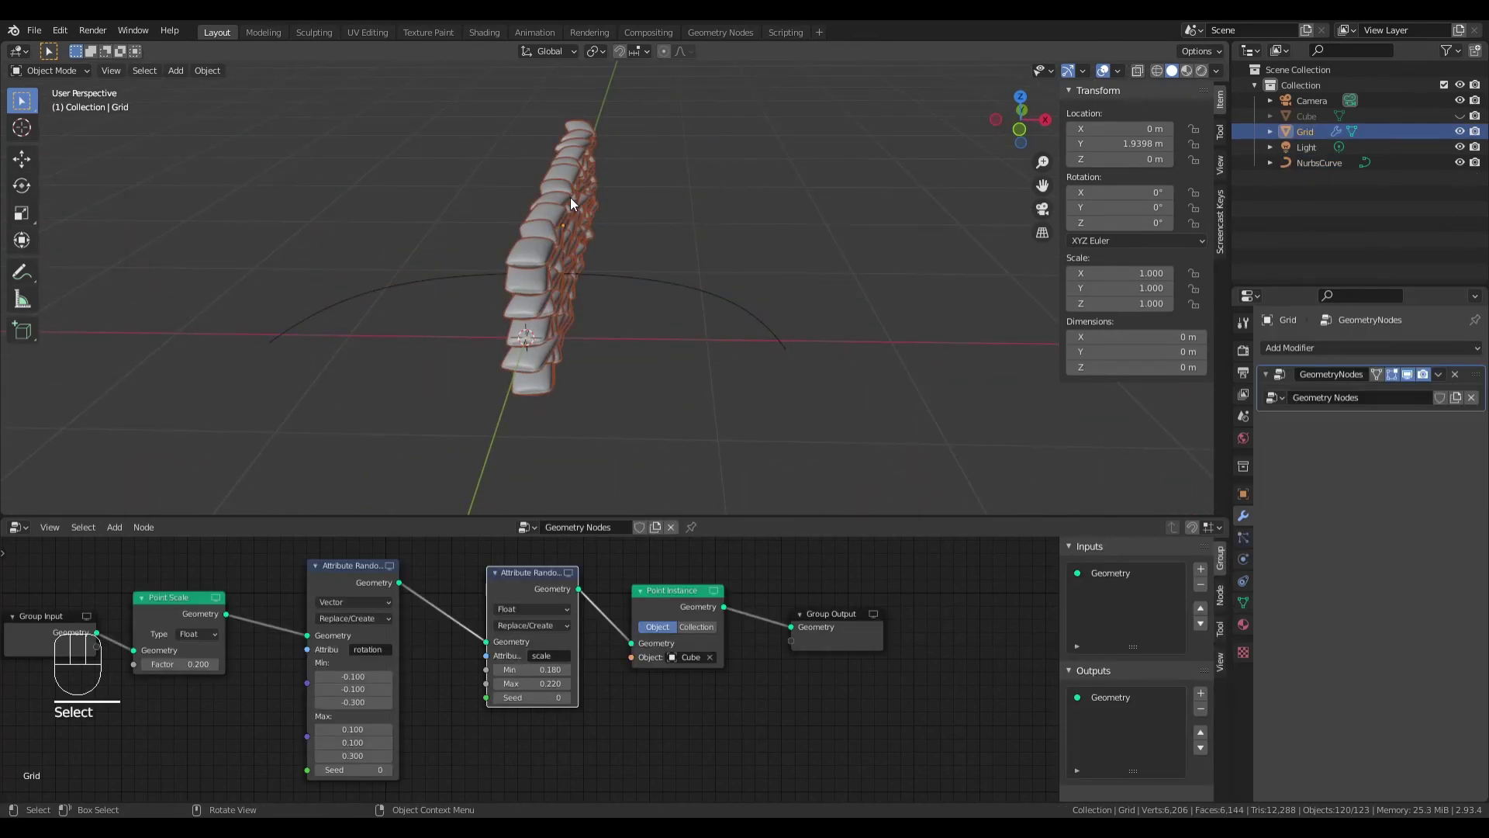
{"action": "left_click", "coordinate": [1319, 348]}
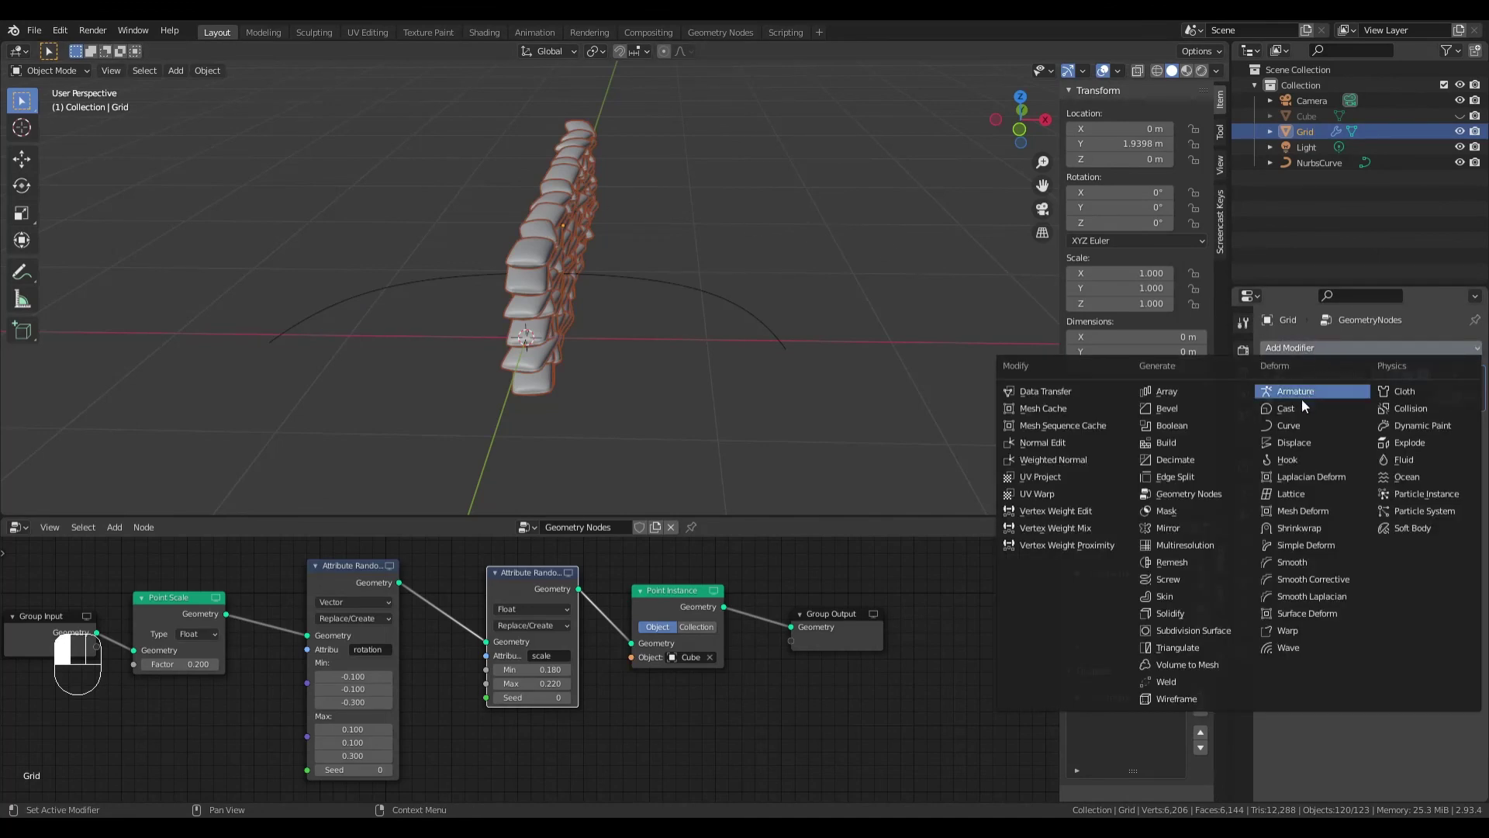
{"action": "left_click", "coordinate": [1290, 426]}
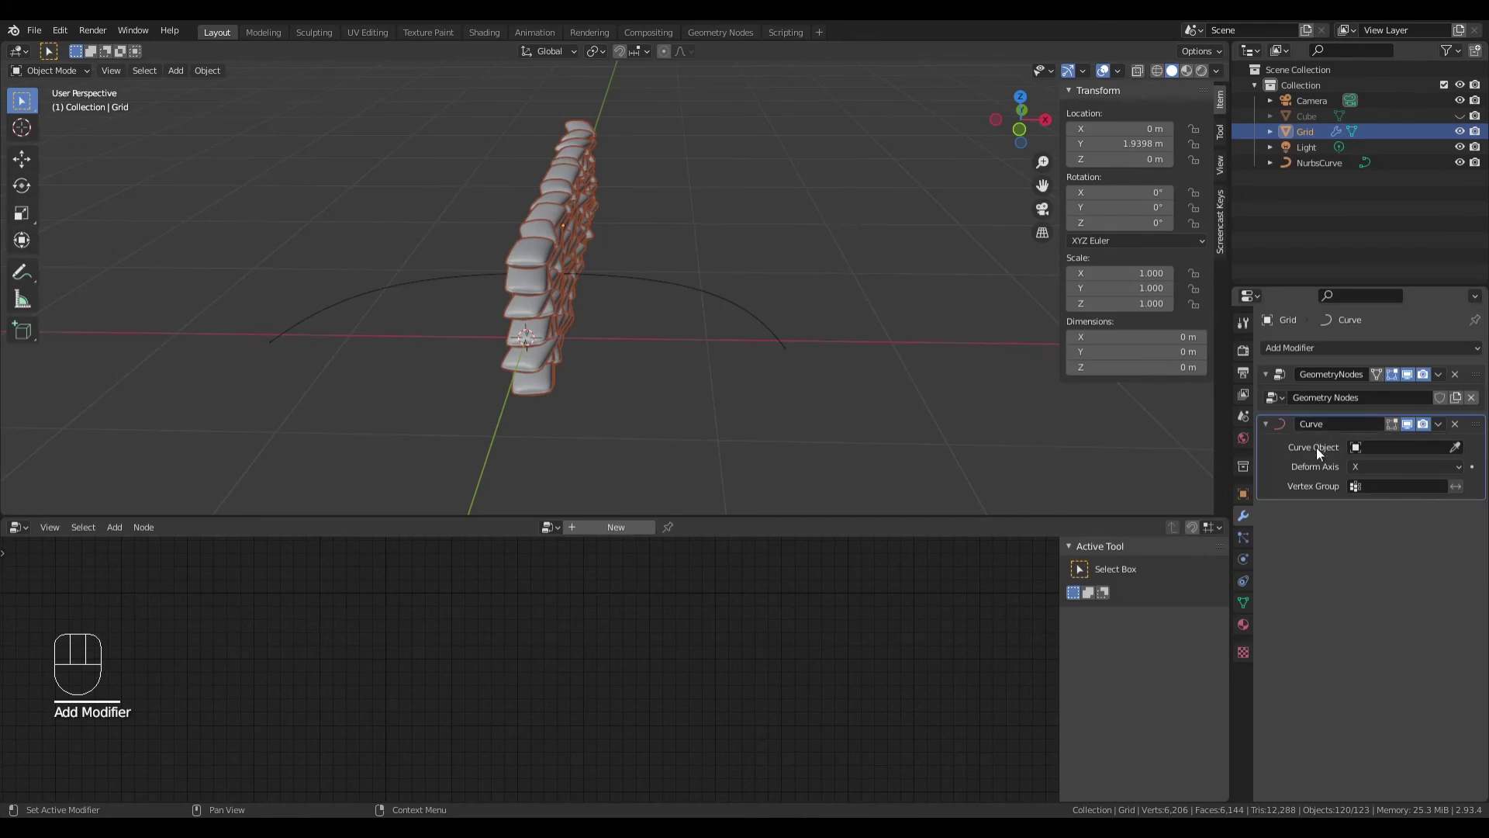
{"action": "left_click", "coordinate": [1374, 449]}
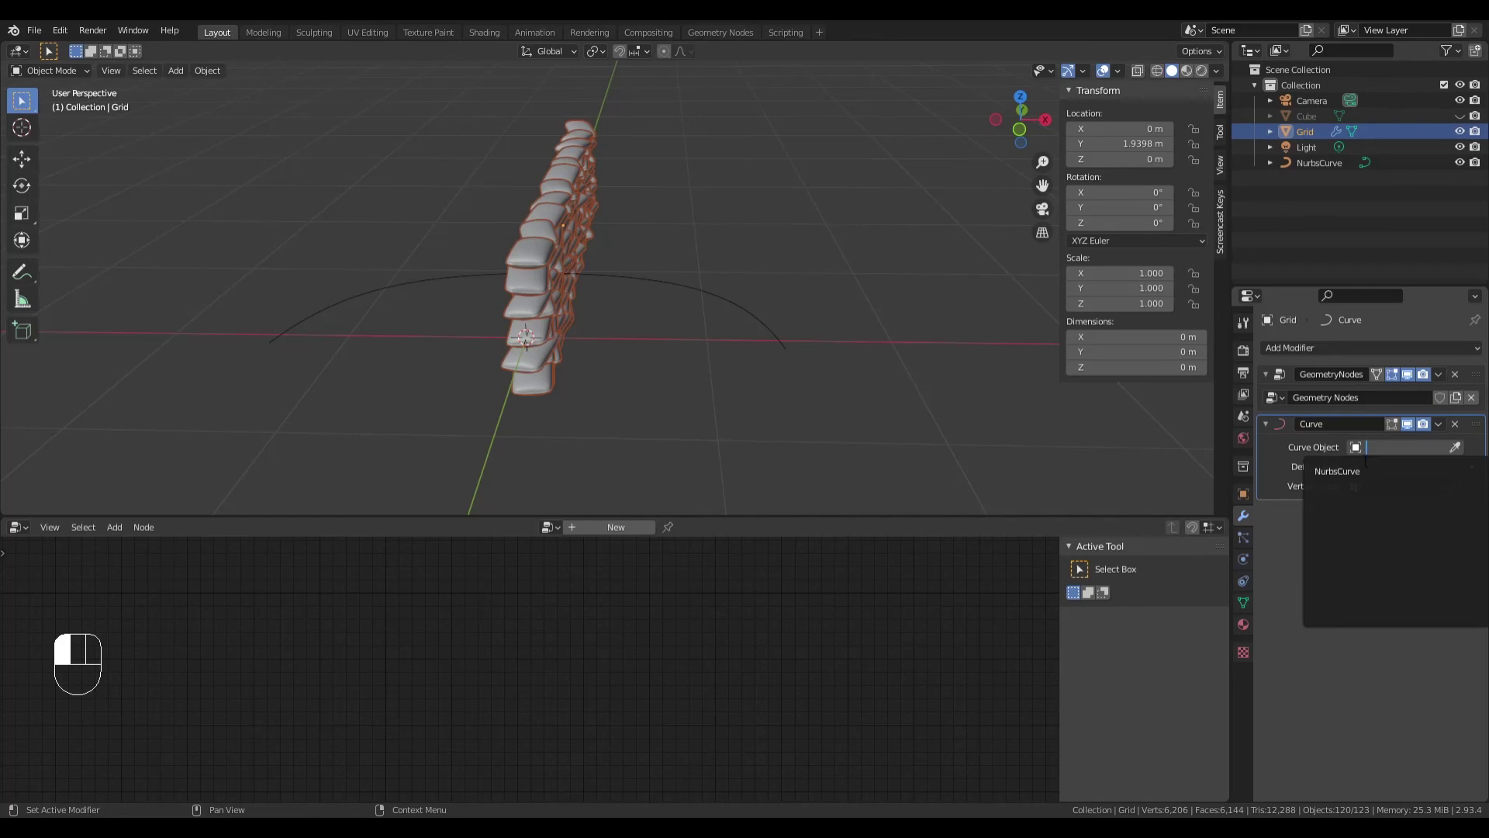
{"action": "left_click", "coordinate": [1354, 472]}
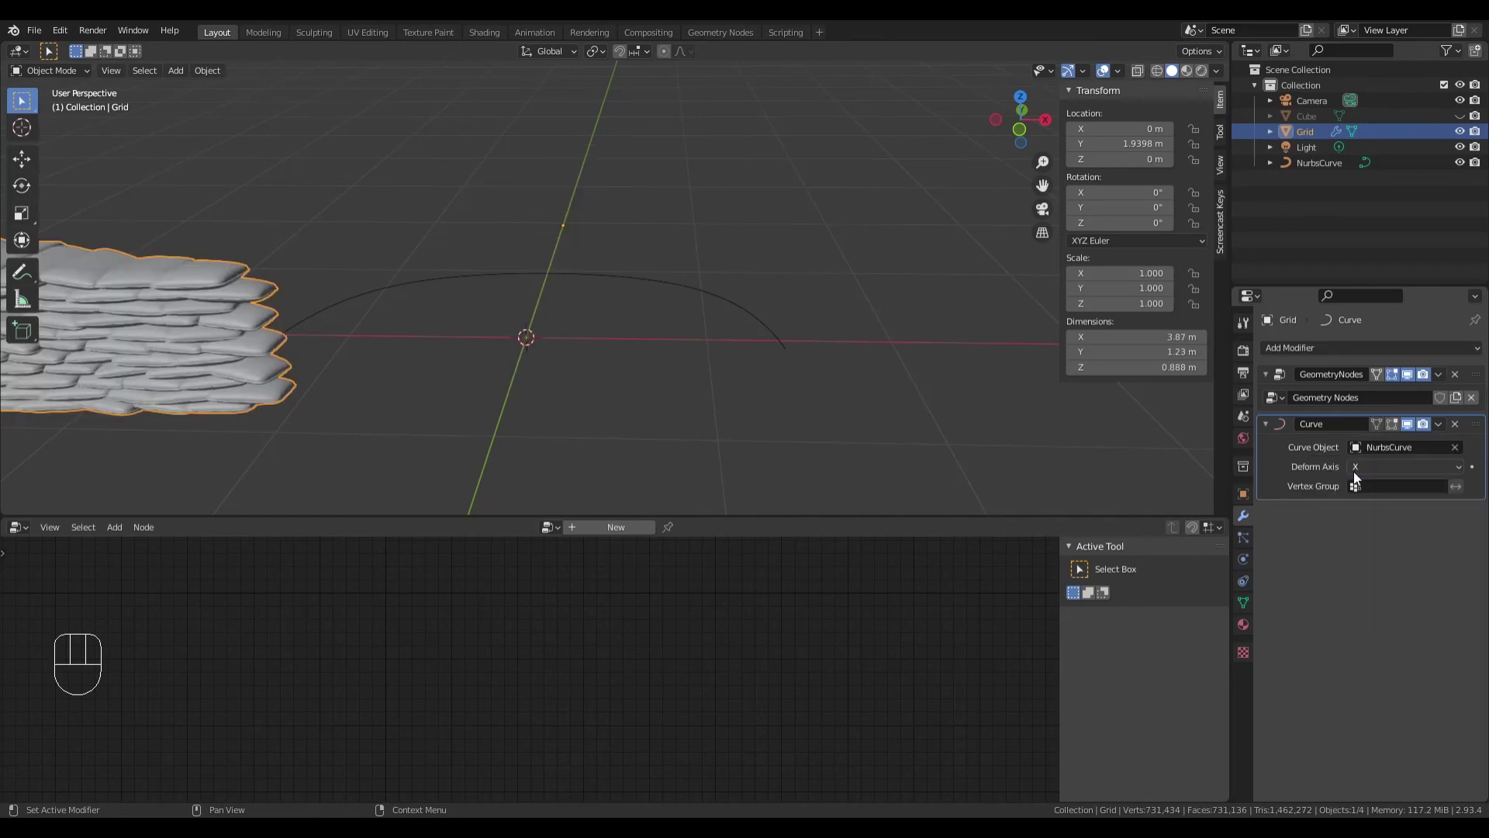
{"action": "middle_click_drag", "start_coordinate": [1008, 411], "coordinate": [848, 326], "text": "shift"}
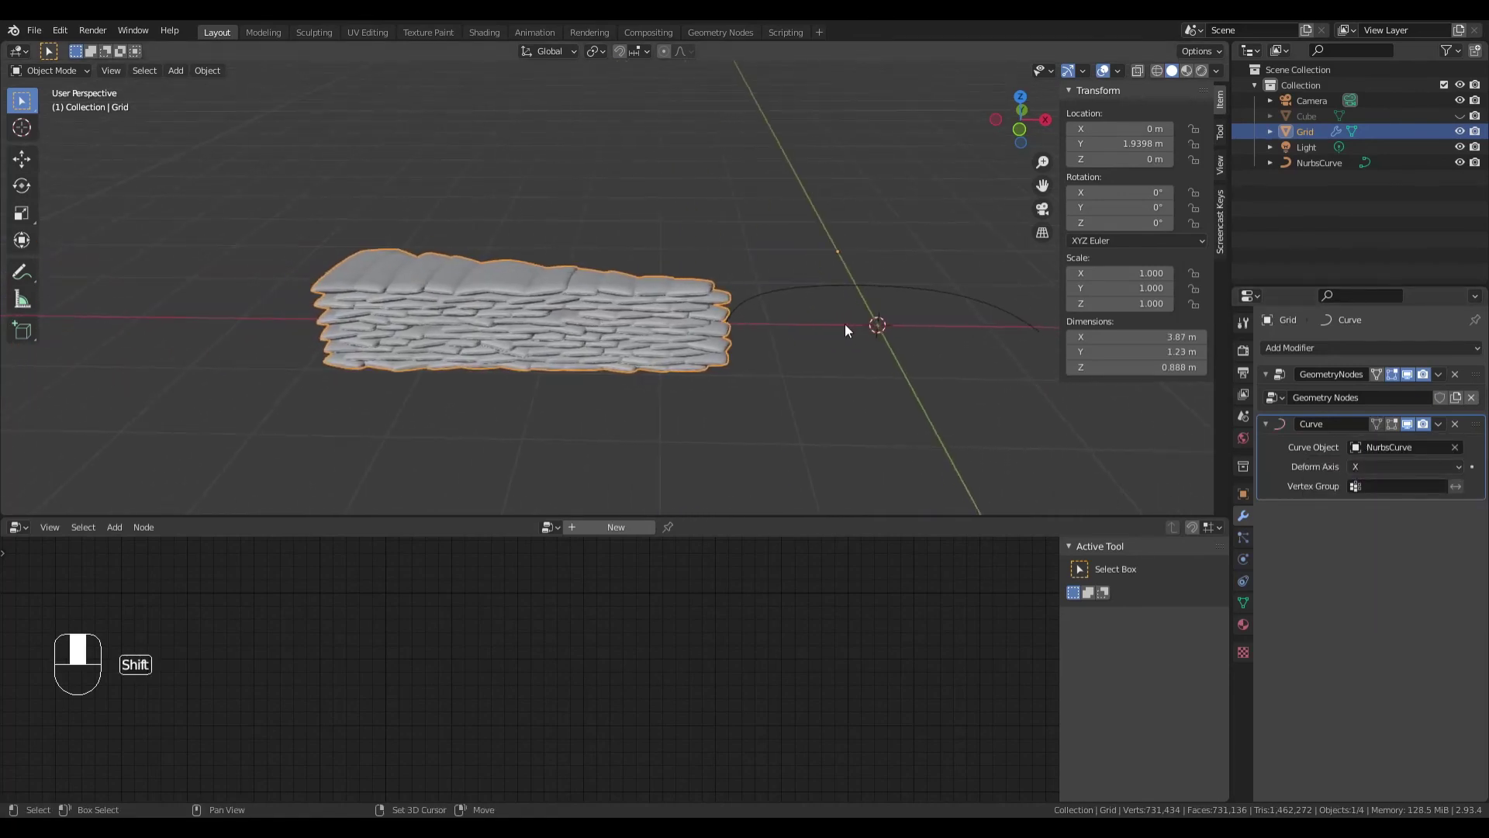
{"action": "mouse_move", "coordinate": [485, 304]}
{"action": "middle_mouse_down"}
{"action": "mouse_move", "coordinate": [728, 295]}
{"action": "mouse_move", "coordinate": [474, 298]}
{"action": "middle_mouse_up"}
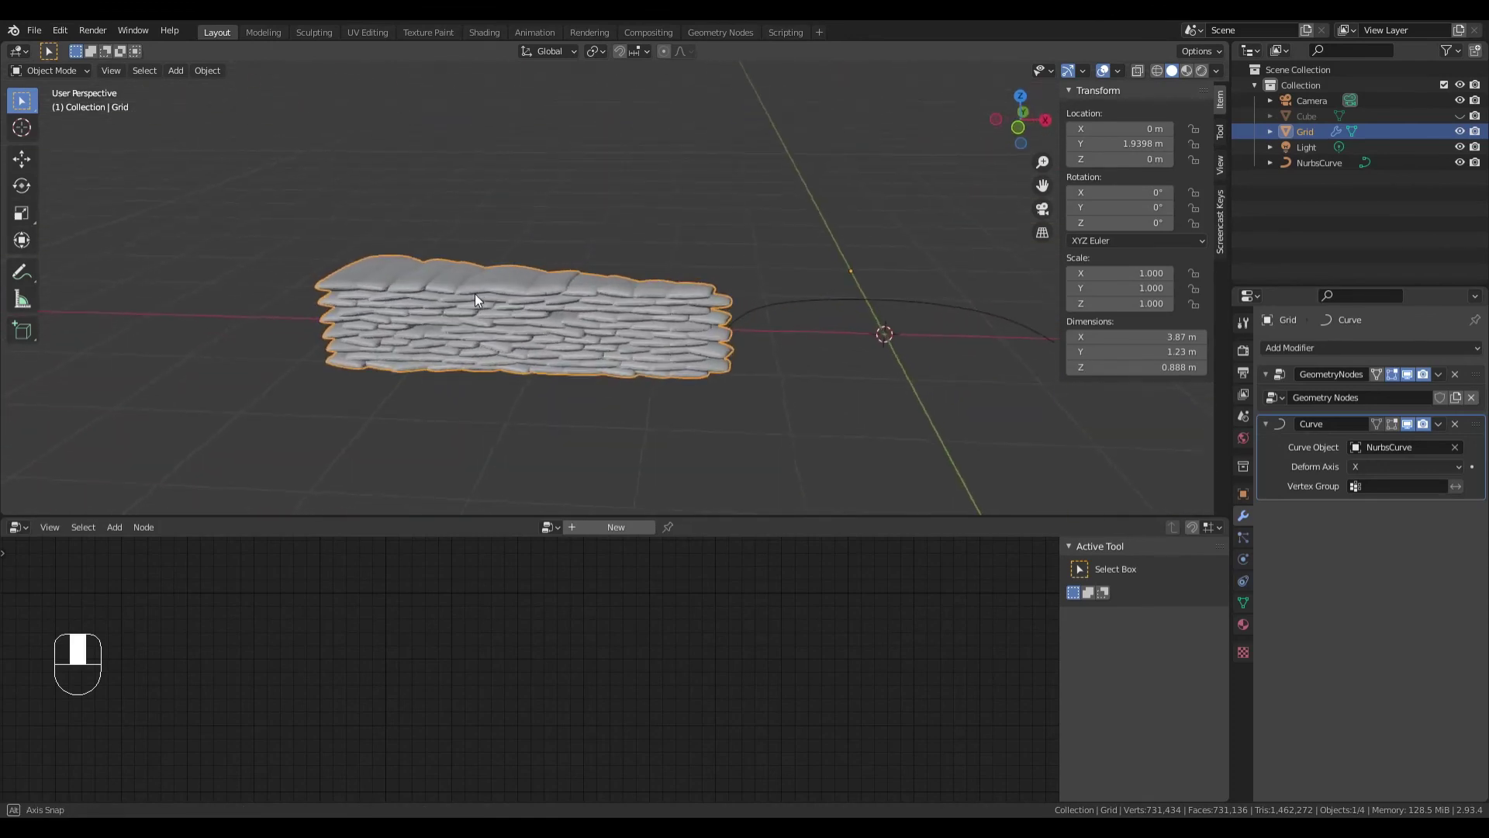
Step: Set the NURBS curve's Z rotation to 90° so the sandbag wall bends along it
{"action": "middle_click_drag", "start_coordinate": [962, 379], "coordinate": [758, 376], "text": "shift"}
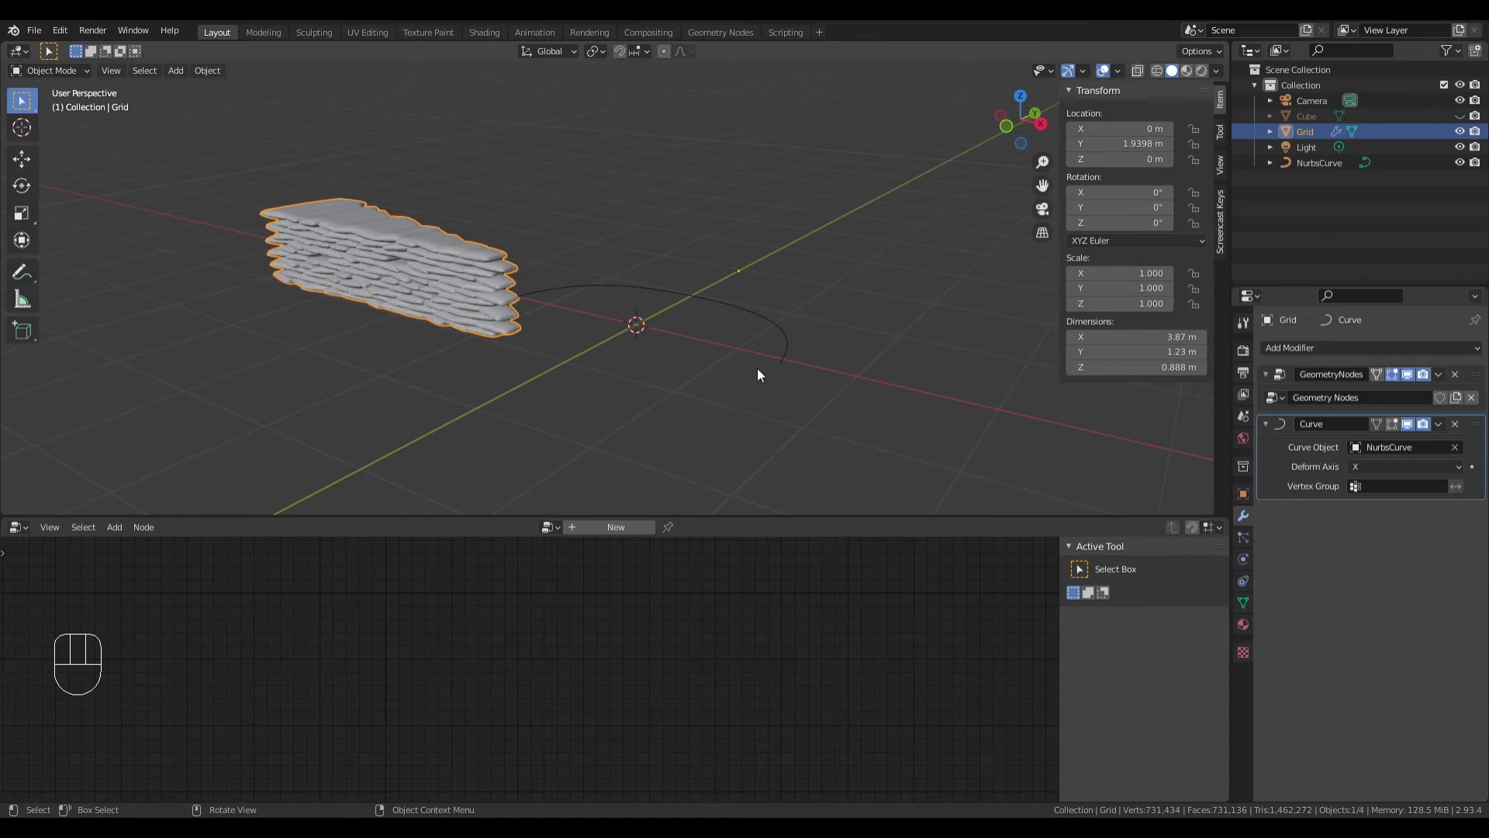
{"action": "left_click", "coordinate": [785, 338]}
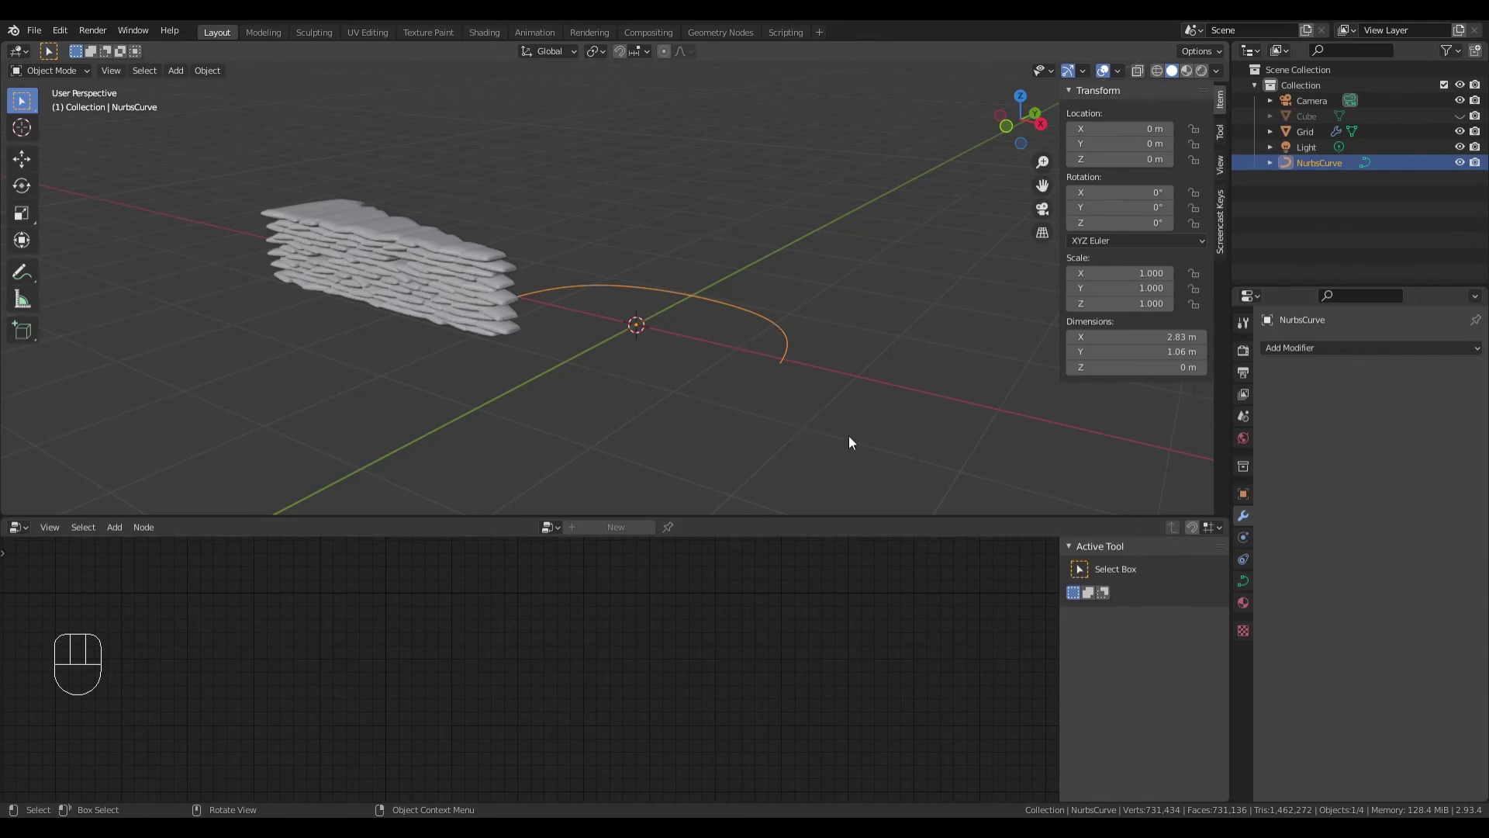
{"action": "key", "text": "r"}
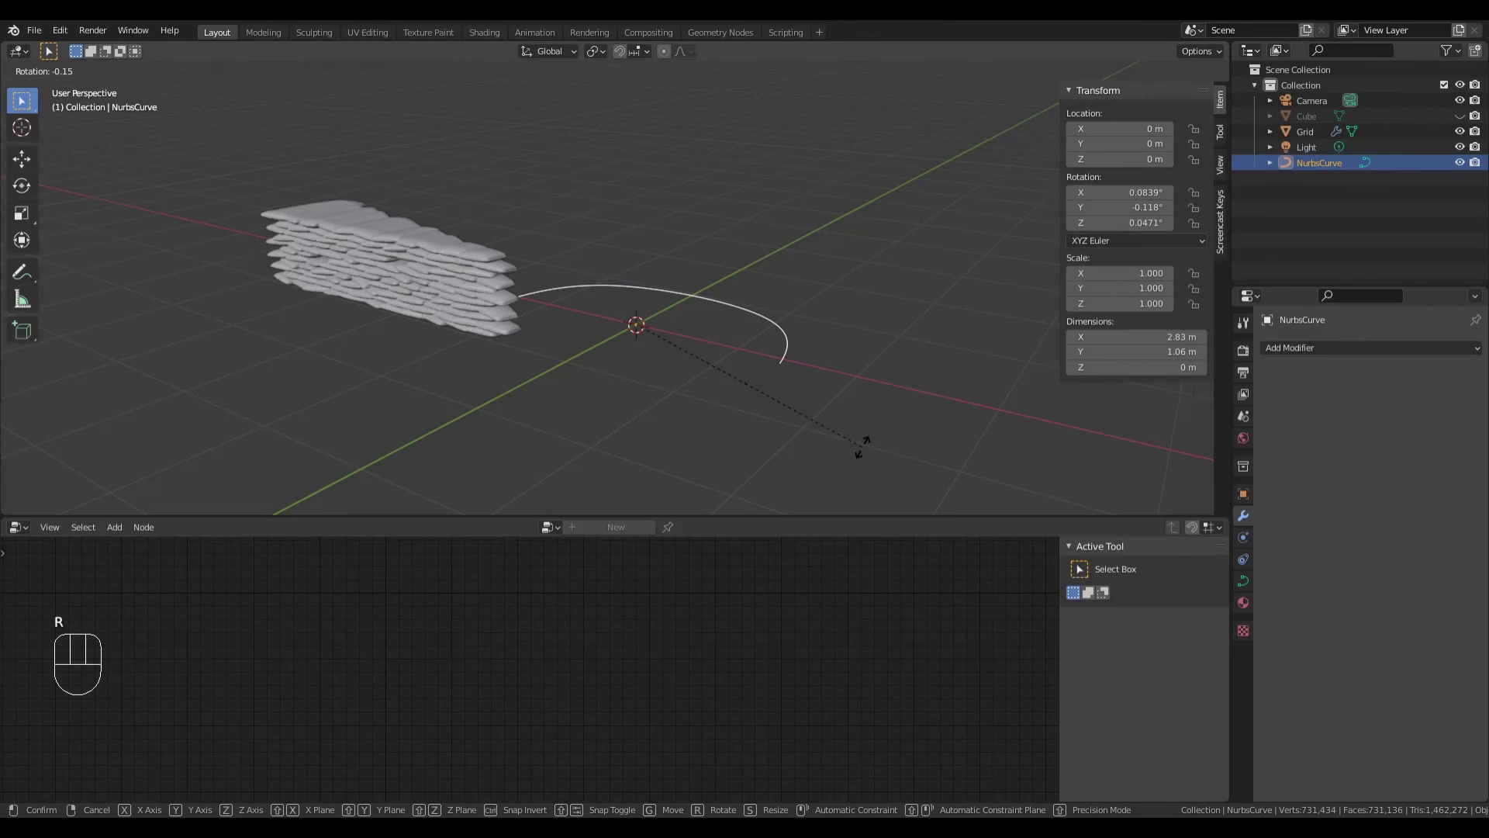
{"action": "key", "text": "Escape"}
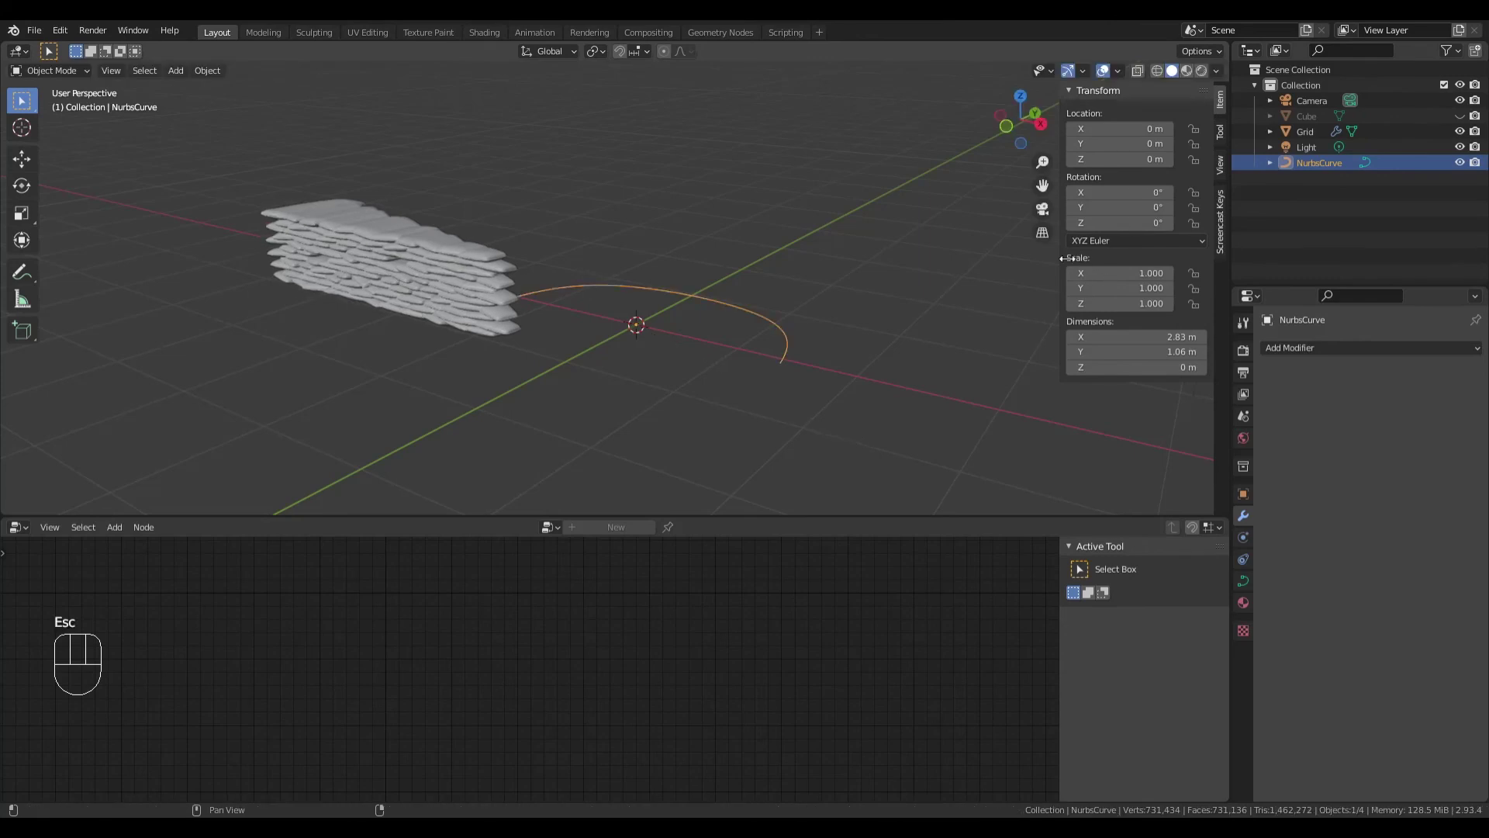
{"action": "left_click", "coordinate": [1126, 226]}
{"action": "left_click_drag", "start_coordinate": [1127, 226], "coordinate": [1143, 226]}
{"action": "left_click", "coordinate": [1124, 230]}
{"action": "type", "text": "90"}
{"action": "key", "text": "Return"}
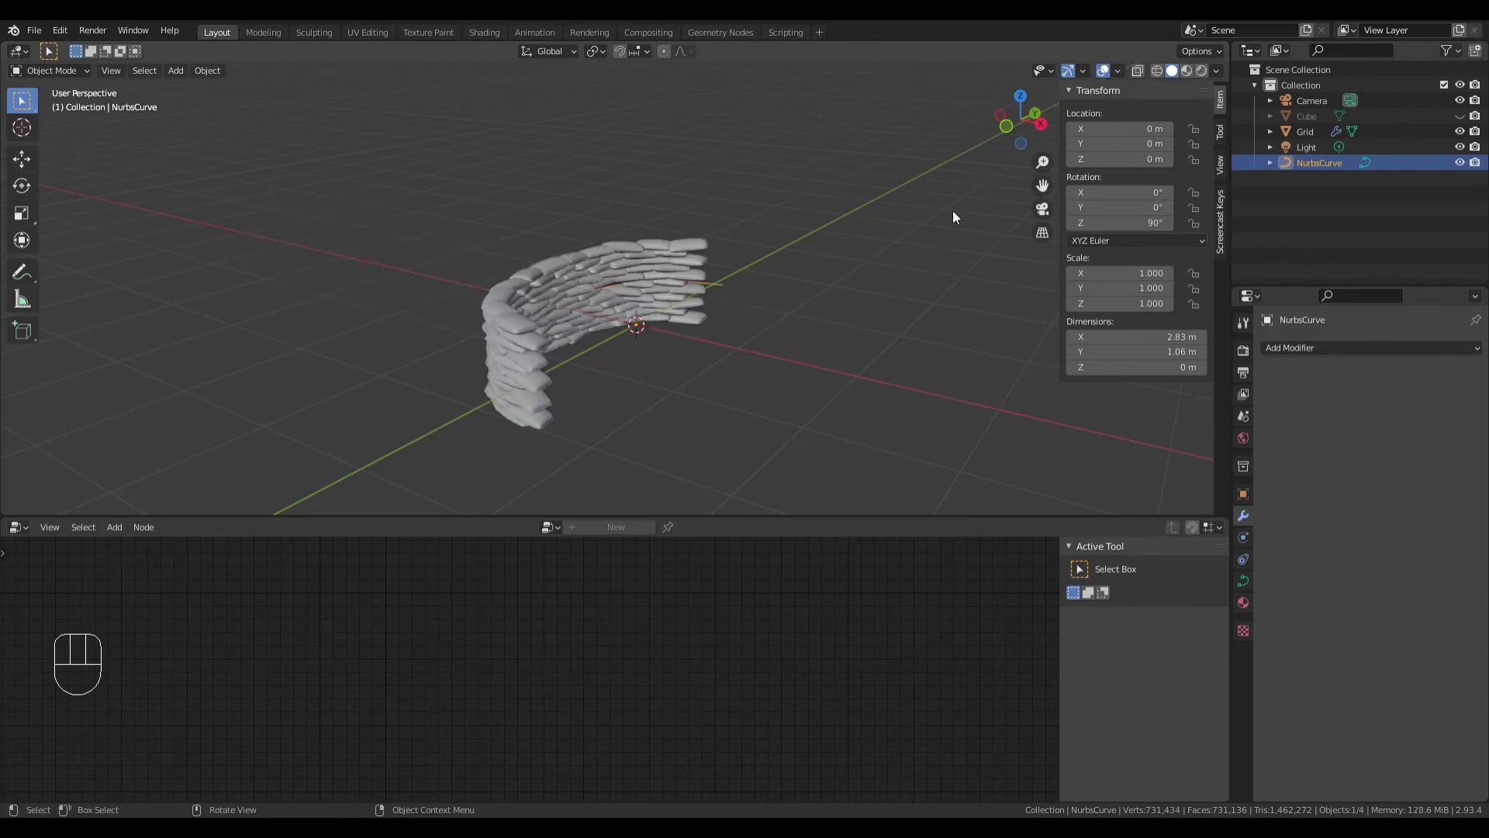
Step: Move the sandbag grid along the global Y axis to about Y 2.10 m, sliding the wall along the curve
{"action": "middle_click_drag", "start_coordinate": [837, 267], "coordinate": [760, 276]}
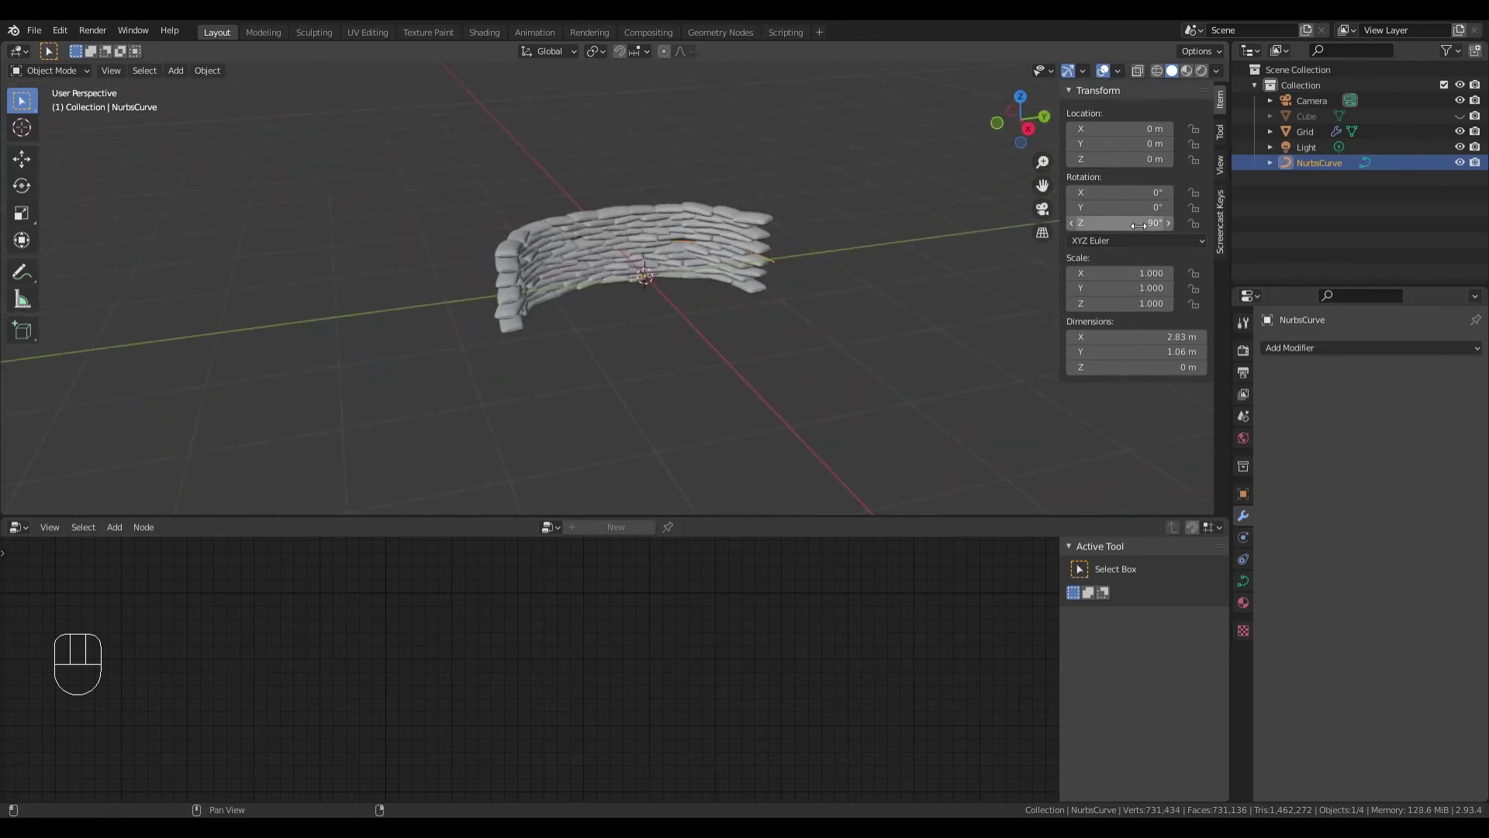
{"action": "middle_click_drag", "start_coordinate": [930, 260], "coordinate": [785, 383]}
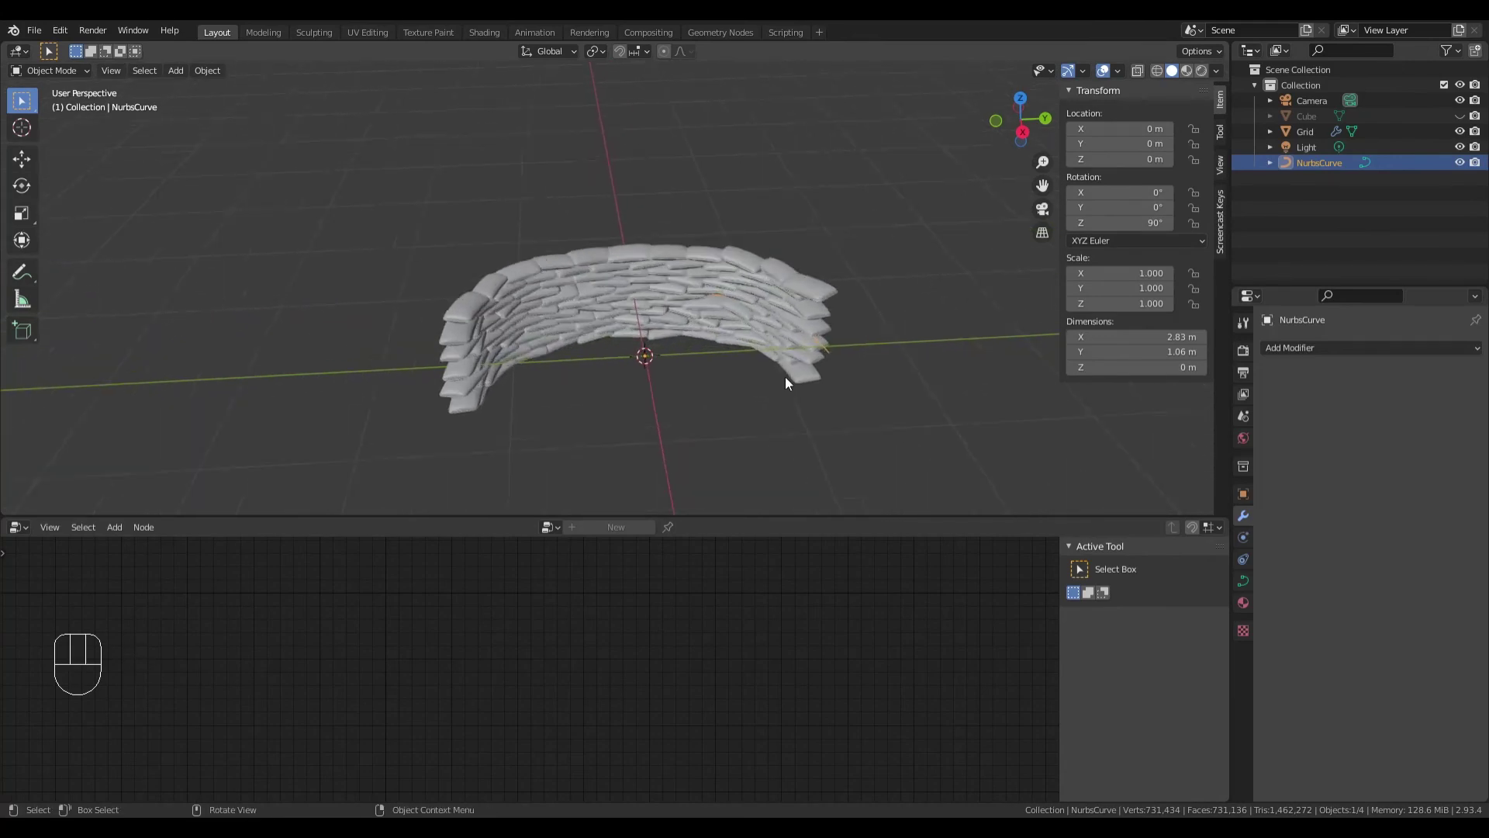
{"action": "scroll", "coordinate": [785, 377], "scroll_direction": "up", "scroll_amount": 1}
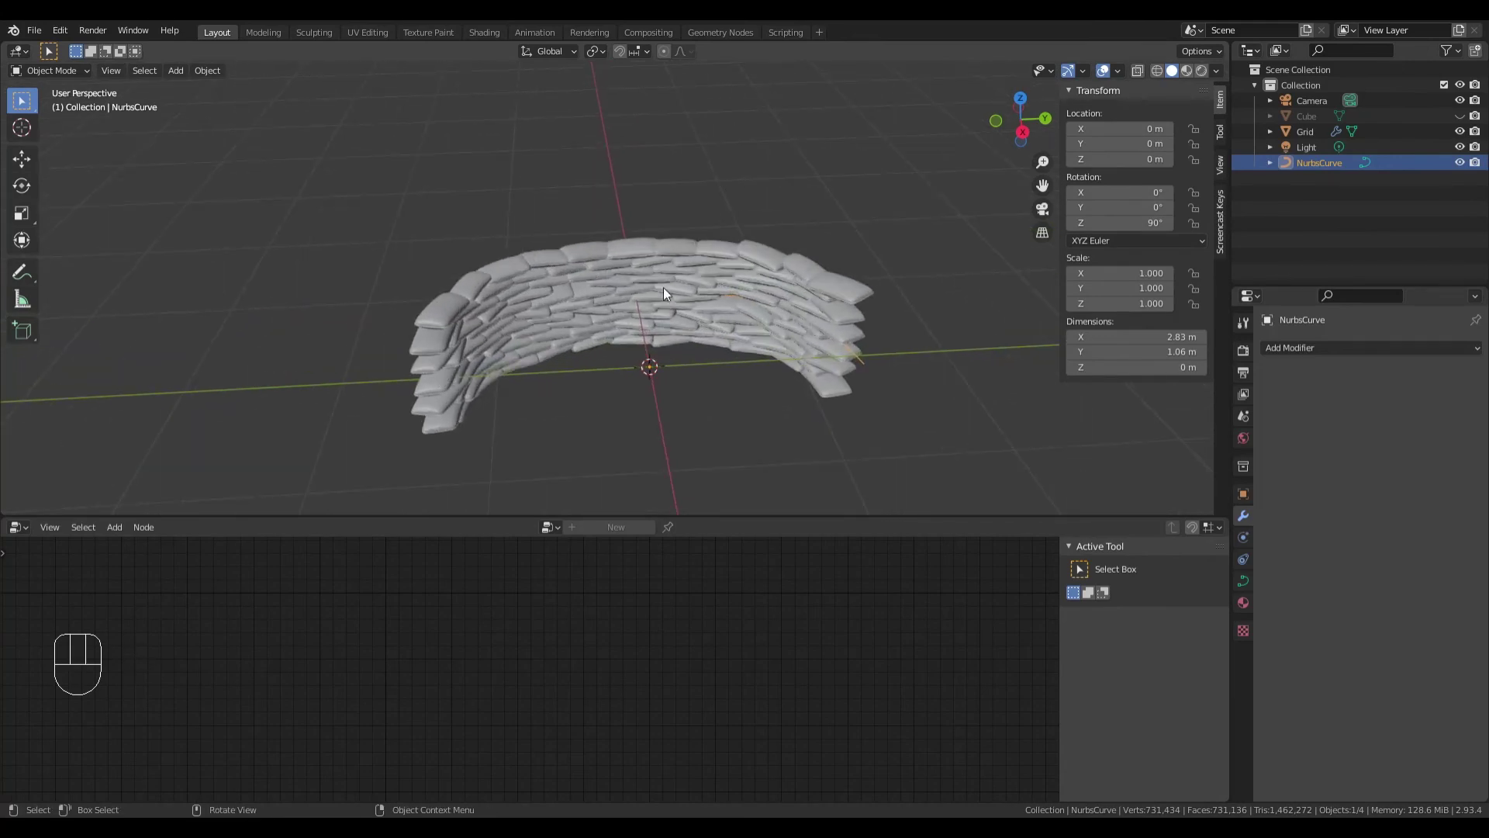
{"action": "middle_click_drag", "start_coordinate": [597, 300], "coordinate": [705, 339]}
{"action": "left_click", "coordinate": [732, 273]}
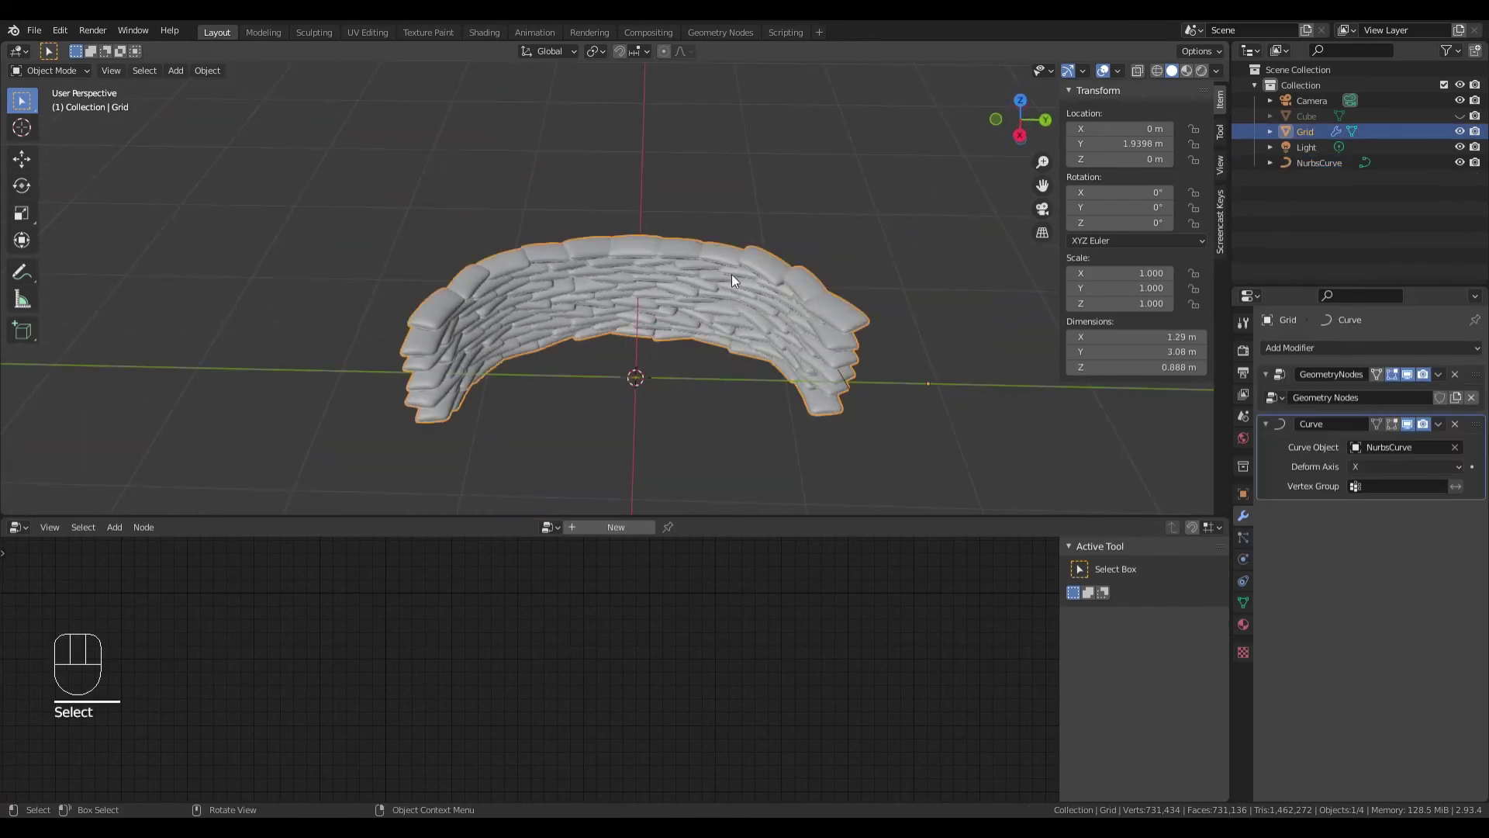
{"action": "middle_click_drag", "start_coordinate": [732, 274], "coordinate": [812, 278]}
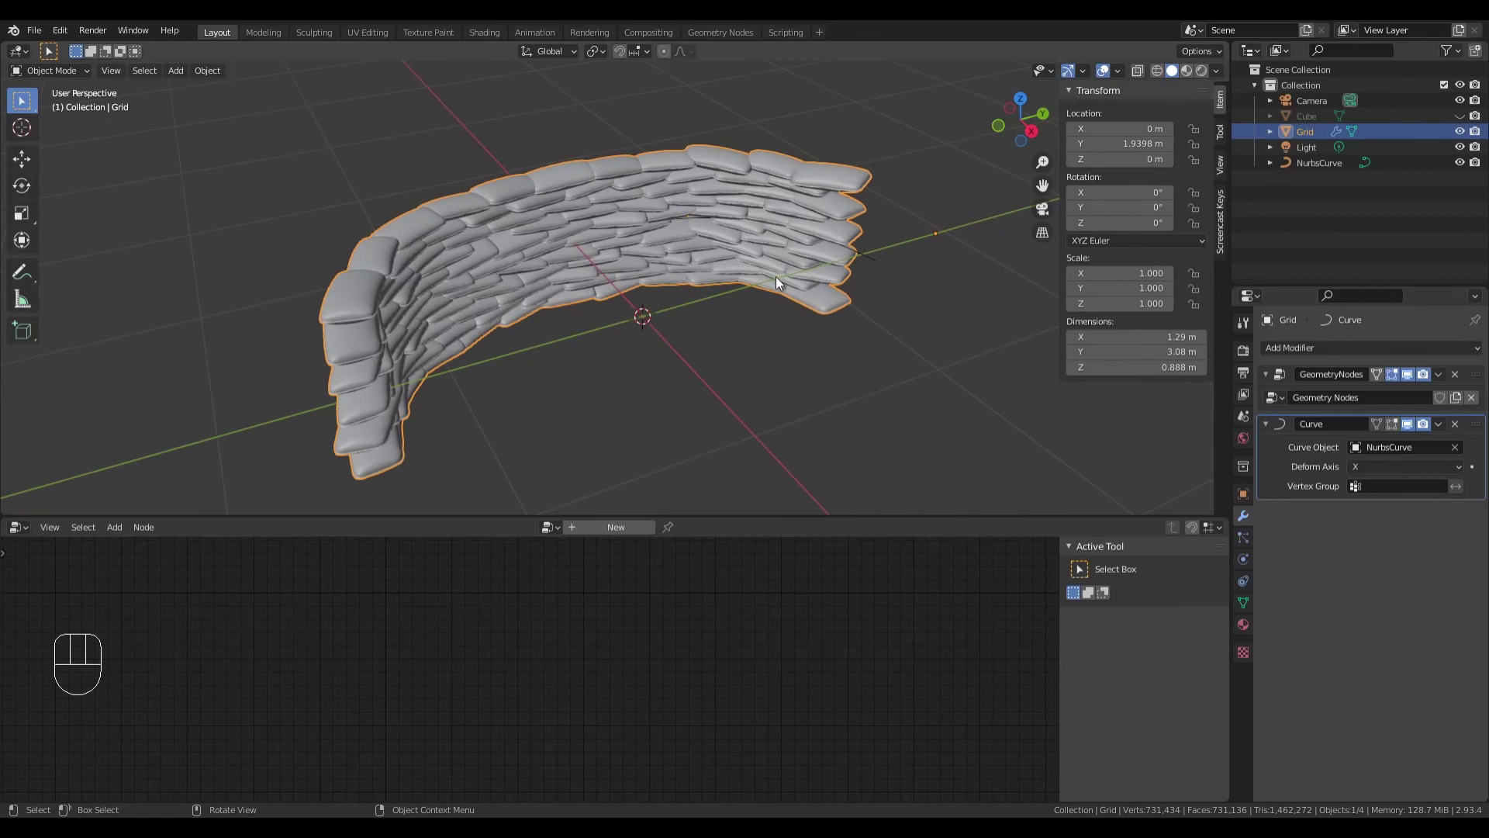
{"action": "key", "text": "g"}
{"action": "key", "text": "y"}
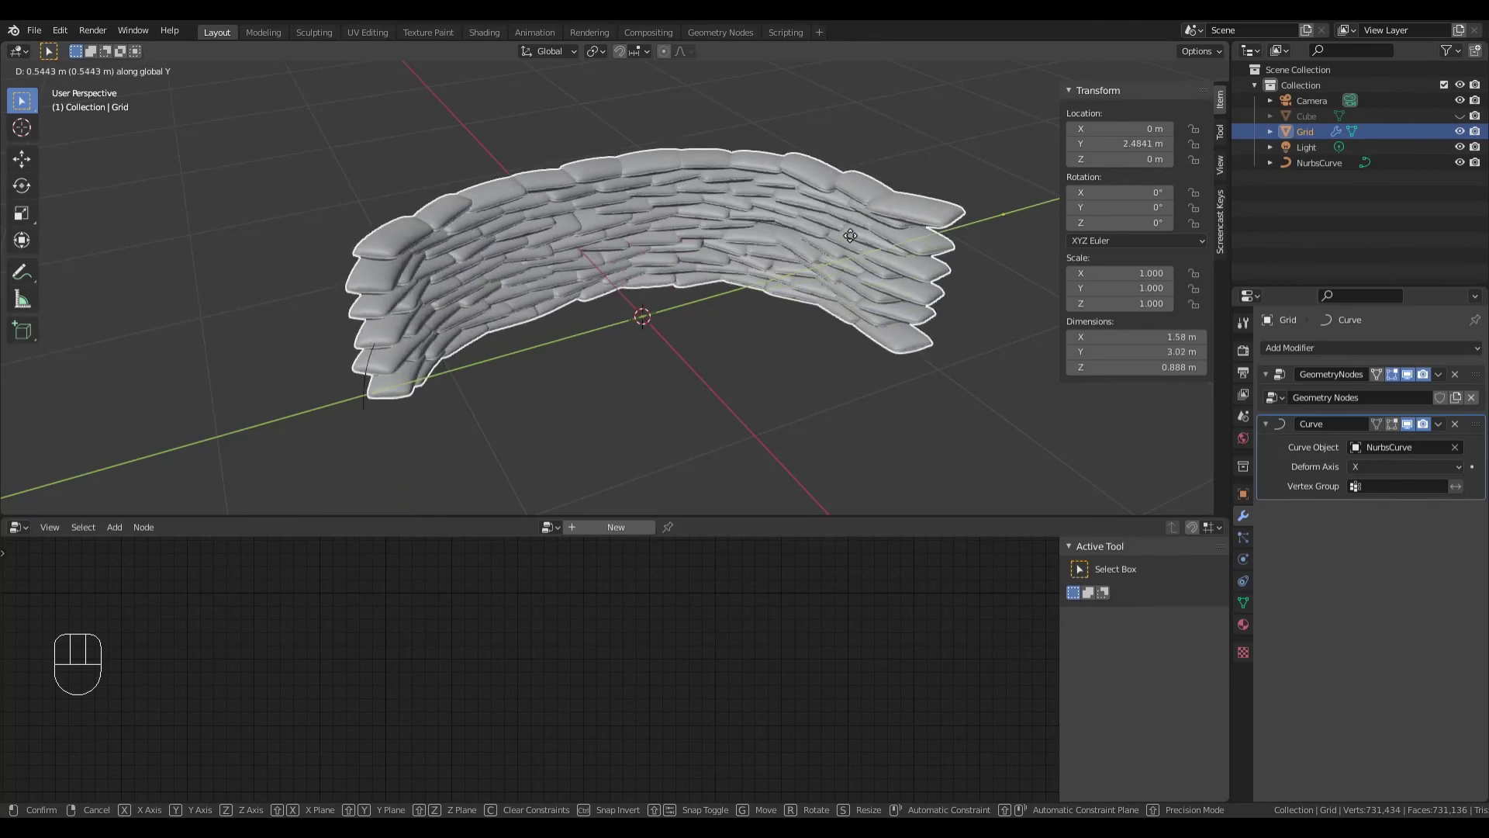
{"action": "left_click", "coordinate": [780, 225]}
Step: Examine the curved wall from several sides, checking the gaps and the uneven sandbag ends
{"action": "middle_click_drag", "start_coordinate": [780, 225], "coordinate": [613, 271]}
{"action": "scroll", "coordinate": [799, 330], "scroll_direction": "up", "scroll_amount": 5}
{"action": "scroll", "coordinate": [919, 363], "scroll_direction": "down", "scroll_amount": 5}
{"action": "middle_click_drag", "start_coordinate": [920, 363], "coordinate": [856, 359]}
{"action": "scroll", "coordinate": [855, 352], "scroll_direction": "down", "scroll_amount": 3}
{"action": "left_click", "coordinate": [817, 393]}
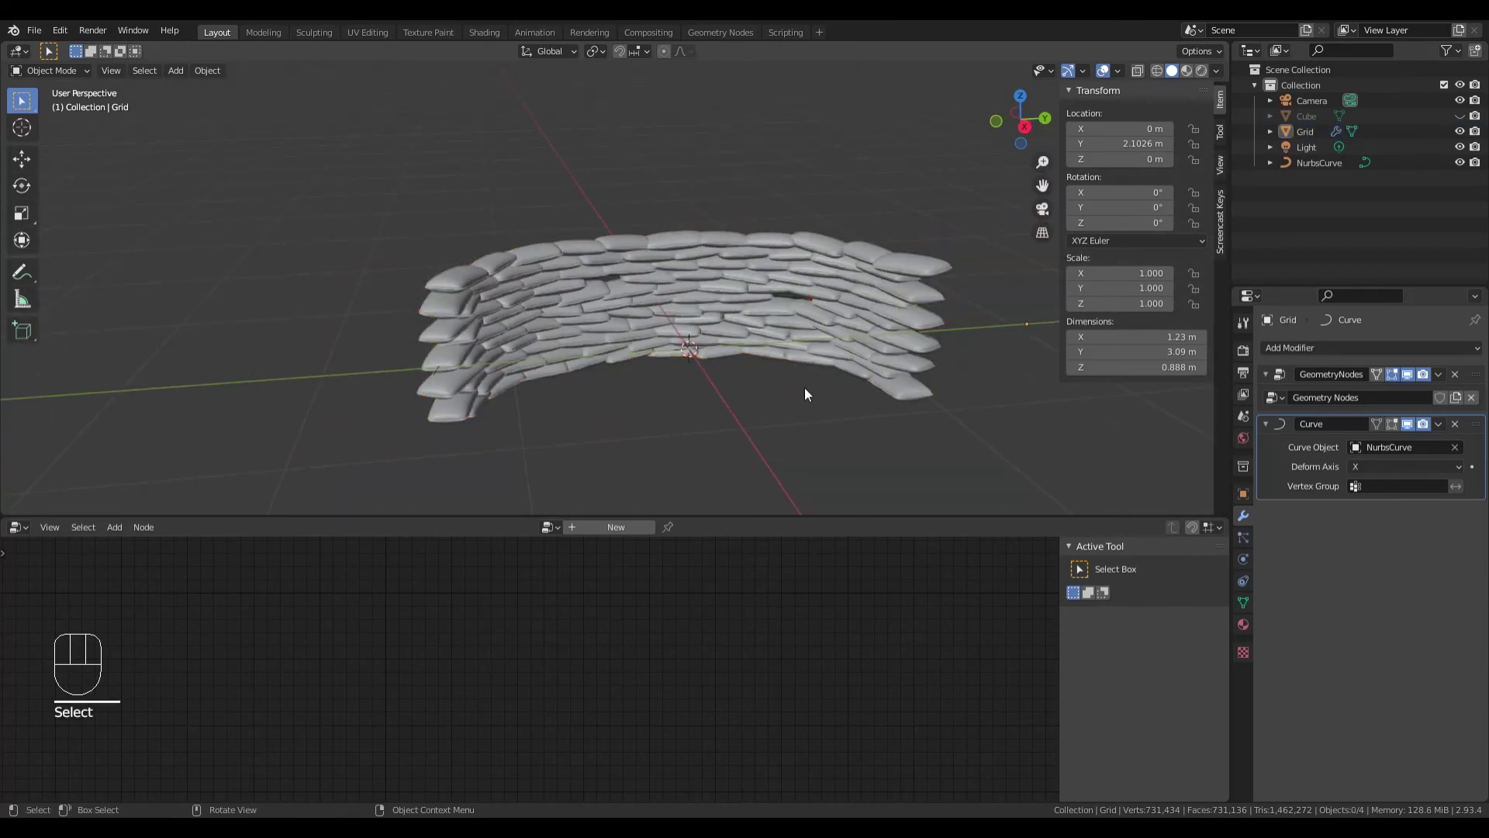
{"action": "mouse_move", "coordinate": [765, 388]}
{"action": "middle_mouse_down"}
{"action": "mouse_move", "coordinate": [783, 393]}
{"action": "mouse_move", "coordinate": [715, 394]}
{"action": "mouse_move", "coordinate": [744, 373]}
{"action": "middle_mouse_up"}
{"action": "left_click", "coordinate": [570, 241]}
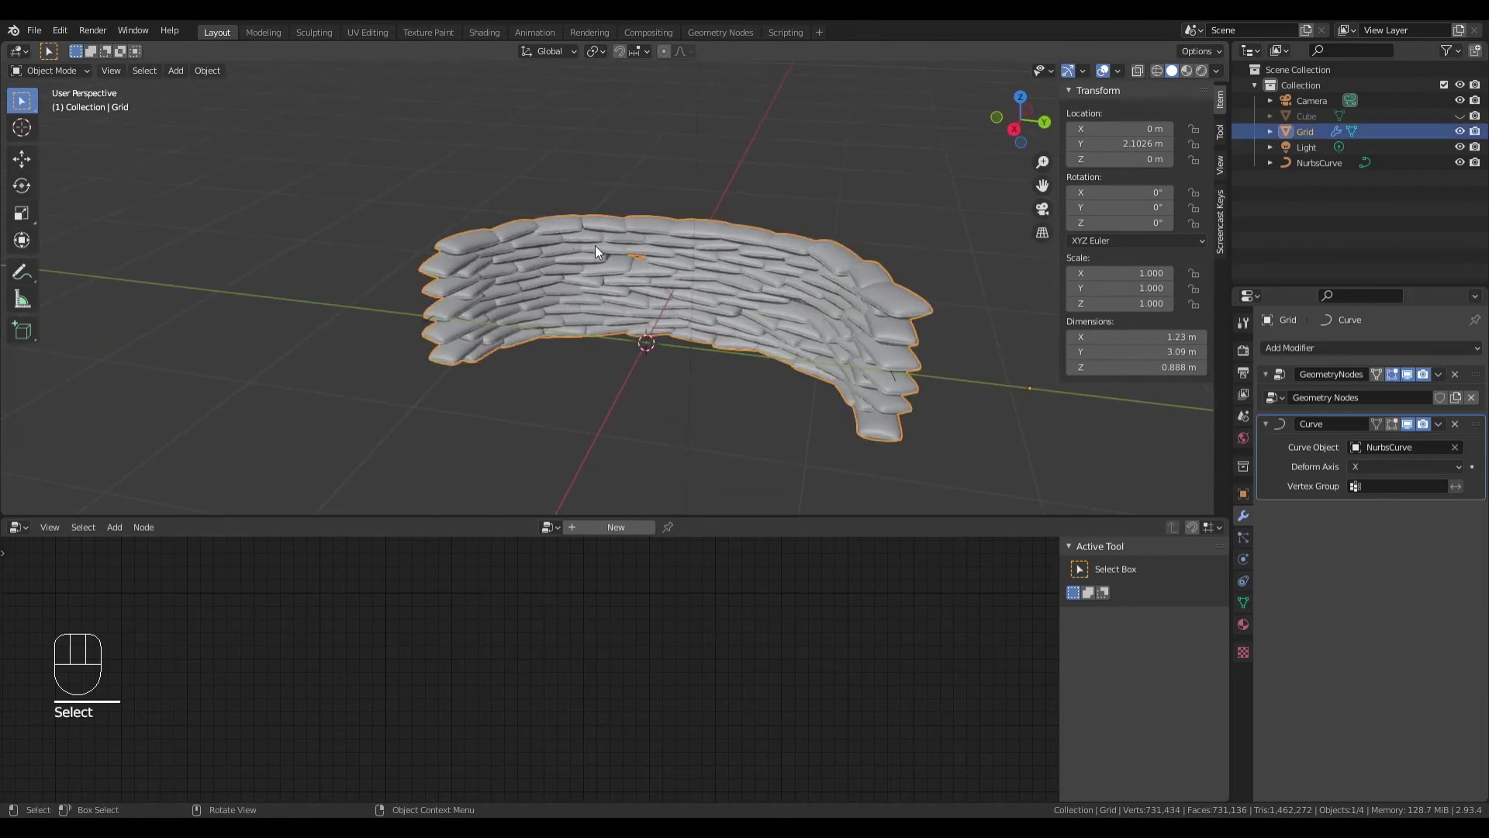
{"action": "middle_click_drag", "start_coordinate": [563, 290], "coordinate": [450, 231]}
{"action": "middle_click_drag", "start_coordinate": [895, 342], "coordinate": [921, 318]}
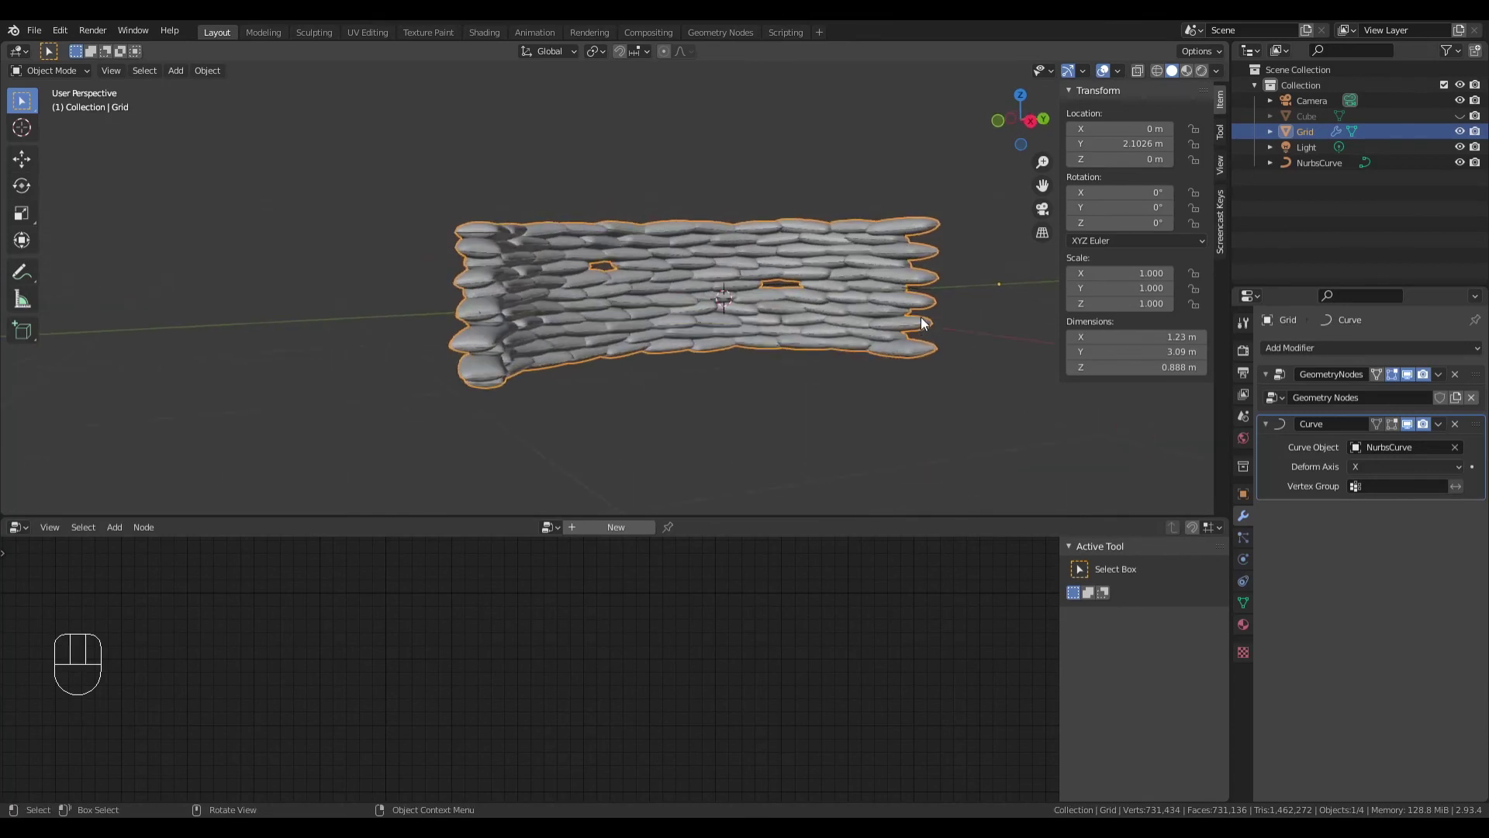
{"action": "middle_click_drag", "start_coordinate": [704, 234], "coordinate": [459, 225]}
Step: Enter Edit Mode on the sandbag grid and show it in wireframe shading
{"action": "left_click", "coordinate": [62, 69]}
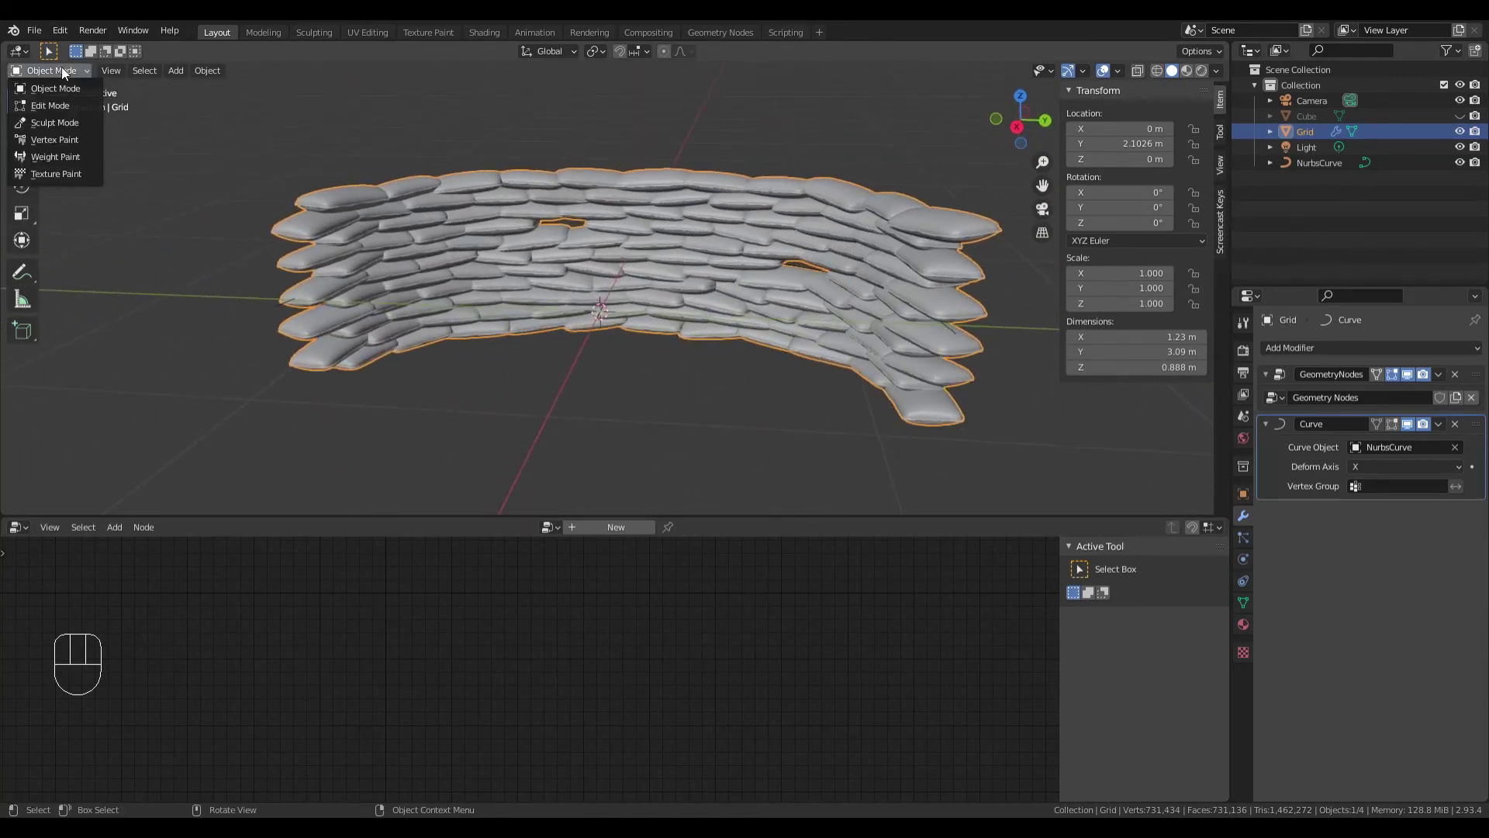
{"action": "left_click", "coordinate": [59, 105]}
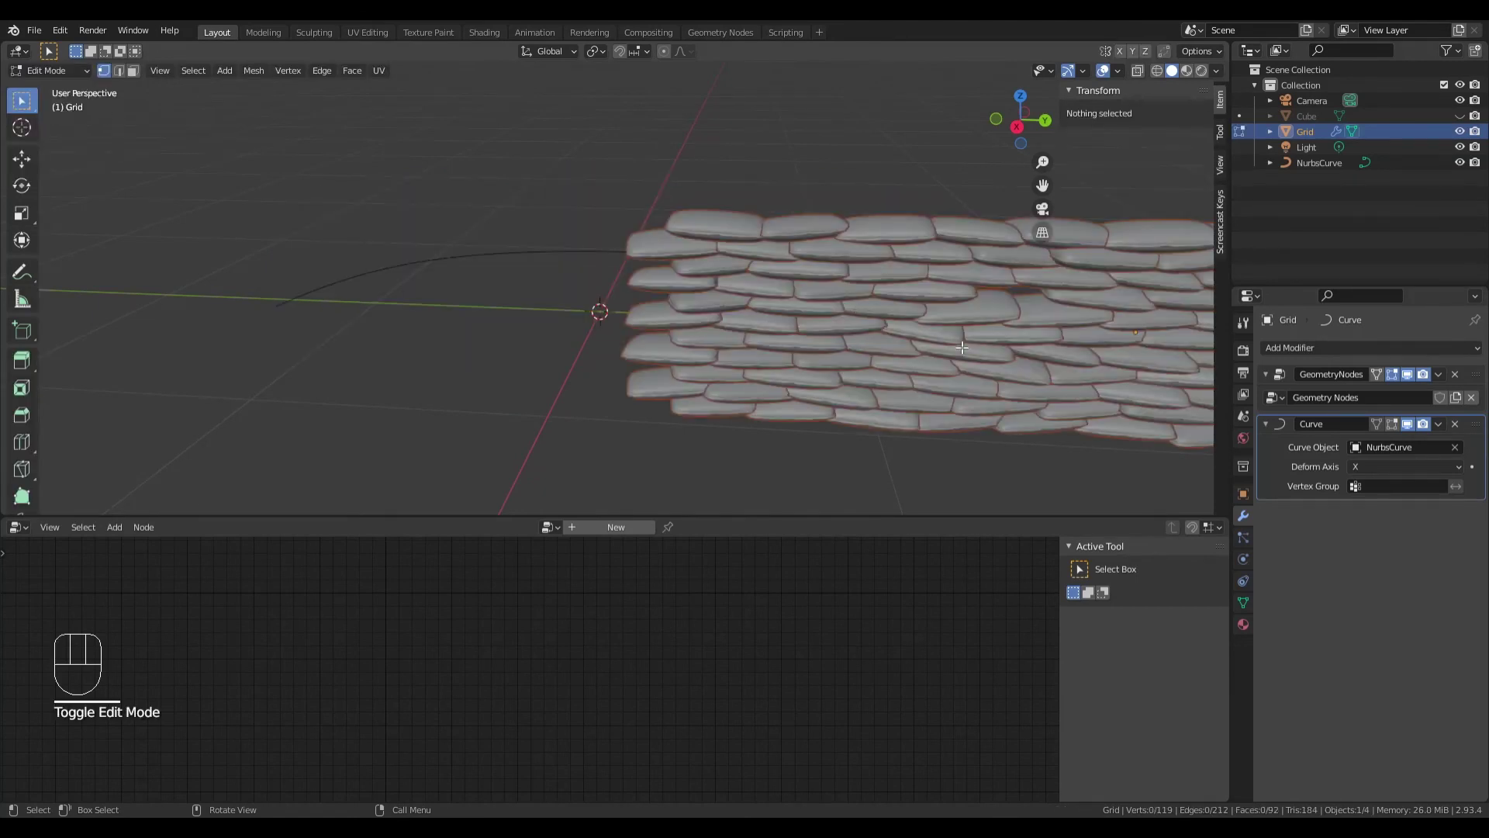
{"action": "mouse_move", "coordinate": [962, 347]}
{"action": "middle_mouse_down"}
{"action": "mouse_move", "coordinate": [644, 310]}
{"action": "mouse_move", "coordinate": [704, 289]}
{"action": "middle_mouse_up"}
{"action": "key", "text": "z"}
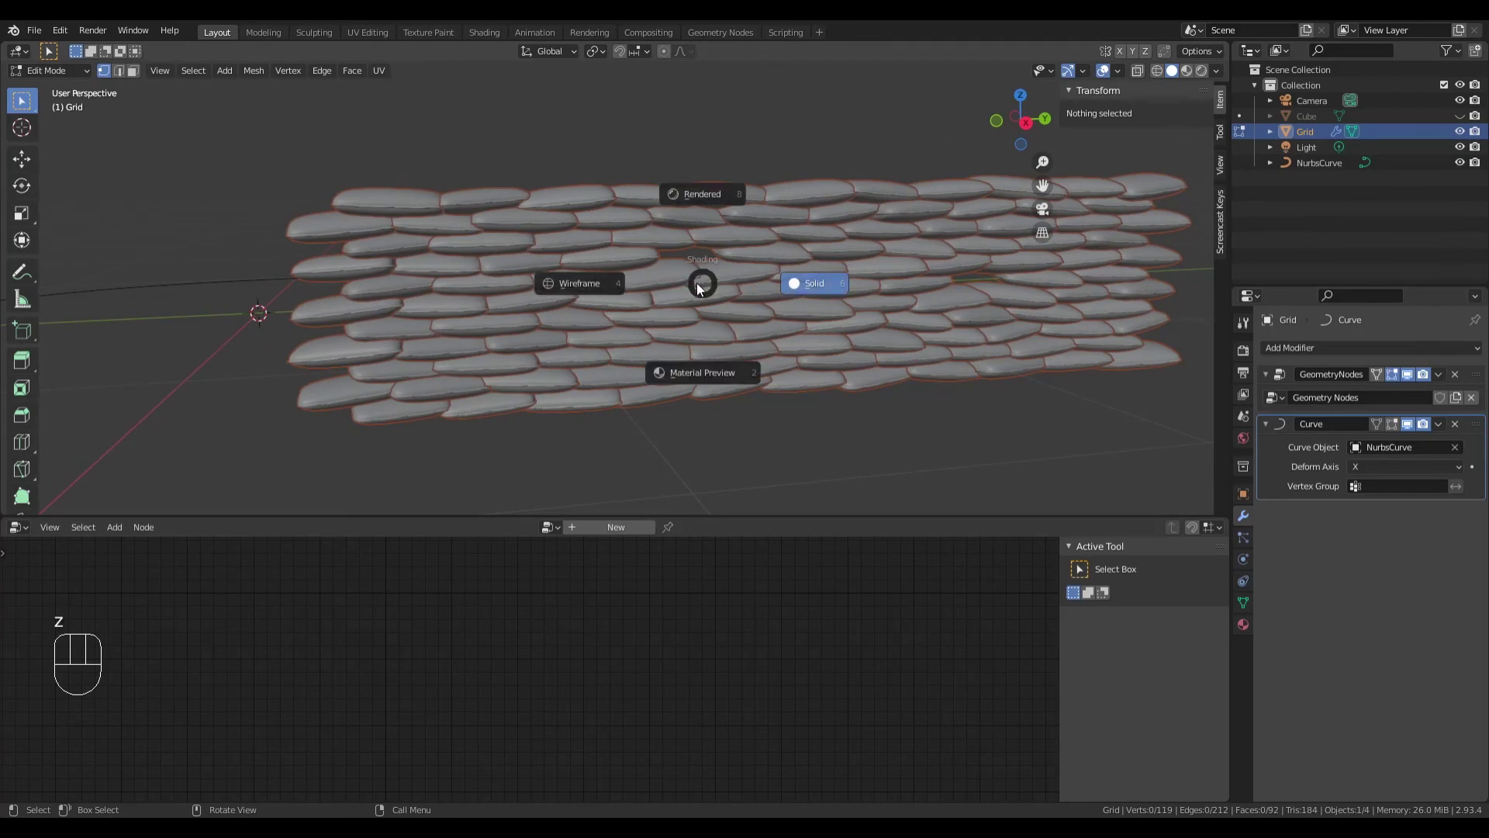
{"action": "left_click", "coordinate": [584, 281]}
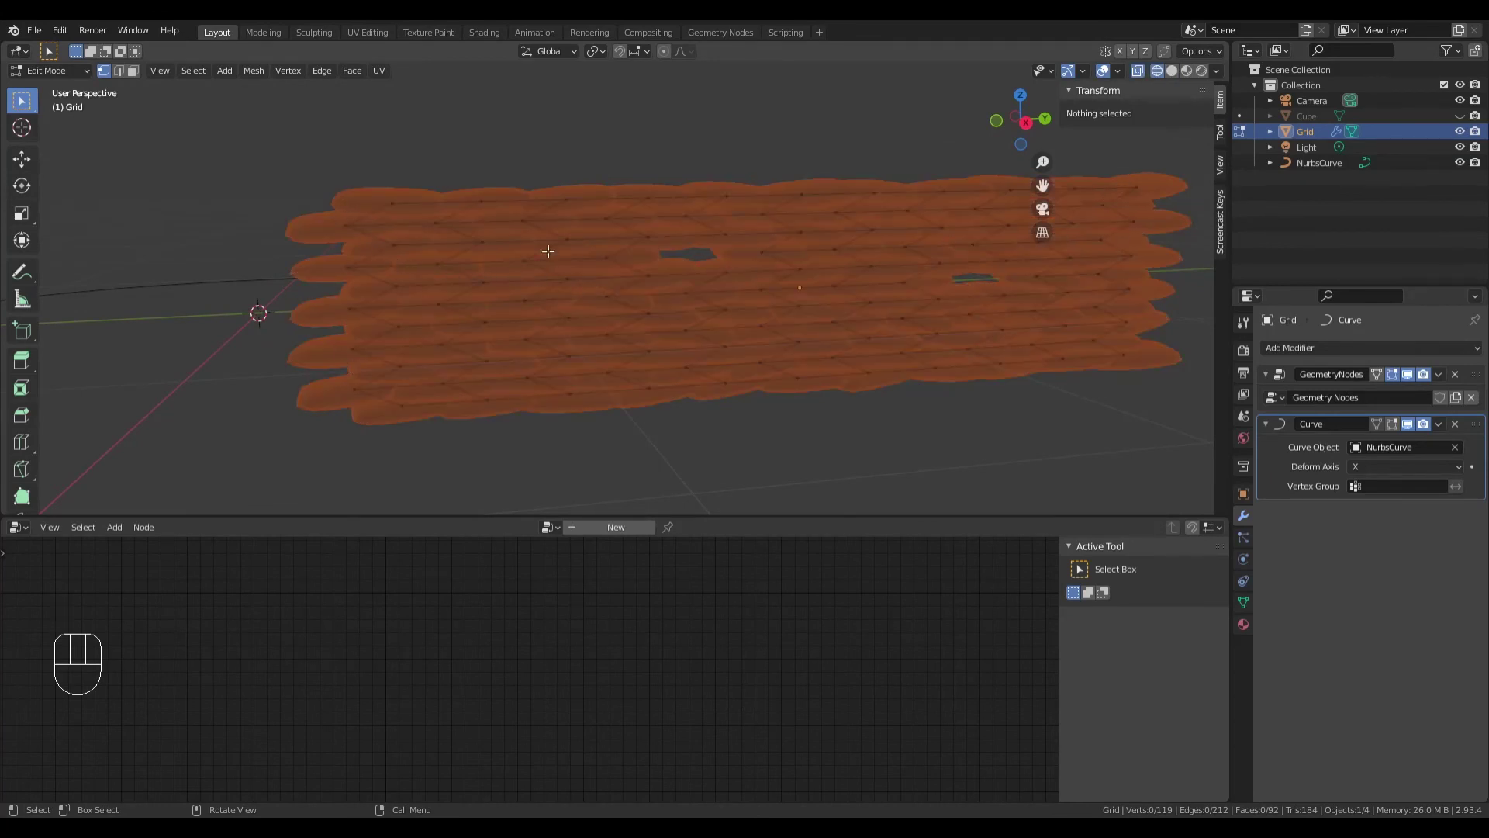
Step: Select the protruding rows' outermost vertices at both ends of the wall and scale them to about 0.93 along Y
{"action": "left_click", "coordinate": [355, 232]}
{"action": "left_click", "coordinate": [355, 270], "text": "shift"}
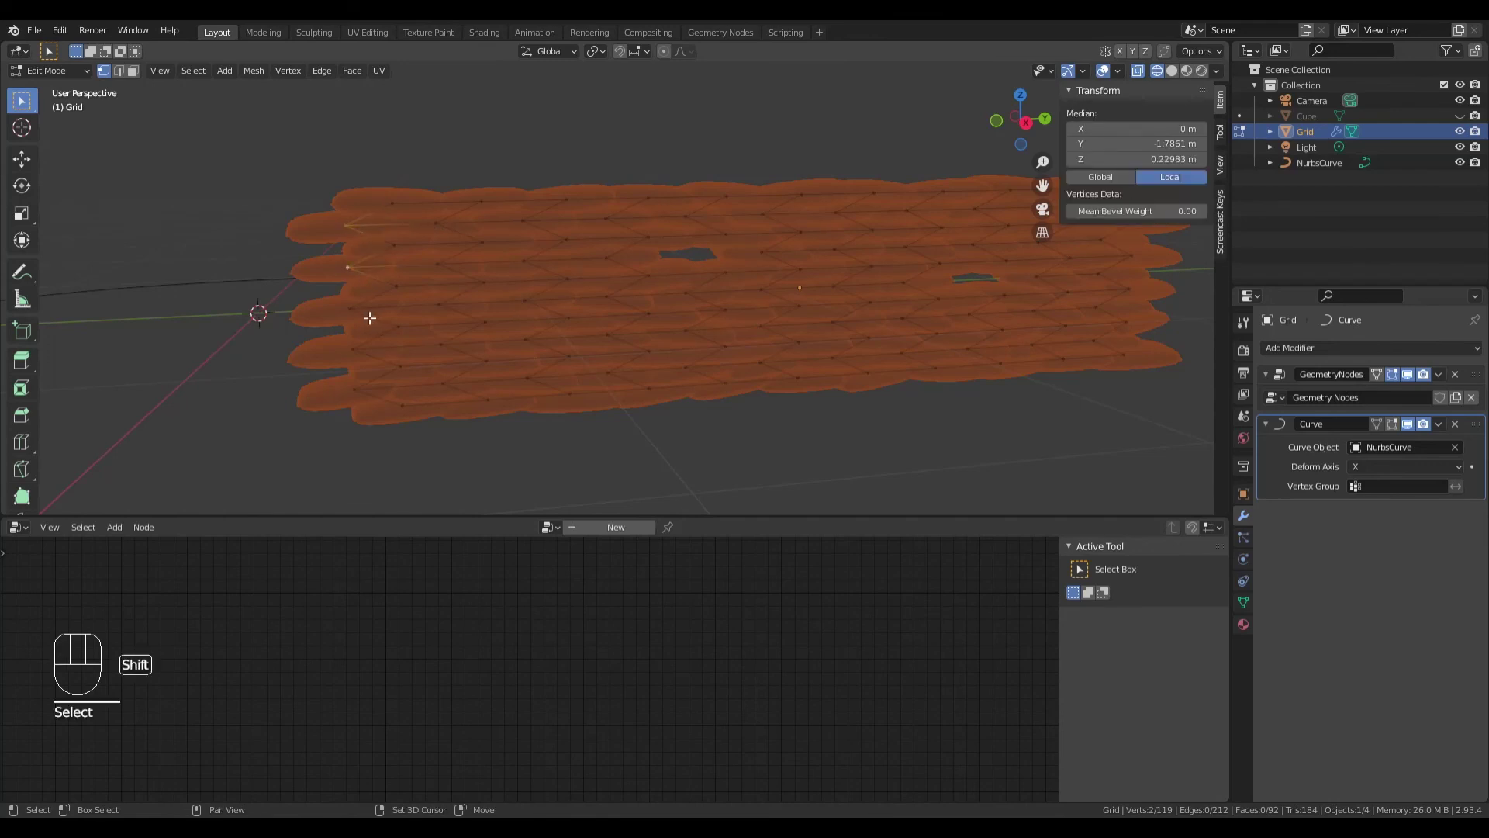
{"action": "left_click", "coordinate": [358, 312], "text": "shift"}
{"action": "left_click", "coordinate": [367, 380], "text": "shift"}
{"action": "middle_click_drag", "start_coordinate": [965, 357], "coordinate": [786, 347], "text": "shift"}
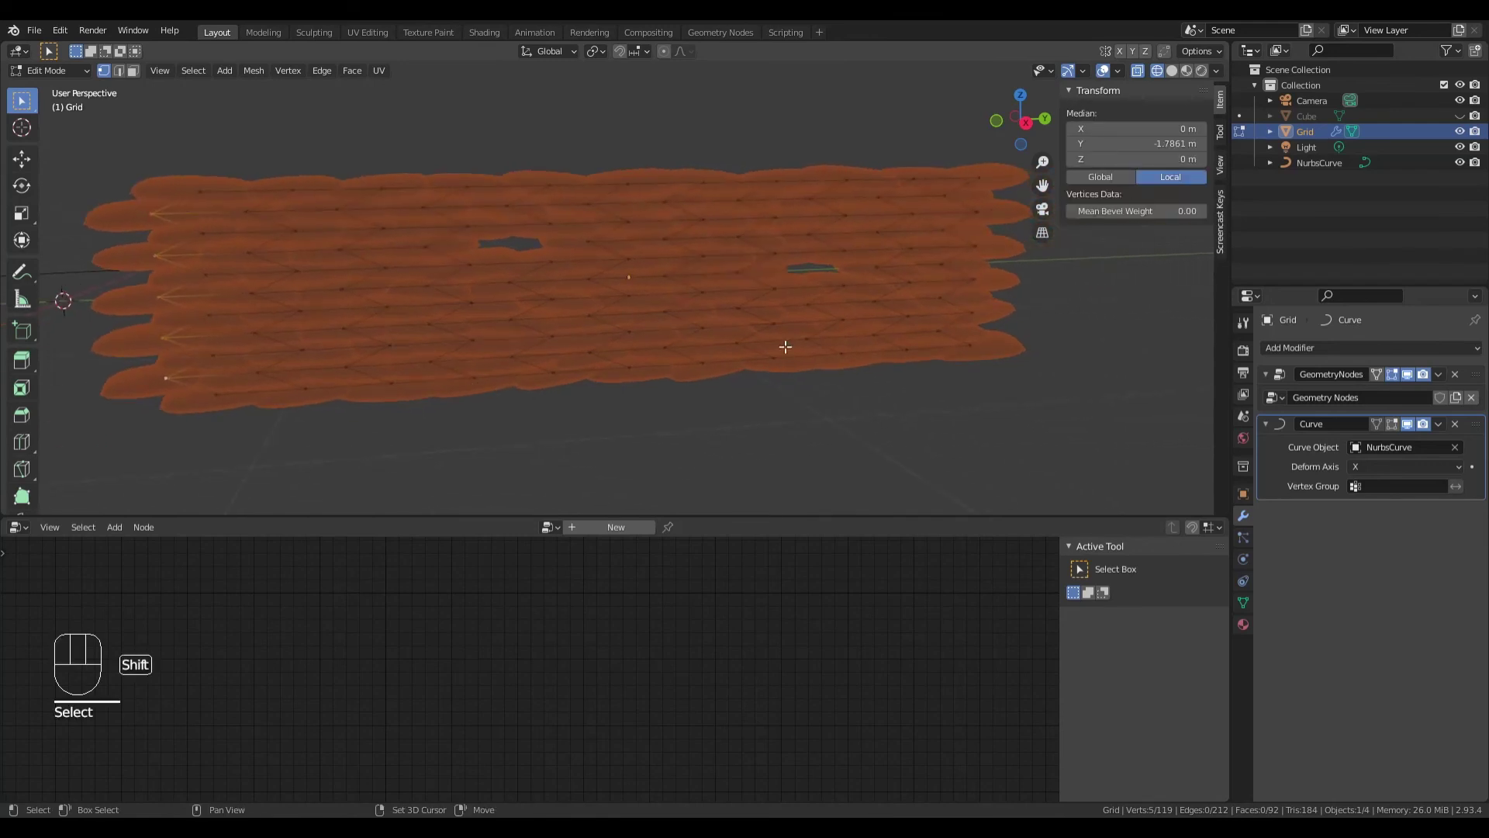
{"action": "left_click", "coordinate": [987, 179], "text": "shift"}
{"action": "left_click", "coordinate": [980, 218], "text": "shift"}
{"action": "left_click", "coordinate": [981, 252], "text": "shift"}
{"action": "left_click", "coordinate": [978, 284], "text": "shift"}
{"action": "left_click", "coordinate": [976, 321], "text": "shift"}
{"action": "left_click", "coordinate": [975, 345], "text": "shift"}
{"action": "middle_click_drag", "start_coordinate": [878, 313], "coordinate": [954, 311], "text": "shift"}
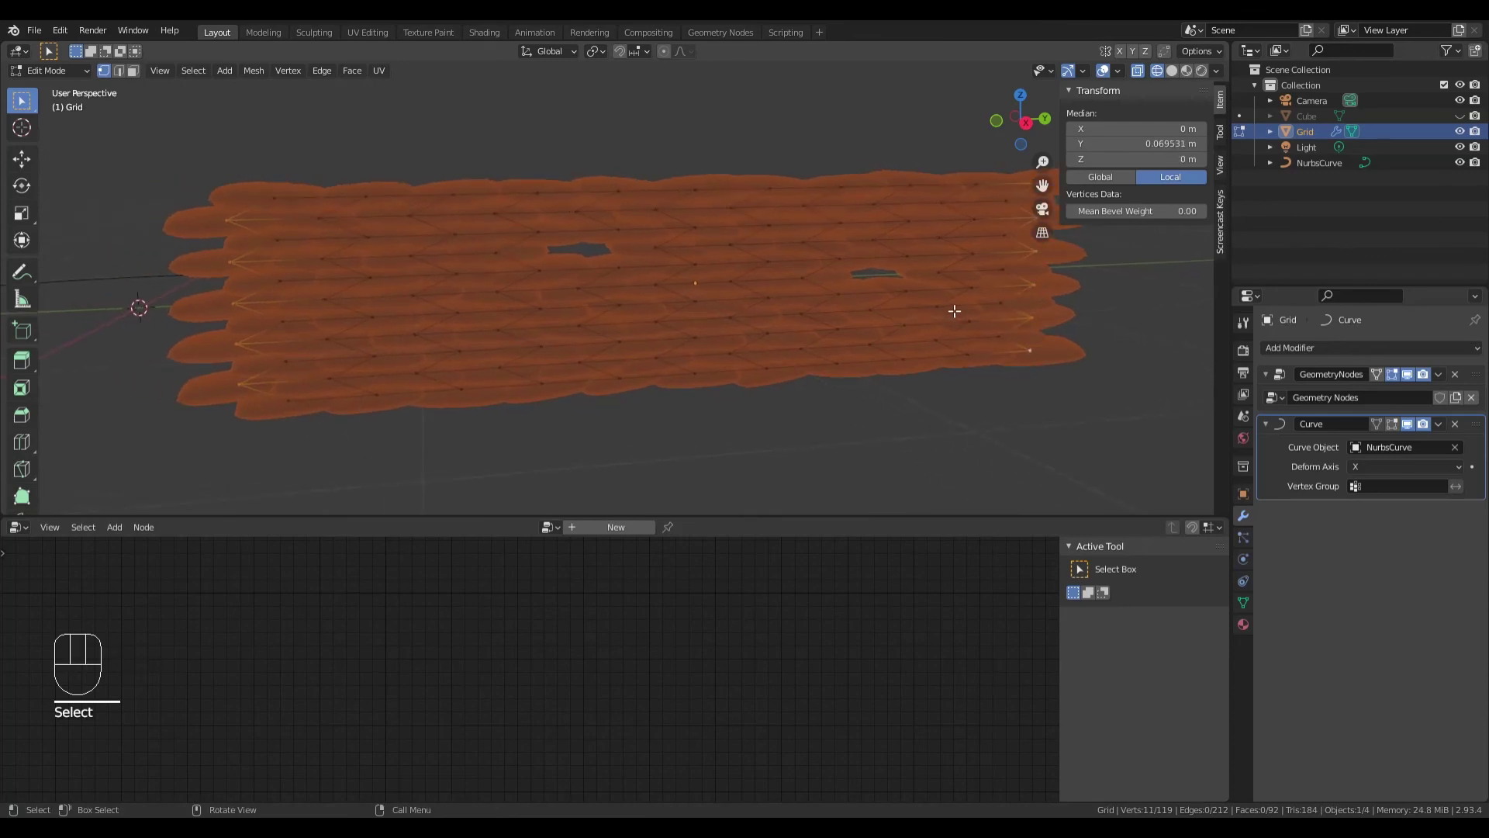
{"action": "key", "text": "s"}
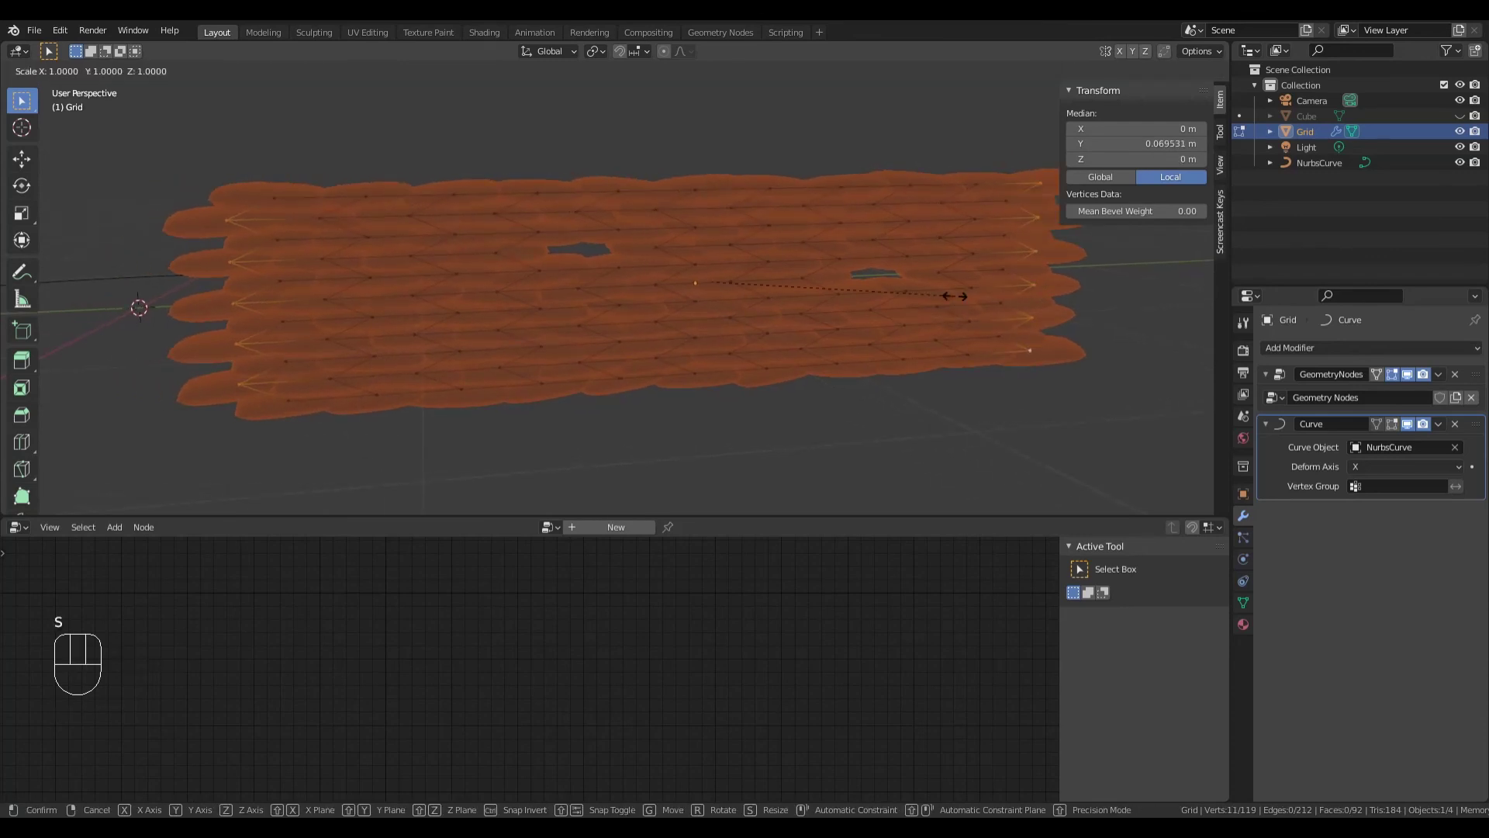
{"action": "key", "text": "y"}
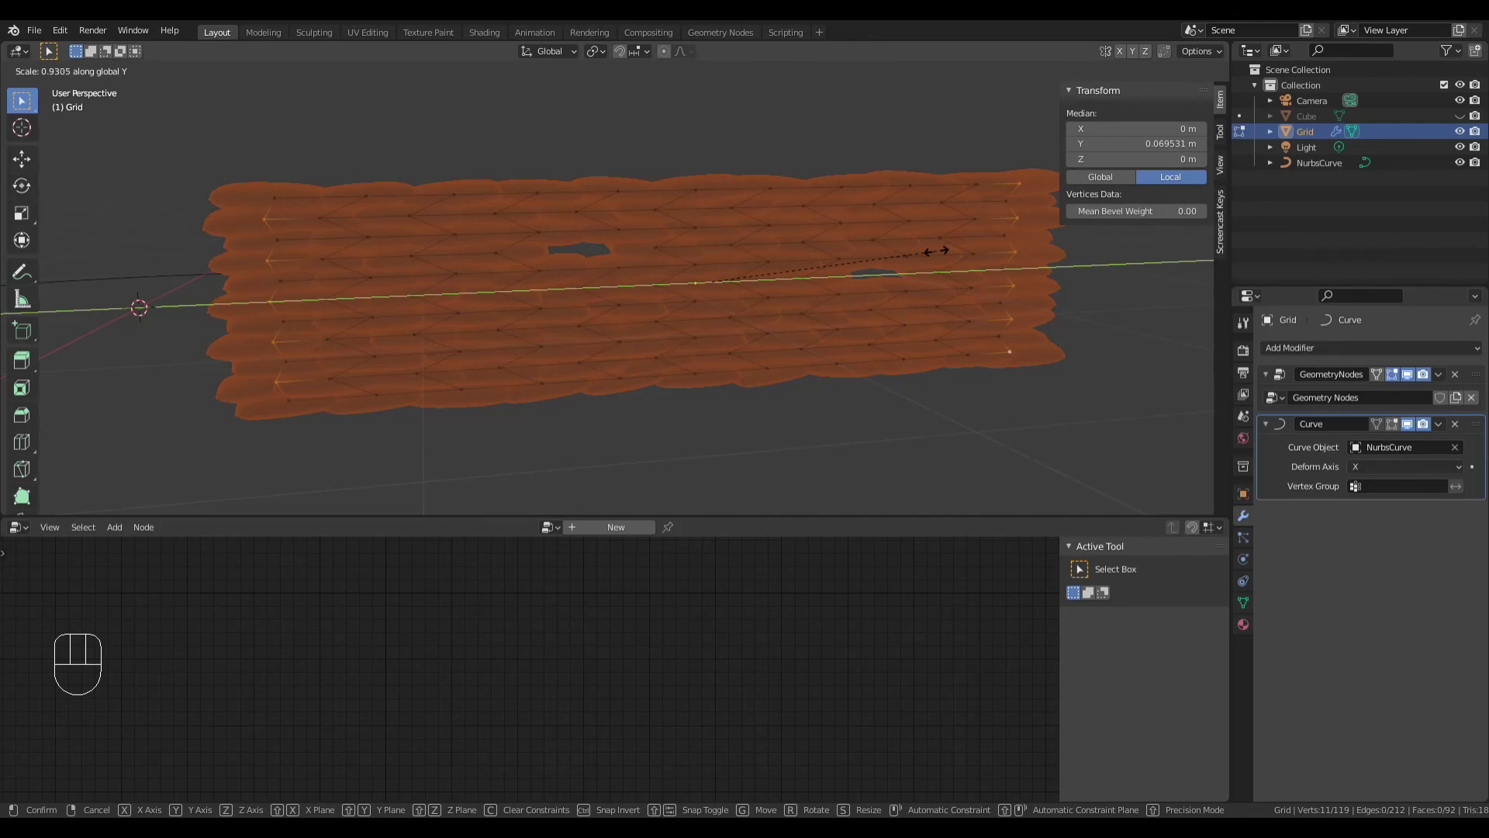
{"action": "left_click", "coordinate": [937, 250]}
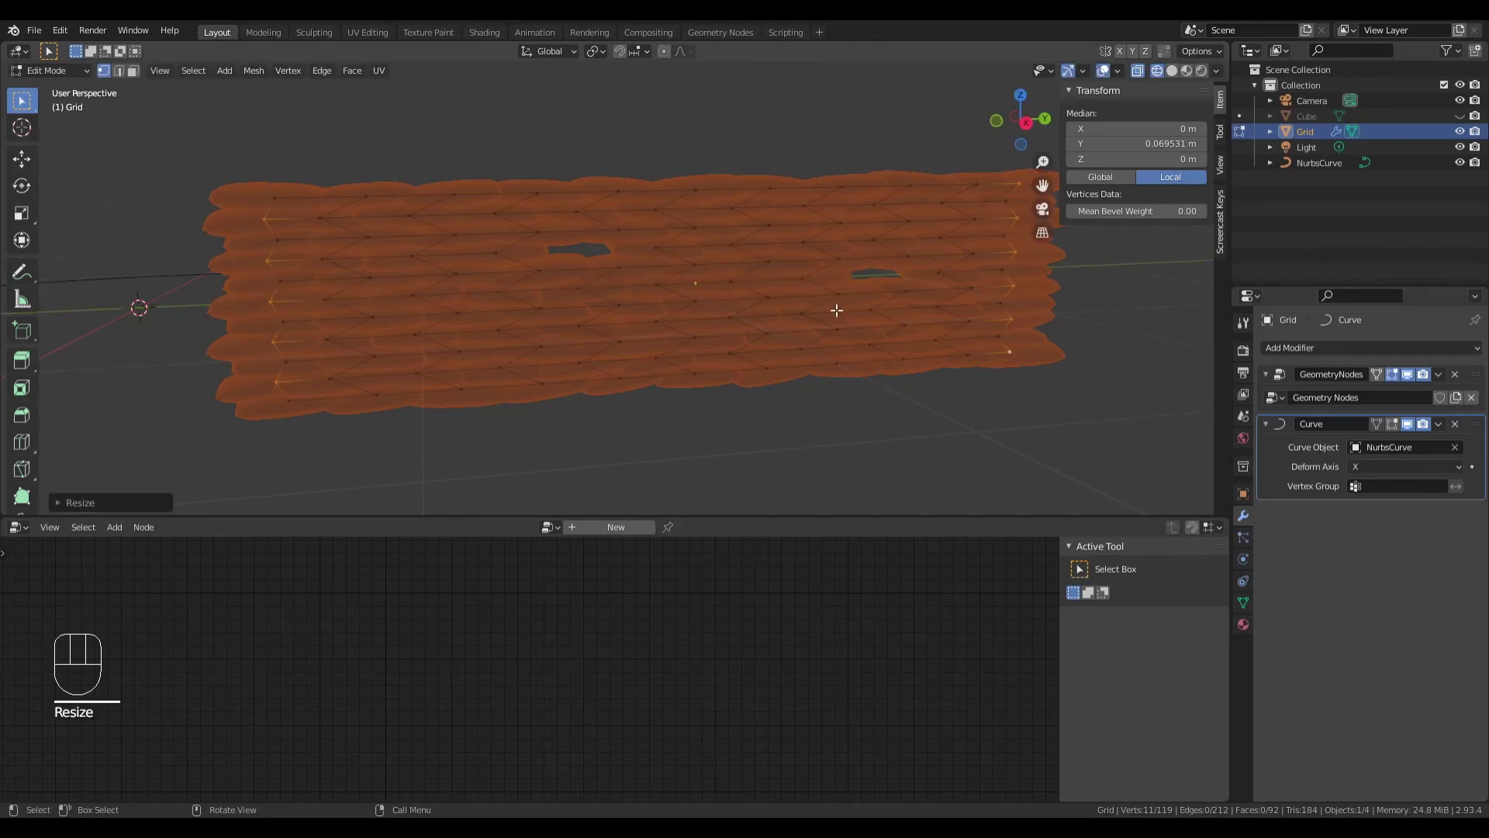
Step: Switch back to solid shading, check the straight wall's ends, and return to Object Mode
{"action": "mouse_move", "coordinate": [836, 310]}
{"action": "middle_mouse_down"}
{"action": "mouse_move", "coordinate": [858, 310]}
{"action": "mouse_move", "coordinate": [823, 302]}
{"action": "middle_mouse_up"}
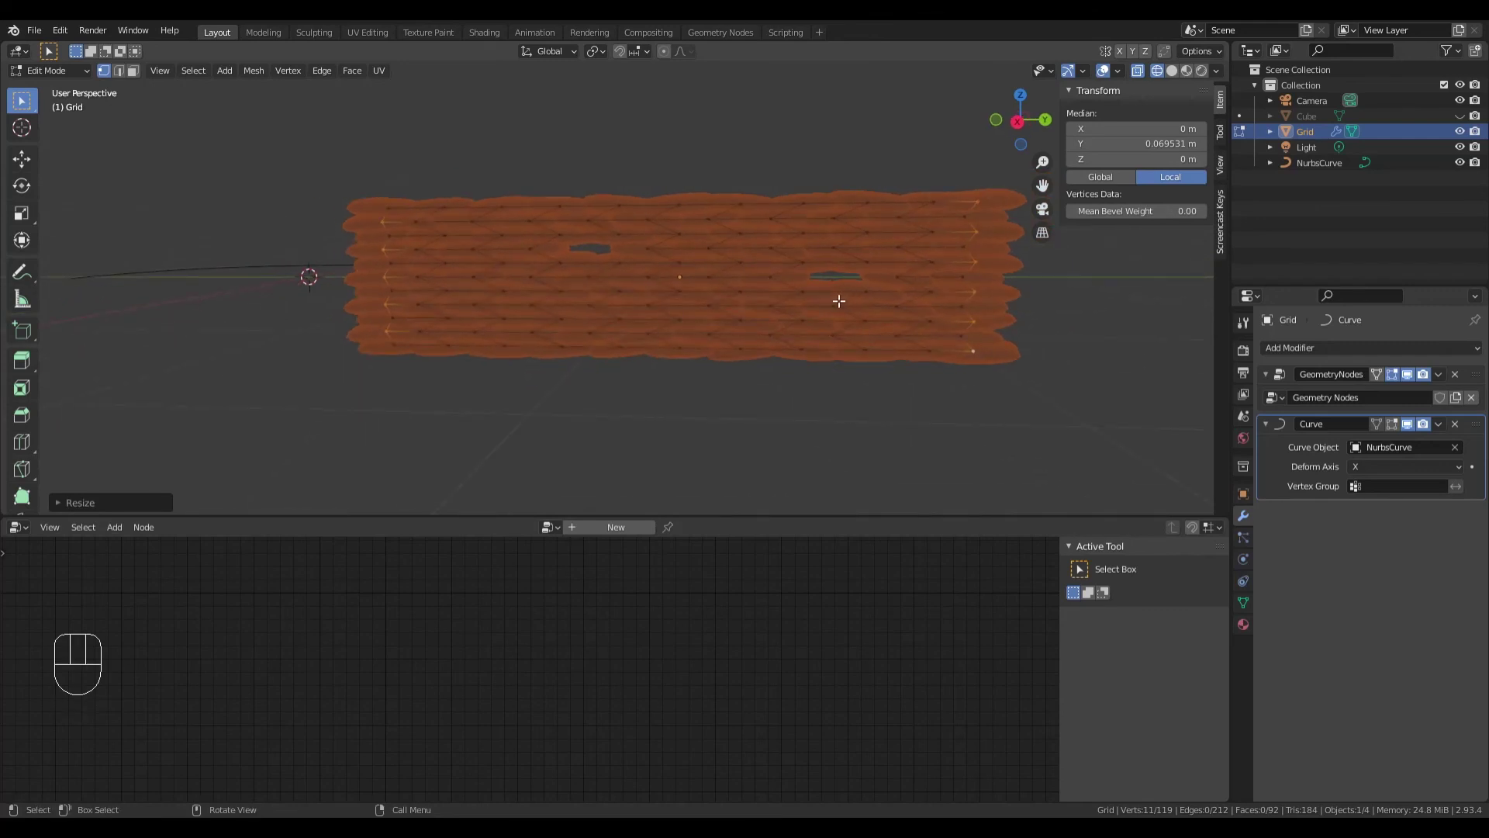
{"action": "key", "text": "z"}
{"action": "left_click", "coordinate": [939, 292]}
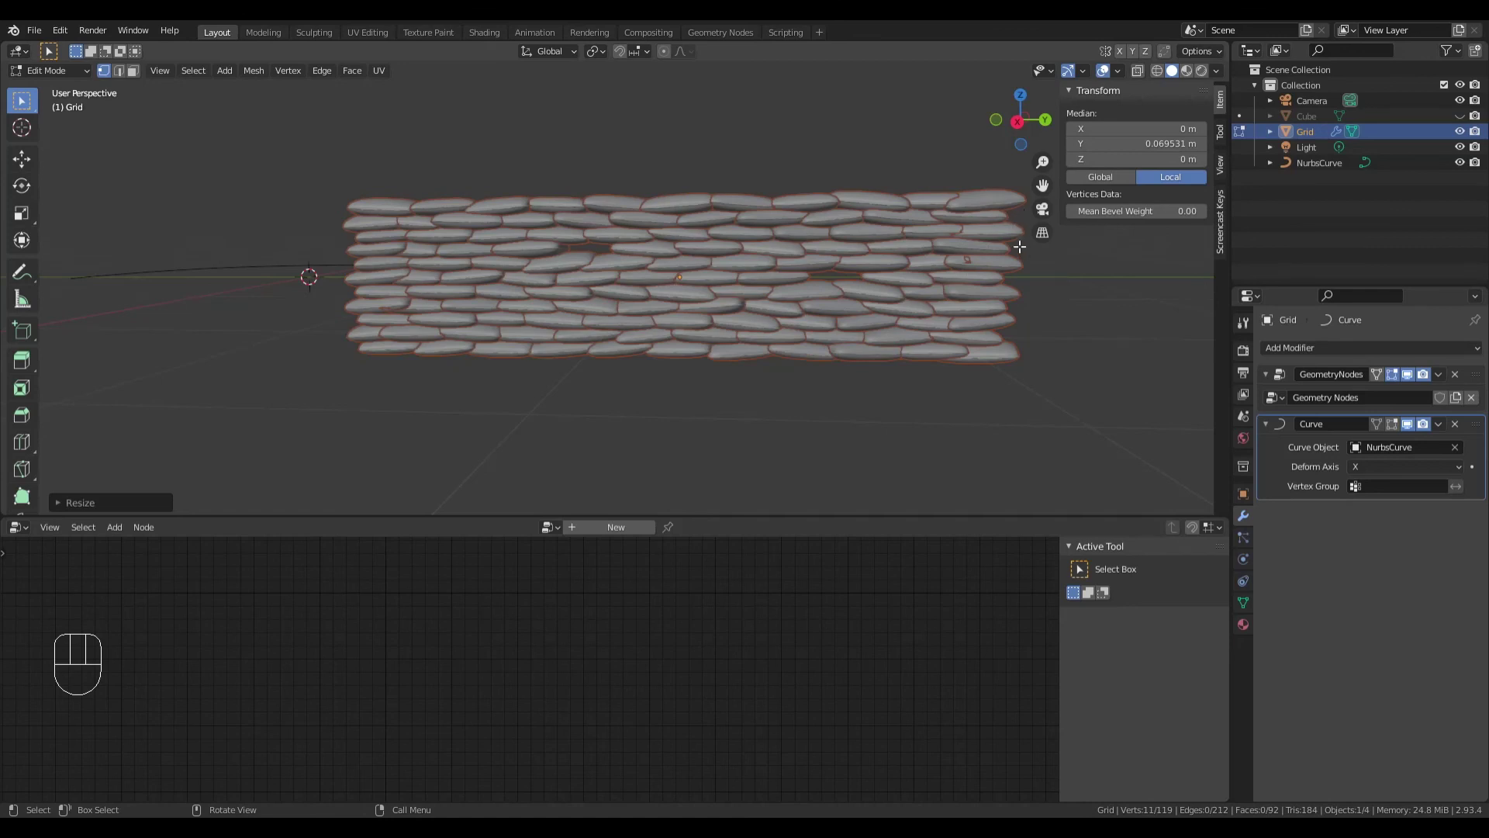
{"action": "middle_click_drag", "start_coordinate": [456, 230], "coordinate": [388, 216]}
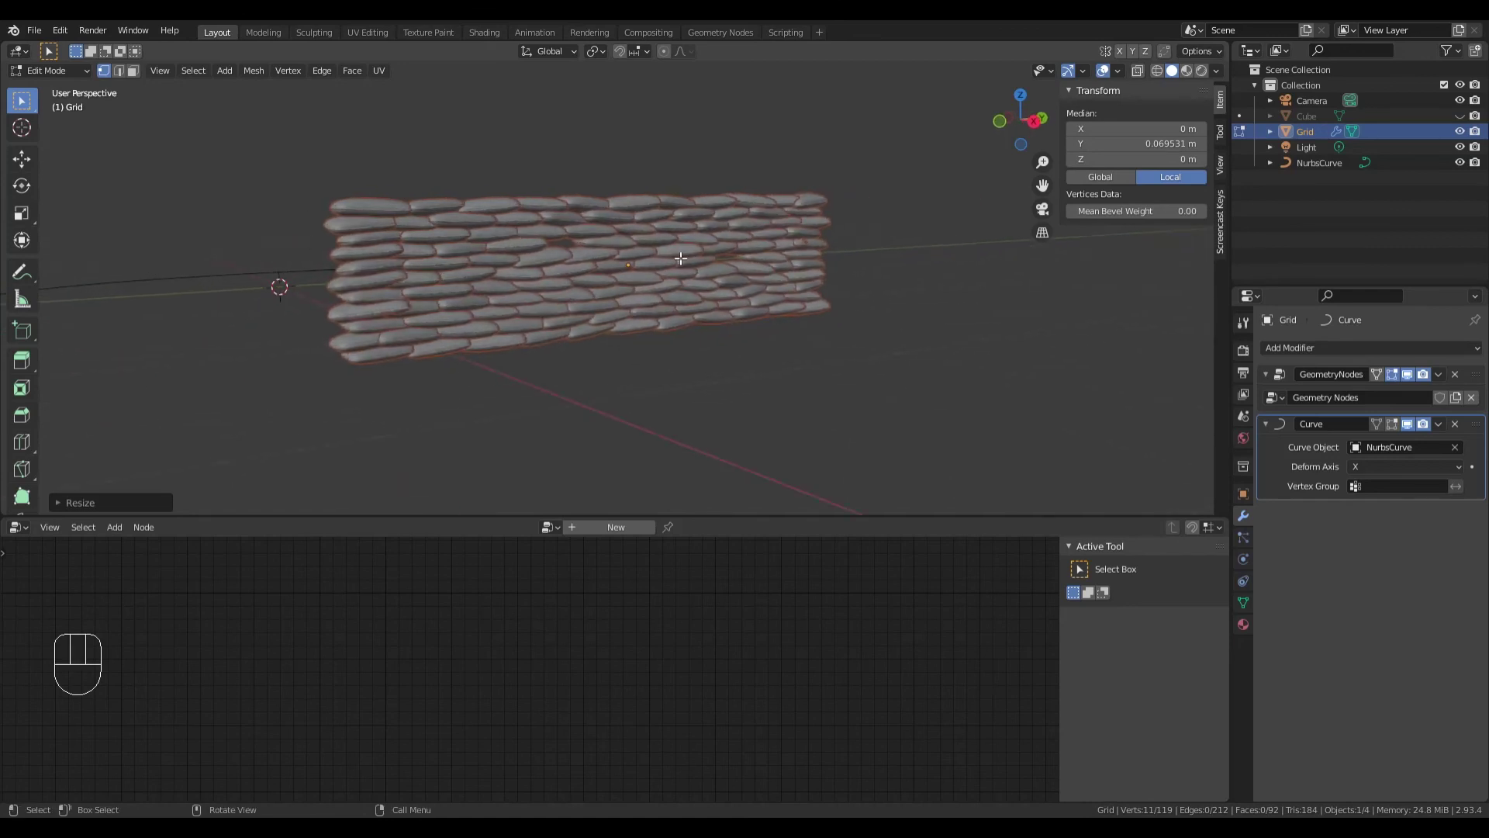
{"action": "middle_click_drag", "start_coordinate": [680, 256], "coordinate": [632, 272]}
{"action": "middle_click_drag", "start_coordinate": [798, 273], "coordinate": [772, 249]}
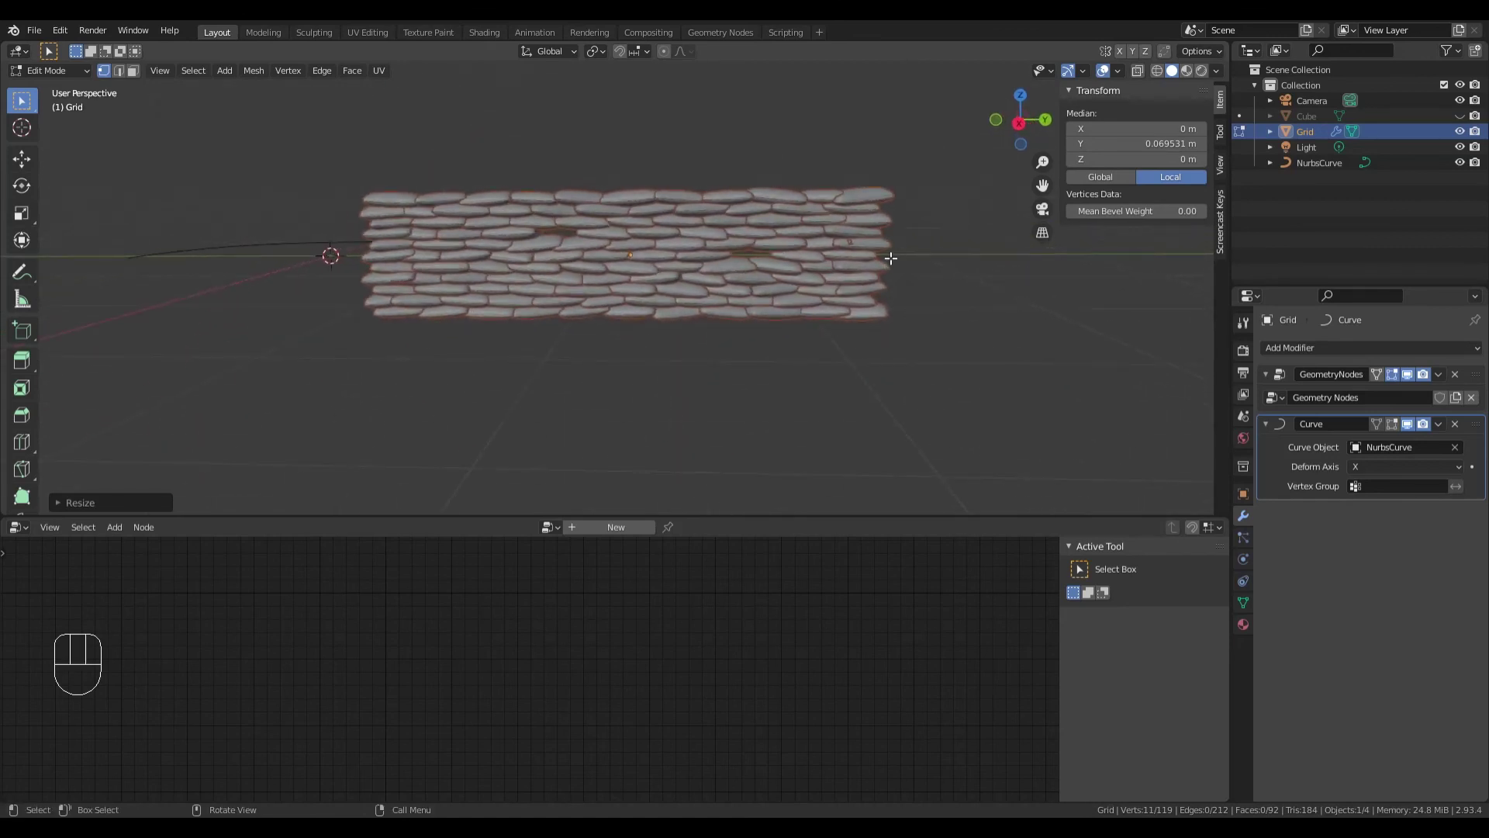
{"action": "key", "text": "Tab"}
Step: Inspect the curved wall's ends and sandbag overlaps up close and from a distance
{"action": "middle_click_drag", "start_coordinate": [540, 236], "coordinate": [681, 282]}
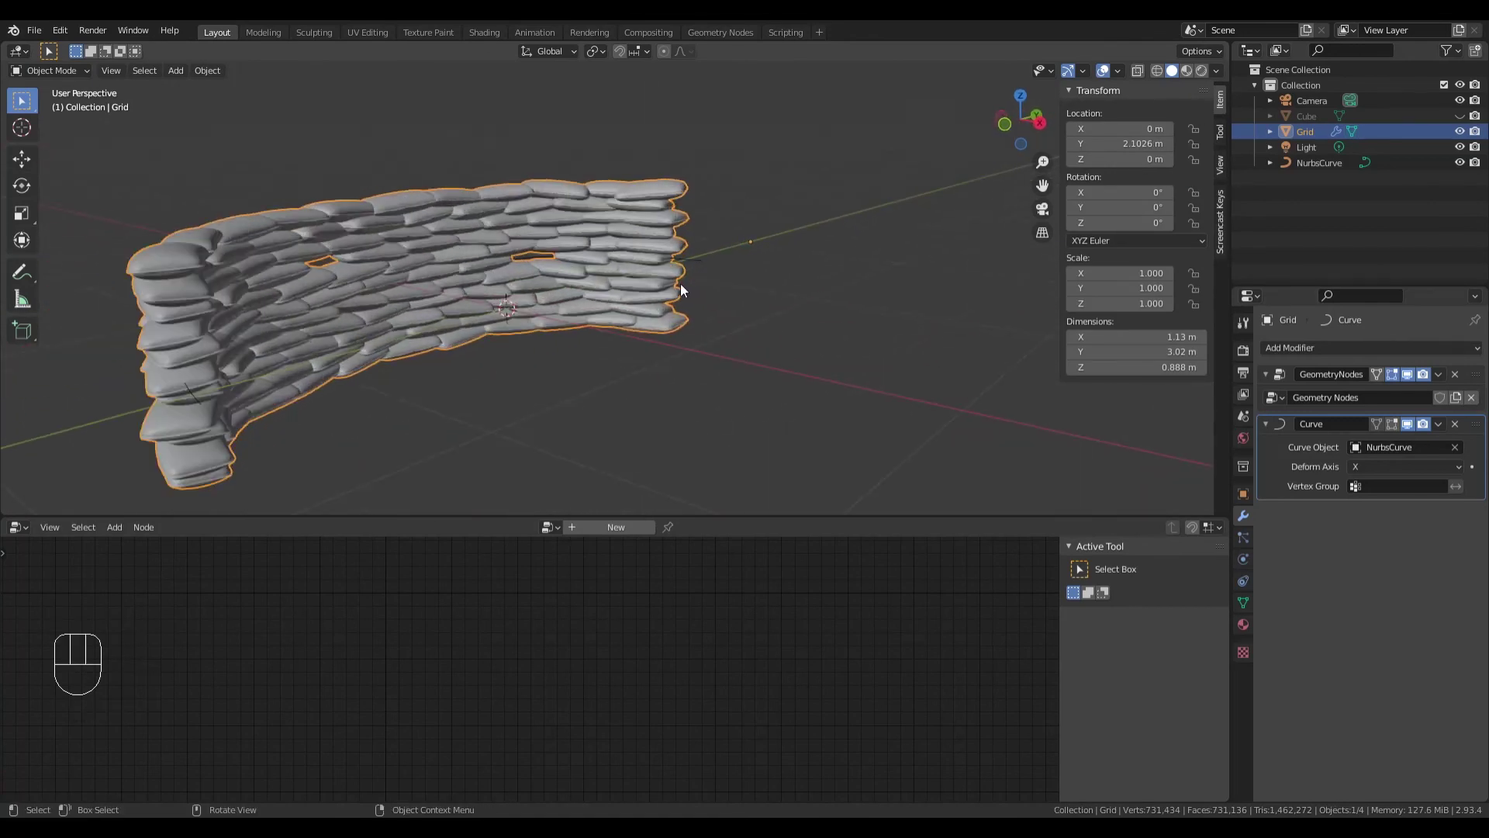
{"action": "scroll", "coordinate": [681, 282], "scroll_direction": "up", "scroll_amount": 6}
{"action": "scroll", "coordinate": [695, 267], "scroll_direction": "up", "scroll_amount": 3}
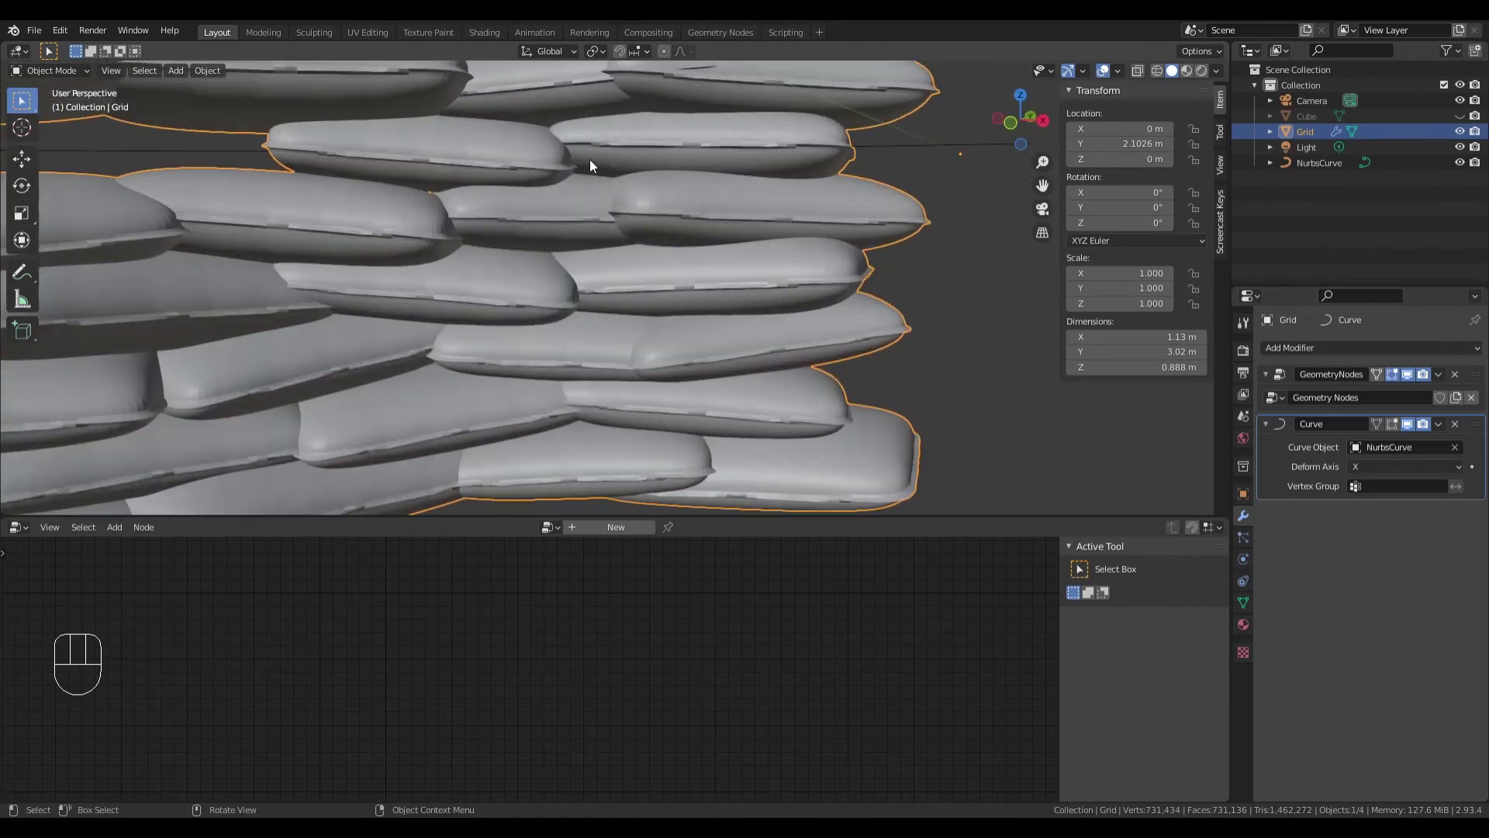
{"action": "middle_click_drag", "start_coordinate": [671, 249], "coordinate": [665, 322]}
{"action": "scroll", "coordinate": [658, 250], "scroll_direction": "down", "scroll_amount": 2}
{"action": "scroll", "coordinate": [729, 292], "scroll_direction": "down", "scroll_amount": 3}
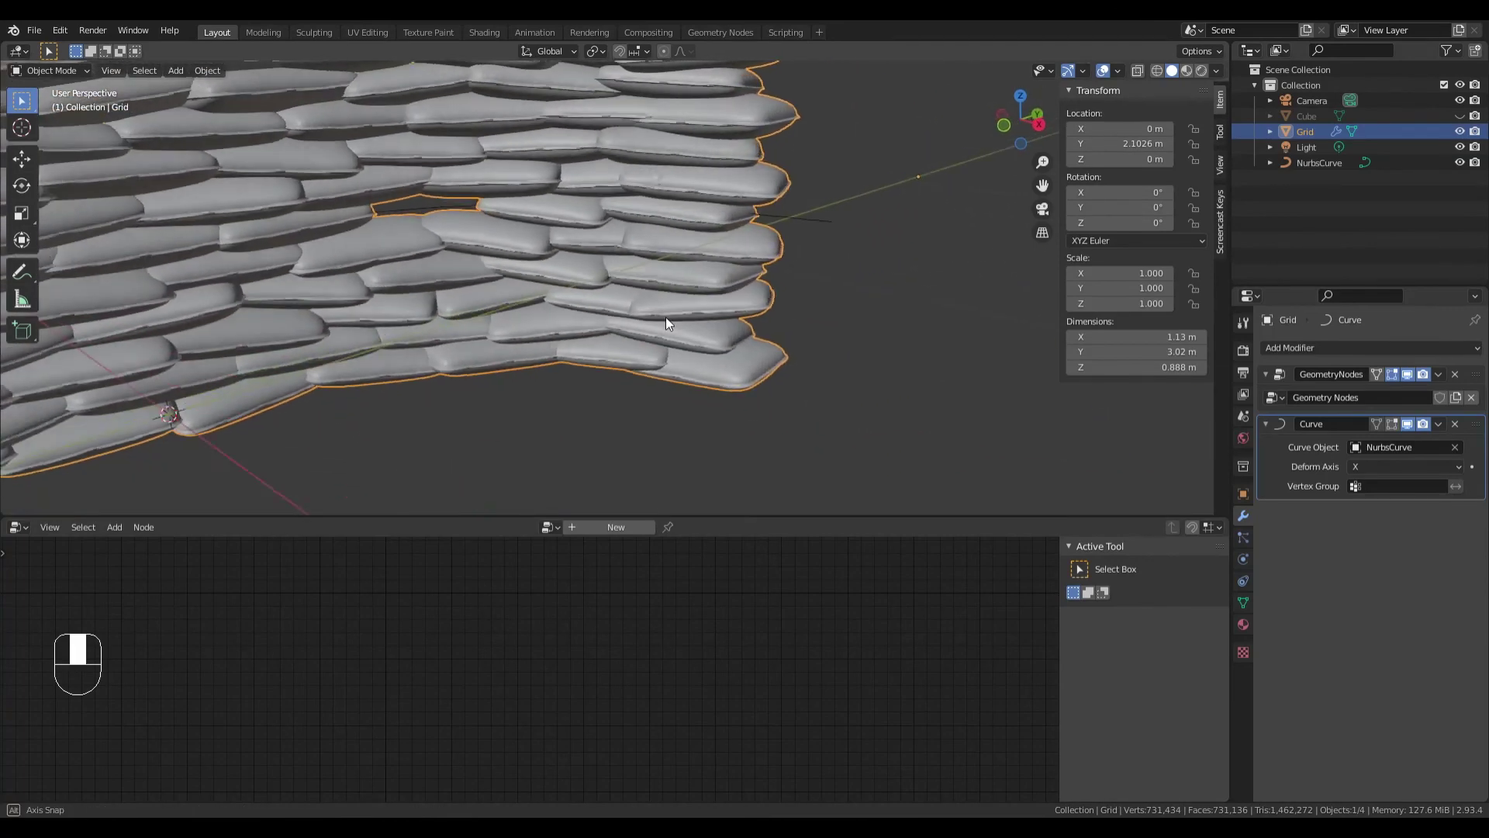
{"action": "scroll", "coordinate": [660, 299], "scroll_direction": "down", "scroll_amount": 5}
{"action": "mouse_move", "coordinate": [619, 264]}
{"action": "middle_mouse_down"}
{"action": "mouse_move", "coordinate": [723, 273]}
{"action": "mouse_move", "coordinate": [617, 270]}
{"action": "middle_mouse_up"}
{"action": "scroll", "coordinate": [617, 270], "scroll_direction": "up", "scroll_amount": 2}
{"action": "middle_click_drag", "start_coordinate": [684, 305], "coordinate": [751, 275]}
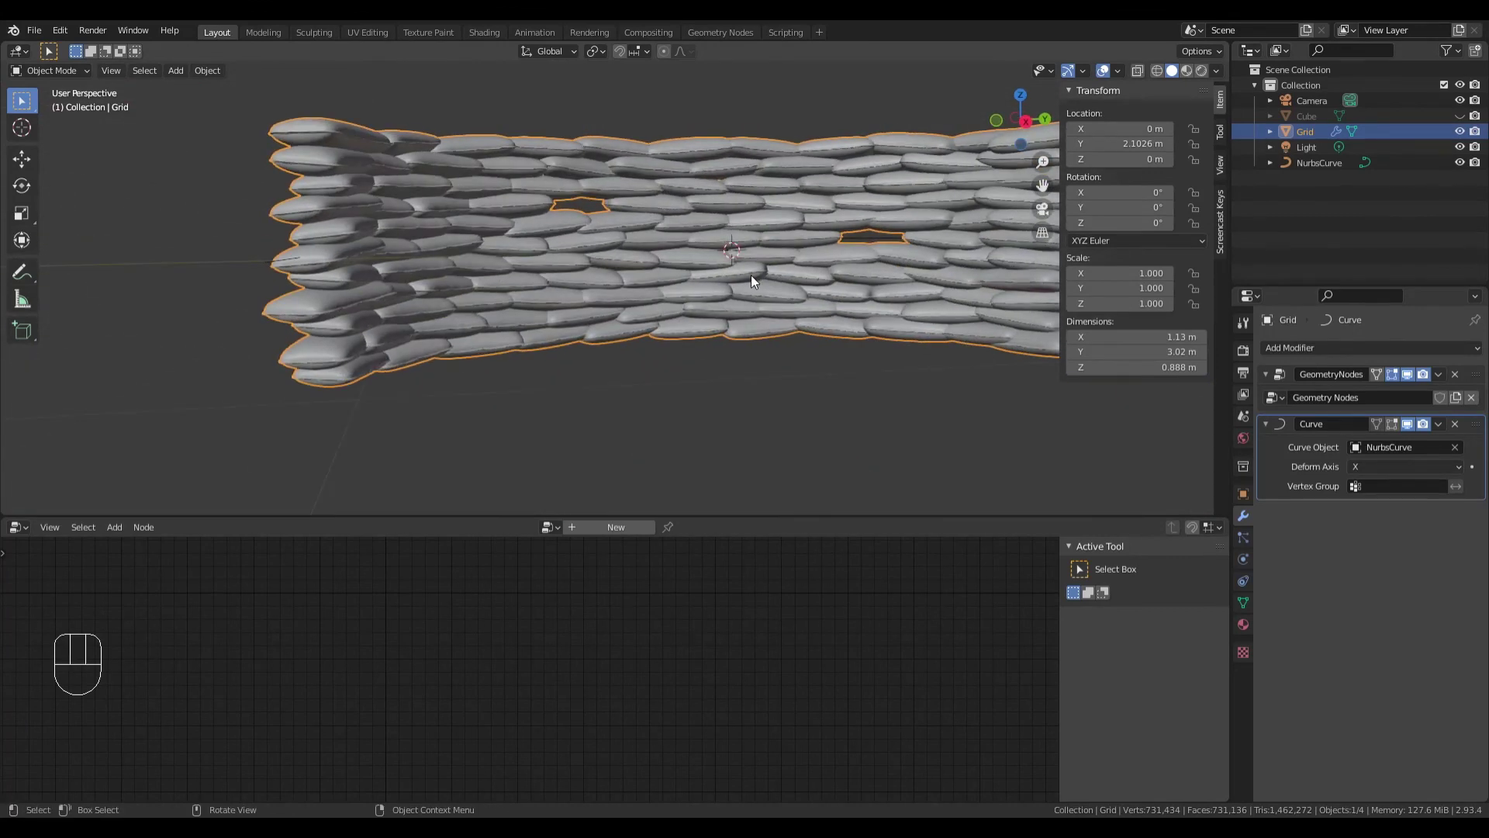
{"action": "scroll", "coordinate": [714, 304], "scroll_direction": "down", "scroll_amount": 4}
{"action": "middle_click_drag", "start_coordinate": [621, 334], "coordinate": [606, 347]}
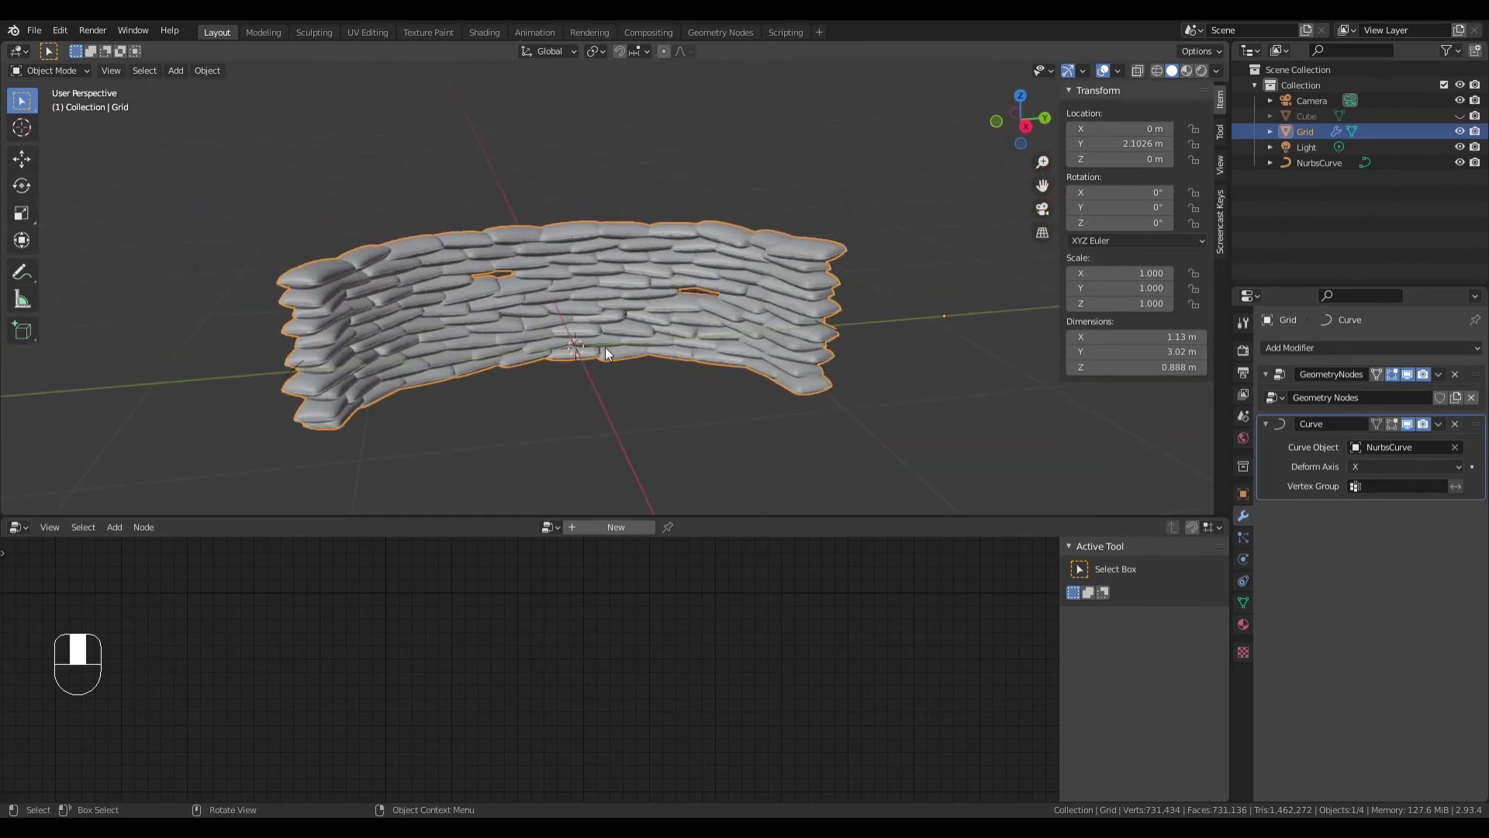